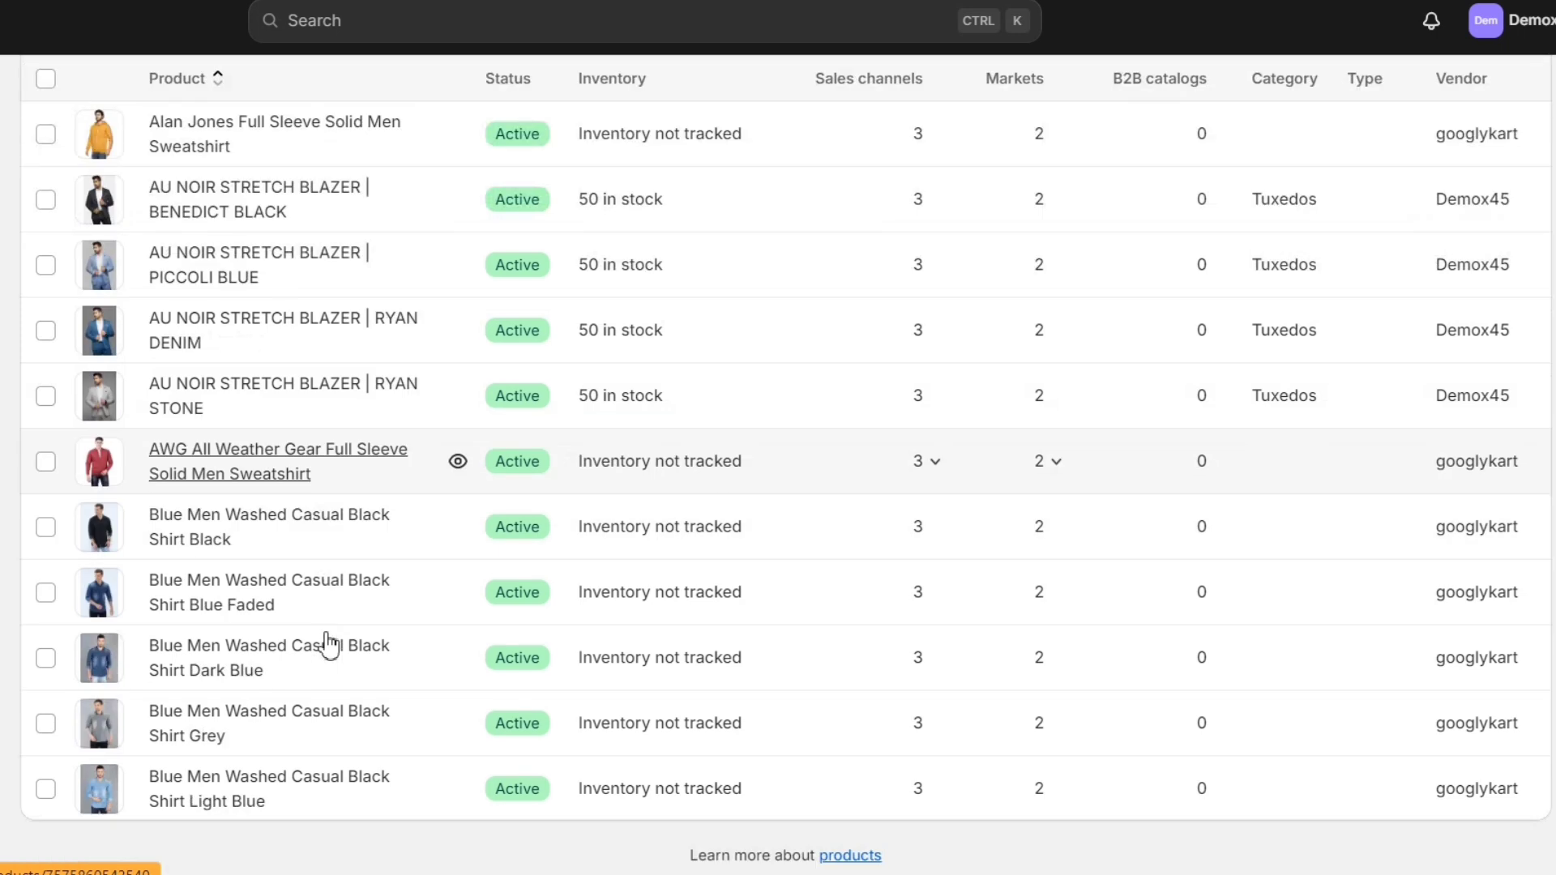
Step: Open the AU NOIR STRETCH BLAZER | BENEDICT BLACK product and scroll to its category metafields
{"action": "scroll", "coordinate": [328, 646], "scroll_direction": "up", "scroll_amount": 3}
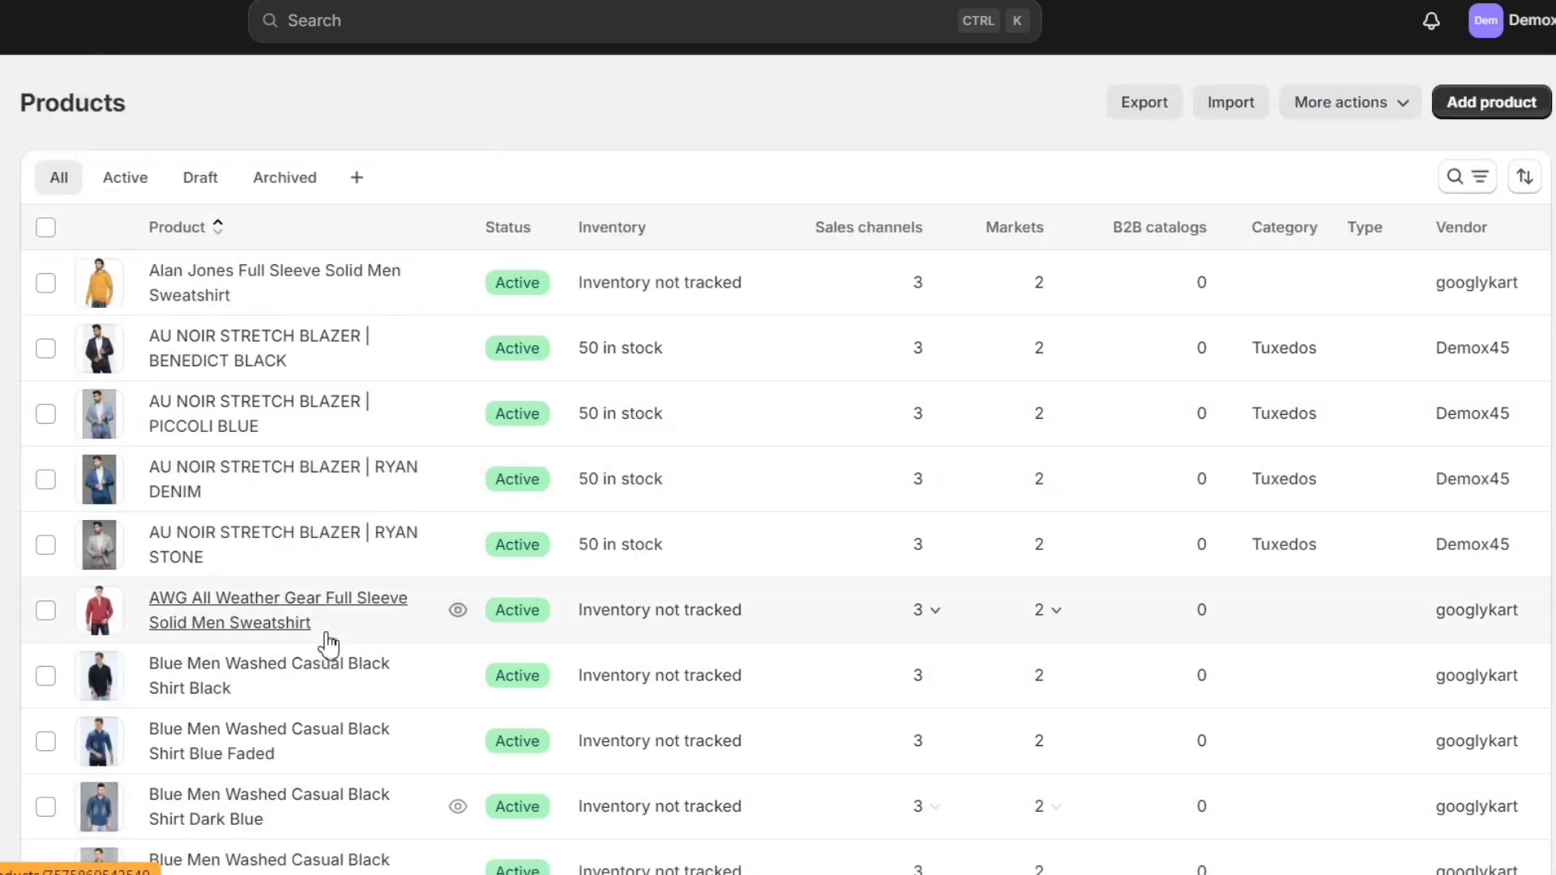
{"action": "left_click", "coordinate": [270, 374]}
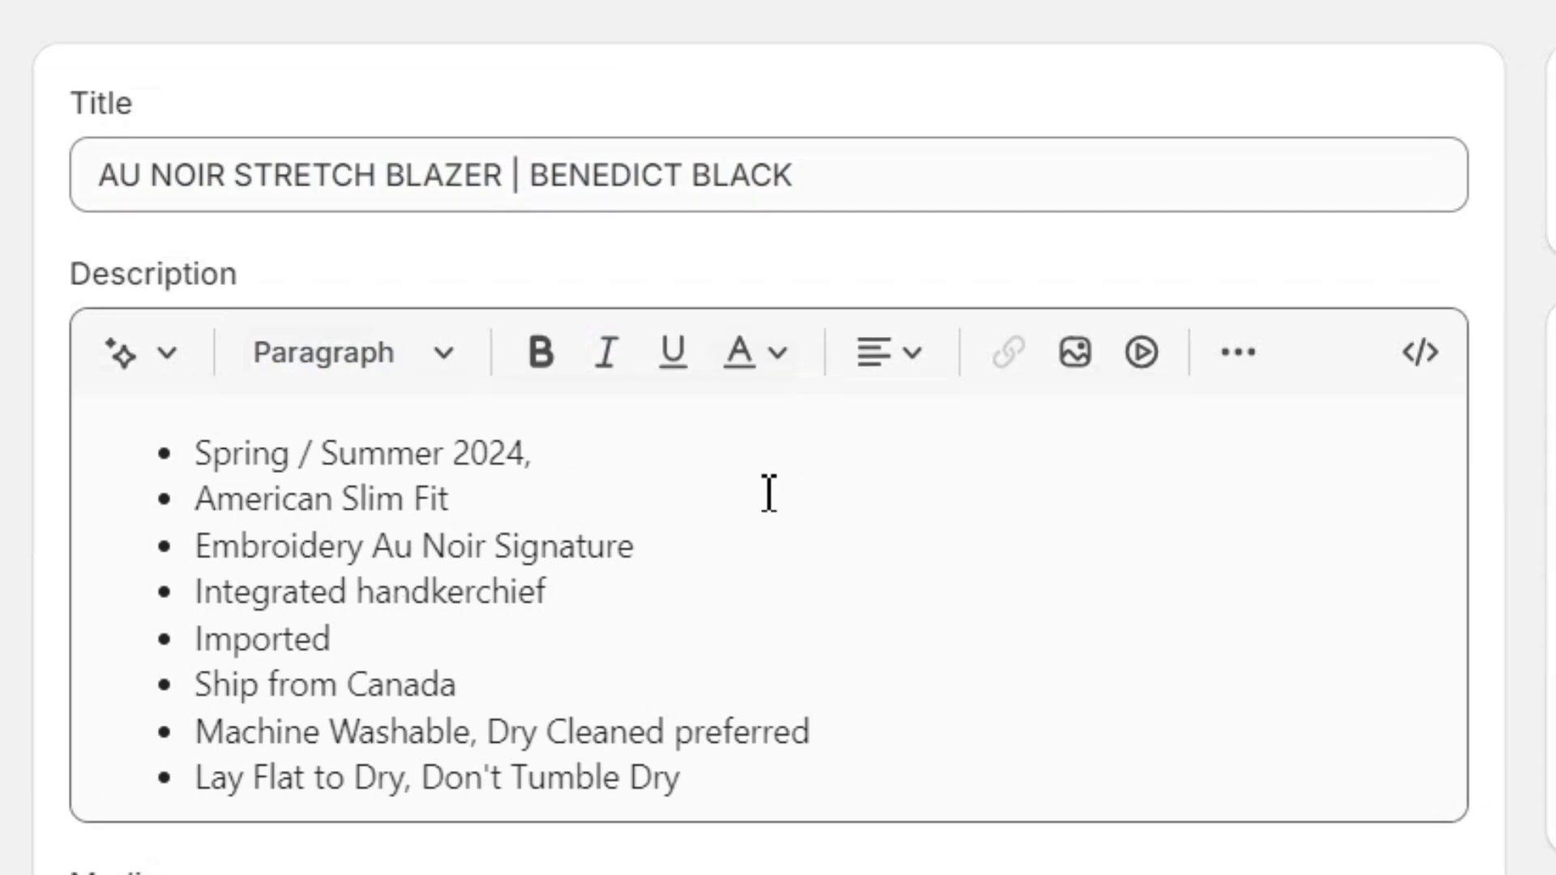
{"action": "scroll", "coordinate": [831, 421], "scroll_direction": "down", "scroll_amount": 5}
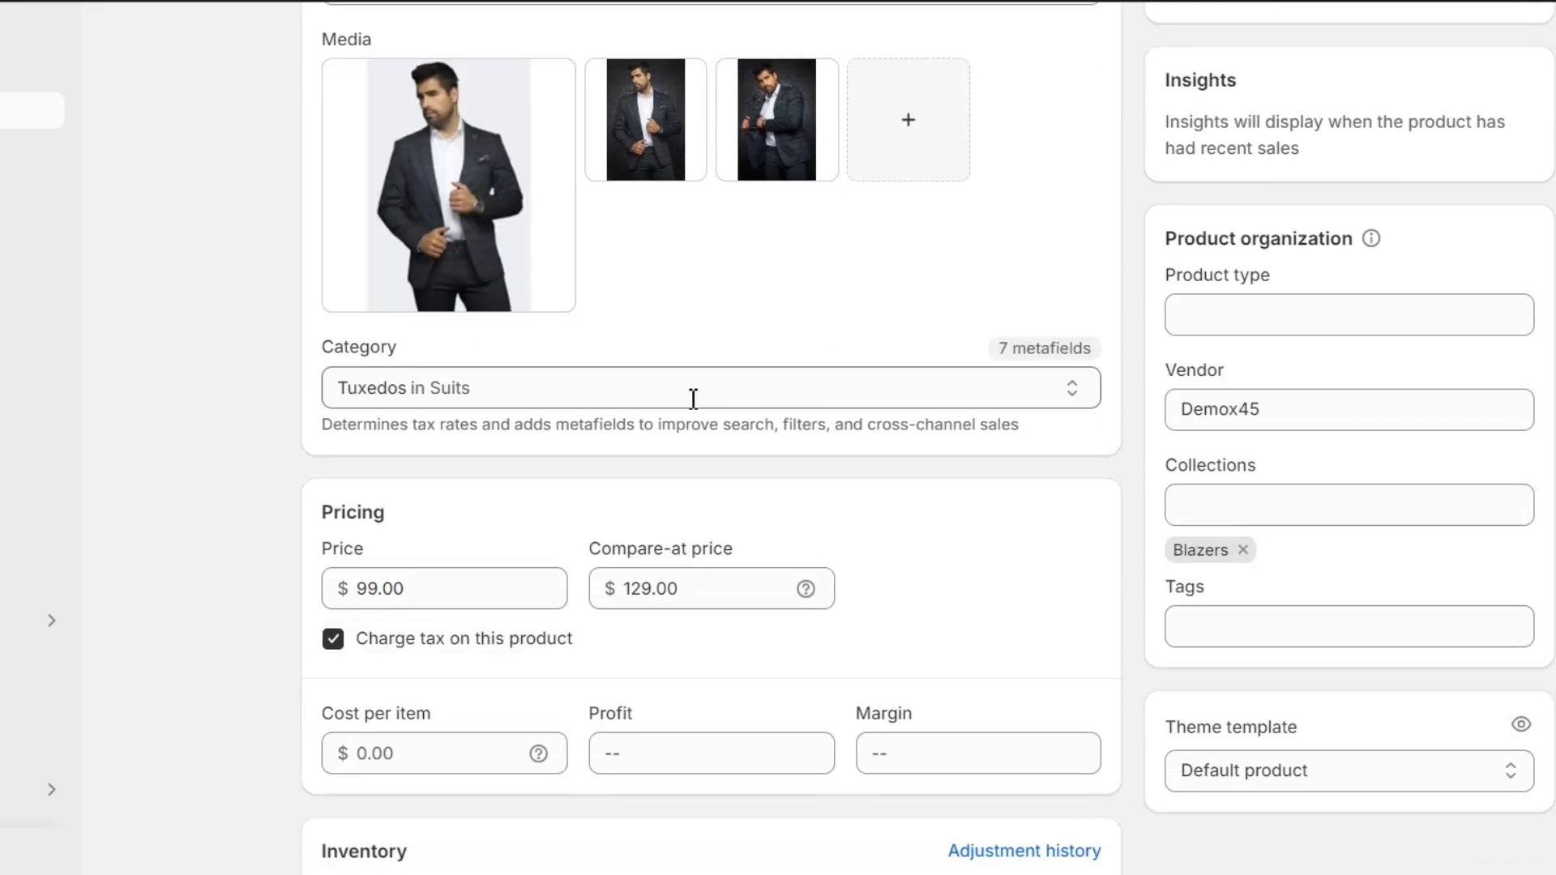
{"action": "scroll", "coordinate": [902, 535], "scroll_direction": "down", "scroll_amount": 2}
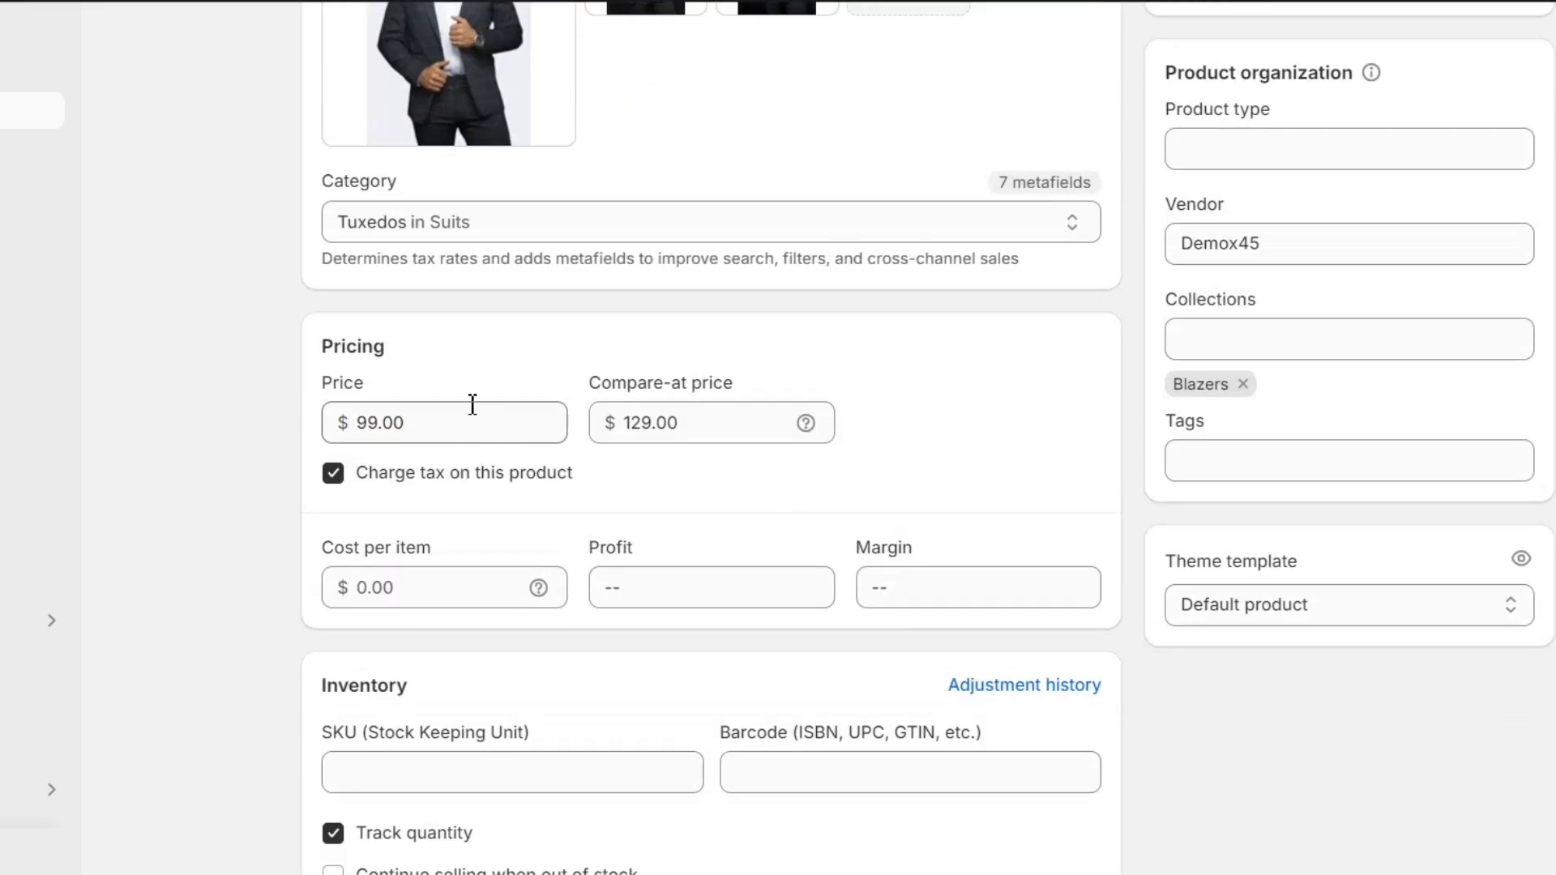
{"action": "scroll", "coordinate": [675, 503], "scroll_direction": "down", "scroll_amount": 9}
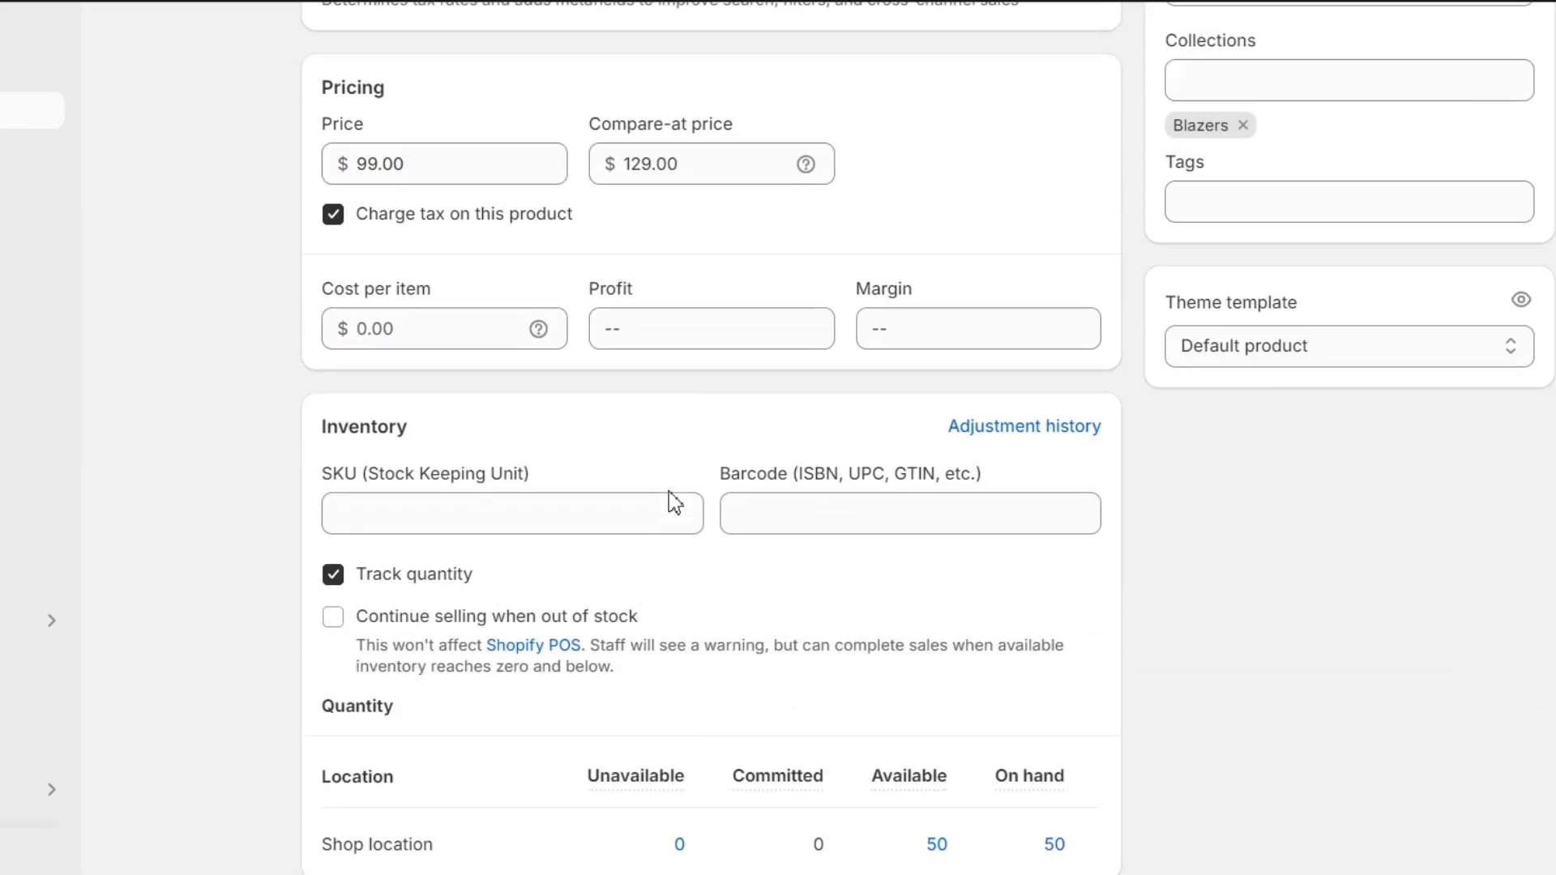
{"action": "scroll", "coordinate": [675, 502], "scroll_direction": "down", "scroll_amount": 10}
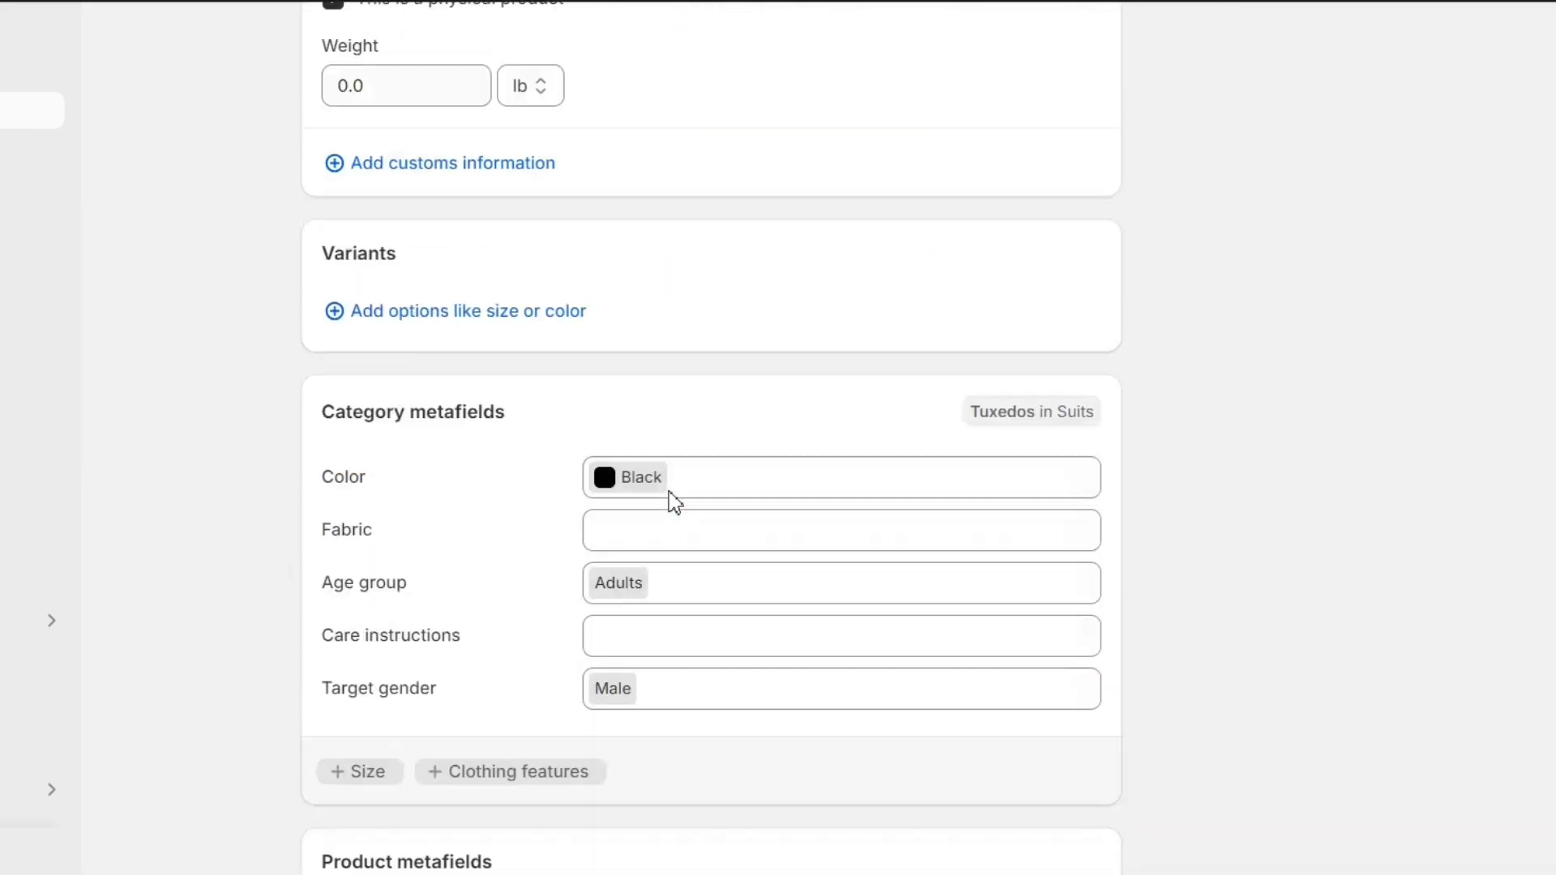
{"action": "scroll", "coordinate": [671, 504], "scroll_direction": "up", "scroll_amount": 2}
Step: Set the blazer's Fabric to Denim and Care instructions to Dry clean only
{"action": "left_click", "coordinate": [628, 363]}
{"action": "left_click", "coordinate": [621, 429]}
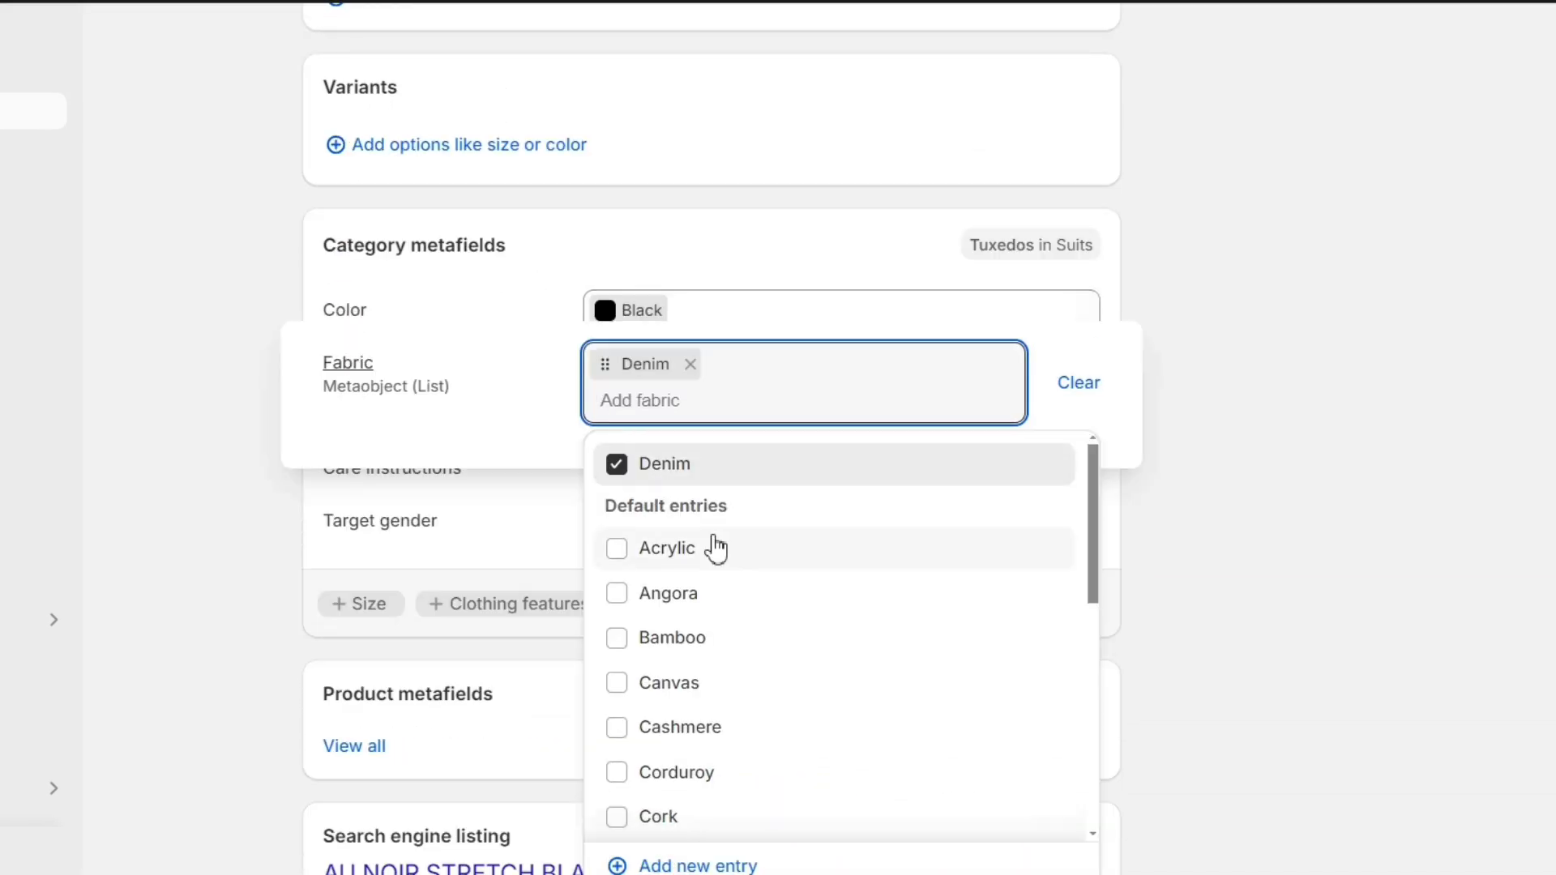
{"action": "left_click", "coordinate": [1192, 651]}
{"action": "left_click", "coordinate": [805, 485]}
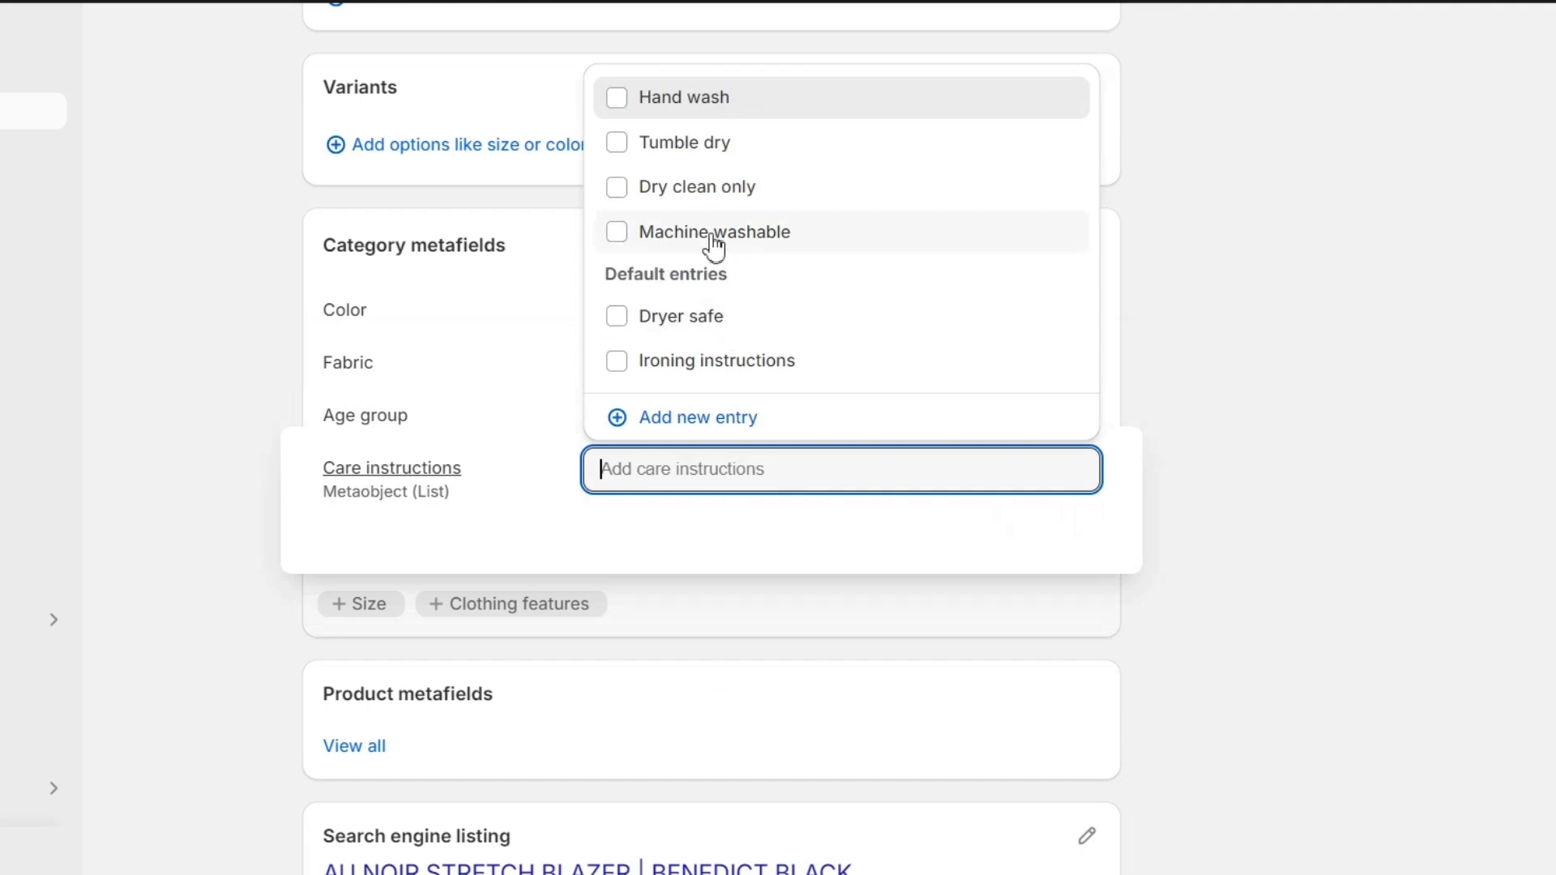
{"action": "left_click", "coordinate": [633, 192]}
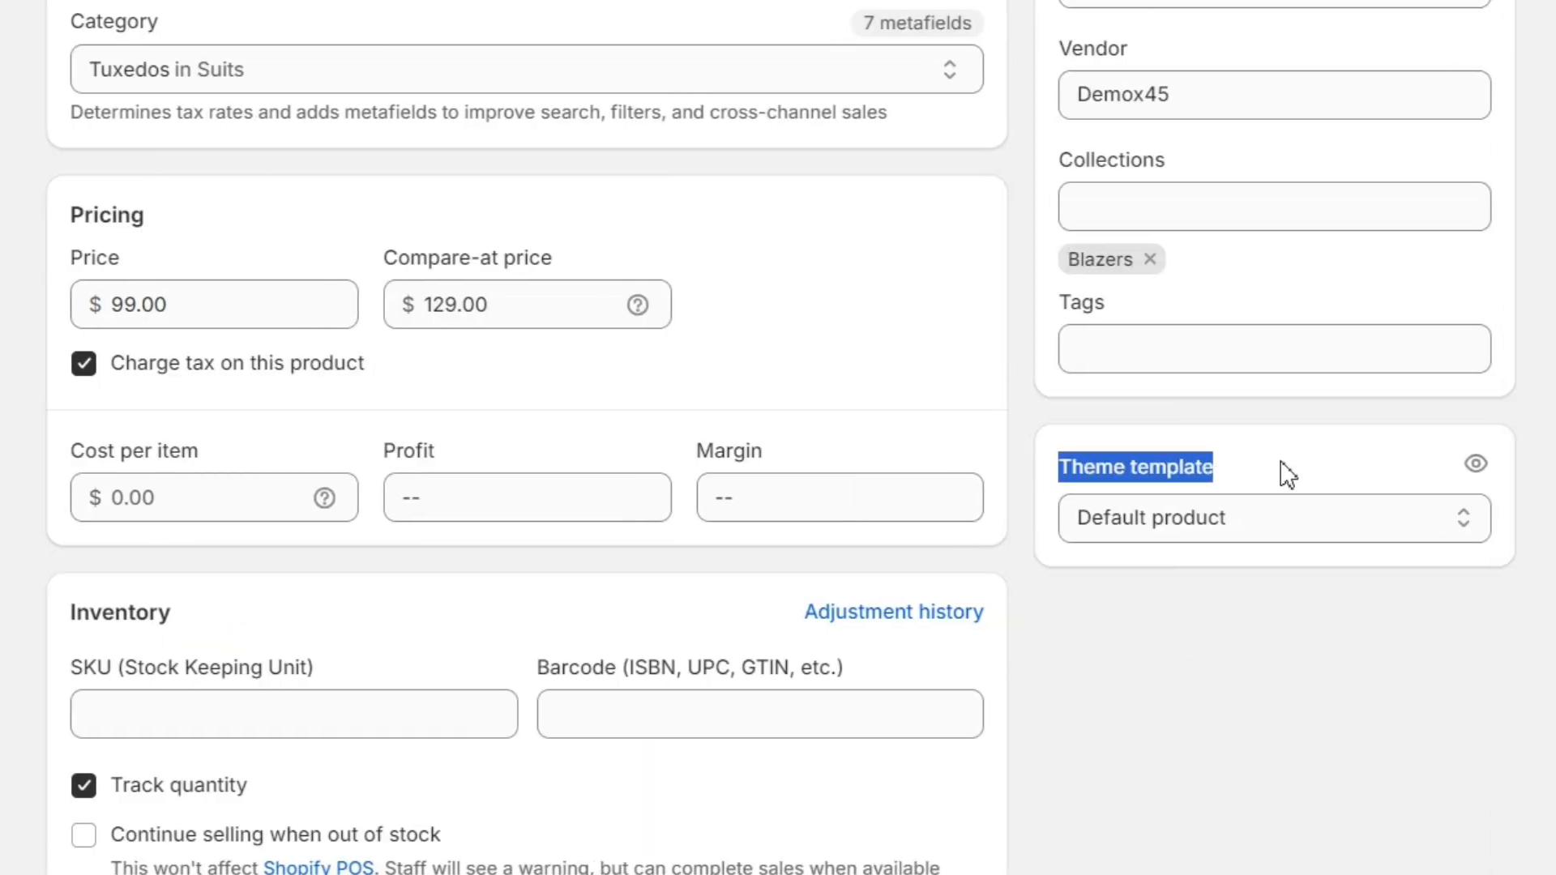
{"action": "left_click", "coordinate": [1289, 474]}
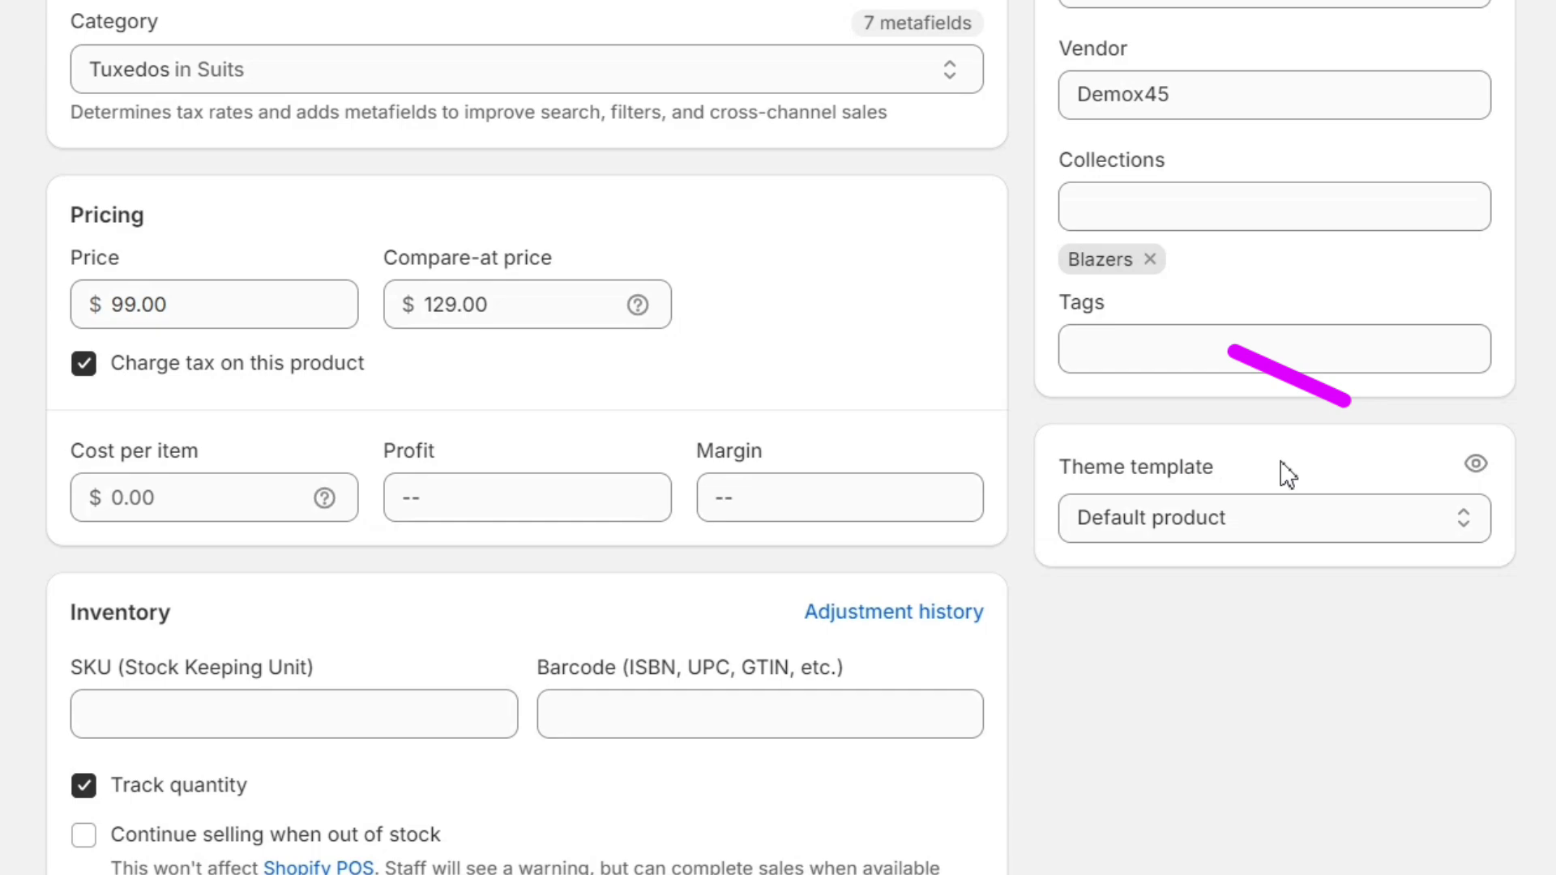
Step: Preview the blazer's Default product template in the theme editor, switch to fullscreen, and scroll through it
{"action": "left_click", "coordinate": [1479, 467]}
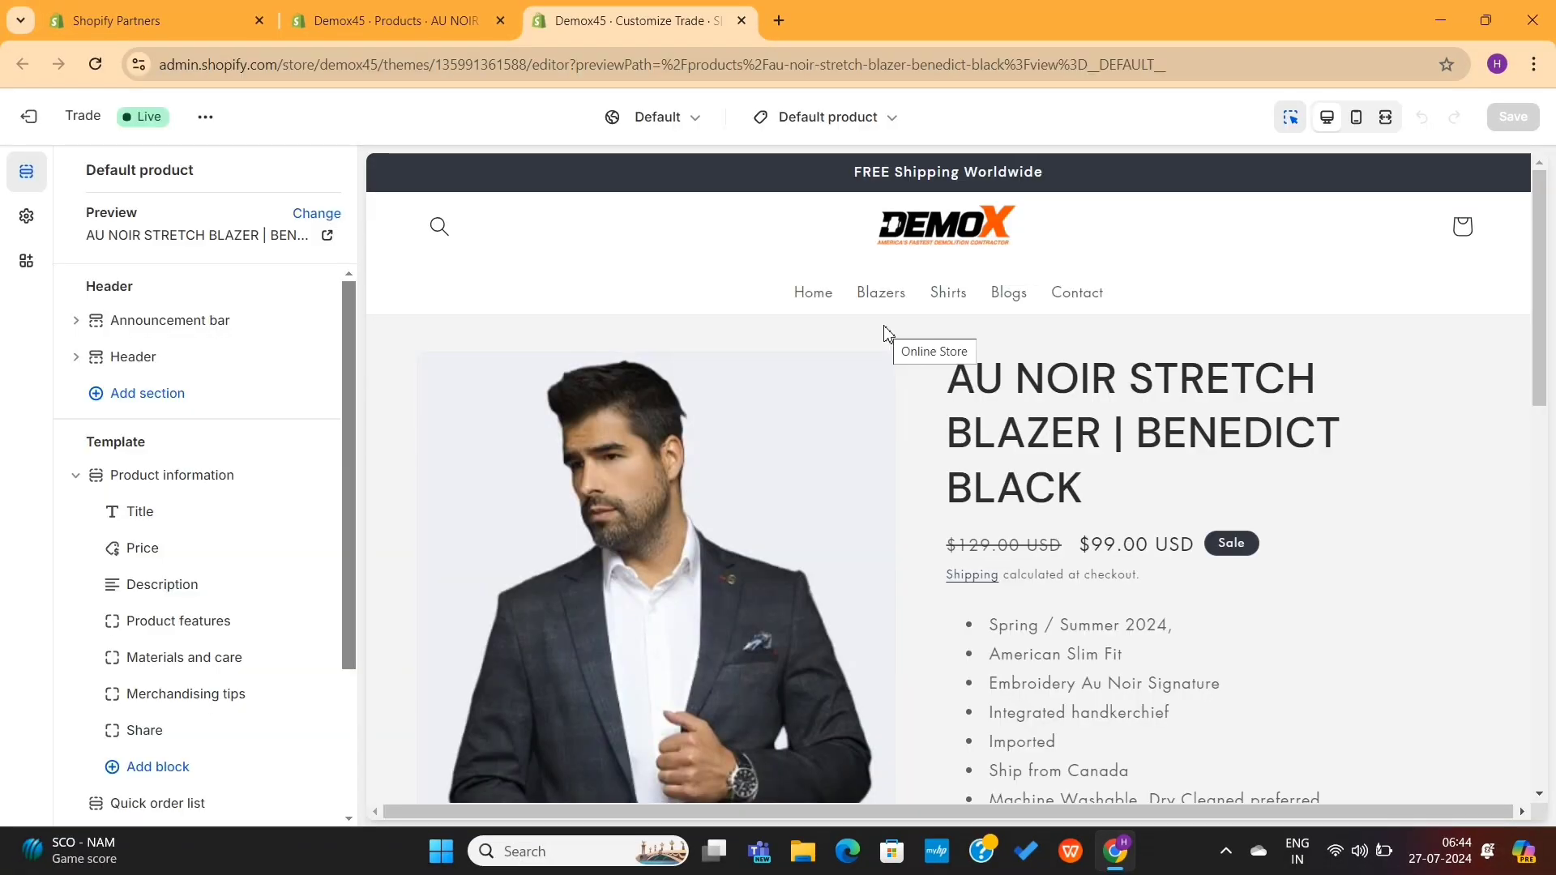
{"action": "scroll", "coordinate": [955, 615], "scroll_direction": "down", "scroll_amount": 10}
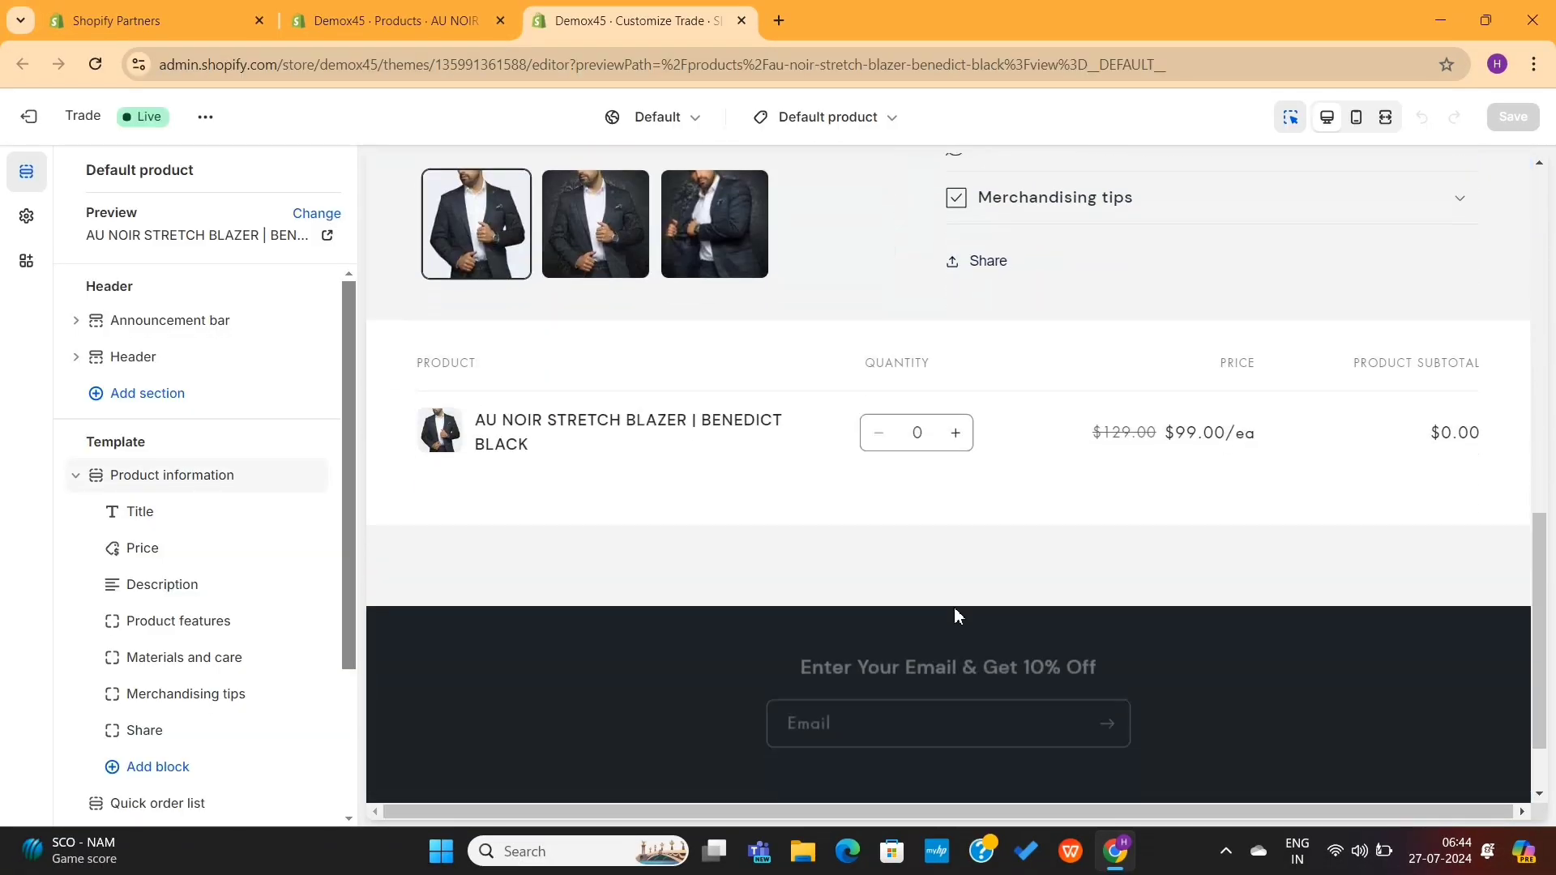
{"action": "scroll", "coordinate": [955, 614], "scroll_direction": "up", "scroll_amount": 8}
{"action": "scroll", "coordinate": [955, 614], "scroll_direction": "up", "scroll_amount": 2}
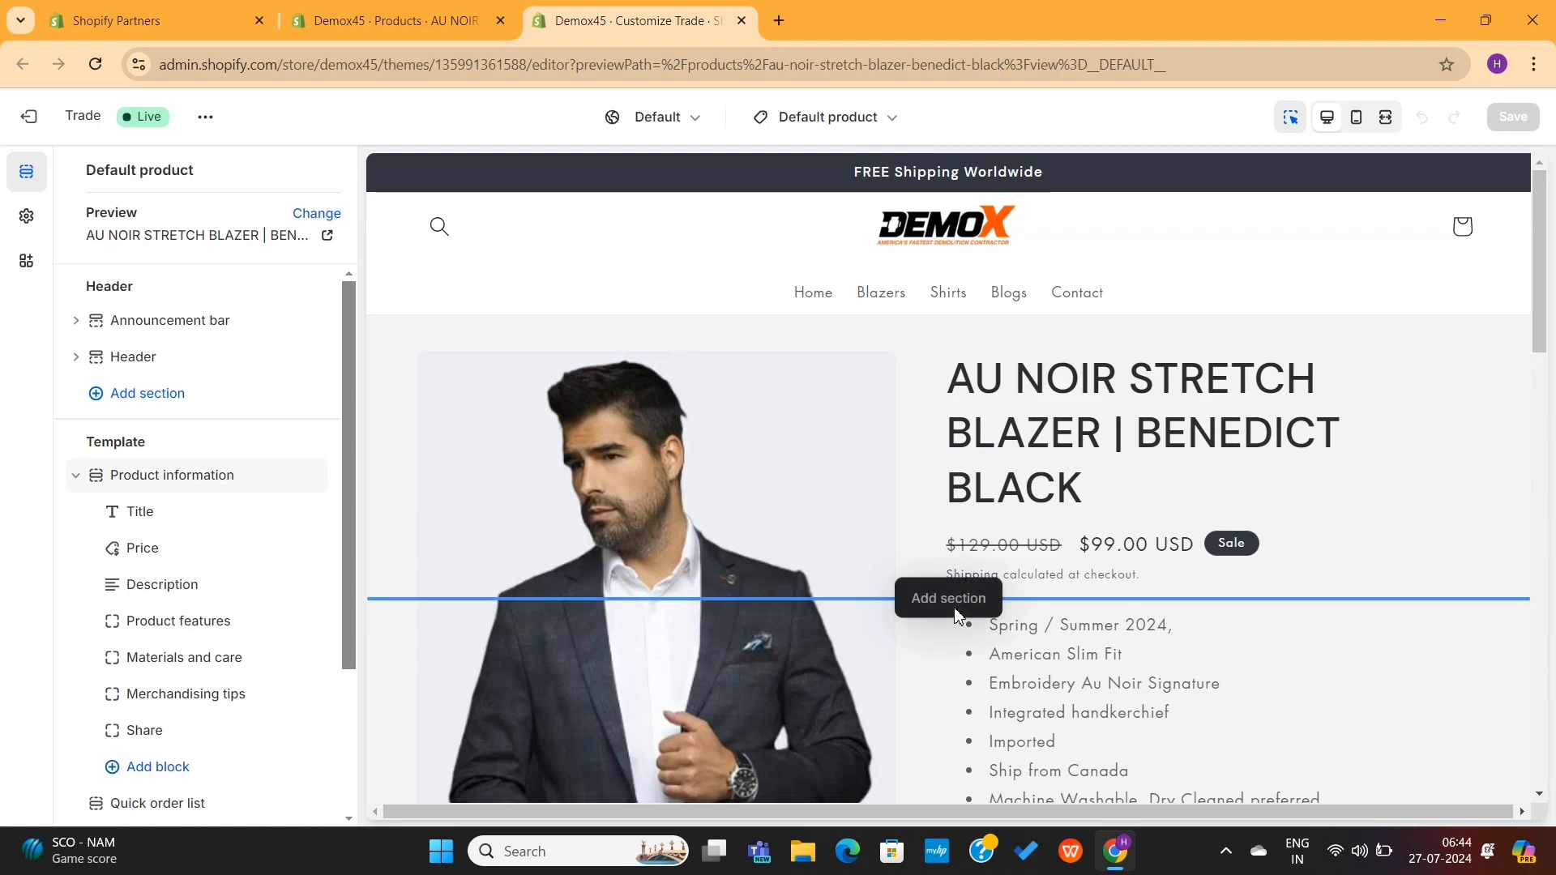
{"action": "scroll", "coordinate": [1131, 496], "scroll_direction": "down", "scroll_amount": 10}
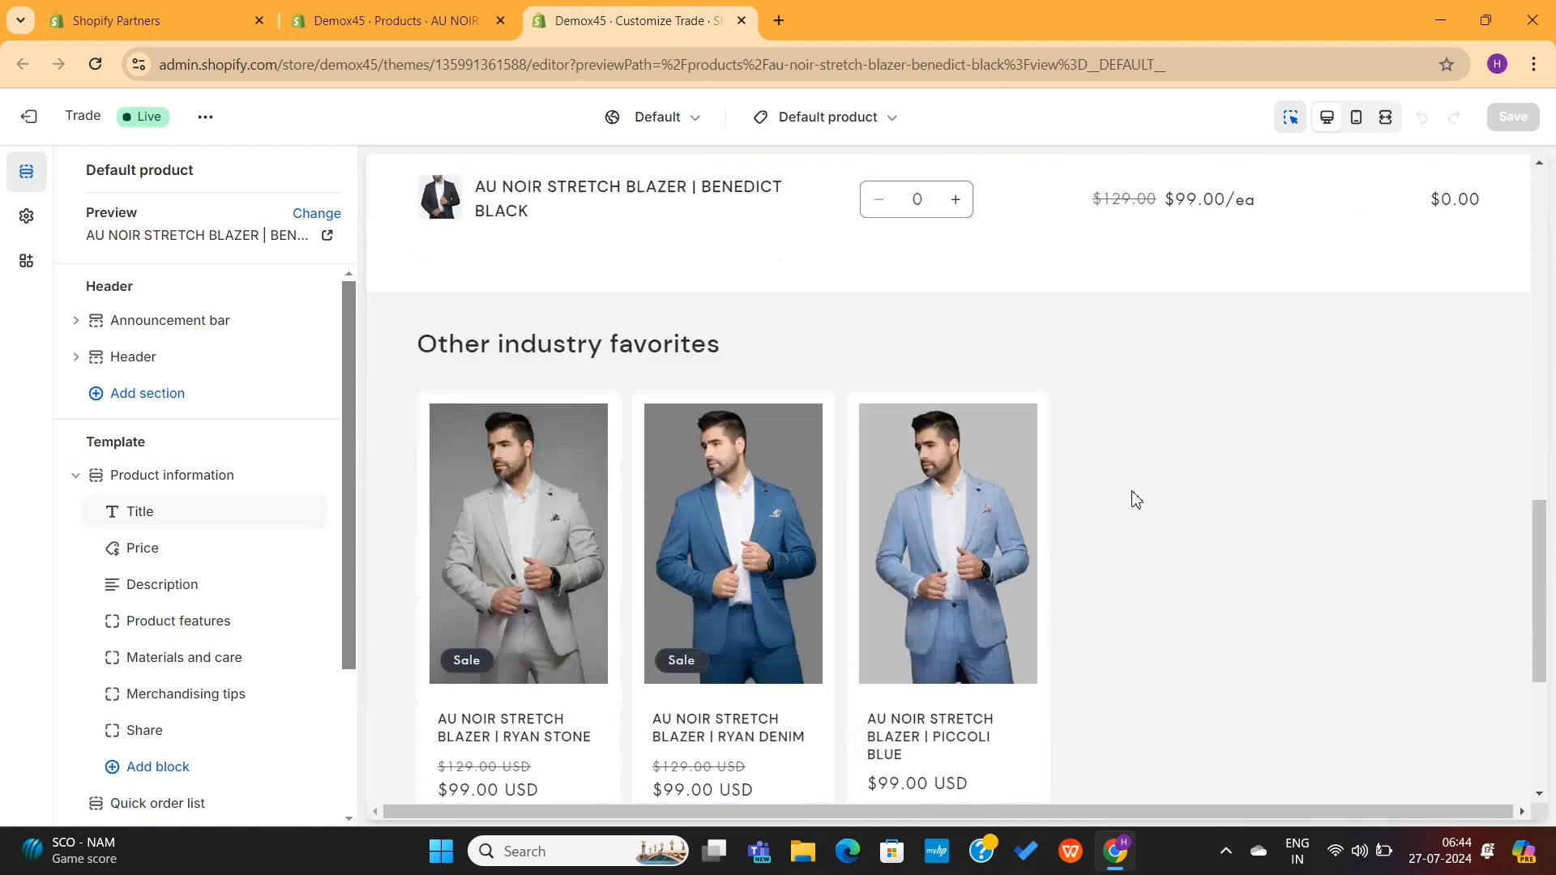
{"action": "scroll", "coordinate": [1132, 496], "scroll_direction": "up", "scroll_amount": 10}
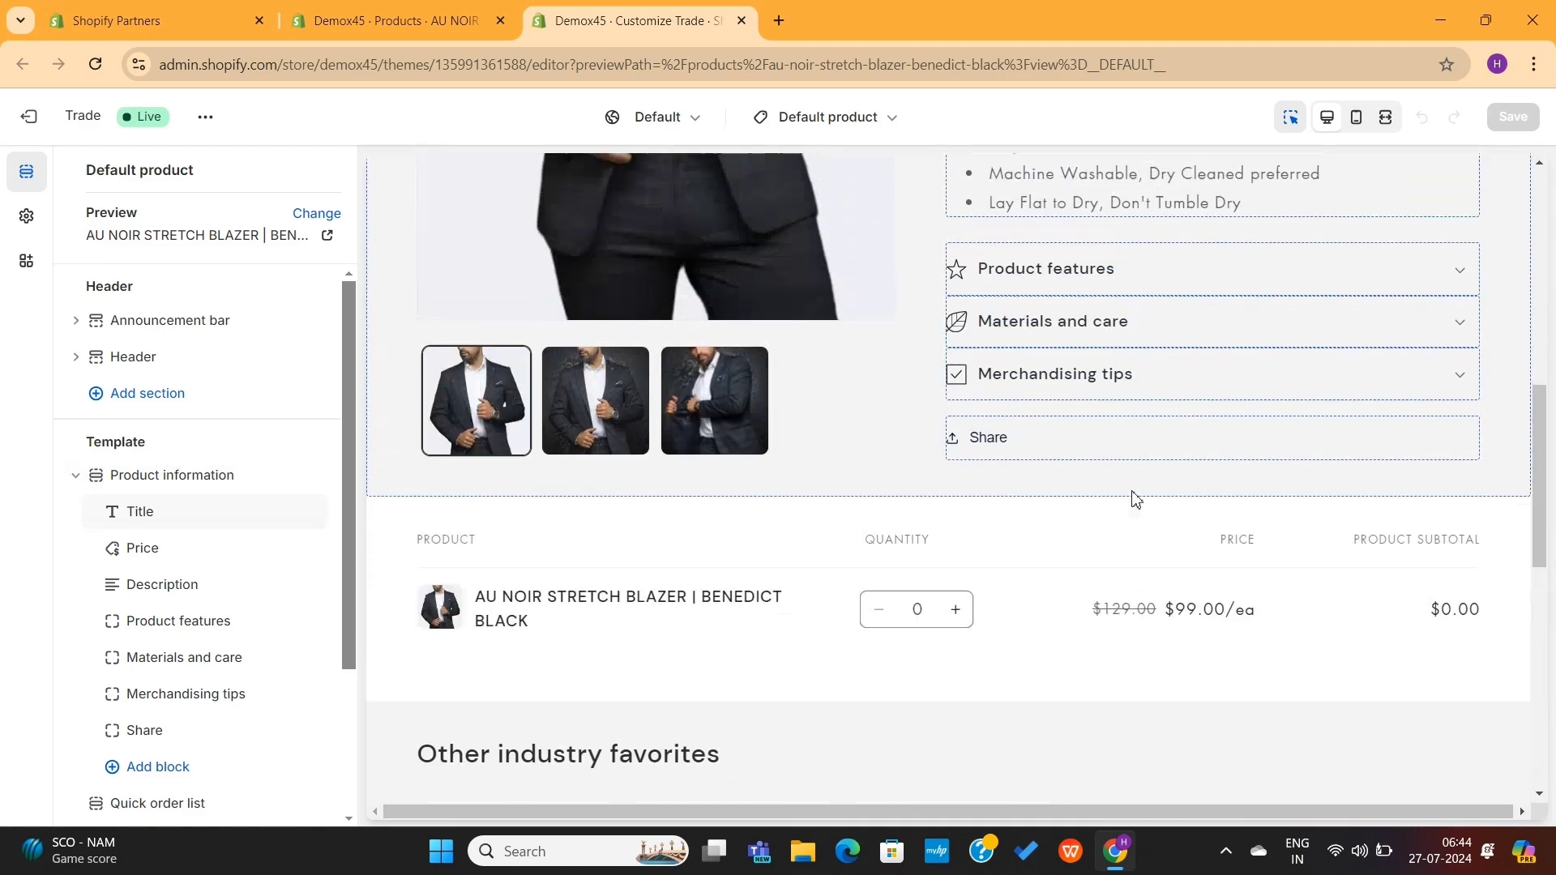
{"action": "scroll", "coordinate": [1132, 497], "scroll_direction": "up", "scroll_amount": 2}
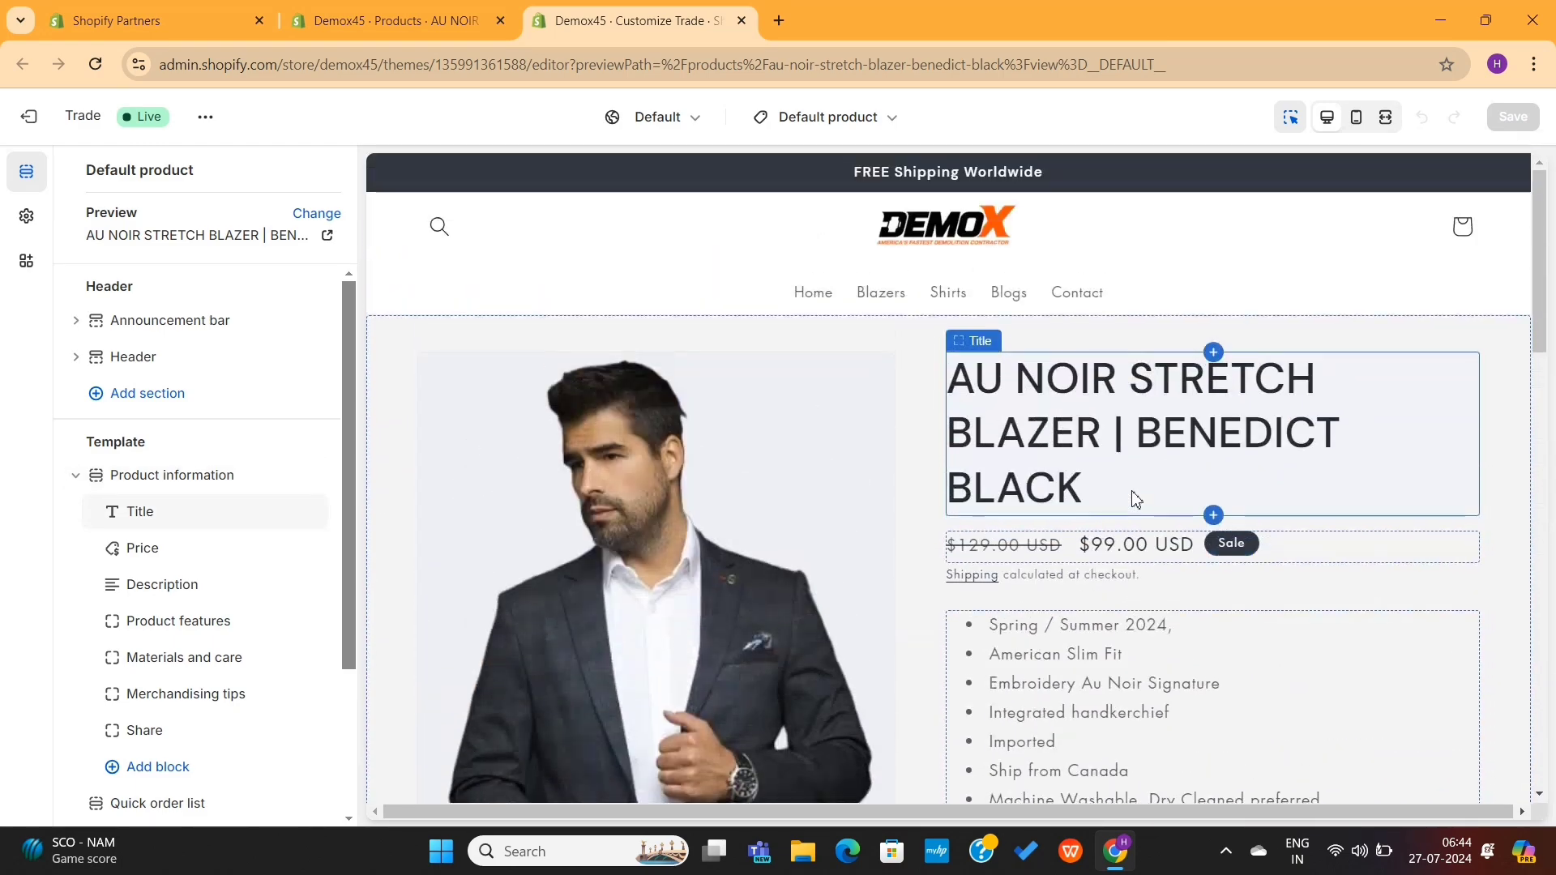
{"action": "left_click", "coordinate": [1386, 120]}
{"action": "scroll", "coordinate": [982, 360], "scroll_direction": "down", "scroll_amount": 2}
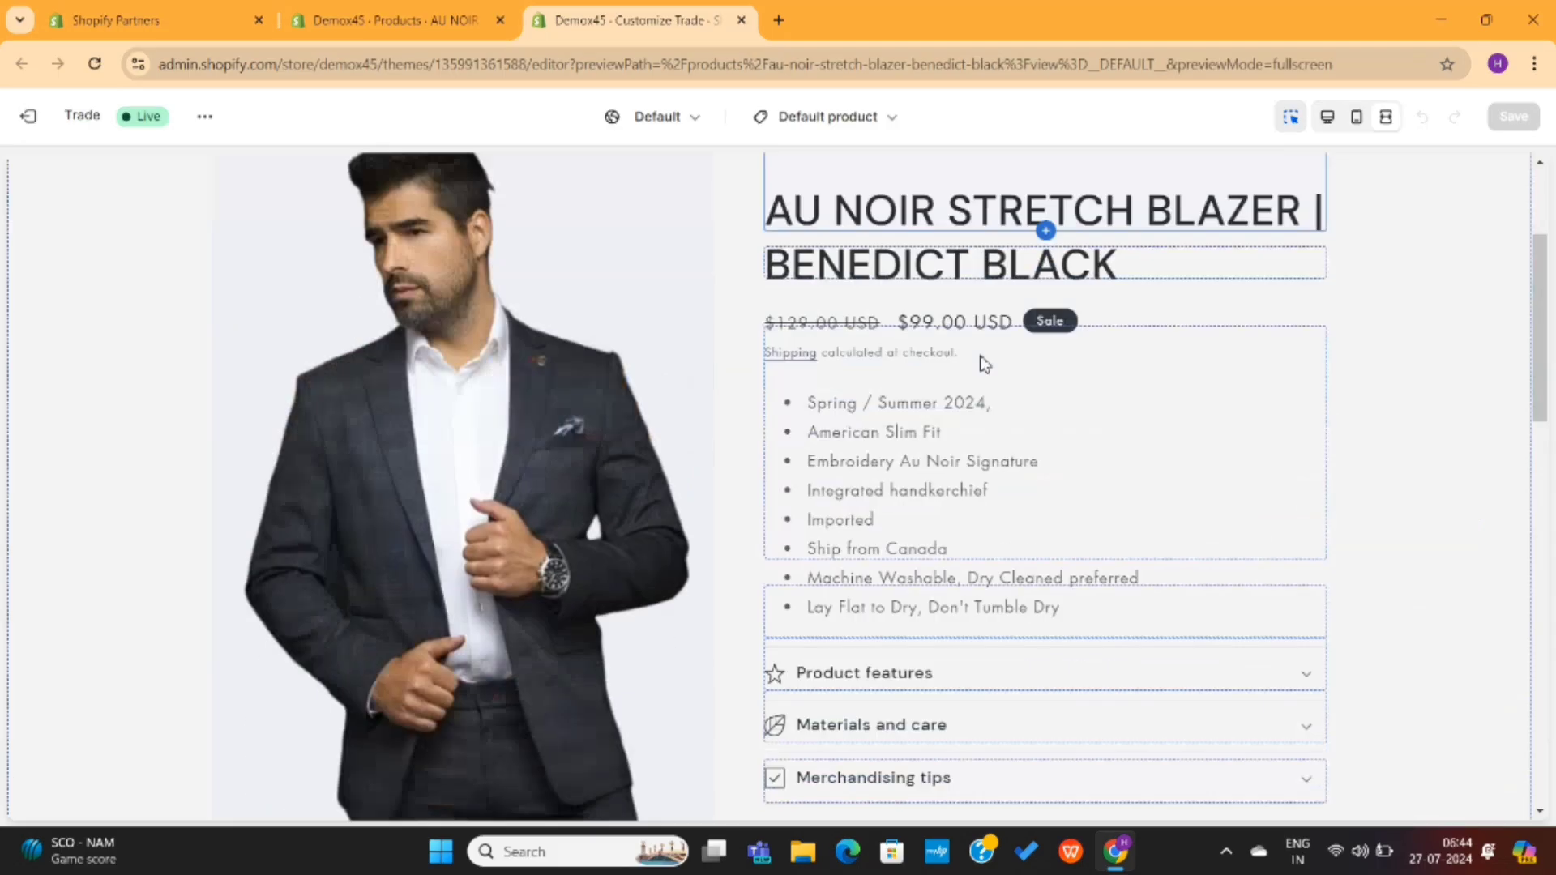
{"action": "scroll", "coordinate": [983, 363], "scroll_direction": "down", "scroll_amount": 12}
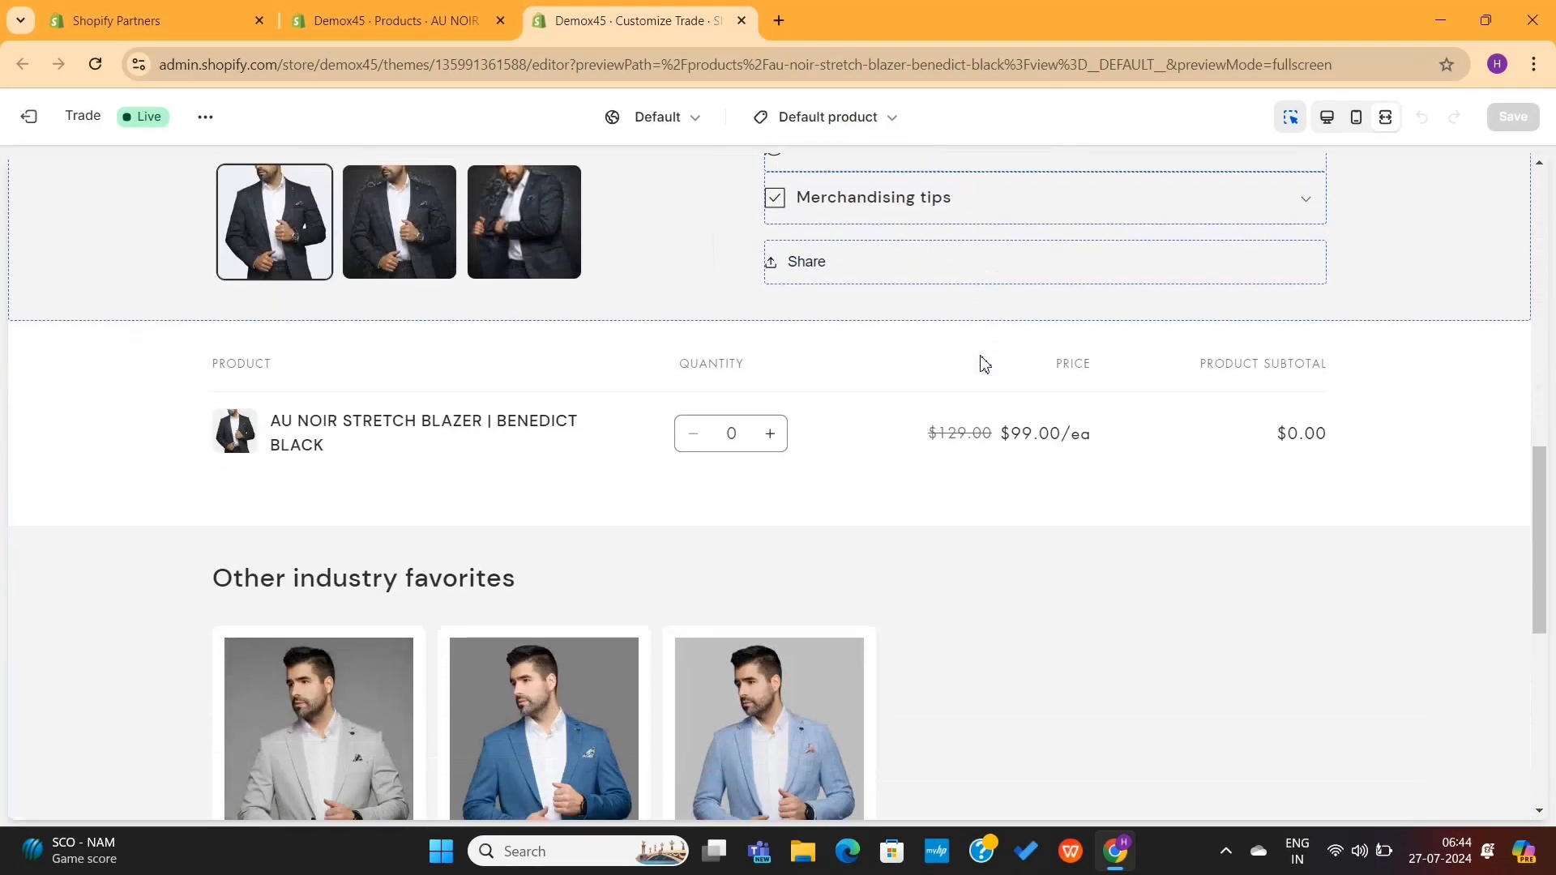
{"action": "scroll", "coordinate": [983, 363], "scroll_direction": "up", "scroll_amount": 14}
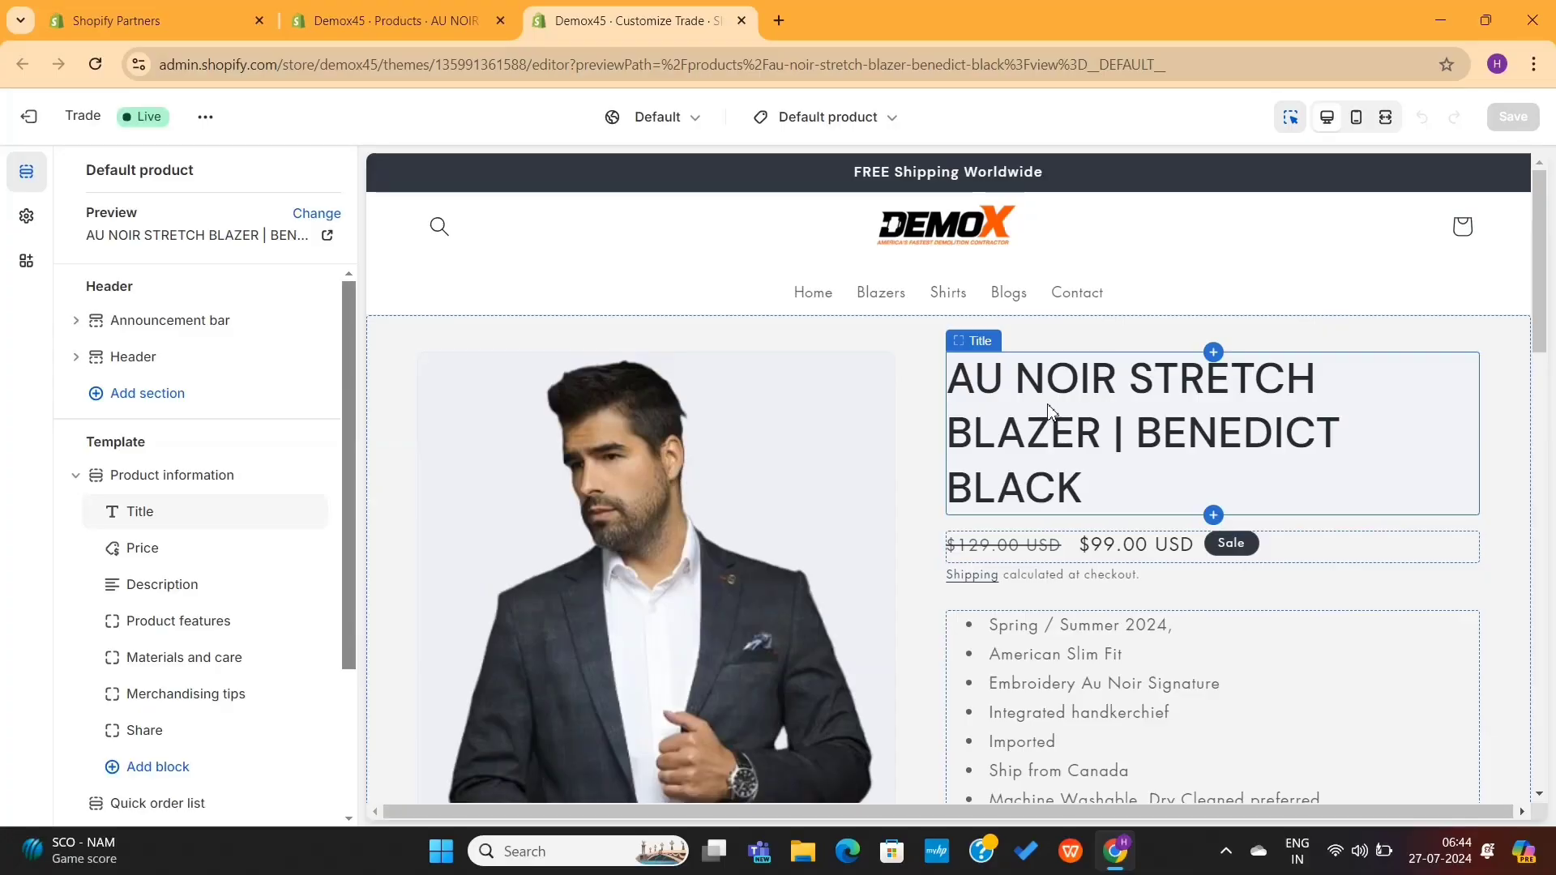
Step: Inspect the Title, Price, Description and the Product features, Materials and care, and Merchandising tips rows, then return to the block list
{"action": "left_click", "coordinate": [1062, 337]}
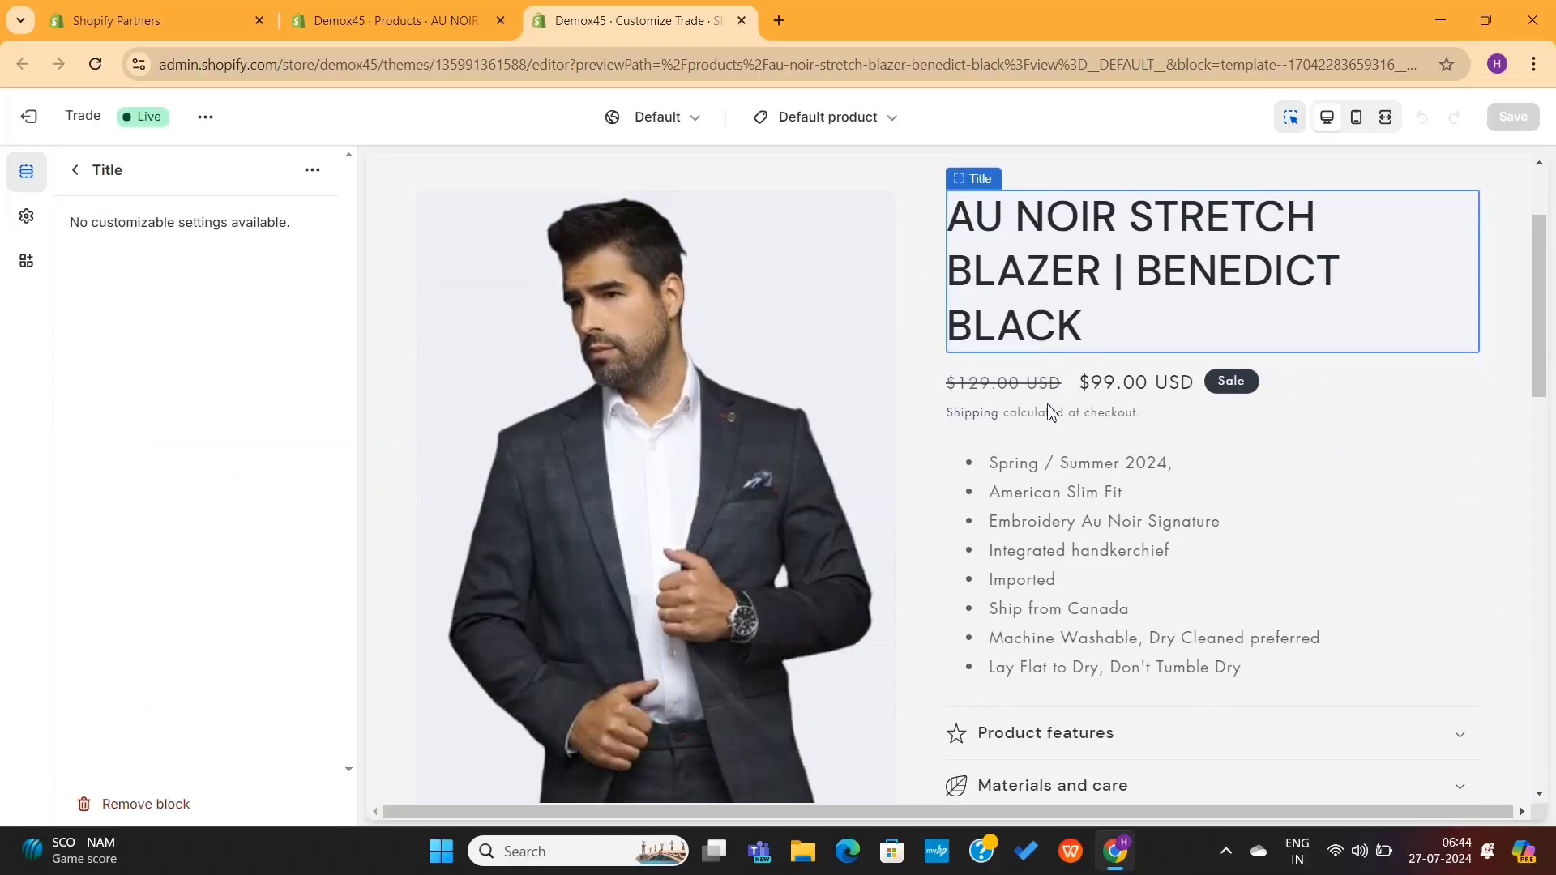
{"action": "left_click", "coordinate": [1132, 394]}
{"action": "left_click", "coordinate": [1121, 493]}
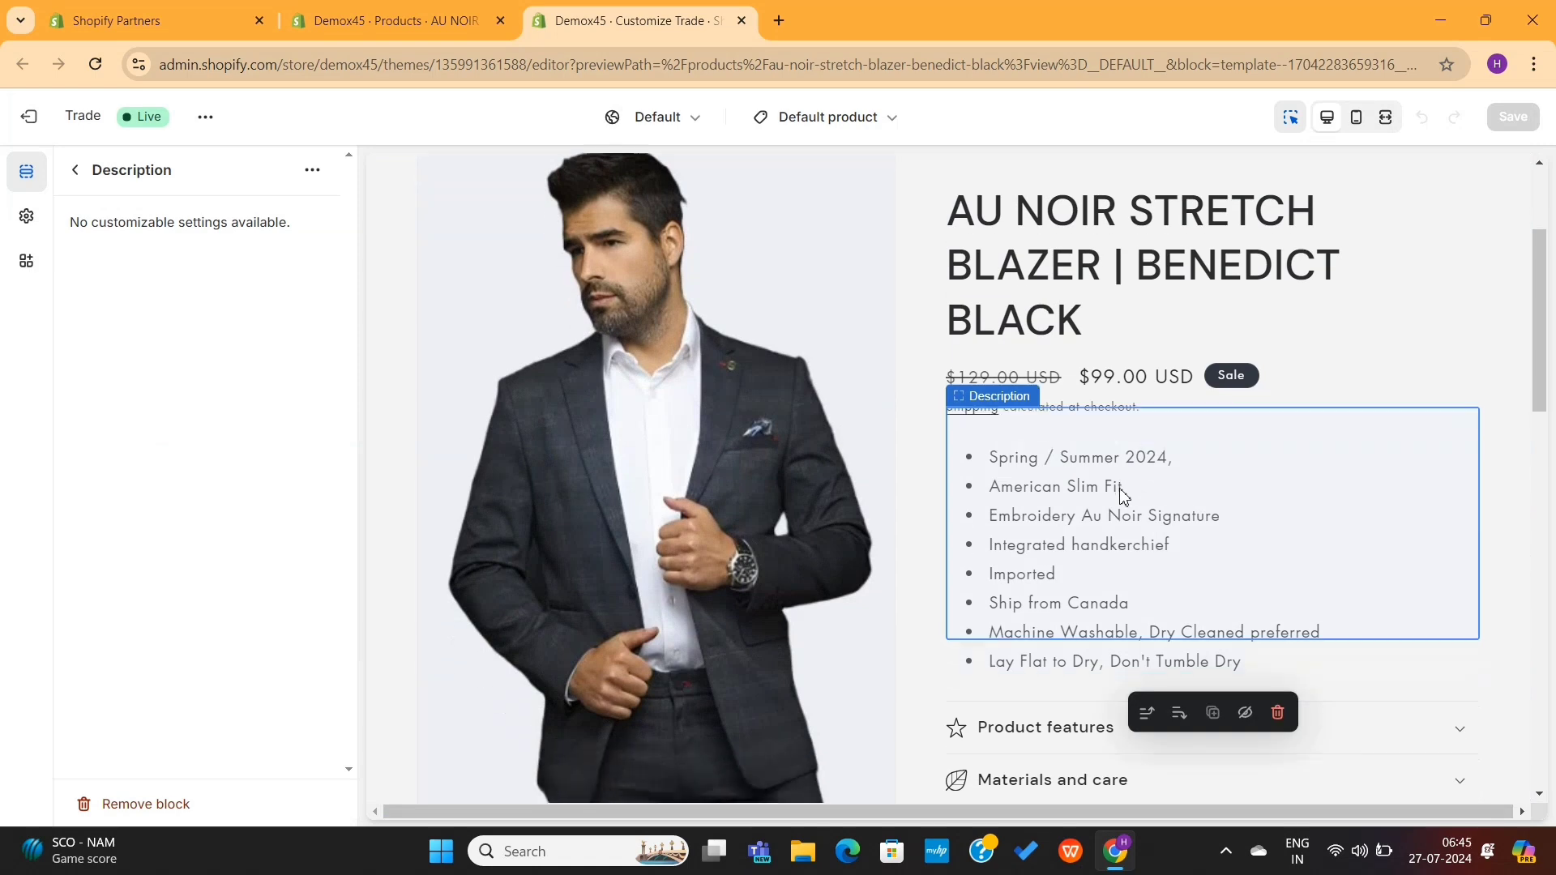
{"action": "scroll", "coordinate": [1123, 494], "scroll_direction": "down", "scroll_amount": 2}
{"action": "left_click", "coordinate": [1099, 643]}
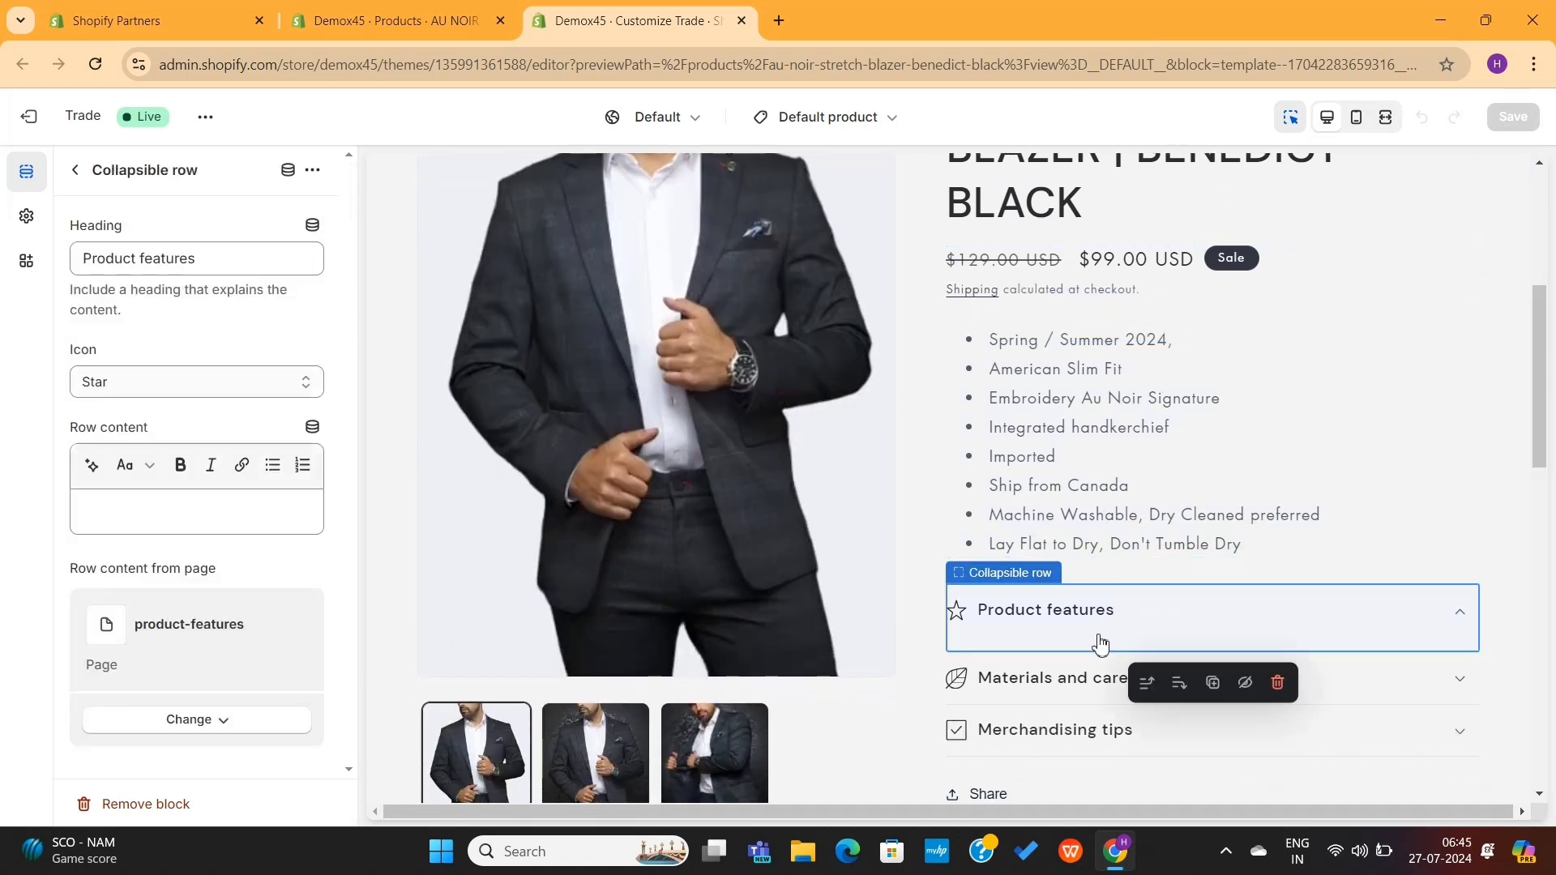
{"action": "left_click", "coordinate": [1095, 689]}
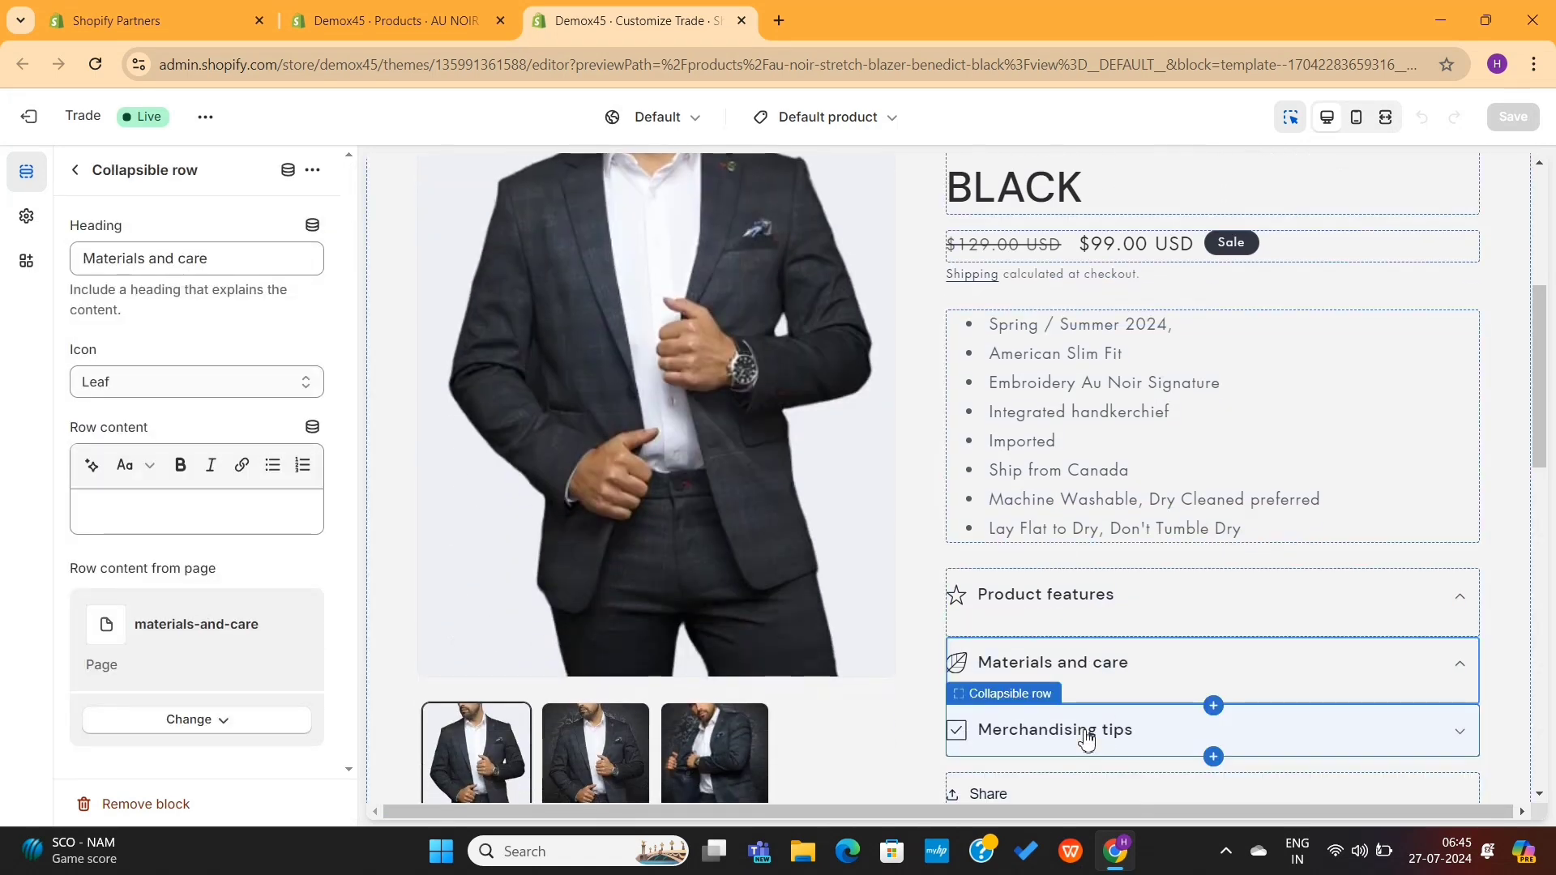
{"action": "left_click", "coordinate": [1084, 734]}
{"action": "key", "text": "Escape"}
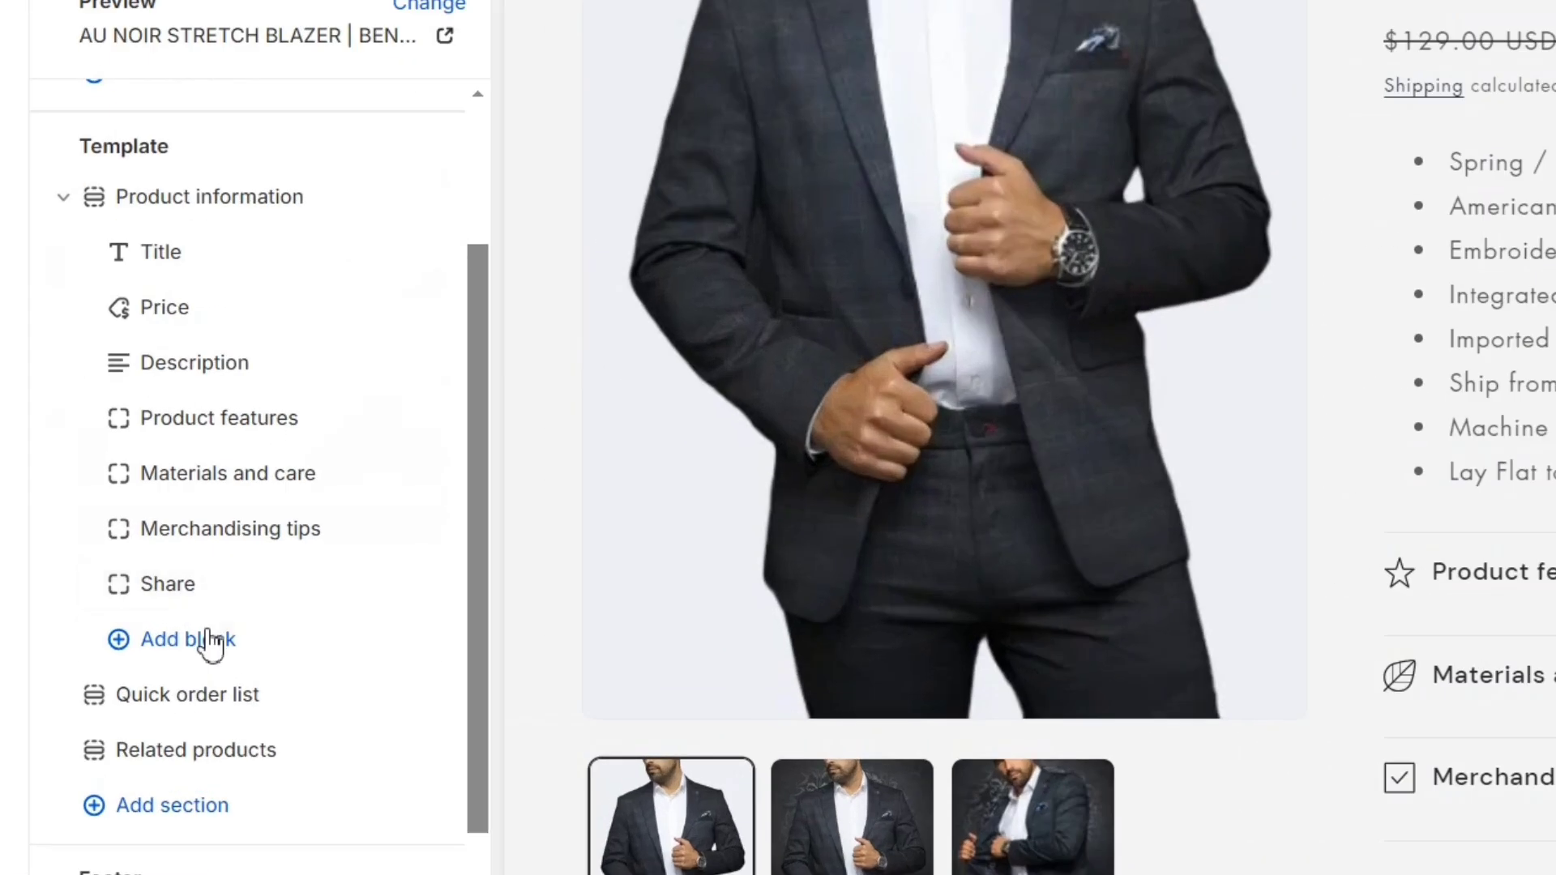
Step: Add a Buy buttons block and move it directly below Description
{"action": "left_click", "coordinate": [209, 642]}
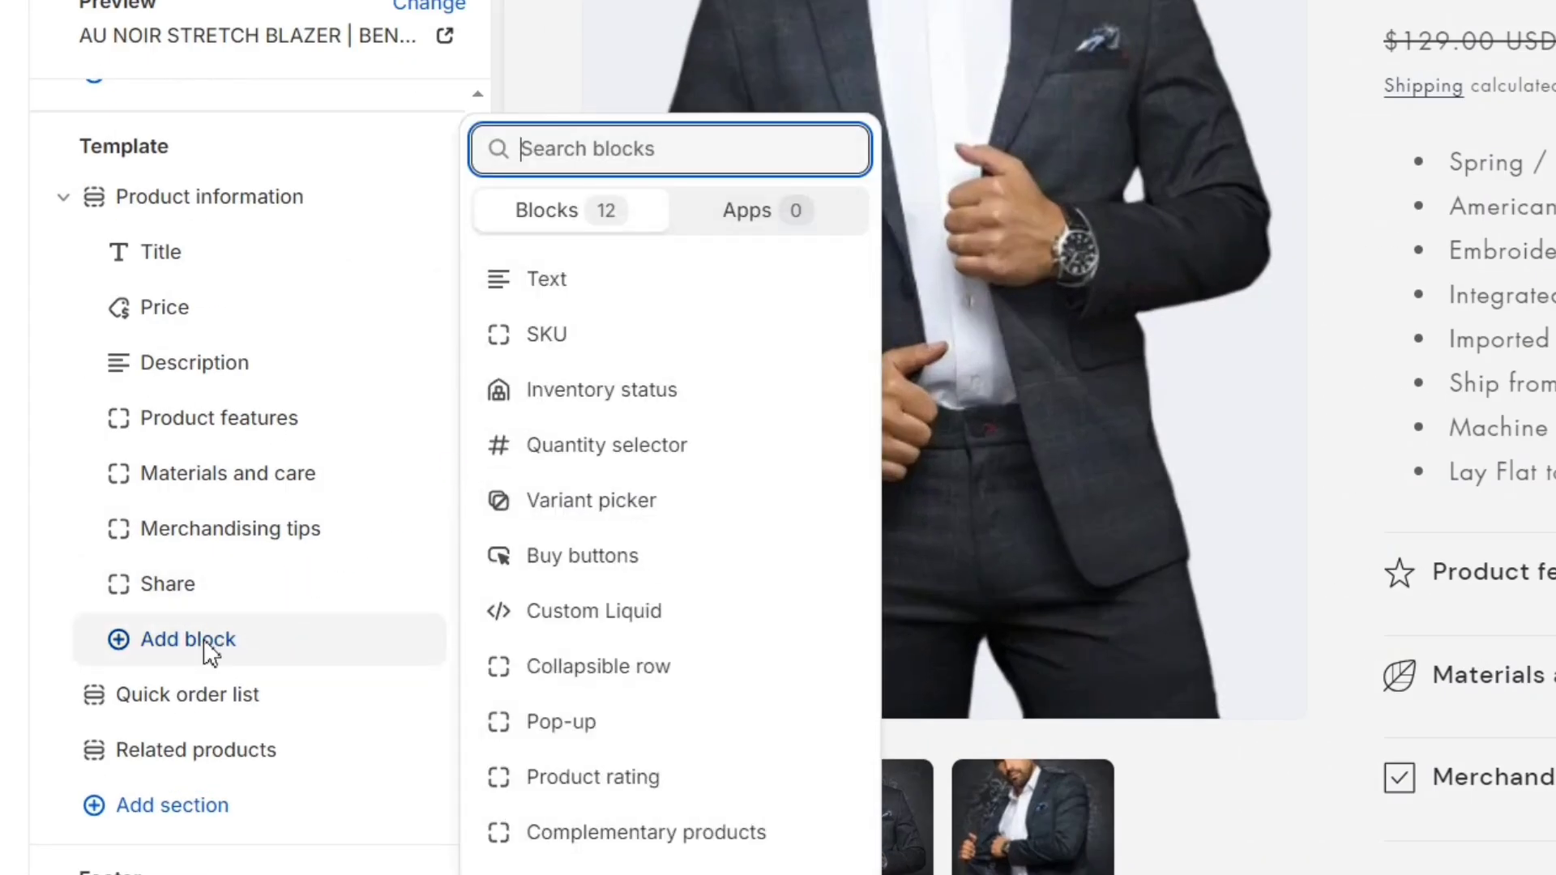
{"action": "left_click", "coordinate": [565, 556]}
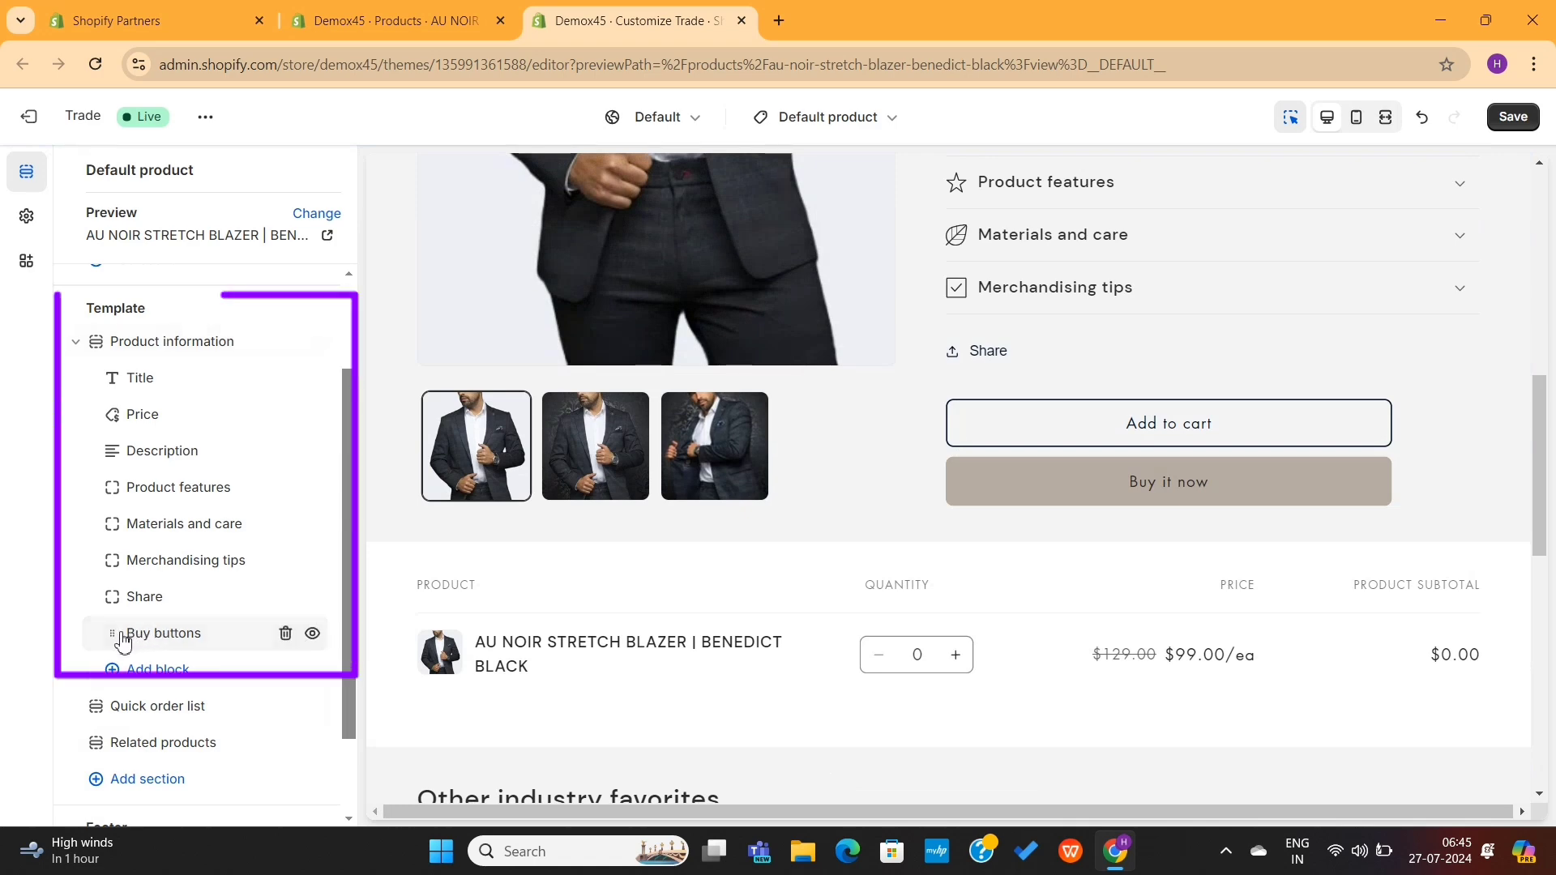
{"action": "left_click_drag", "start_coordinate": [123, 633], "coordinate": [114, 488]}
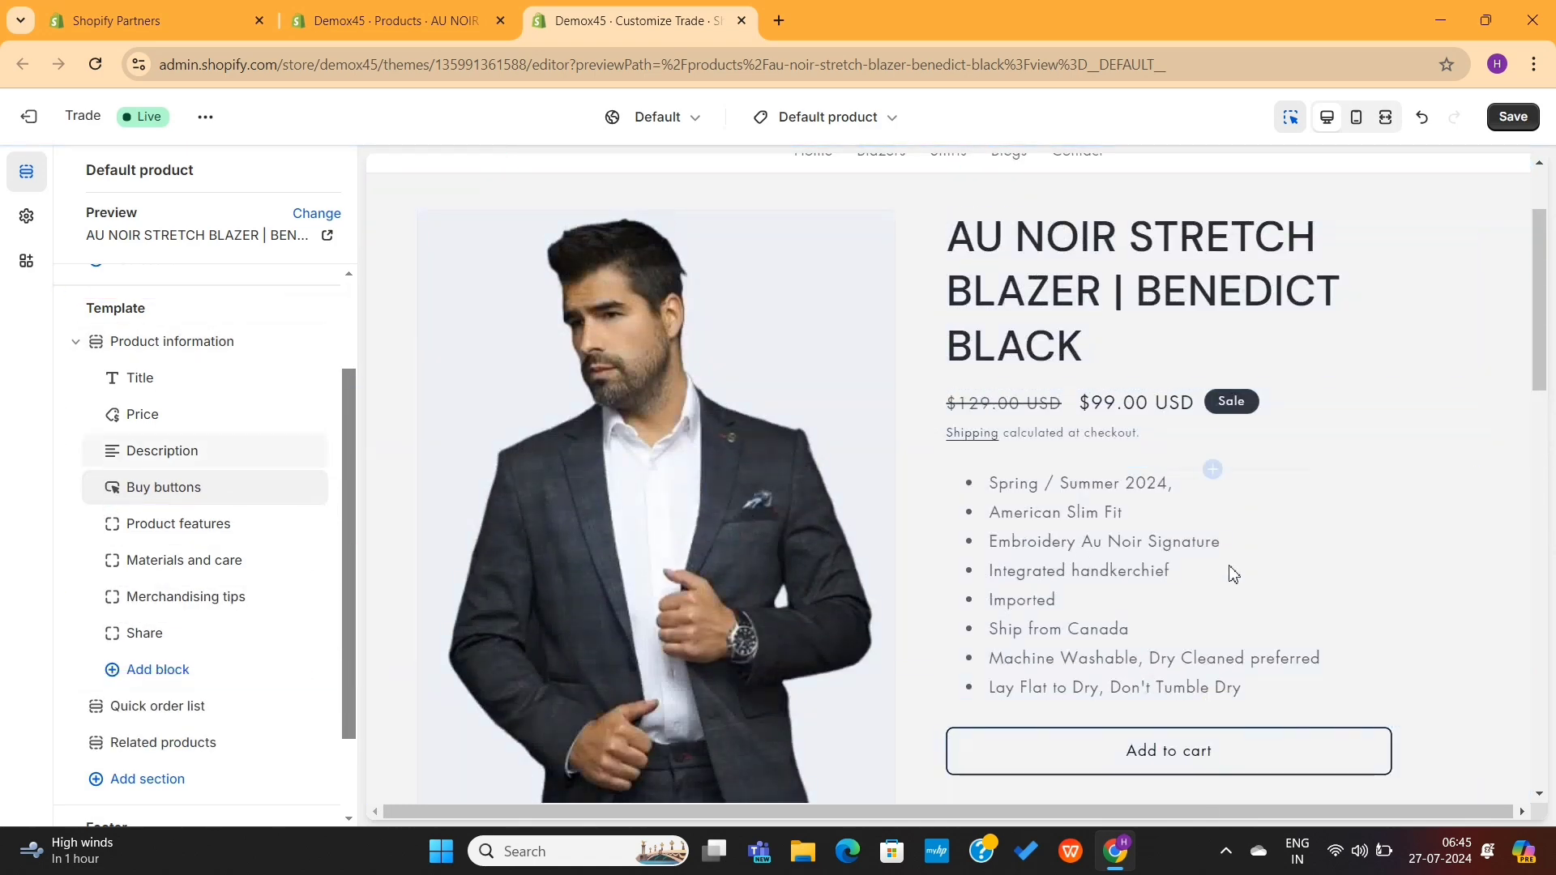
Step: Add a Quantity selector block and move it directly below Price
{"action": "scroll", "coordinate": [1182, 598], "scroll_direction": "down", "scroll_amount": 3}
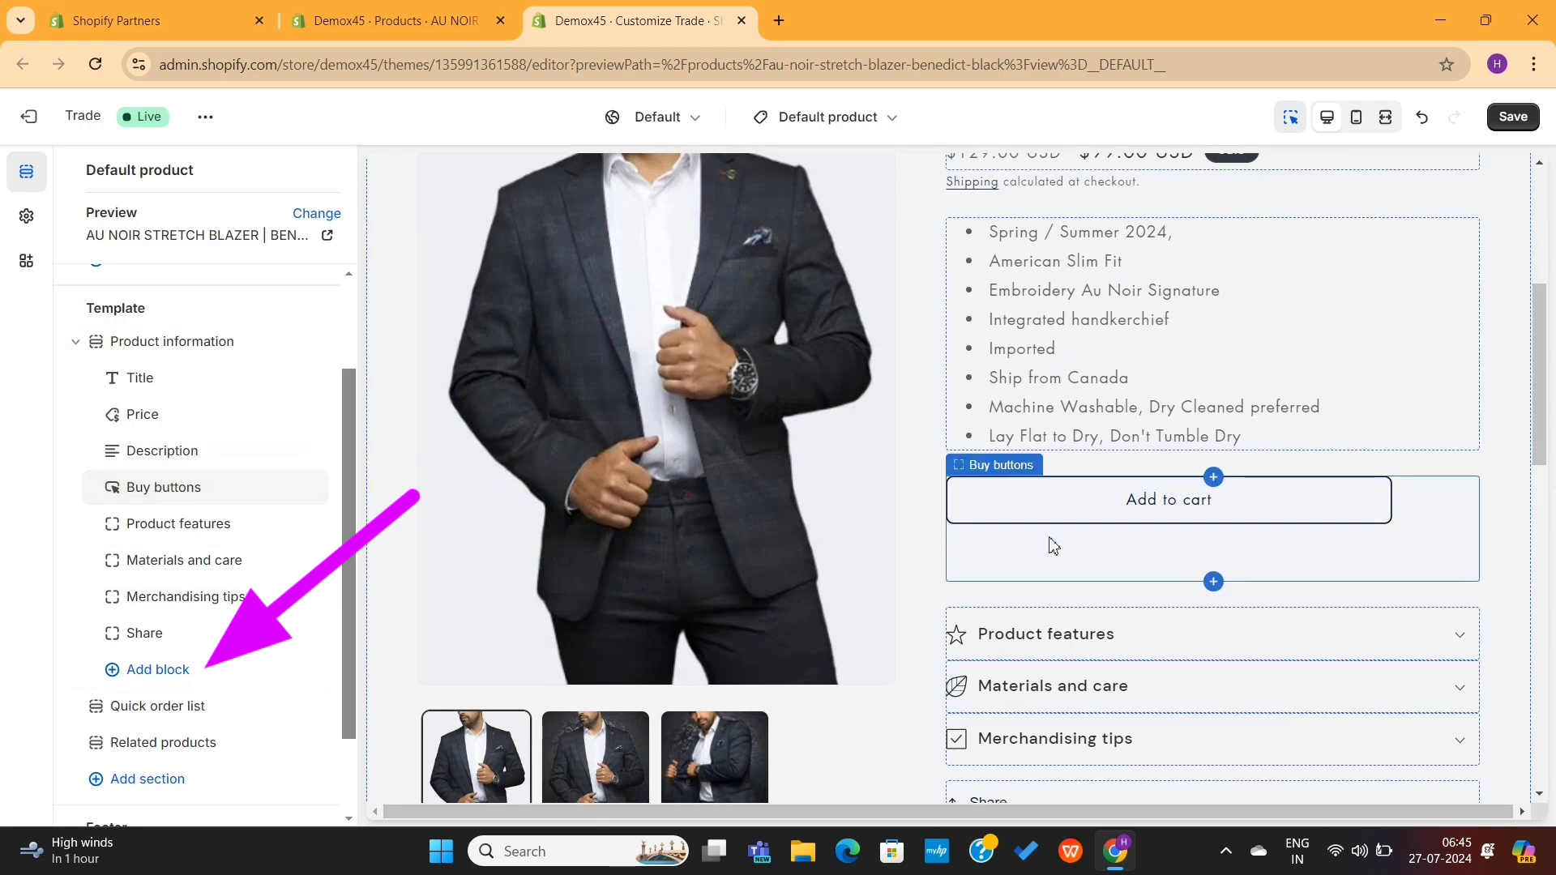
{"action": "left_click", "coordinate": [154, 670]}
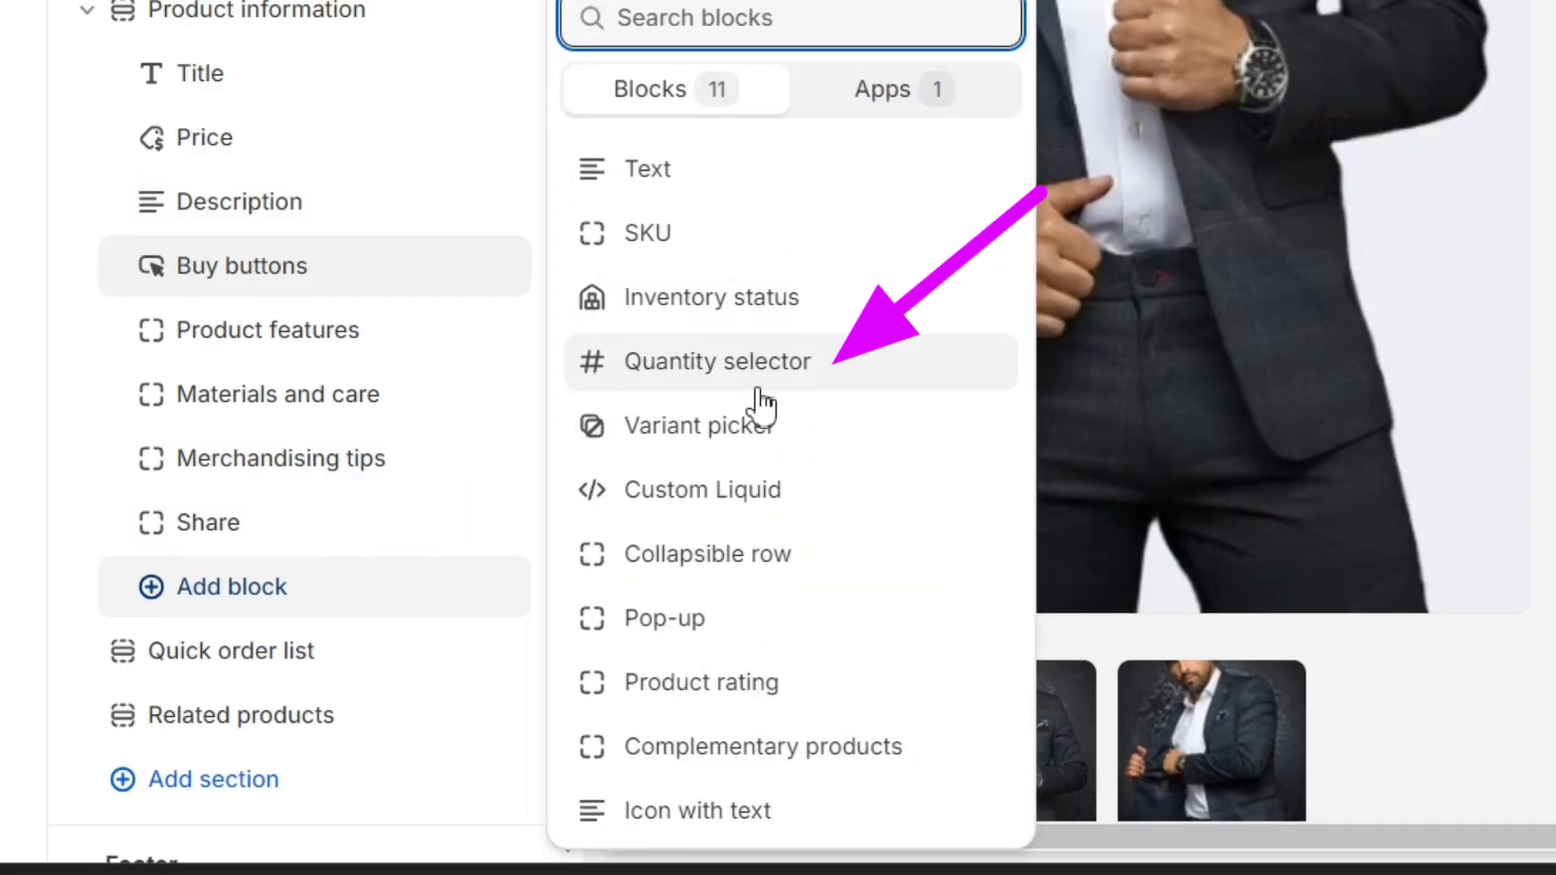
{"action": "left_click", "coordinate": [759, 379]}
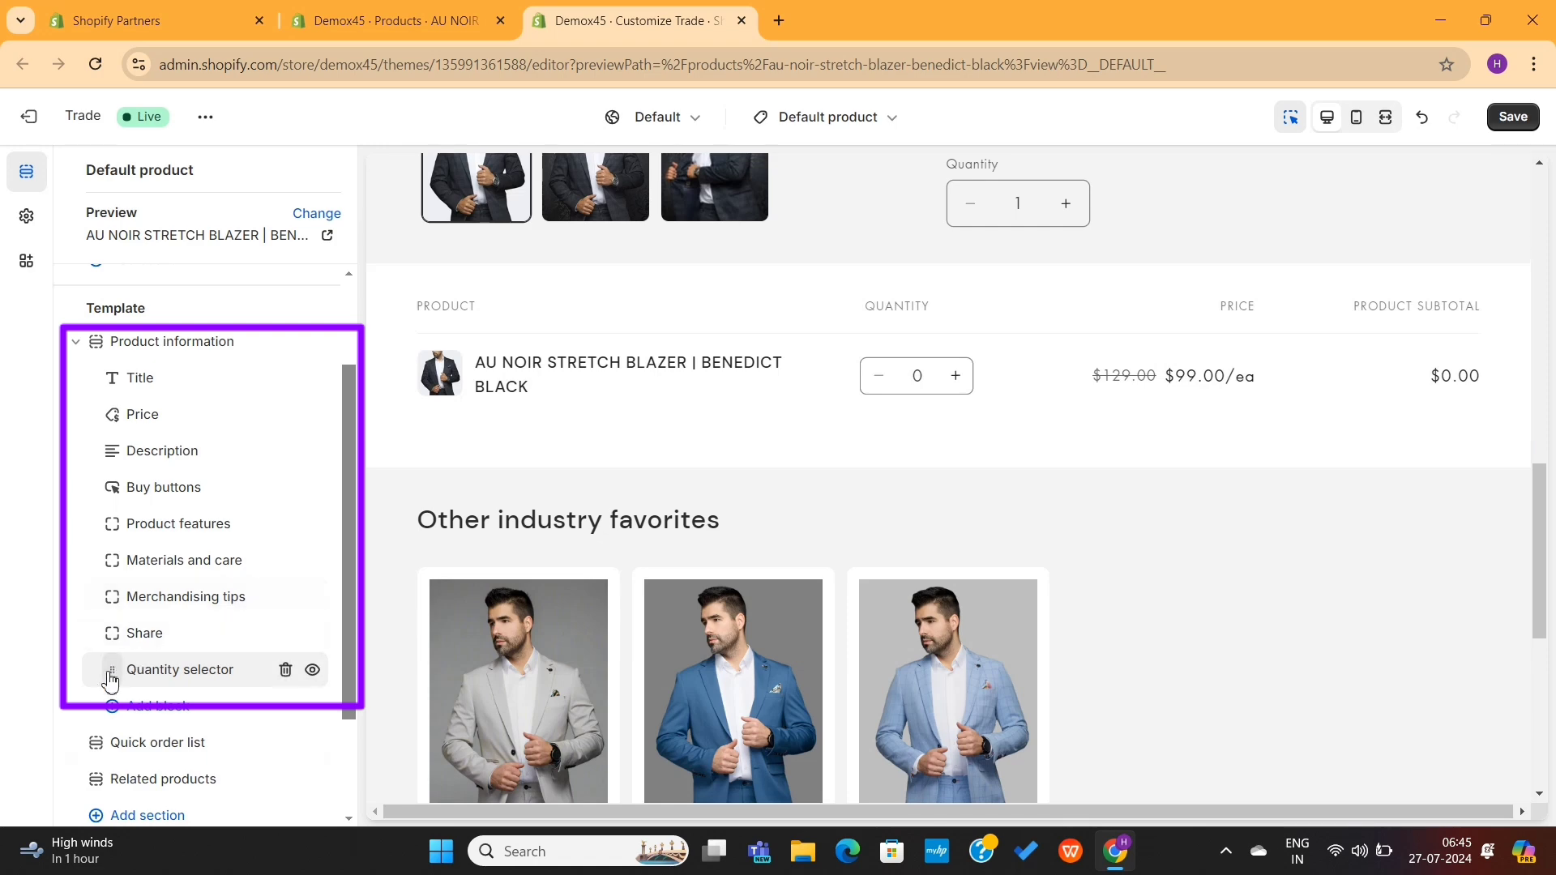
{"action": "left_click_drag", "start_coordinate": [111, 681], "coordinate": [106, 466]}
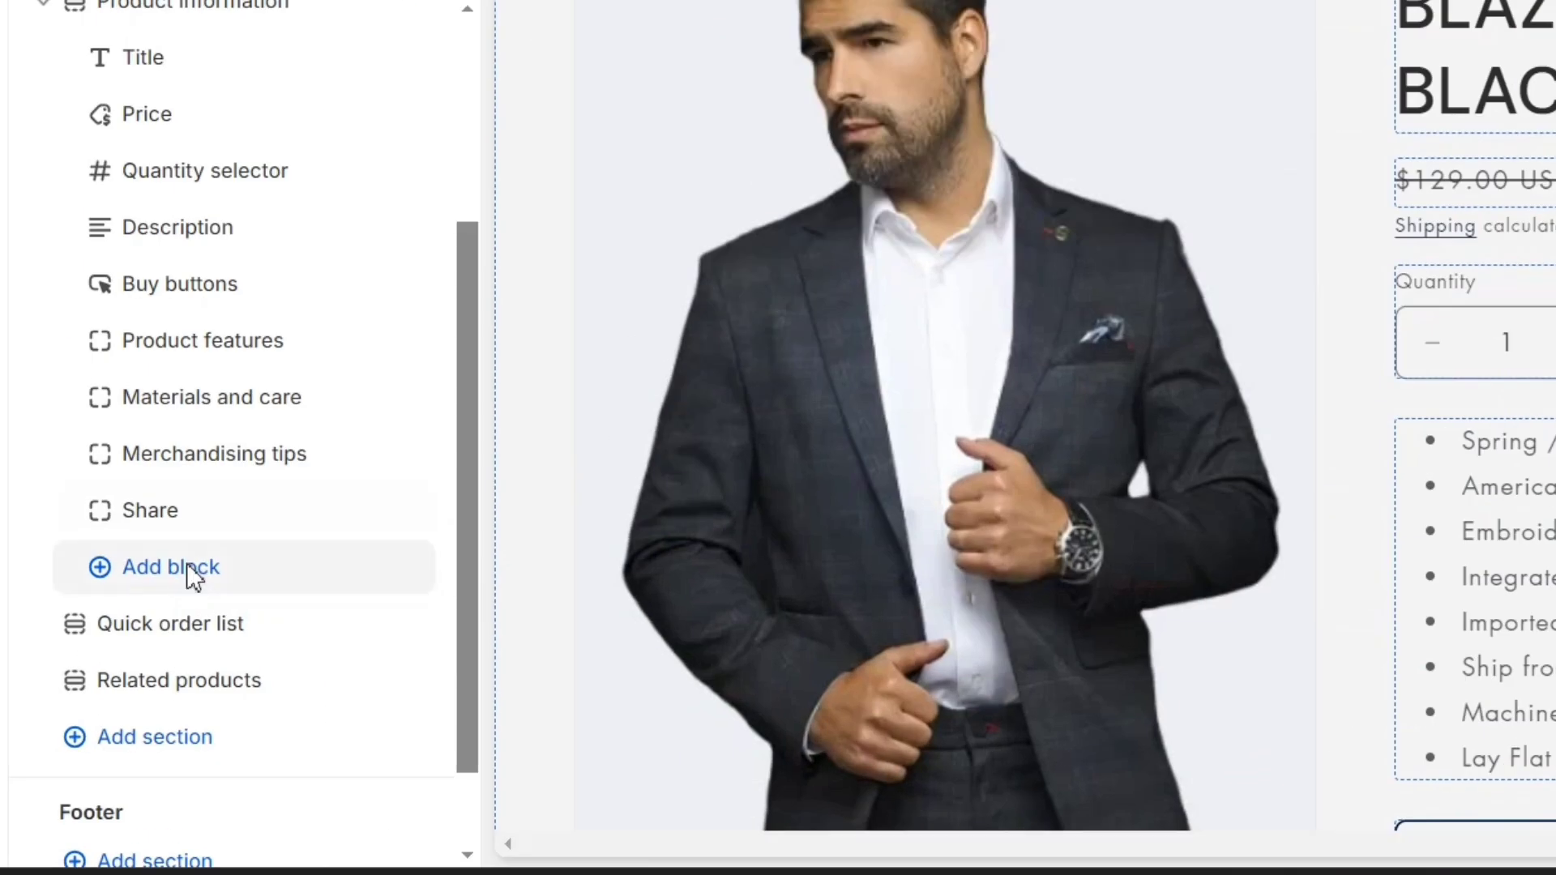
Step: Add an Icon with text block and make its first icon a stopwatch
{"action": "left_click", "coordinate": [191, 569]}
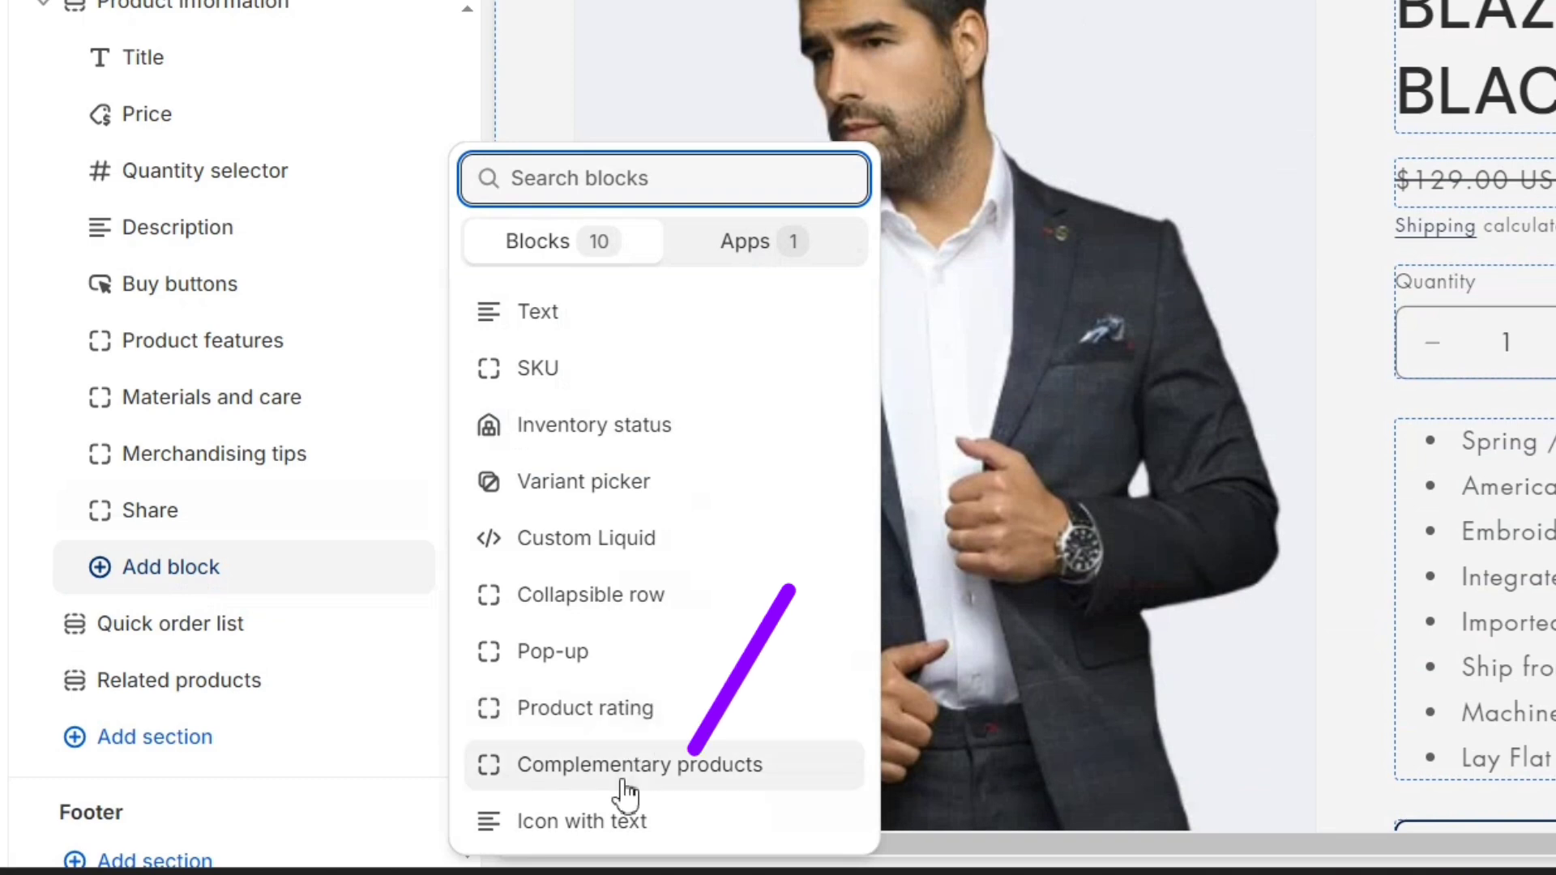
{"action": "left_click", "coordinate": [625, 825]}
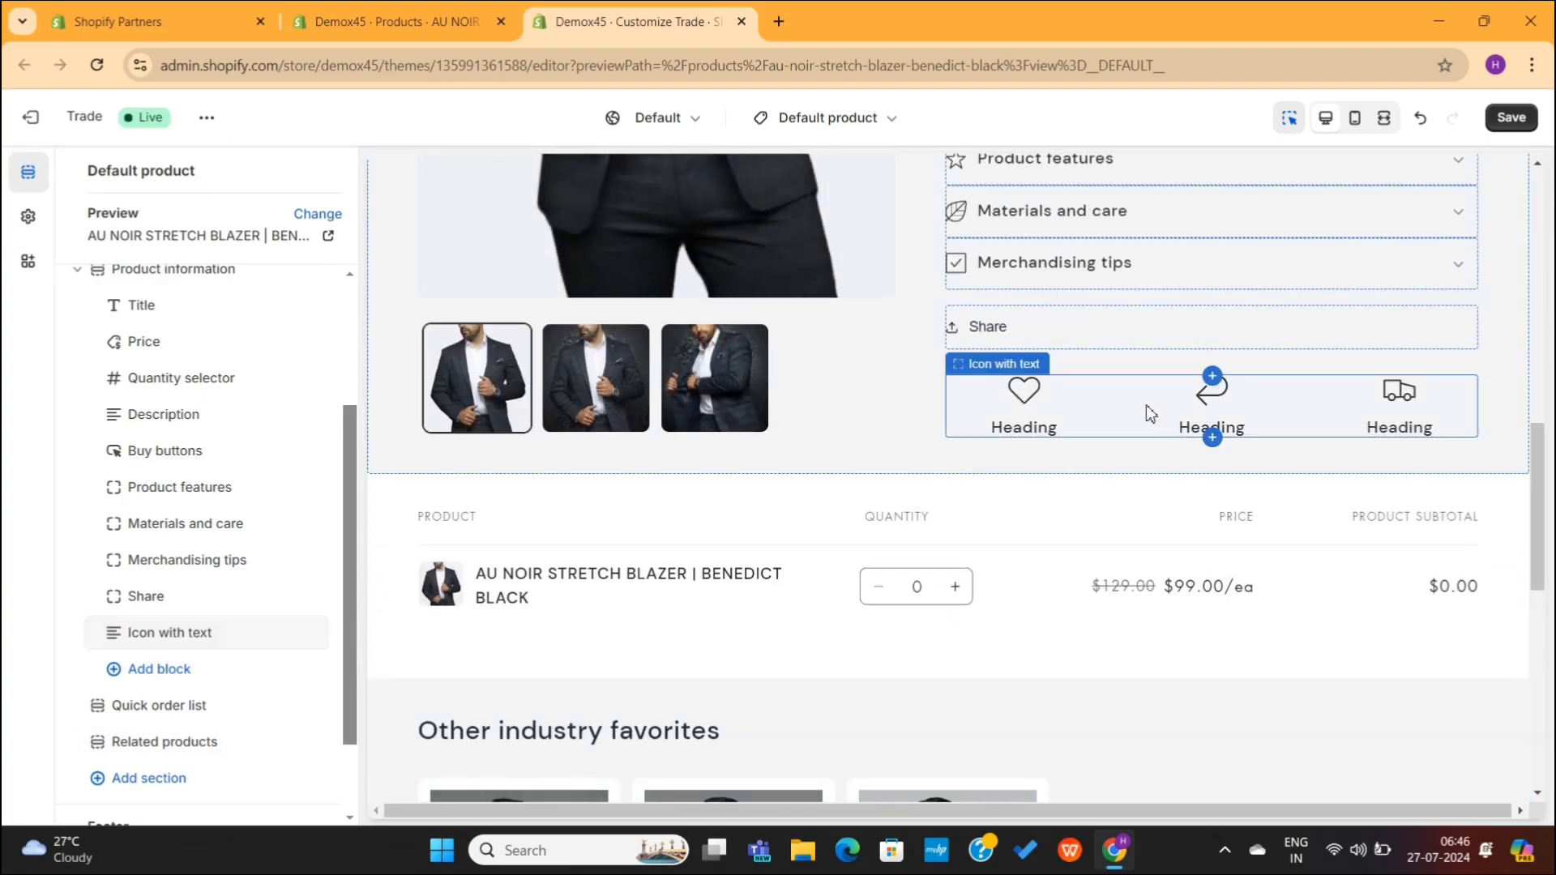
{"action": "left_click", "coordinate": [1151, 414]}
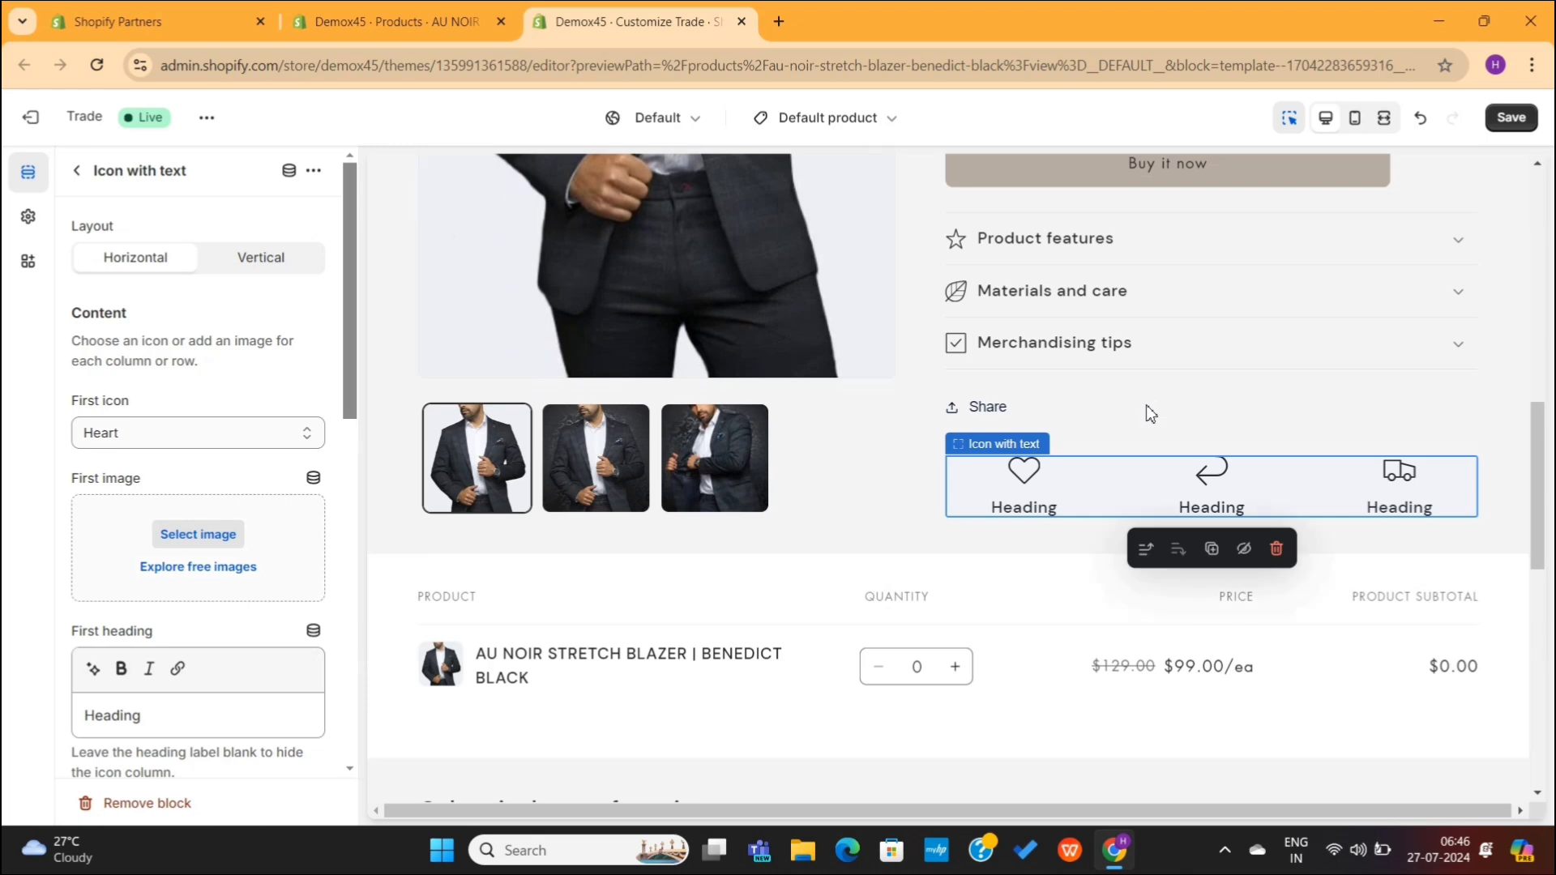
{"action": "left_click", "coordinate": [264, 443]}
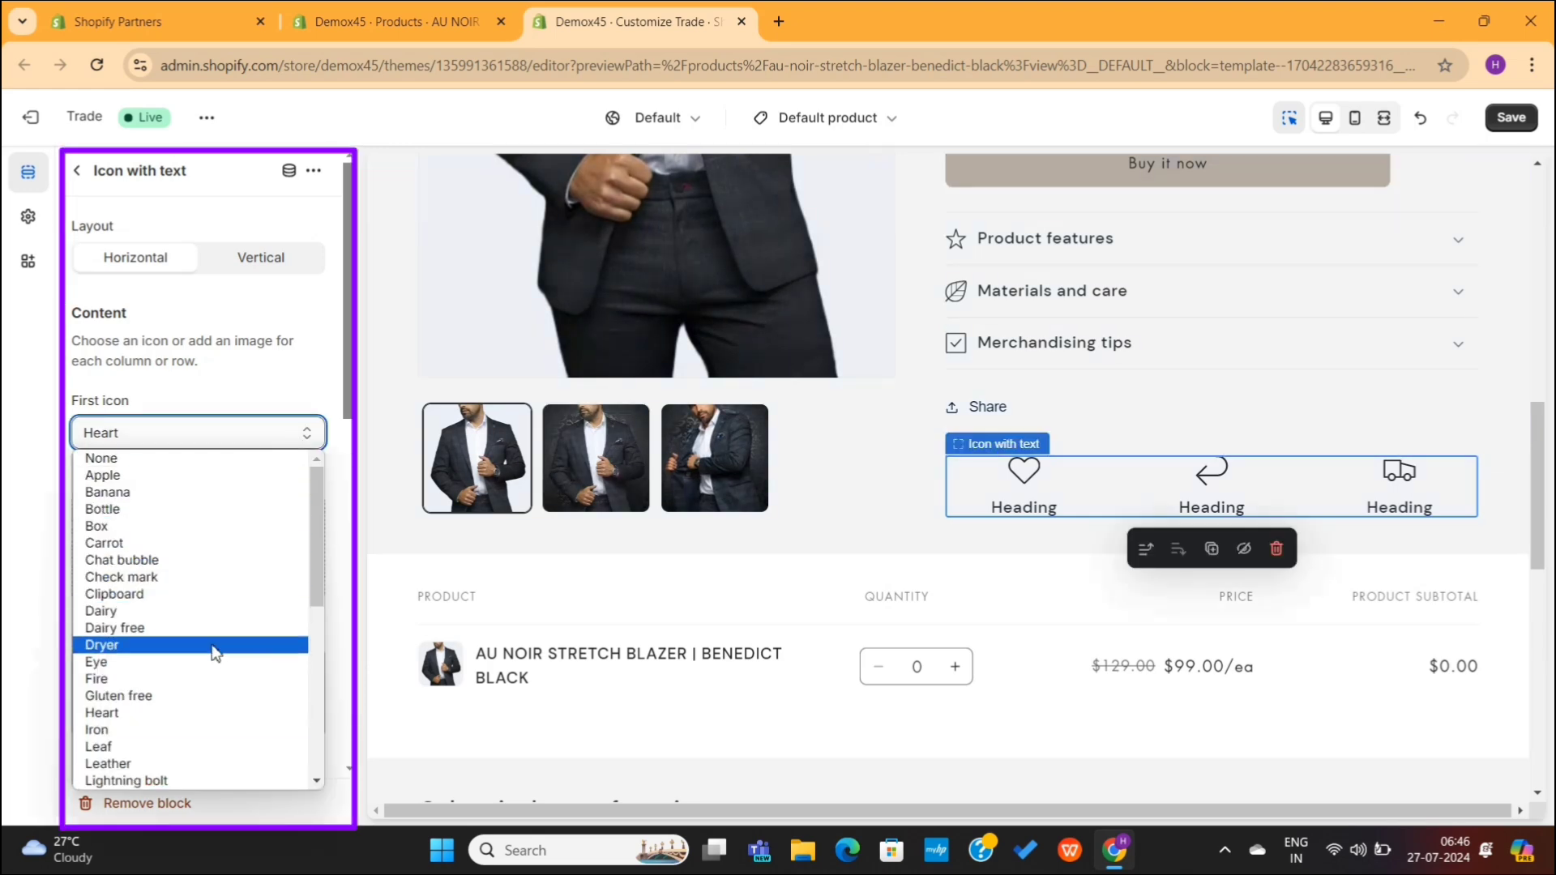
{"action": "scroll", "coordinate": [191, 737], "scroll_direction": "down", "scroll_amount": 4}
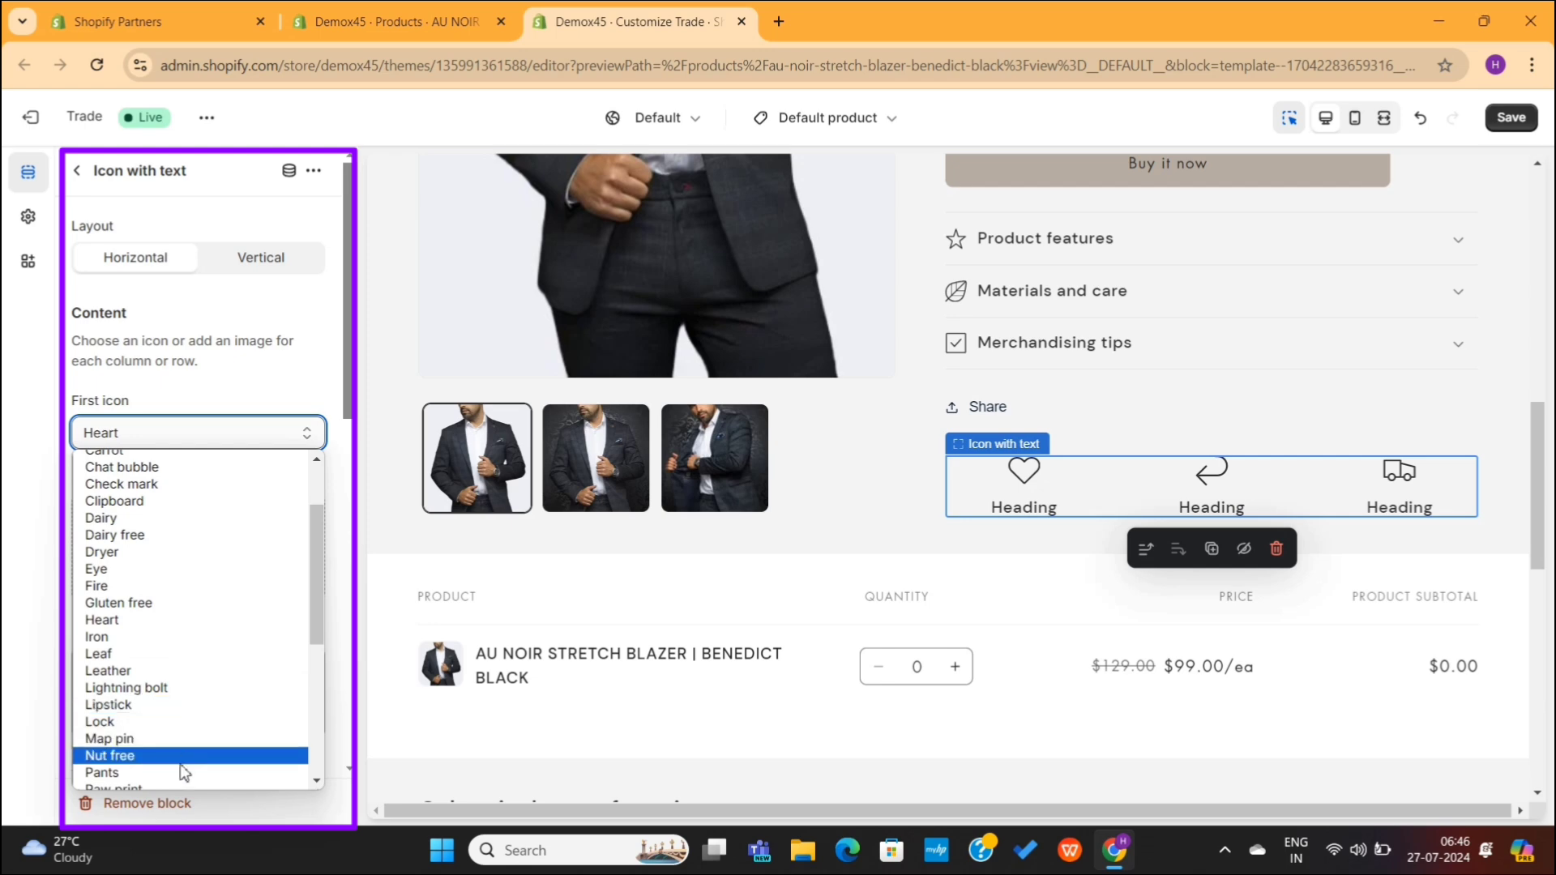
{"action": "scroll", "coordinate": [187, 729], "scroll_direction": "down", "scroll_amount": 4}
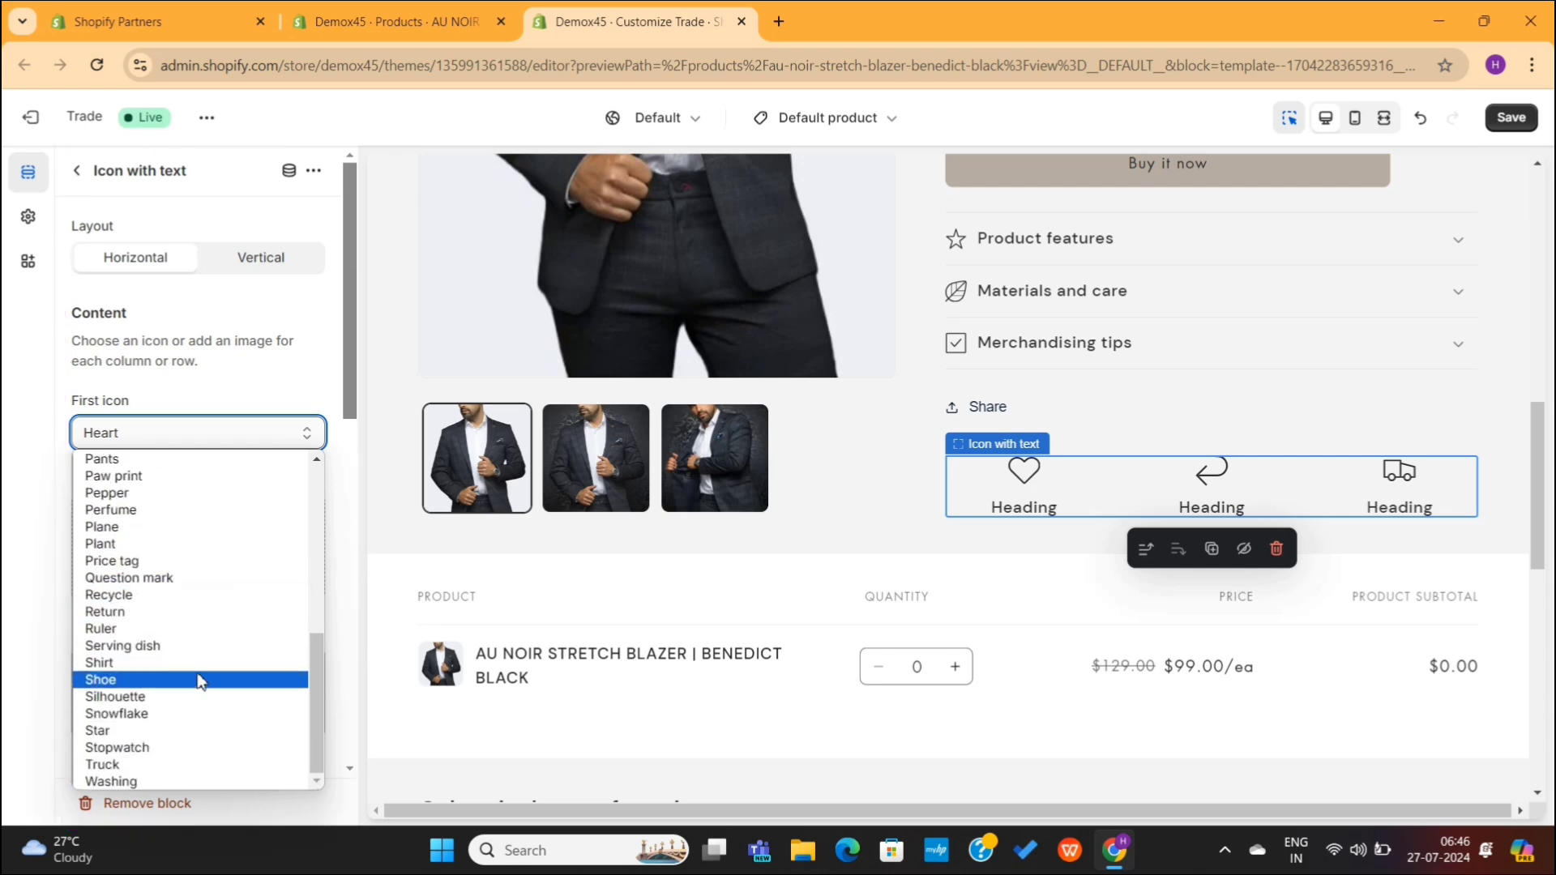
{"action": "left_click", "coordinate": [175, 752]}
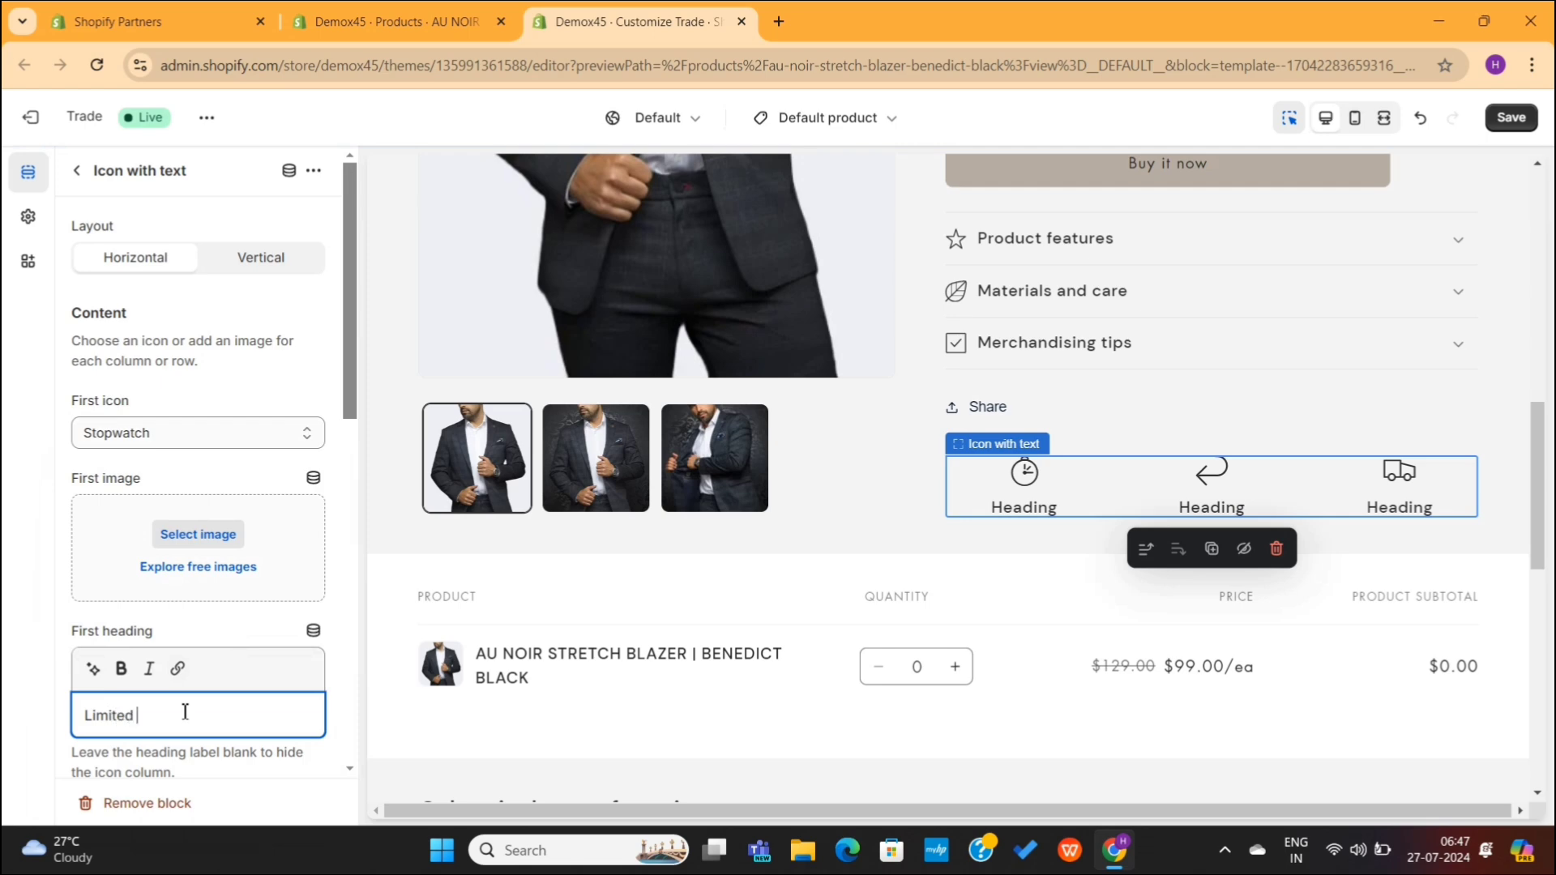
{"action": "scroll", "coordinate": [195, 567], "scroll_direction": "down", "scroll_amount": 7}
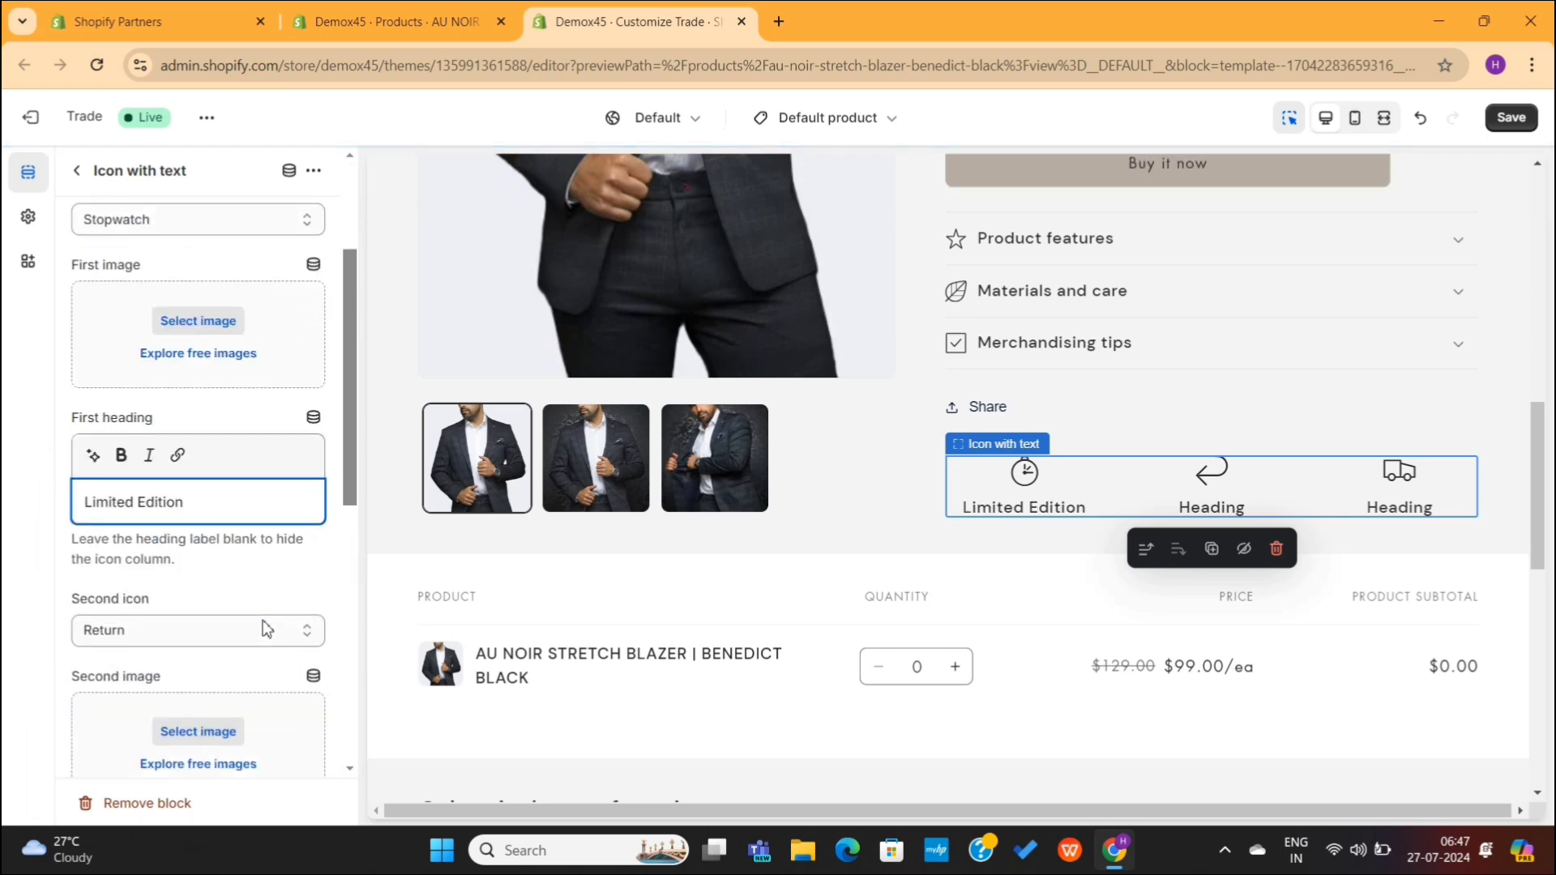
Step: Make the second icon a leaf and set headings 'Environment Friendly Materials' and 'Free Shipping'
{"action": "left_click", "coordinate": [195, 304]}
{"action": "scroll", "coordinate": [121, 486], "scroll_direction": "up", "scroll_amount": 1}
{"action": "left_click", "coordinate": [102, 438]}
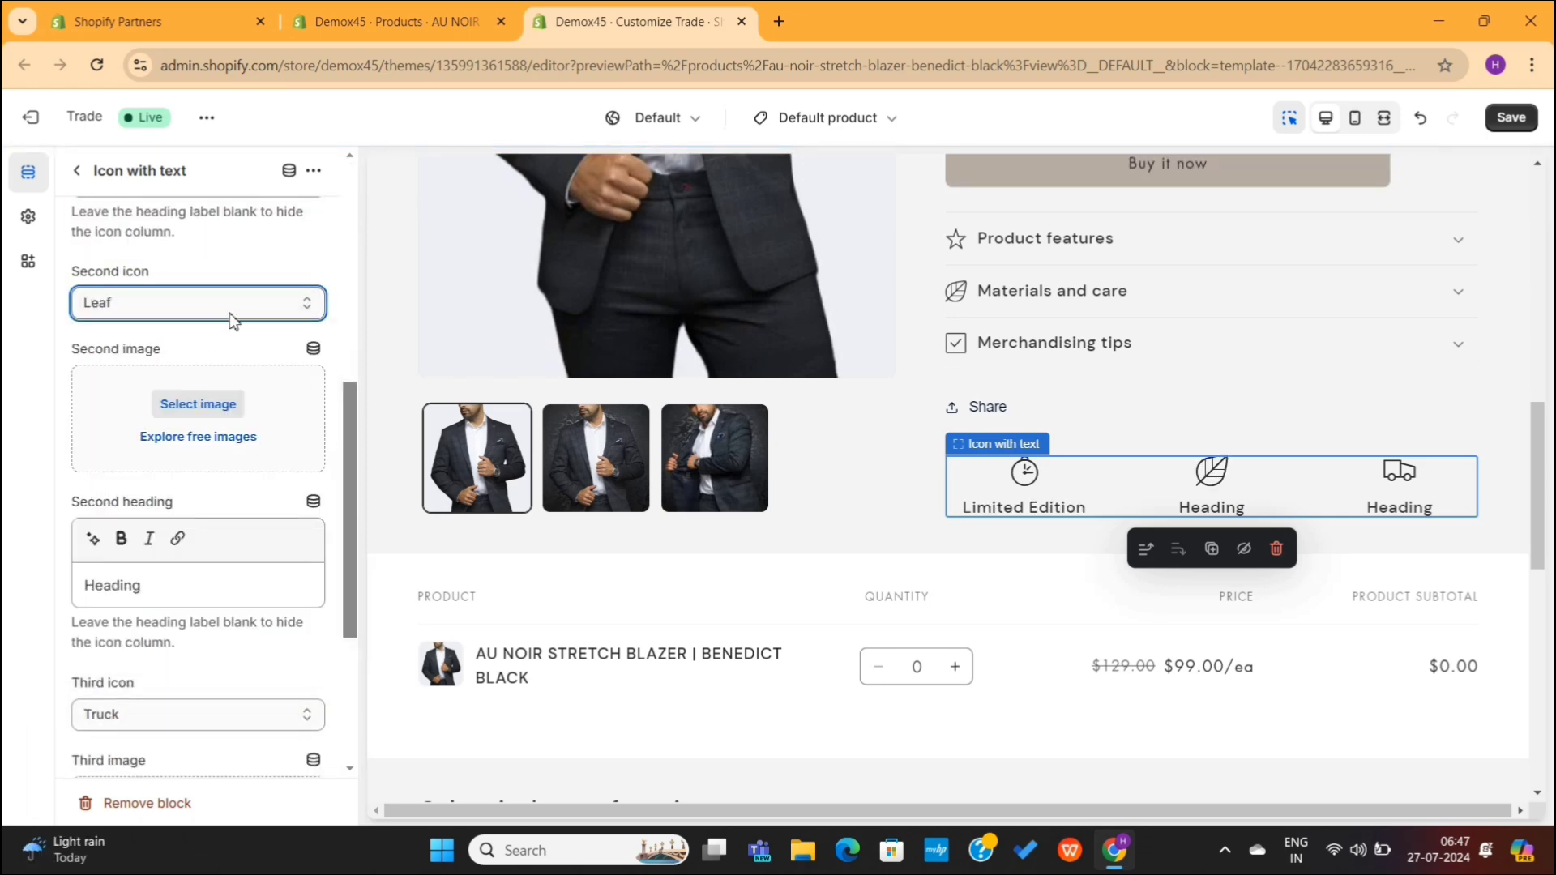
{"action": "left_click", "coordinate": [185, 582]}
{"action": "type", "text": "Environment Friendly Materials"}
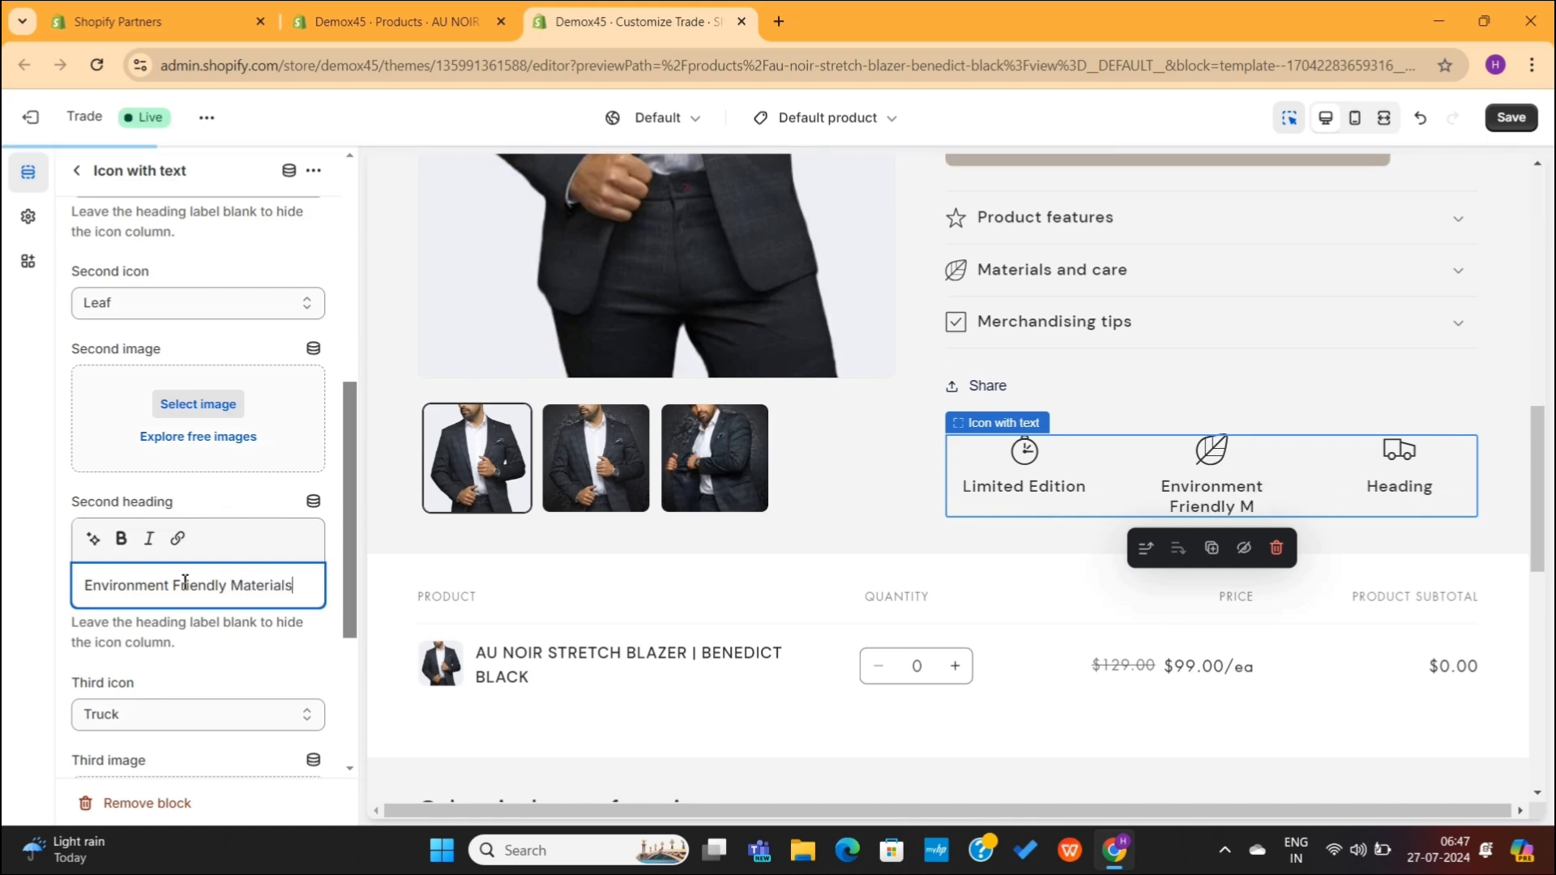
{"action": "scroll", "coordinate": [162, 632], "scroll_direction": "down", "scroll_amount": 4}
{"action": "double_click", "coordinate": [141, 695]}
{"action": "type", "text": "Free Sh"}
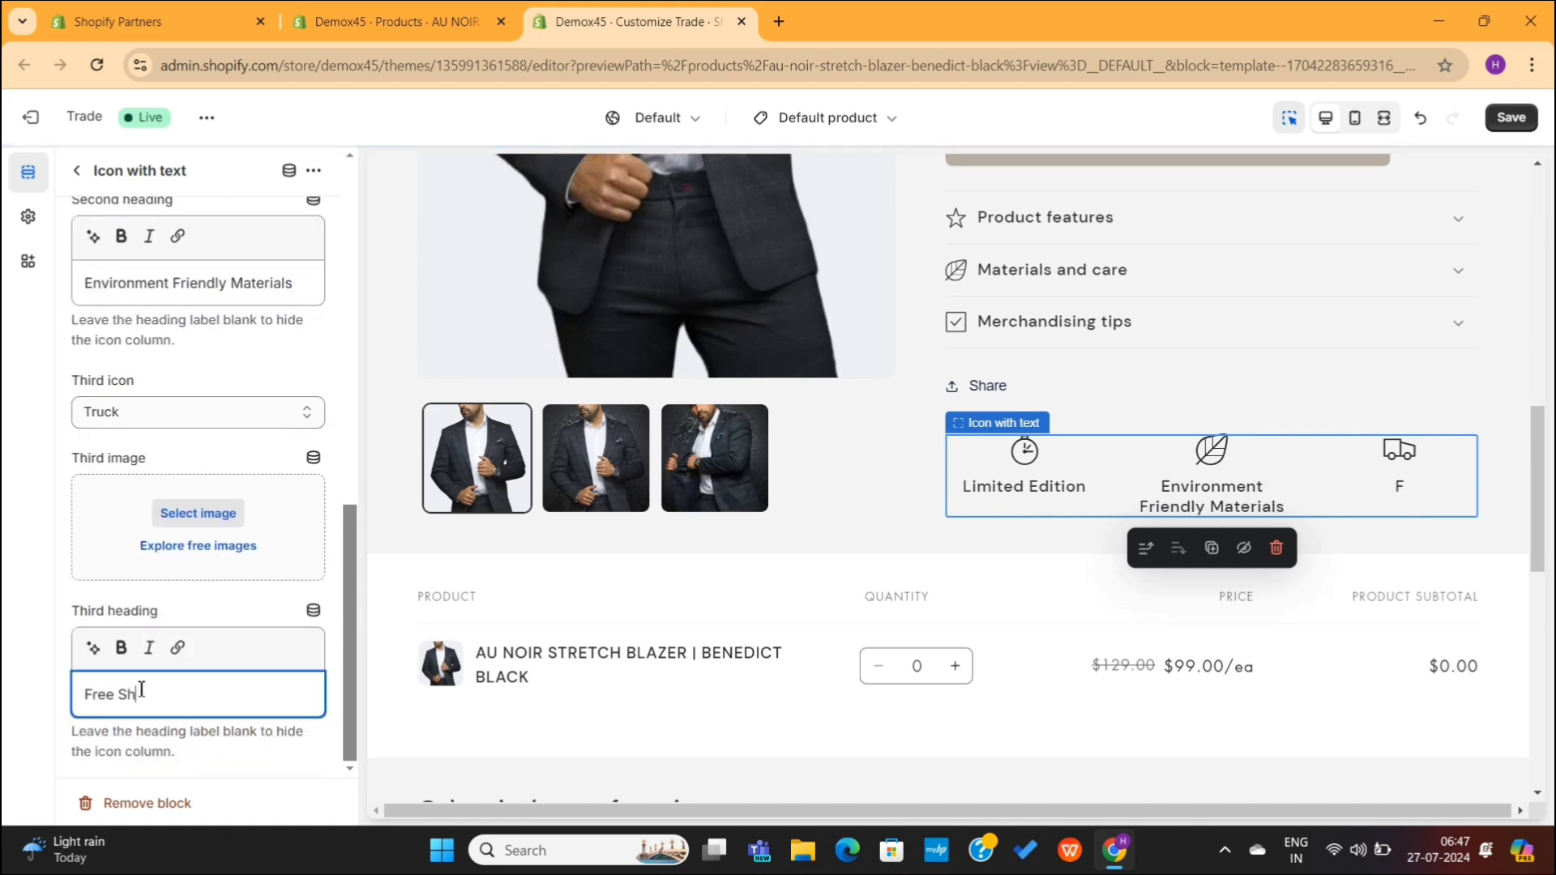
{"action": "type", "text": "ipping"}
{"action": "scroll", "coordinate": [181, 334], "scroll_direction": "up", "scroll_amount": 10}
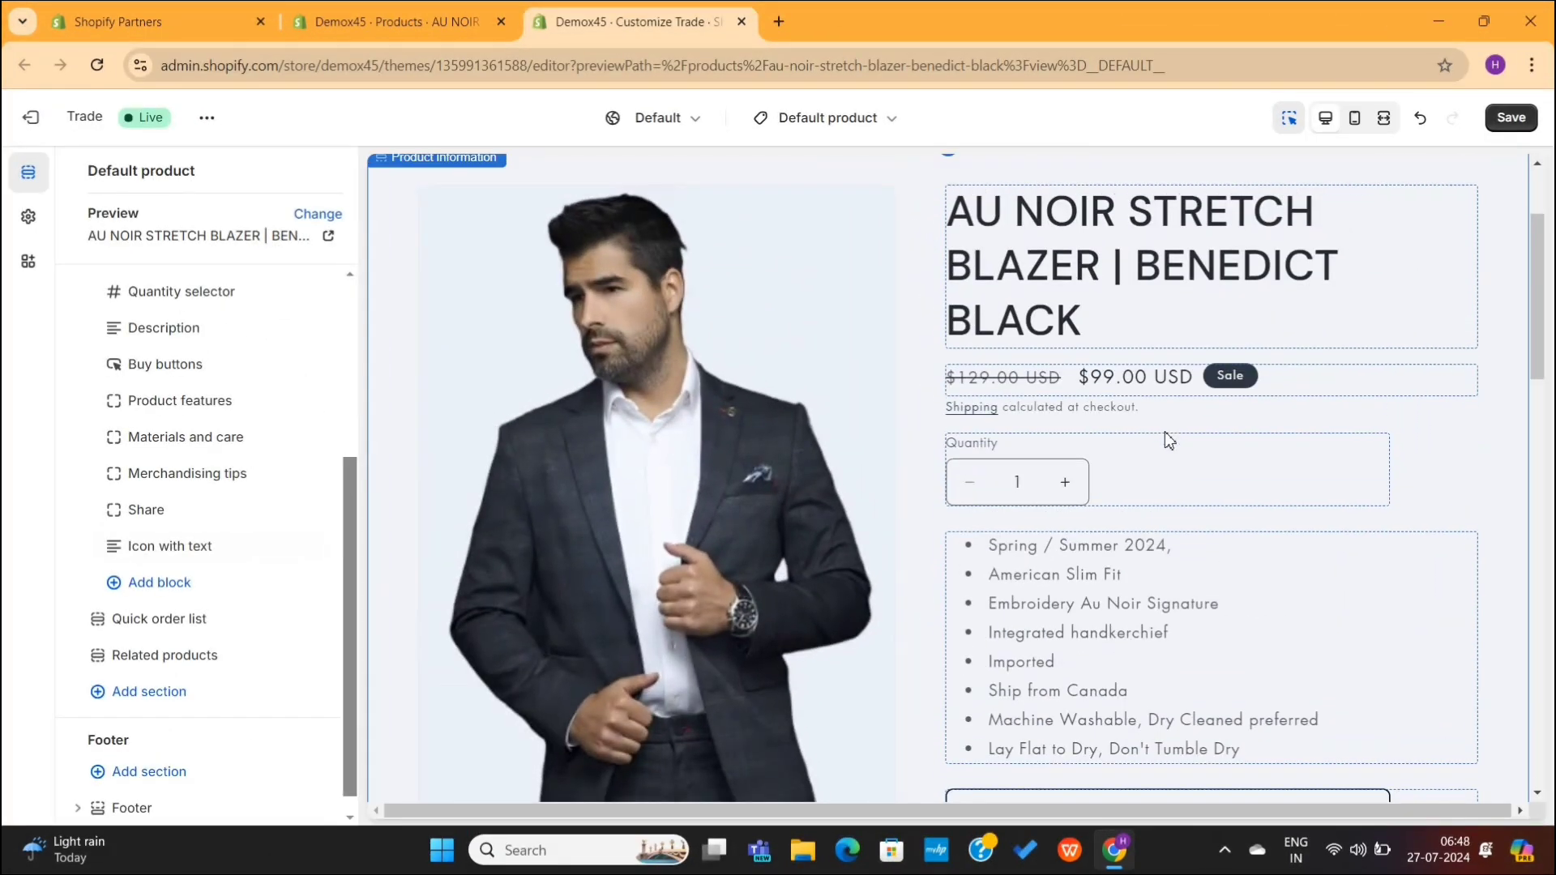
Step: Try color Schemes 2, 3 and 4 on the Product information section
{"action": "scroll", "coordinate": [1165, 431], "scroll_direction": "up", "scroll_amount": 2}
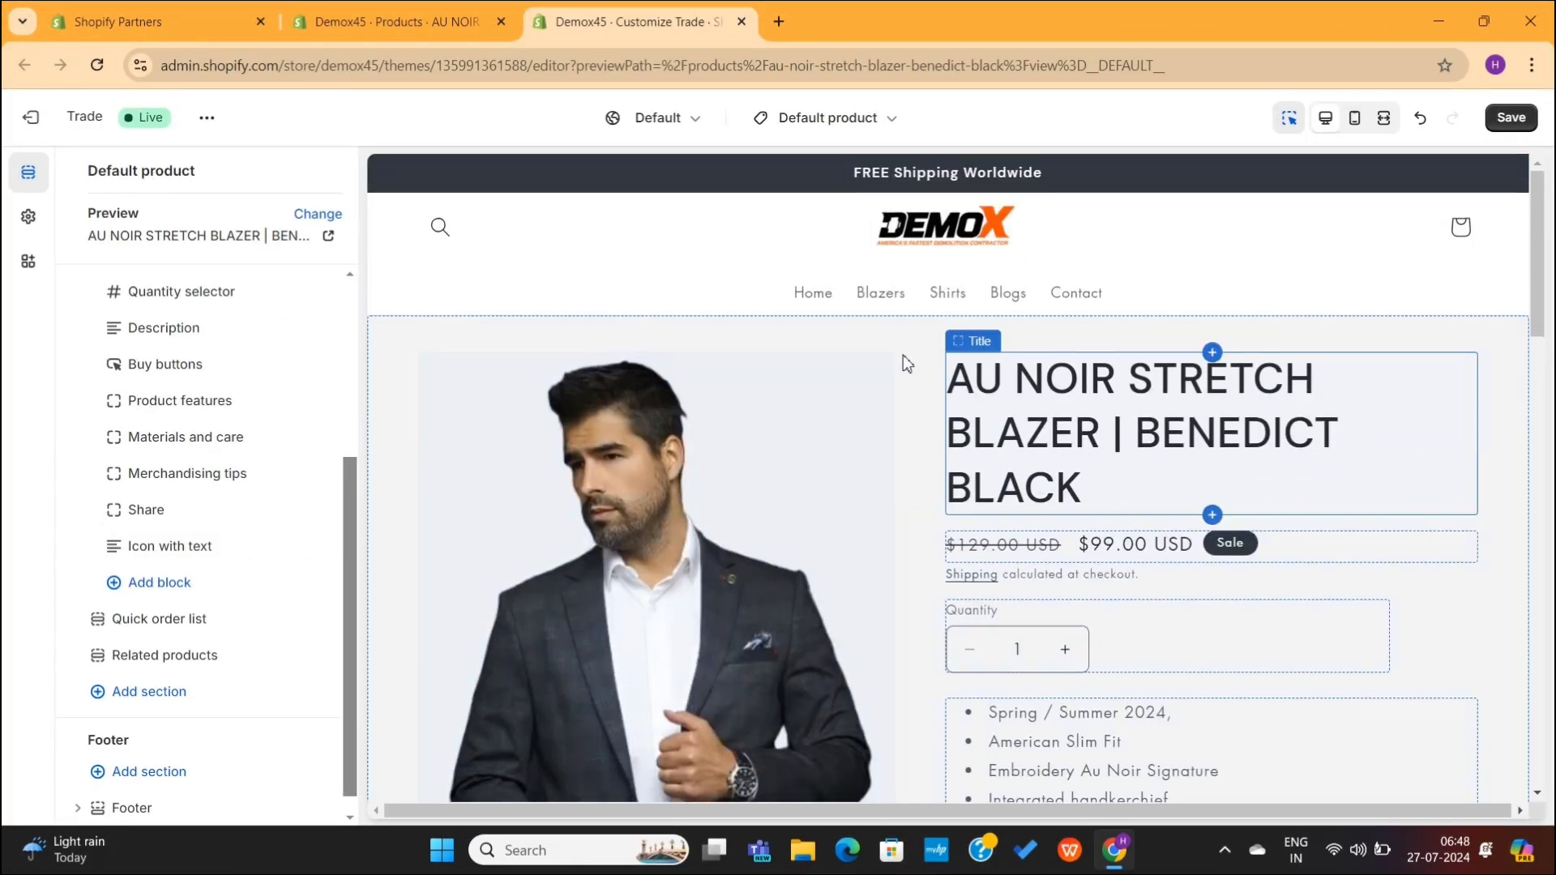
{"action": "left_click", "coordinate": [860, 337]}
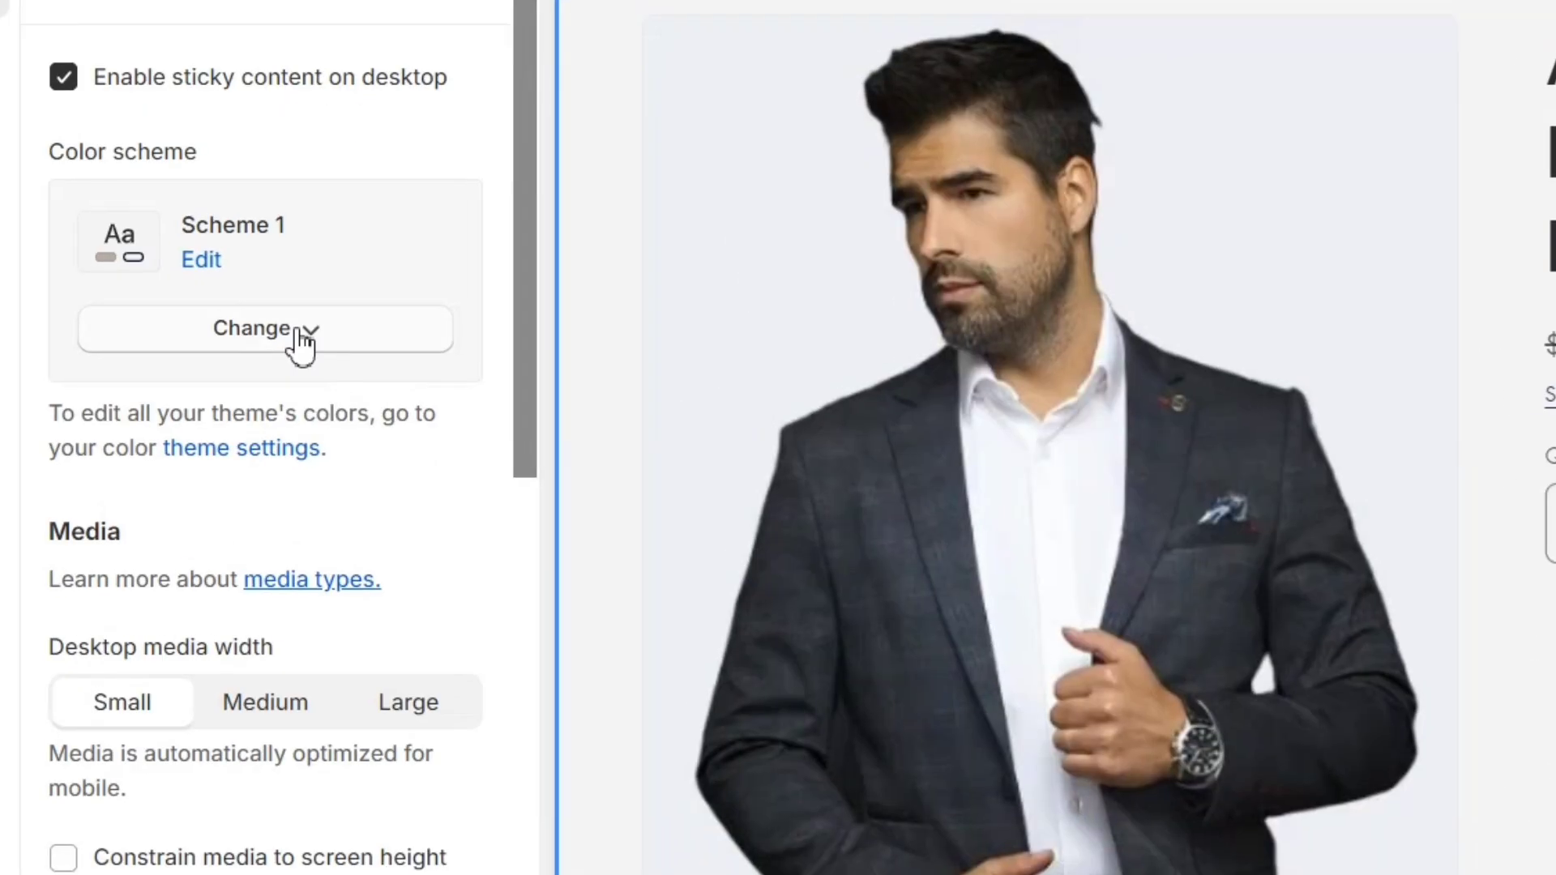
{"action": "left_click", "coordinate": [225, 369]}
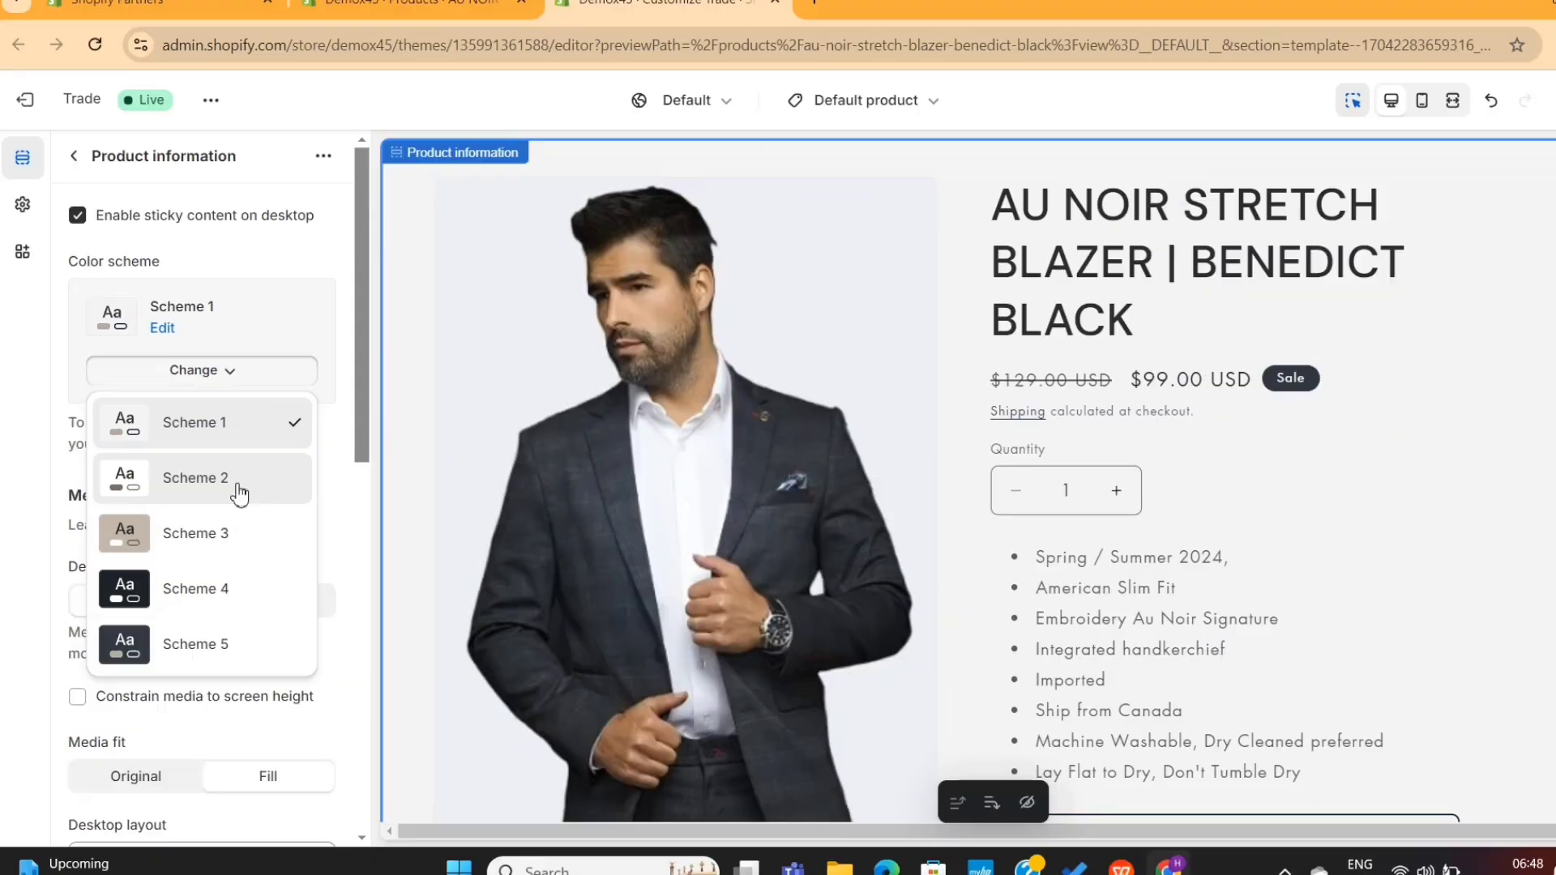
{"action": "left_click", "coordinate": [316, 527]}
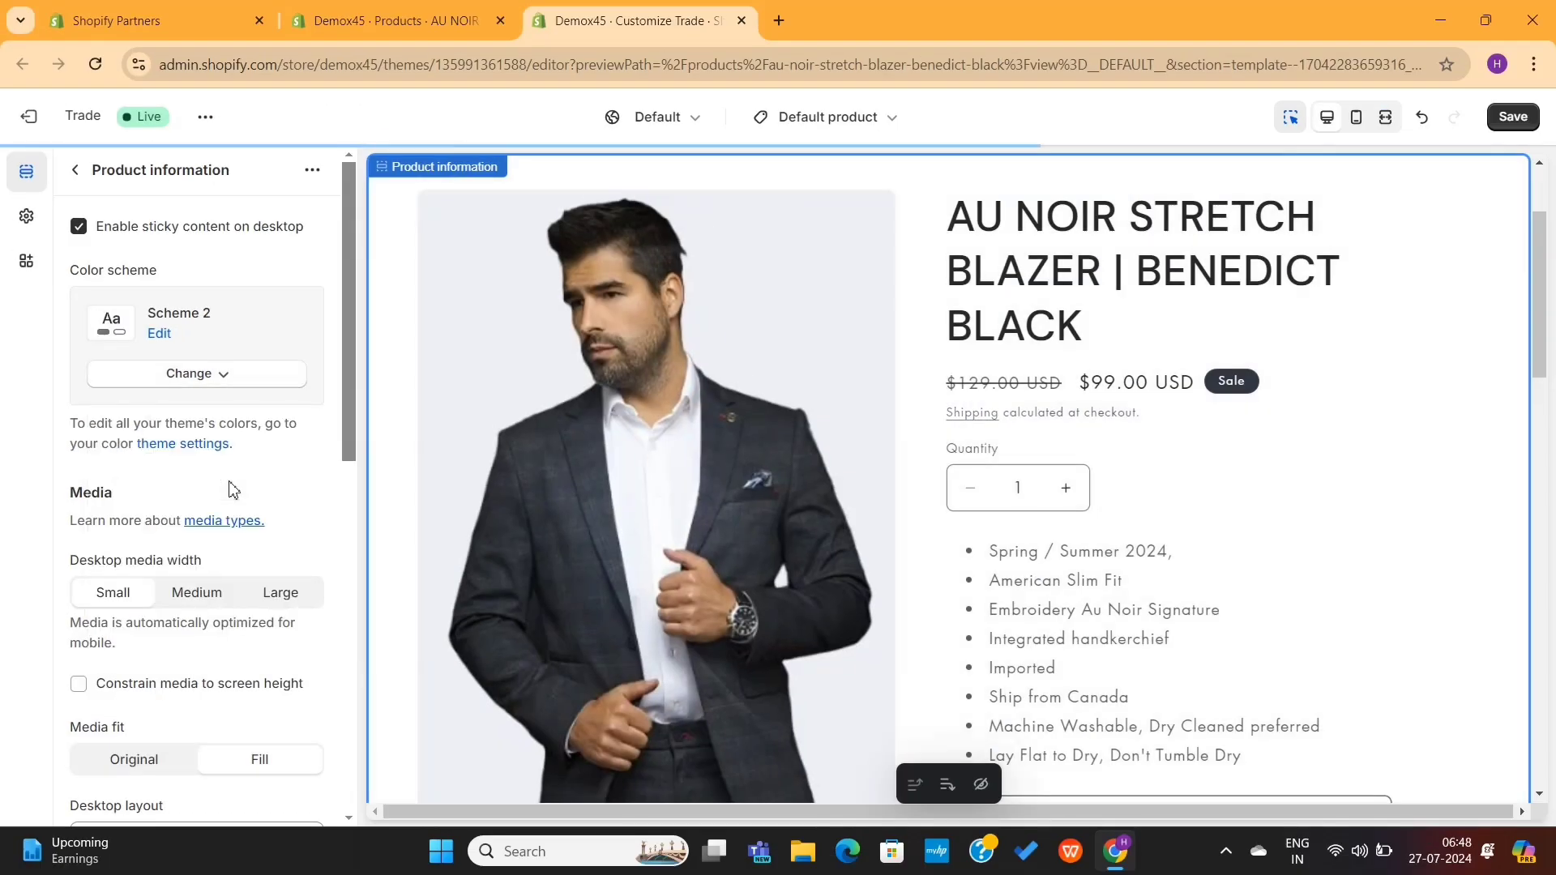
{"action": "left_click", "coordinate": [209, 377]}
{"action": "left_click", "coordinate": [228, 548]}
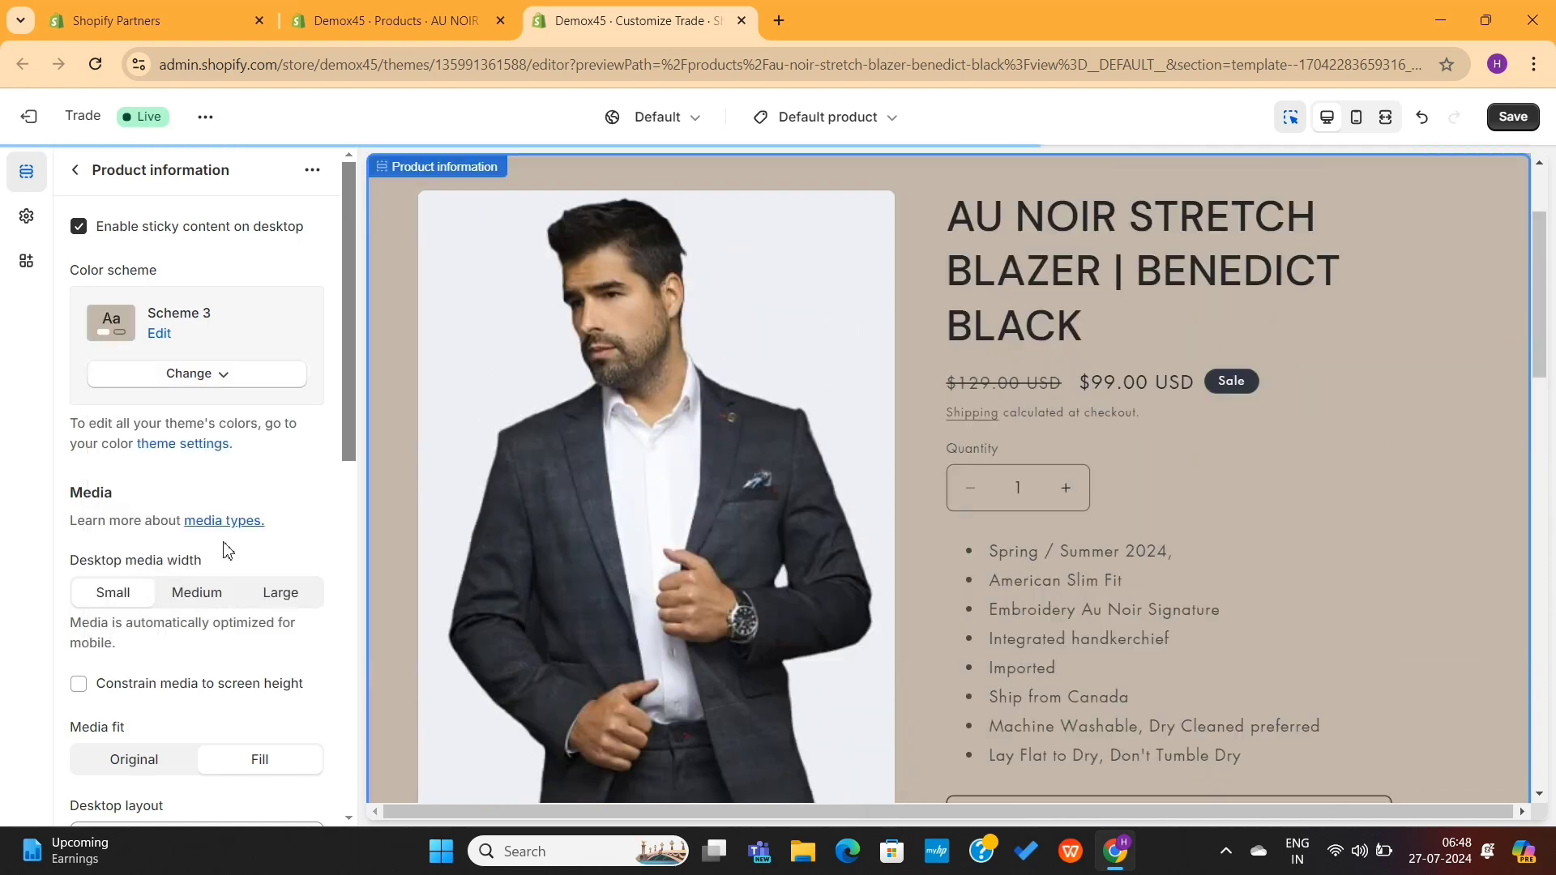
{"action": "left_click", "coordinate": [215, 372]}
{"action": "left_click", "coordinate": [212, 580]}
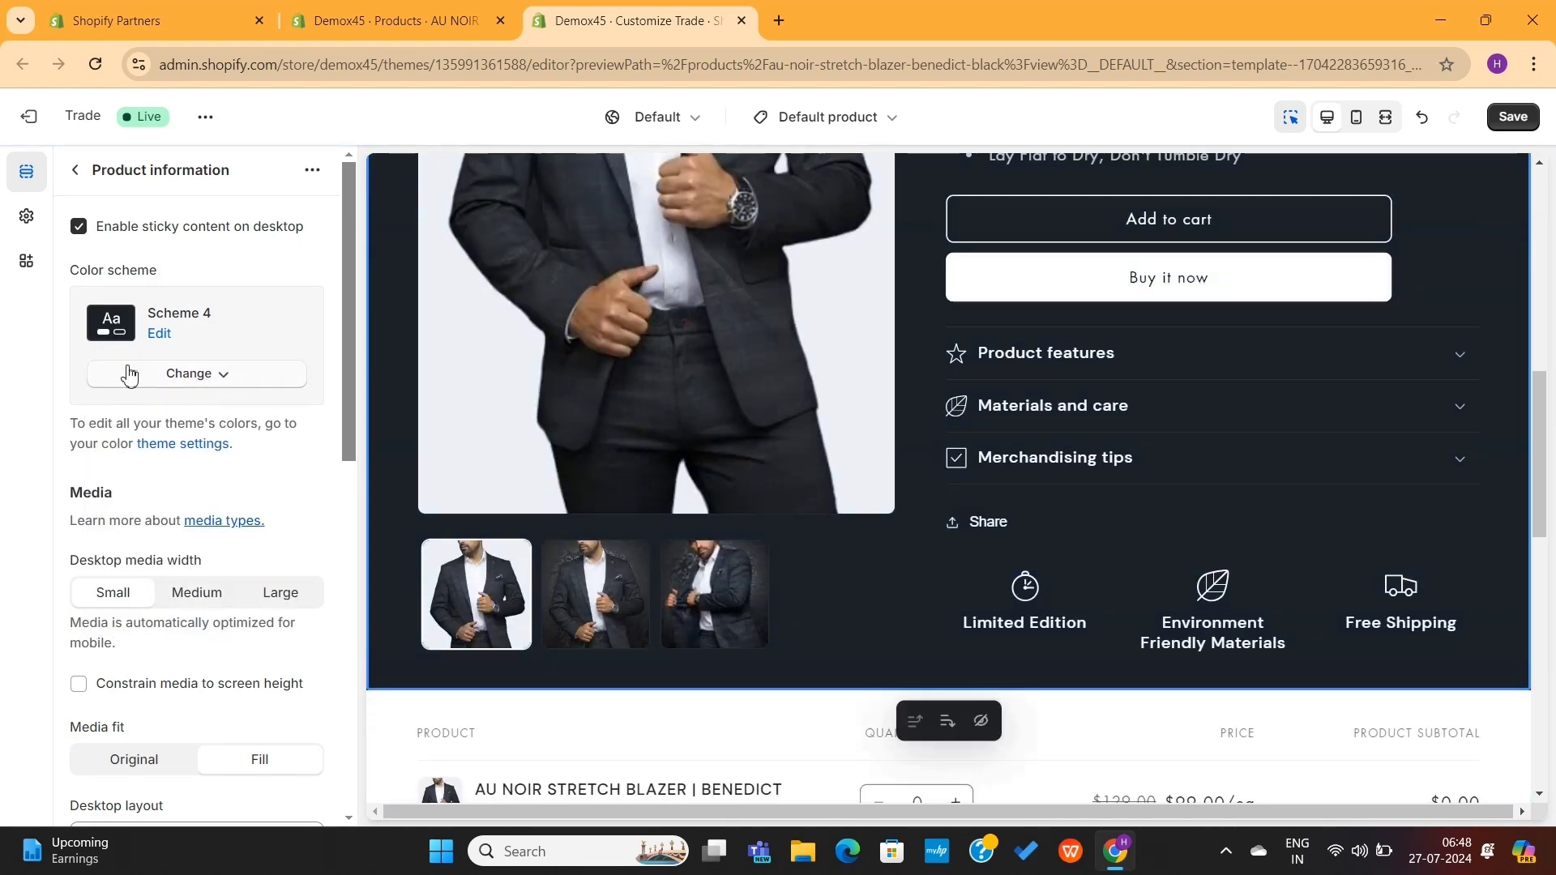
Step: Revert the section to Scheme 1 and delete the Share block
{"action": "left_click", "coordinate": [129, 375]}
{"action": "left_click", "coordinate": [166, 421]}
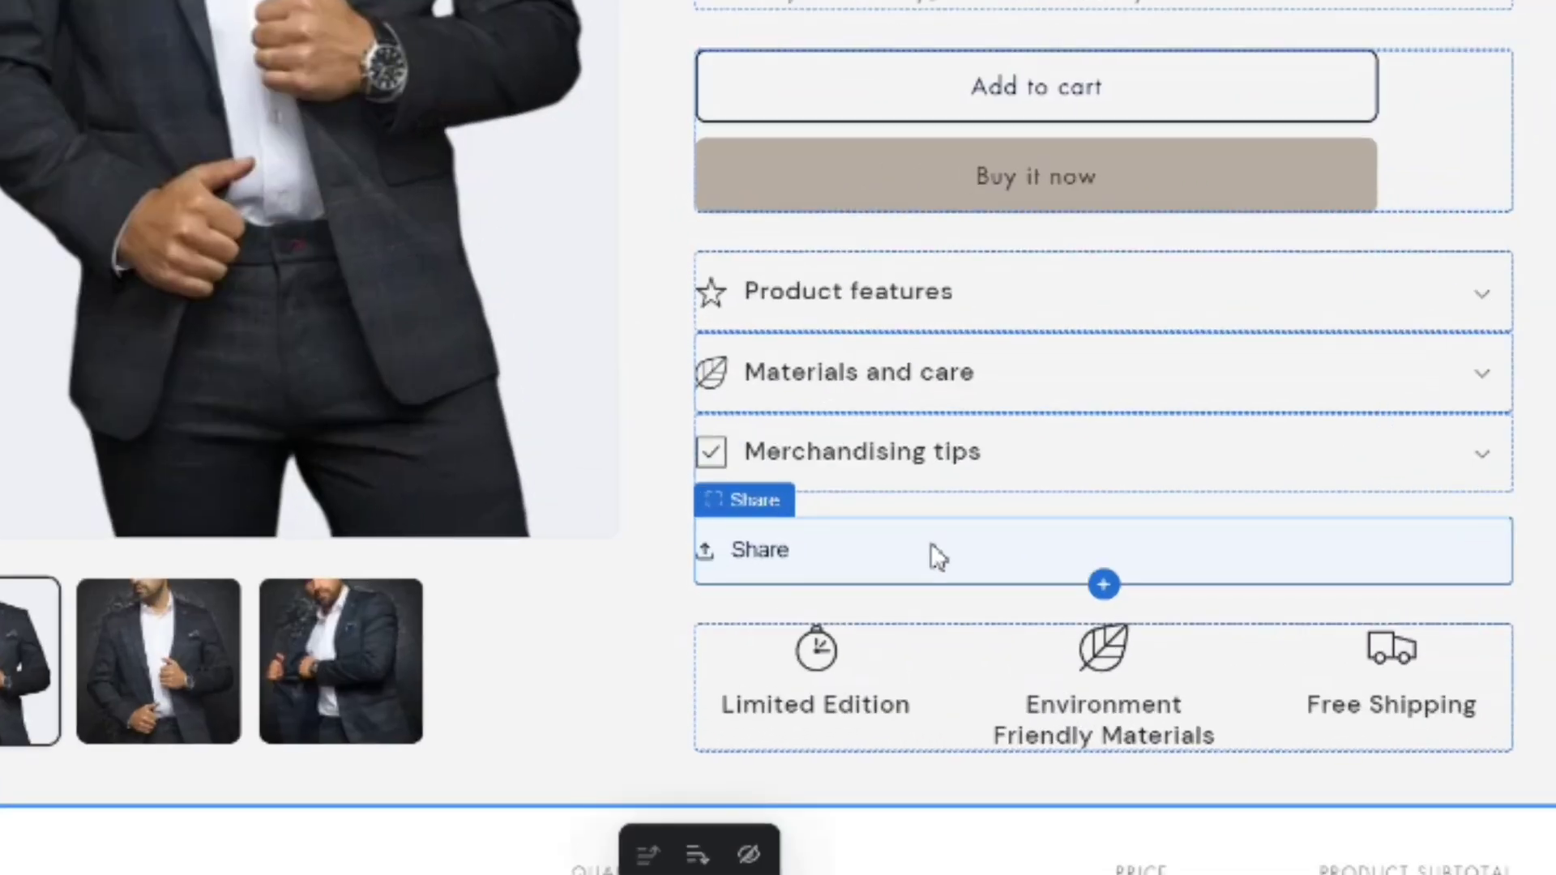
{"action": "left_click", "coordinate": [939, 558]}
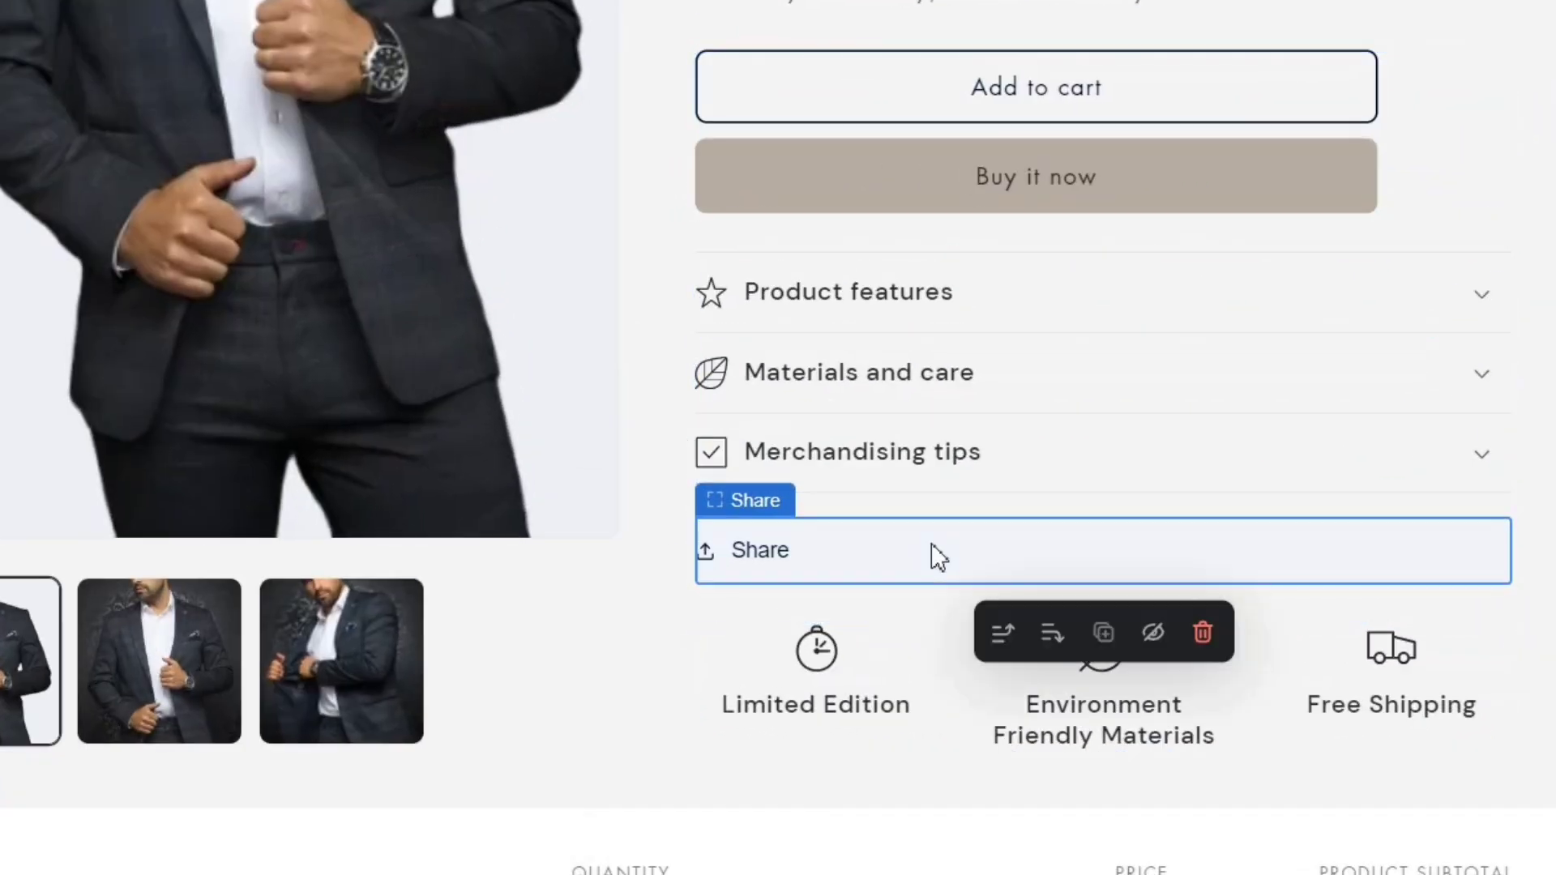
{"action": "left_click", "coordinate": [1202, 633]}
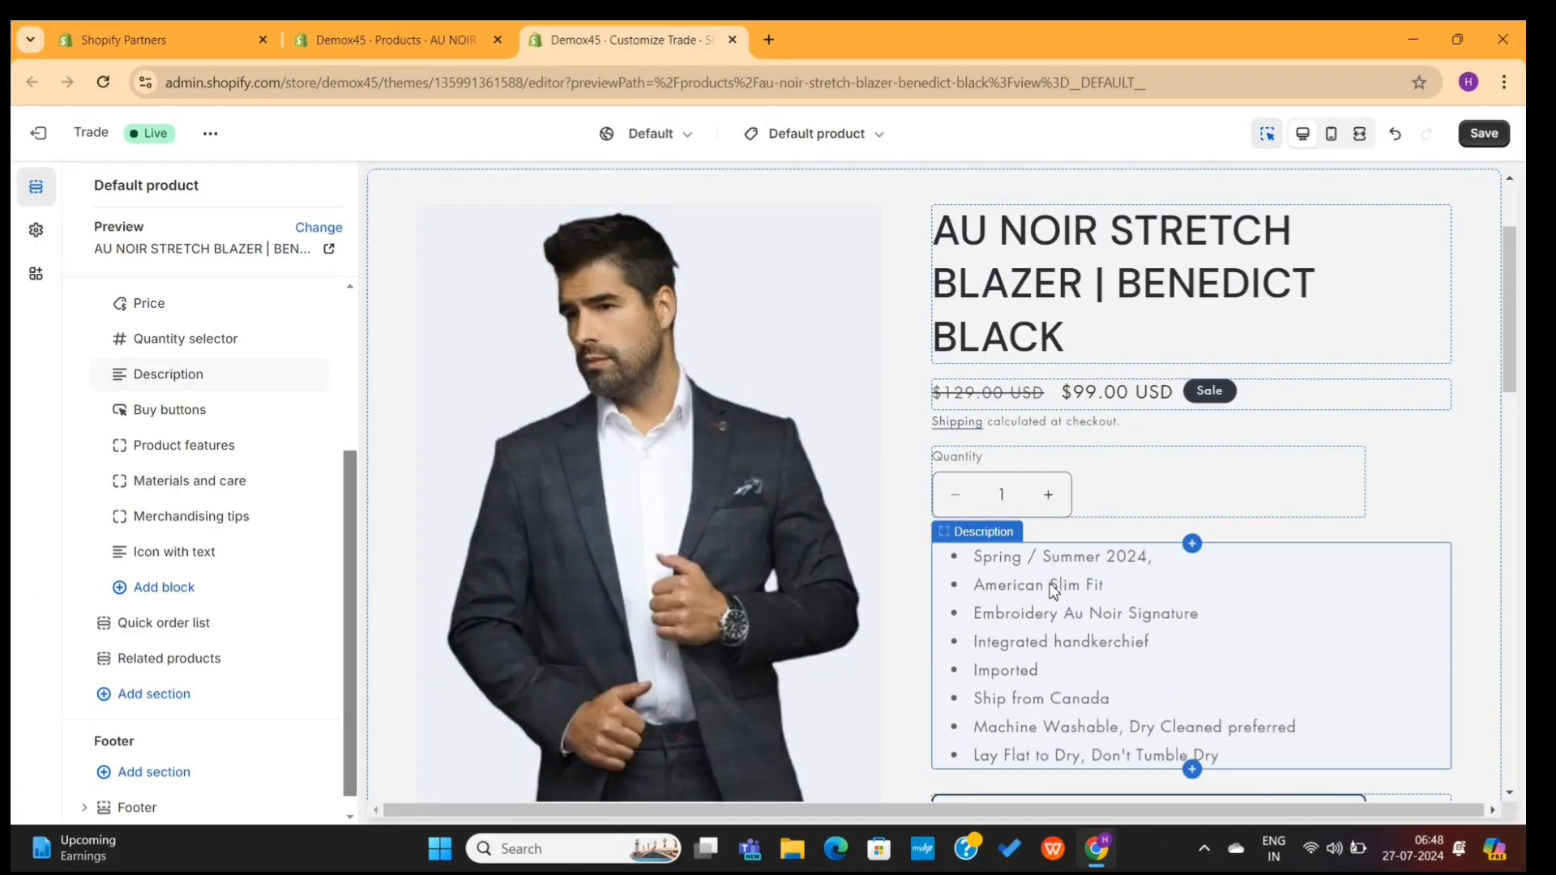
Step: Retitle the Materials and care row 'Care Instructions' and delete the Merchandising tips row
{"action": "scroll", "coordinate": [1053, 591], "scroll_direction": "down", "scroll_amount": 6}
{"action": "left_click", "coordinate": [1053, 400]}
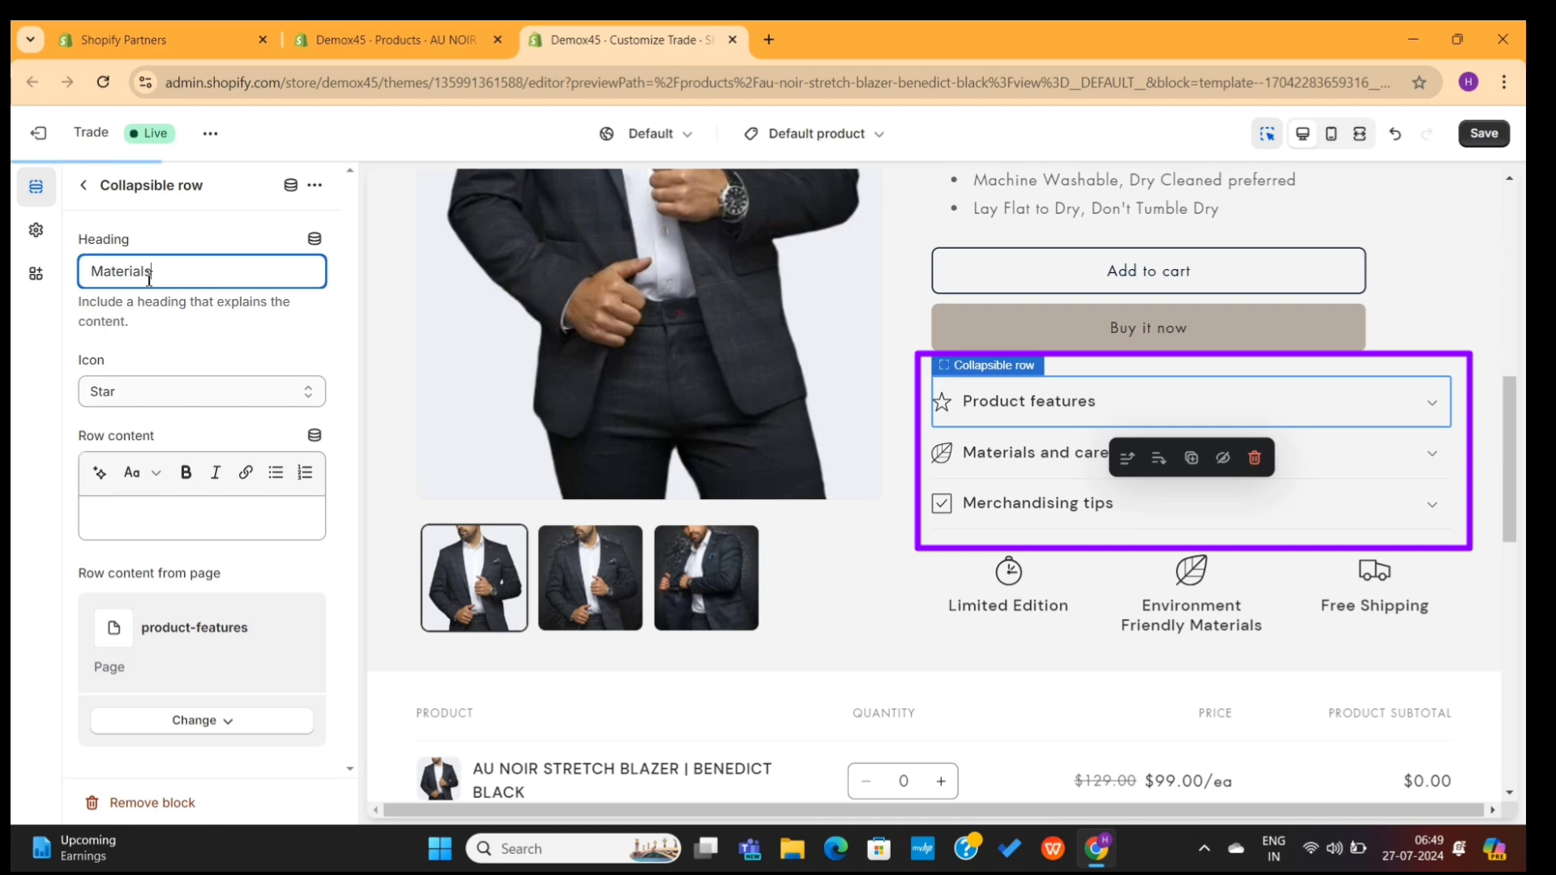
{"action": "left_click", "coordinate": [1011, 454]}
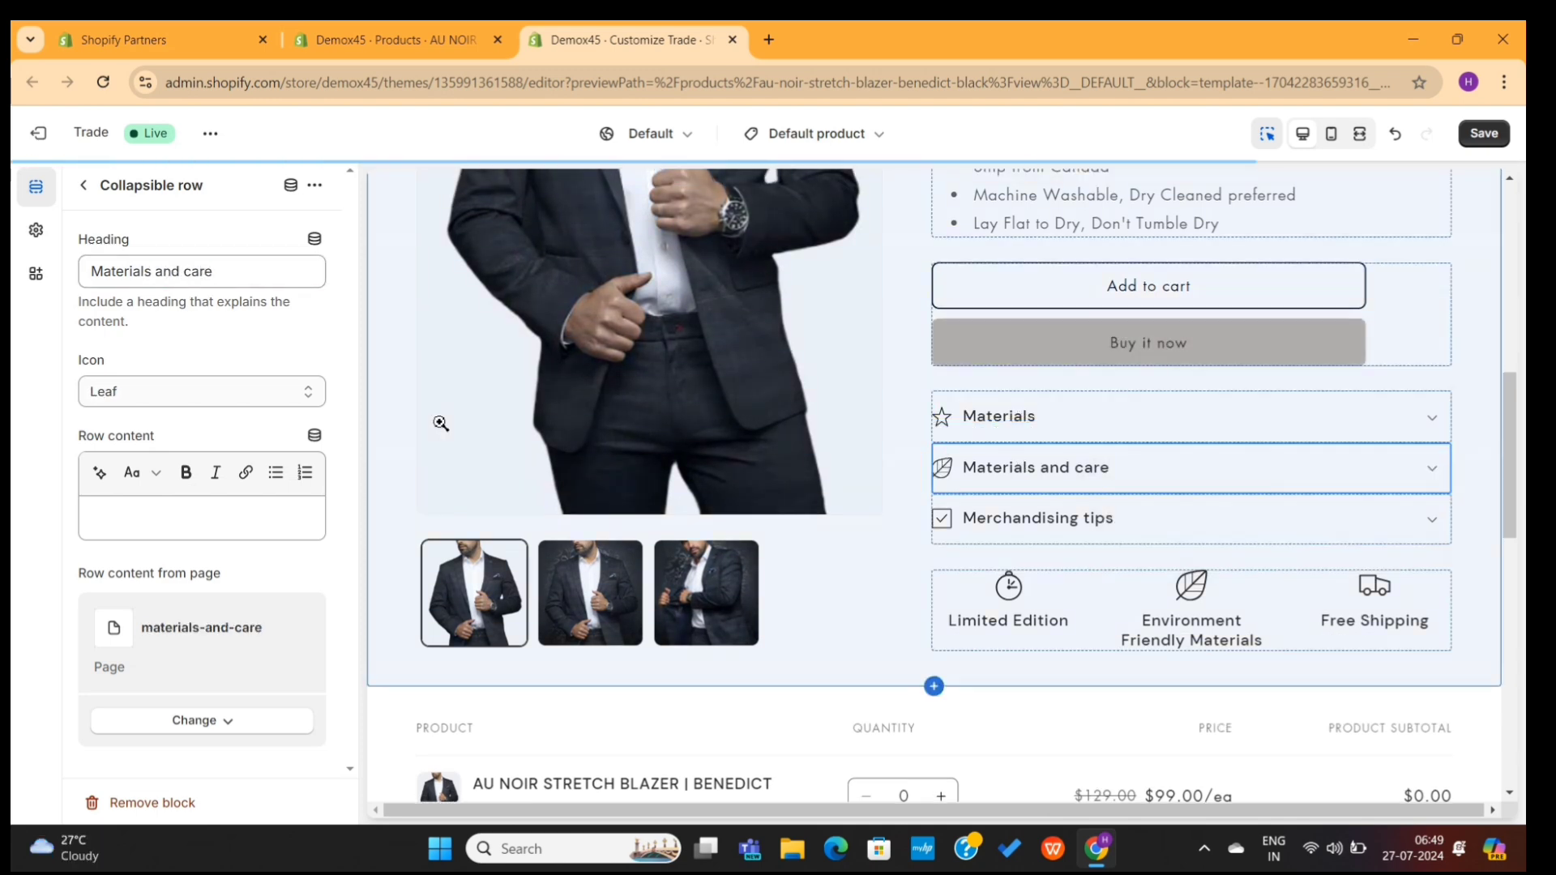
{"action": "left_click", "coordinate": [201, 280]}
{"action": "type", "text": "Care Instructions"}
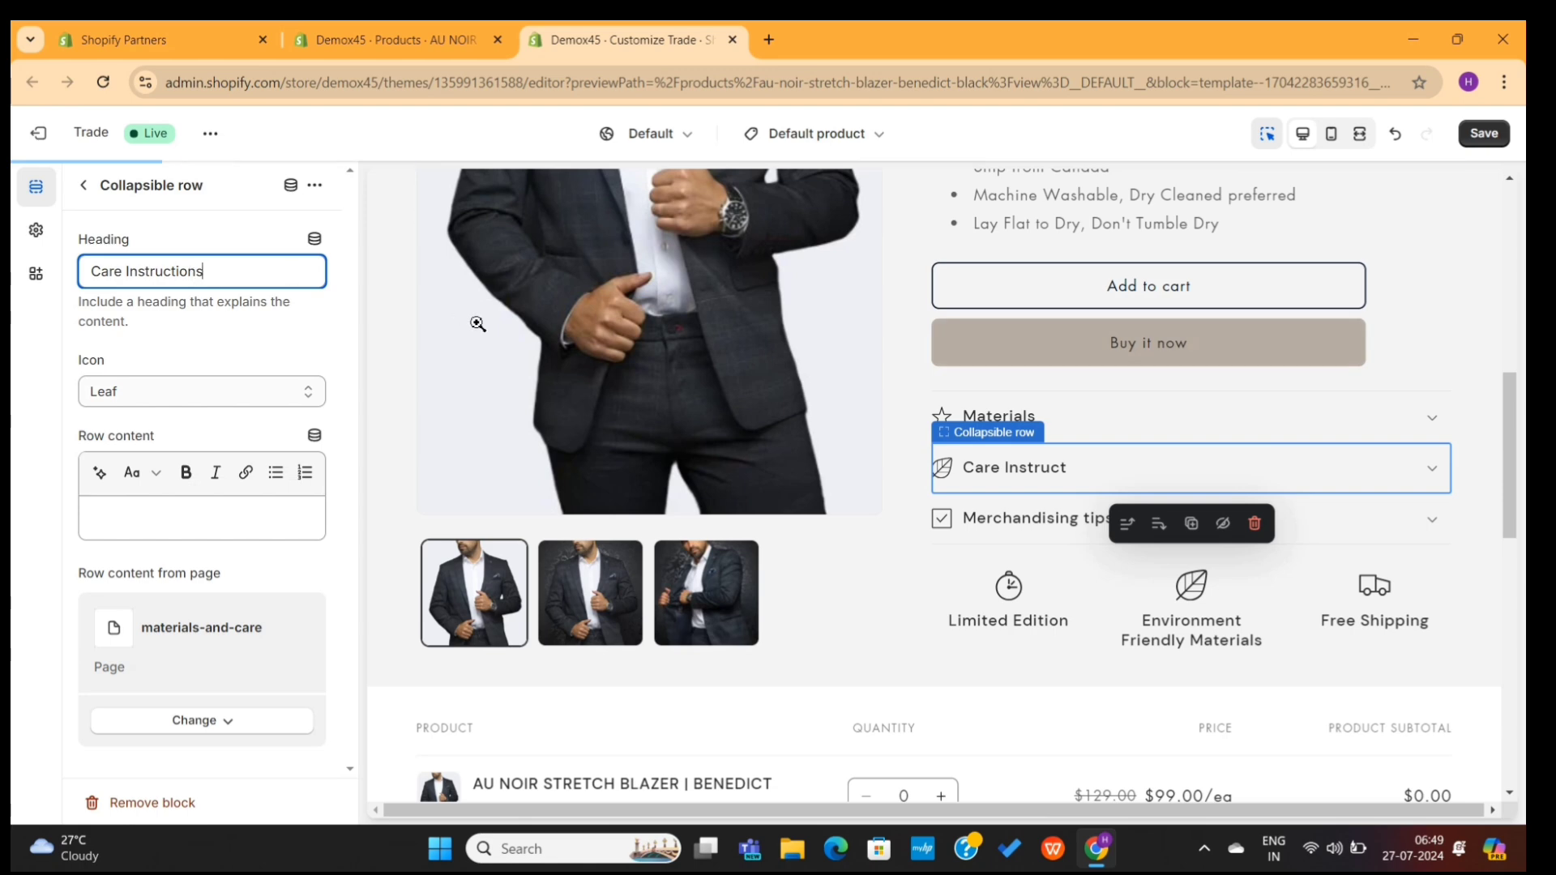
{"action": "left_click", "coordinate": [1293, 539]}
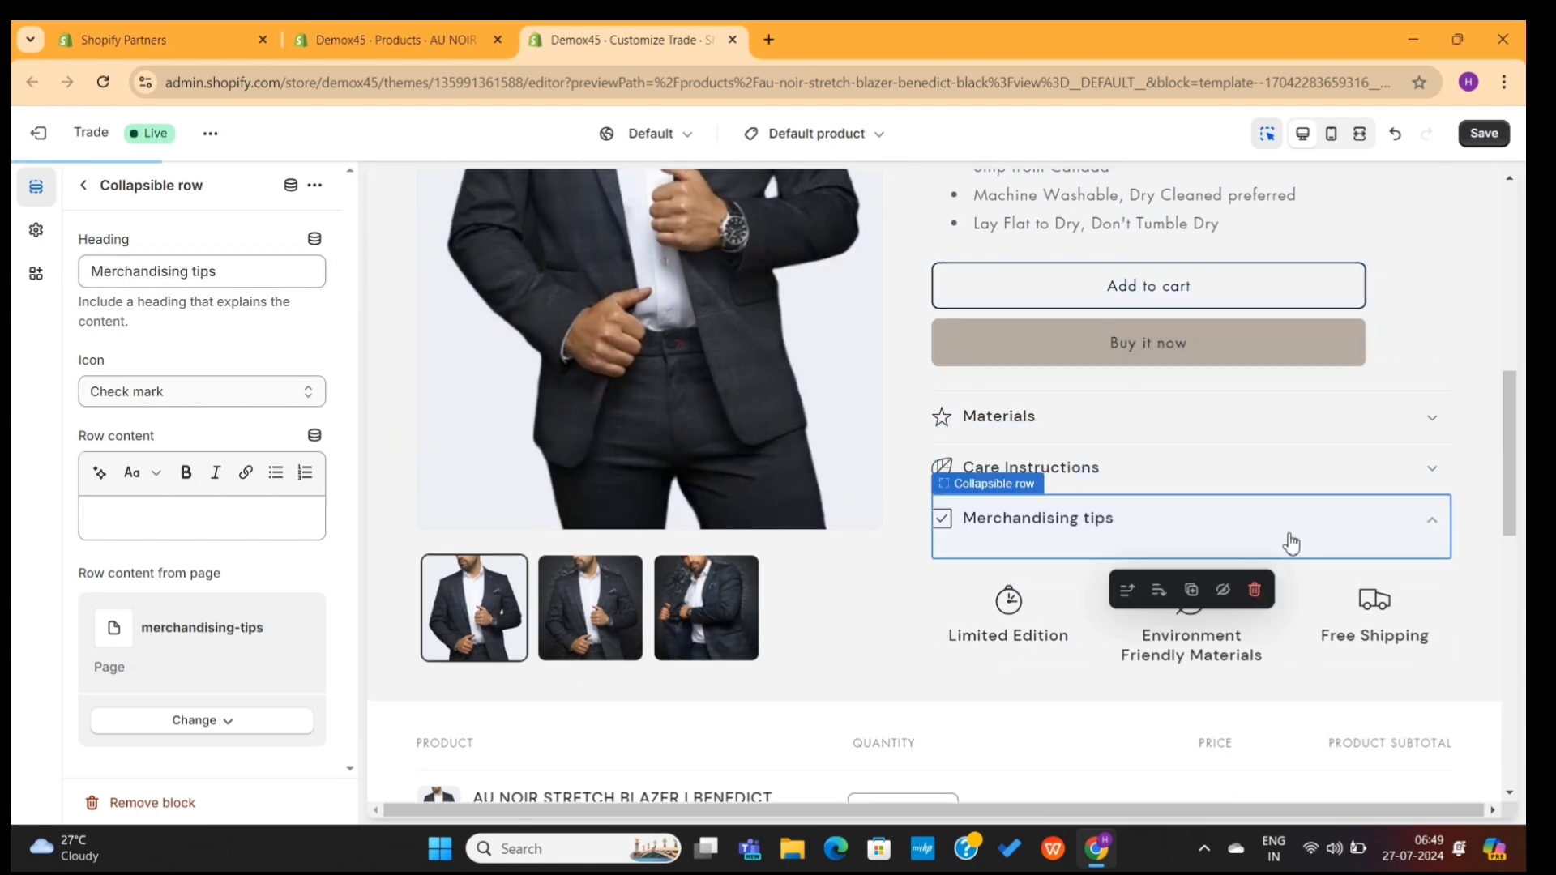
{"action": "left_click", "coordinate": [1255, 591]}
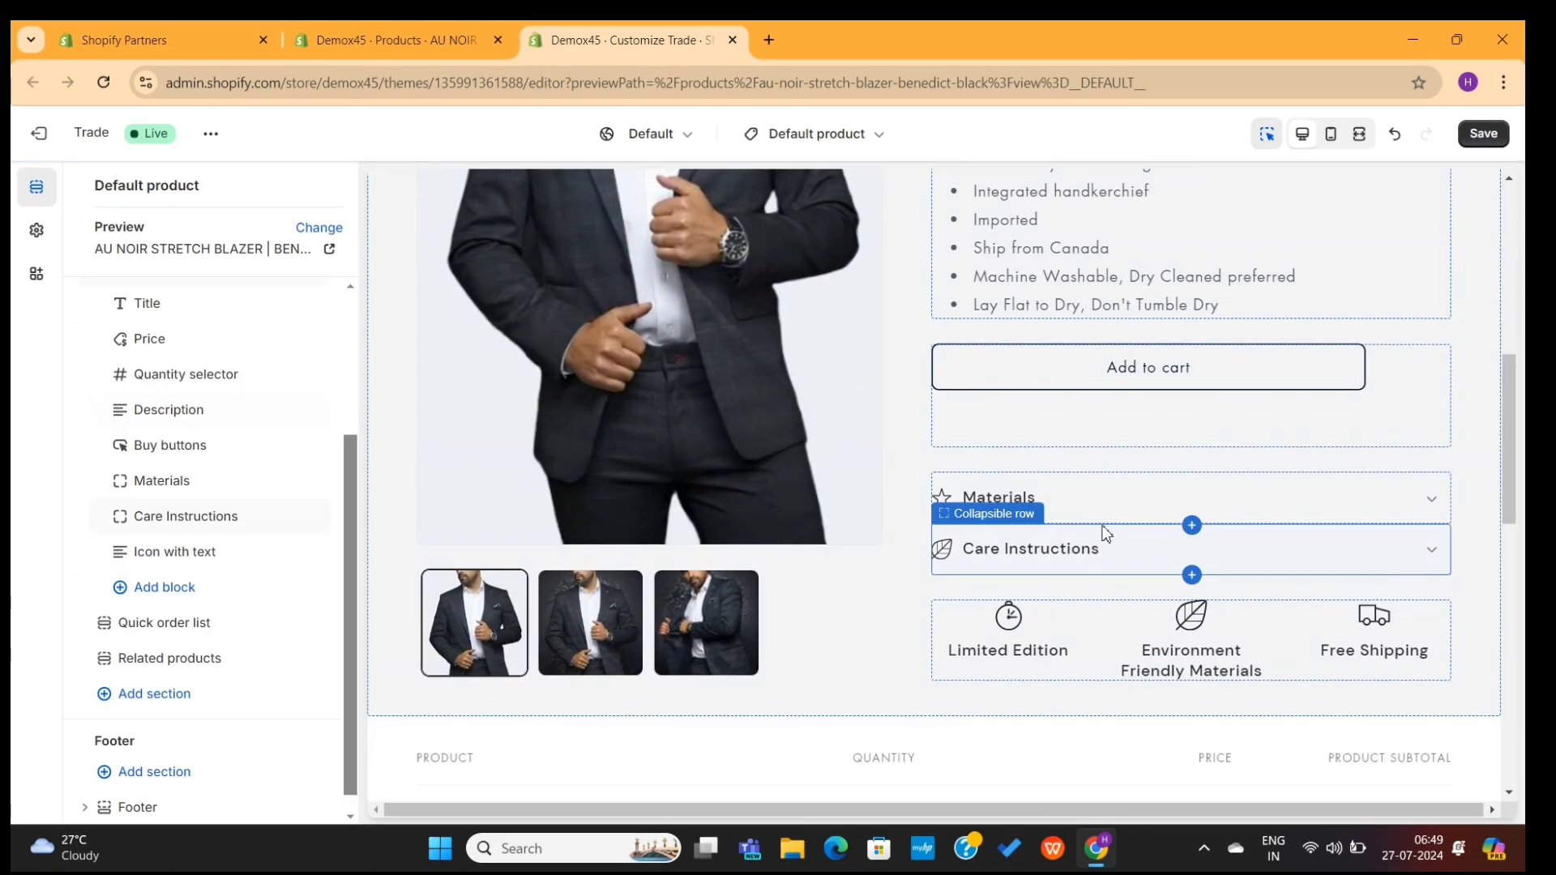
Step: Fill the Materials row with the product's Fabric and Color labels, previewing Denim and Black
{"action": "left_click", "coordinate": [1094, 509]}
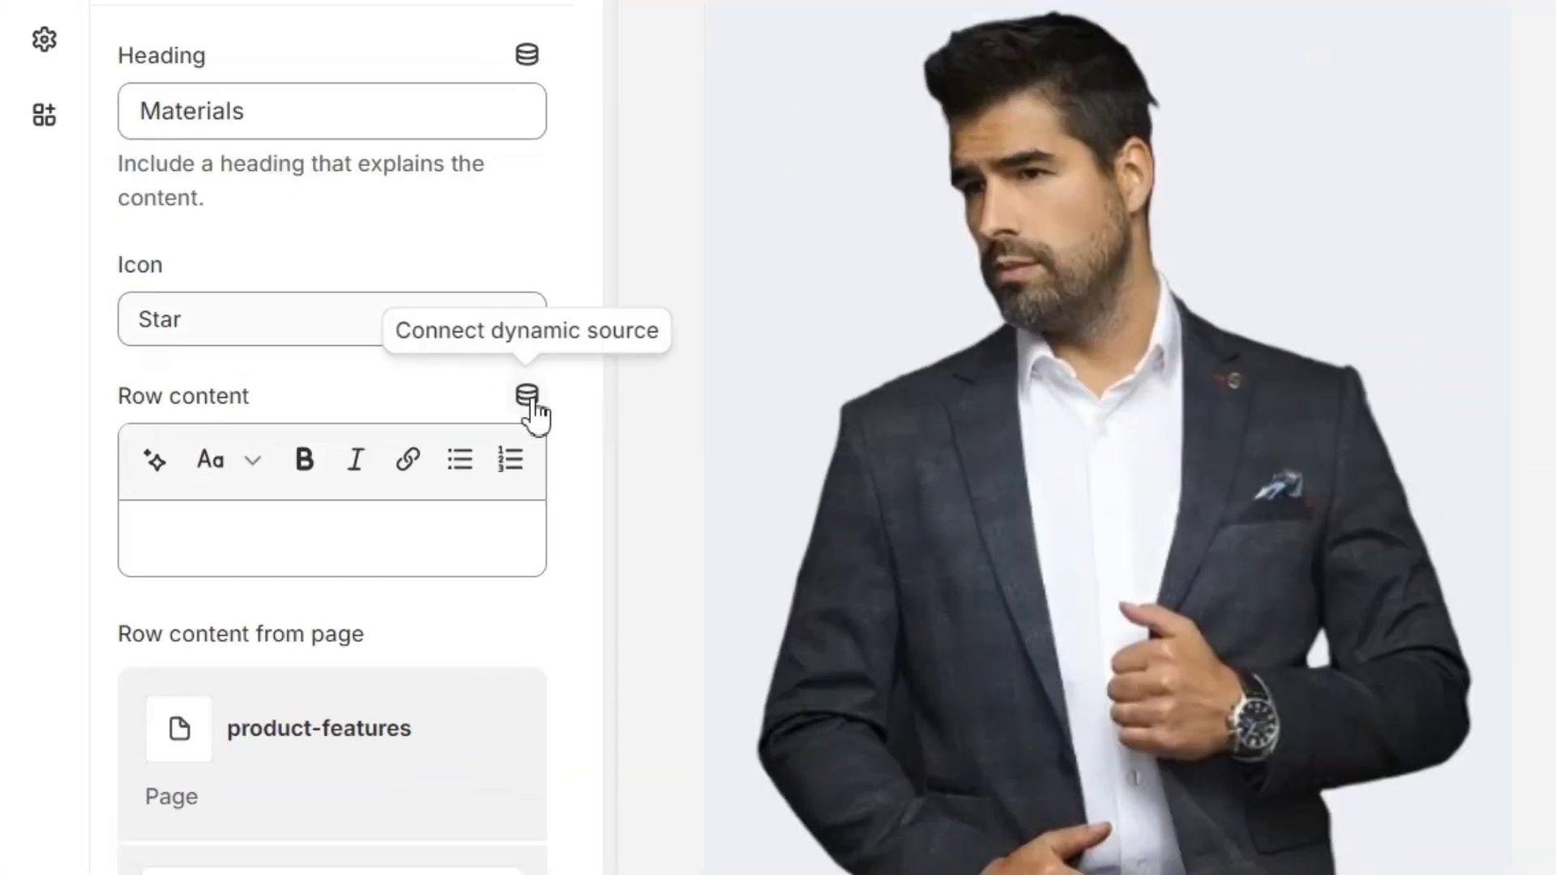
{"action": "left_click", "coordinate": [301, 392]}
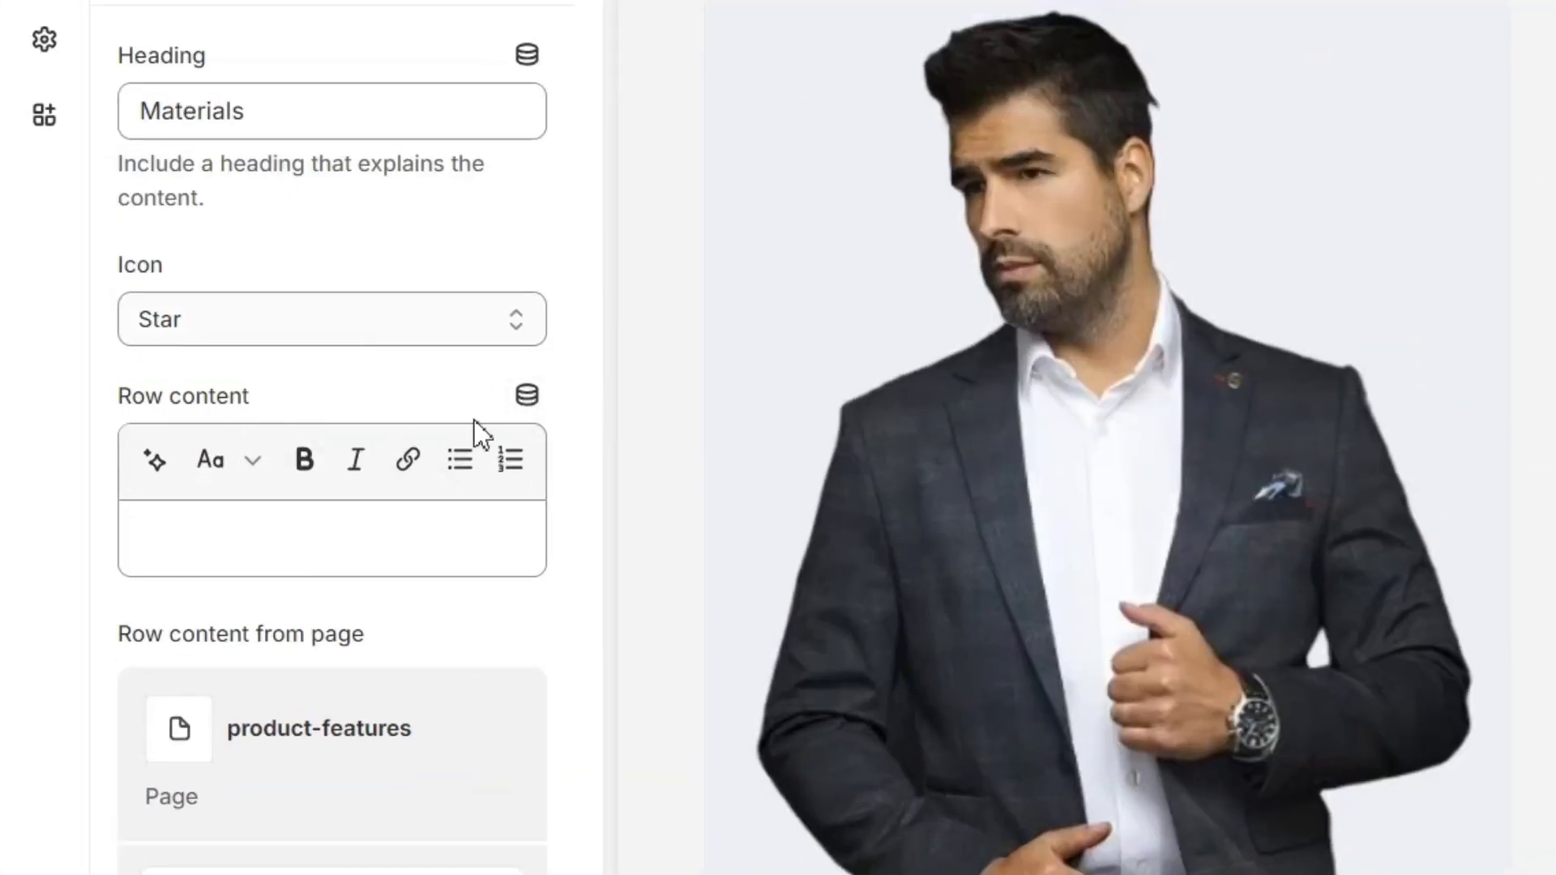
{"action": "left_click", "coordinate": [526, 397]}
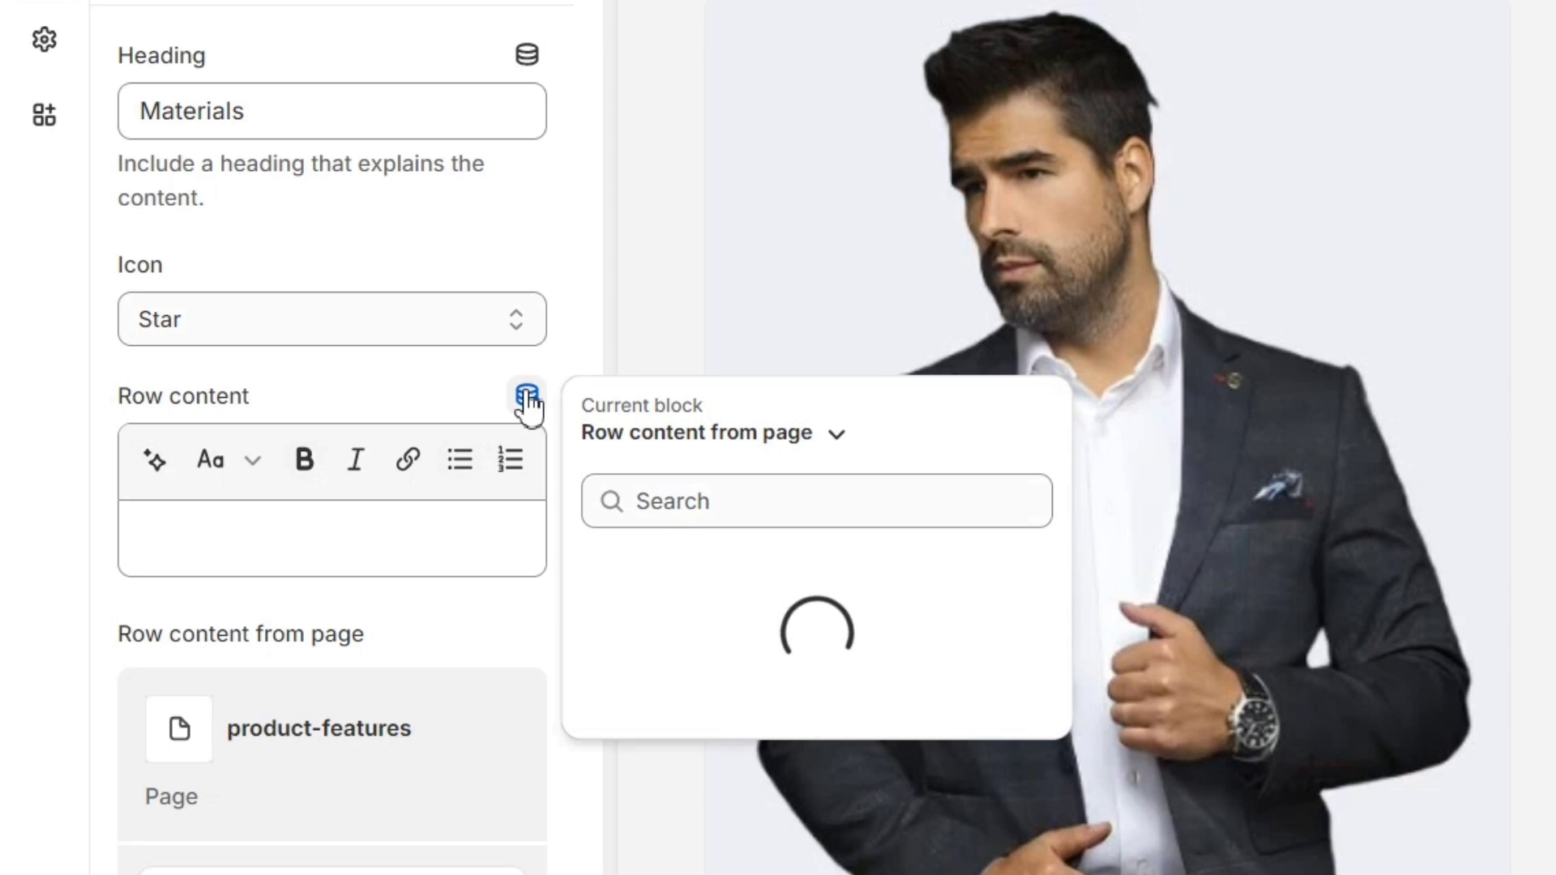
{"action": "left_click", "coordinate": [681, 435]}
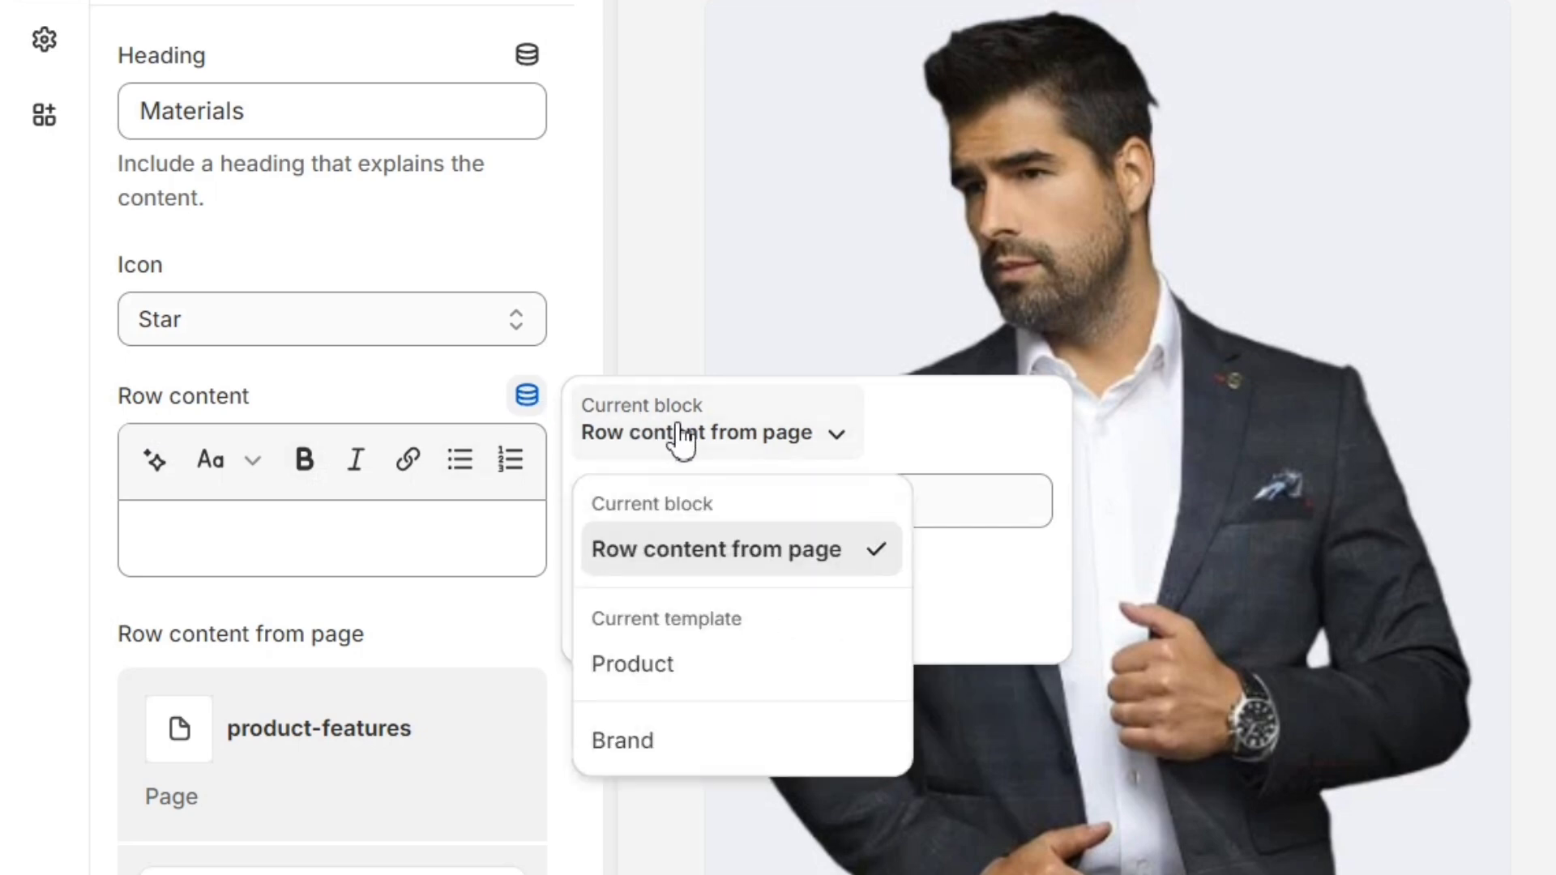
{"action": "left_click", "coordinate": [671, 683]}
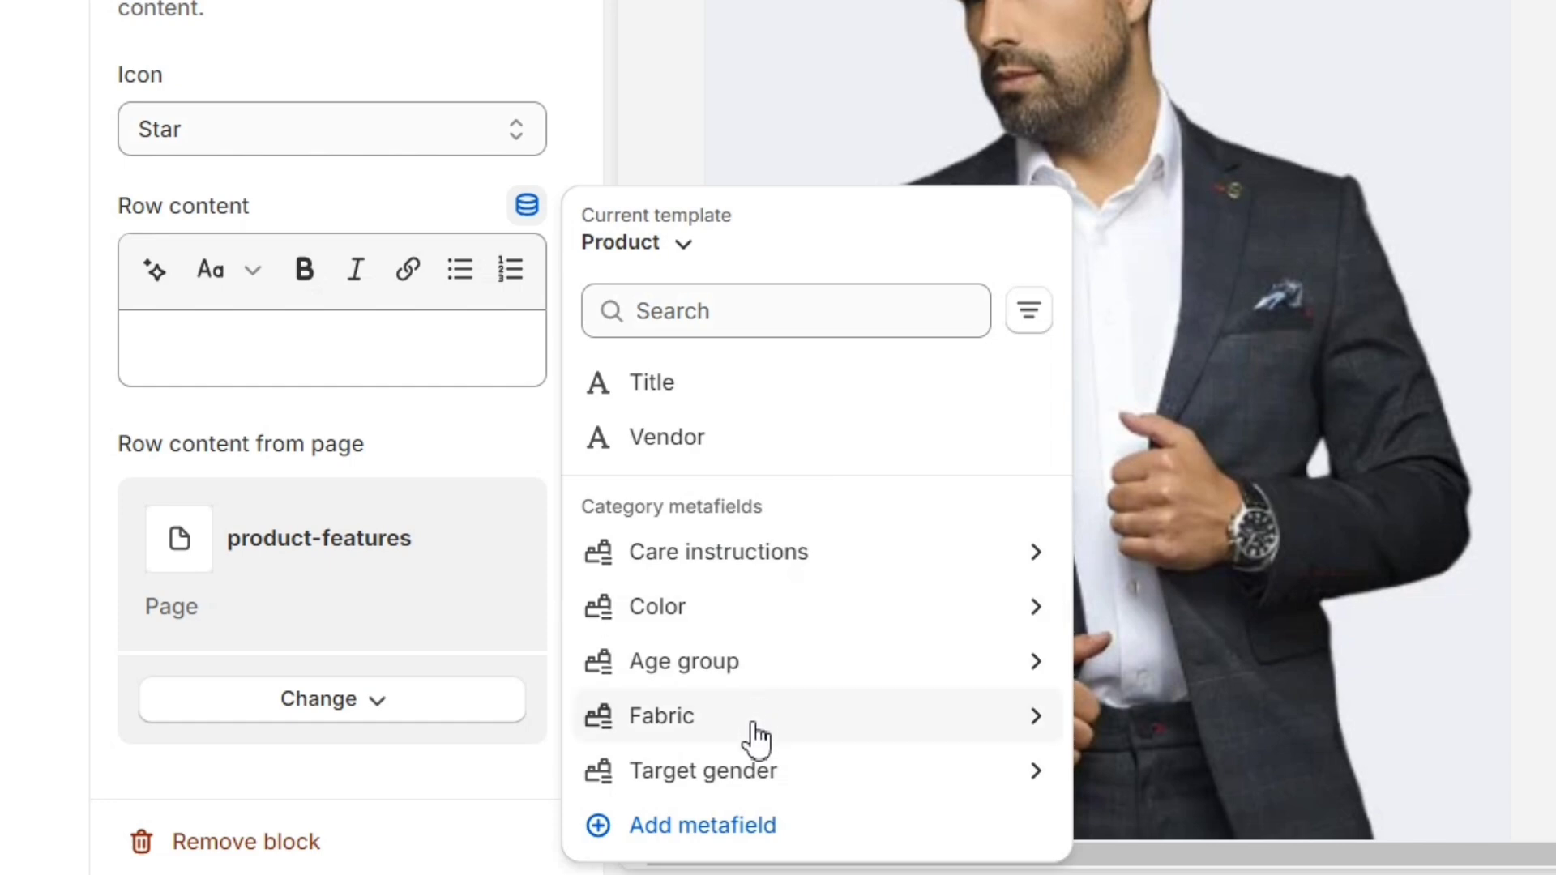
{"action": "left_click", "coordinate": [758, 734]}
{"action": "left_click", "coordinate": [737, 357]}
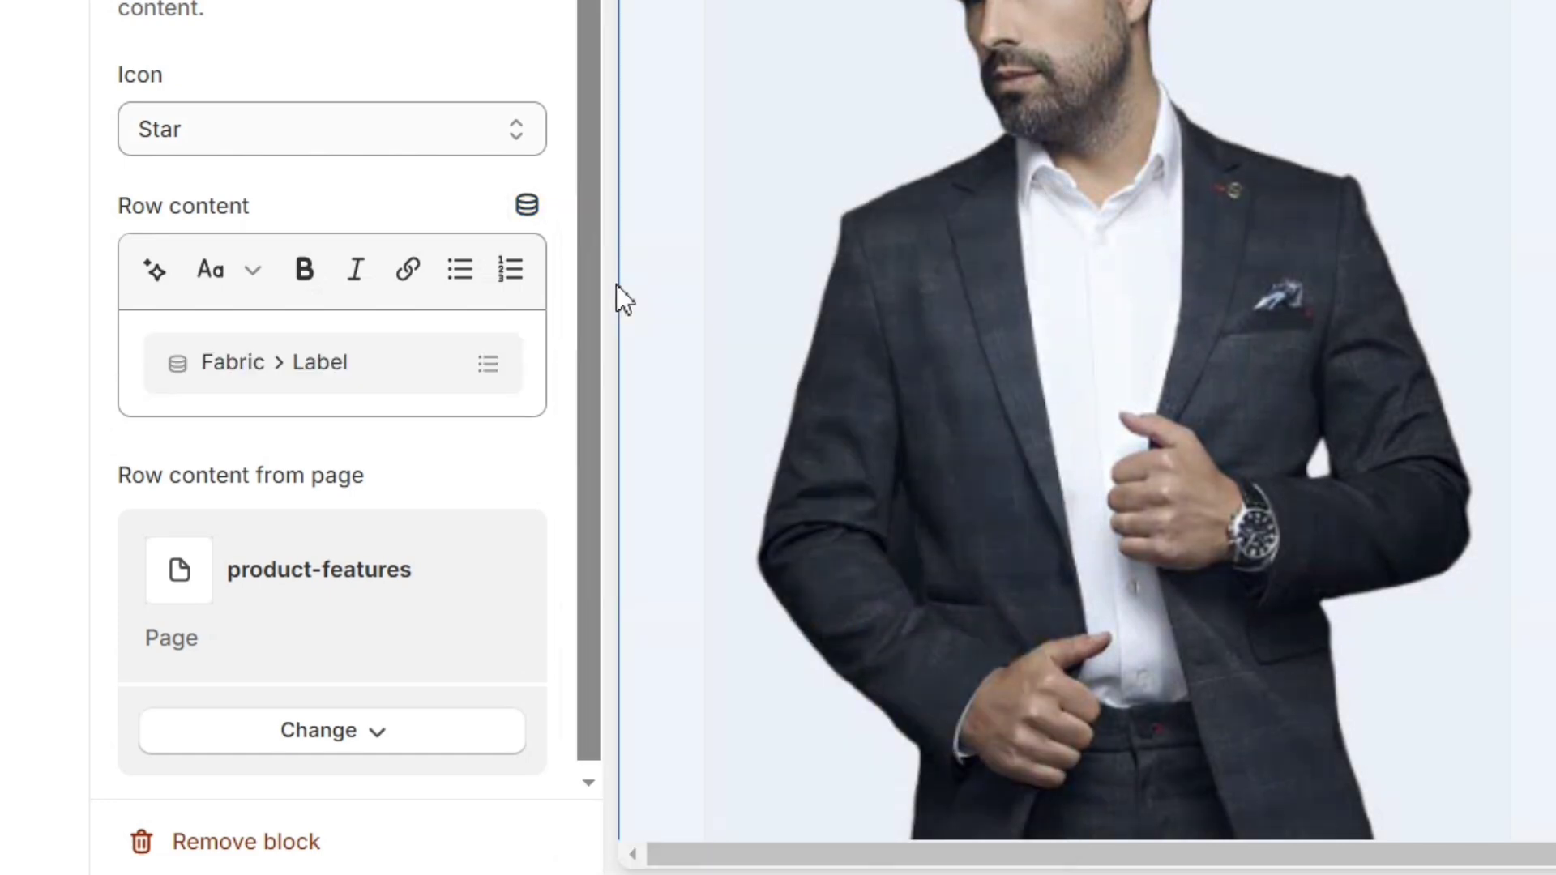
{"action": "left_click", "coordinate": [531, 211]}
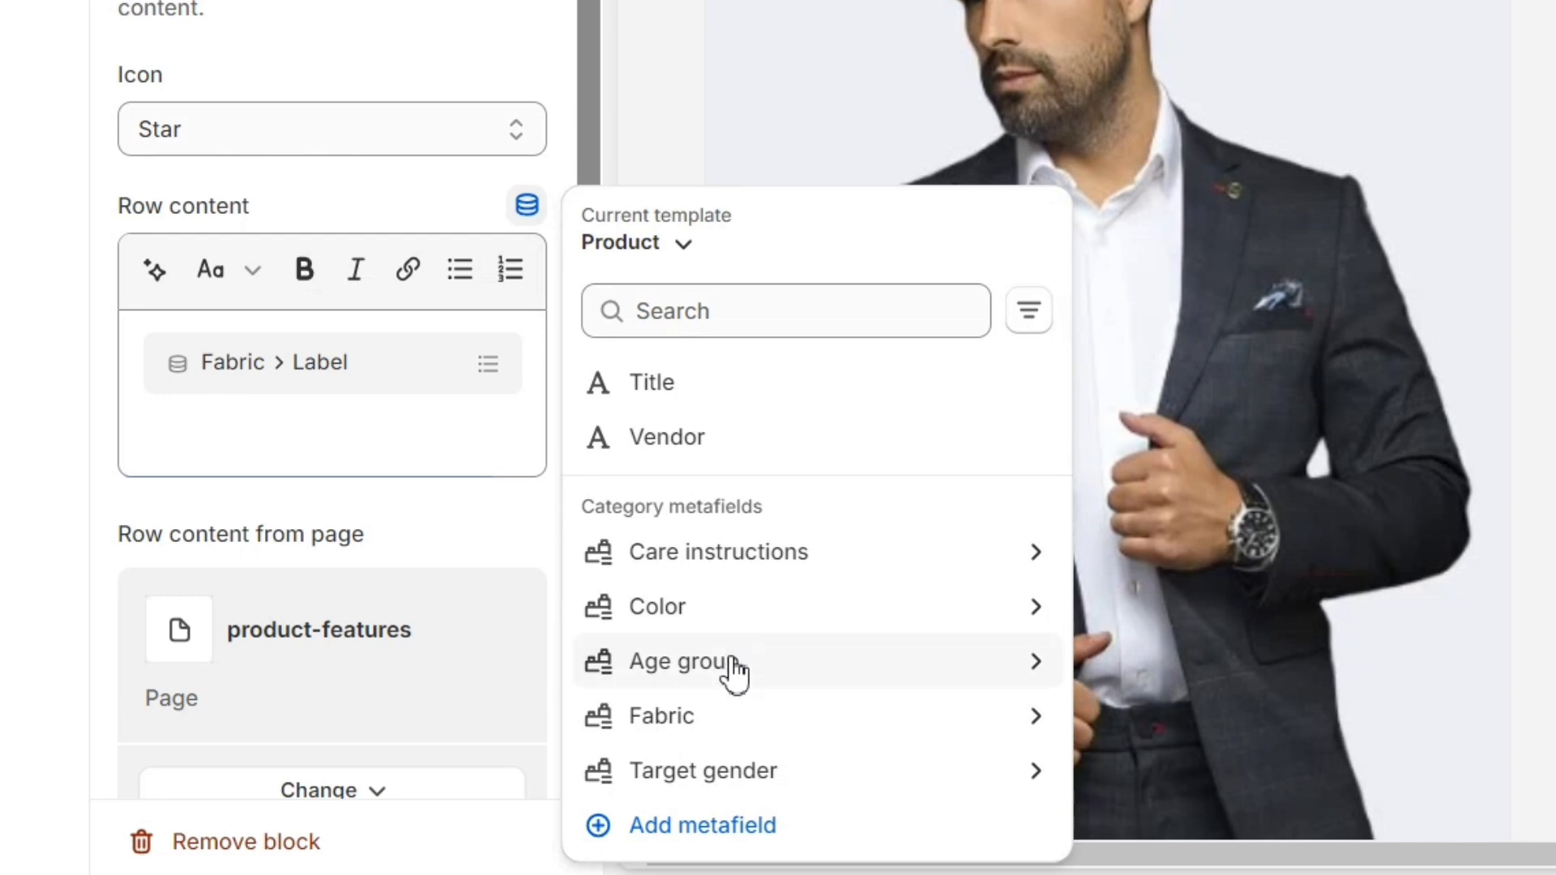
{"action": "left_click", "coordinate": [745, 635]}
{"action": "left_click", "coordinate": [717, 320]}
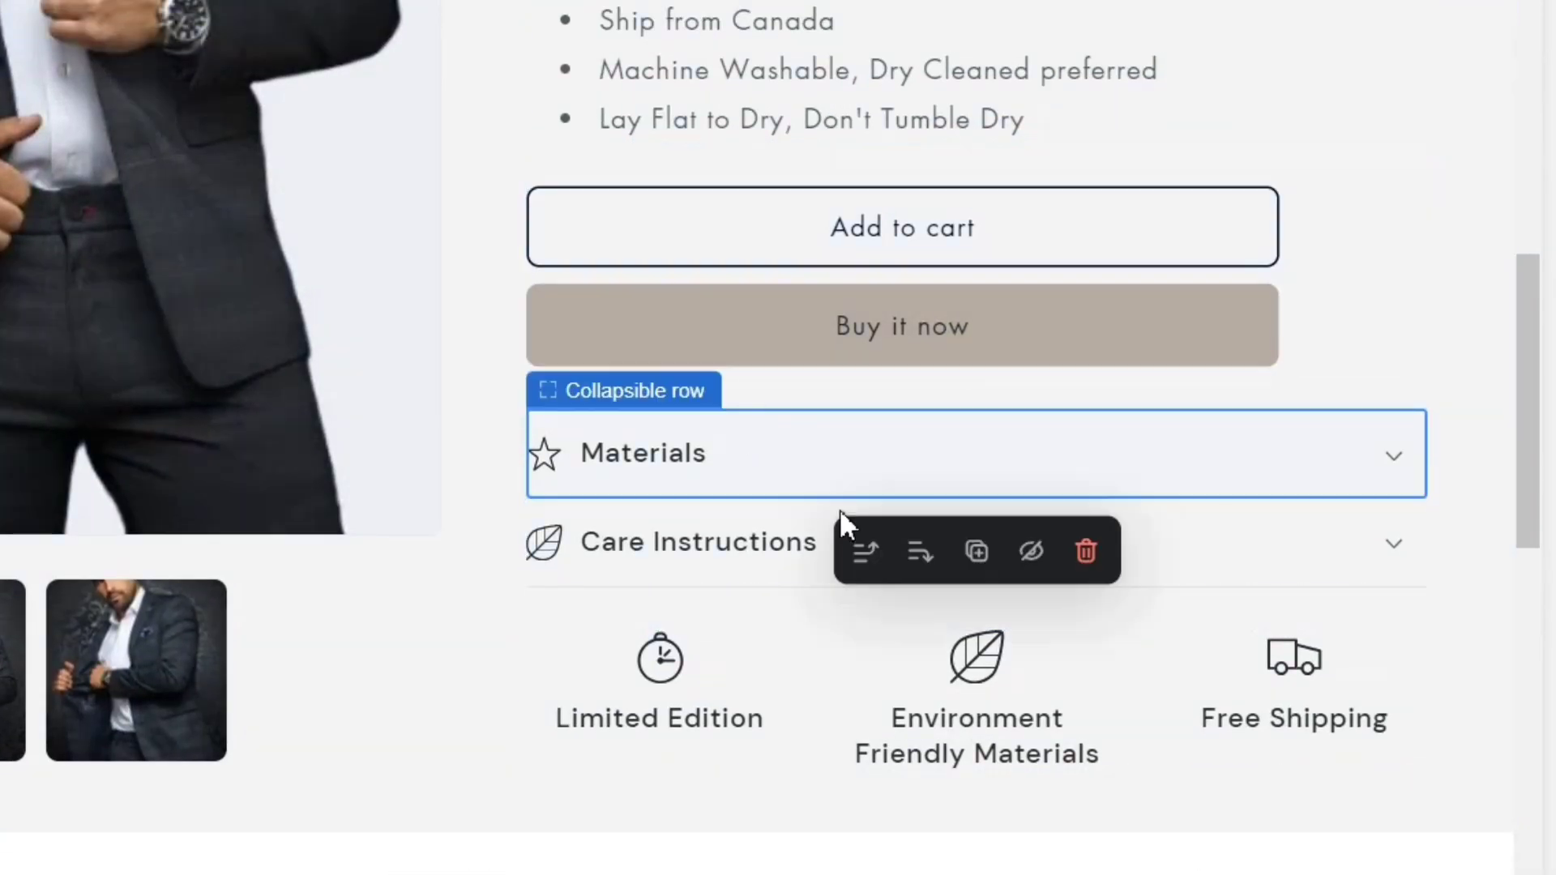
{"action": "left_click", "coordinate": [1394, 460]}
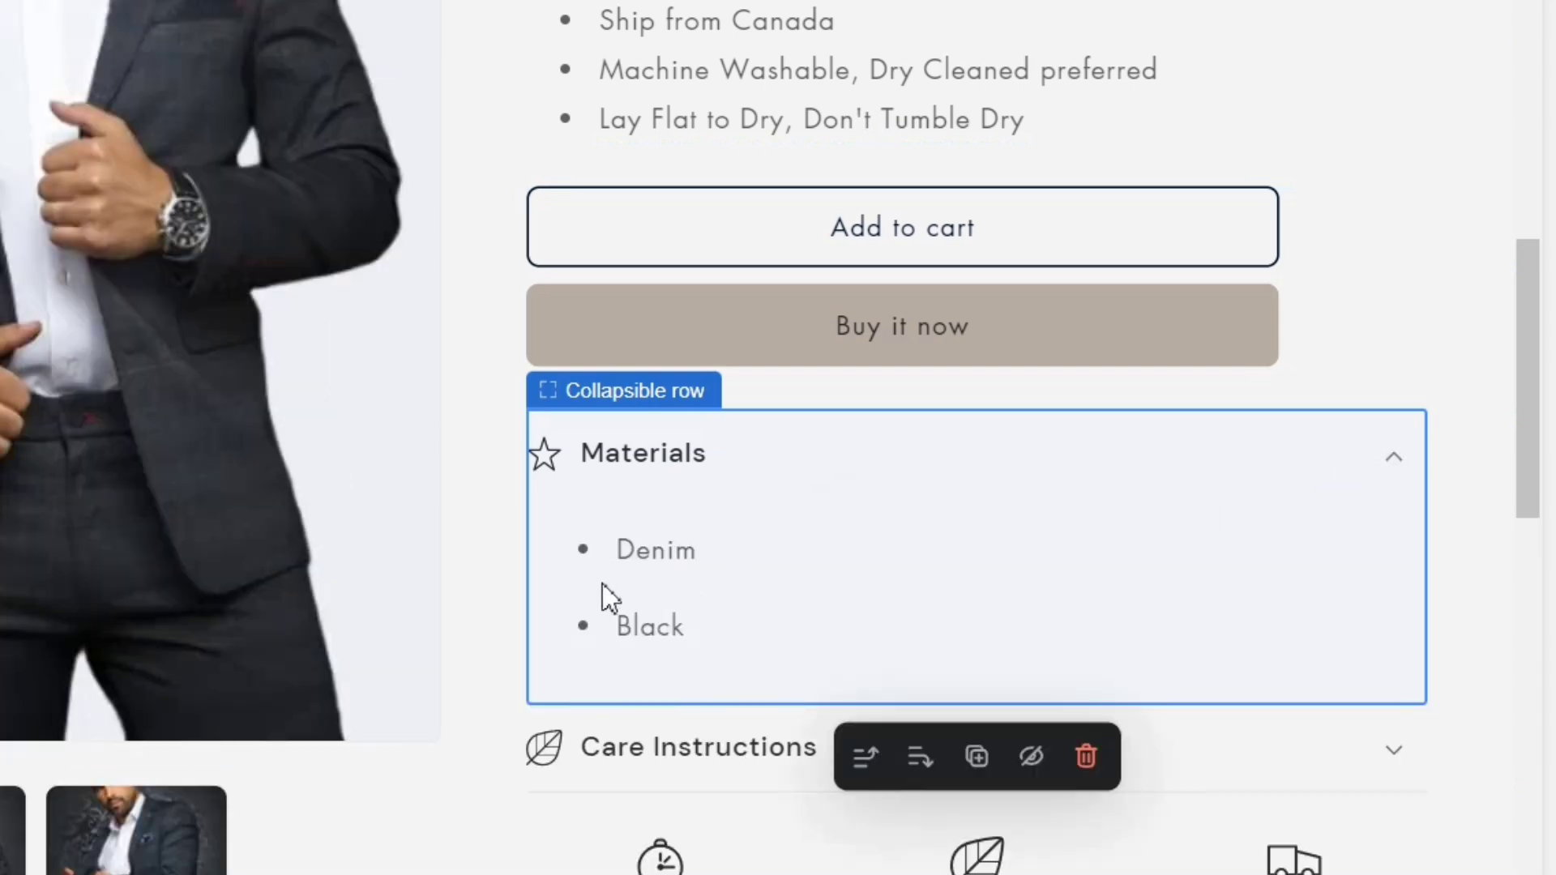
Step: Return to the product's admin page and locate the Category metafields section
{"action": "left_click", "coordinate": [390, 22]}
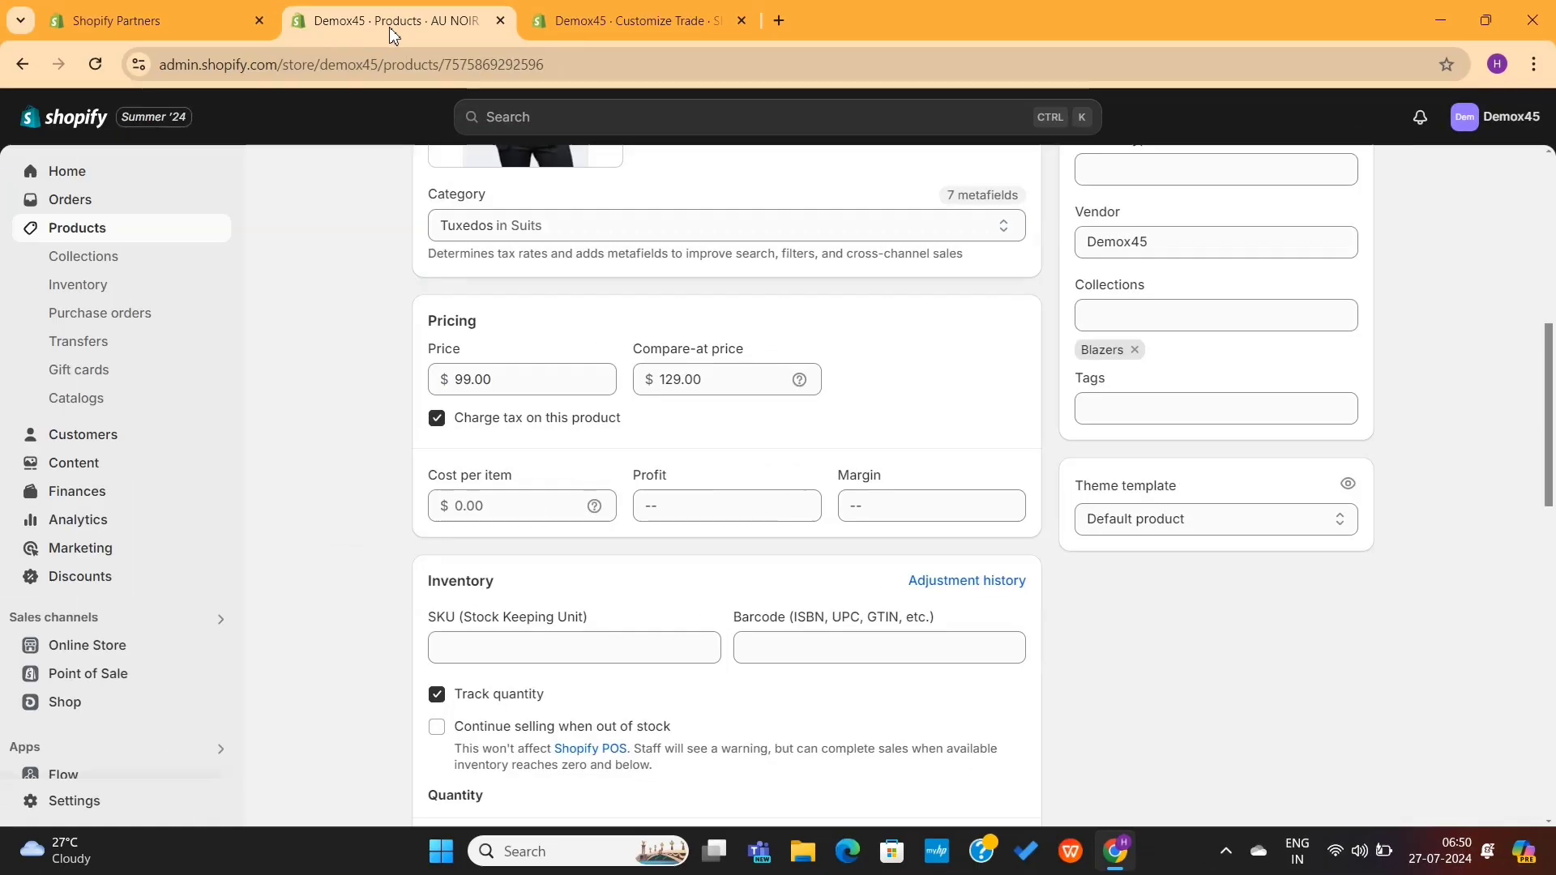
{"action": "scroll", "coordinate": [573, 454], "scroll_direction": "down", "scroll_amount": 14}
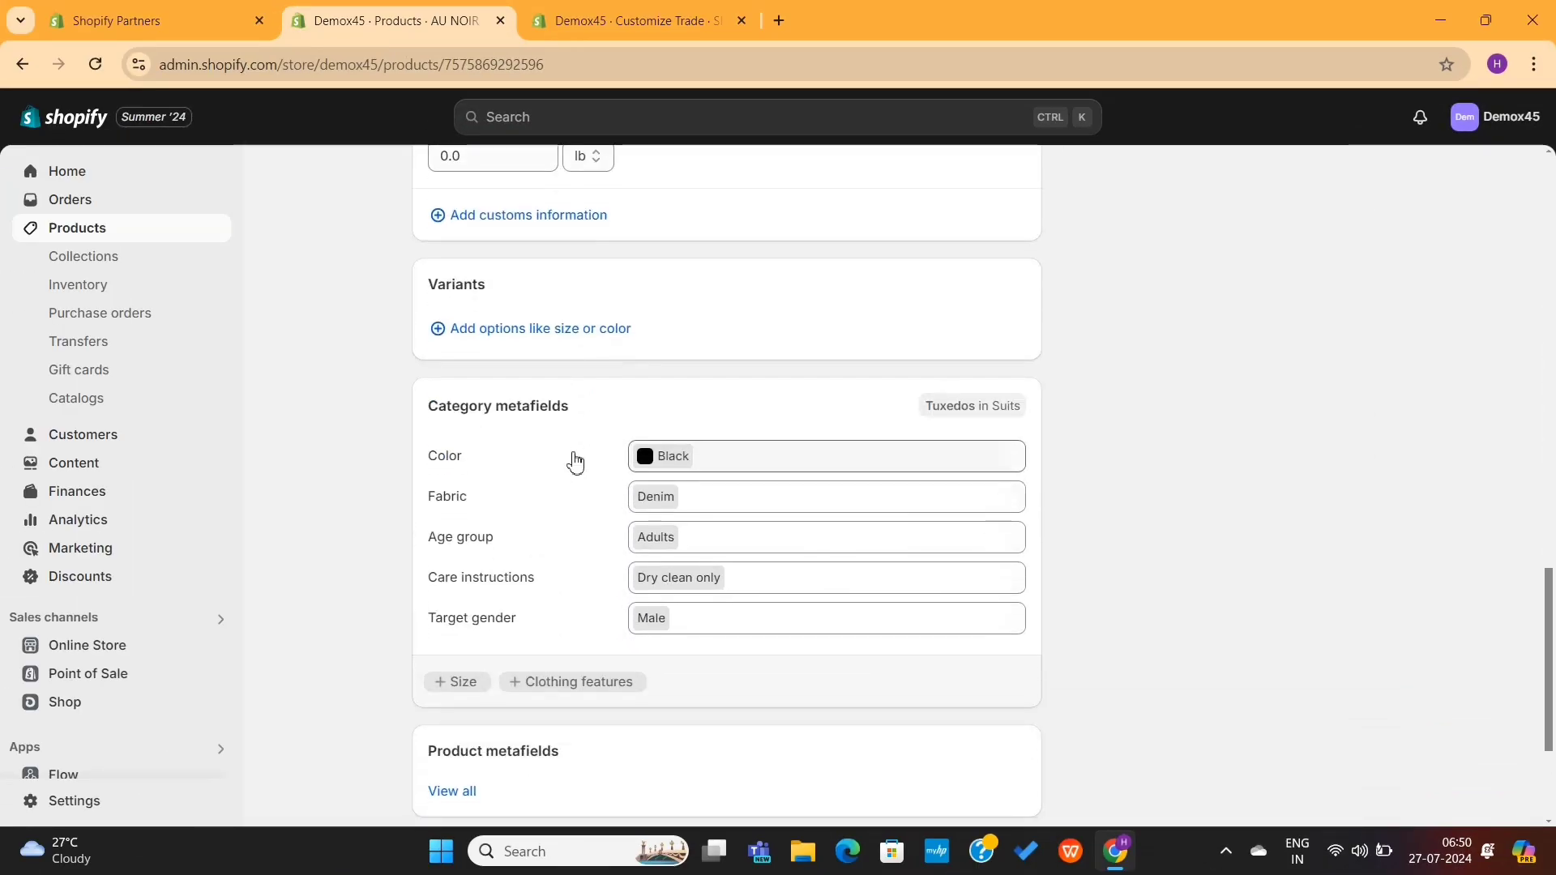
{"action": "scroll", "coordinate": [567, 429], "scroll_direction": "up", "scroll_amount": 2}
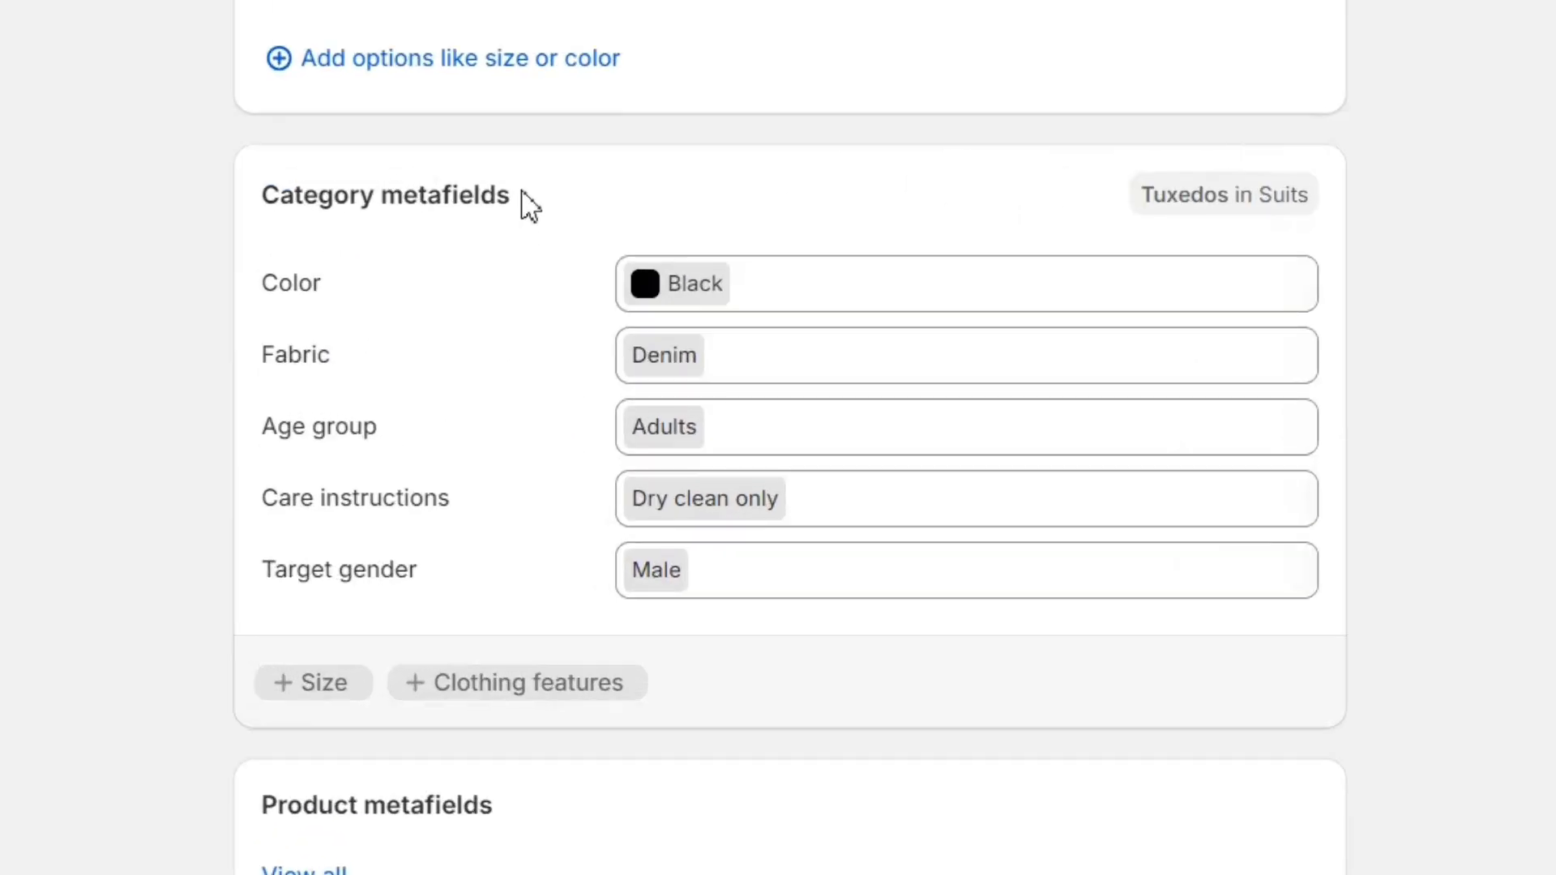
{"action": "left_click_drag", "start_coordinate": [575, 349], "coordinate": [422, 354]}
{"action": "left_click_drag", "start_coordinate": [251, 206], "coordinate": [523, 205]}
{"action": "left_click_drag", "start_coordinate": [512, 198], "coordinate": [295, 198]}
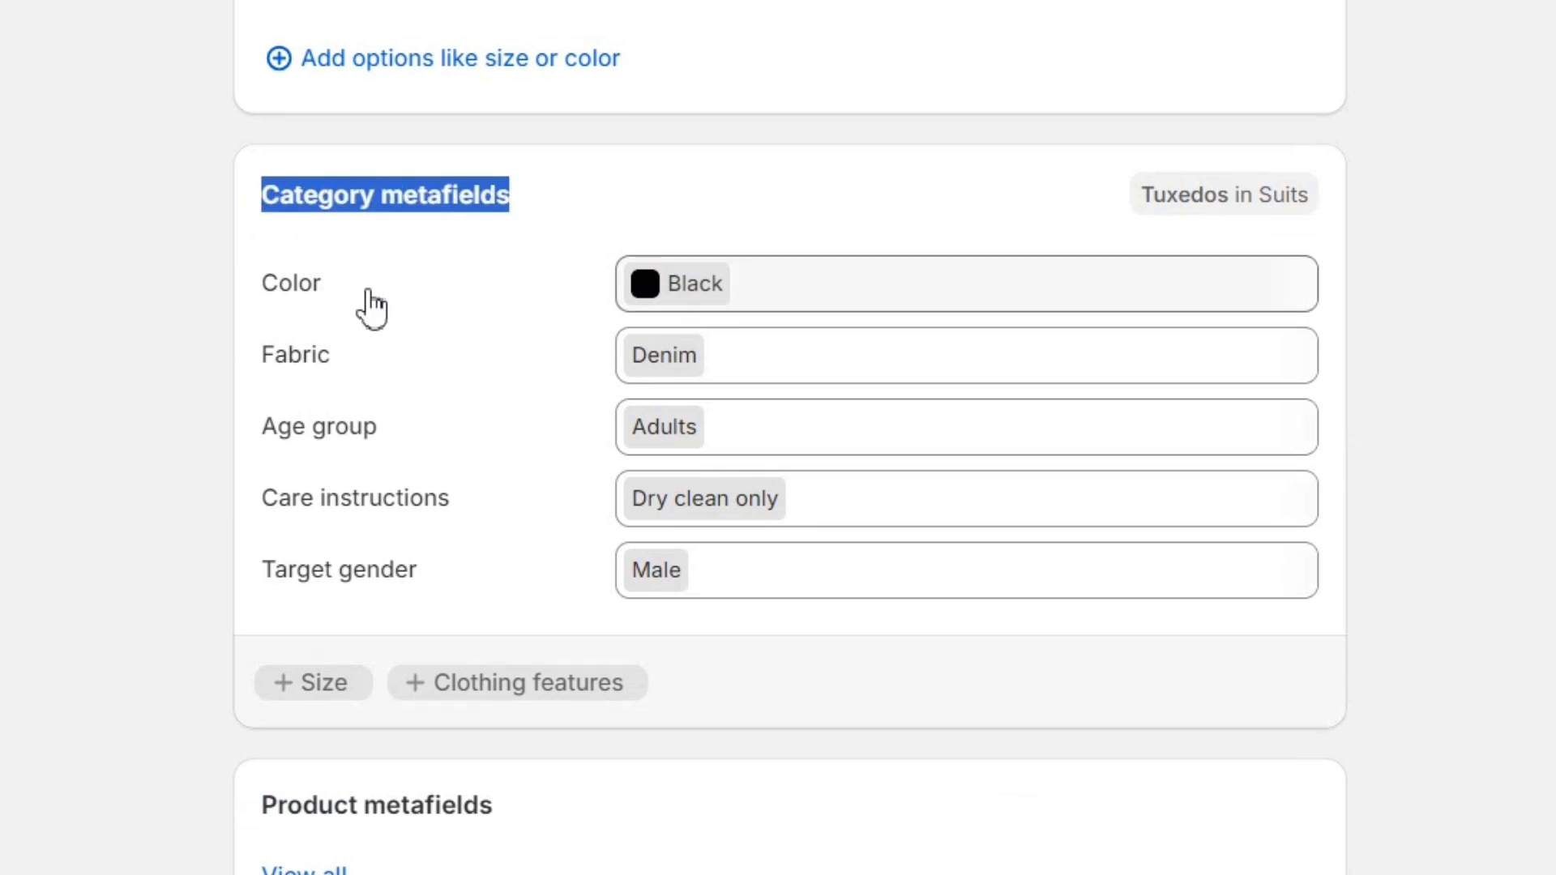
{"action": "left_click", "coordinate": [36, 588]}
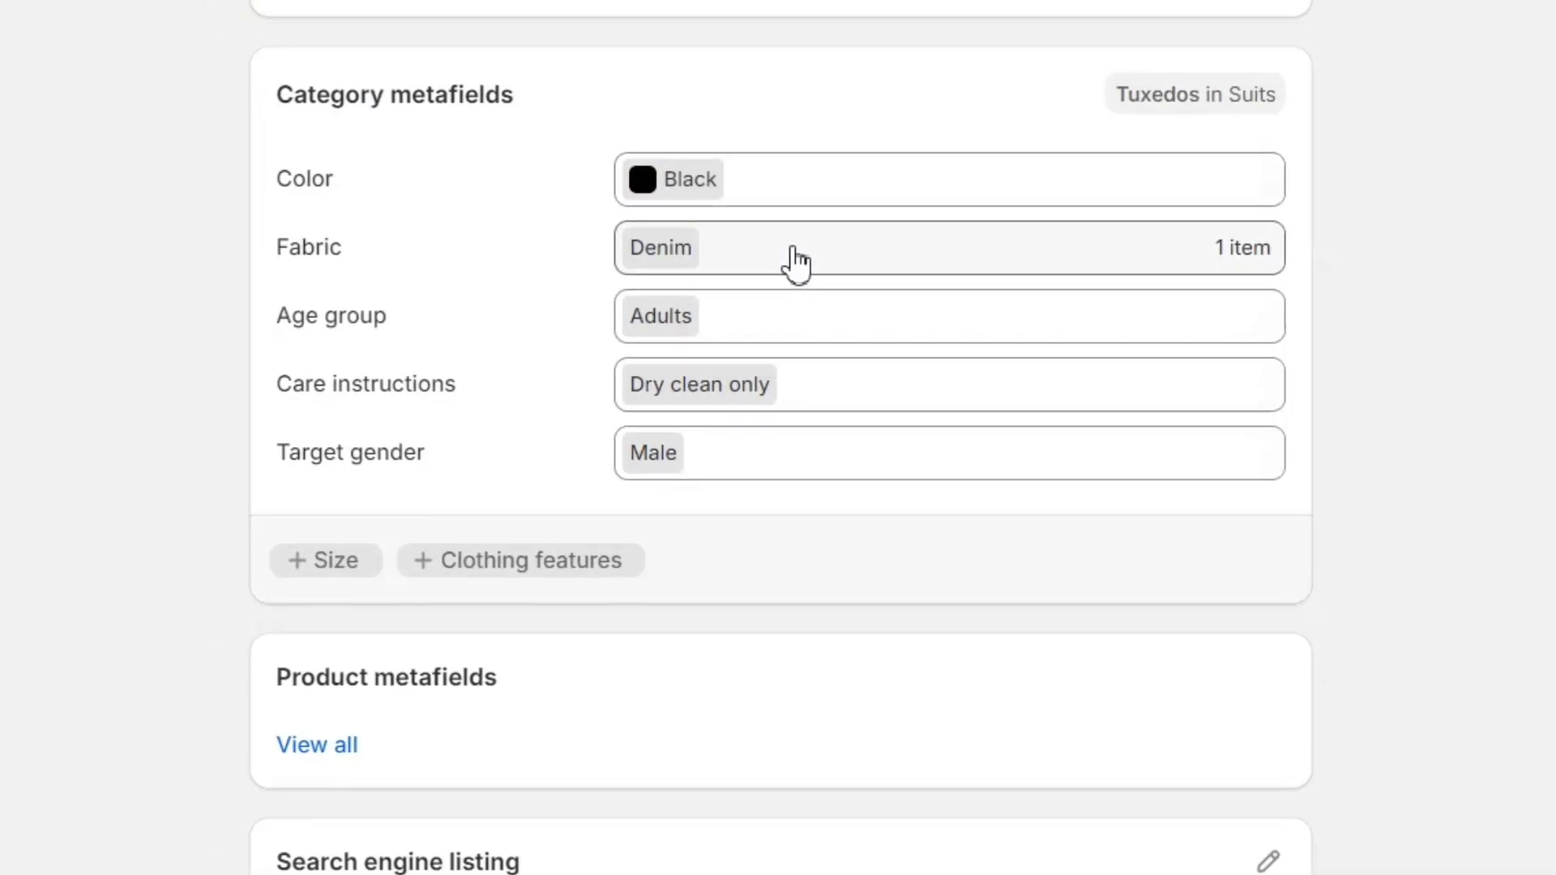
Step: Add Acrylic, Angora and Bamboo to the product's Fabric metafield and save
{"action": "left_click", "coordinate": [798, 261]}
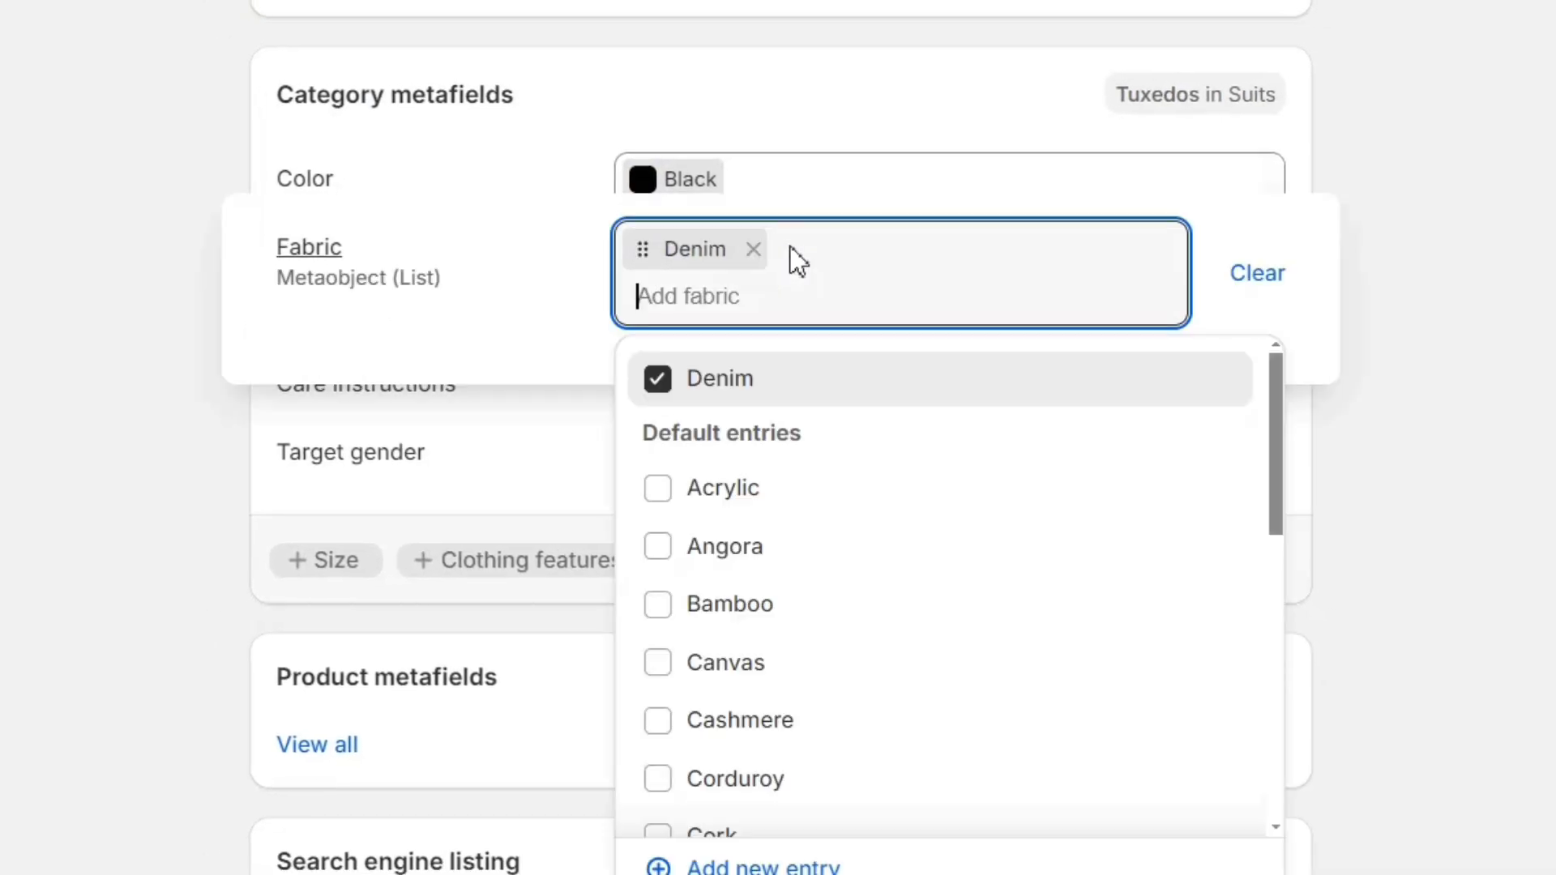
{"action": "left_click", "coordinate": [659, 493]}
{"action": "left_click", "coordinate": [661, 548]}
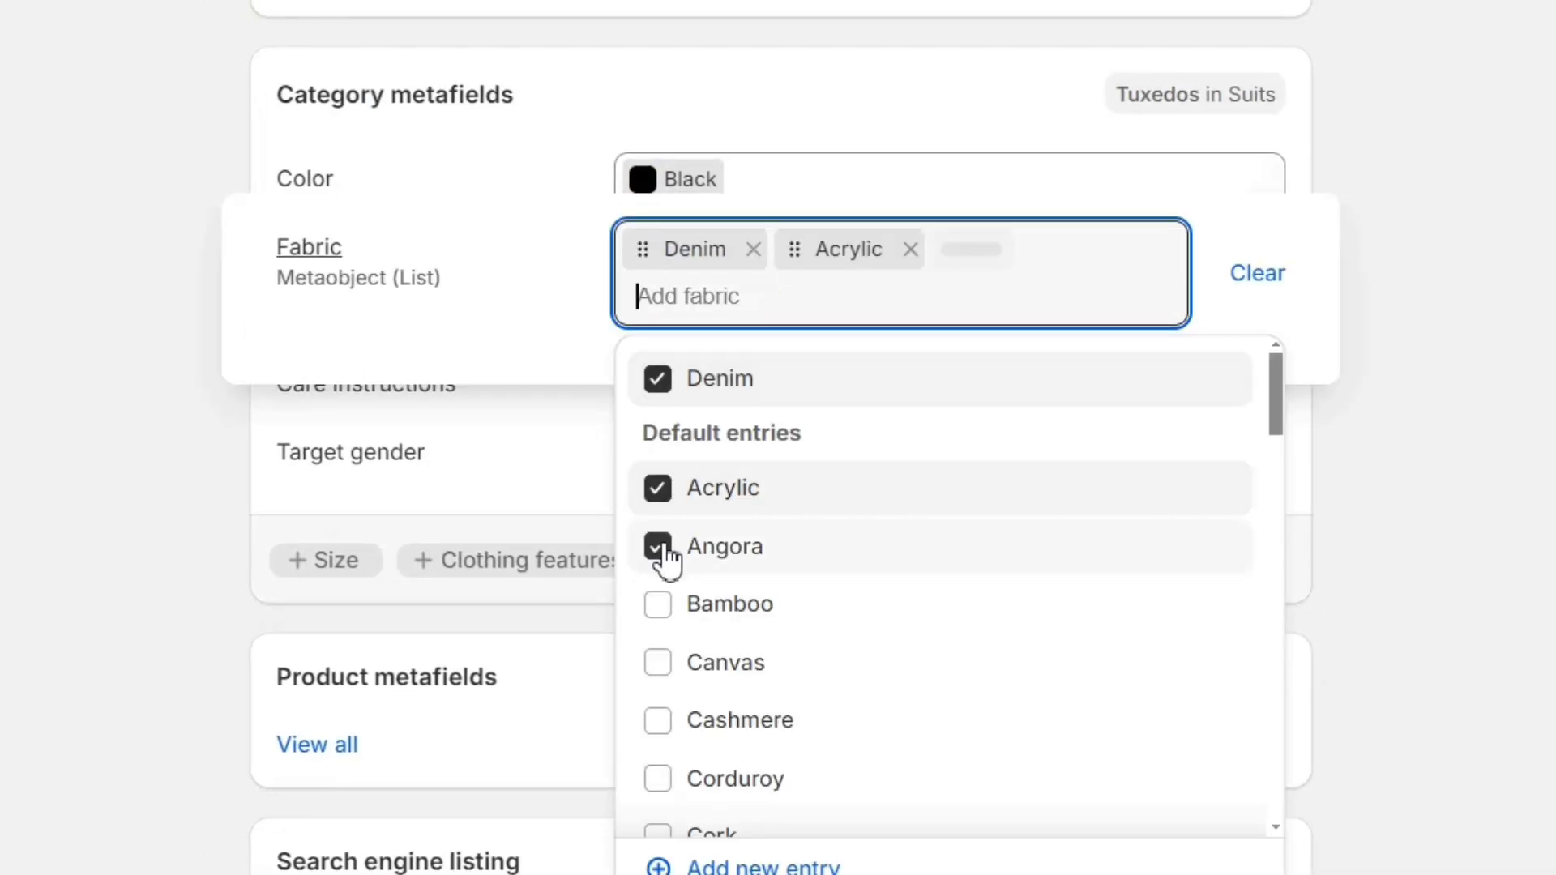
{"action": "left_click", "coordinate": [659, 606]}
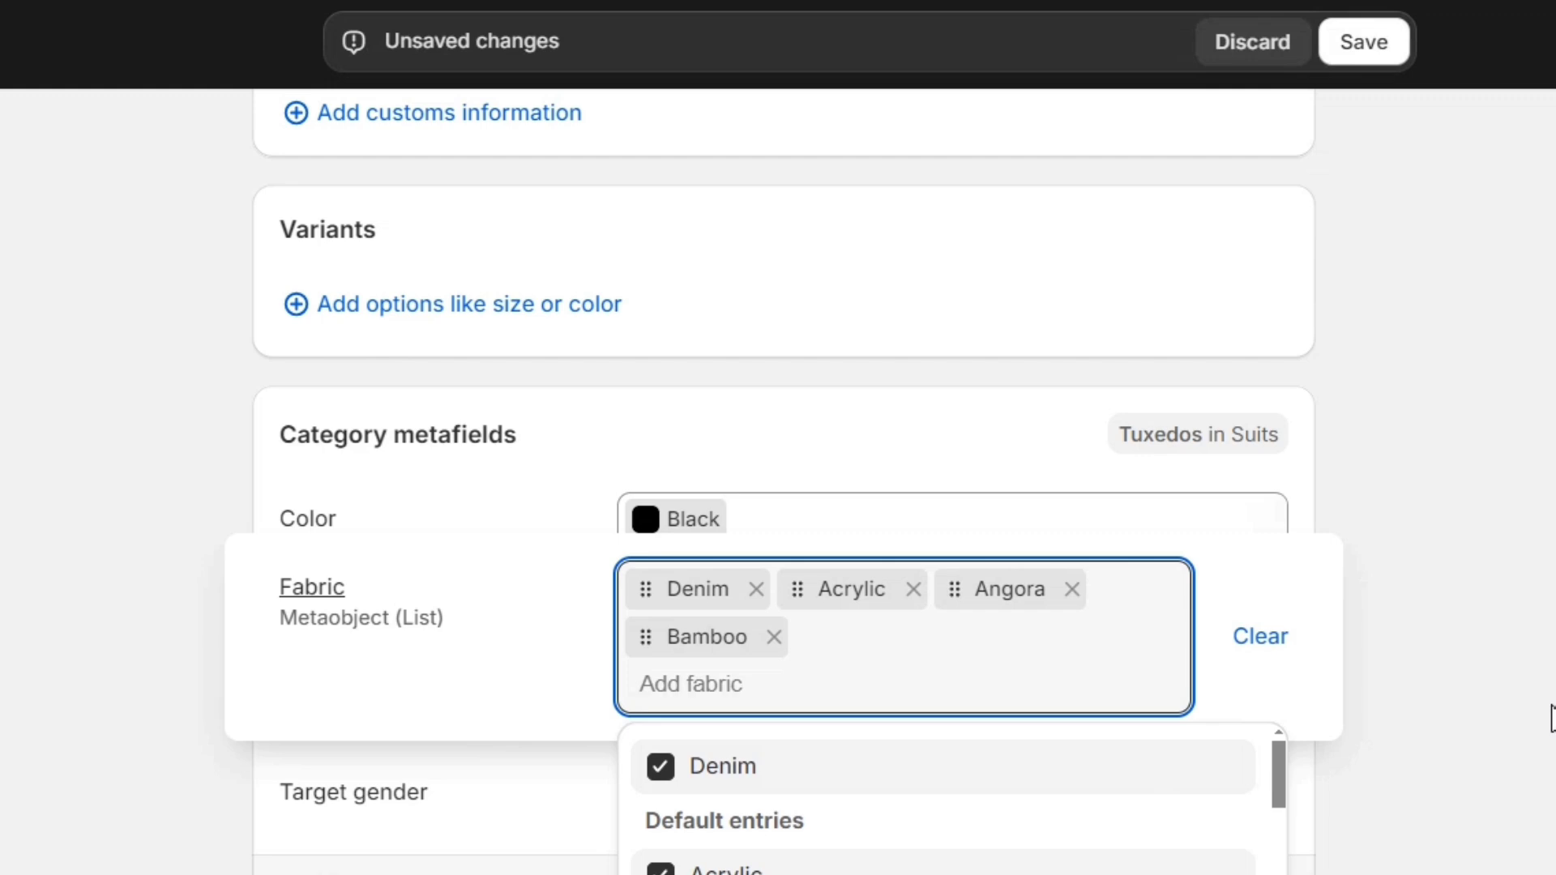
{"action": "left_click", "coordinate": [1549, 372]}
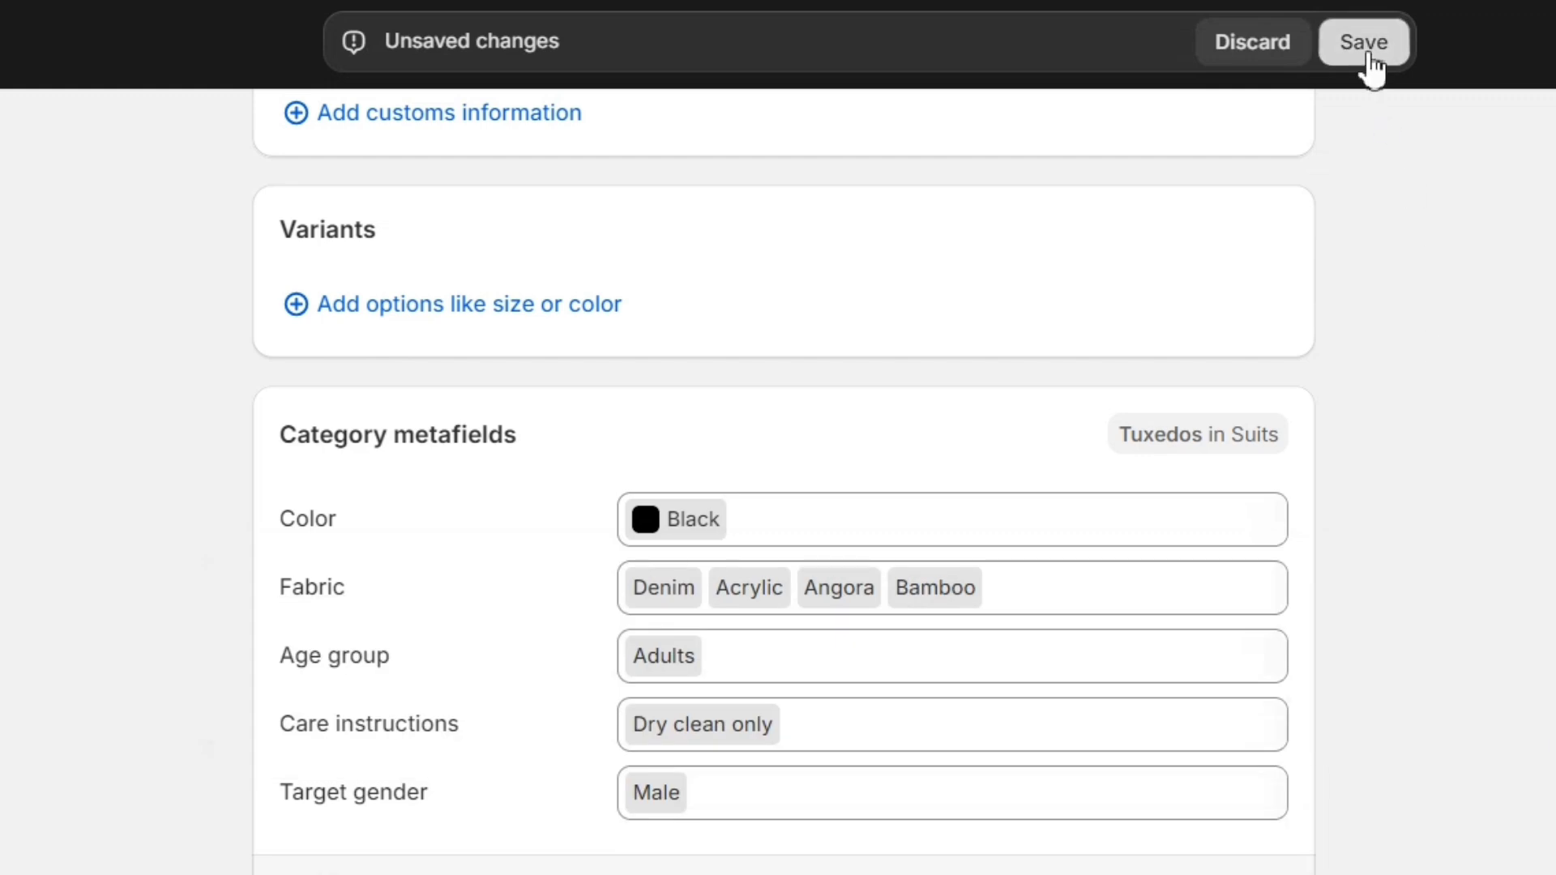
{"action": "left_click", "coordinate": [1365, 42]}
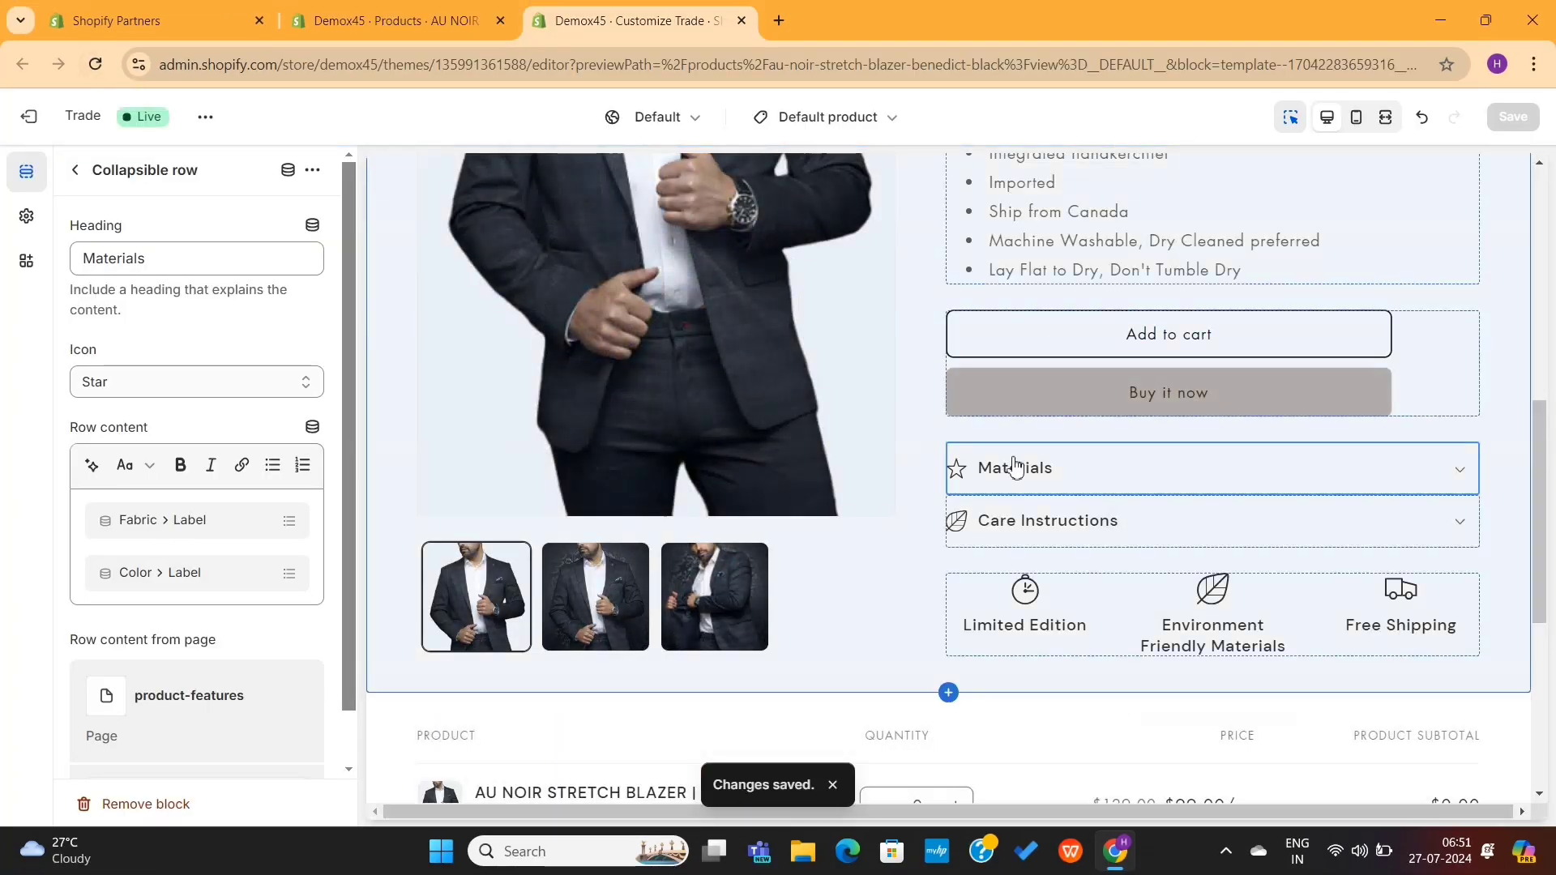
{"action": "left_click", "coordinate": [1086, 482]}
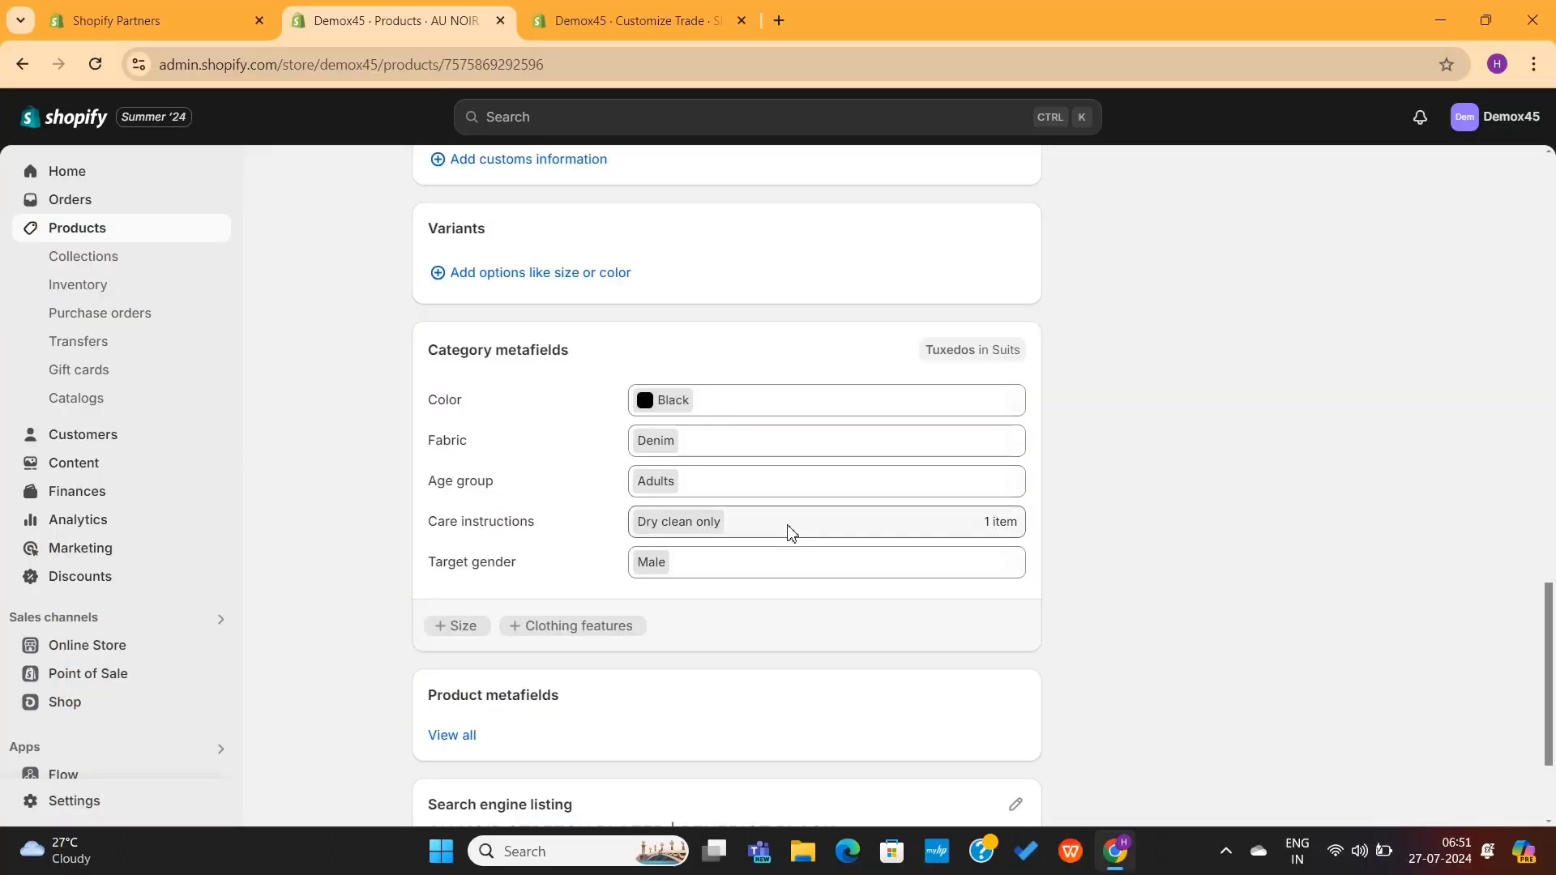
Step: Review the care instructions options, then check the Care Instructions row in the theme editor
{"action": "left_click", "coordinate": [791, 534]}
{"action": "left_click", "coordinate": [1143, 571]}
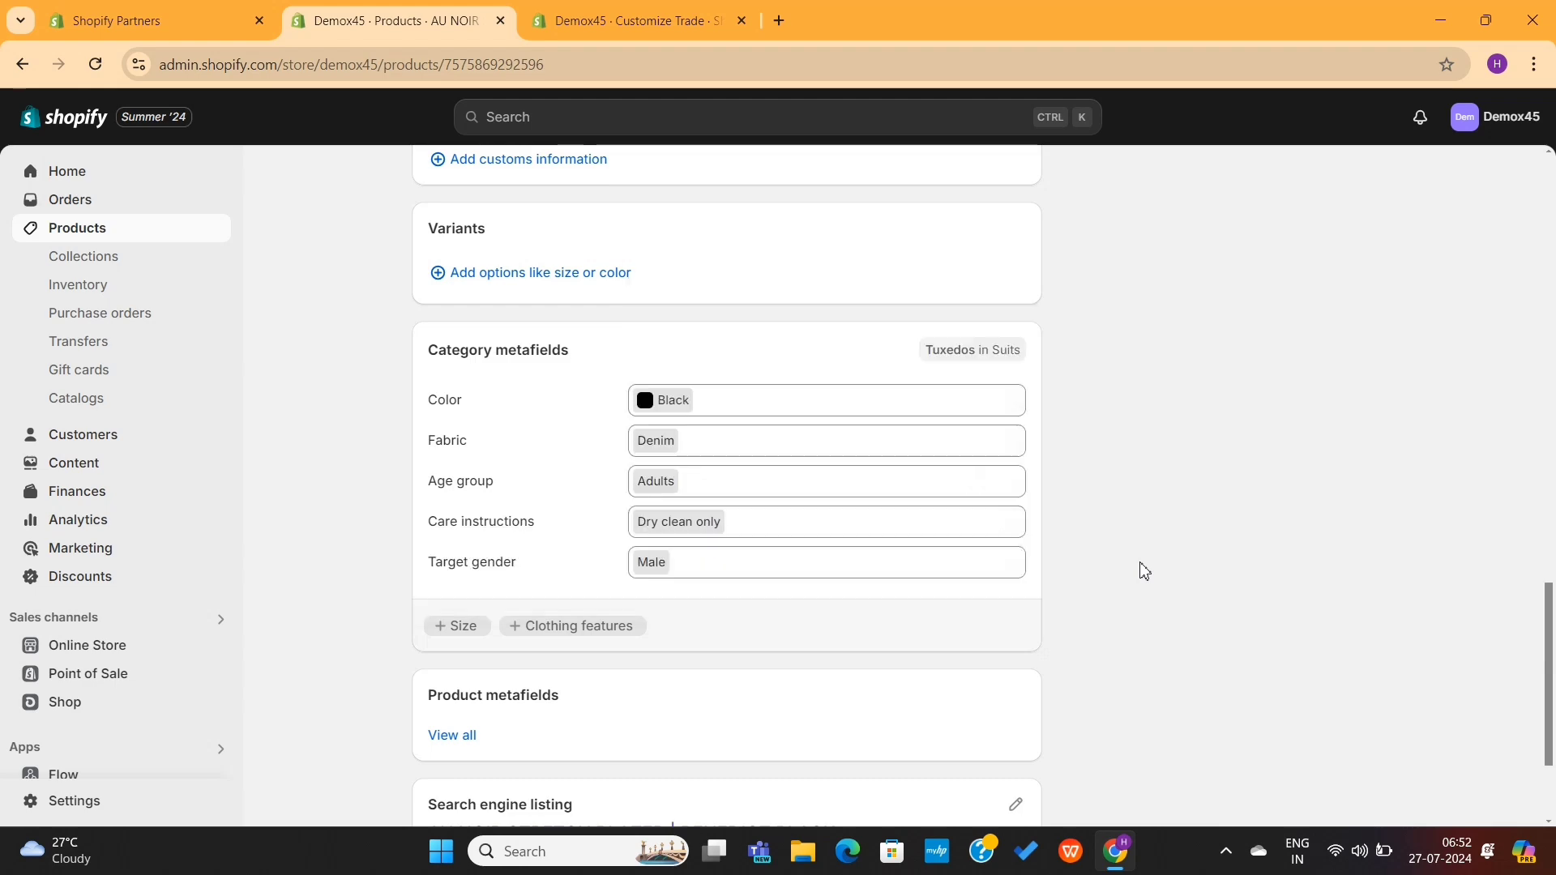
{"action": "left_click", "coordinate": [658, 32]}
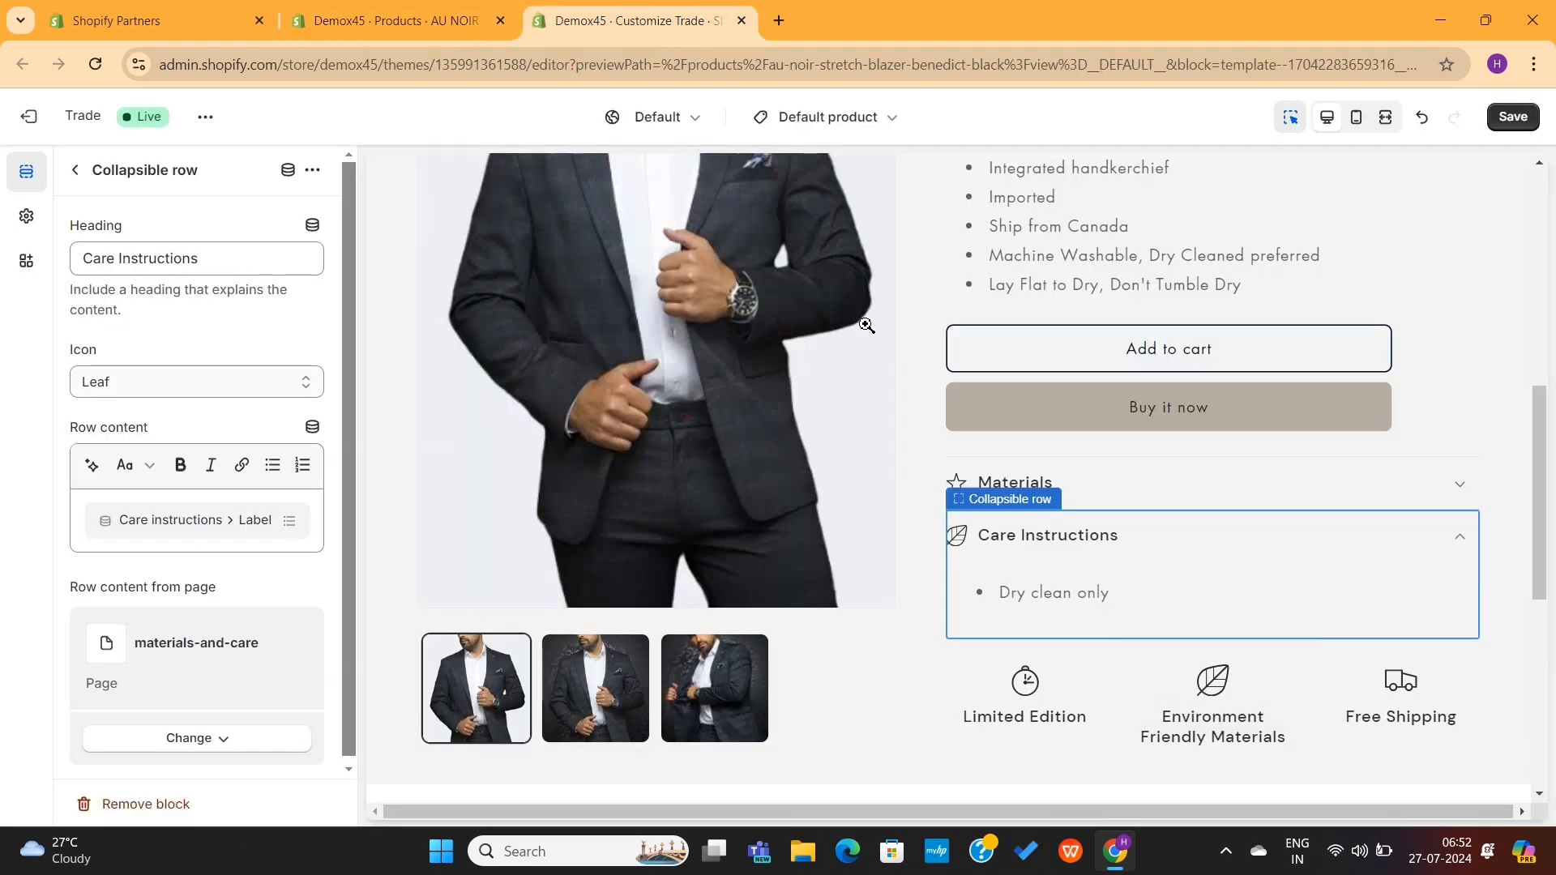
{"action": "left_click", "coordinate": [1173, 537]}
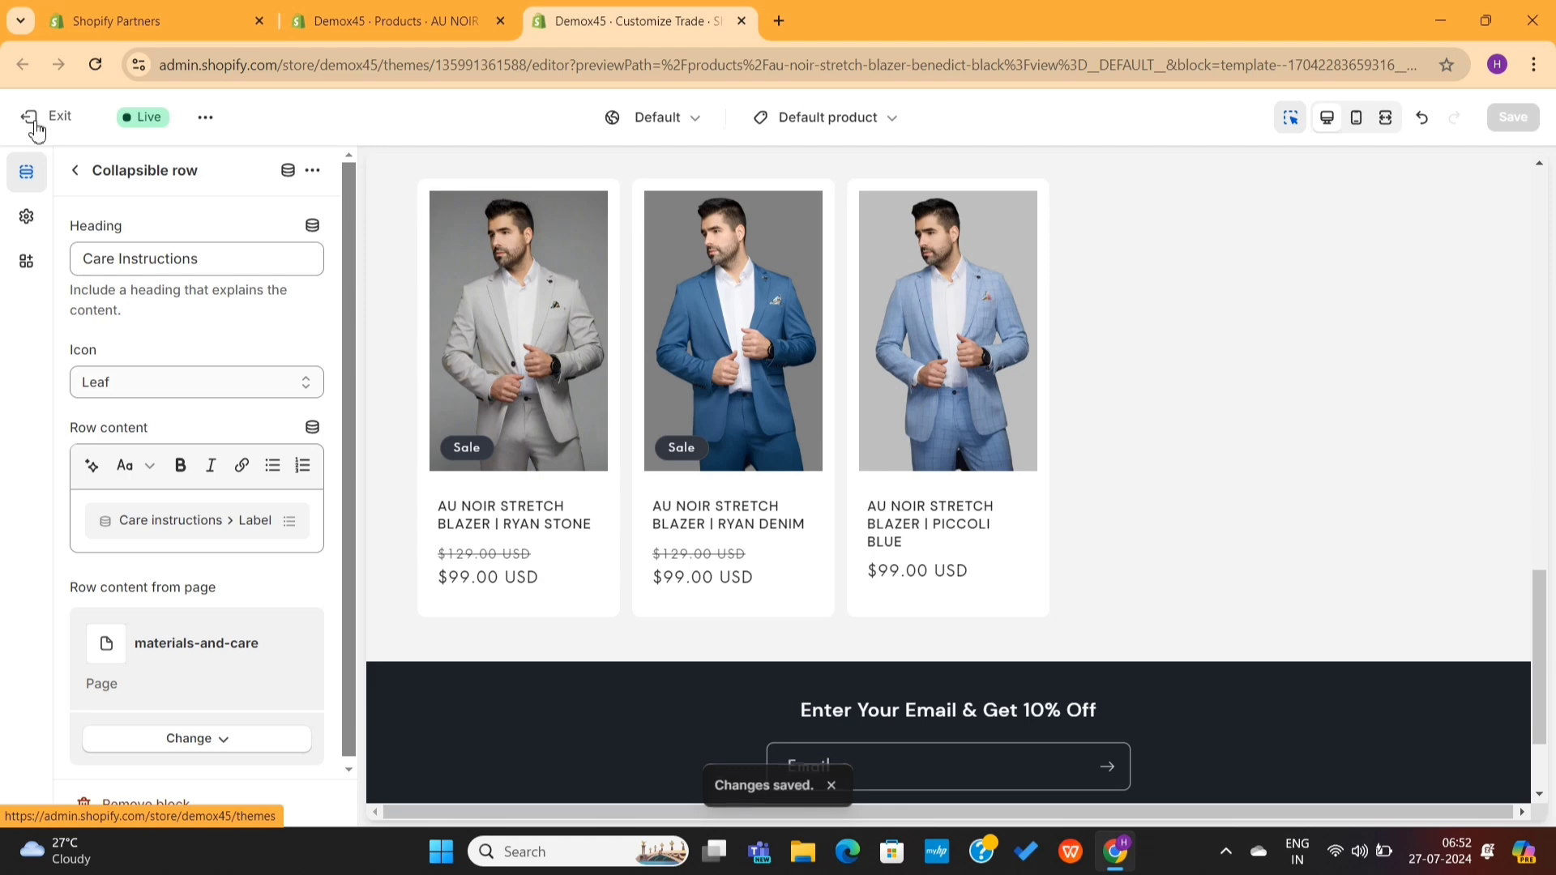
Step: Exit the theme editor and search the Shopify App Store for product review apps
{"action": "left_click", "coordinate": [35, 123]}
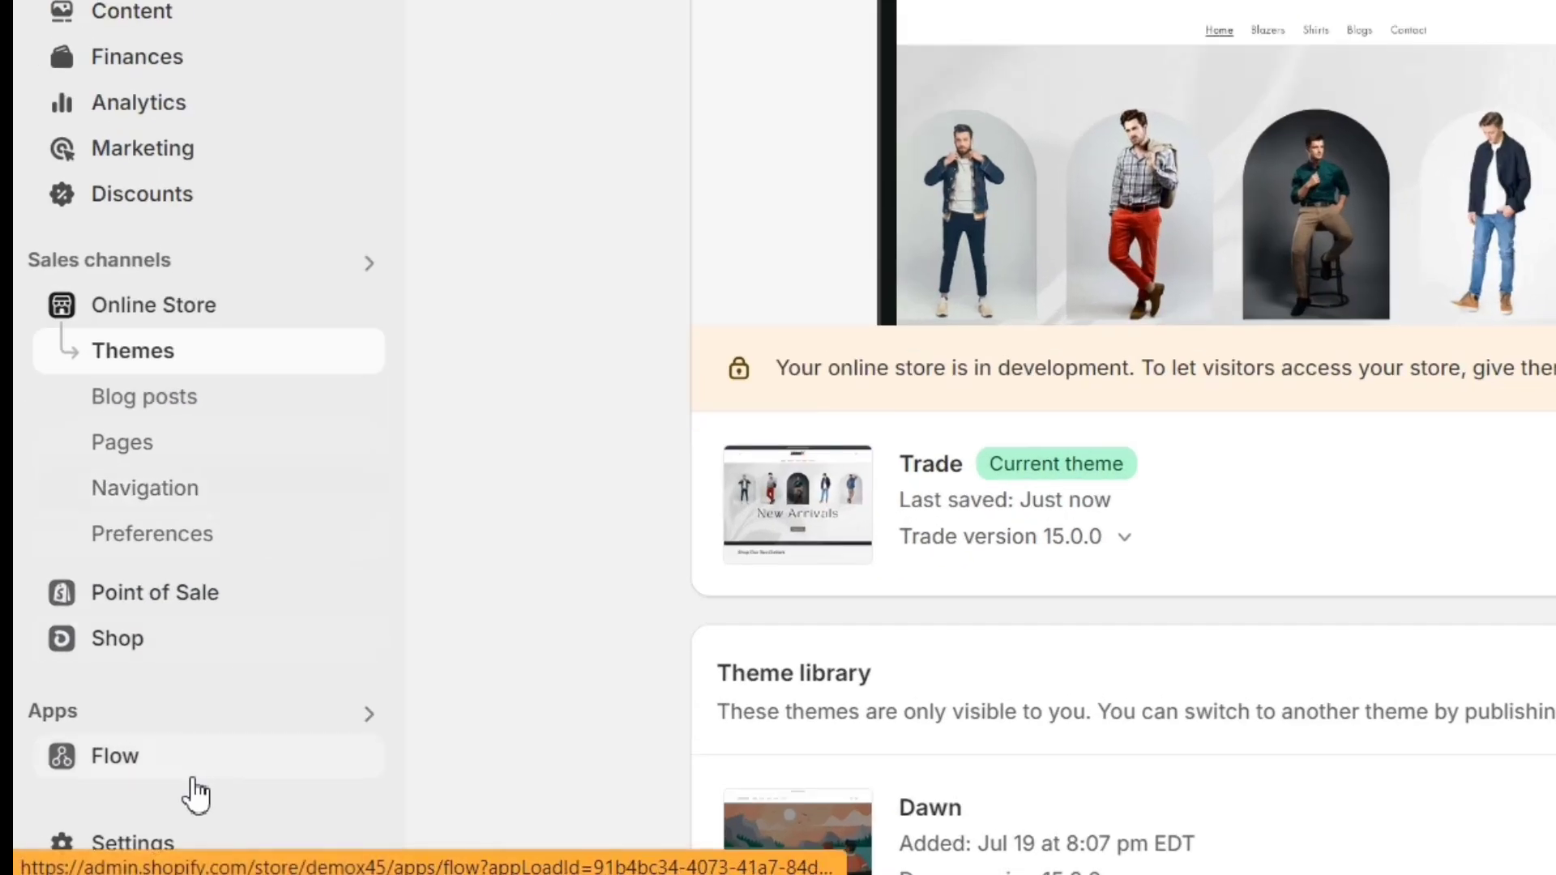
{"action": "left_click", "coordinate": [371, 711]}
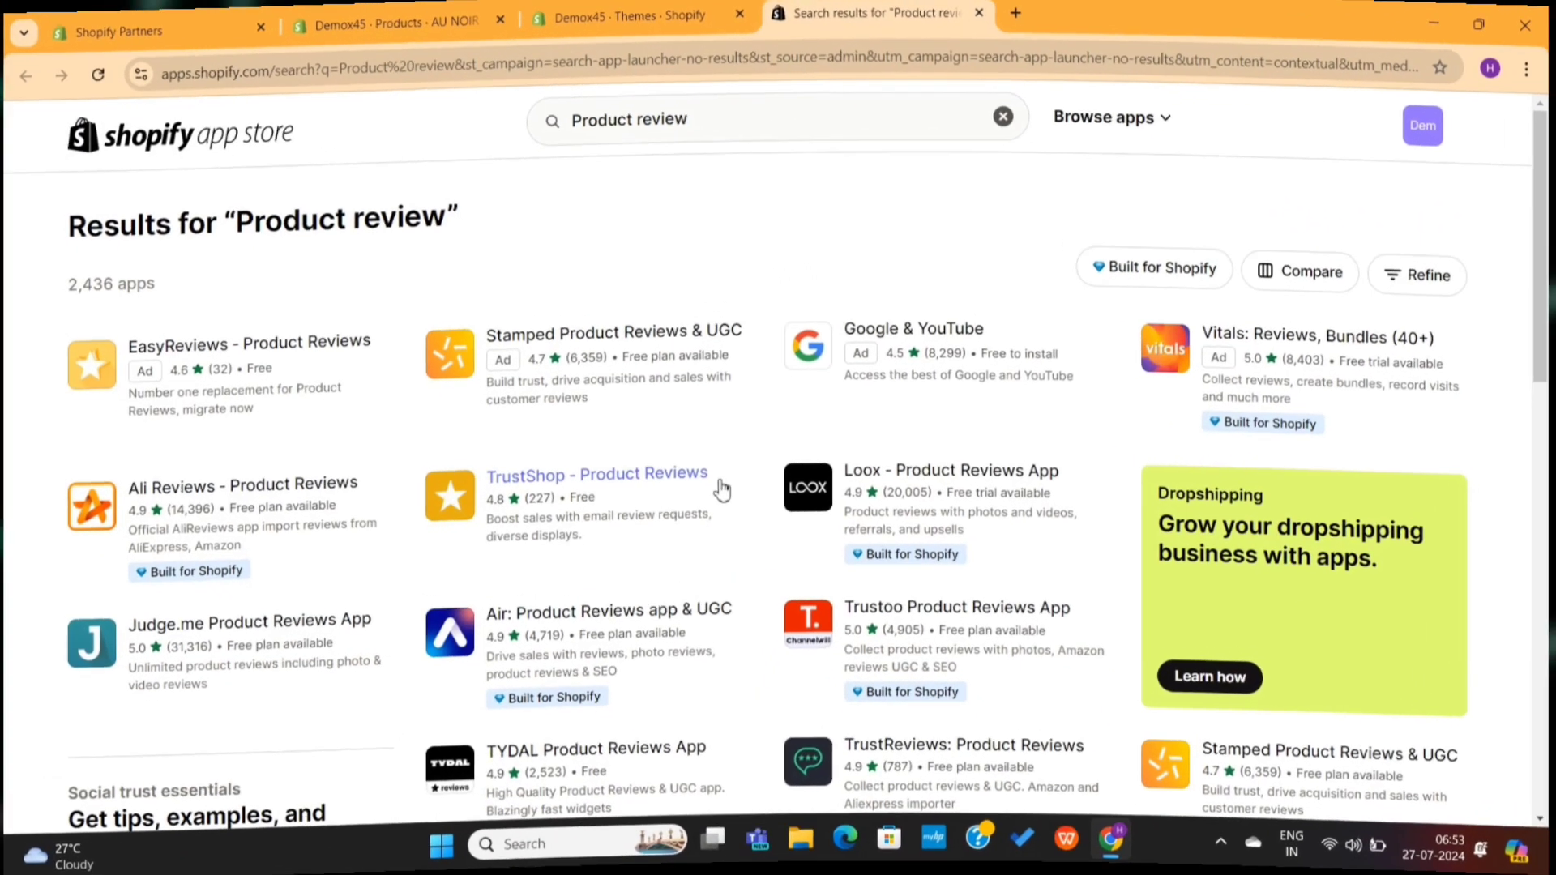
Step: Open the Judge.me Product Reviews listing and check its Free and $15/month Awesome plans
{"action": "scroll", "coordinate": [713, 608], "scroll_direction": "down", "scroll_amount": 5}
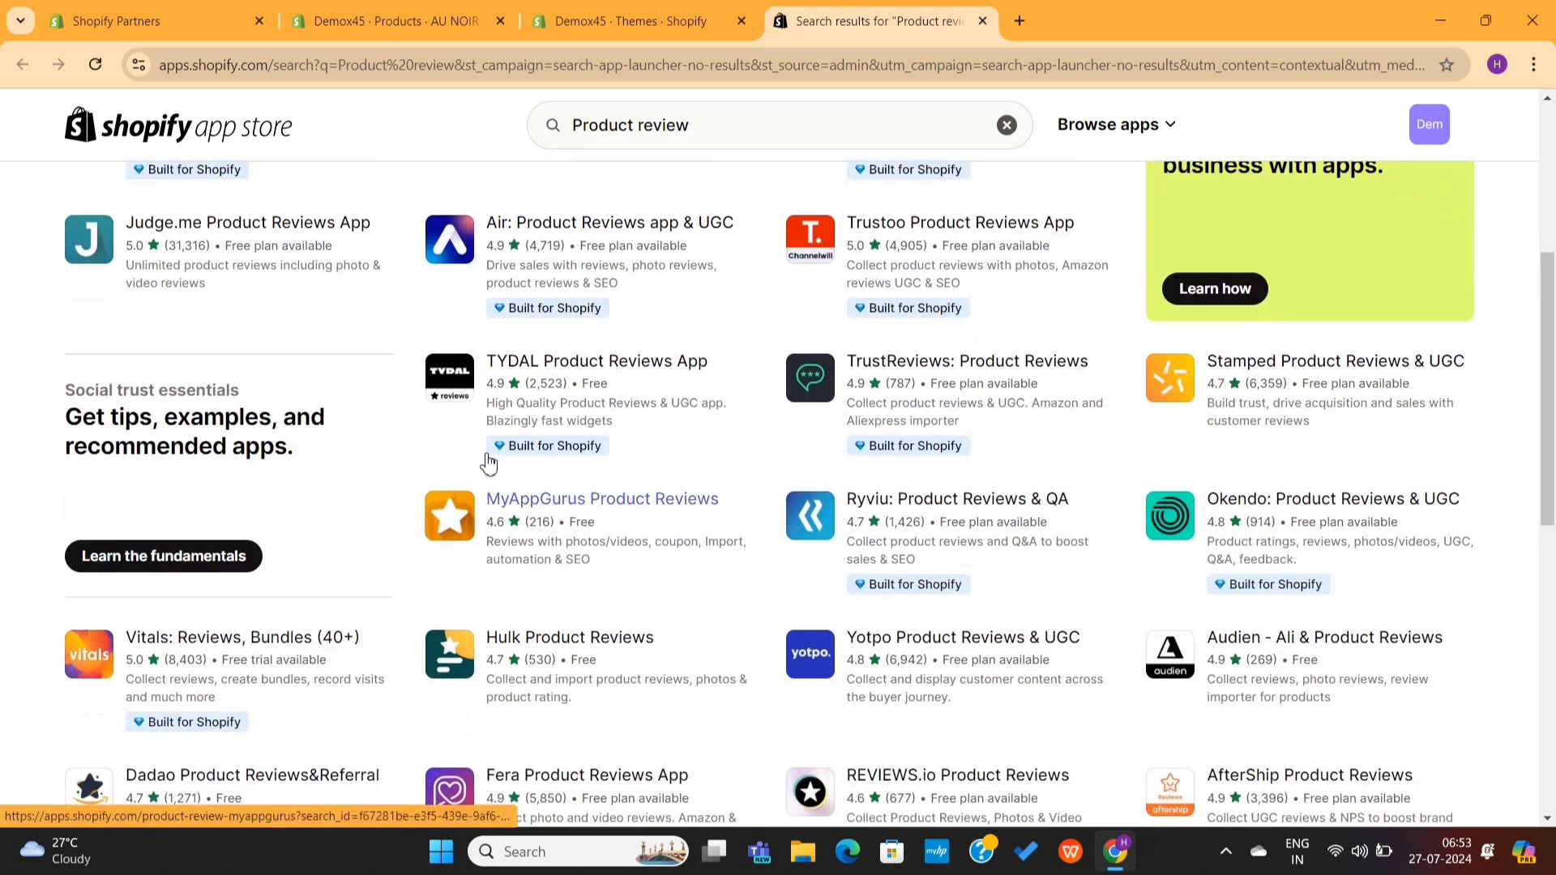
{"action": "scroll", "coordinate": [321, 369], "scroll_direction": "up", "scroll_amount": 2}
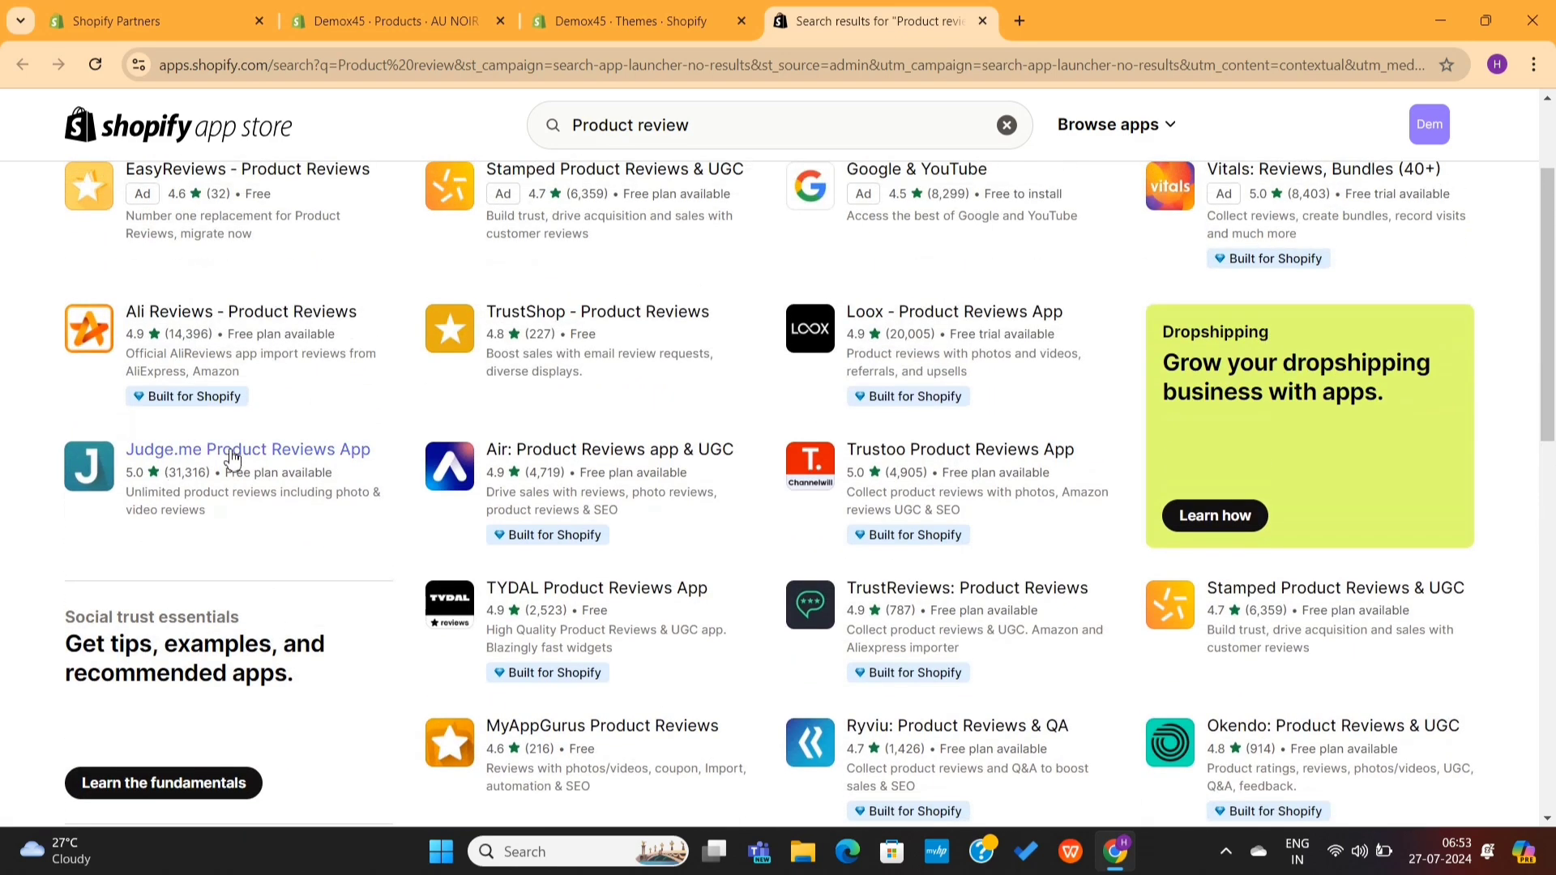
{"action": "left_click", "coordinate": [233, 455]}
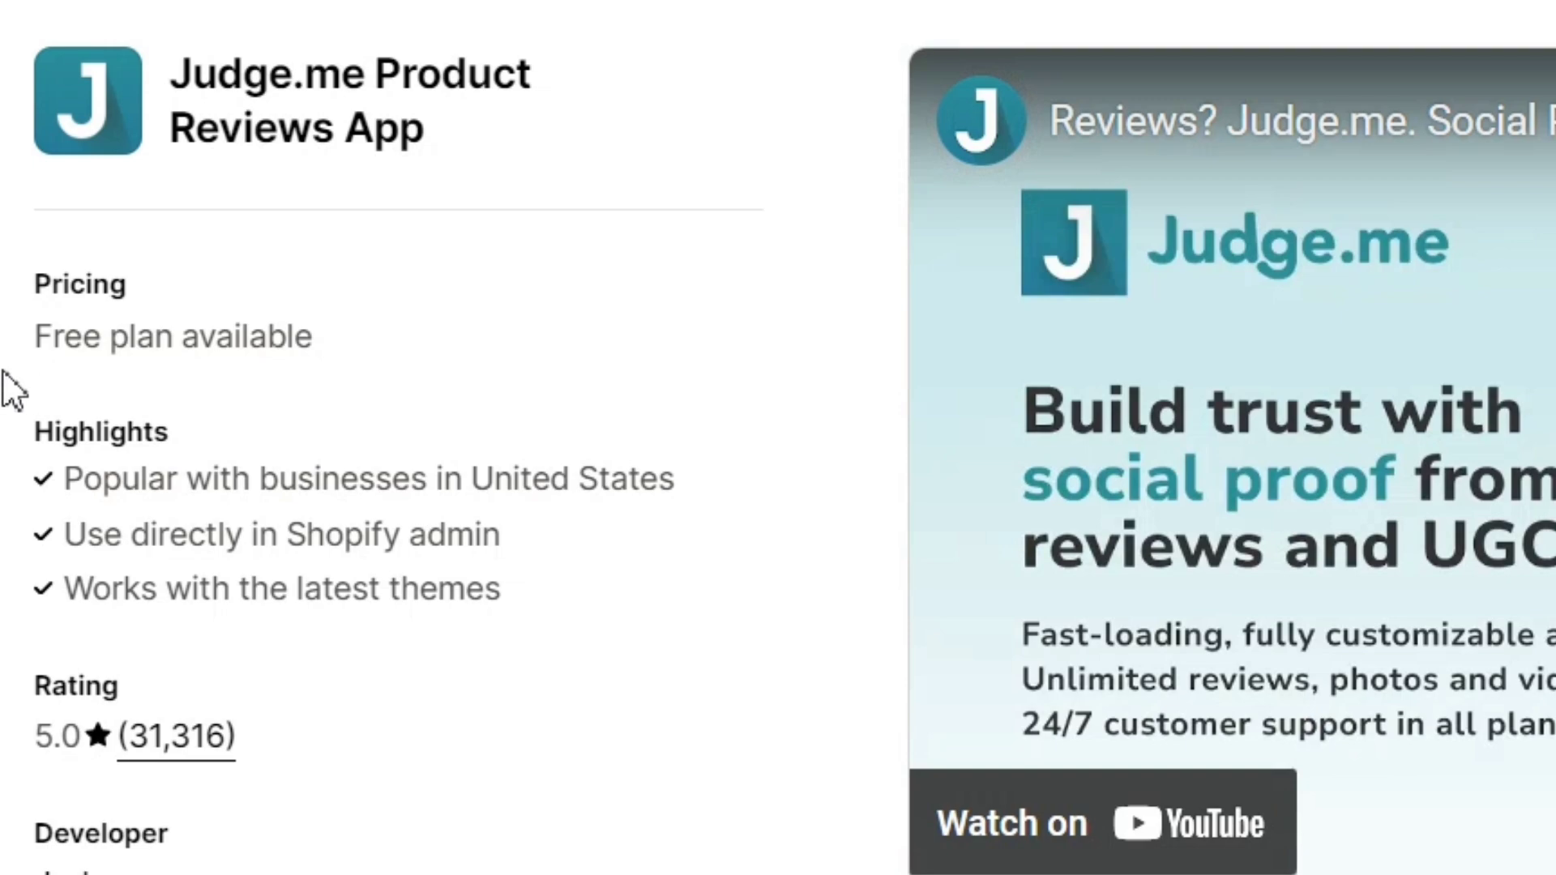
{"action": "left_click_drag", "start_coordinate": [32, 336], "coordinate": [334, 358]}
{"action": "left_click", "coordinate": [397, 377]}
{"action": "scroll", "coordinate": [234, 358], "scroll_direction": "down", "scroll_amount": 8}
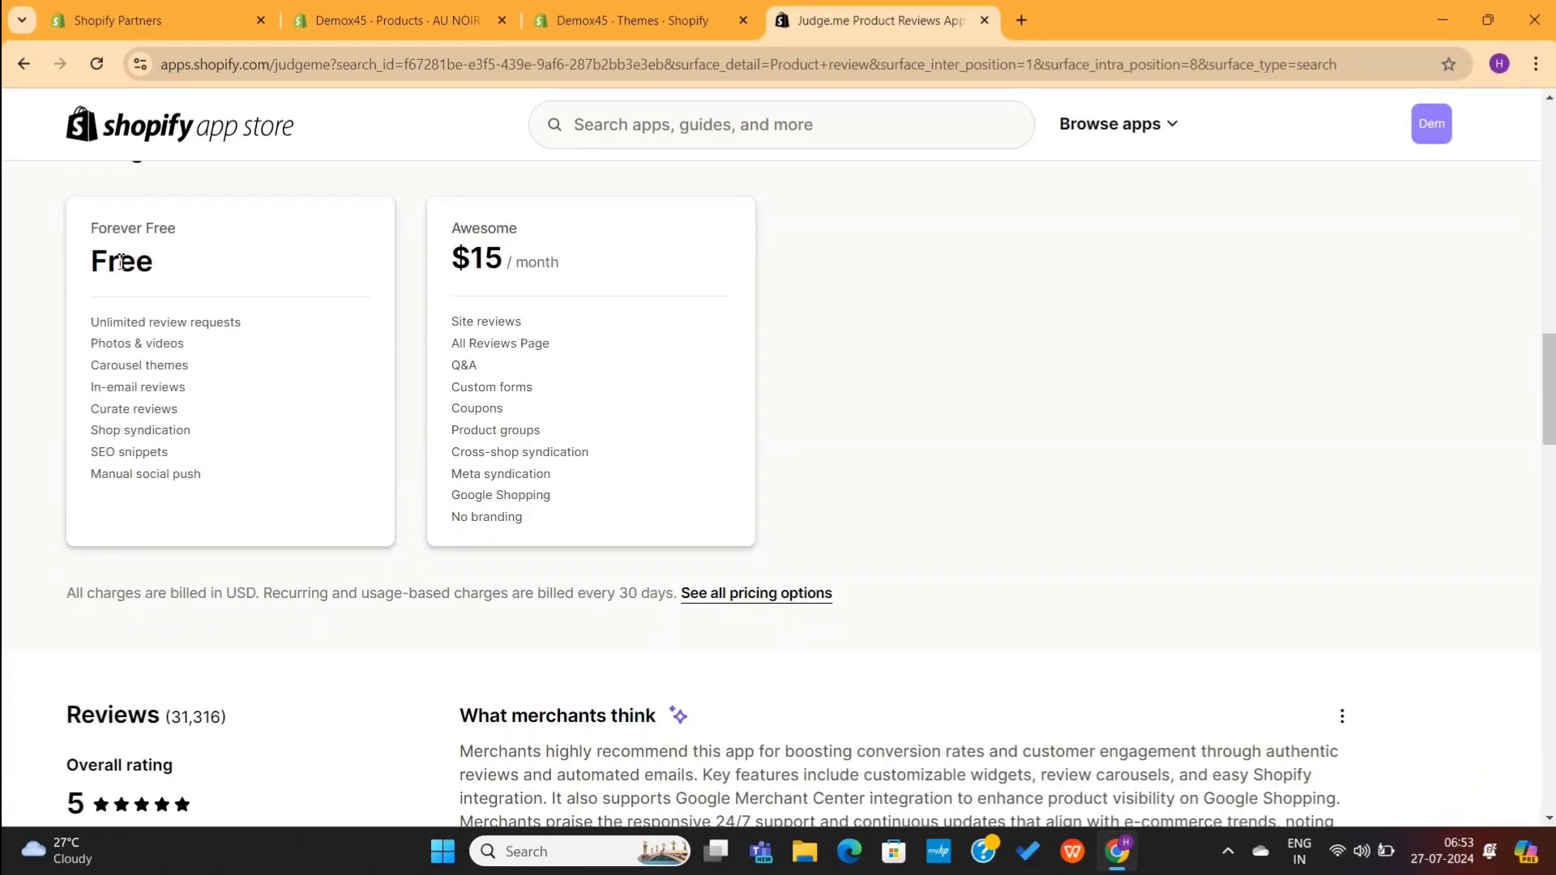
{"action": "left_click", "coordinate": [202, 256]}
{"action": "scroll", "coordinate": [204, 257], "scroll_direction": "up", "scroll_amount": 8}
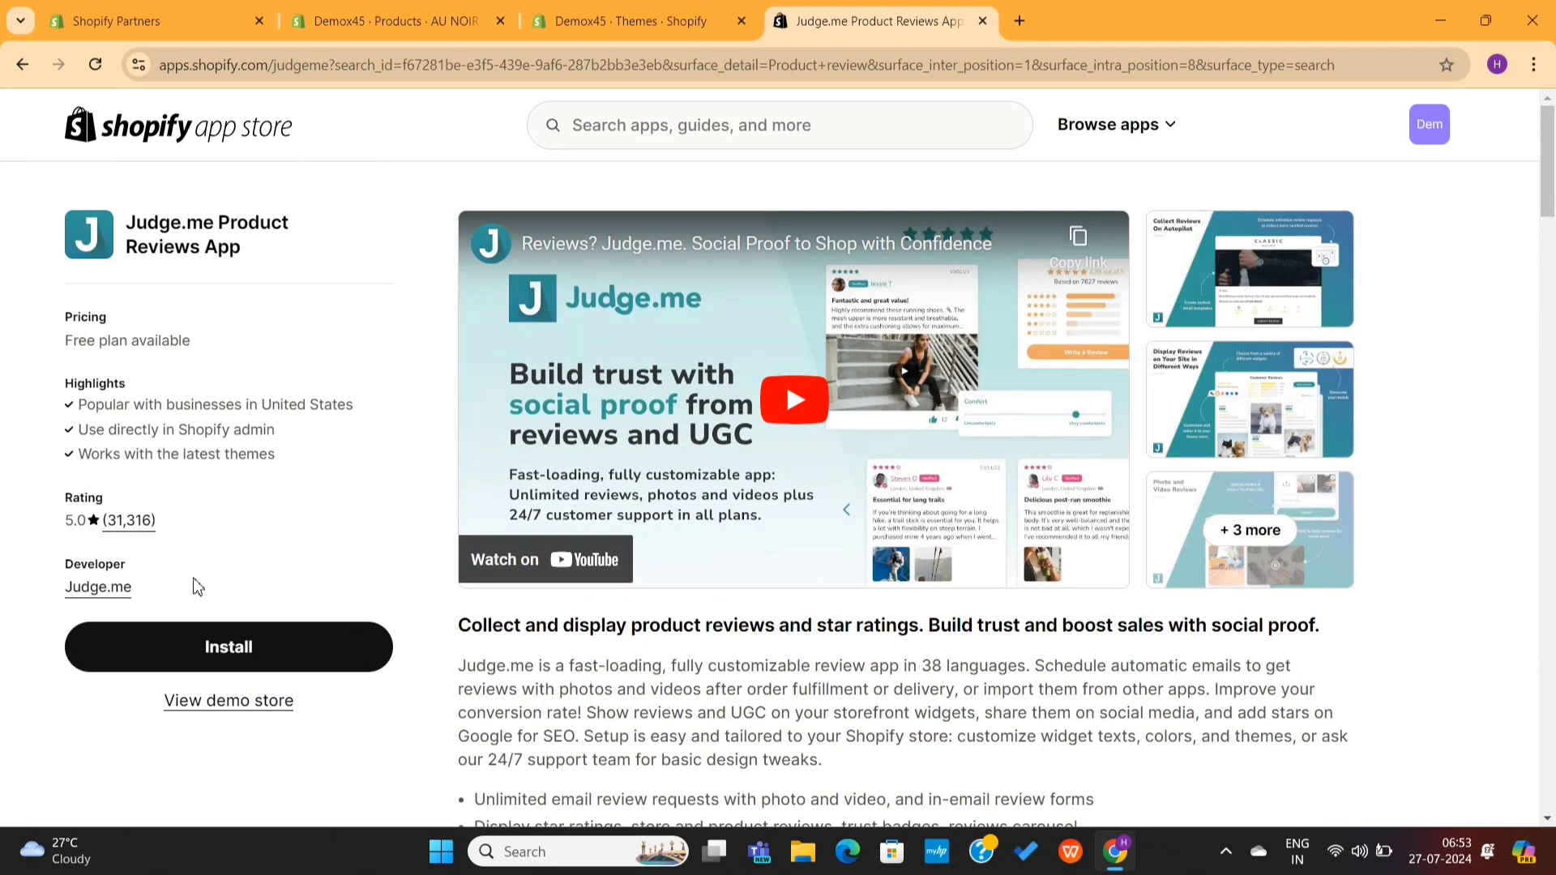
Step: Browse the demo store's backpack page and its 4.53-star reviews, then close the demo tab
{"action": "left_click", "coordinate": [231, 702]}
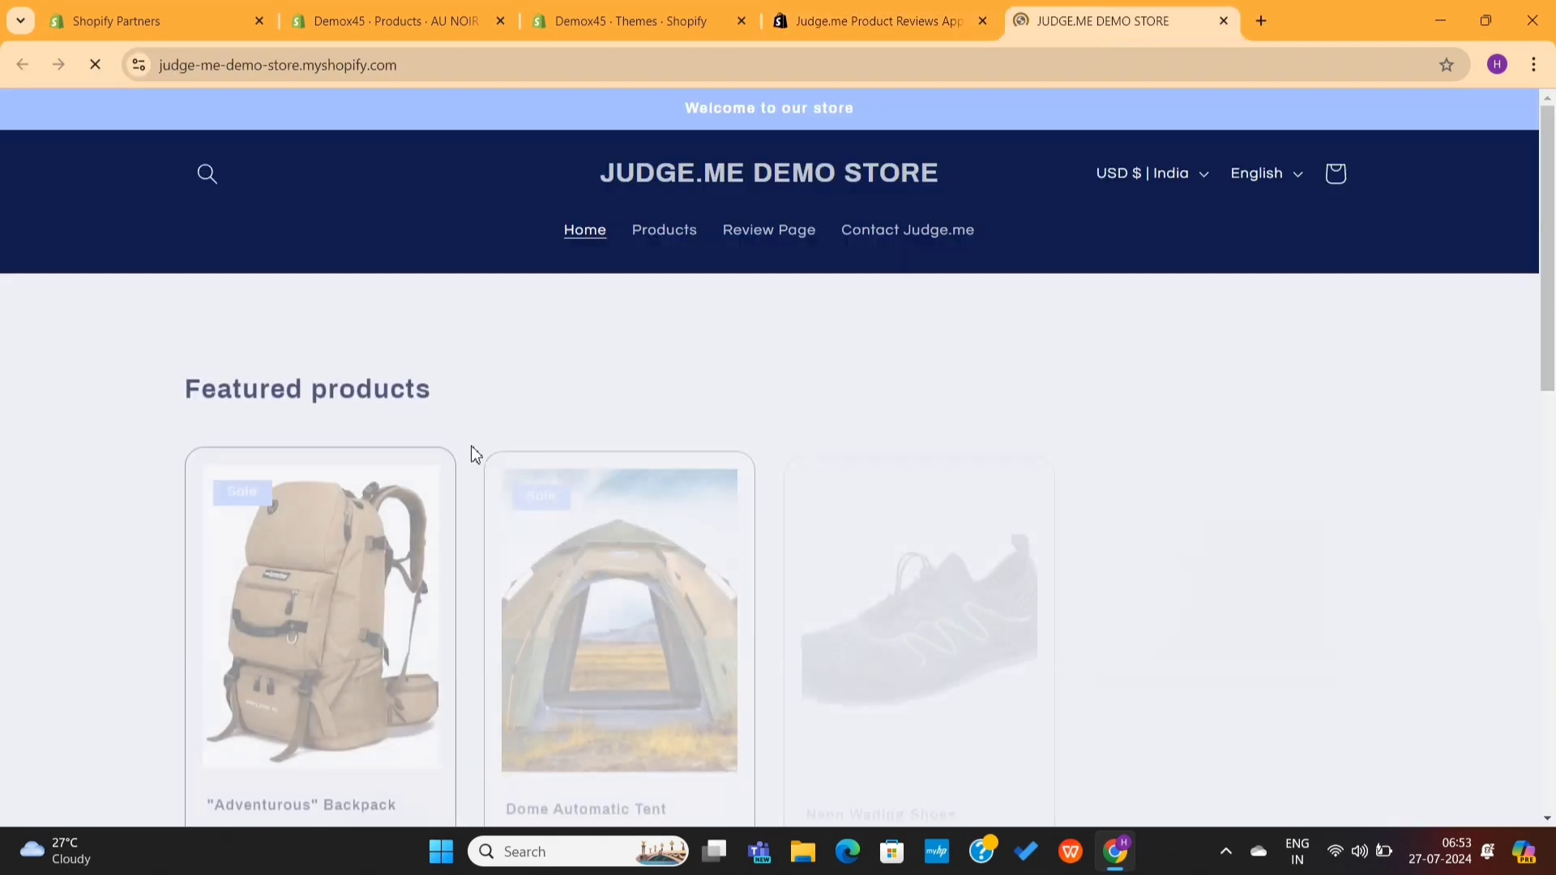
{"action": "scroll", "coordinate": [710, 349], "scroll_direction": "down", "scroll_amount": 5}
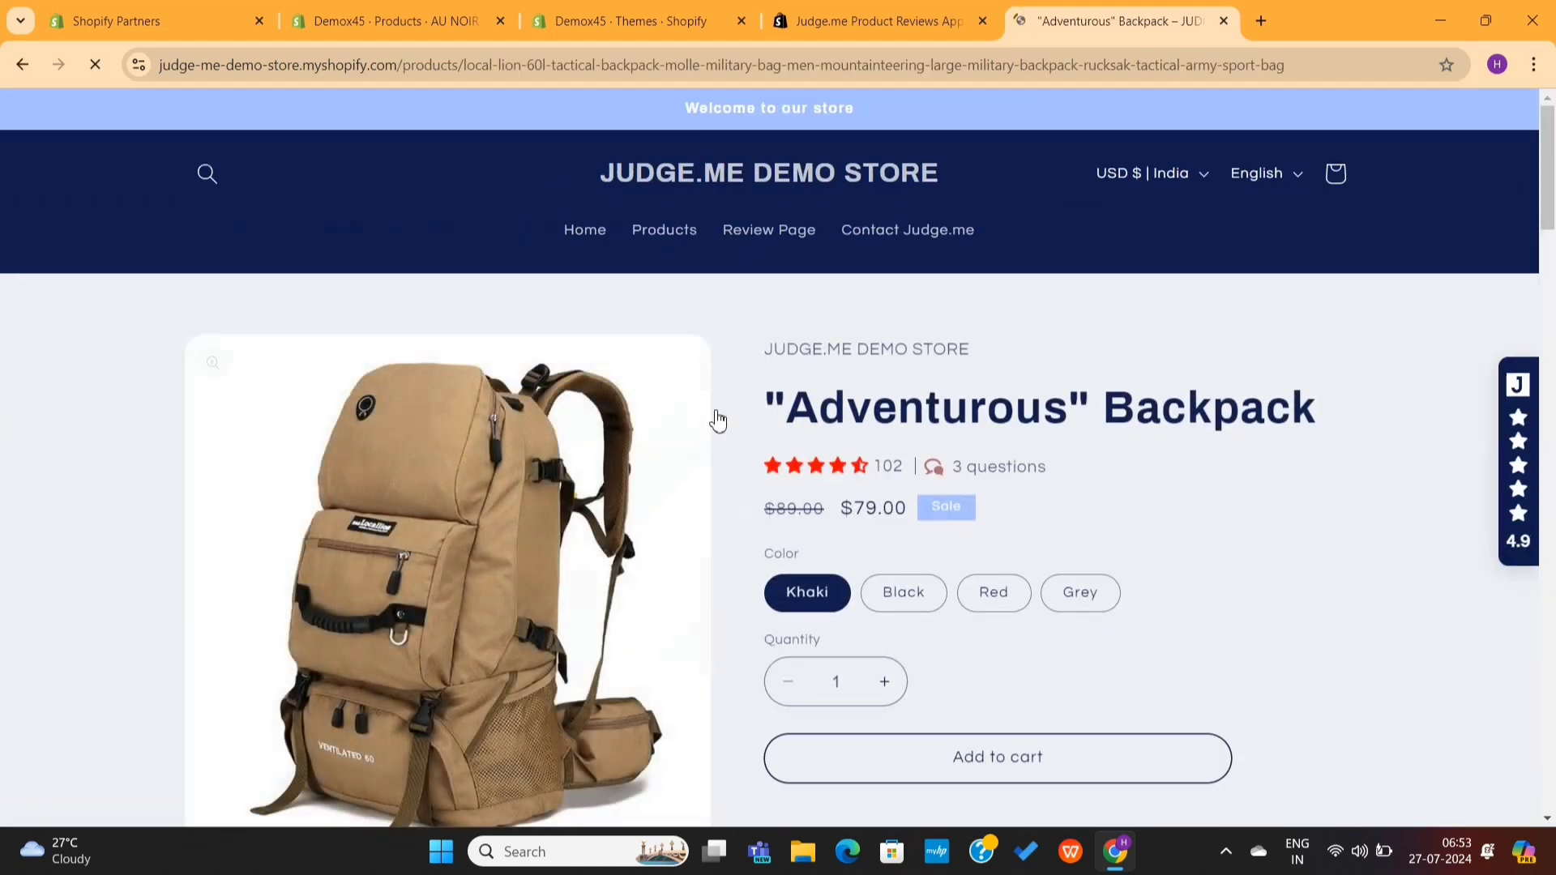
{"action": "scroll", "coordinate": [712, 421], "scroll_direction": "down", "scroll_amount": 4}
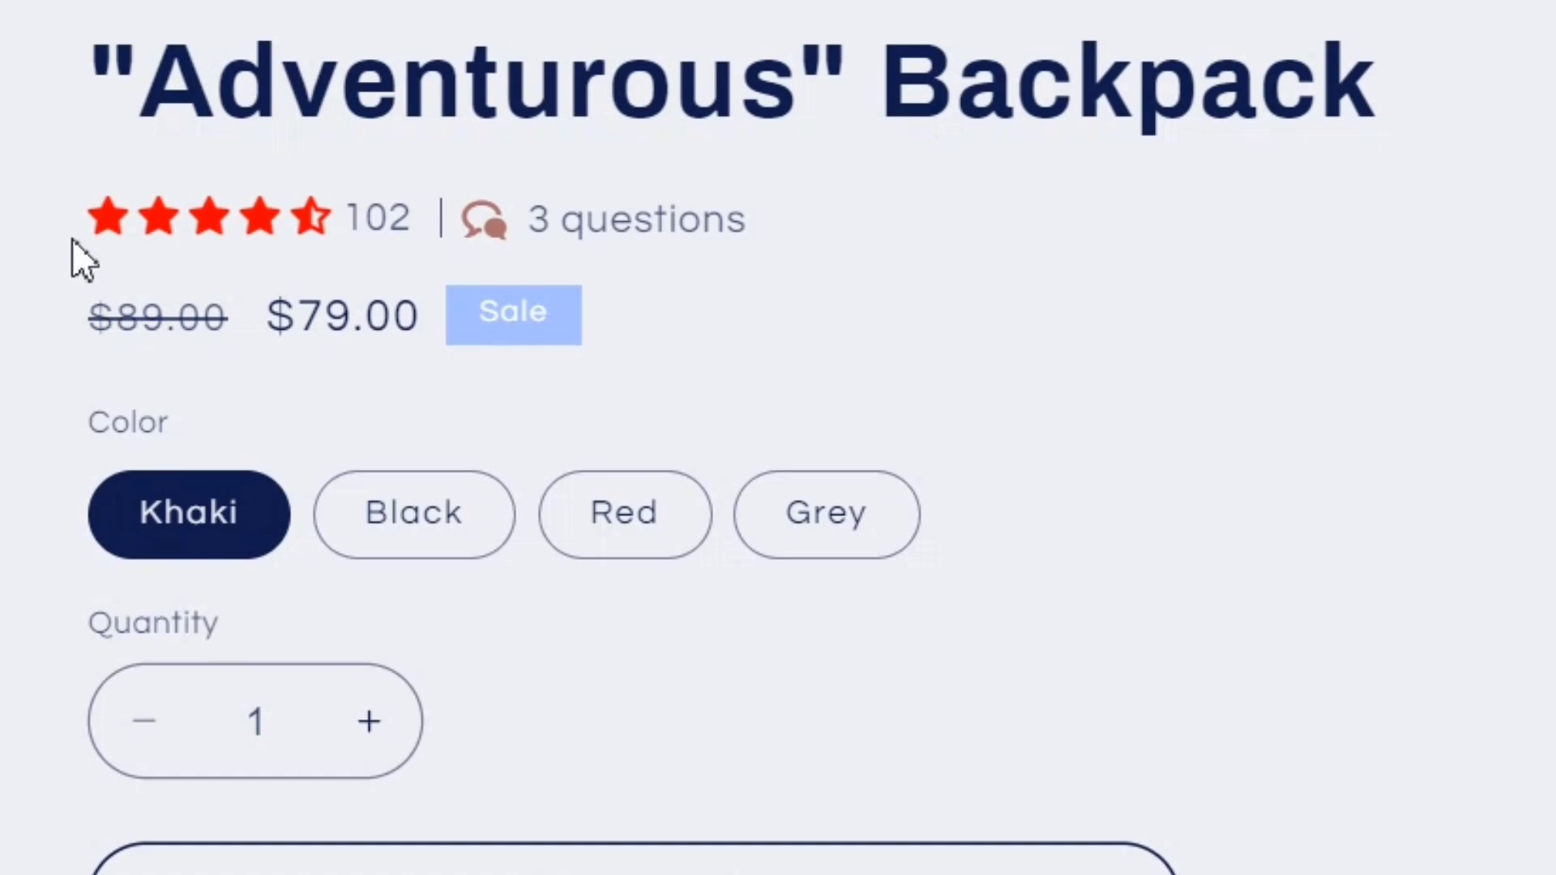
{"action": "left_click_drag", "start_coordinate": [55, 222], "coordinate": [119, 212]}
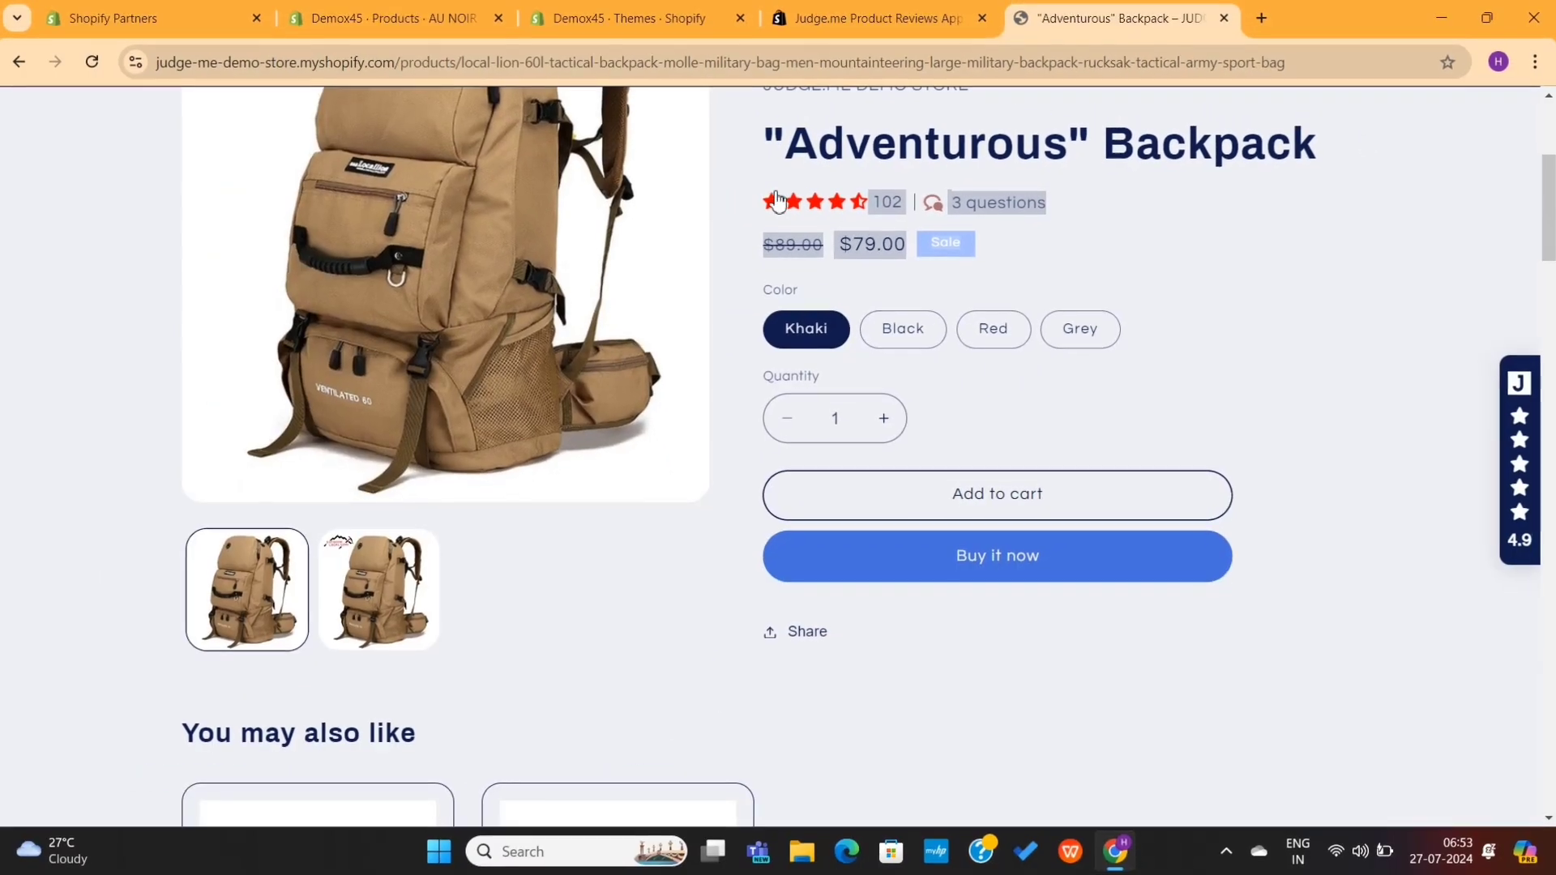
{"action": "left_click", "coordinate": [762, 201]}
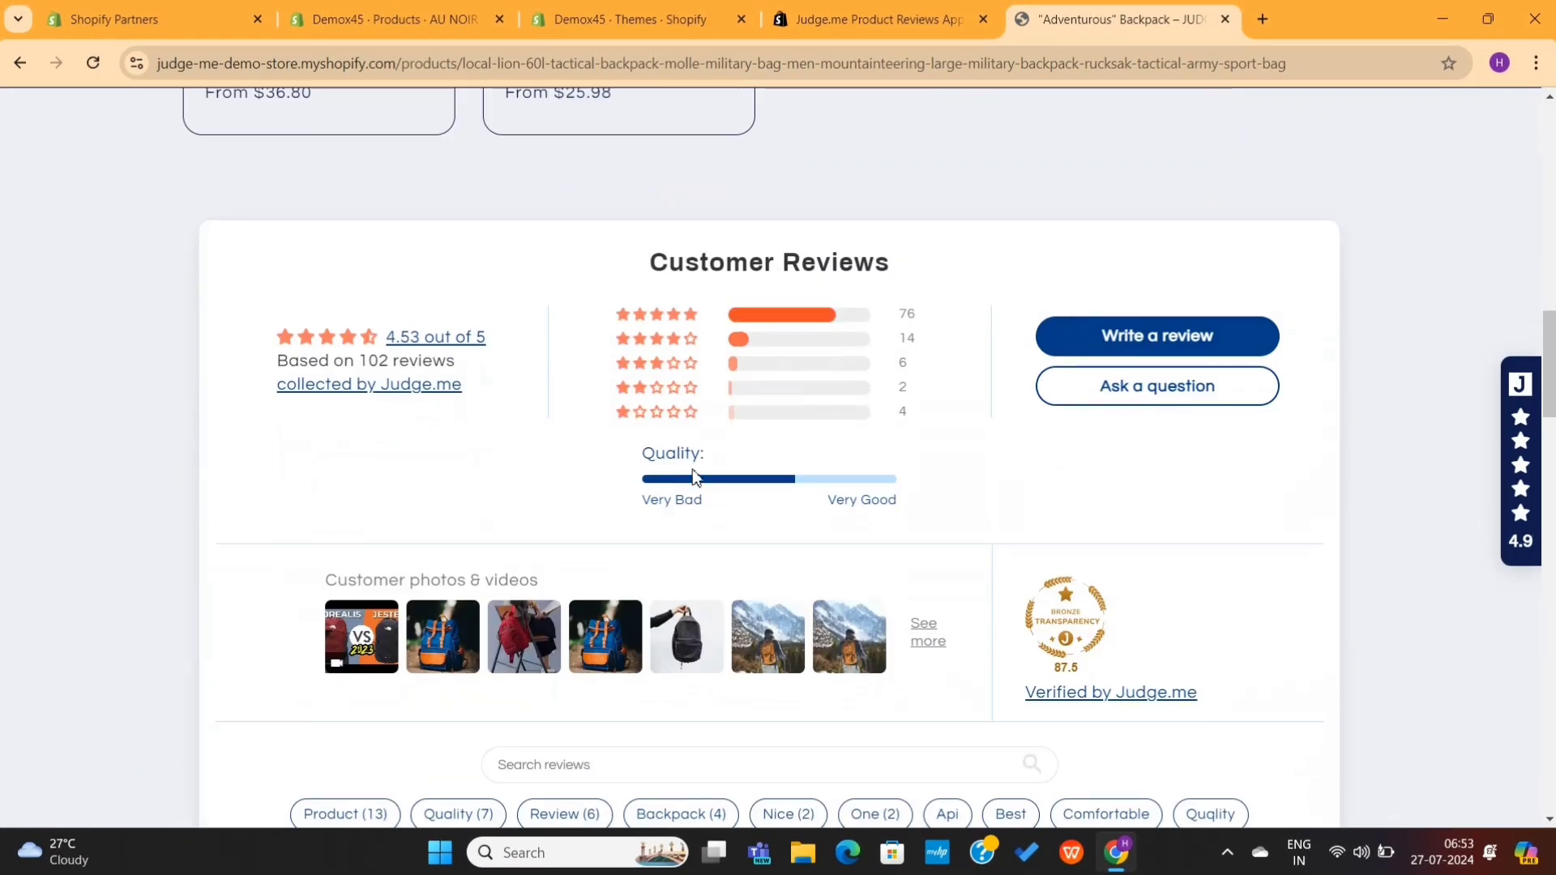
{"action": "scroll", "coordinate": [693, 476], "scroll_direction": "down", "scroll_amount": 5}
{"action": "scroll", "coordinate": [780, 535], "scroll_direction": "down", "scroll_amount": 20}
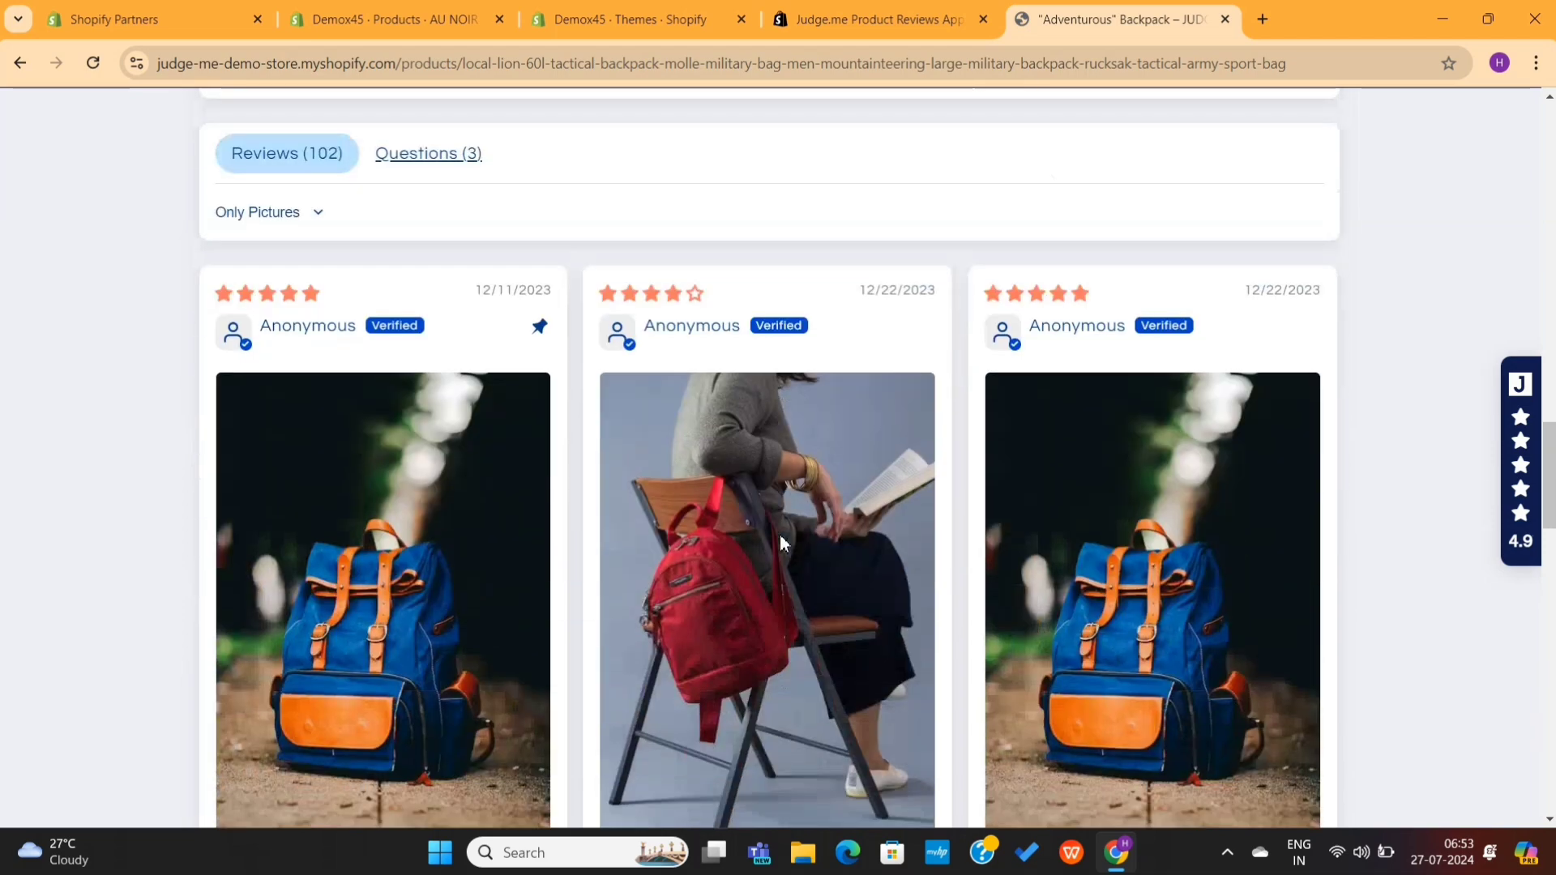
{"action": "scroll", "coordinate": [780, 535], "scroll_direction": "up", "scroll_amount": 20}
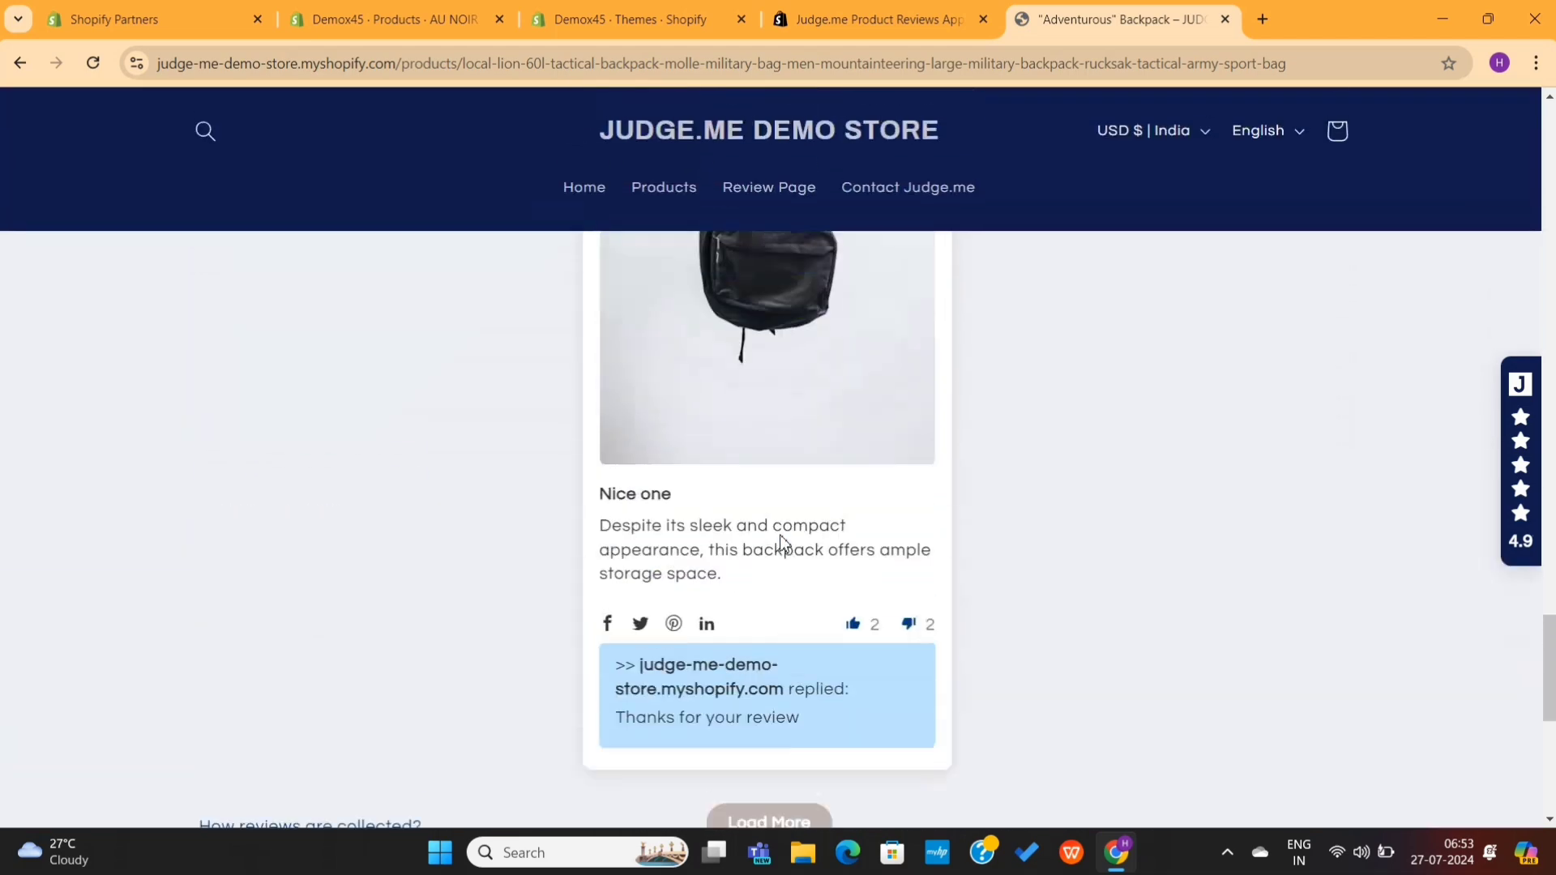
{"action": "scroll", "coordinate": [781, 543], "scroll_direction": "up", "scroll_amount": 8}
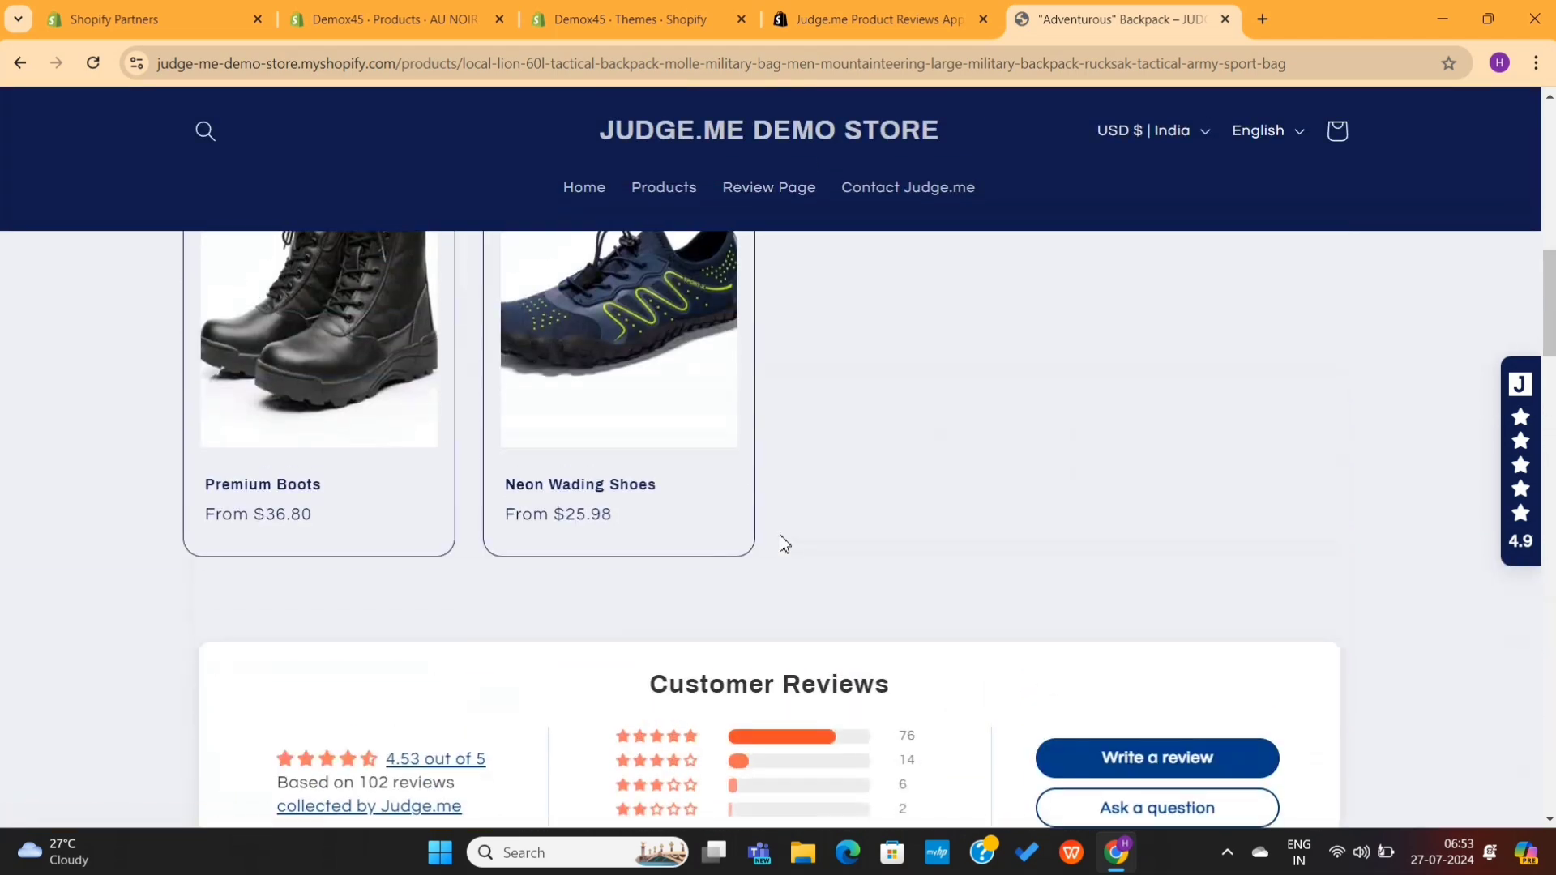
{"action": "scroll", "coordinate": [781, 539], "scroll_direction": "down", "scroll_amount": 11}
{"action": "left_click", "coordinate": [1225, 19]}
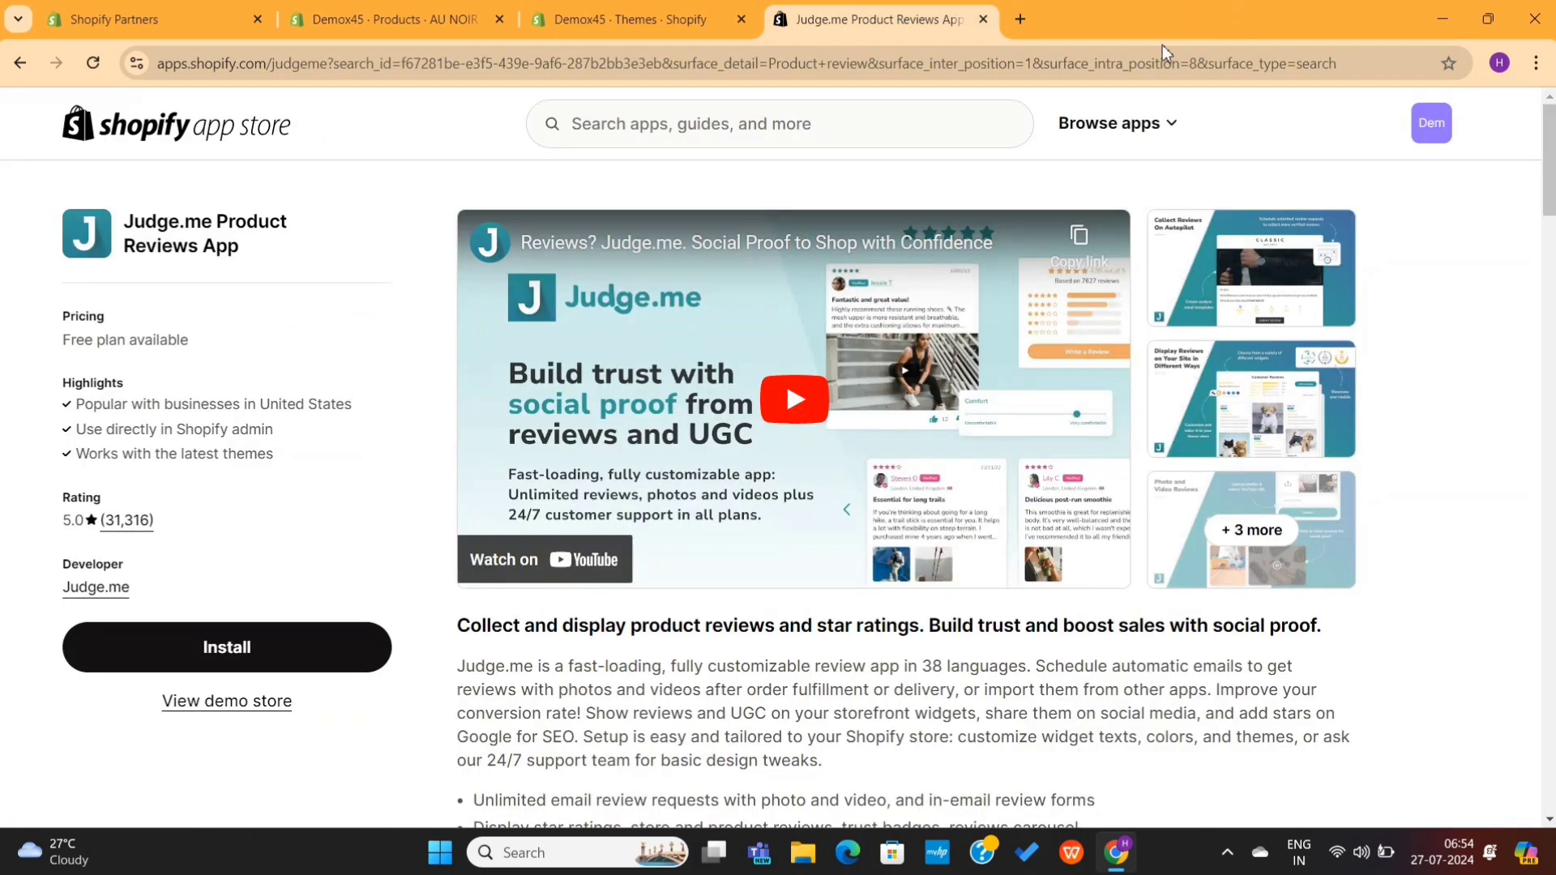
Step: Install the Judge.me Reviews app, approving its data access
{"action": "left_click", "coordinate": [292, 651]}
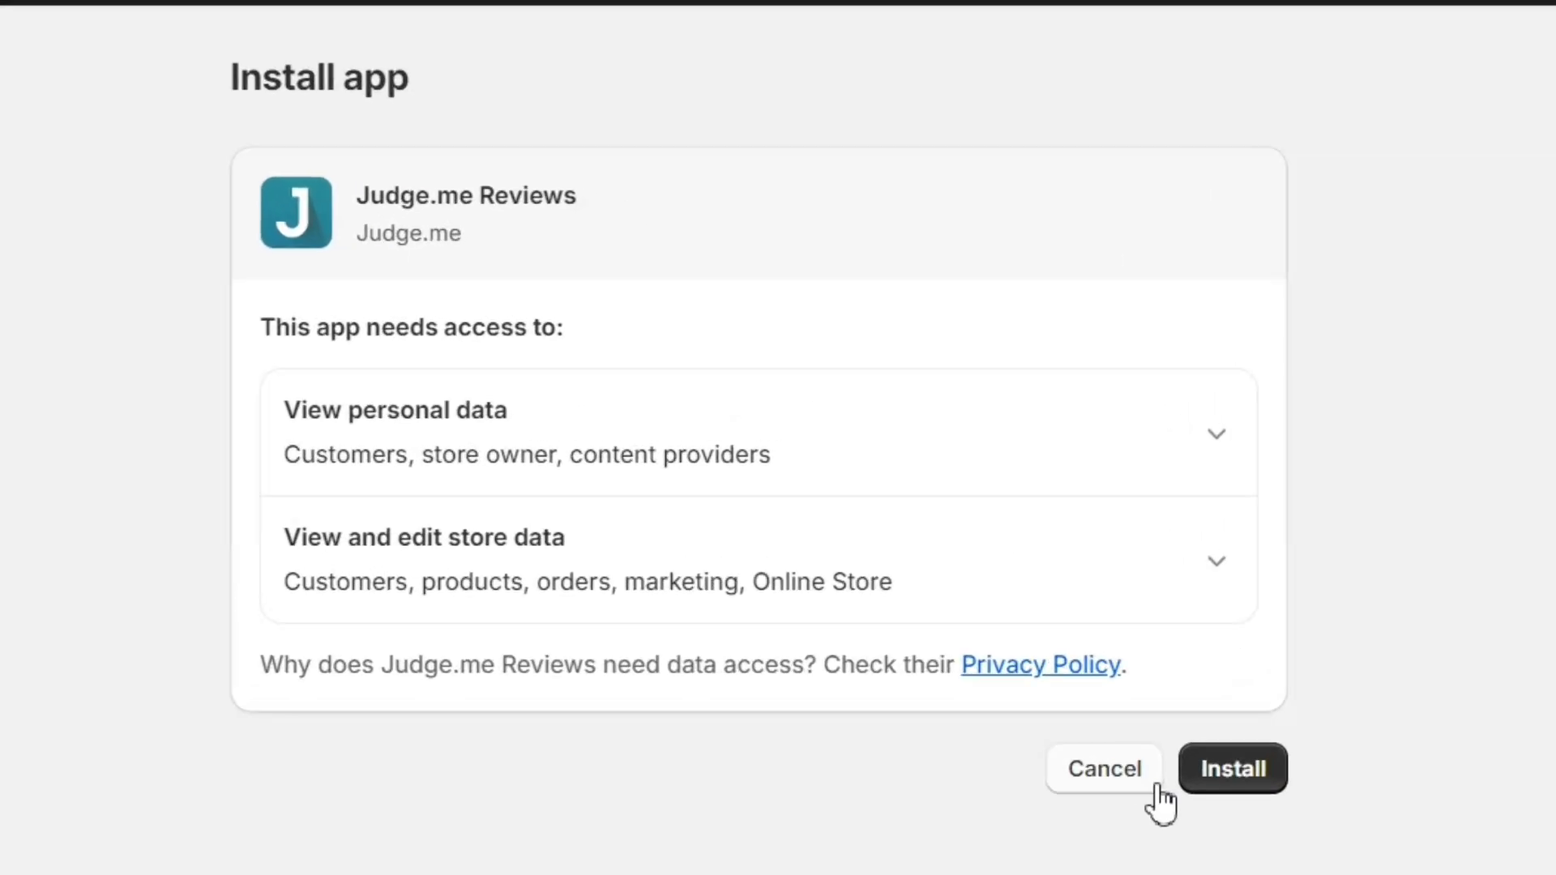
{"action": "left_click", "coordinate": [1240, 810]}
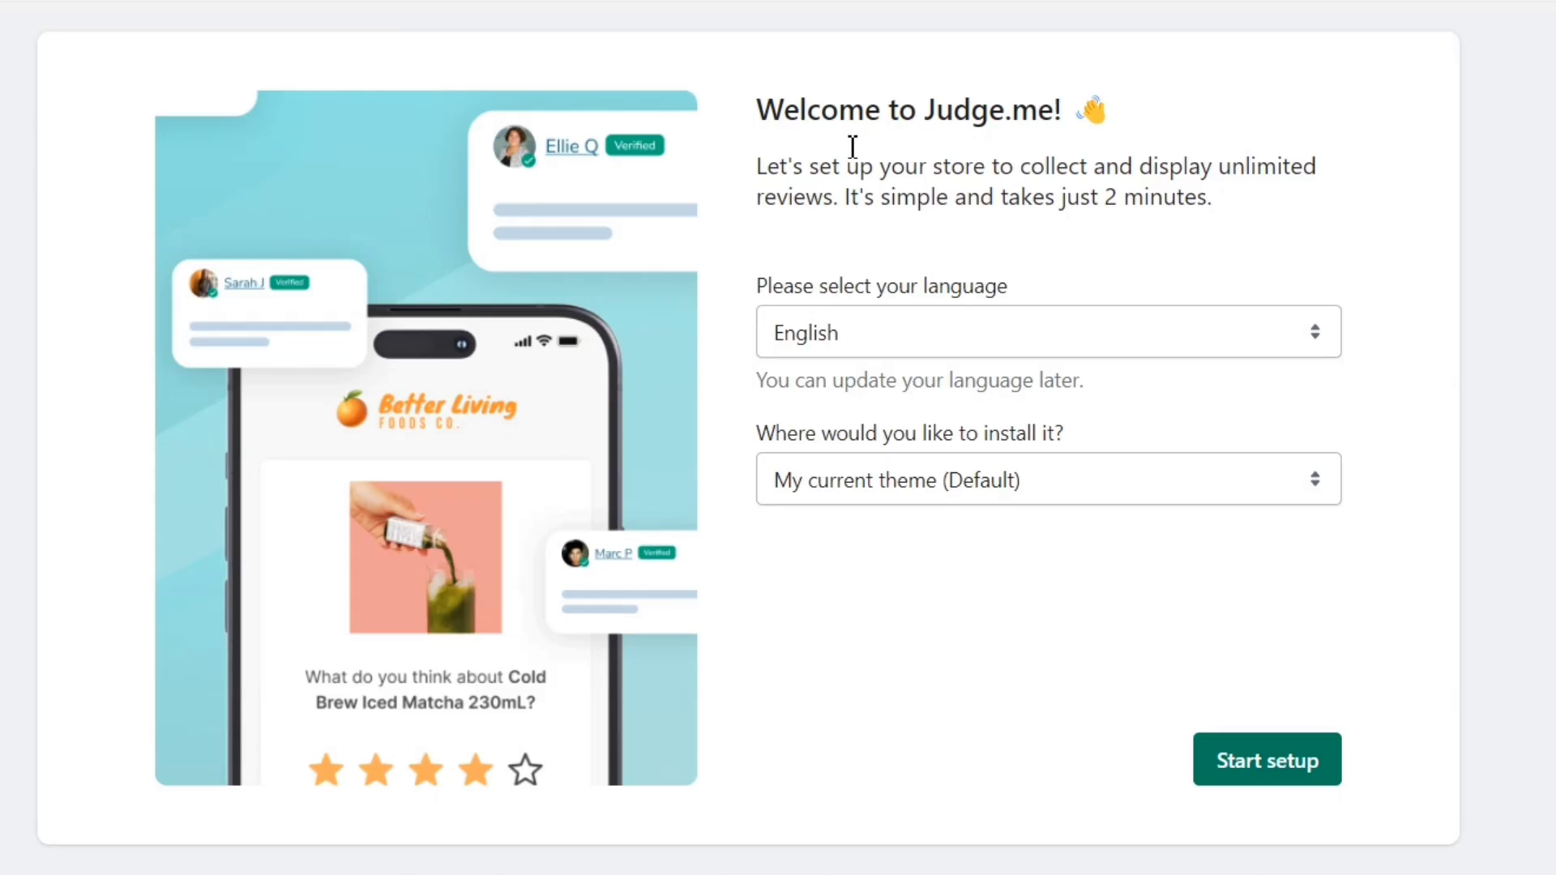
{"action": "left_click_drag", "start_coordinate": [760, 124], "coordinate": [980, 121]}
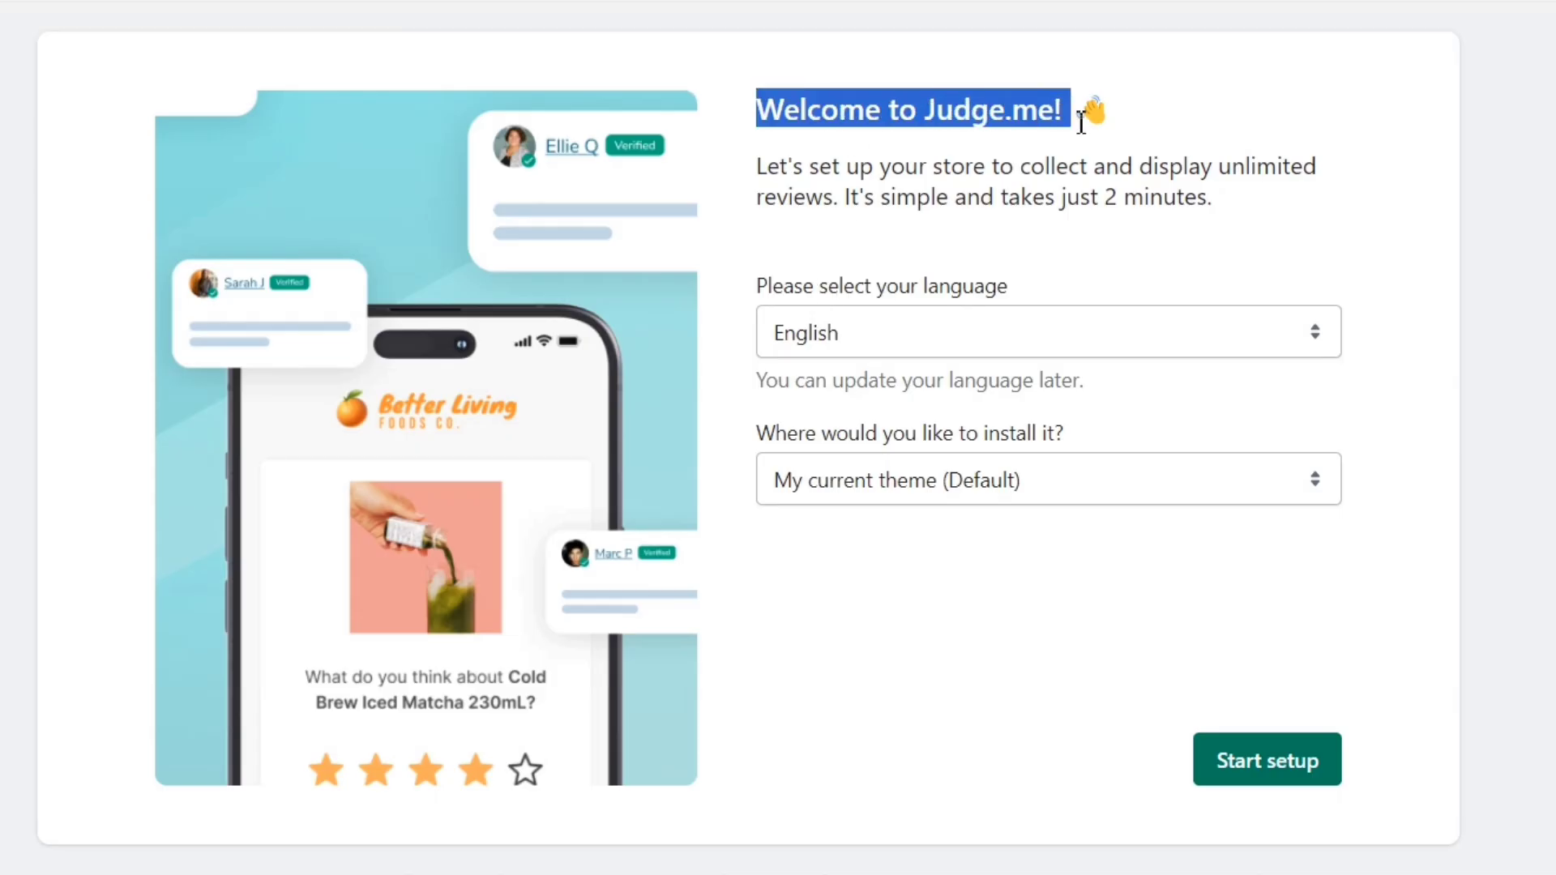
{"action": "left_click", "coordinate": [1198, 144]}
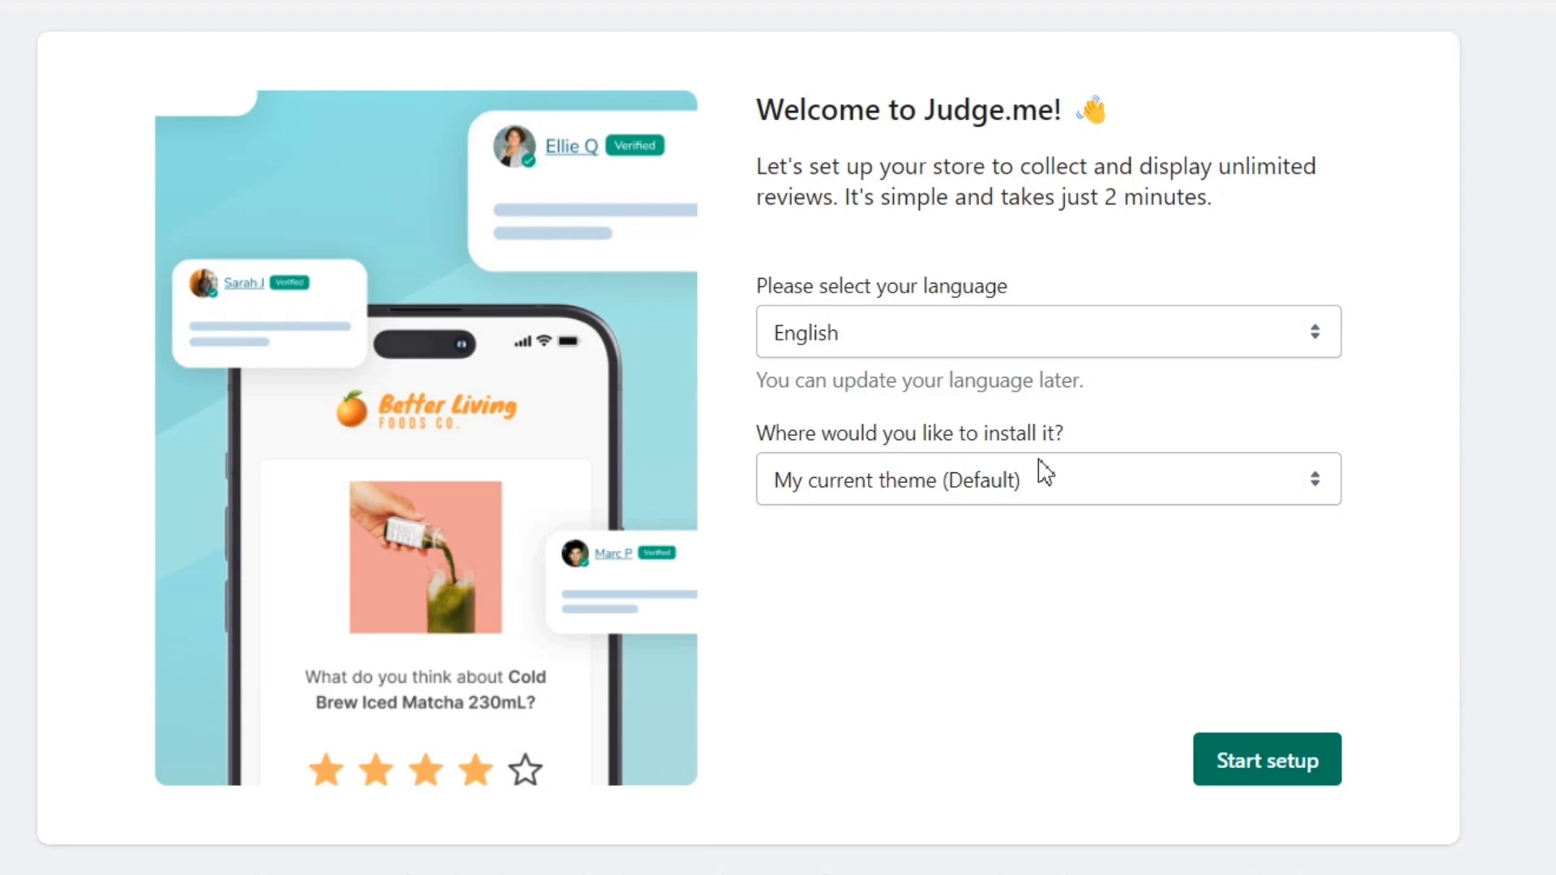
Step: Keep English and the current default theme, then start the Judge.me setup
{"action": "left_click", "coordinate": [1003, 335]}
{"action": "left_click", "coordinate": [1003, 335]}
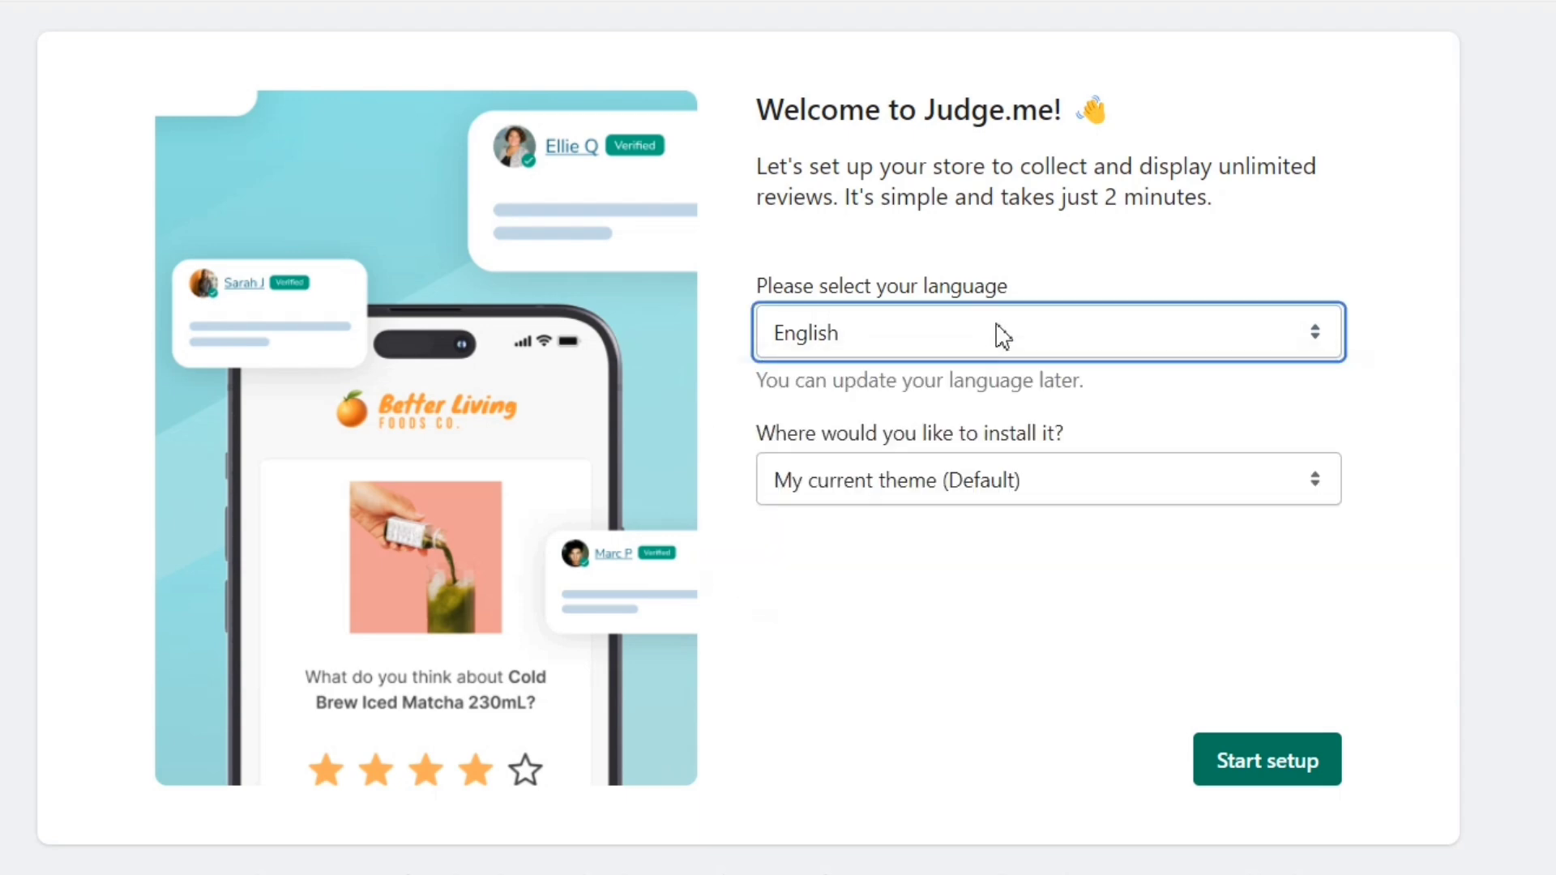
{"action": "left_click", "coordinate": [987, 496]}
{"action": "left_click", "coordinate": [988, 496]}
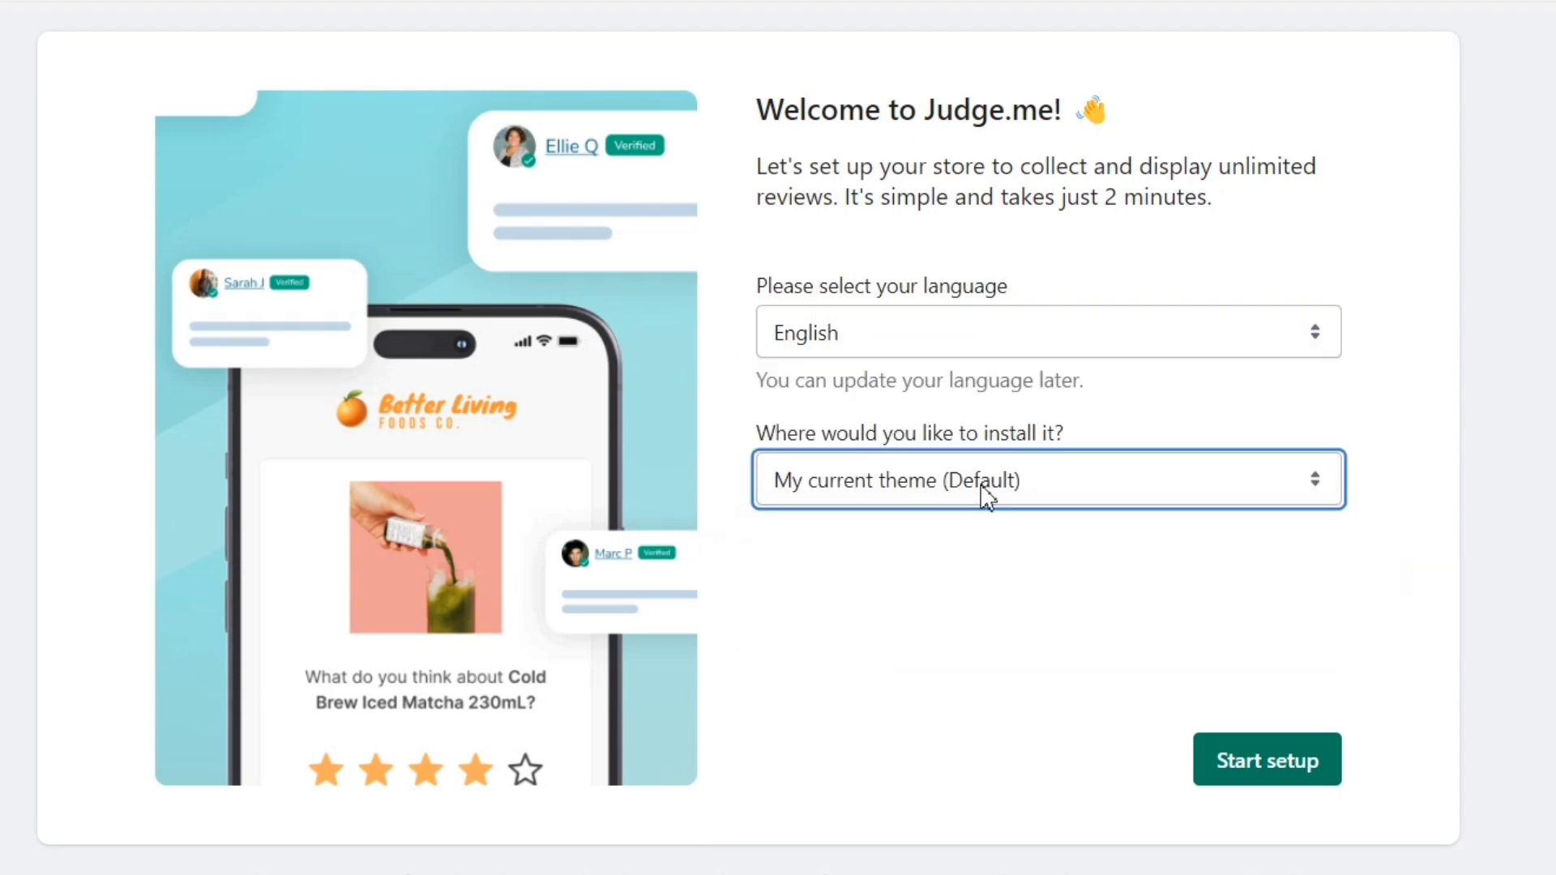
{"action": "left_click", "coordinate": [1240, 777]}
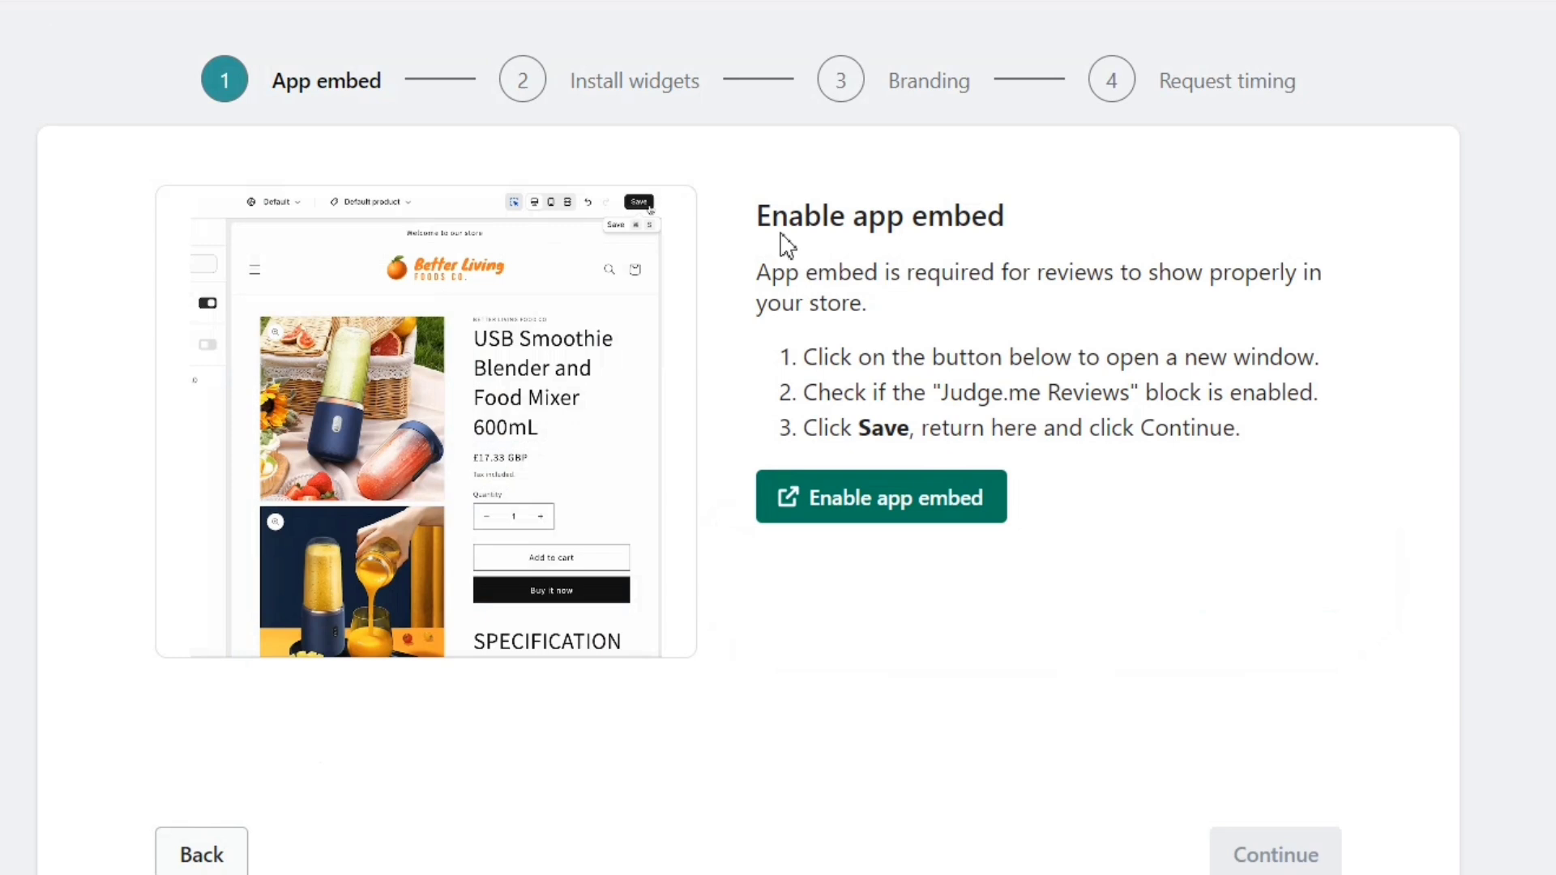
{"action": "left_click_drag", "start_coordinate": [786, 243], "coordinate": [748, 231]}
{"action": "left_click", "coordinate": [842, 263]}
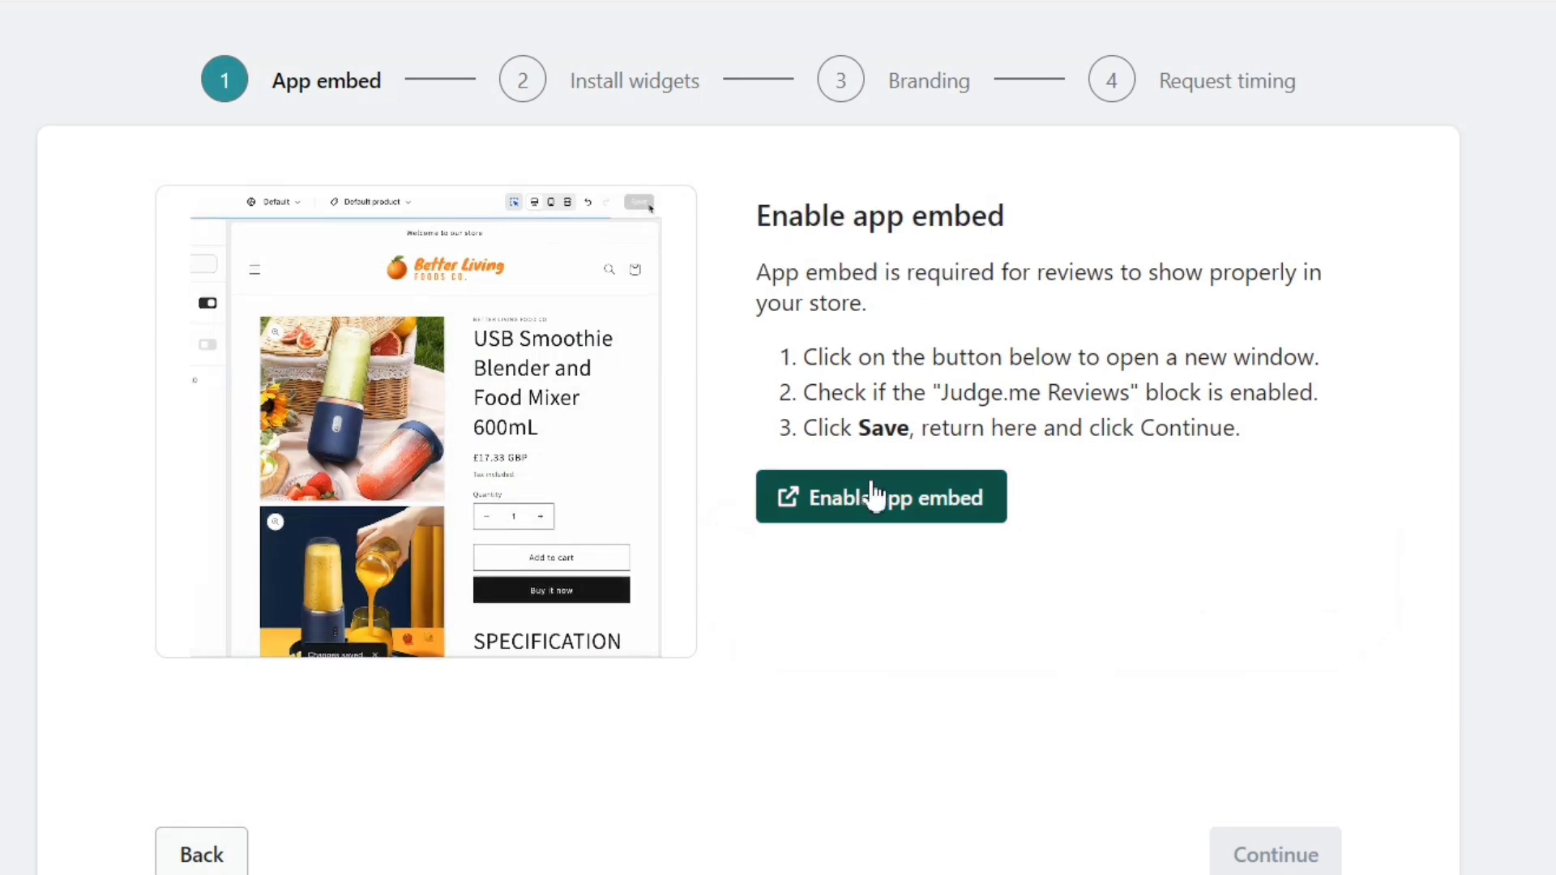
Step: Enable the Judge.me Reviews app embed in the theme
{"action": "left_click", "coordinate": [877, 526]}
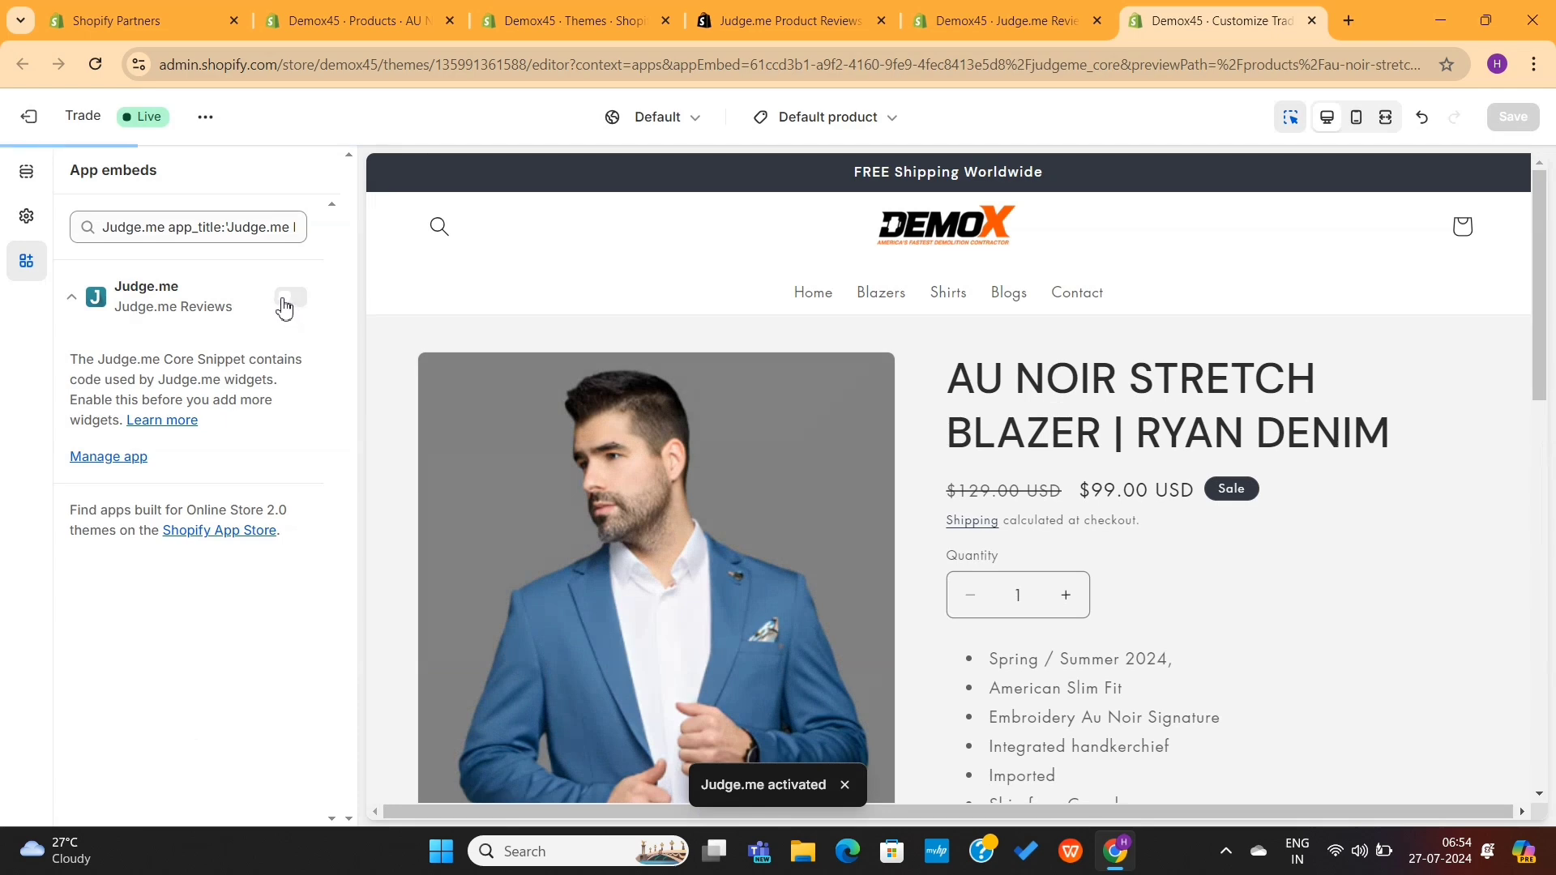
{"action": "left_click", "coordinate": [285, 300]}
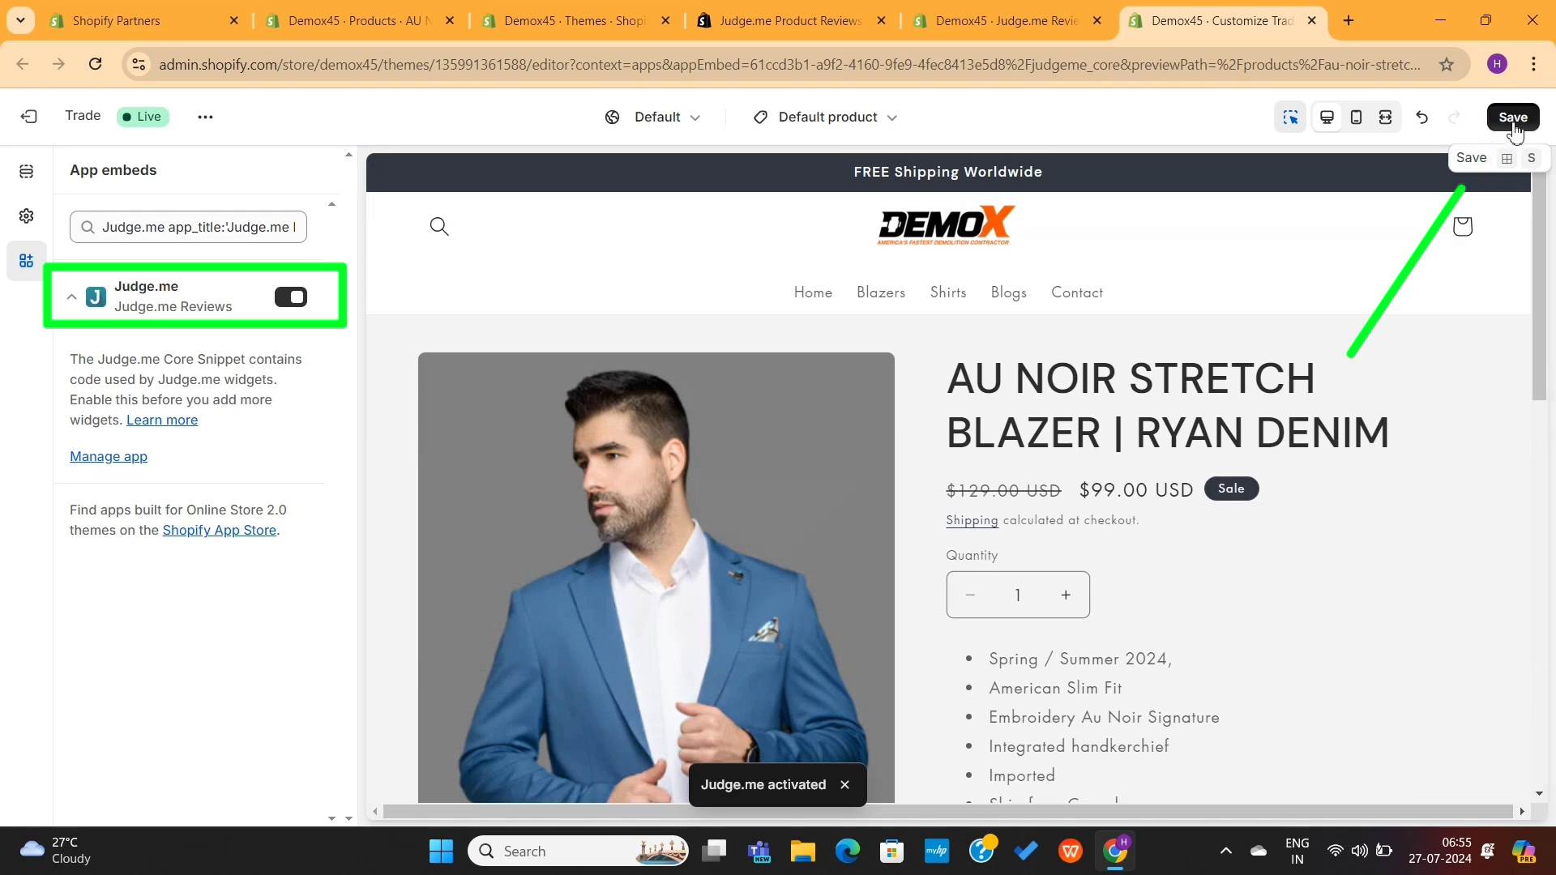
{"action": "key", "text": "ctrl+shift+Tab"}
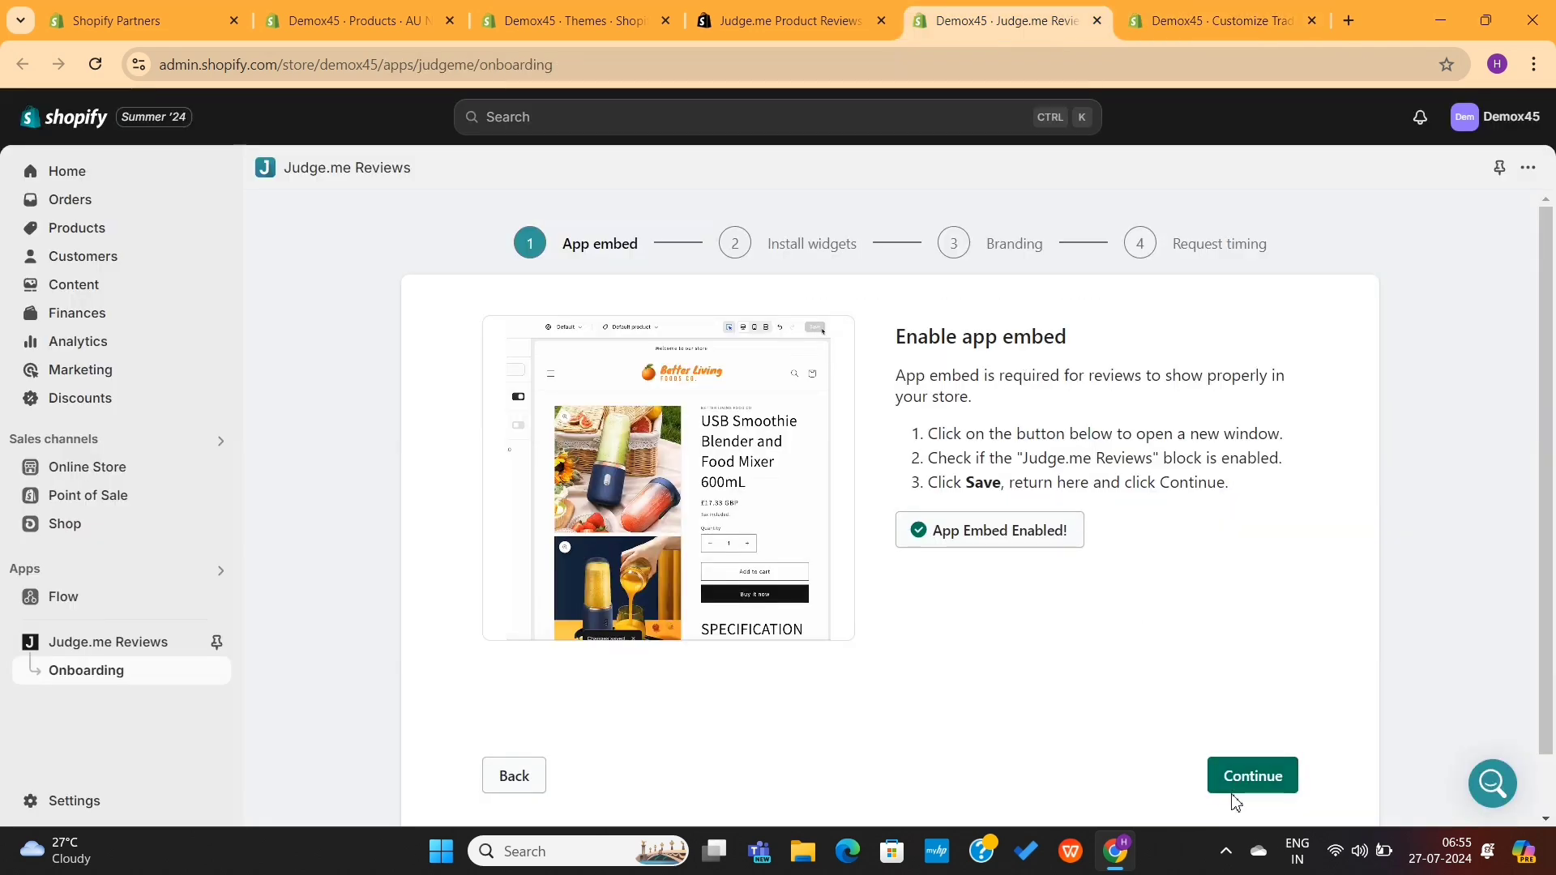
Step: Add the Judge.me Review Widget to the product template and save the theme
{"action": "left_click", "coordinate": [1234, 797]}
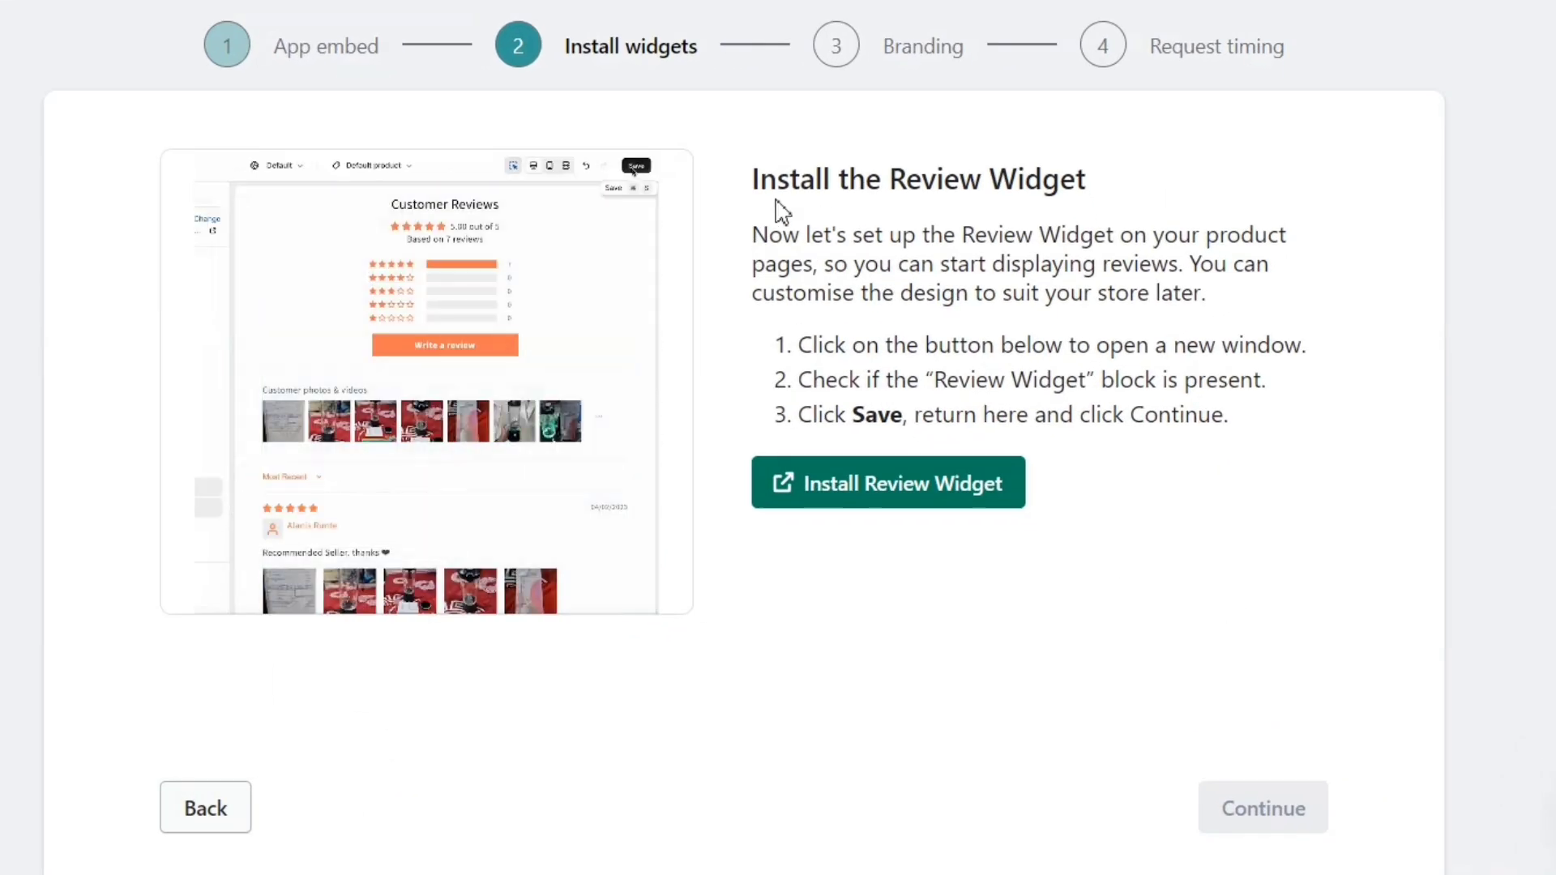
{"action": "left_click_drag", "start_coordinate": [776, 202], "coordinate": [1119, 202]}
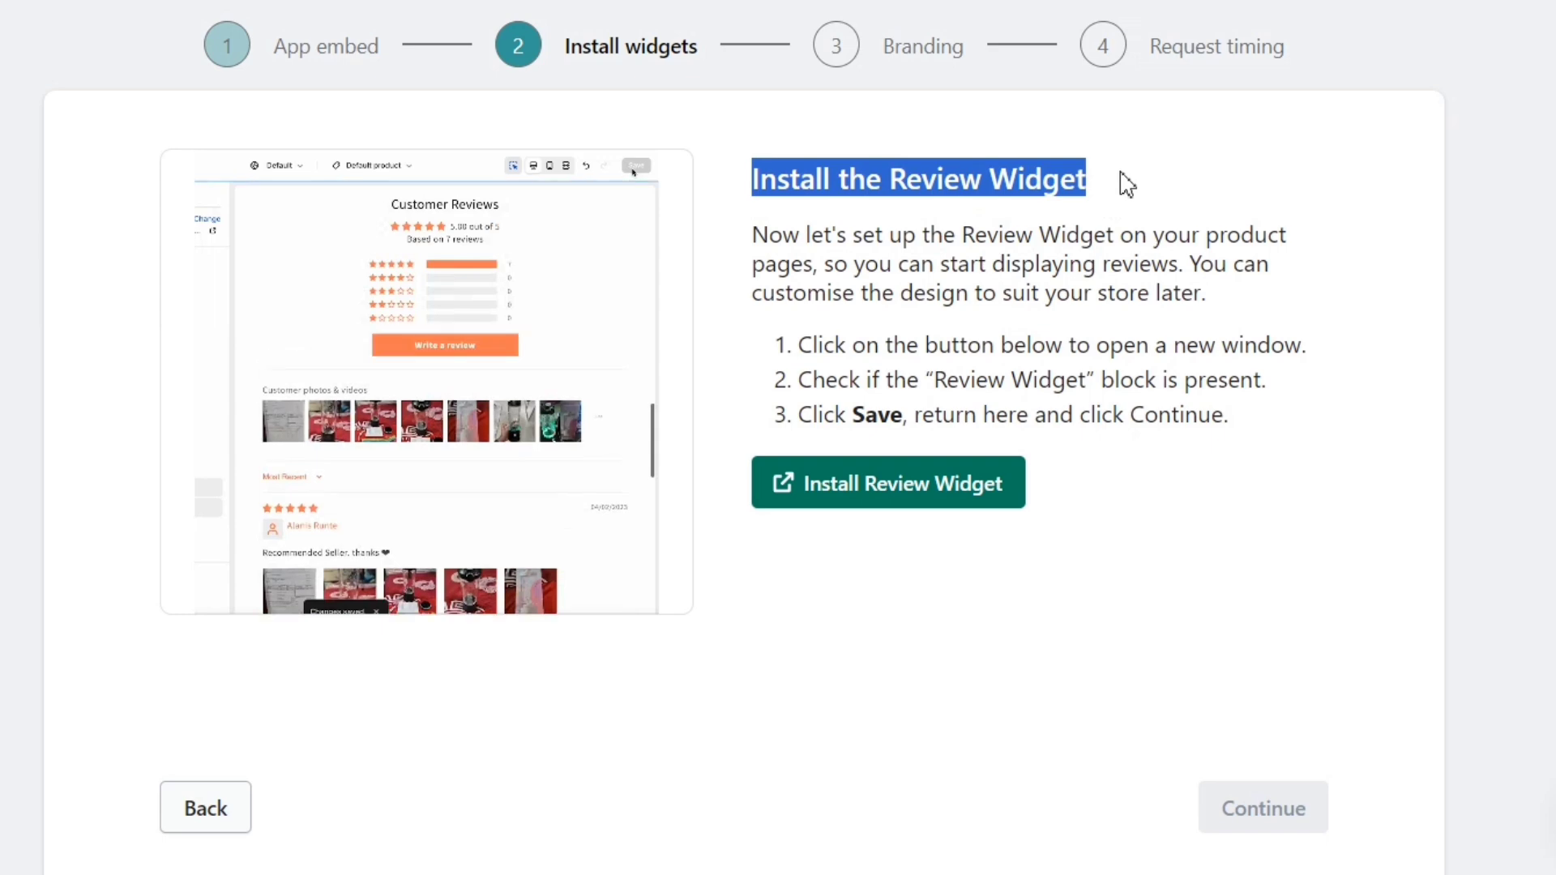
{"action": "left_click", "coordinate": [1122, 172]}
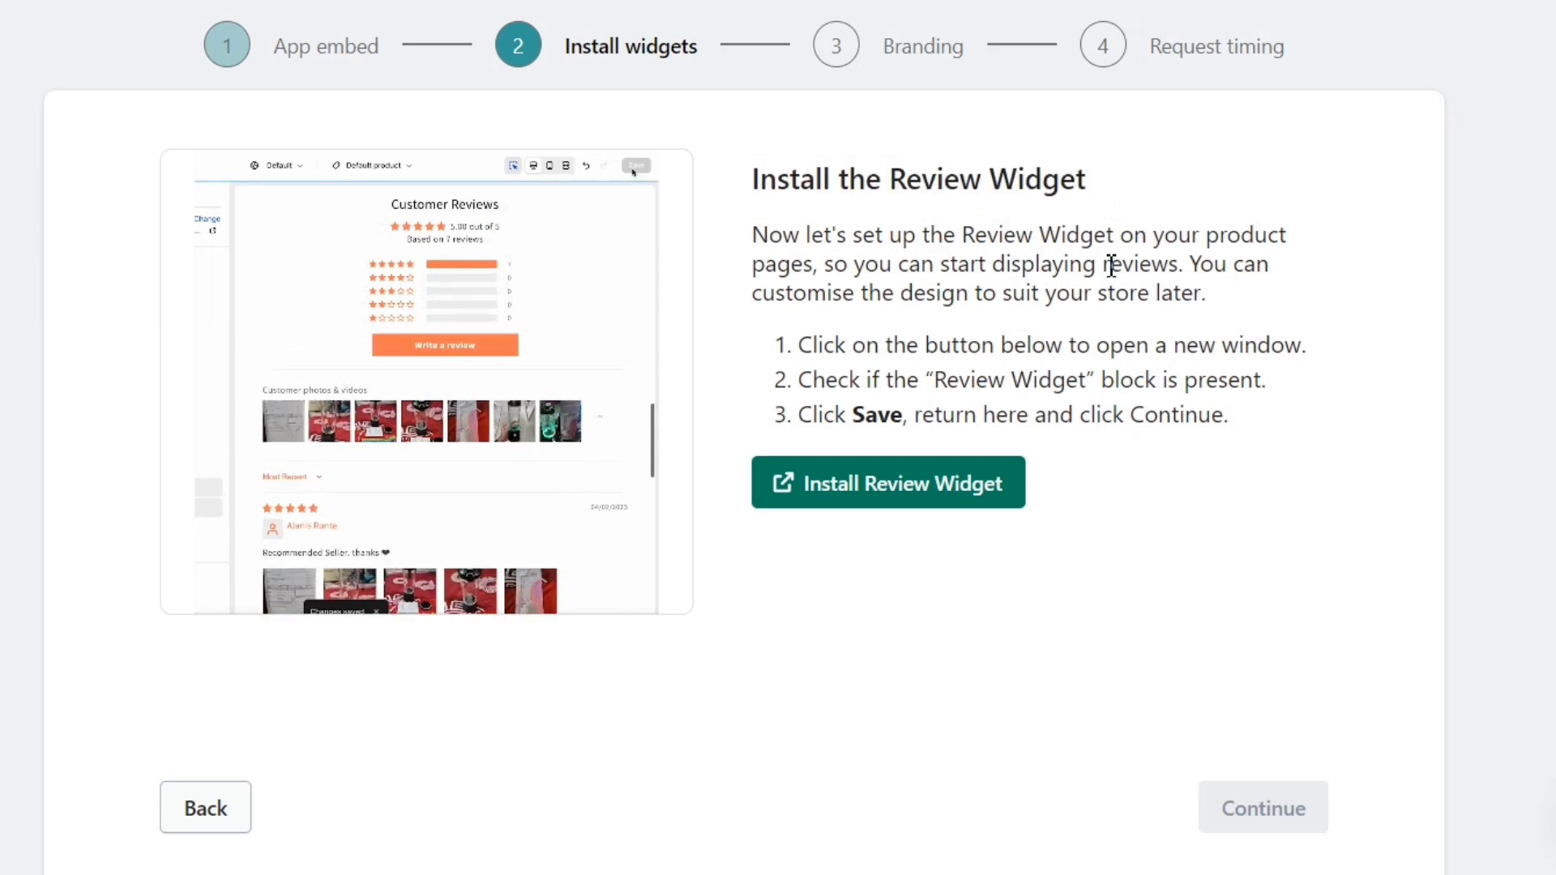
{"action": "left_click", "coordinate": [963, 495]}
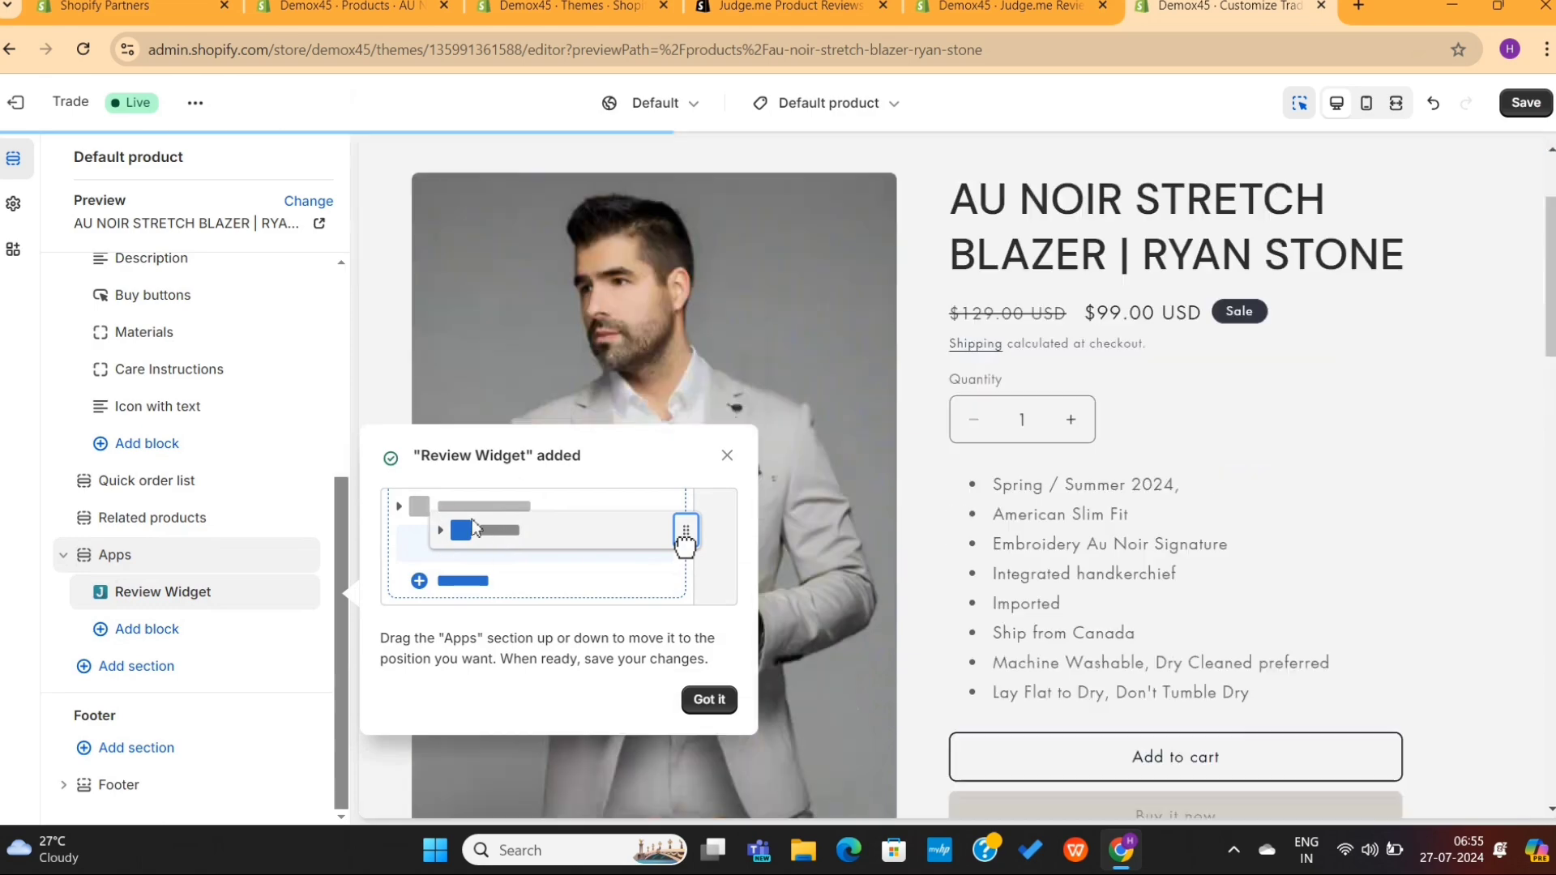
{"action": "left_click", "coordinate": [702, 699]}
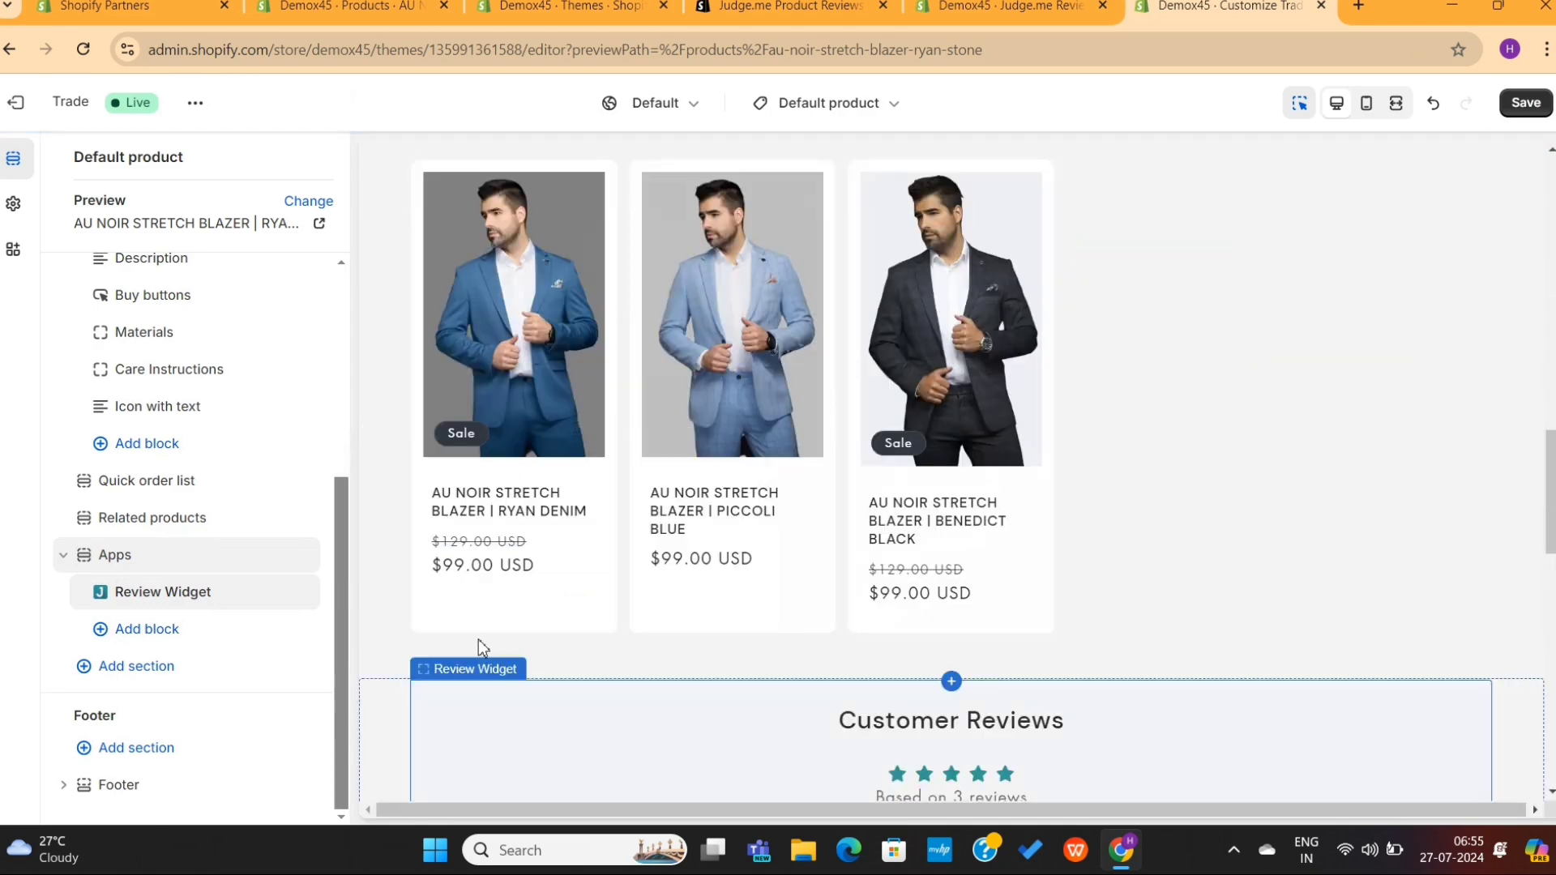
{"action": "left_click", "coordinate": [309, 604]}
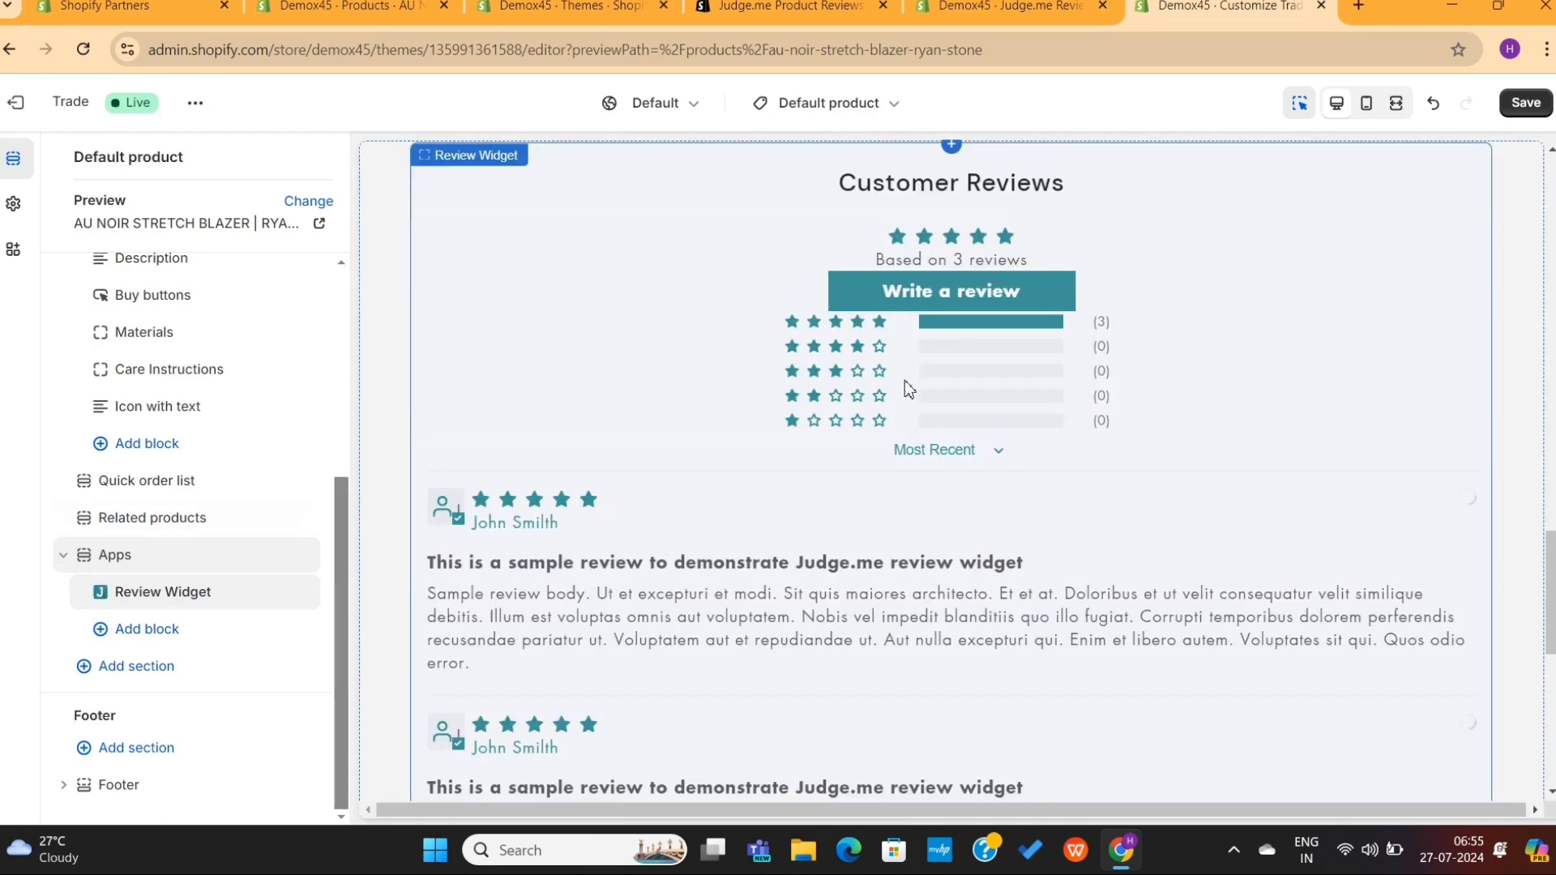
{"action": "scroll", "coordinate": [912, 559], "scroll_direction": "down", "scroll_amount": 5}
{"action": "scroll", "coordinate": [818, 530], "scroll_direction": "up", "scroll_amount": 5}
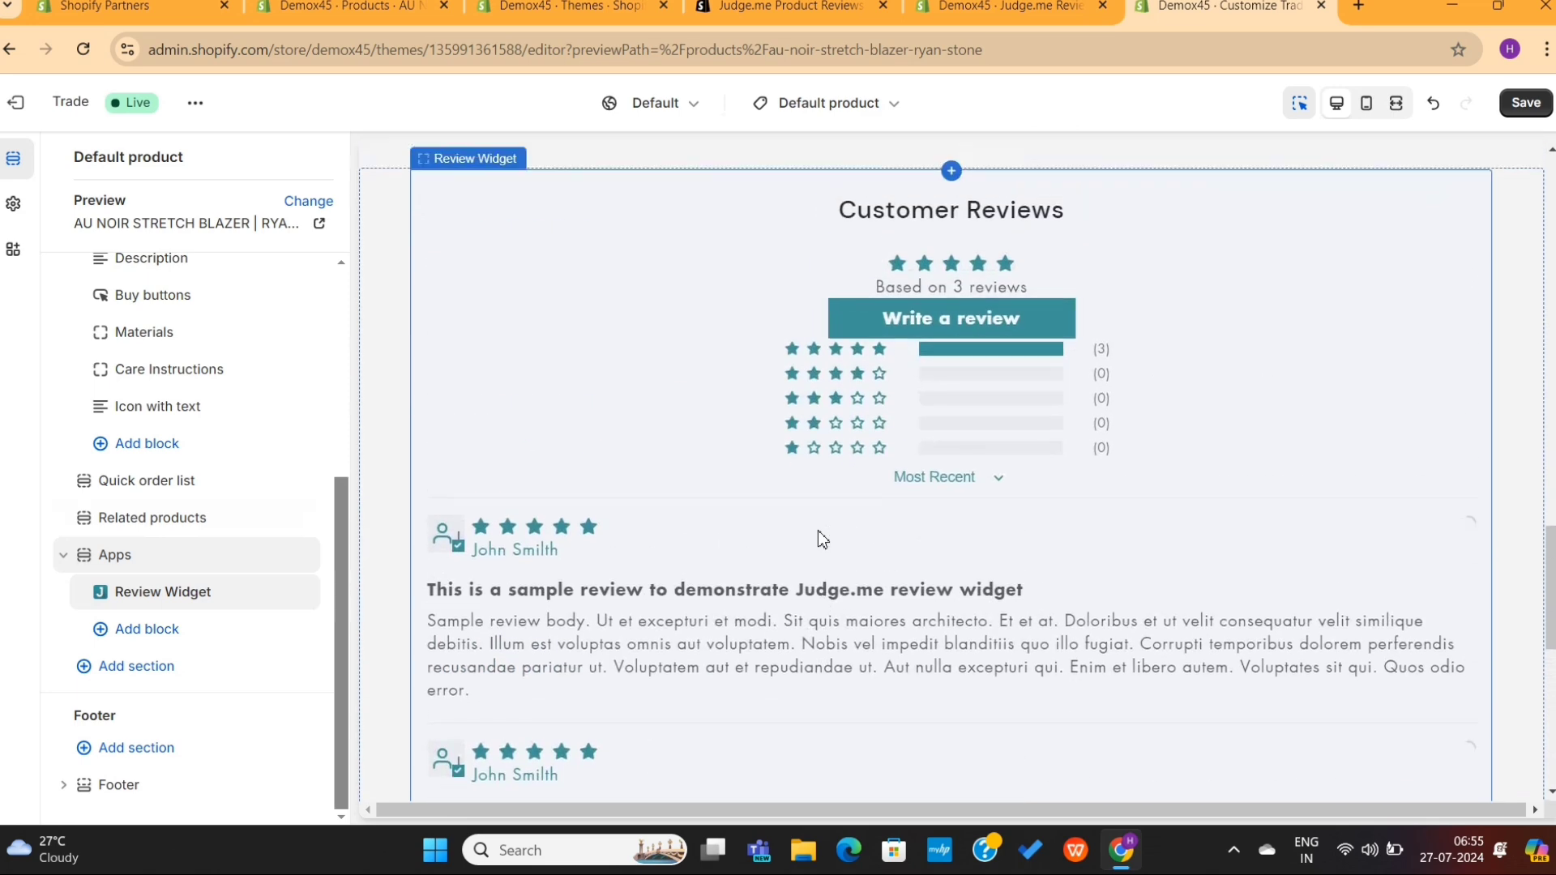
{"action": "scroll", "coordinate": [819, 539], "scroll_direction": "up", "scroll_amount": 2}
{"action": "left_click", "coordinate": [1524, 103]}
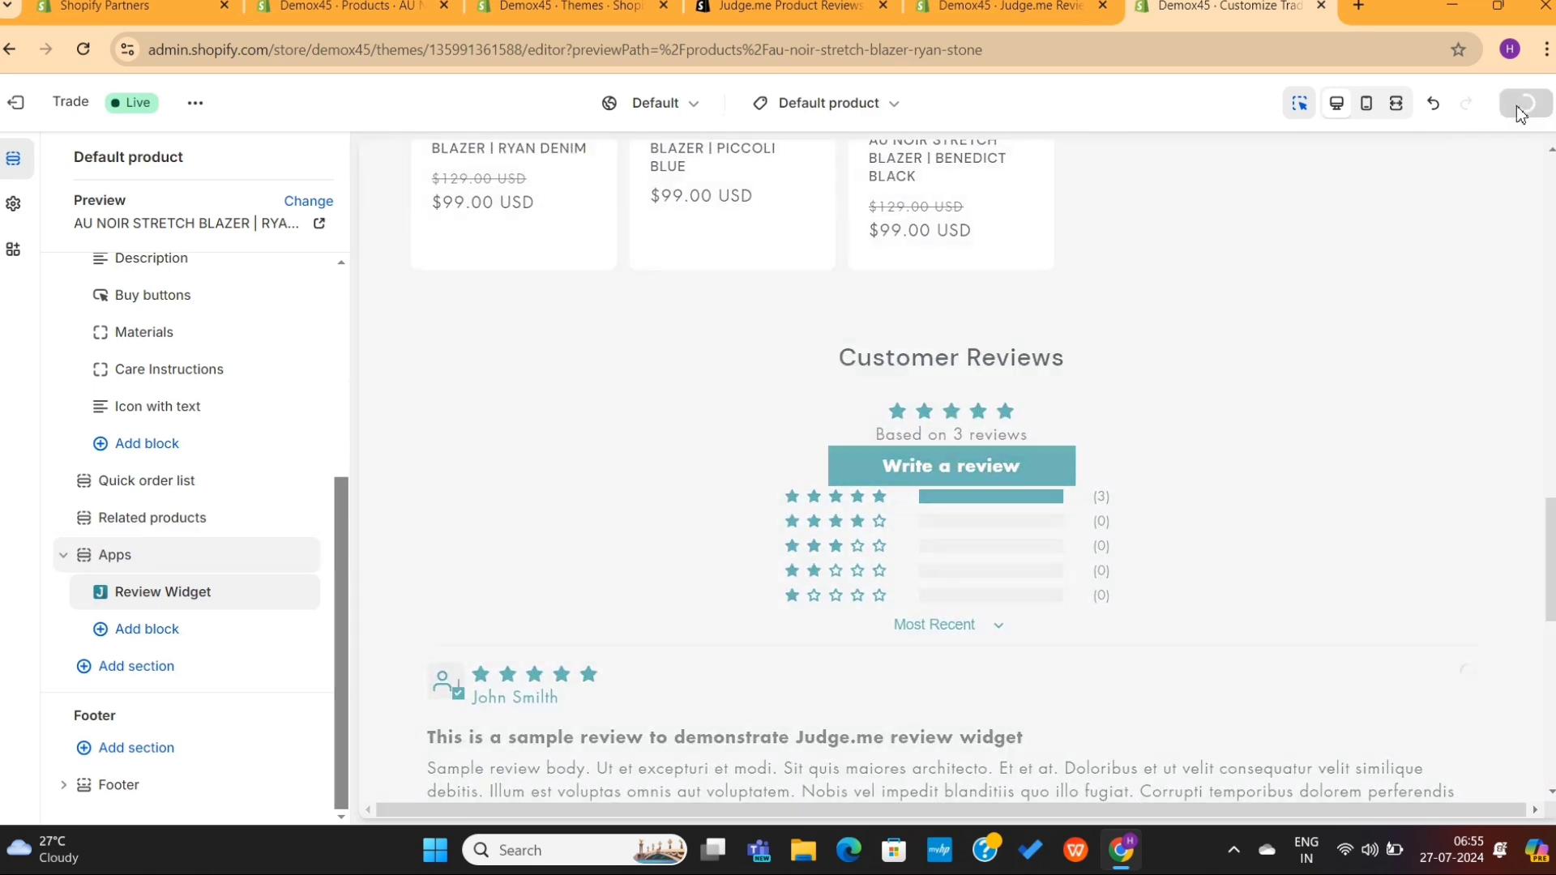
{"action": "left_click", "coordinate": [1009, 6]}
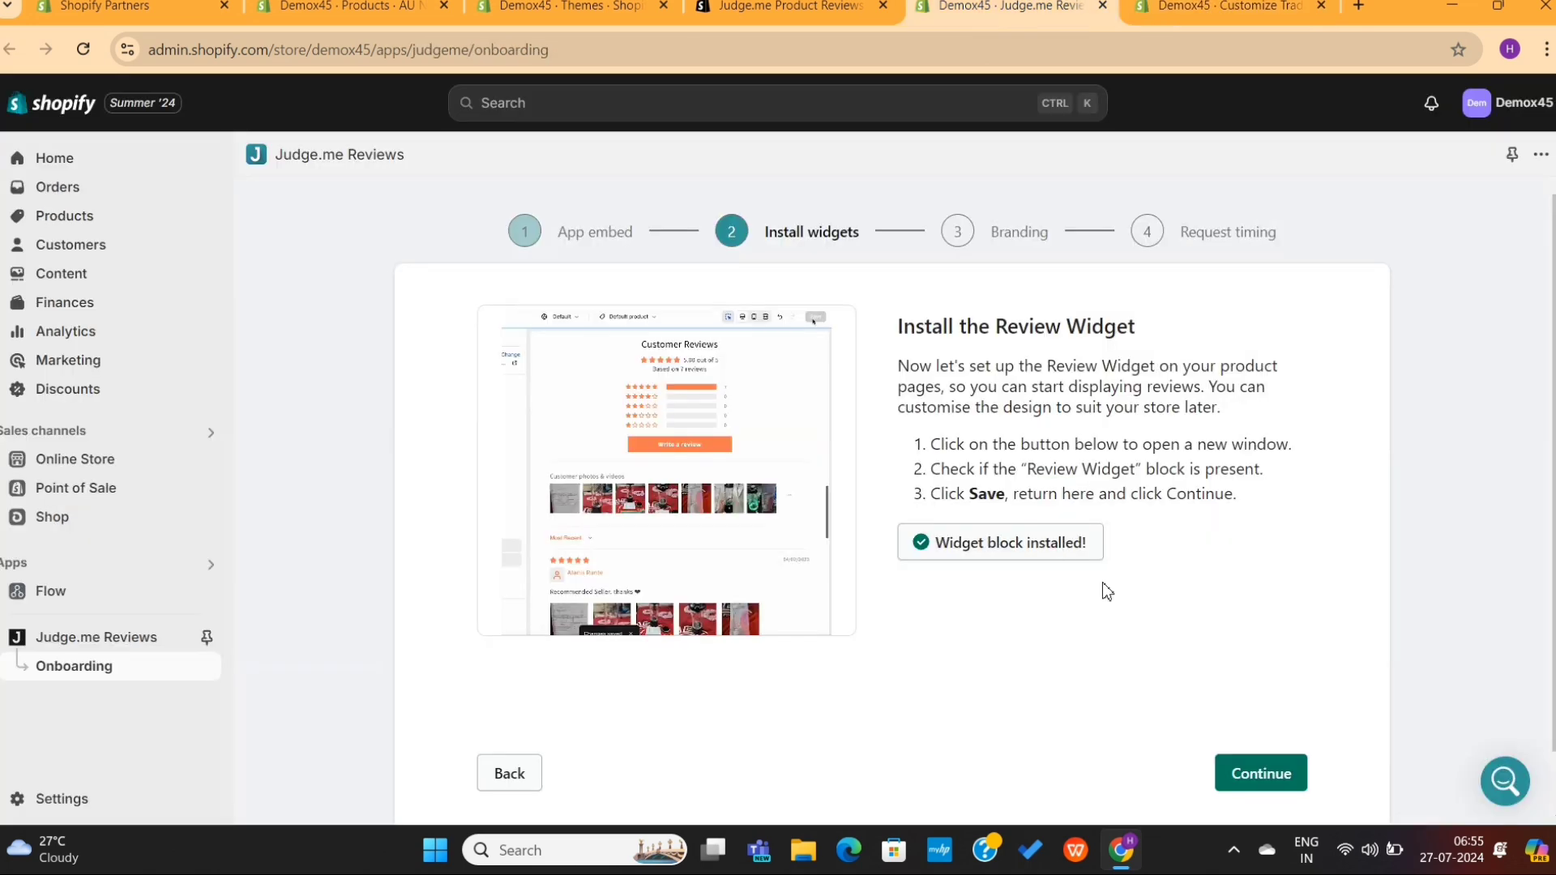
{"action": "left_click", "coordinate": [1246, 766]}
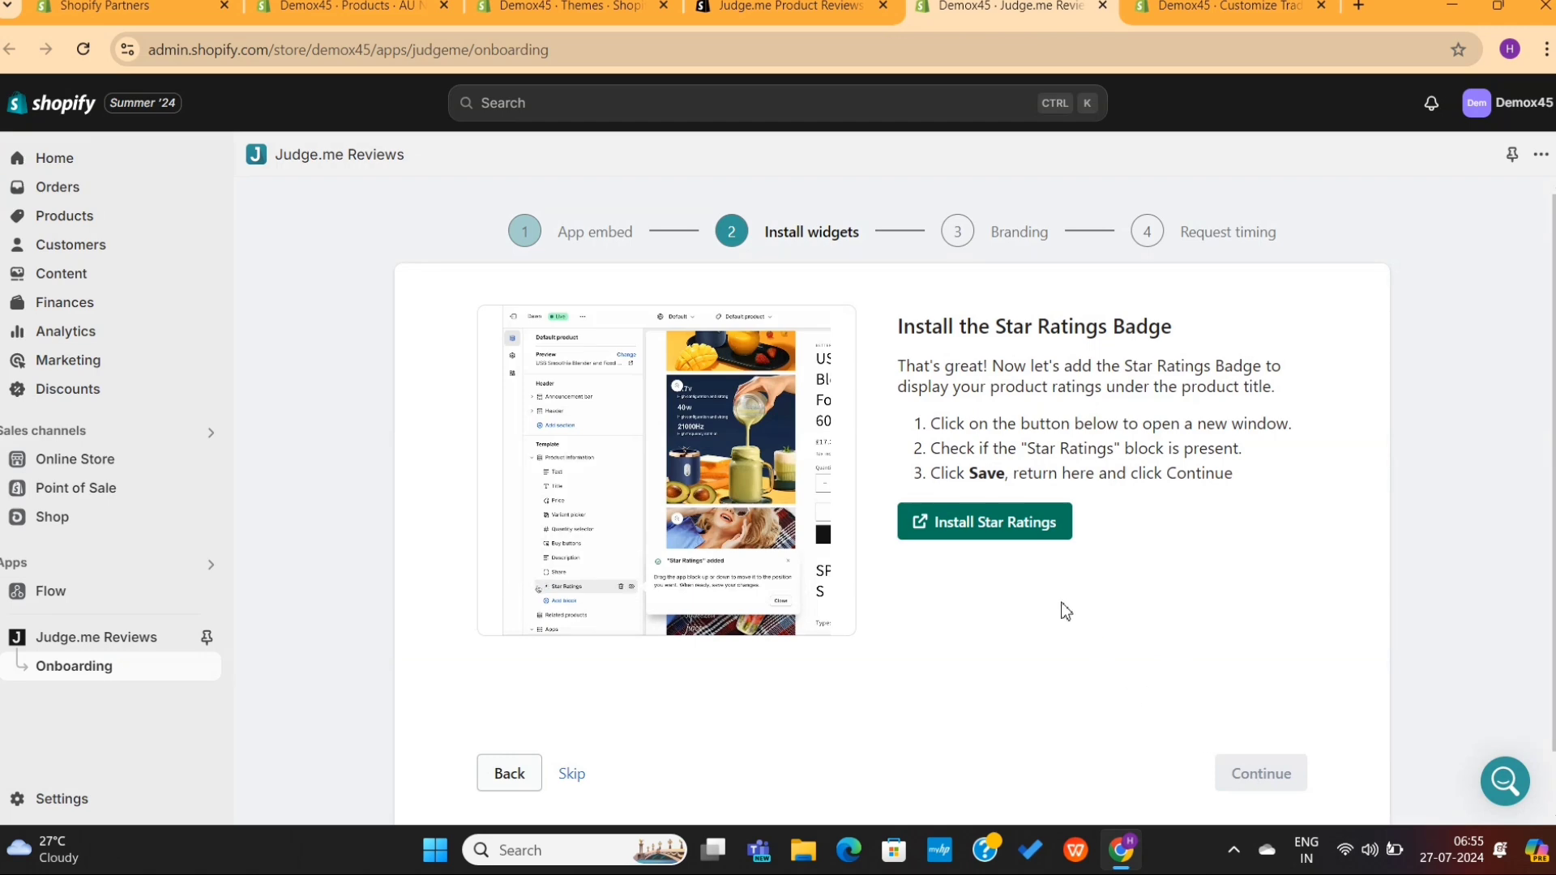
Step: Add a Star Ratings block directly below the product title
{"action": "left_click", "coordinate": [1010, 525]}
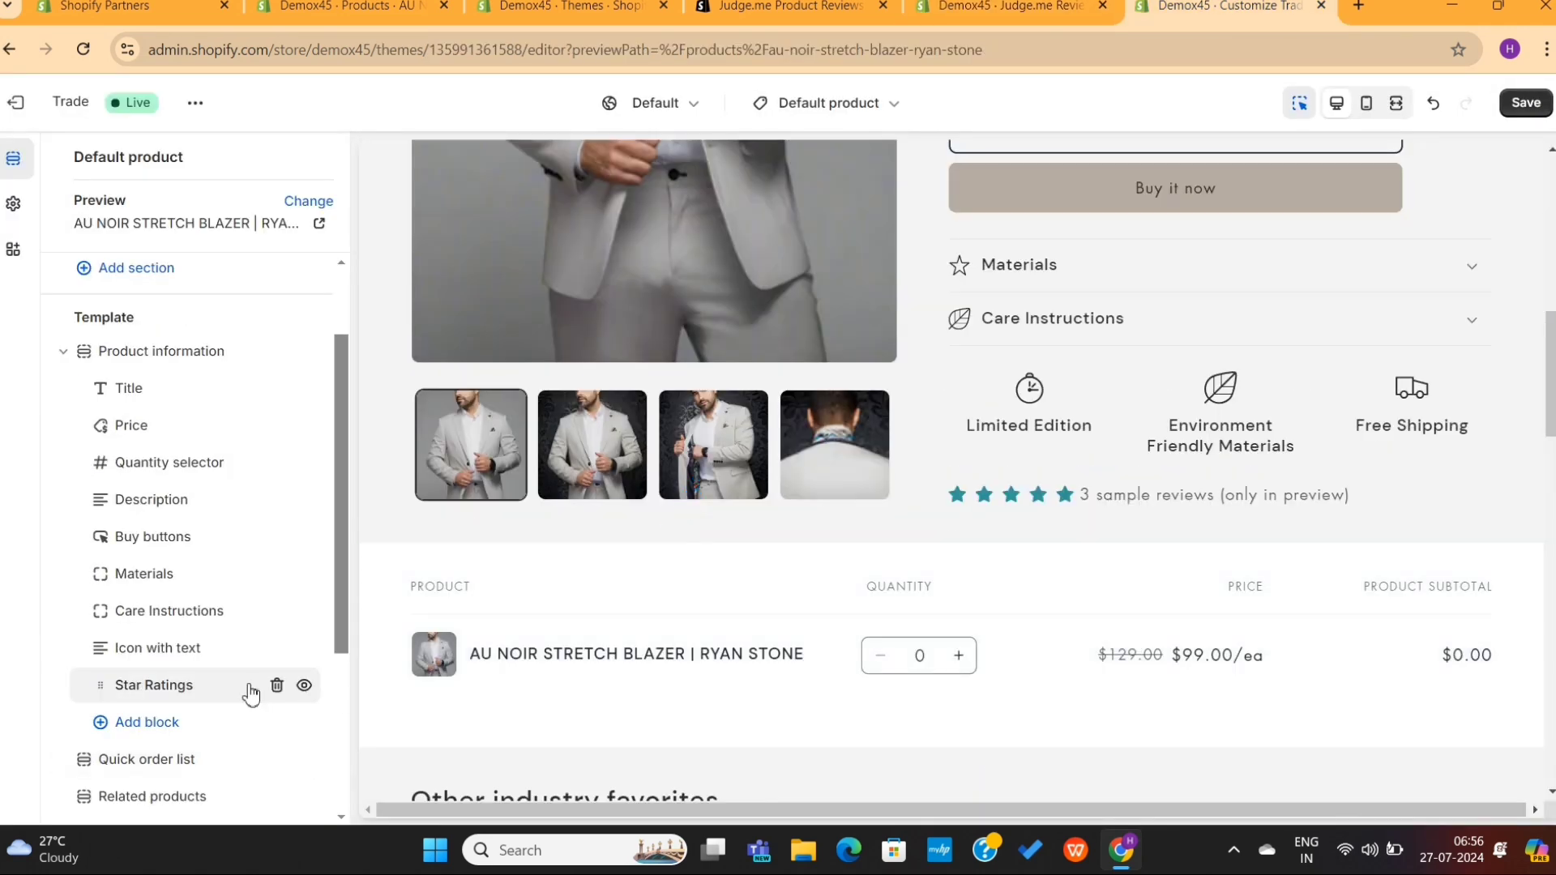
{"action": "left_click_drag", "start_coordinate": [108, 696], "coordinate": [110, 427]}
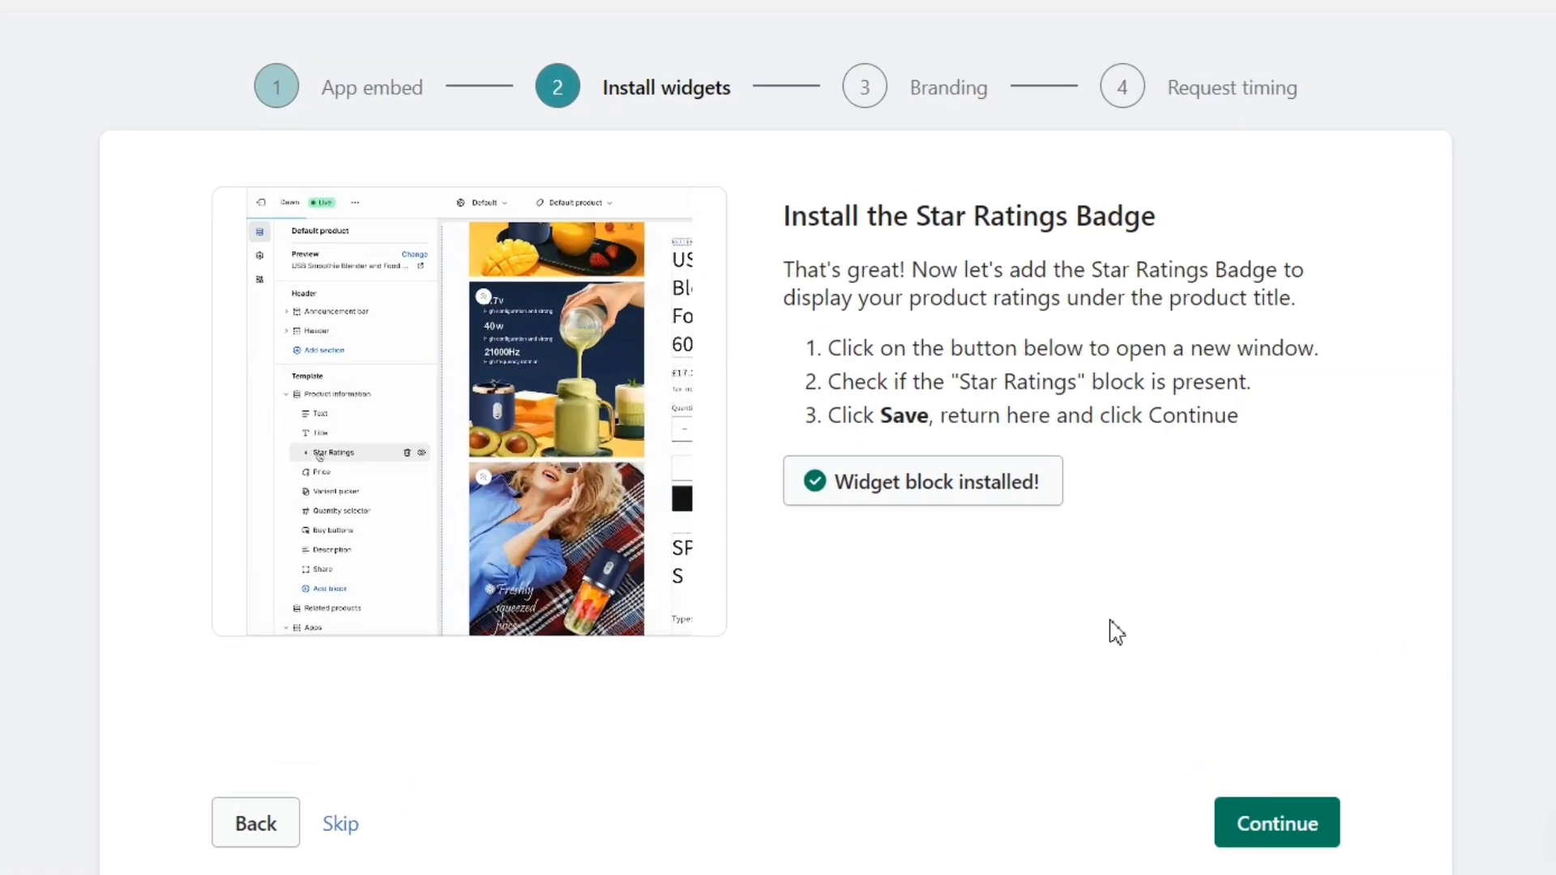
{"action": "left_click", "coordinate": [1256, 838]}
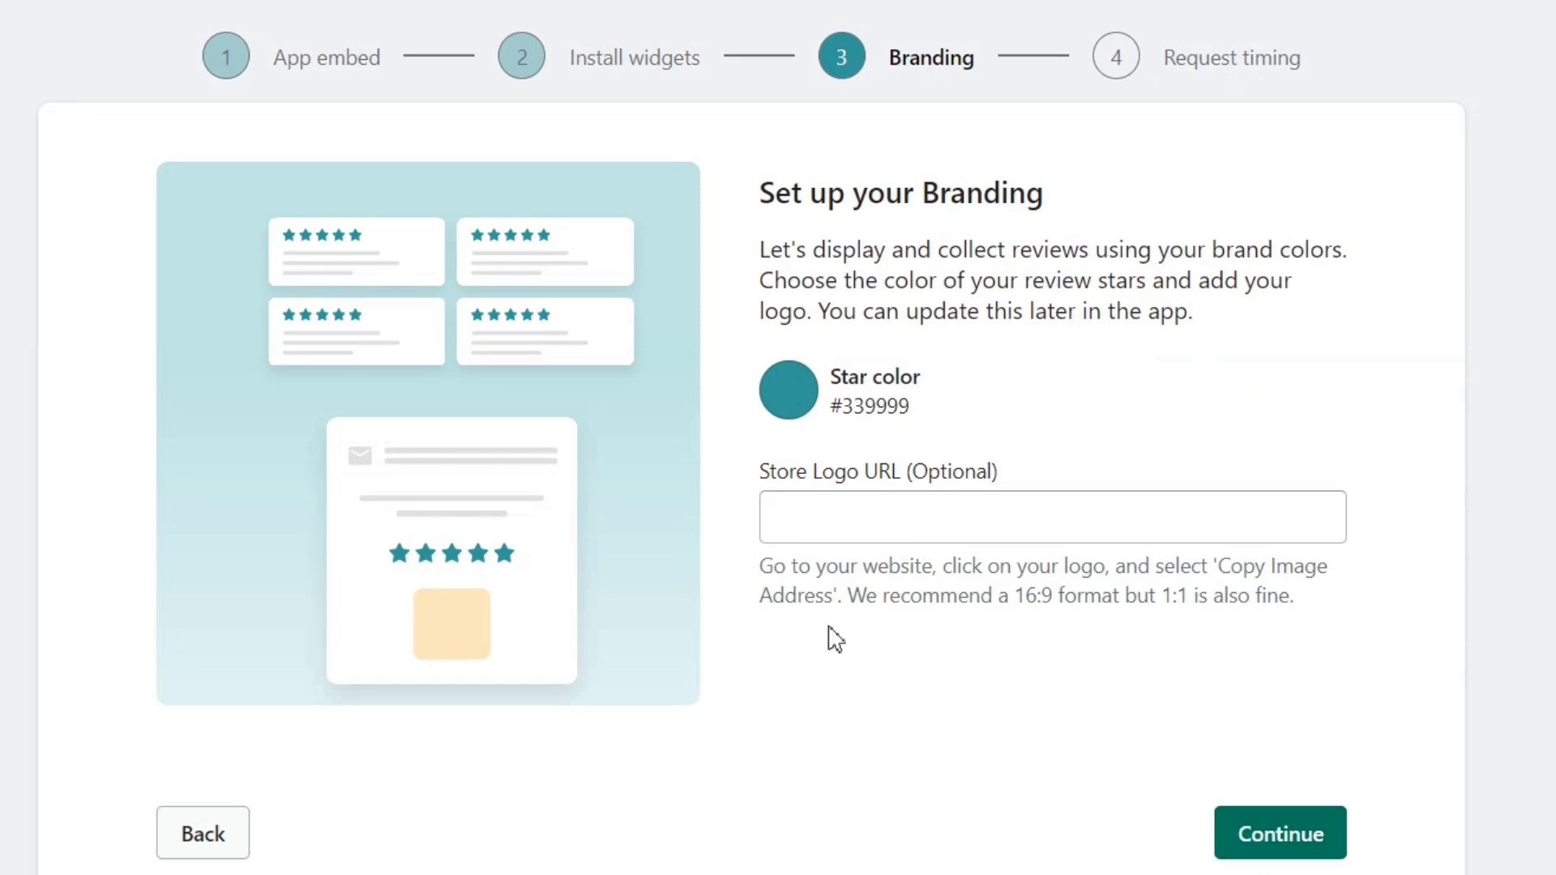
Step: Set the review star colour to yellow #F1FF00 and save the branding
{"action": "left_click", "coordinate": [805, 415]}
{"action": "left_click_drag", "start_coordinate": [1023, 485], "coordinate": [1049, 483]}
{"action": "left_click", "coordinate": [1016, 443]}
{"action": "left_click", "coordinate": [983, 426]}
{"action": "left_click", "coordinate": [789, 390]}
{"action": "left_click", "coordinate": [1194, 726]}
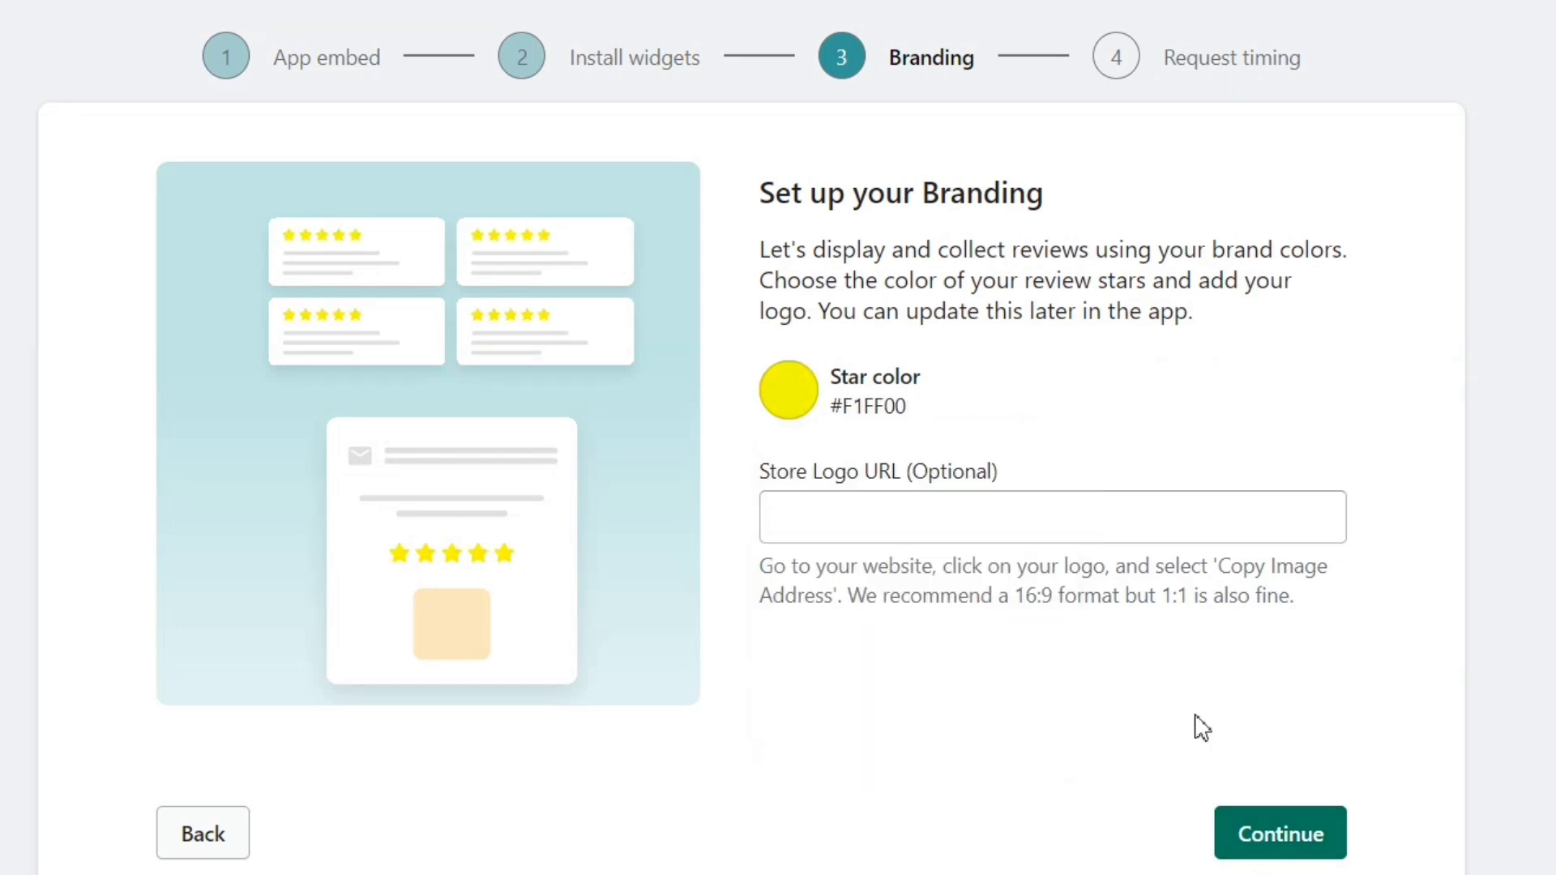
{"action": "left_click", "coordinate": [1261, 835]}
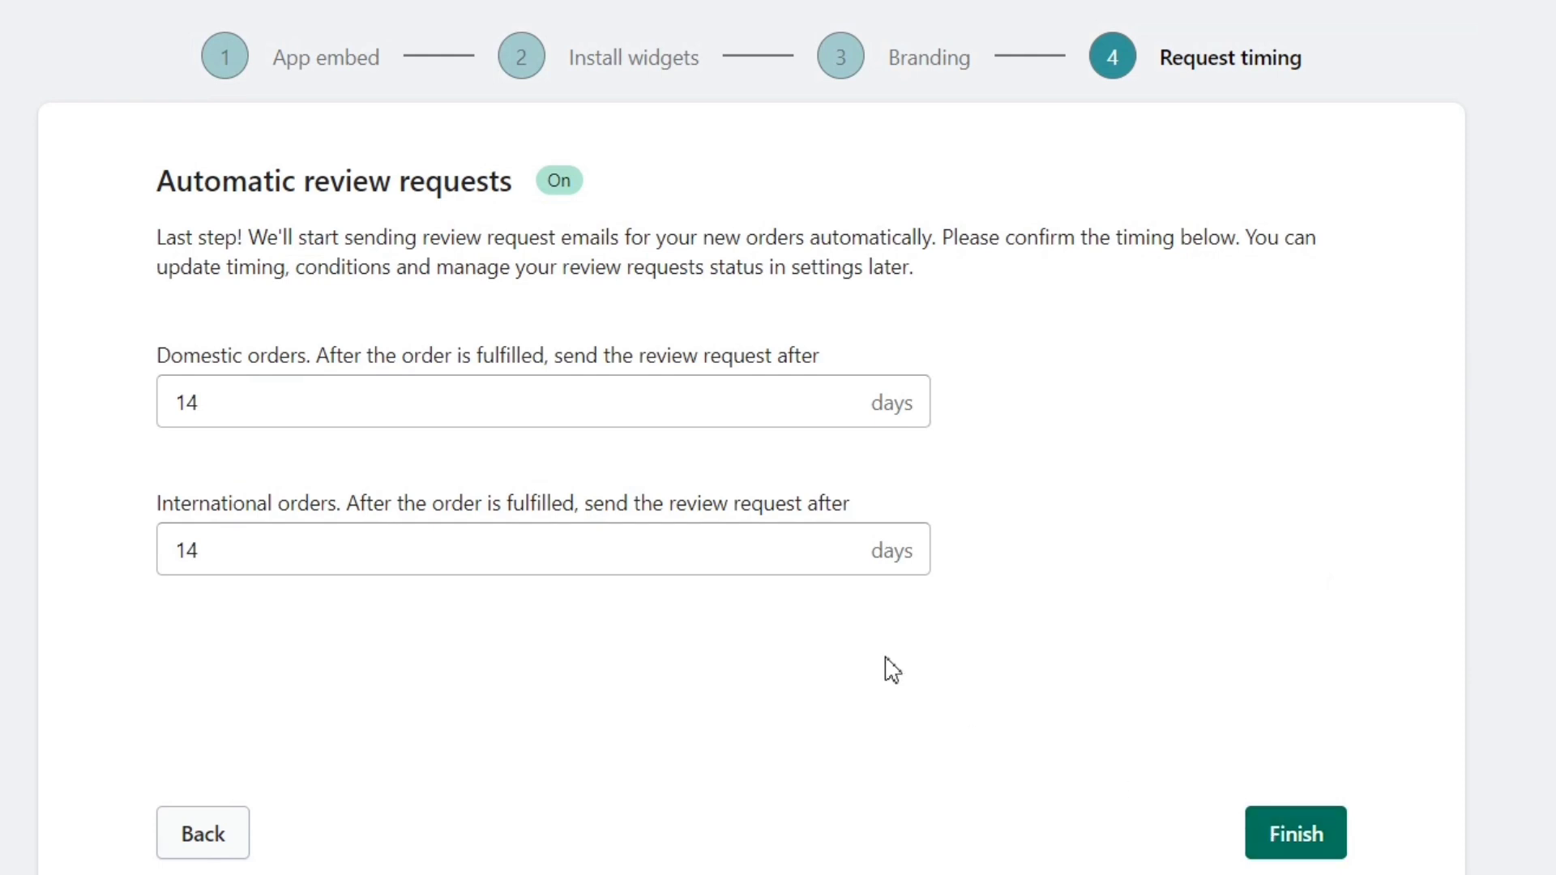
Step: Keep domestic and international review request delays at 14 days and finish setup
{"action": "left_click_drag", "start_coordinate": [122, 190], "coordinate": [434, 185]}
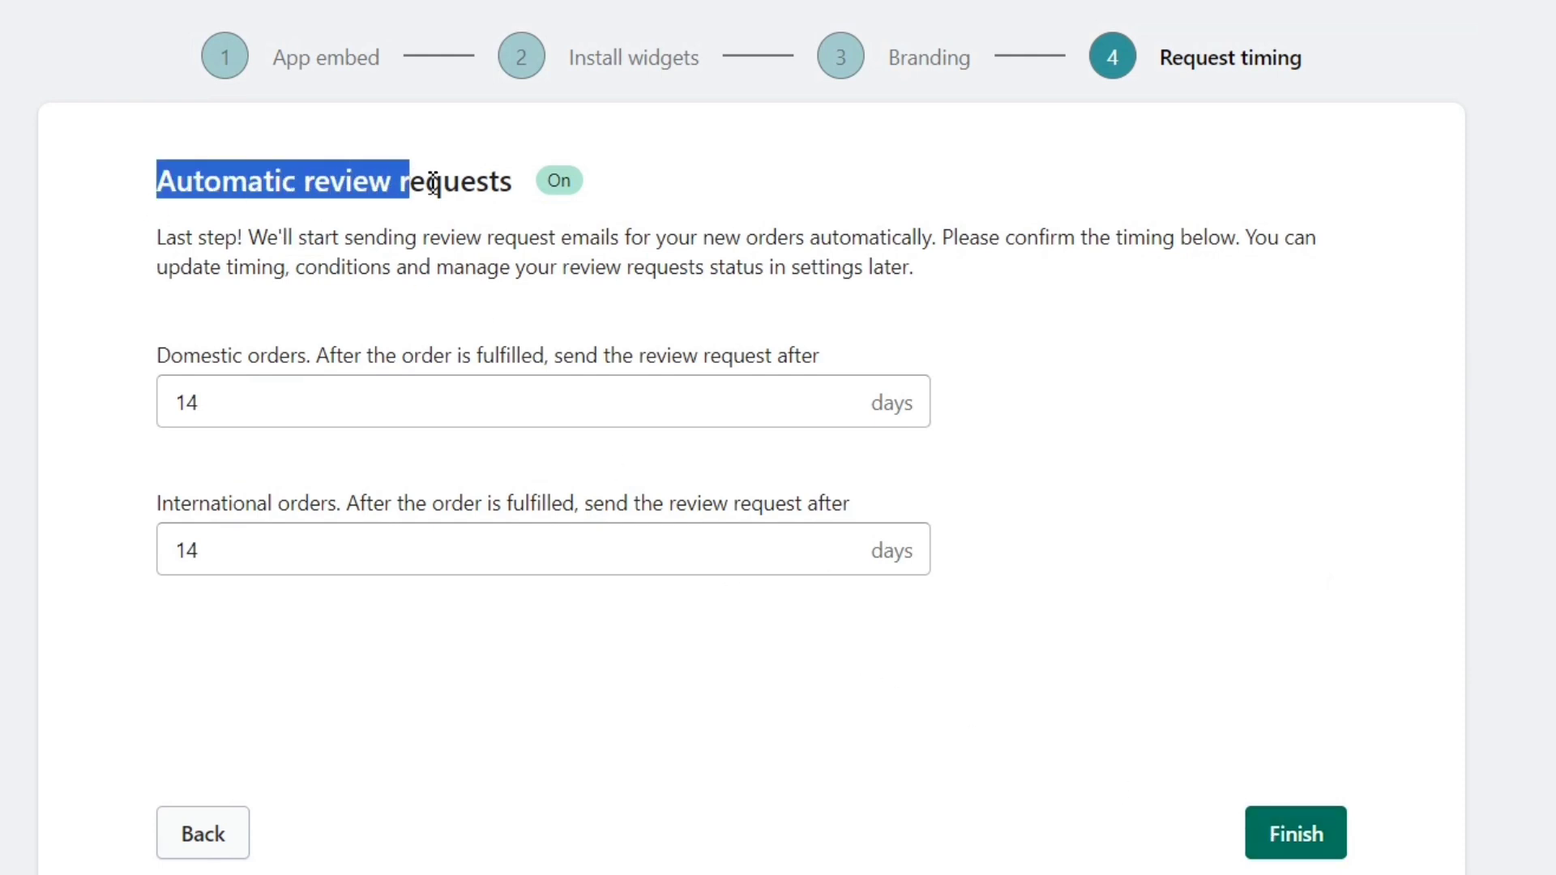
{"action": "left_click", "coordinate": [669, 232]}
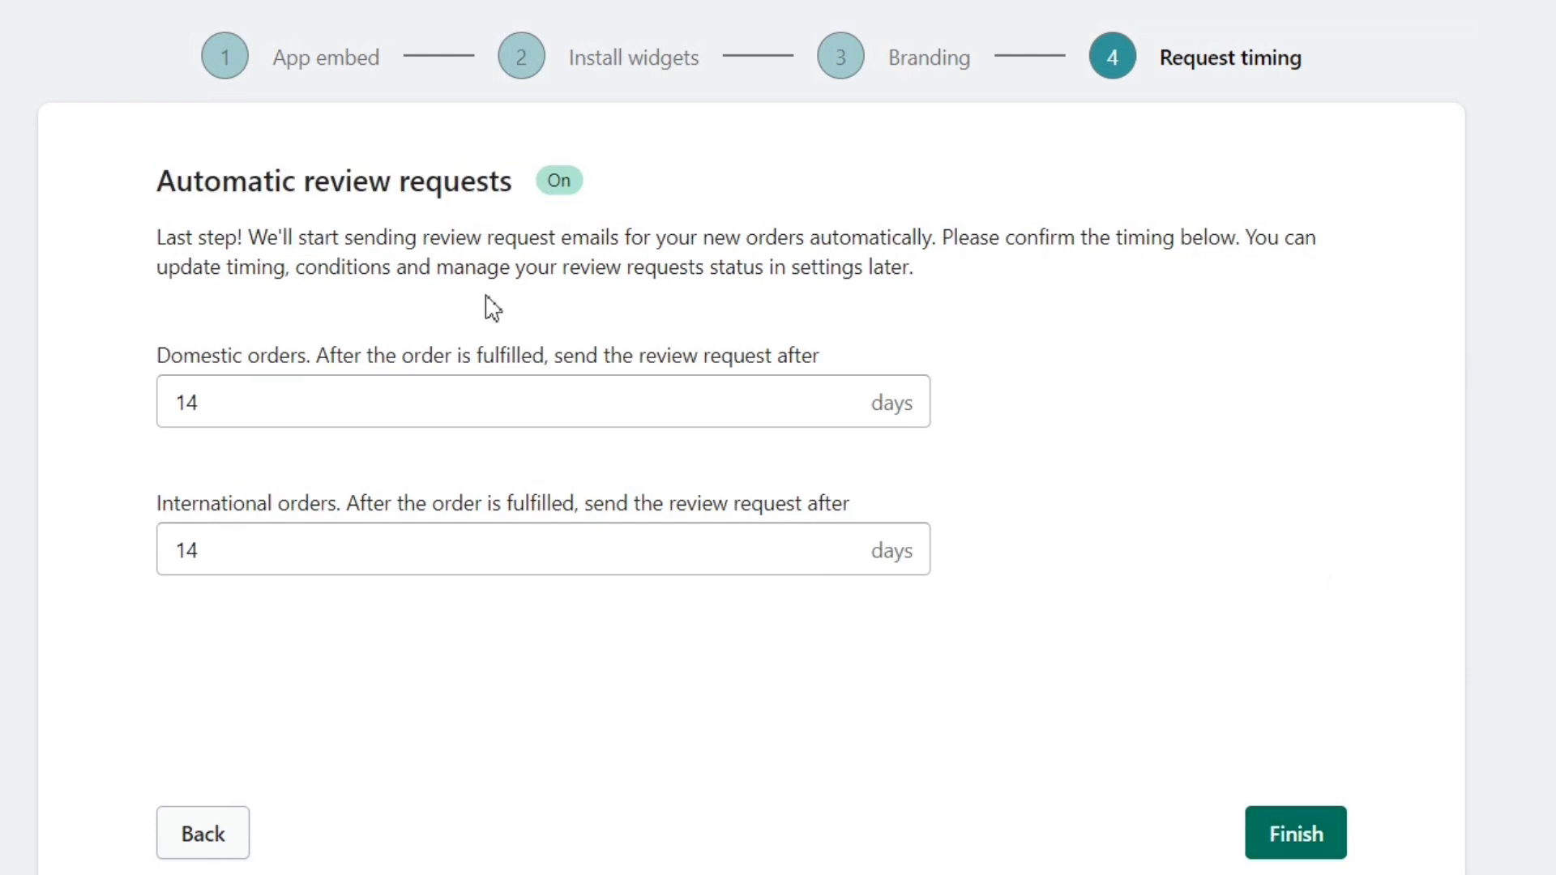
{"action": "left_click", "coordinate": [218, 403]}
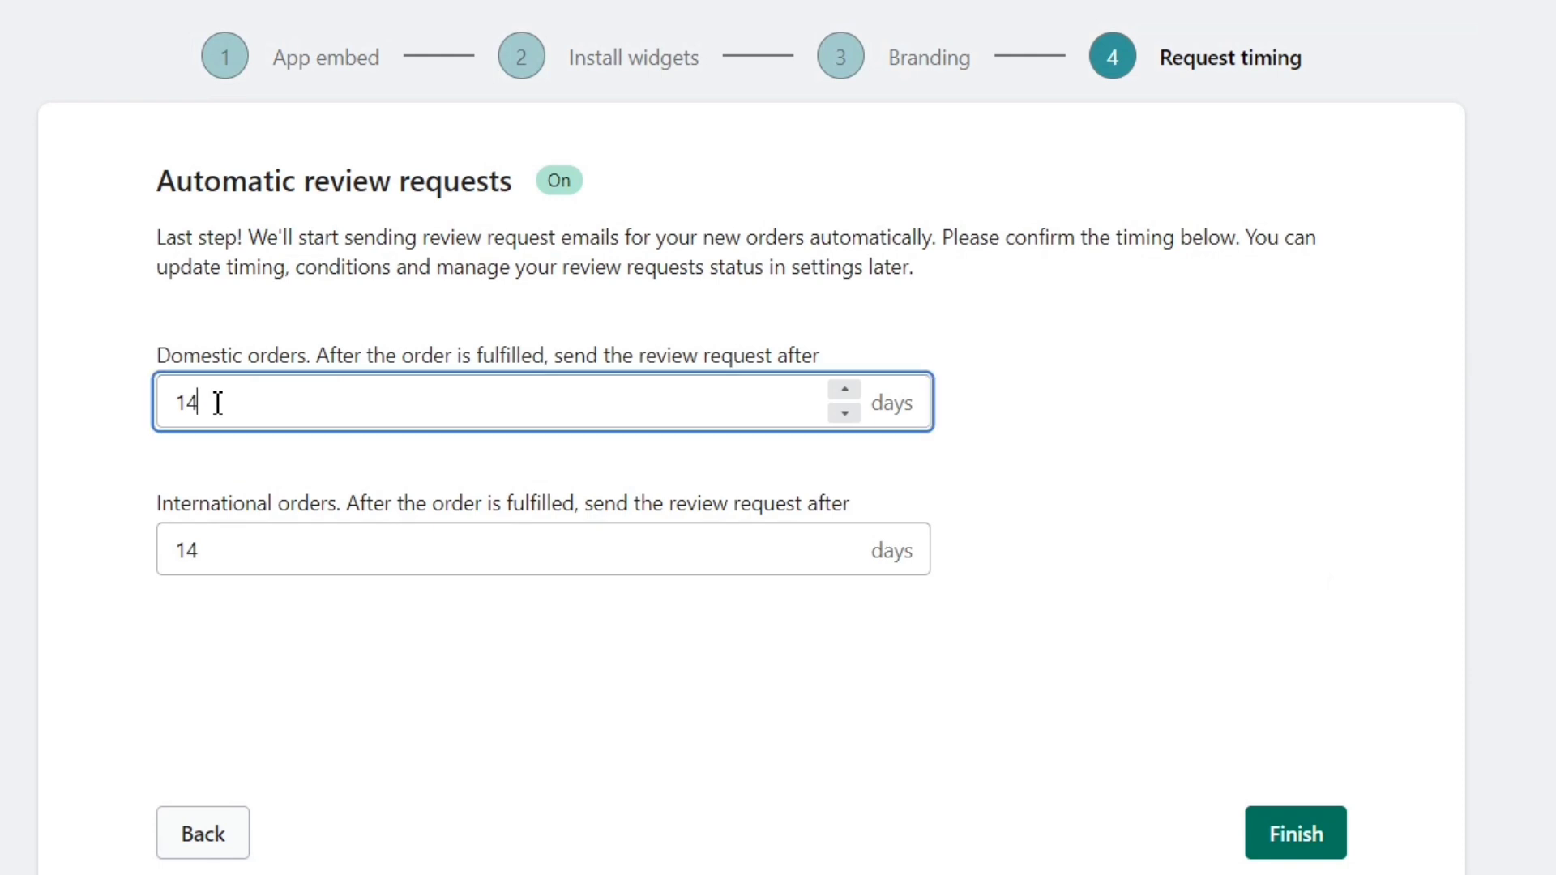
{"action": "left_click", "coordinate": [99, 413]}
{"action": "left_click_drag", "start_coordinate": [234, 544], "coordinate": [76, 545]}
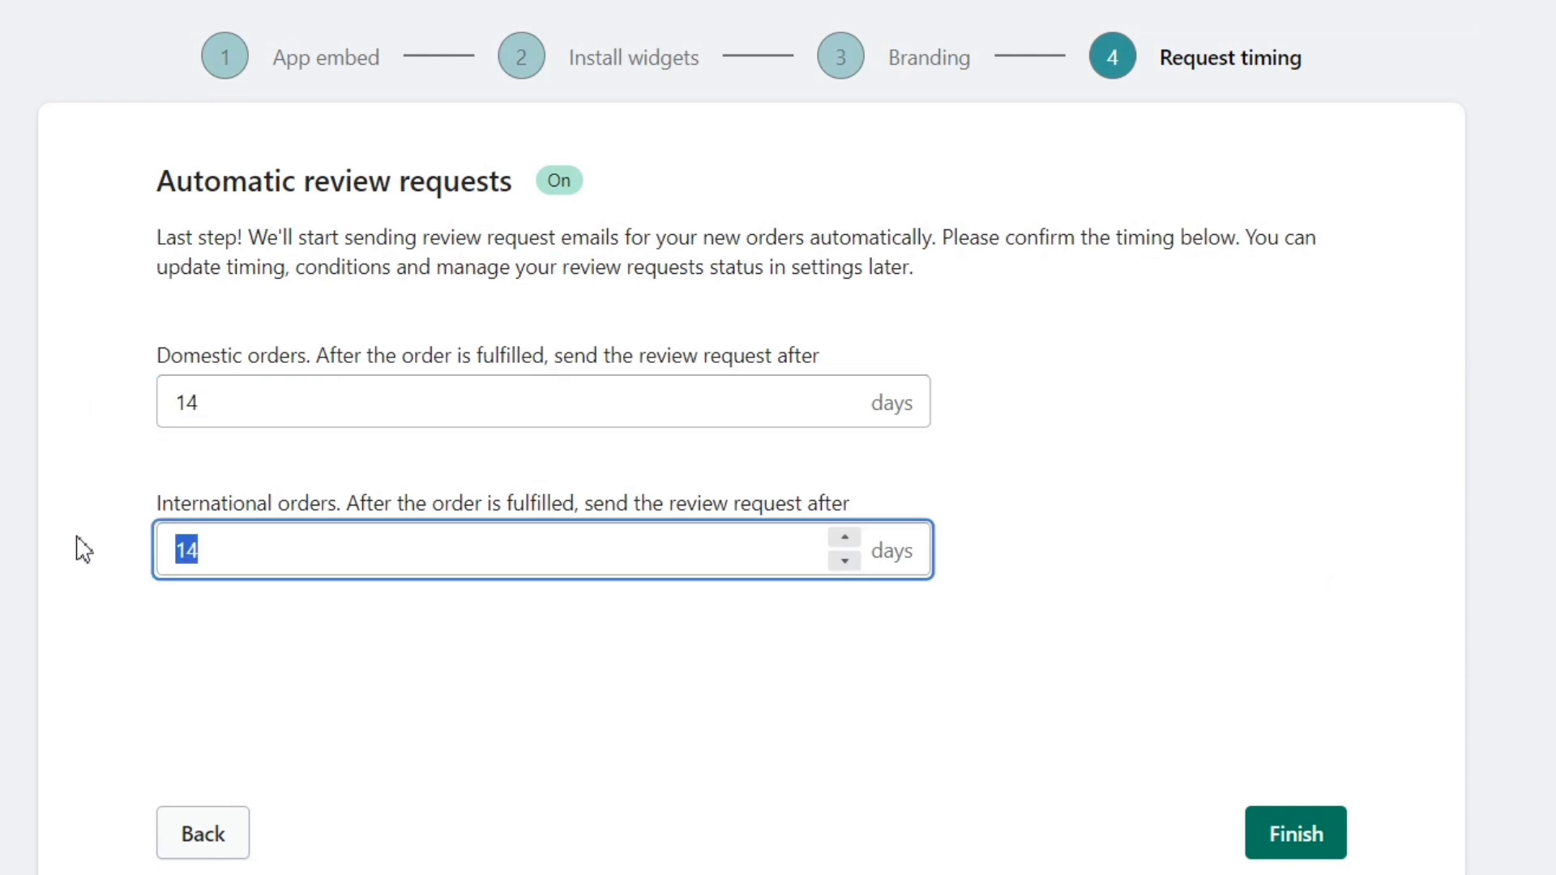
{"action": "left_click", "coordinate": [83, 550]}
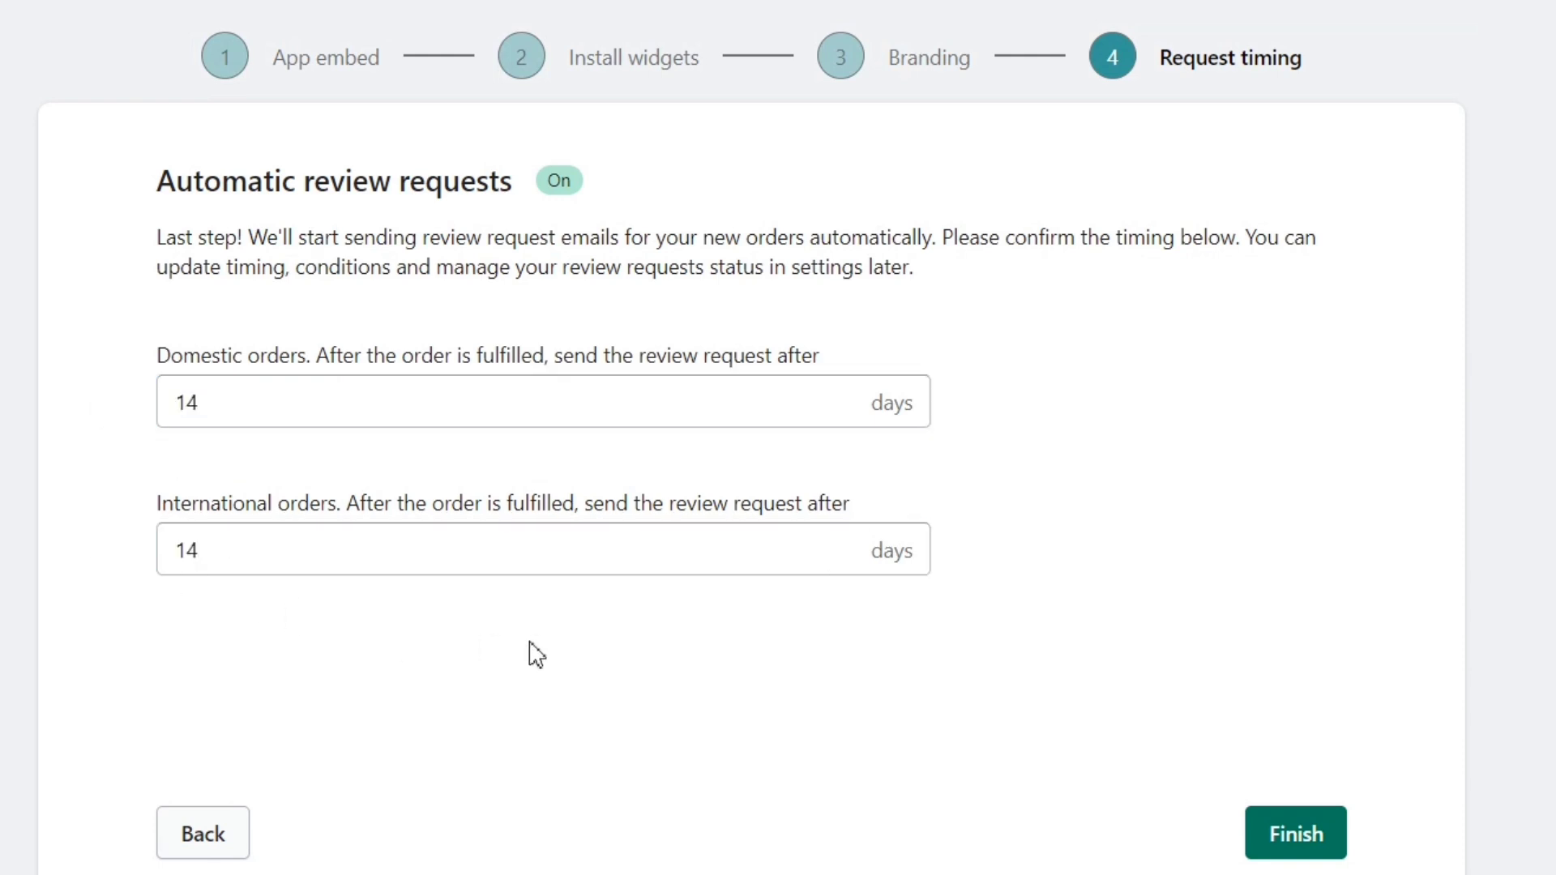
{"action": "left_click", "coordinate": [1296, 835]}
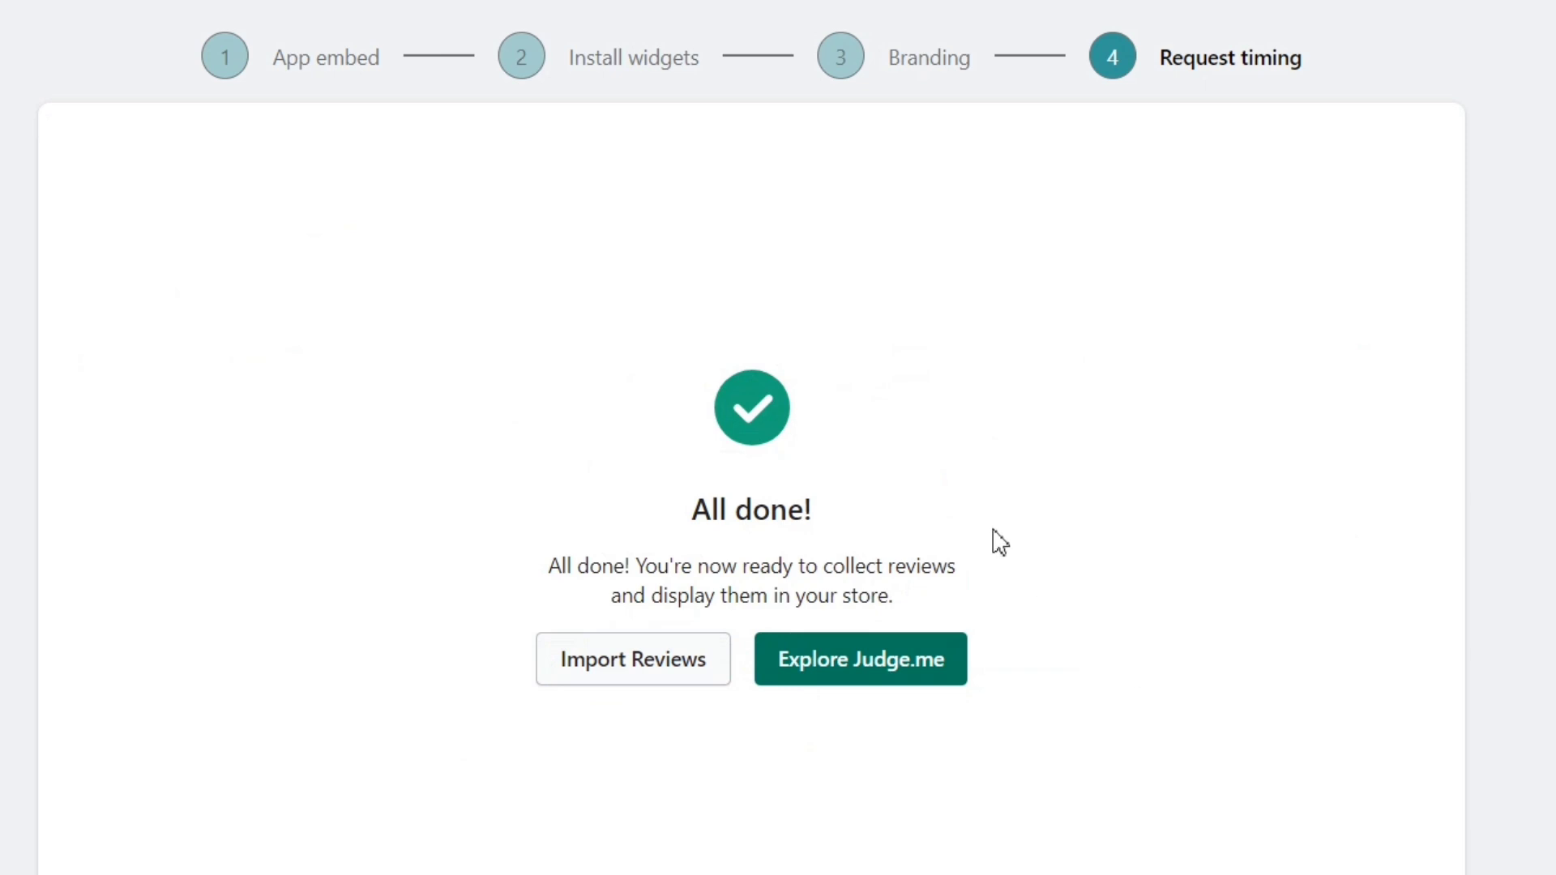
Step: Enter the Judge.me dashboard on the Free plan and collapse the setup checklist
{"action": "left_click_drag", "start_coordinate": [499, 576], "coordinate": [955, 602]}
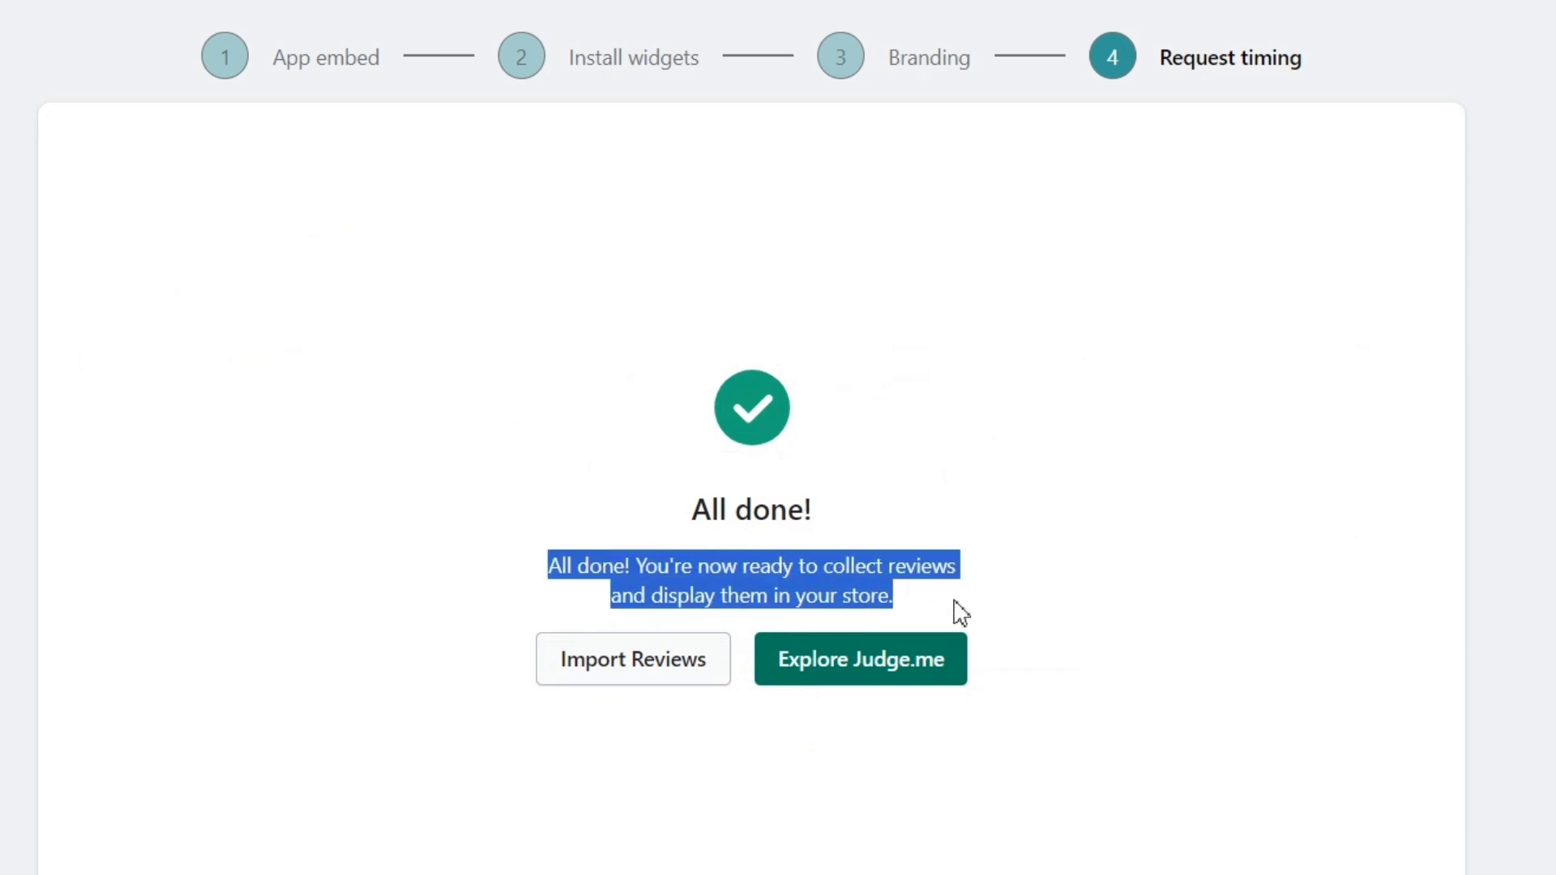
{"action": "left_click", "coordinate": [960, 613]}
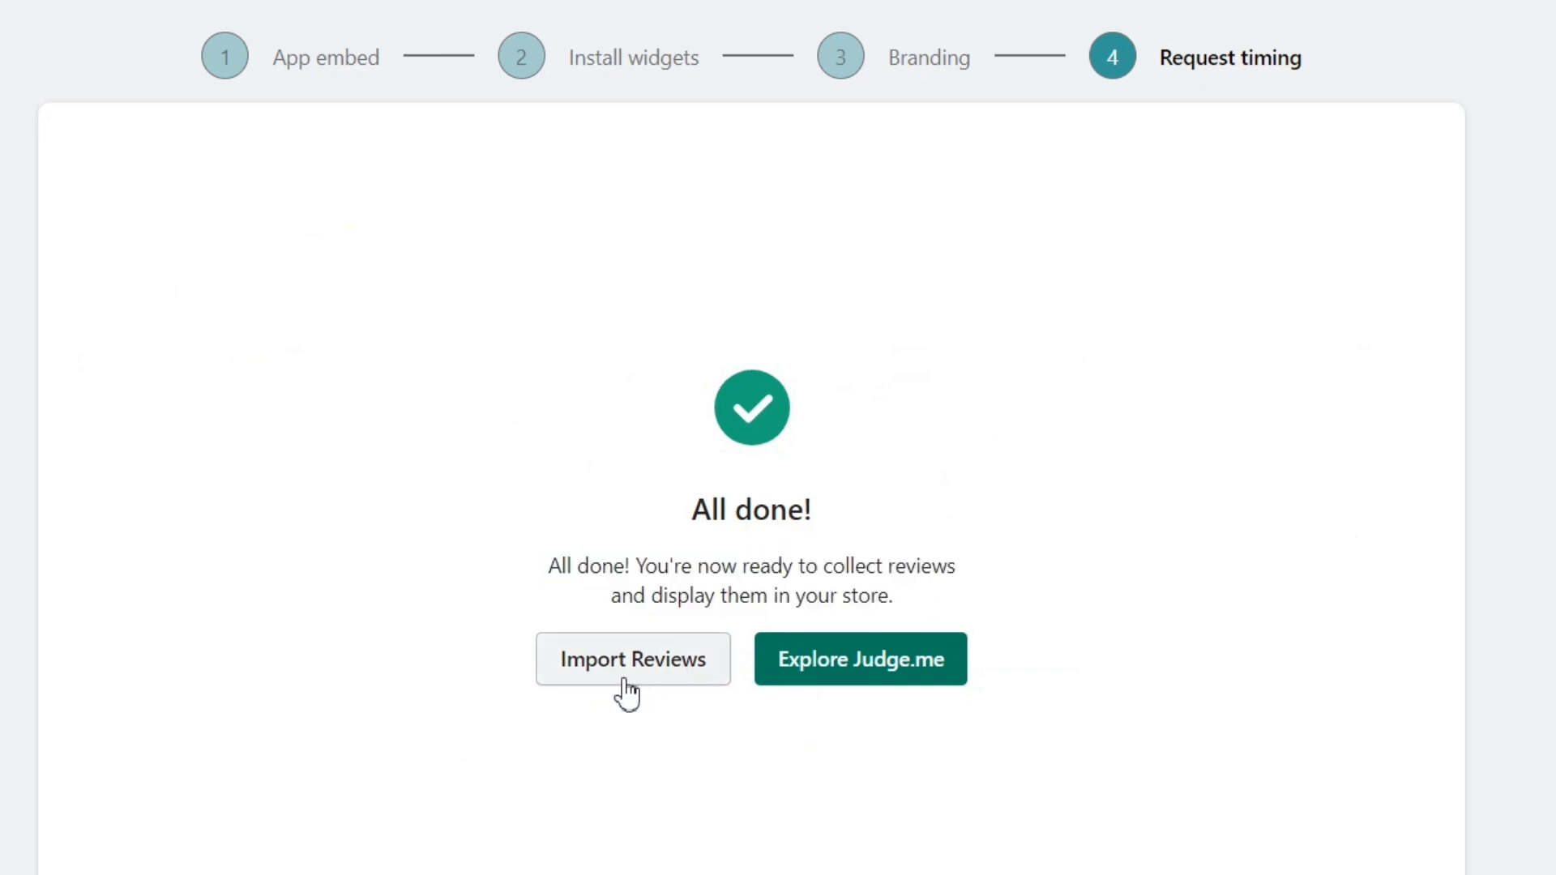
{"action": "left_click", "coordinate": [869, 683]}
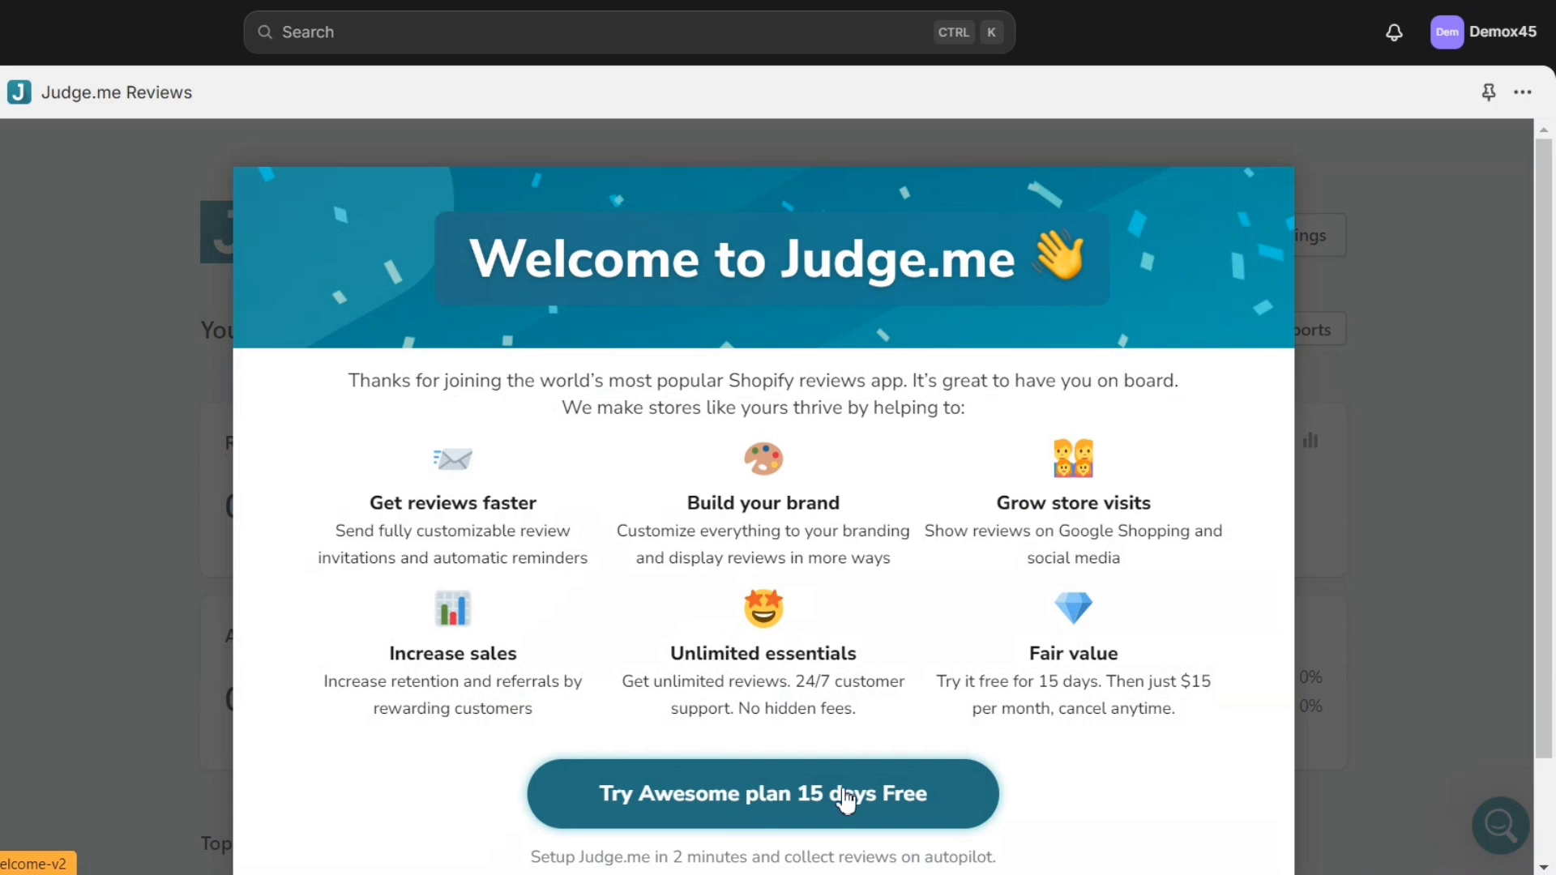
{"action": "scroll", "coordinate": [1439, 241], "scroll_direction": "down", "scroll_amount": 2}
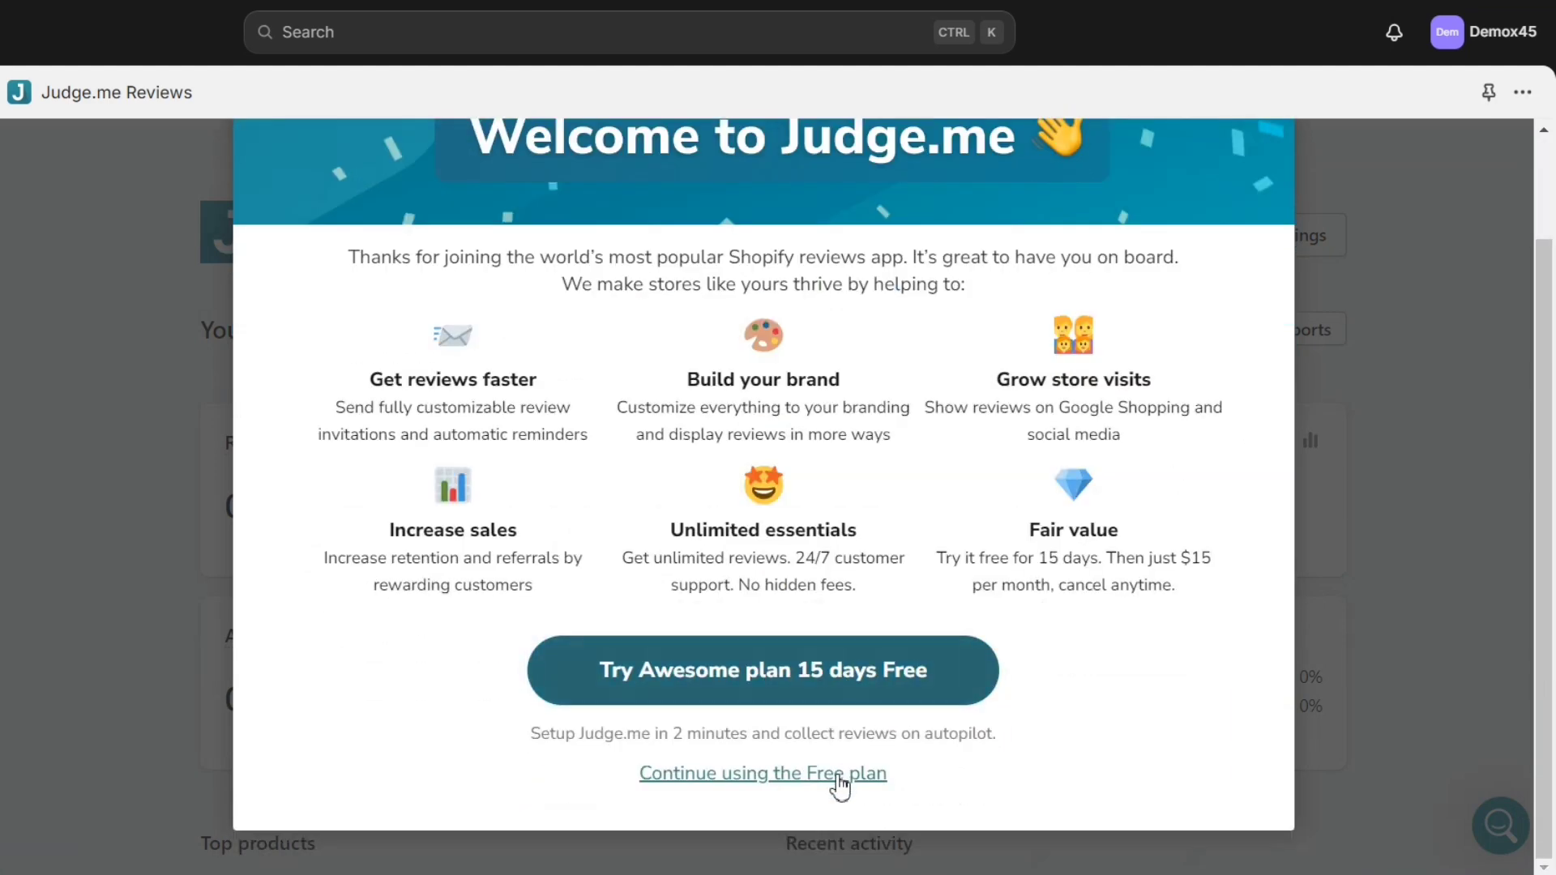
{"action": "left_click", "coordinate": [840, 775]}
{"action": "scroll", "coordinate": [869, 518], "scroll_direction": "down", "scroll_amount": 5}
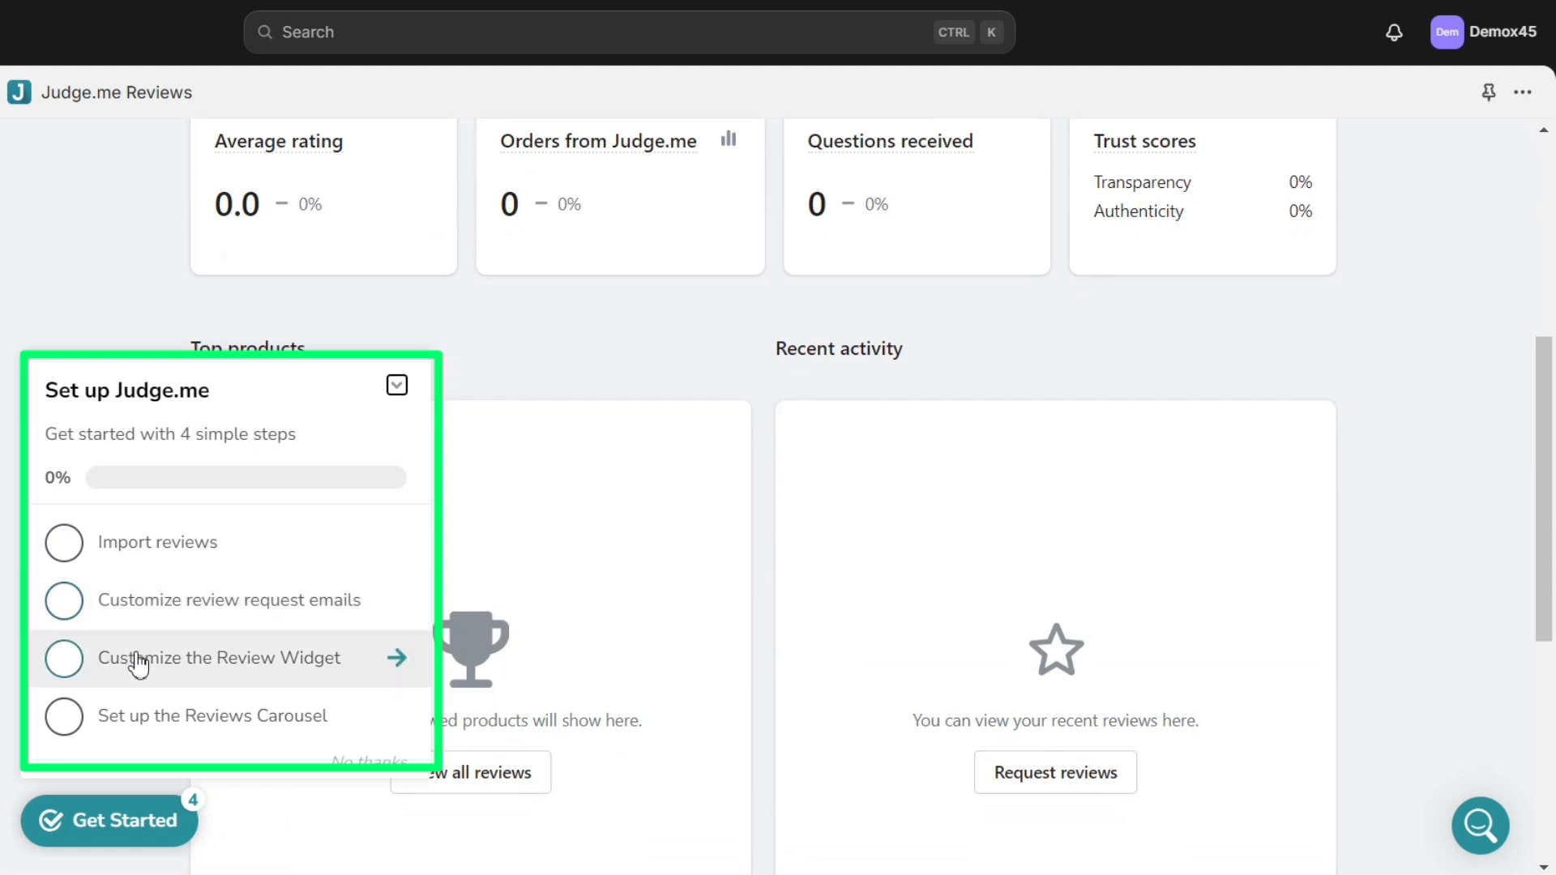
{"action": "left_click", "coordinate": [397, 387]}
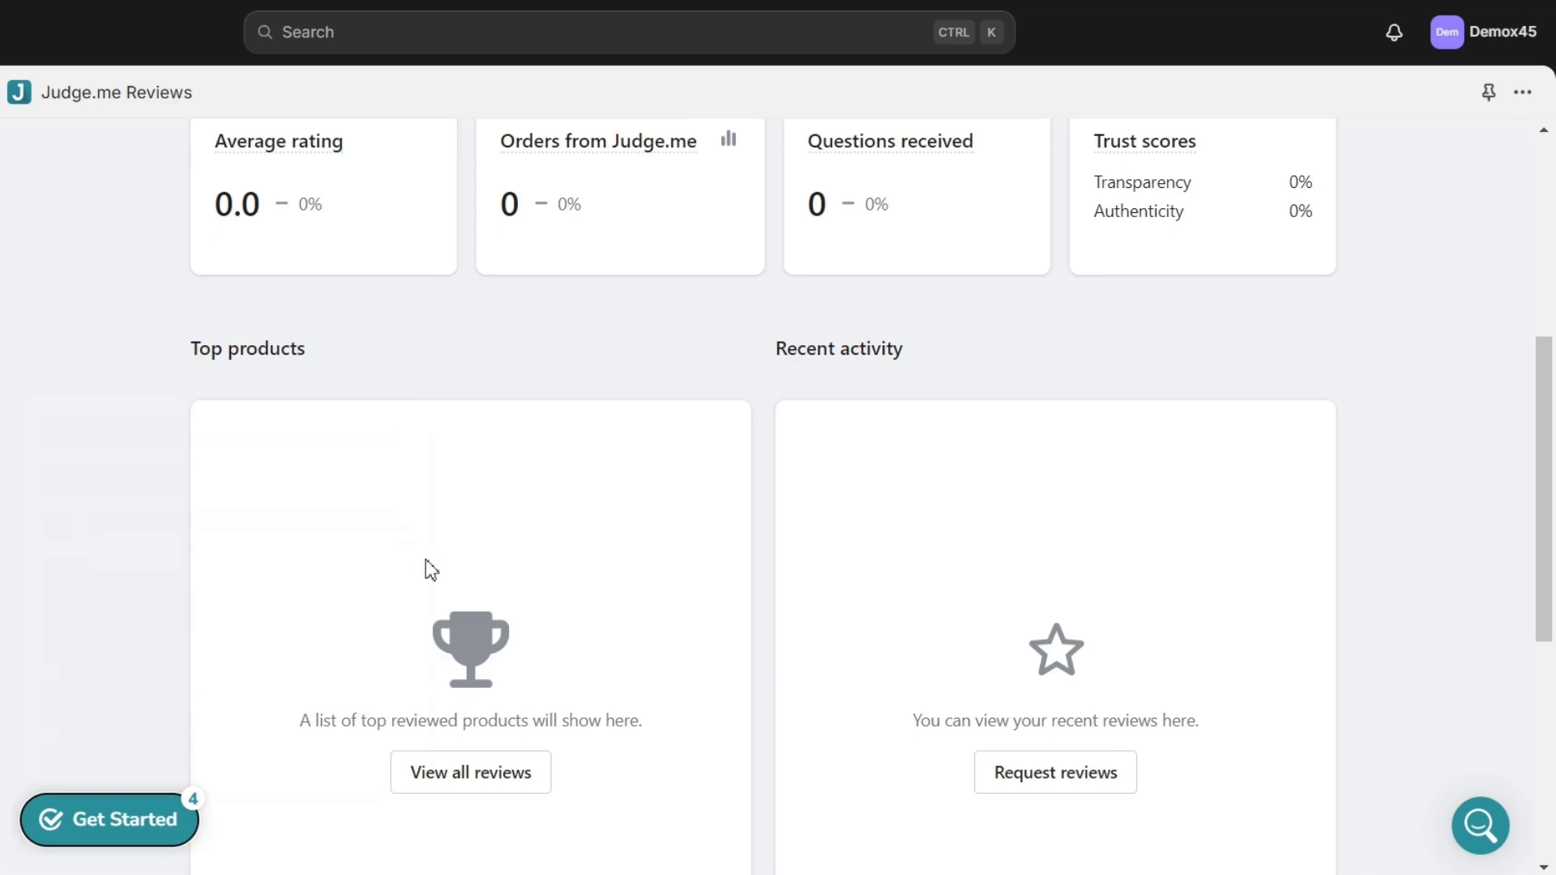
{"action": "scroll", "coordinate": [625, 636], "scroll_direction": "up", "scroll_amount": 6}
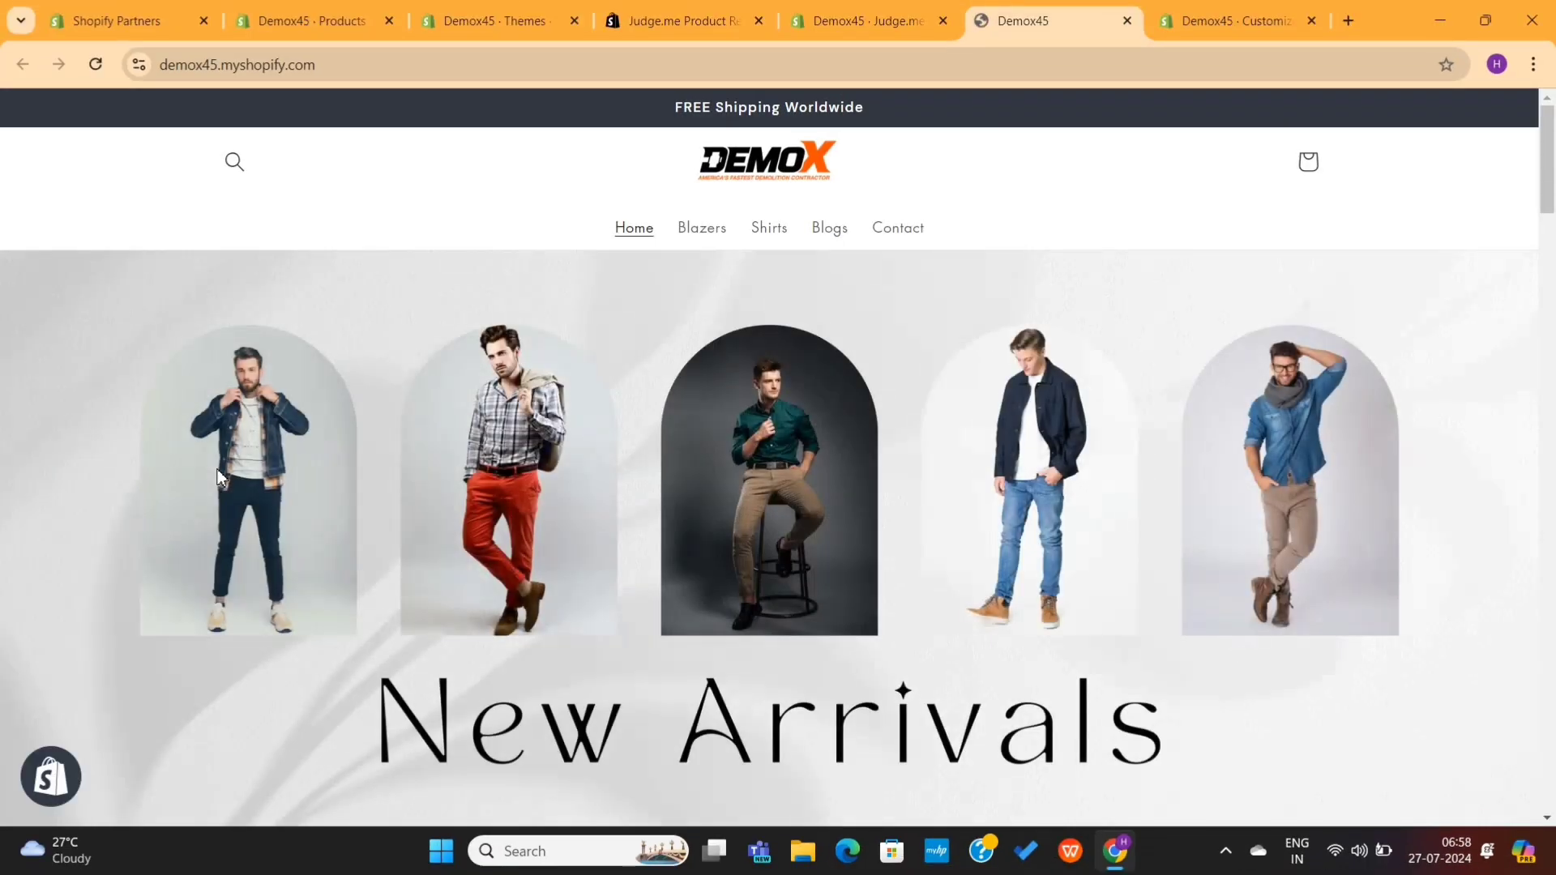
Step: Open the Ryan Stone blazer product page and its Write a review form
{"action": "scroll", "coordinate": [451, 517], "scroll_direction": "down", "scroll_amount": 2}
{"action": "scroll", "coordinate": [451, 516], "scroll_direction": "down", "scroll_amount": 6}
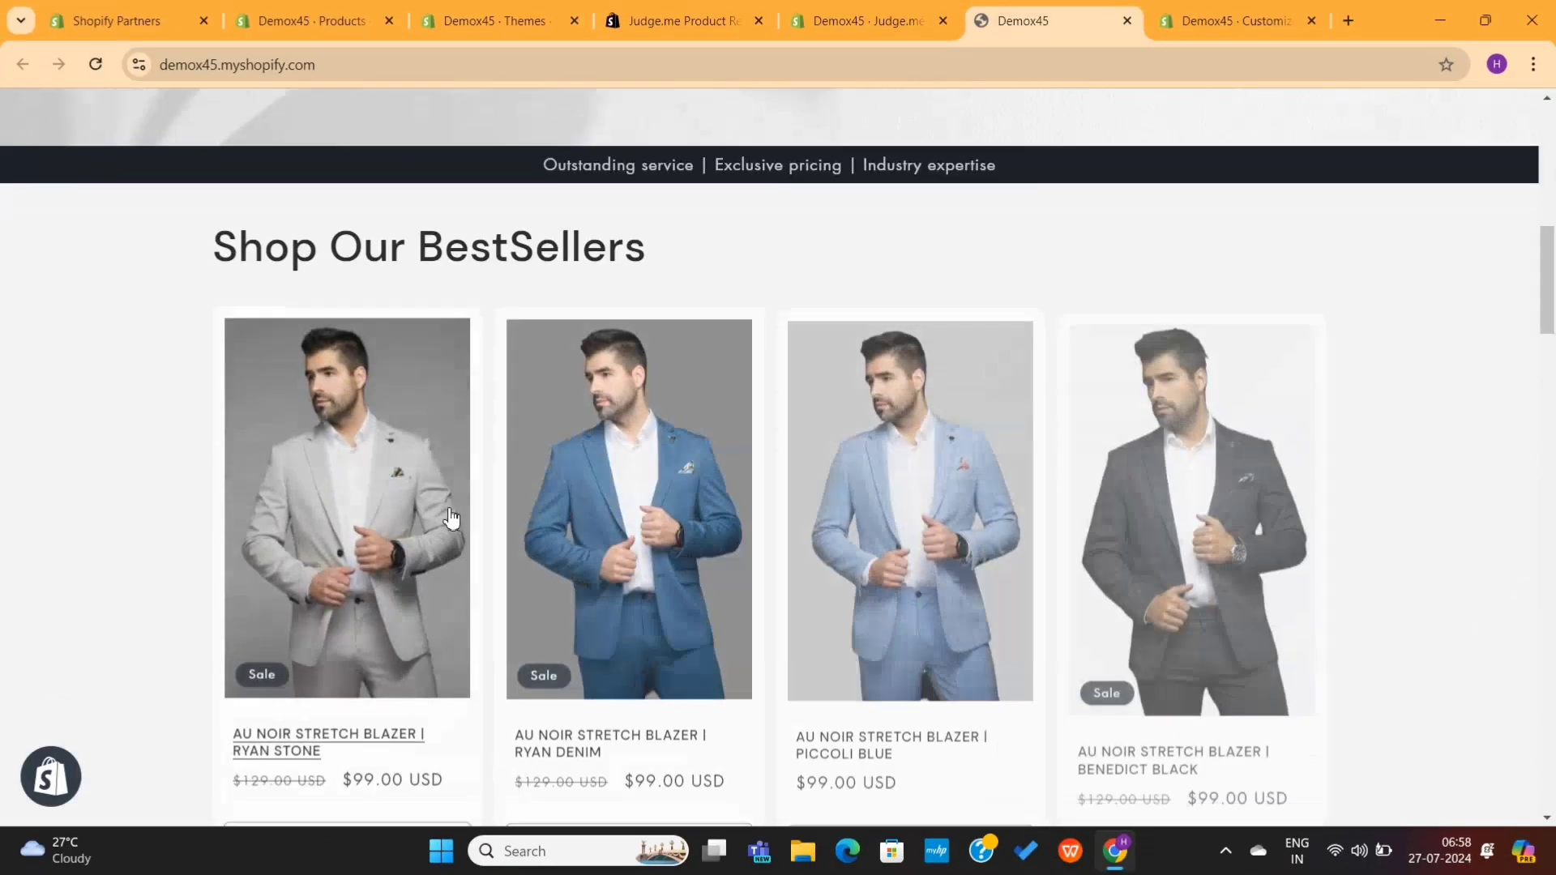
{"action": "left_click", "coordinate": [435, 514]}
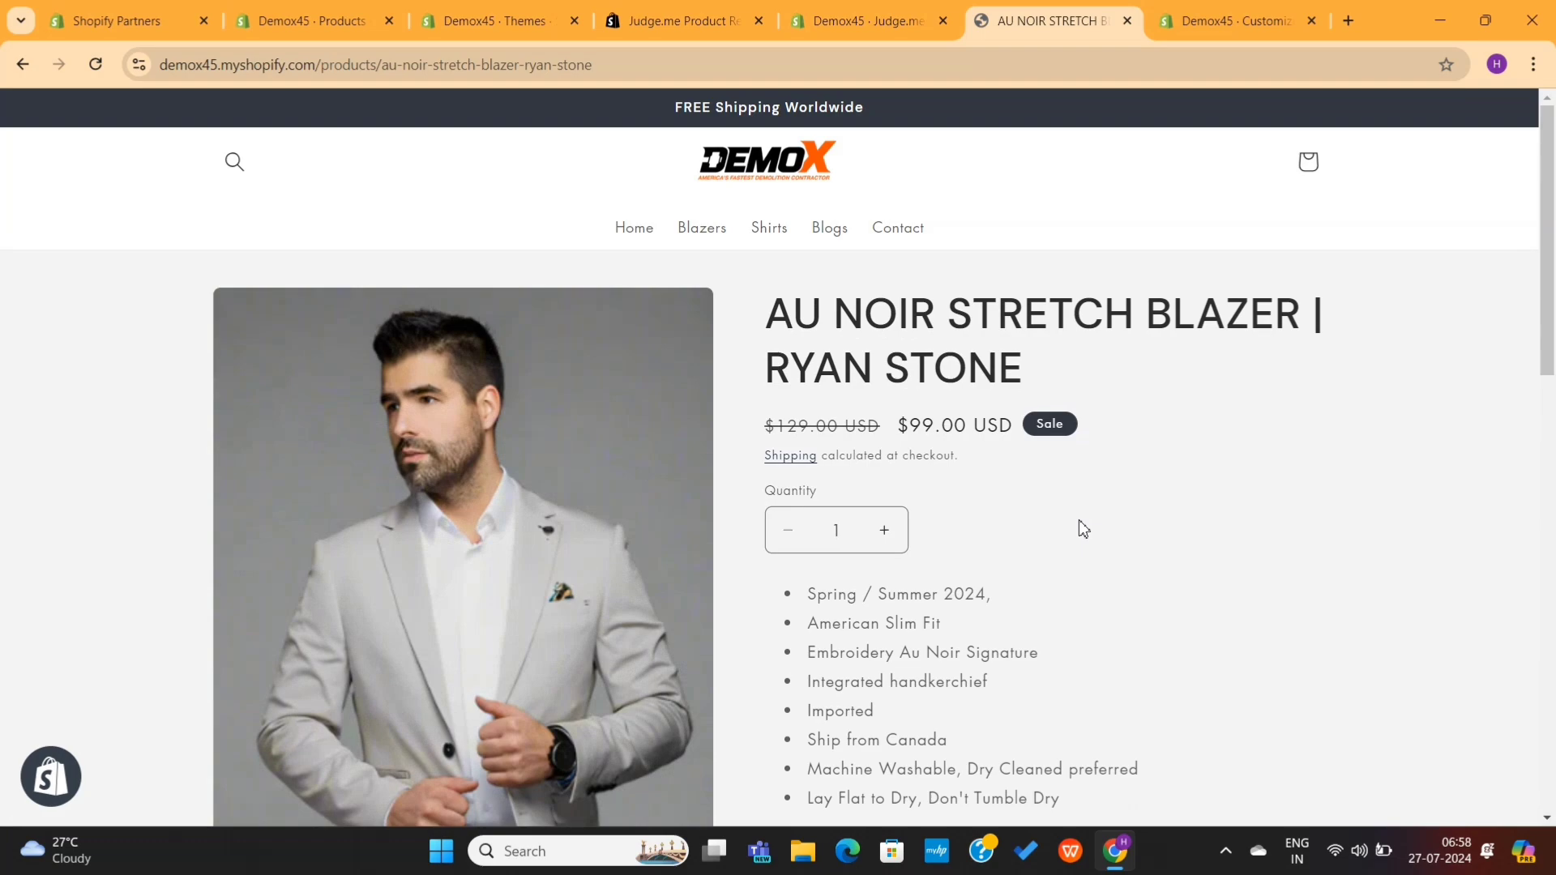
{"action": "scroll", "coordinate": [1083, 528], "scroll_direction": "down", "scroll_amount": 8}
{"action": "scroll", "coordinate": [1081, 526], "scroll_direction": "down", "scroll_amount": 12}
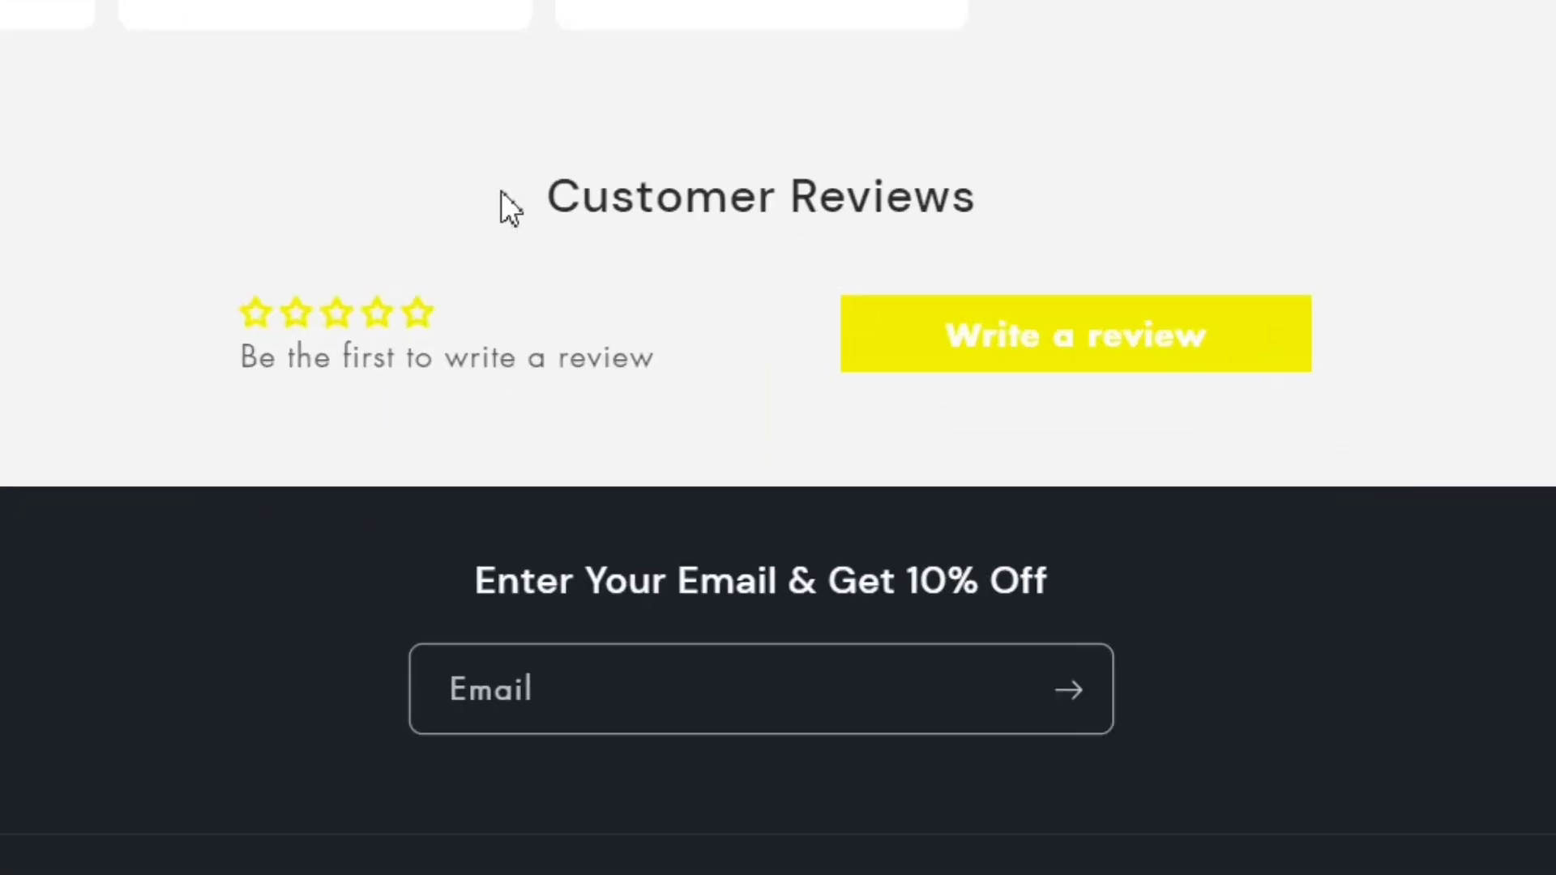
{"action": "left_click_drag", "start_coordinate": [501, 191], "coordinate": [1029, 198]}
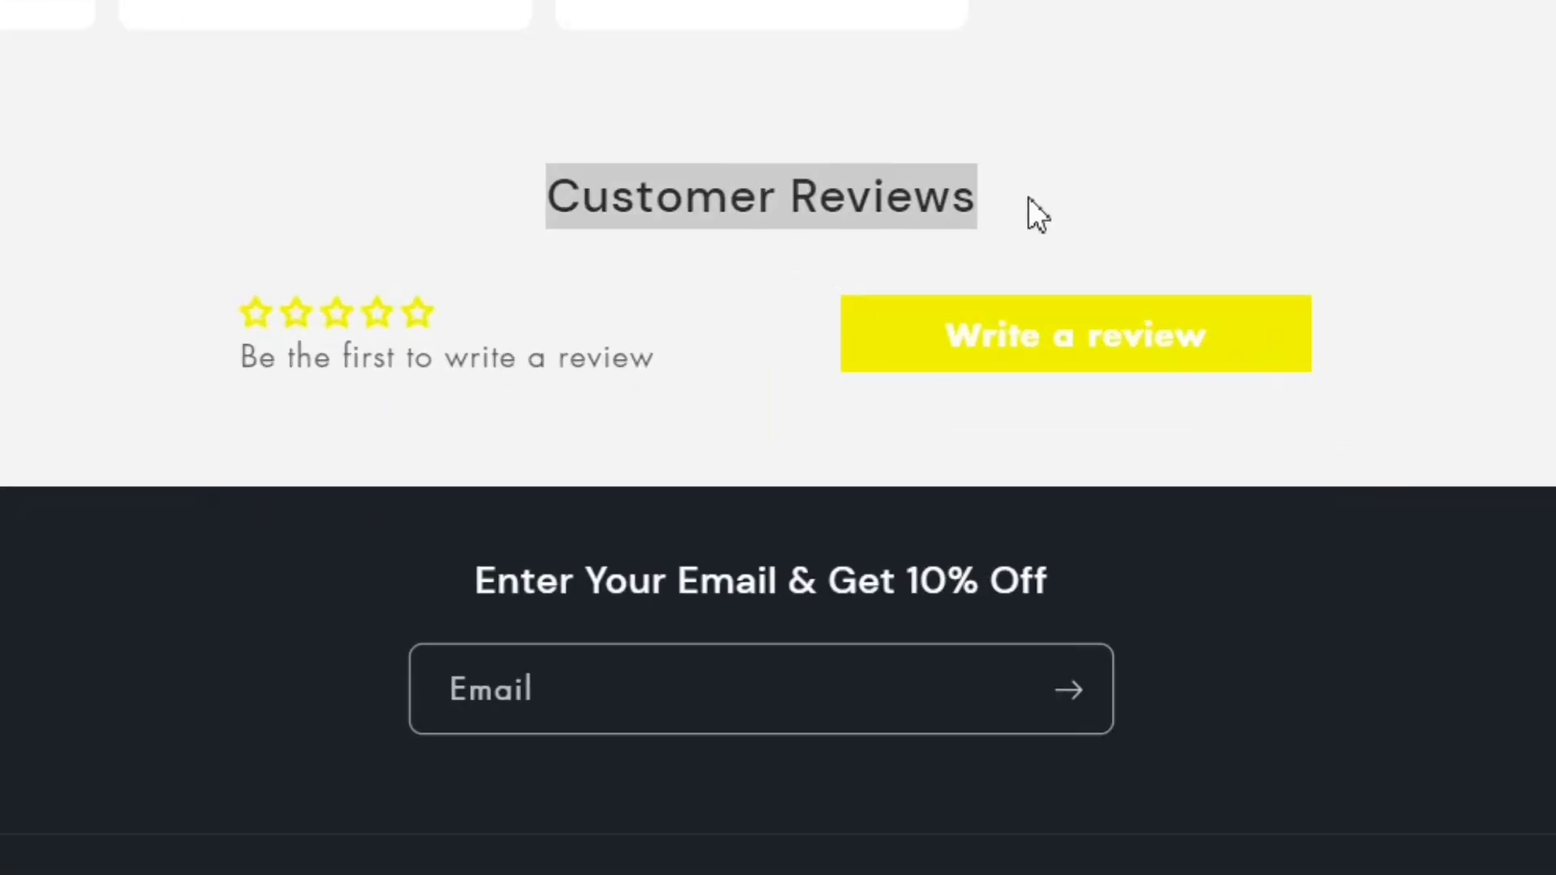
{"action": "left_click", "coordinate": [1070, 334]}
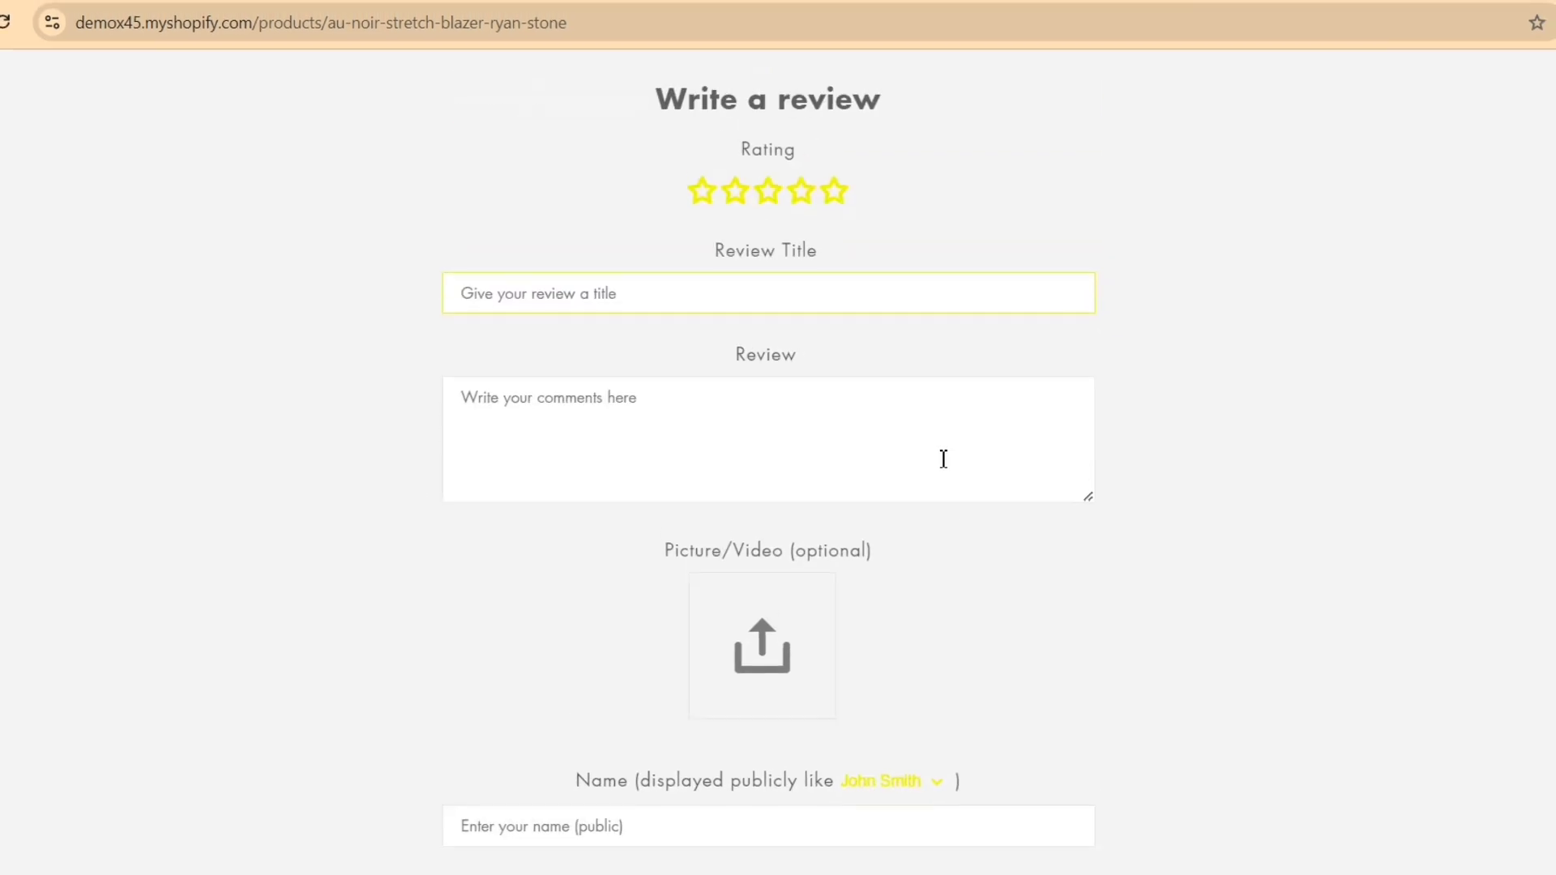
{"action": "scroll", "coordinate": [798, 363], "scroll_direction": "up", "scroll_amount": 5}
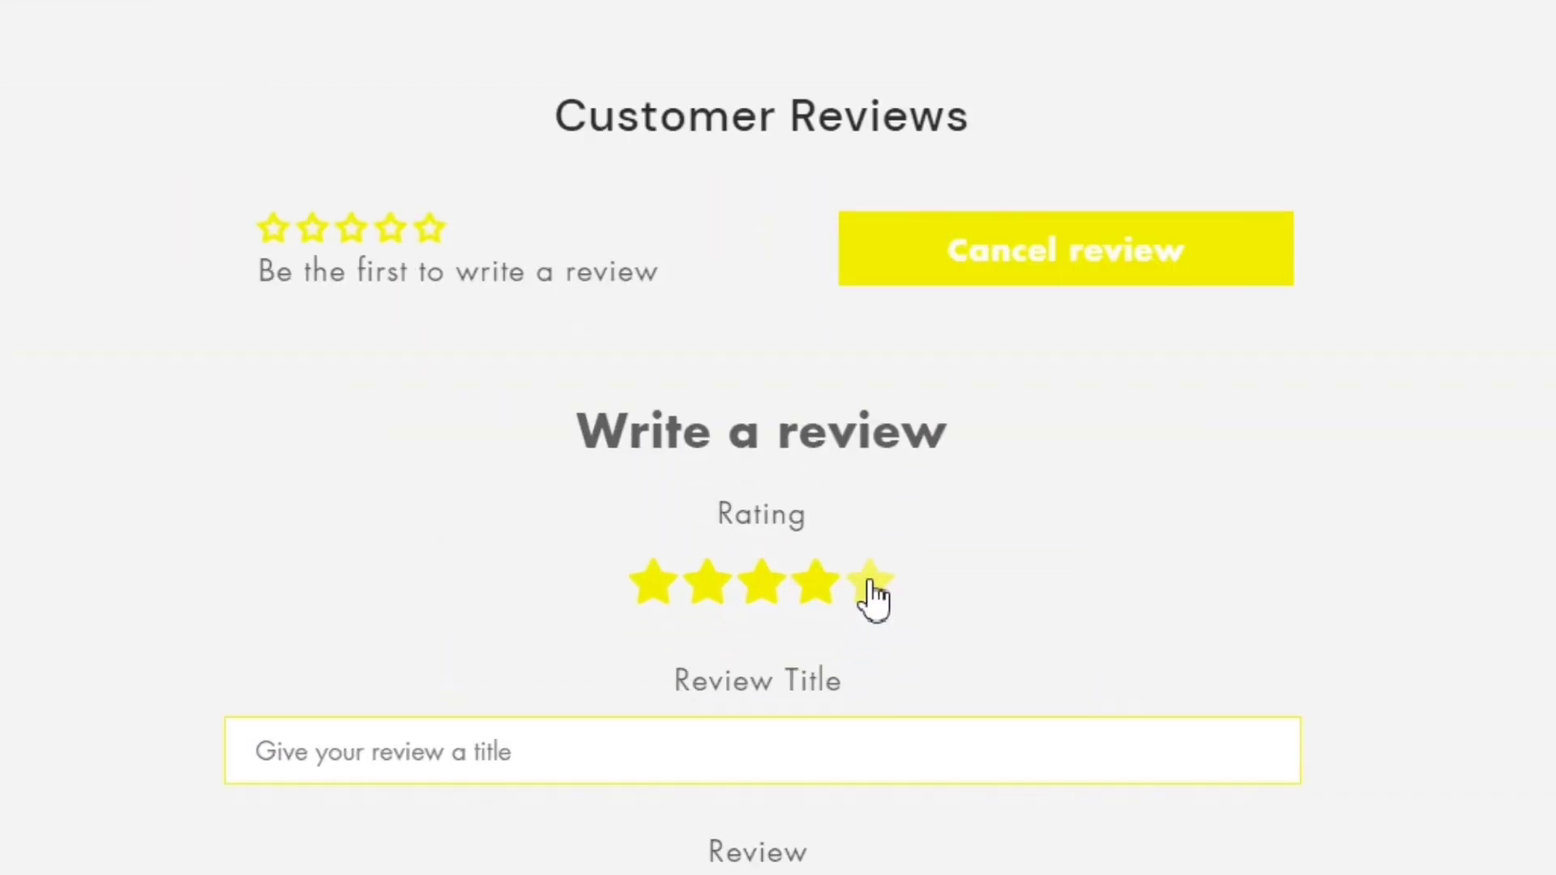
Step: Rate the blazer 5 stars, titled 'Demo Review' with body 'Demo or sample of the review'
{"action": "left_click", "coordinate": [870, 588]}
{"action": "scroll", "coordinate": [706, 532], "scroll_direction": "down", "scroll_amount": 3}
{"action": "type", "text": "Demo Review"}
{"action": "scroll", "coordinate": [452, 392], "scroll_direction": "down", "scroll_amount": 4}
{"action": "left_click", "coordinate": [452, 391]}
{"action": "type", "text": "Demo or sample of the review"}
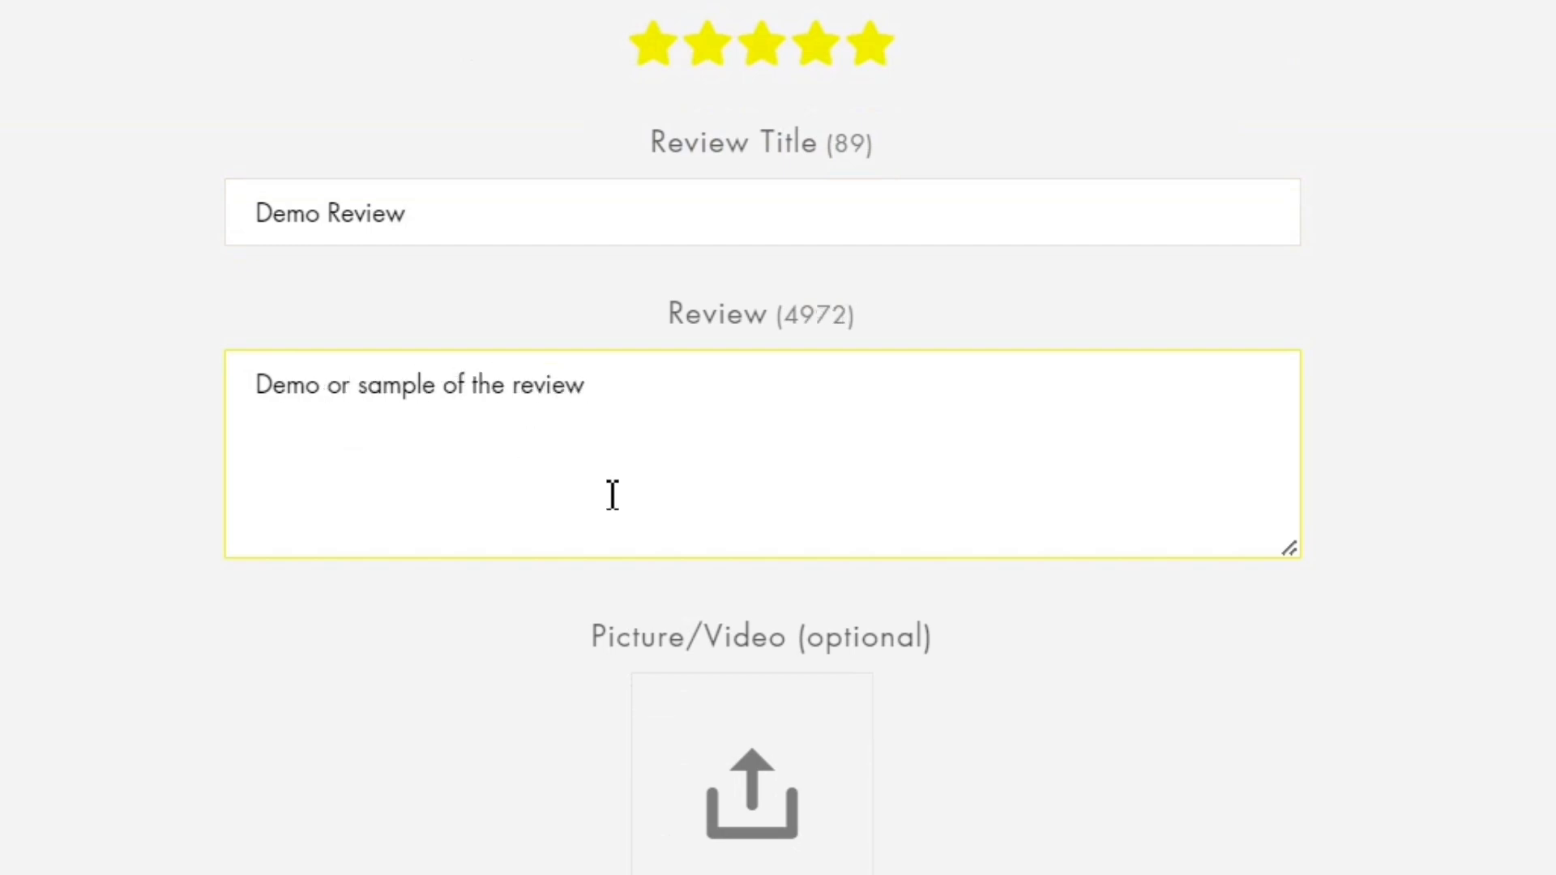
Step: Enter the reviewer's name and e-mail address, then submit the review
{"action": "scroll", "coordinate": [764, 567], "scroll_direction": "down", "scroll_amount": 3}
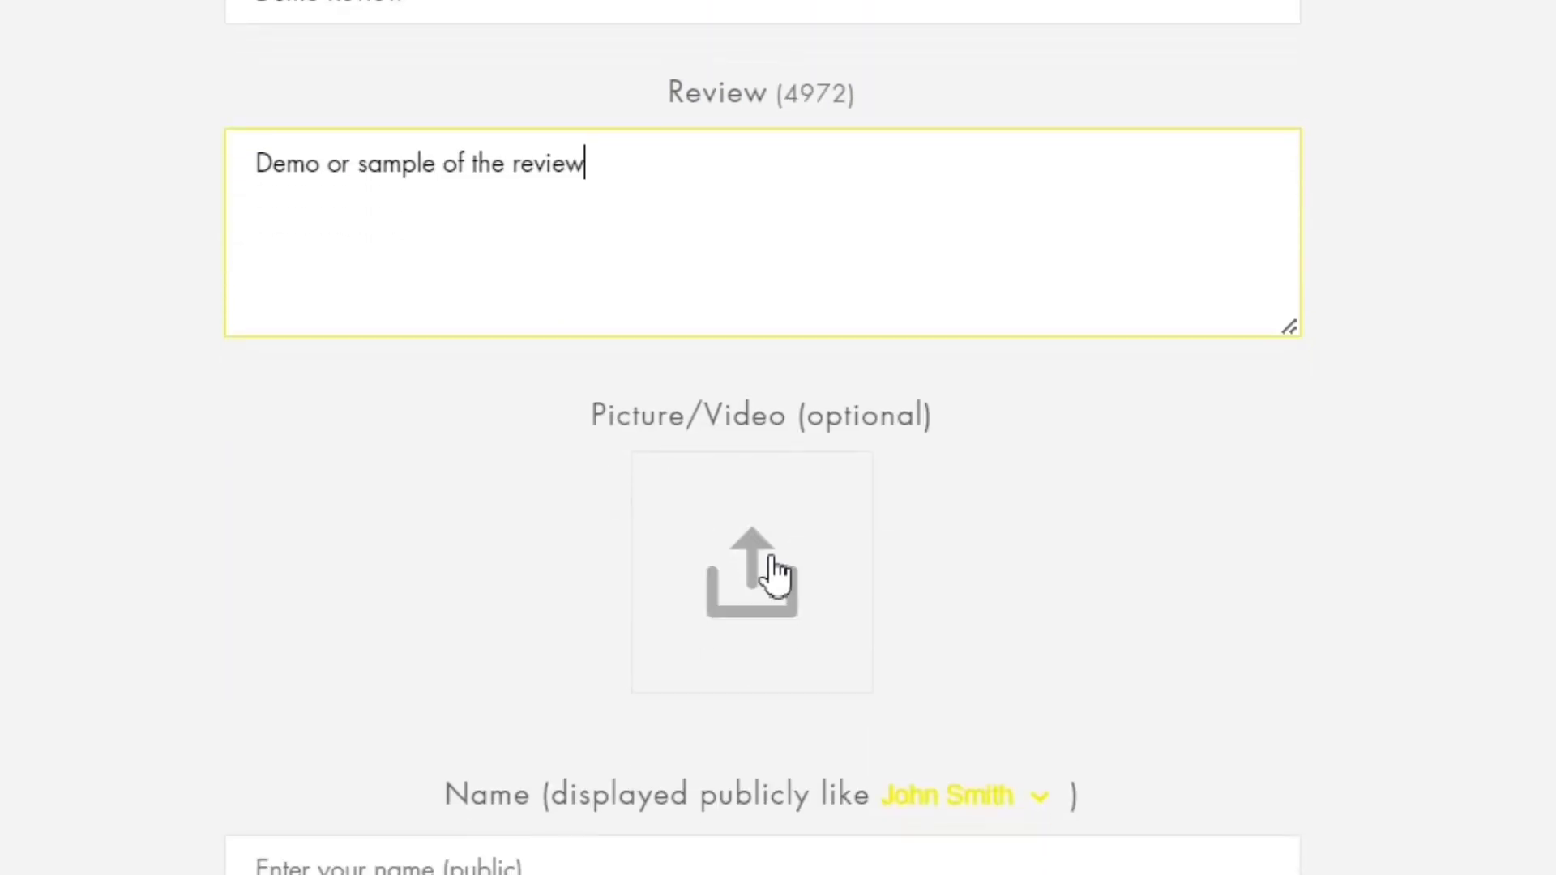
{"action": "scroll", "coordinate": [892, 579], "scroll_direction": "down", "scroll_amount": 4}
{"action": "scroll", "coordinate": [884, 566], "scroll_direction": "down", "scroll_amount": 3}
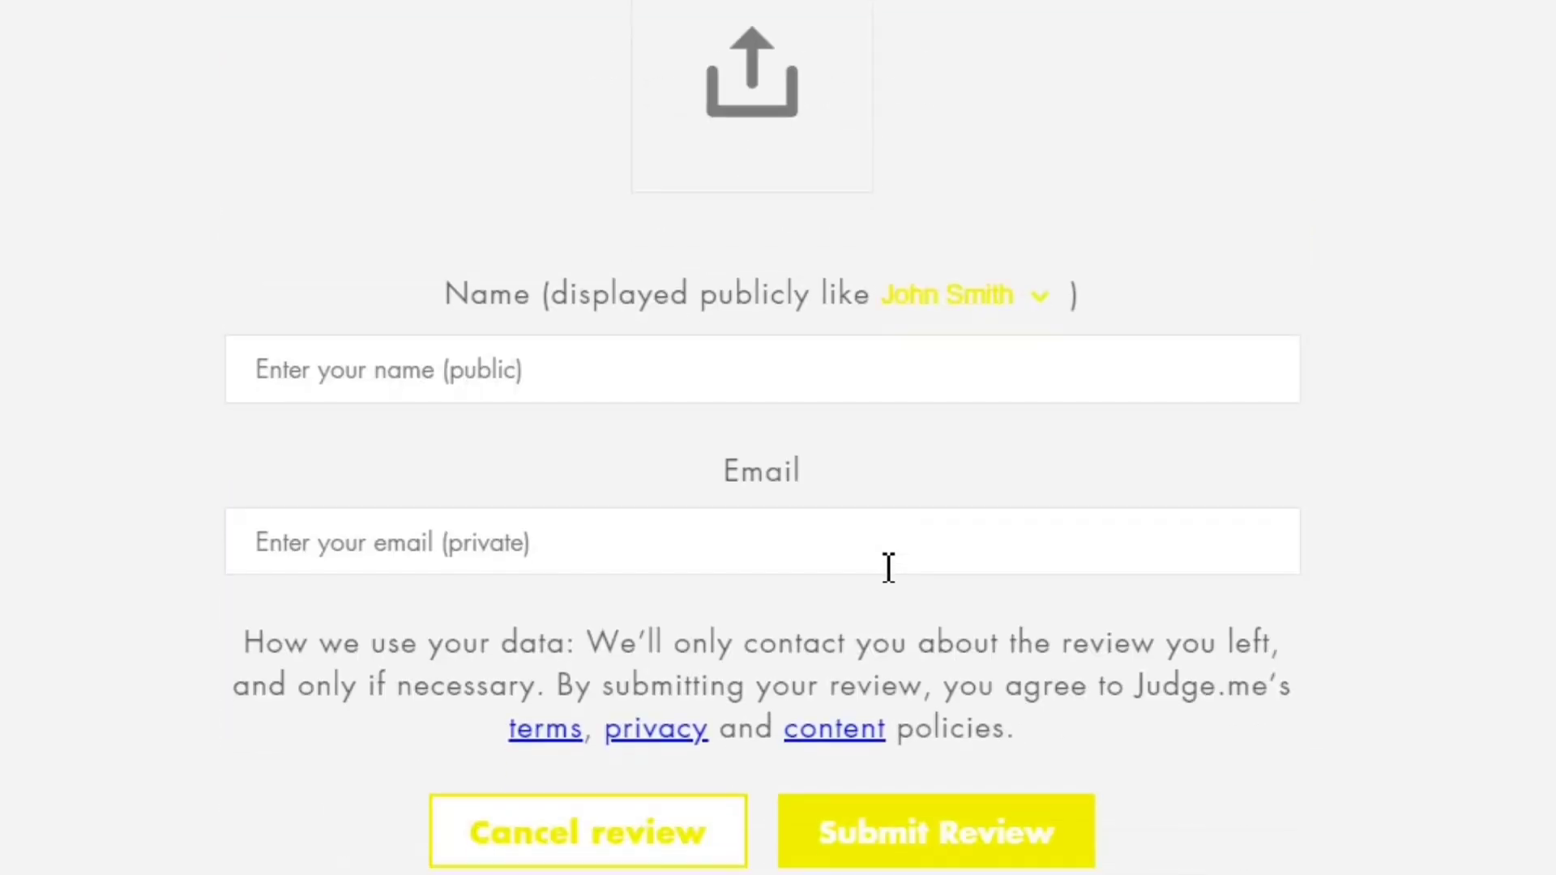
{"action": "left_click", "coordinate": [444, 373]}
{"action": "type", "text": "Brandon"}
{"action": "left_click", "coordinate": [438, 539]}
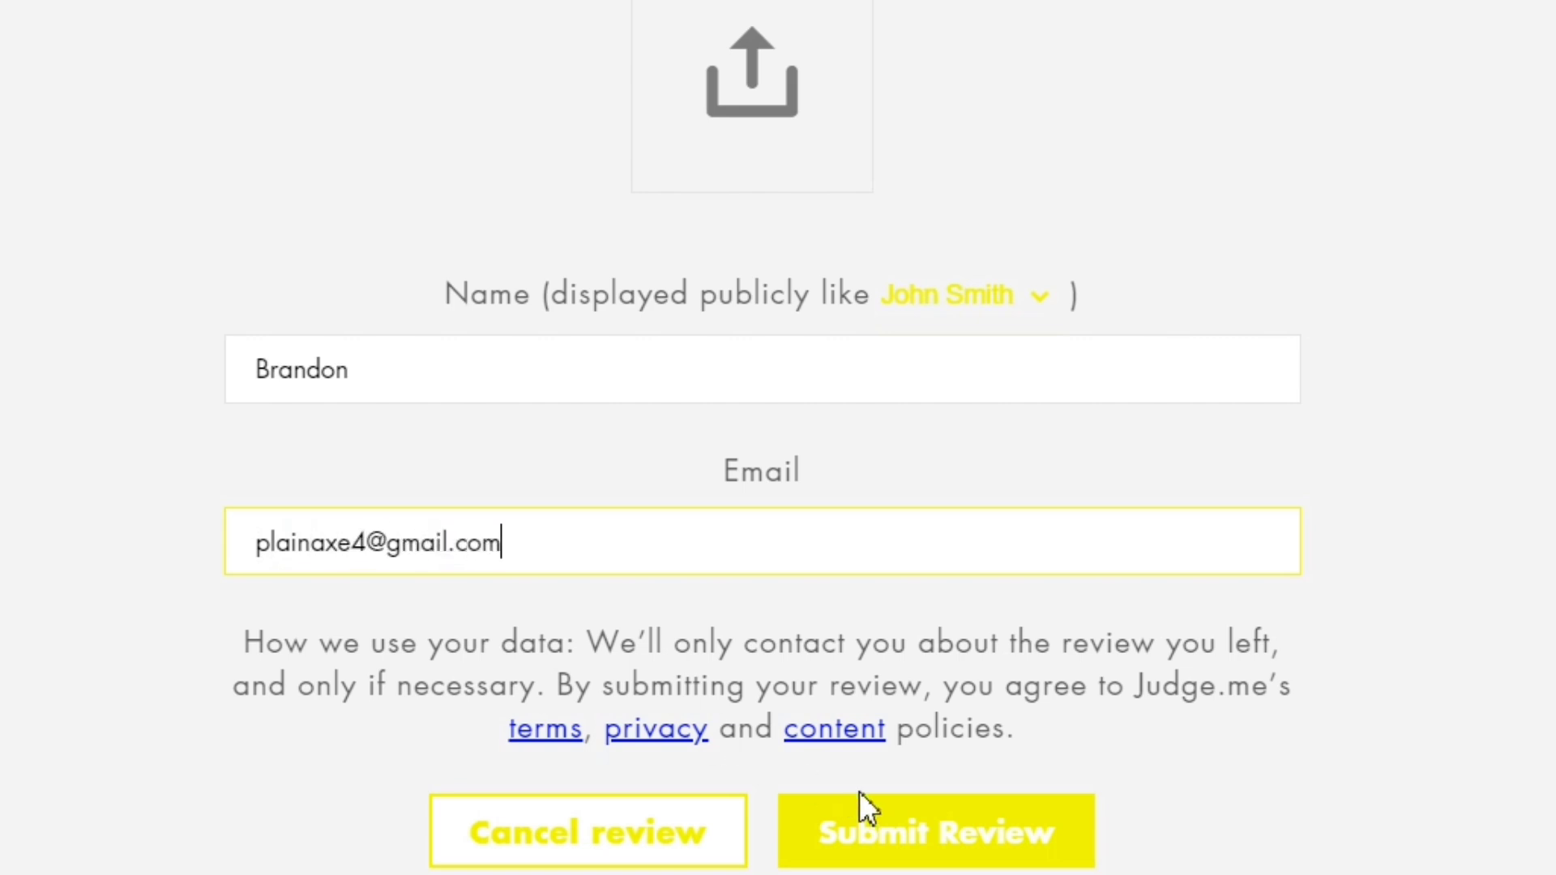
{"action": "left_click", "coordinate": [916, 830]}
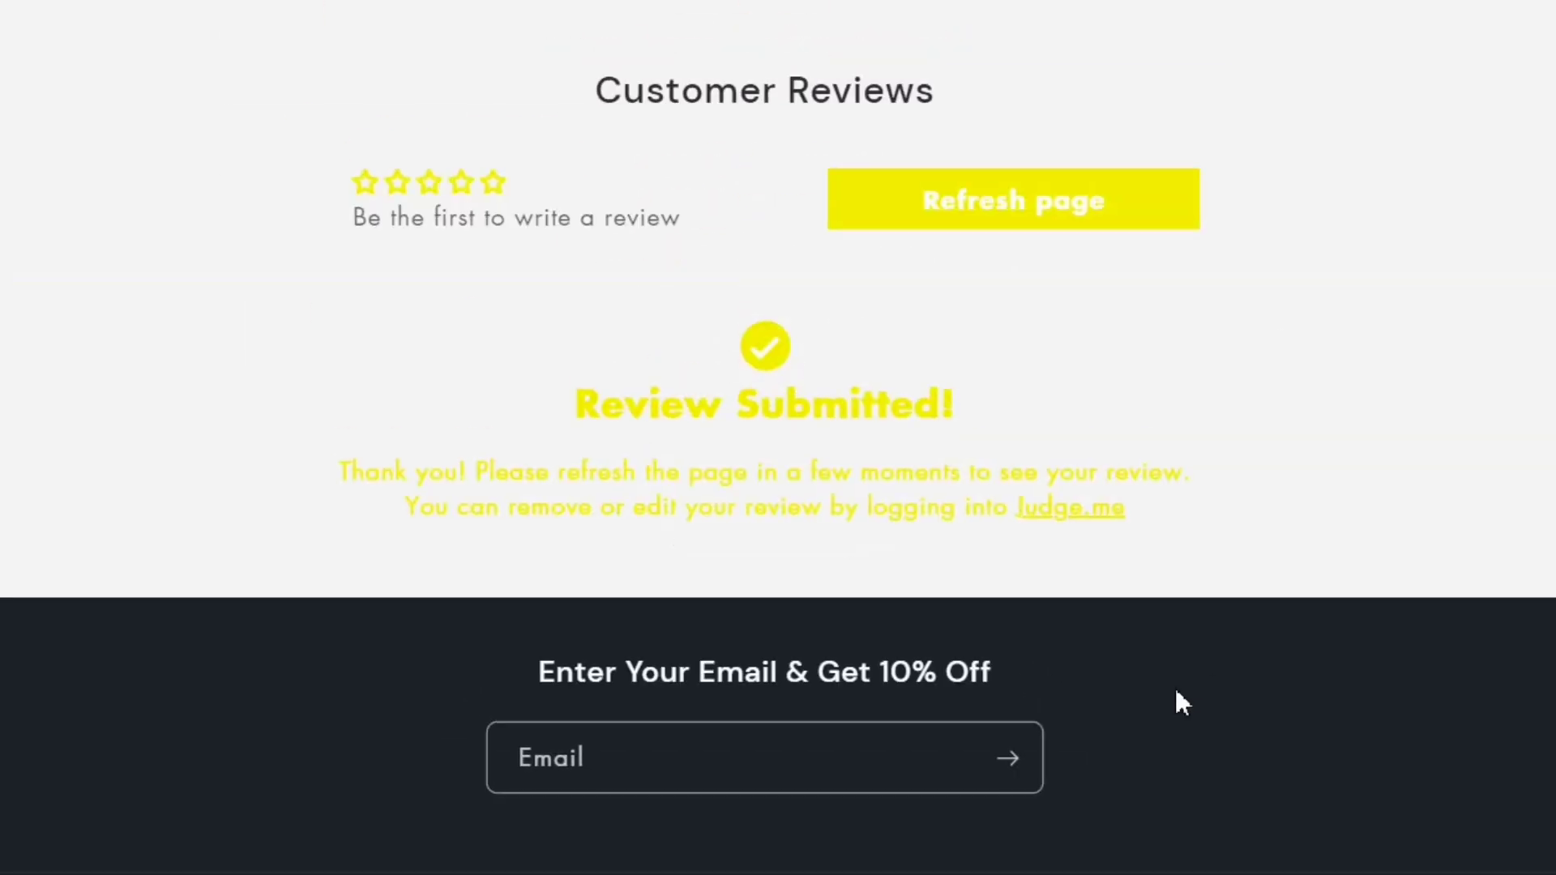
{"action": "left_click_drag", "start_coordinate": [476, 424], "coordinate": [961, 401]}
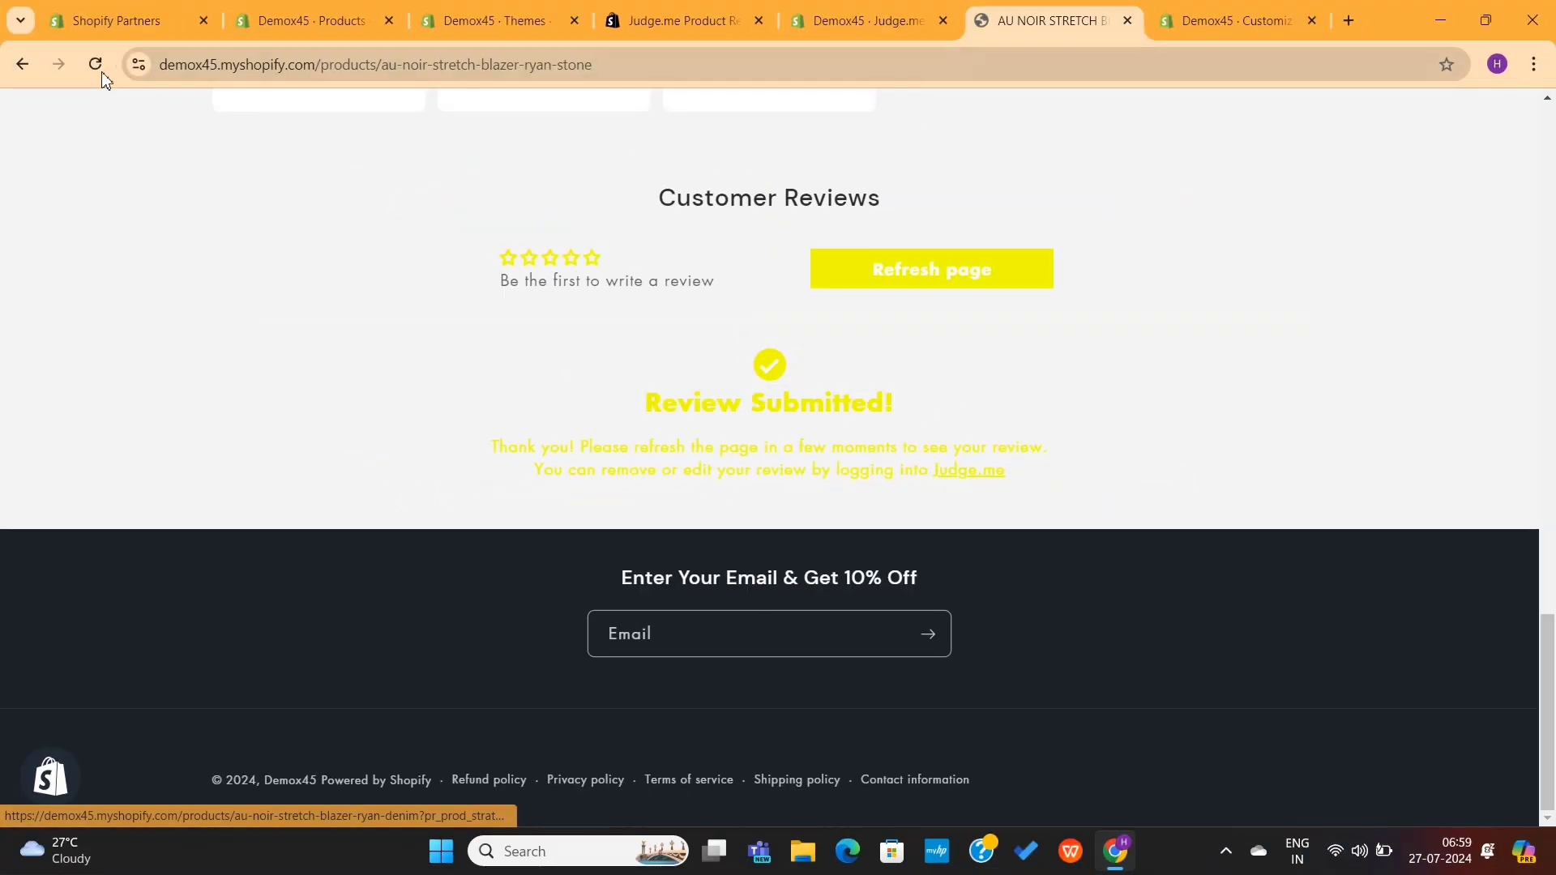
Step: Refresh the blazer page to show the Demo Review, rated 5.00 from 1 review
{"action": "left_click", "coordinate": [97, 66]}
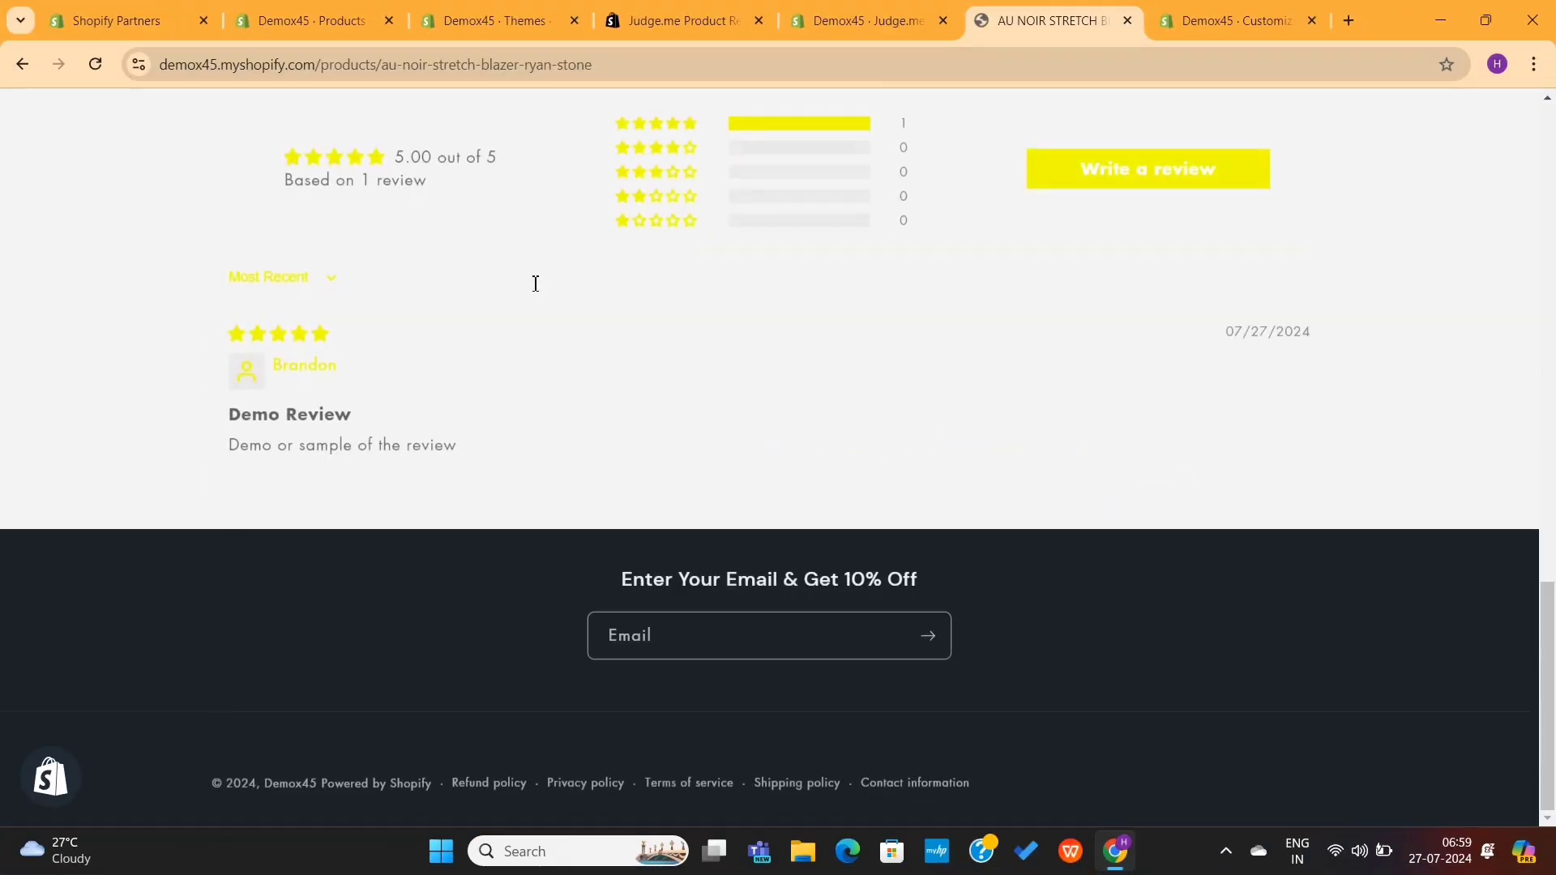
{"action": "left_click_drag", "start_coordinate": [225, 446], "coordinate": [482, 442]}
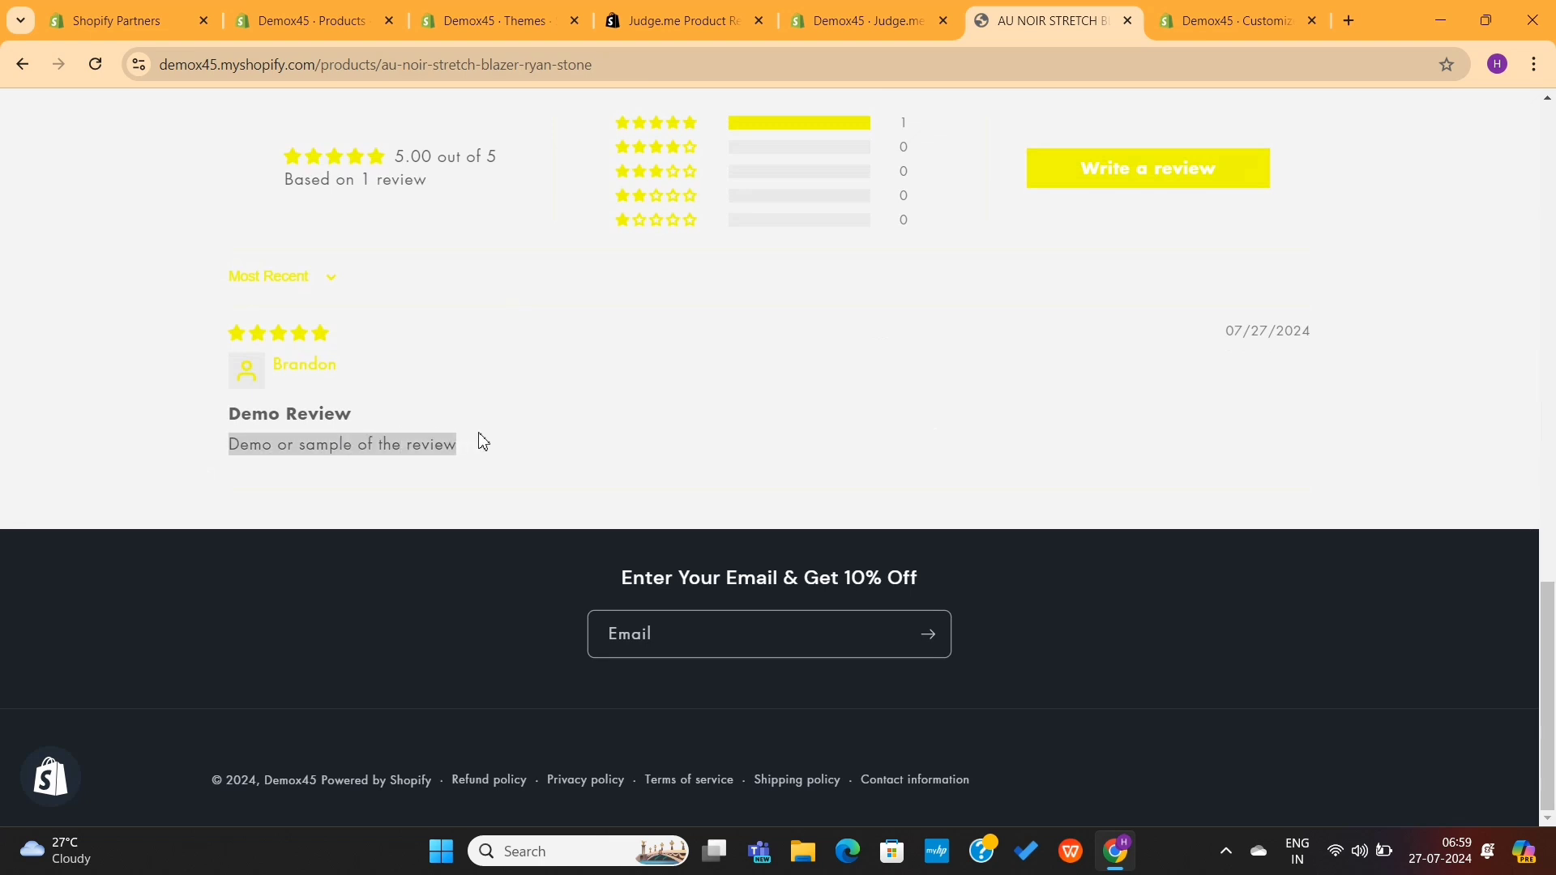
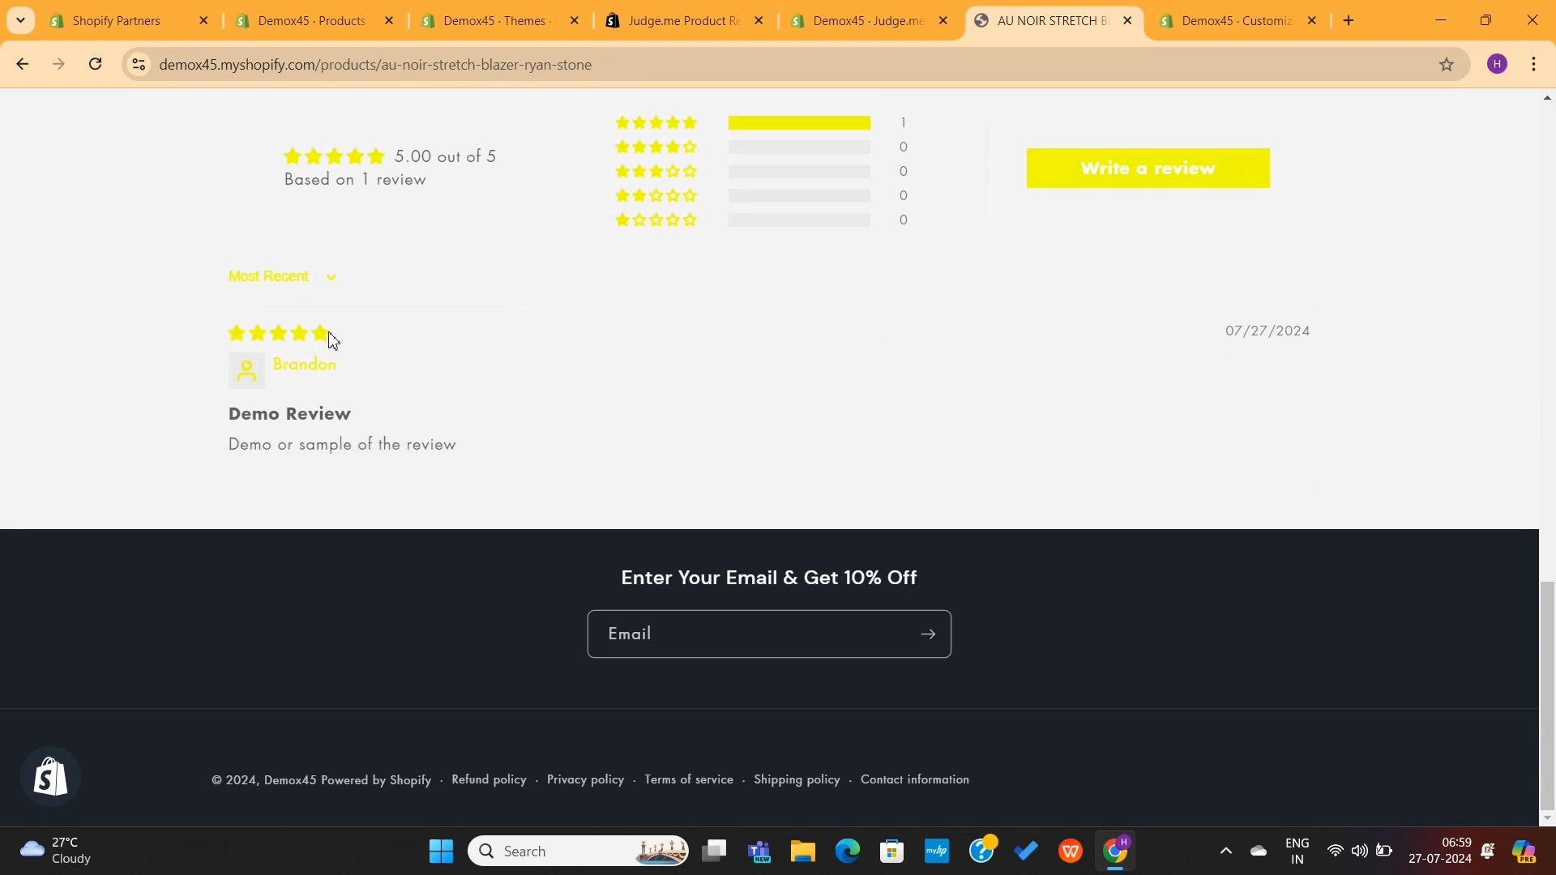
Step: Leave the AU NOIR storefront review and return to the Demox45 · Judge.me Widgets tab
{"action": "scroll", "coordinate": [453, 333], "scroll_direction": "up", "scroll_amount": 3}
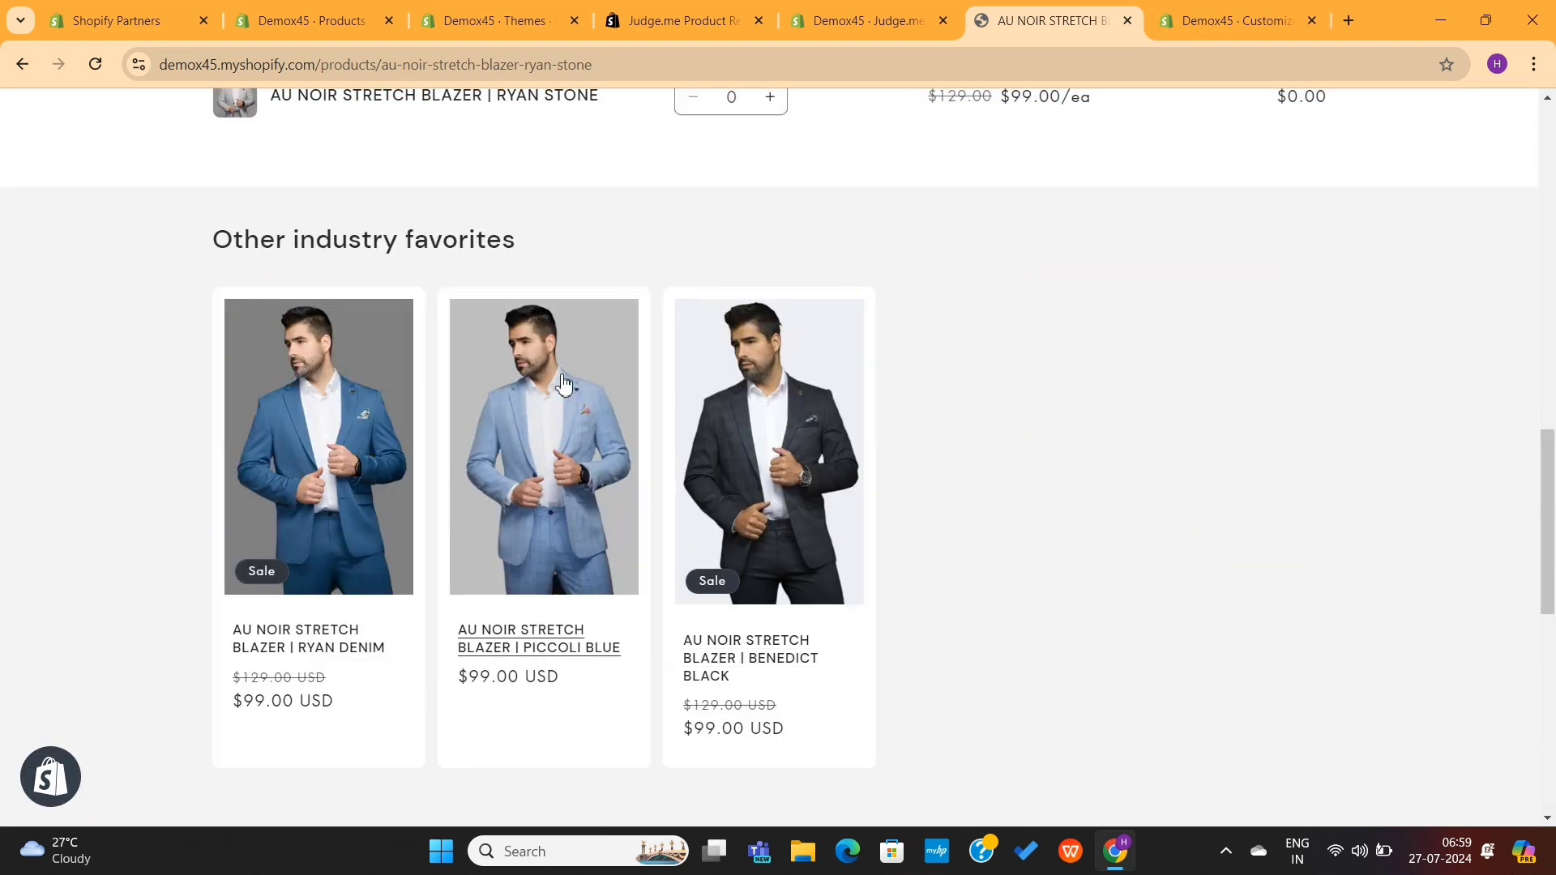
{"action": "scroll", "coordinate": [935, 389], "scroll_direction": "down", "scroll_amount": 8}
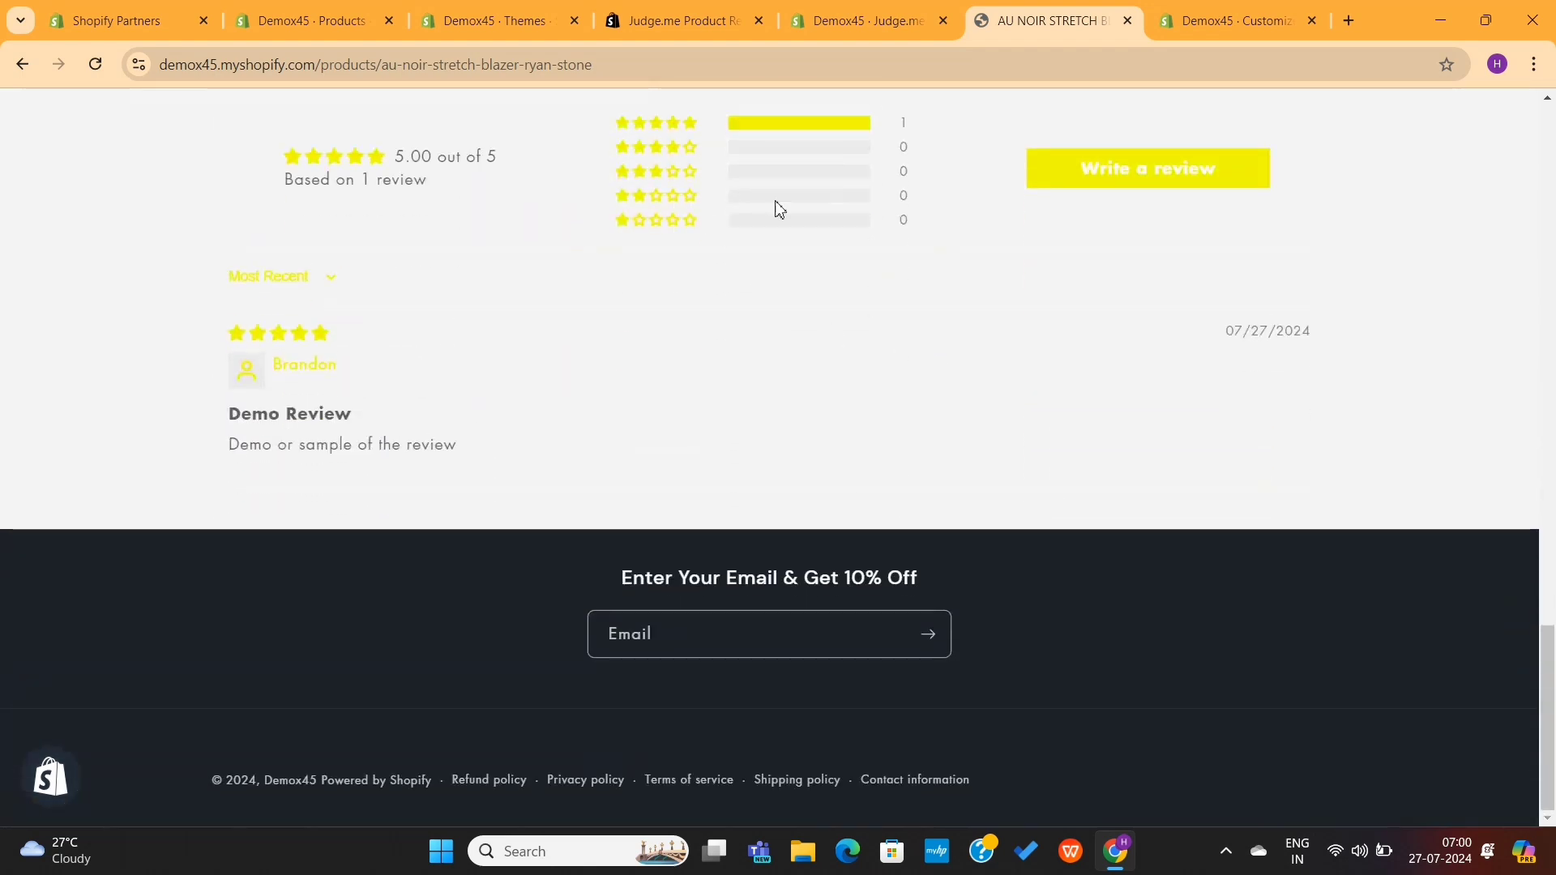
{"action": "left_click", "coordinate": [859, 20]}
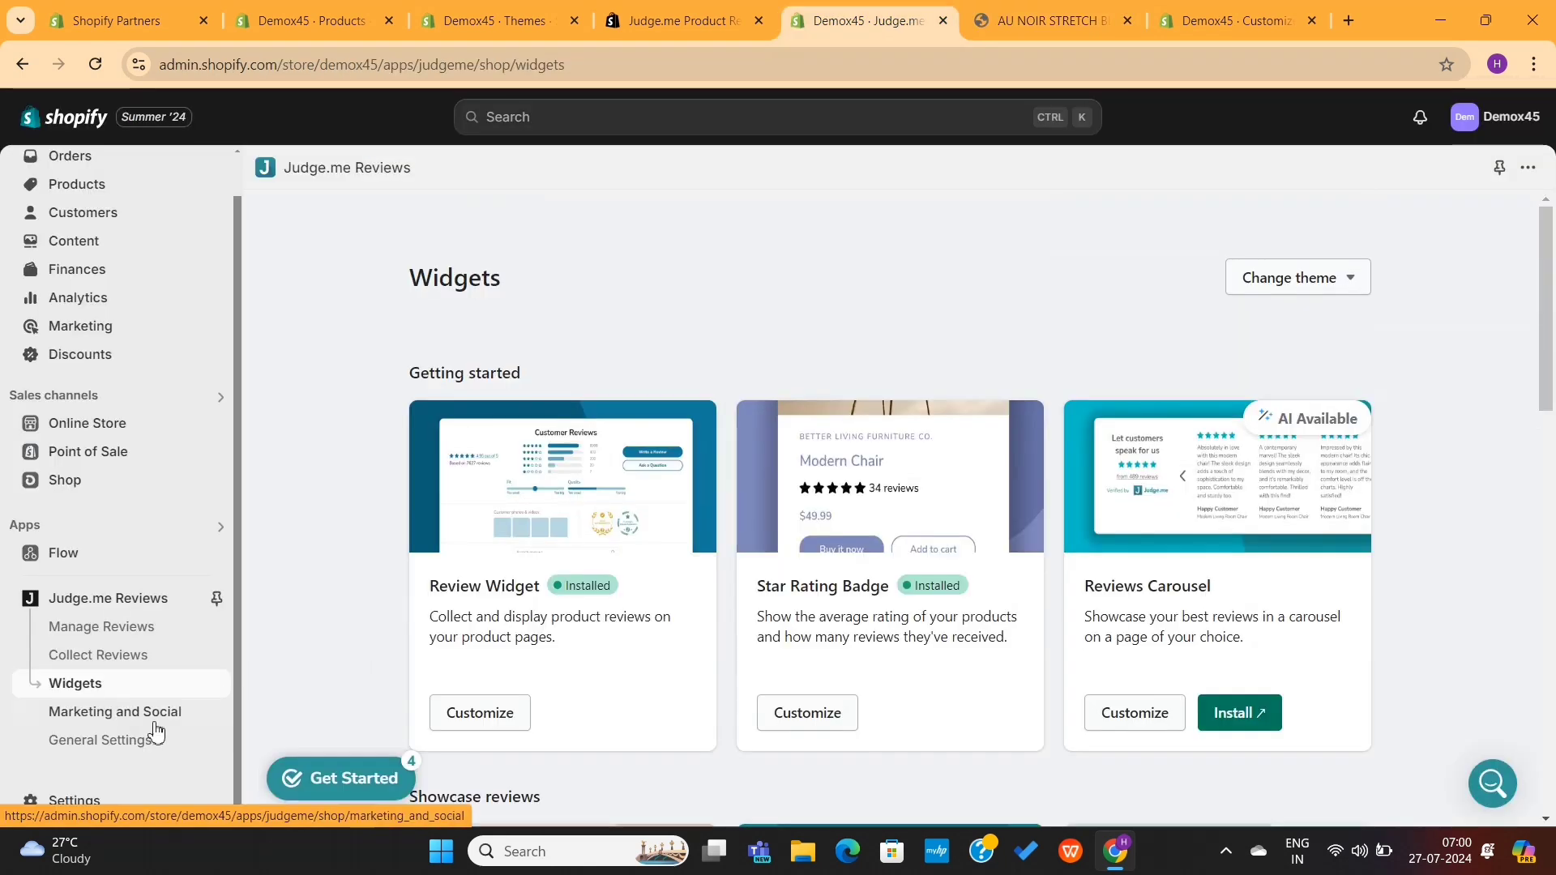
Step: In Judge.me General Settings > Branding, set the primary star colour to green #00FFA1 and save
{"action": "left_click", "coordinate": [138, 744]}
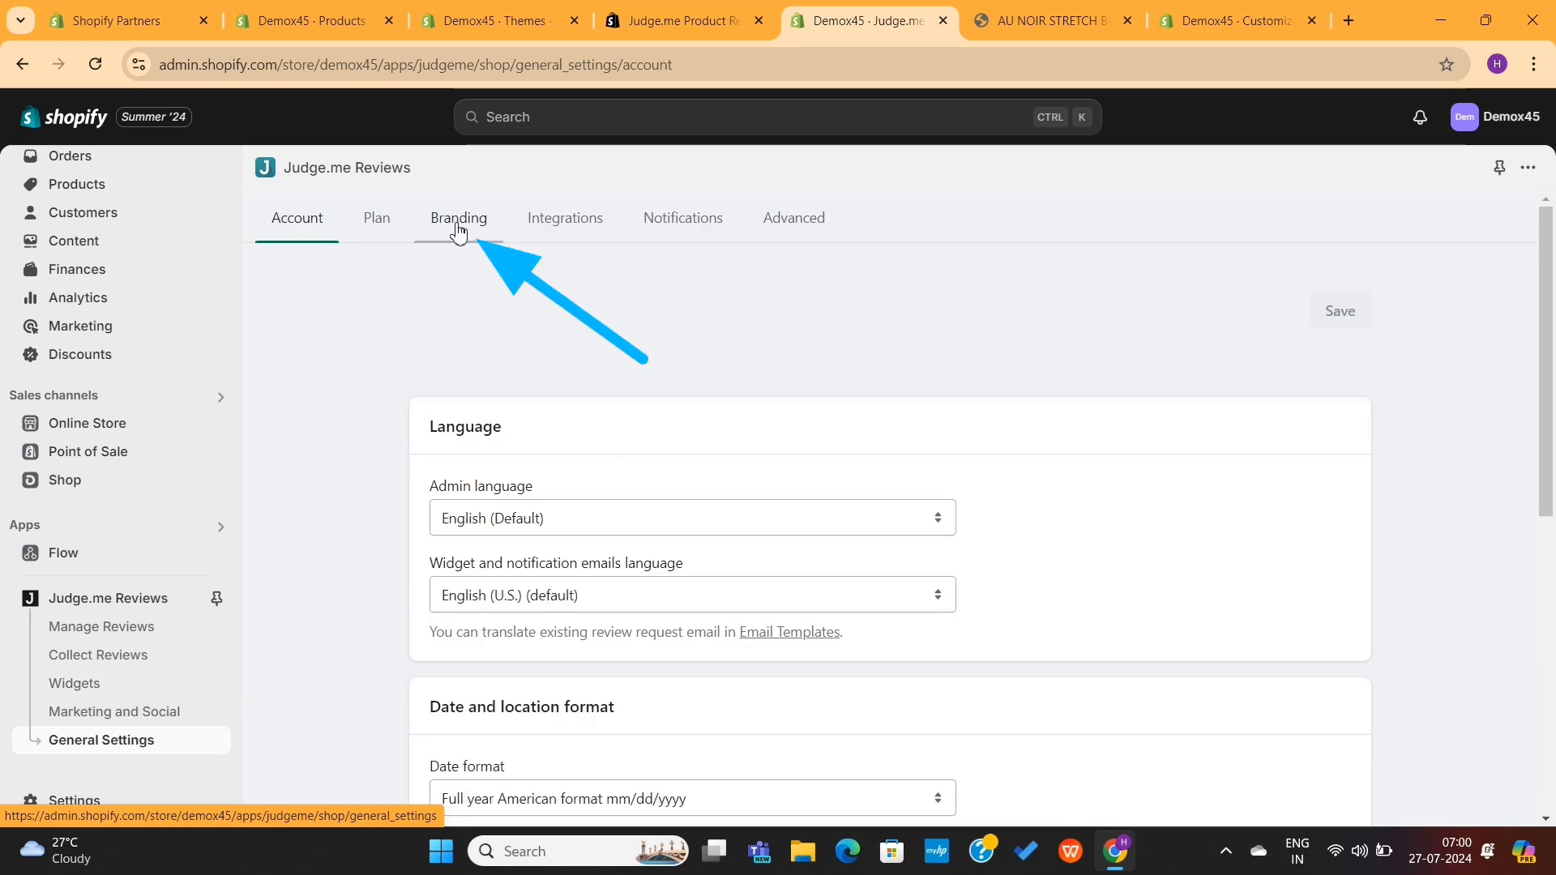
{"action": "left_click", "coordinate": [458, 224]}
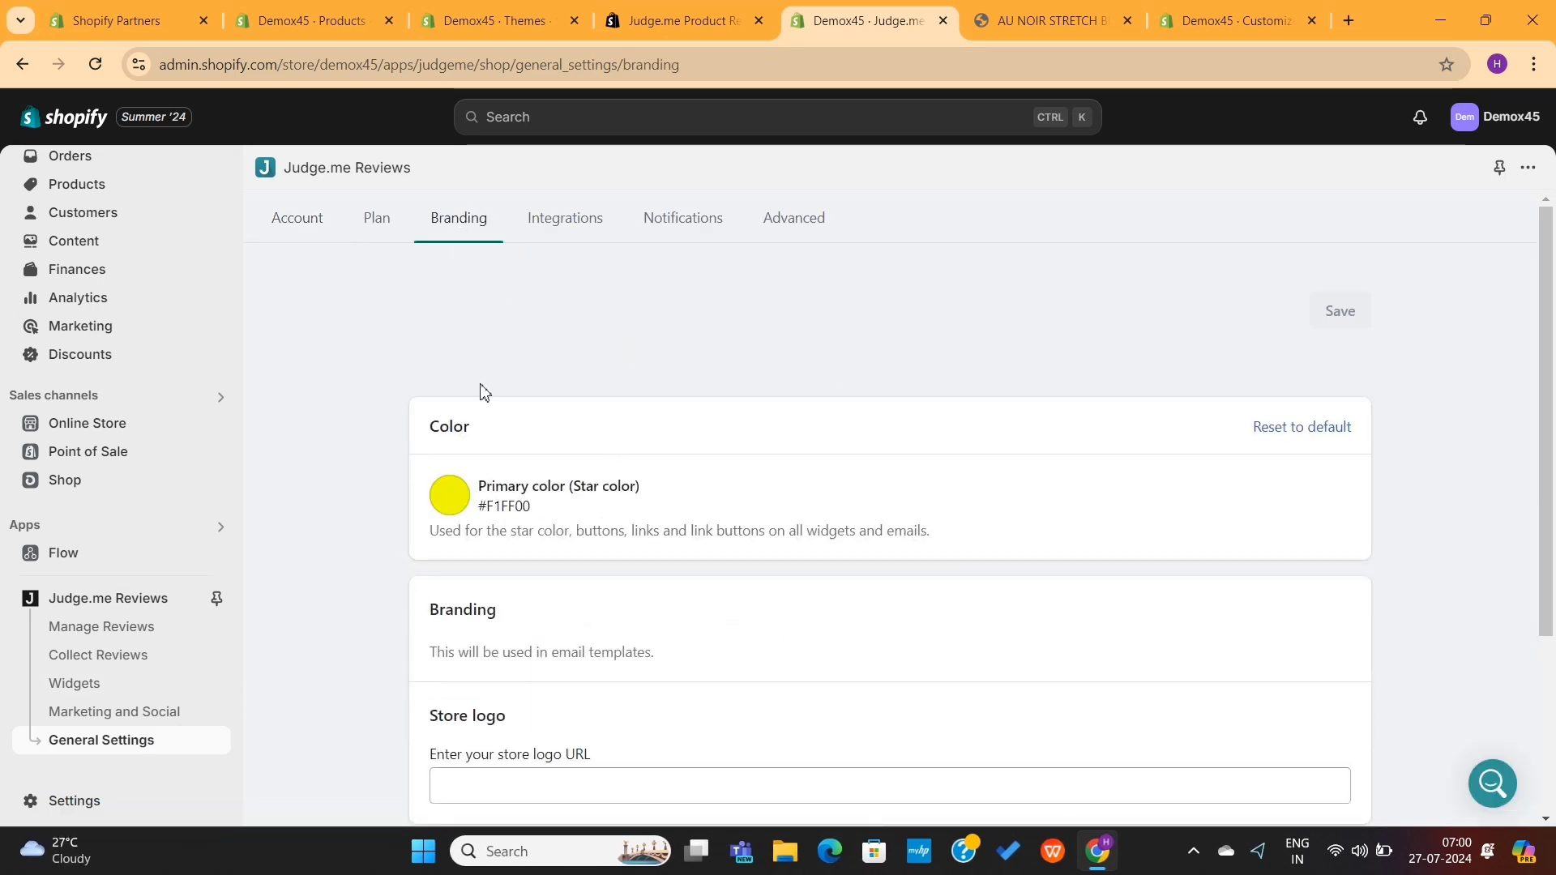
{"action": "left_click", "coordinate": [458, 503]}
{"action": "left_click_drag", "start_coordinate": [625, 561], "coordinate": [629, 610]}
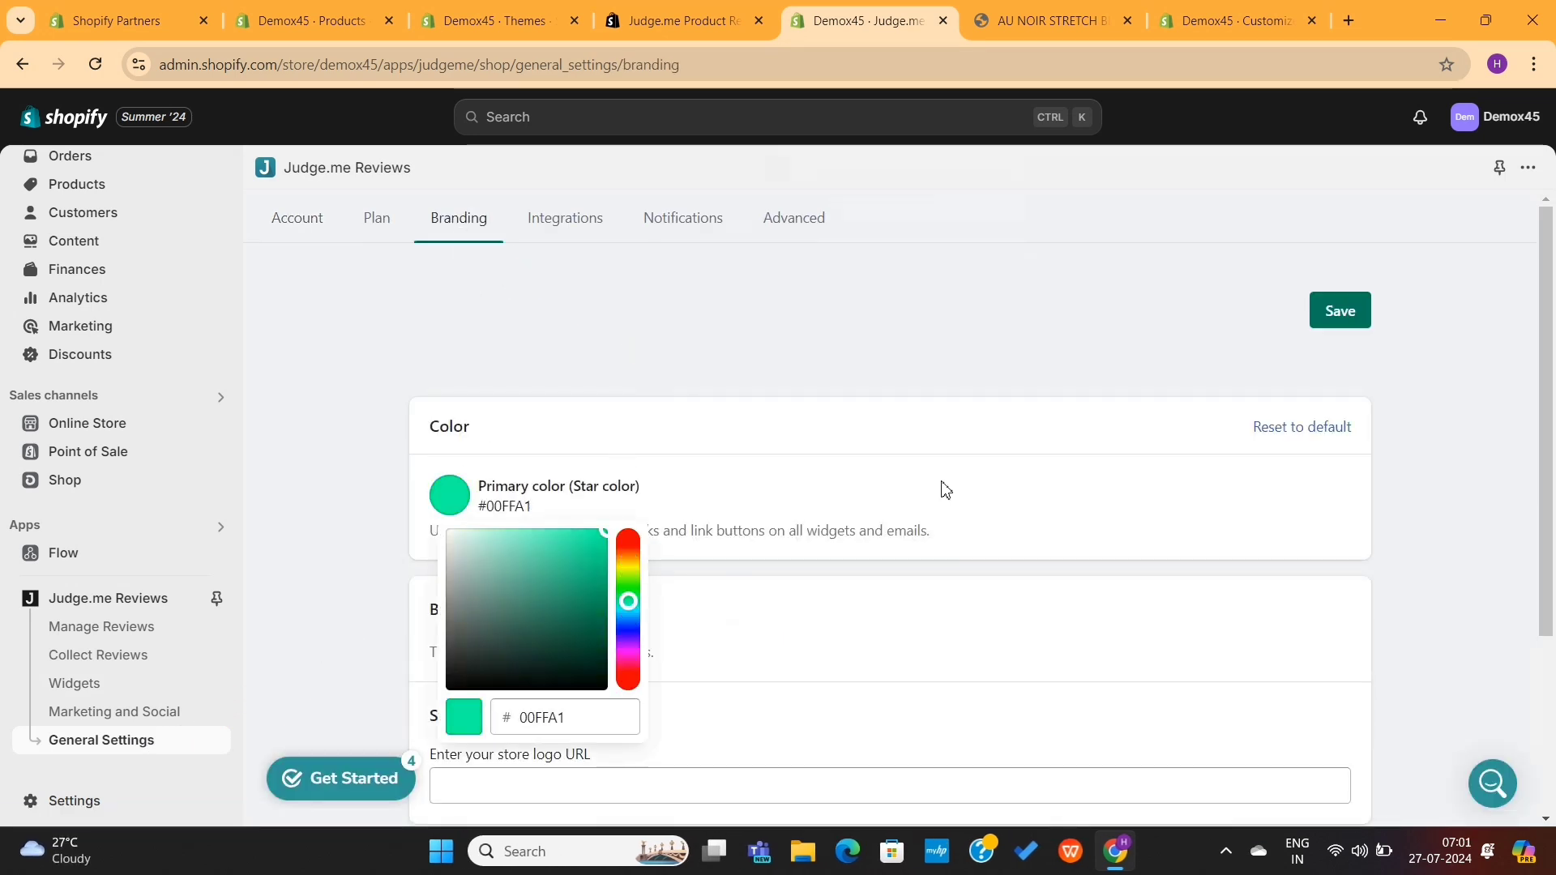
{"action": "left_click", "coordinate": [1340, 310]}
Step: Reload the storefront product page to check the green stars, then go back to Judge.me Widgets
{"action": "left_click", "coordinate": [1040, 10]}
{"action": "left_click", "coordinate": [98, 72]}
{"action": "scroll", "coordinate": [775, 339], "scroll_direction": "up", "scroll_amount": 10}
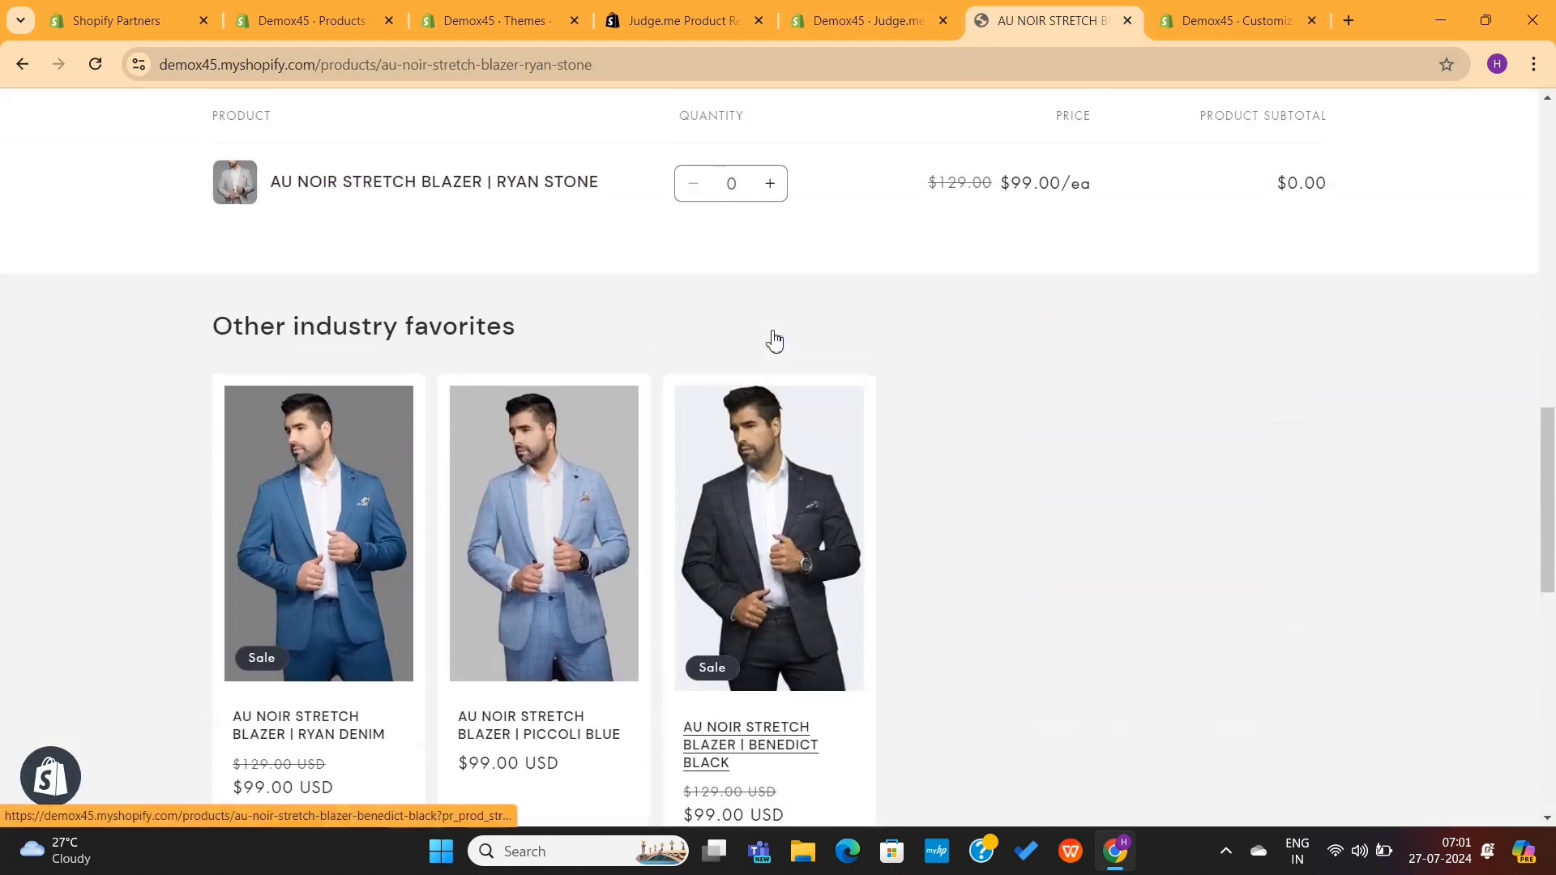
{"action": "scroll", "coordinate": [774, 339], "scroll_direction": "up", "scroll_amount": 15}
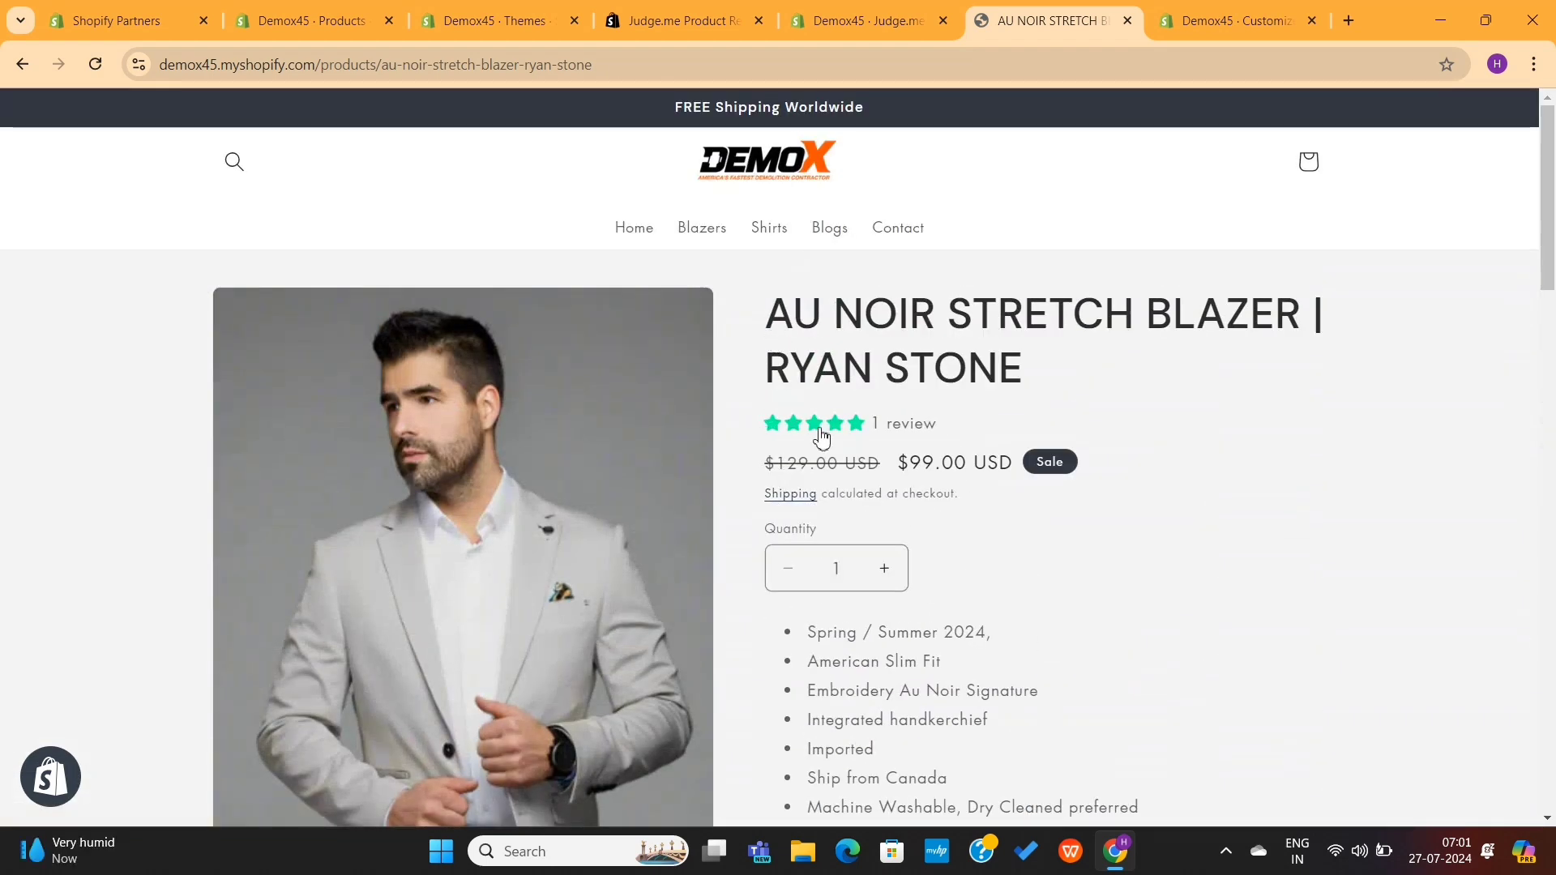
{"action": "left_click_drag", "start_coordinate": [777, 436], "coordinate": [957, 438]}
{"action": "scroll", "coordinate": [978, 438], "scroll_direction": "down", "scroll_amount": 20}
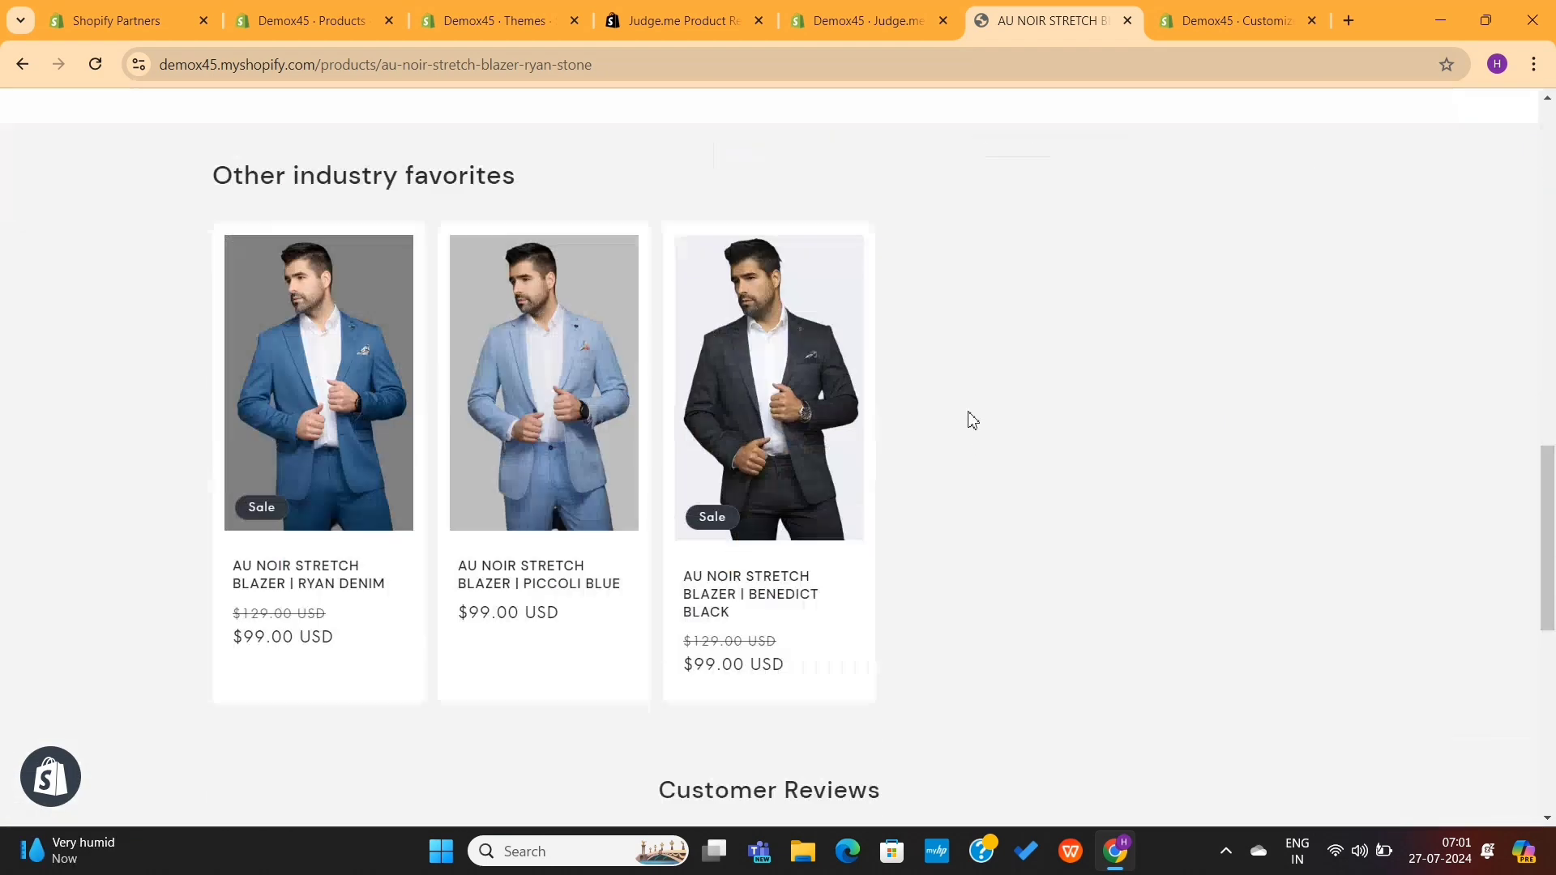
{"action": "left_click", "coordinate": [875, 8]}
{"action": "scroll", "coordinate": [782, 422], "scroll_direction": "down", "scroll_amount": 3}
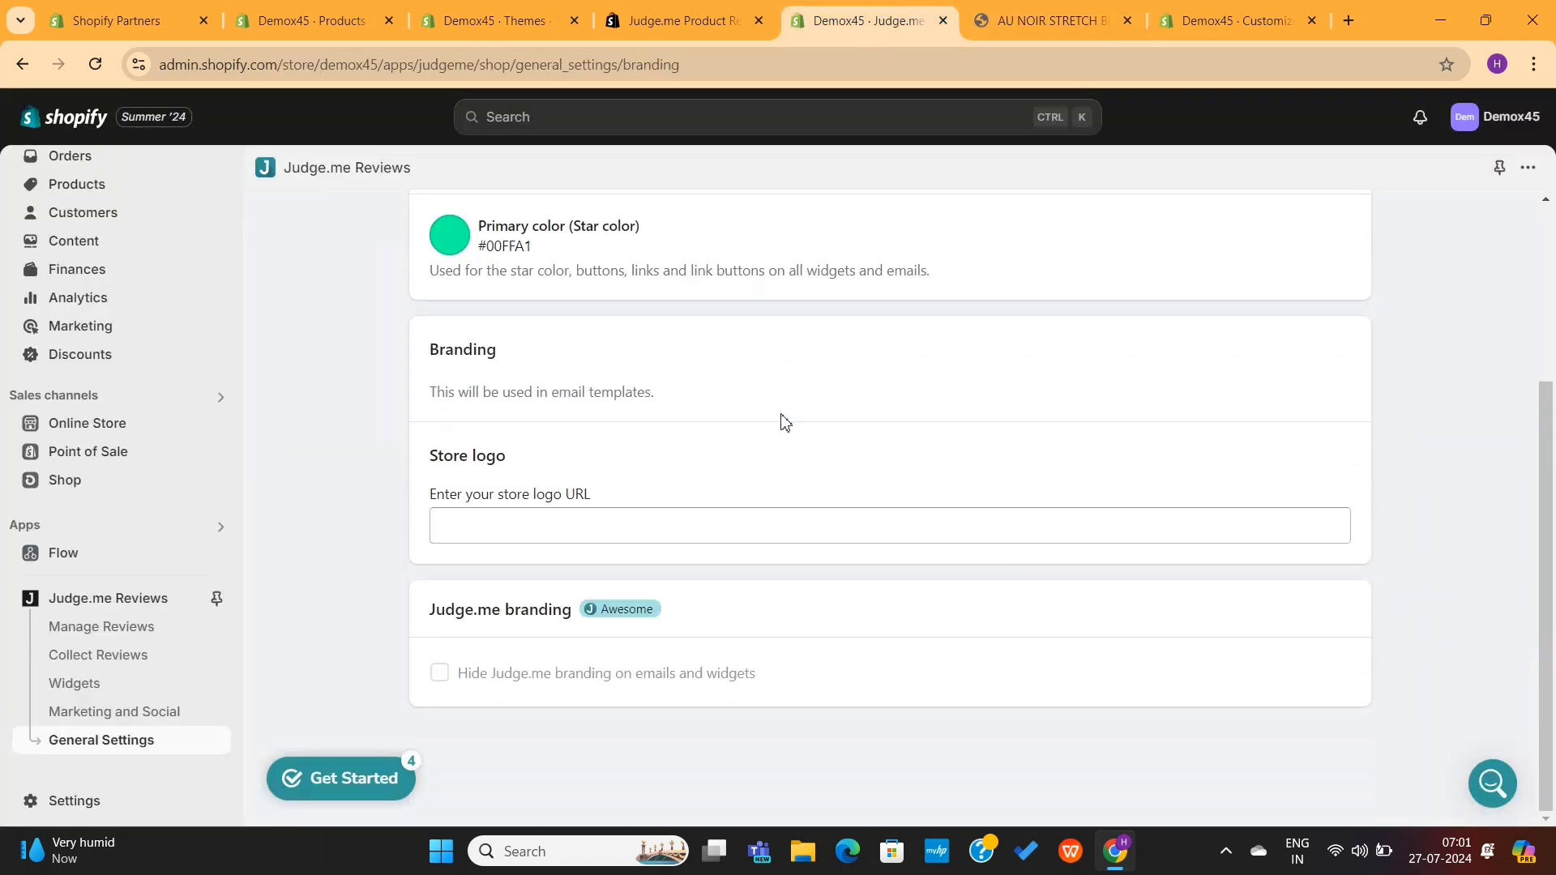
{"action": "left_click", "coordinate": [111, 685]}
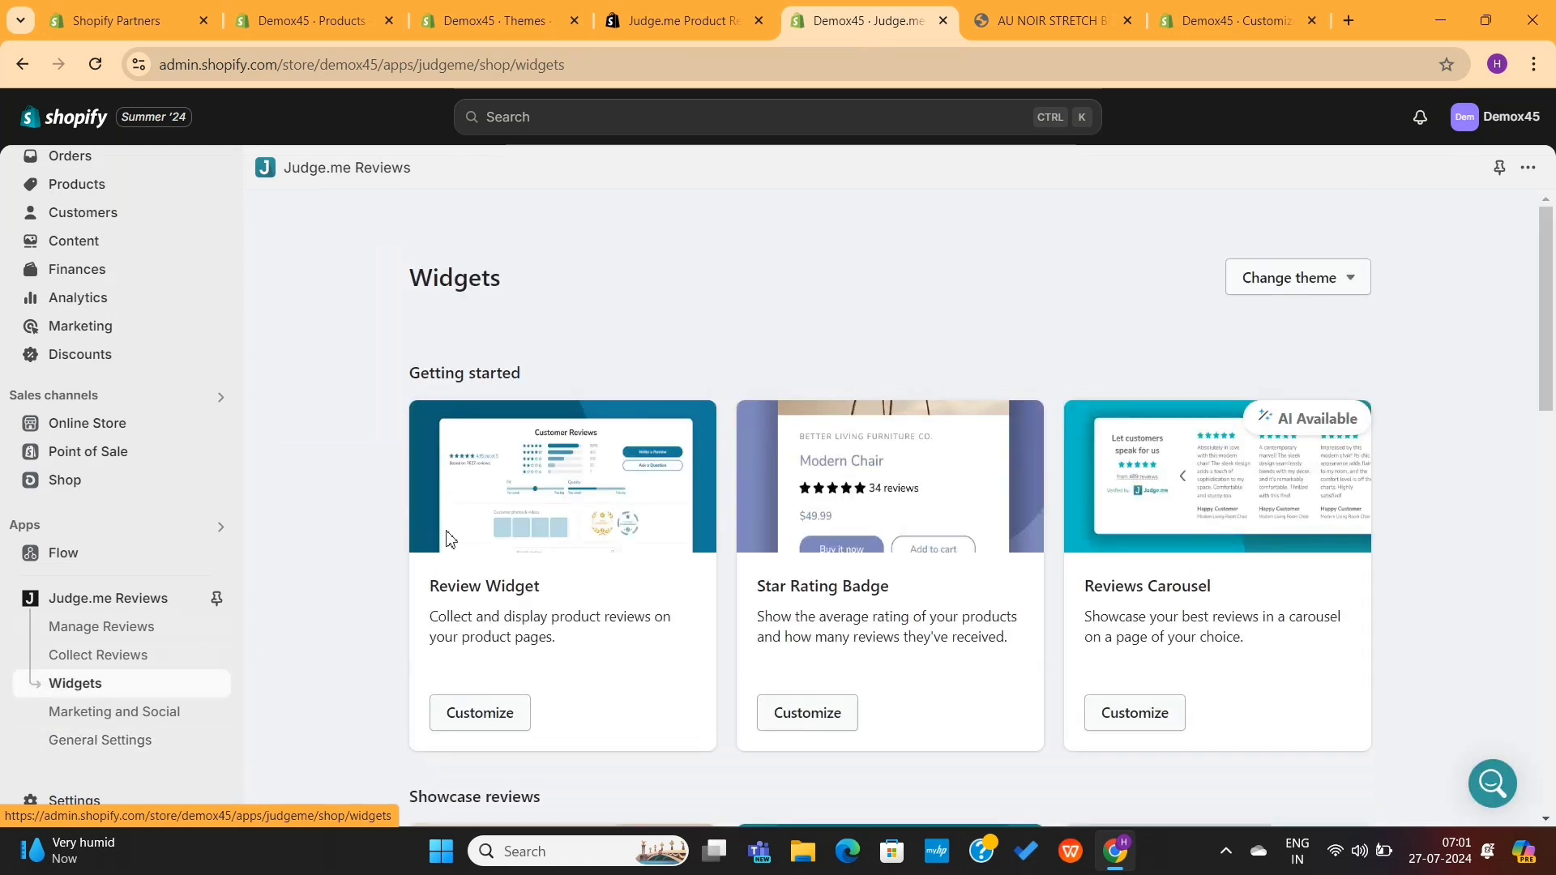
Step: Look over the Review Widget and Star Rating Badge widget cards
{"action": "scroll", "coordinate": [582, 572], "scroll_direction": "down", "scroll_amount": 2}
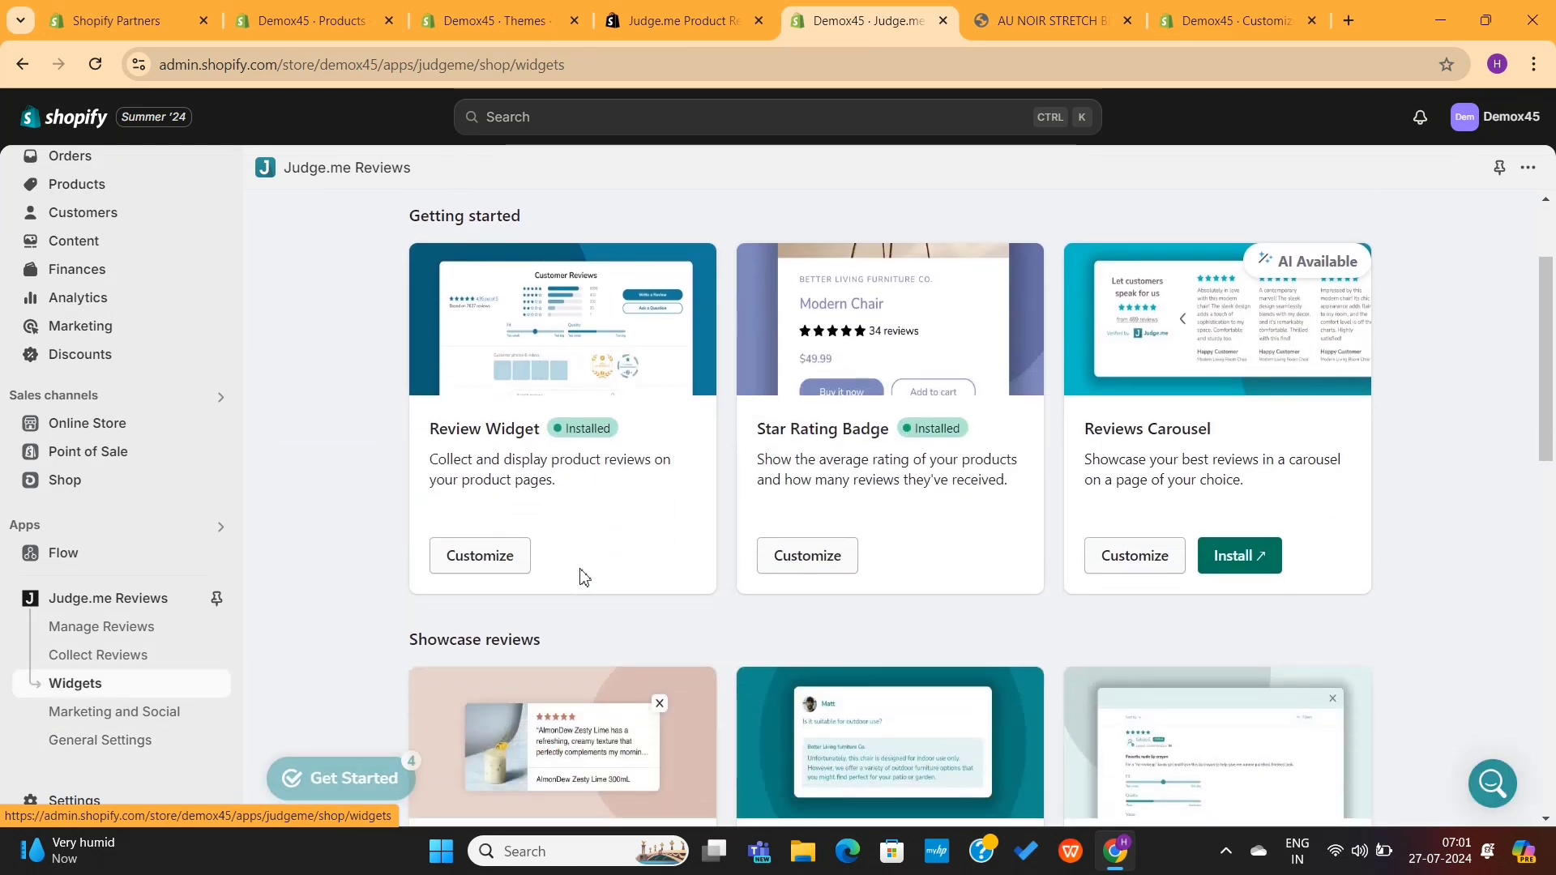
{"action": "scroll", "coordinate": [580, 576], "scroll_direction": "down", "scroll_amount": 1}
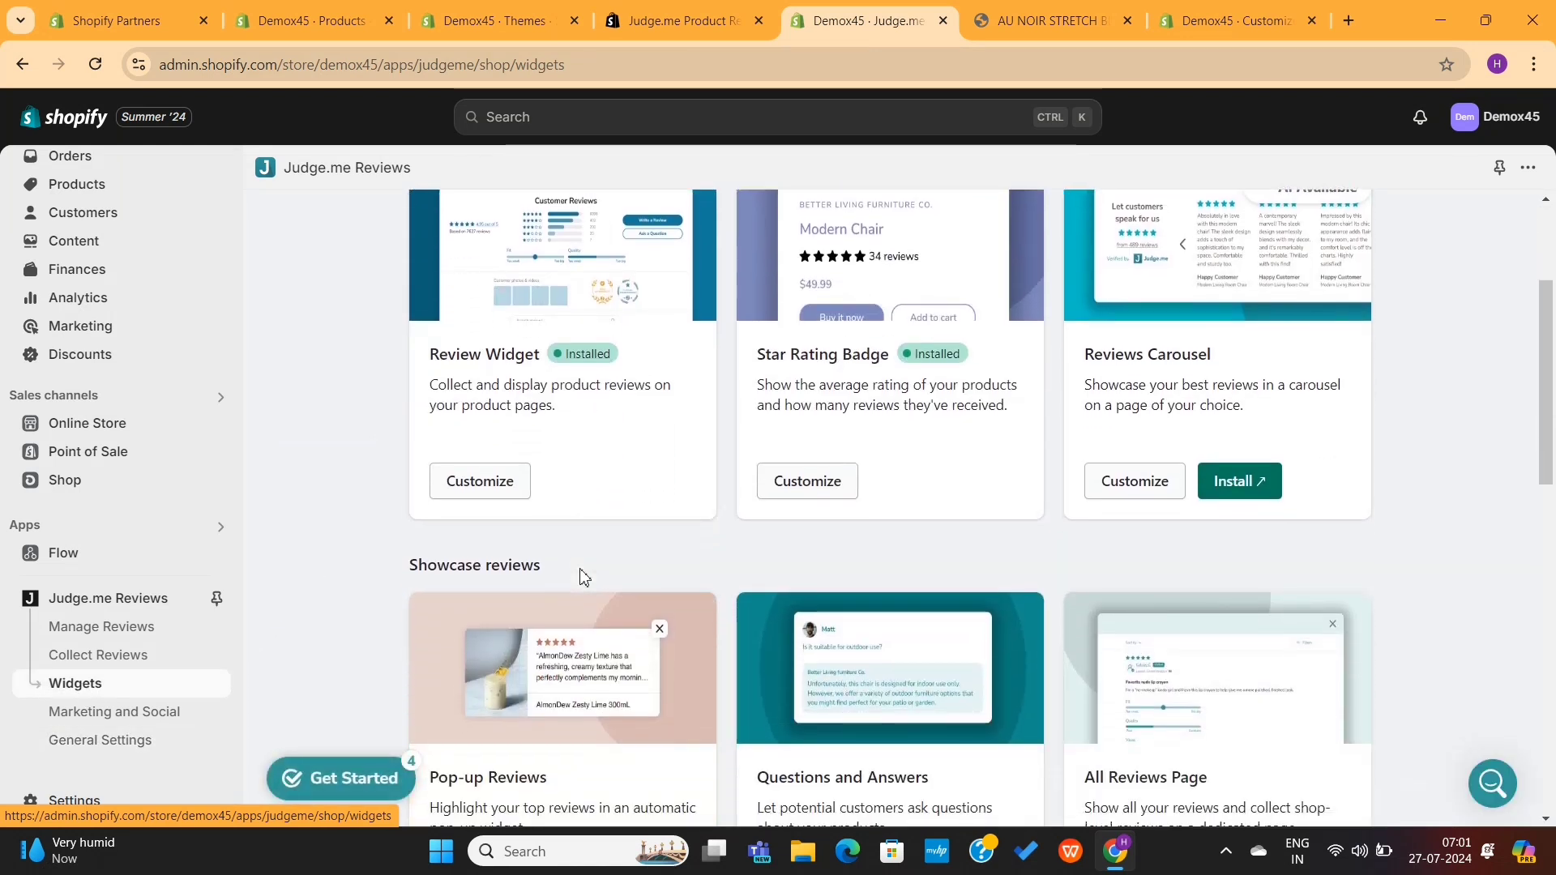
{"action": "scroll", "coordinate": [581, 577], "scroll_direction": "up", "scroll_amount": 1}
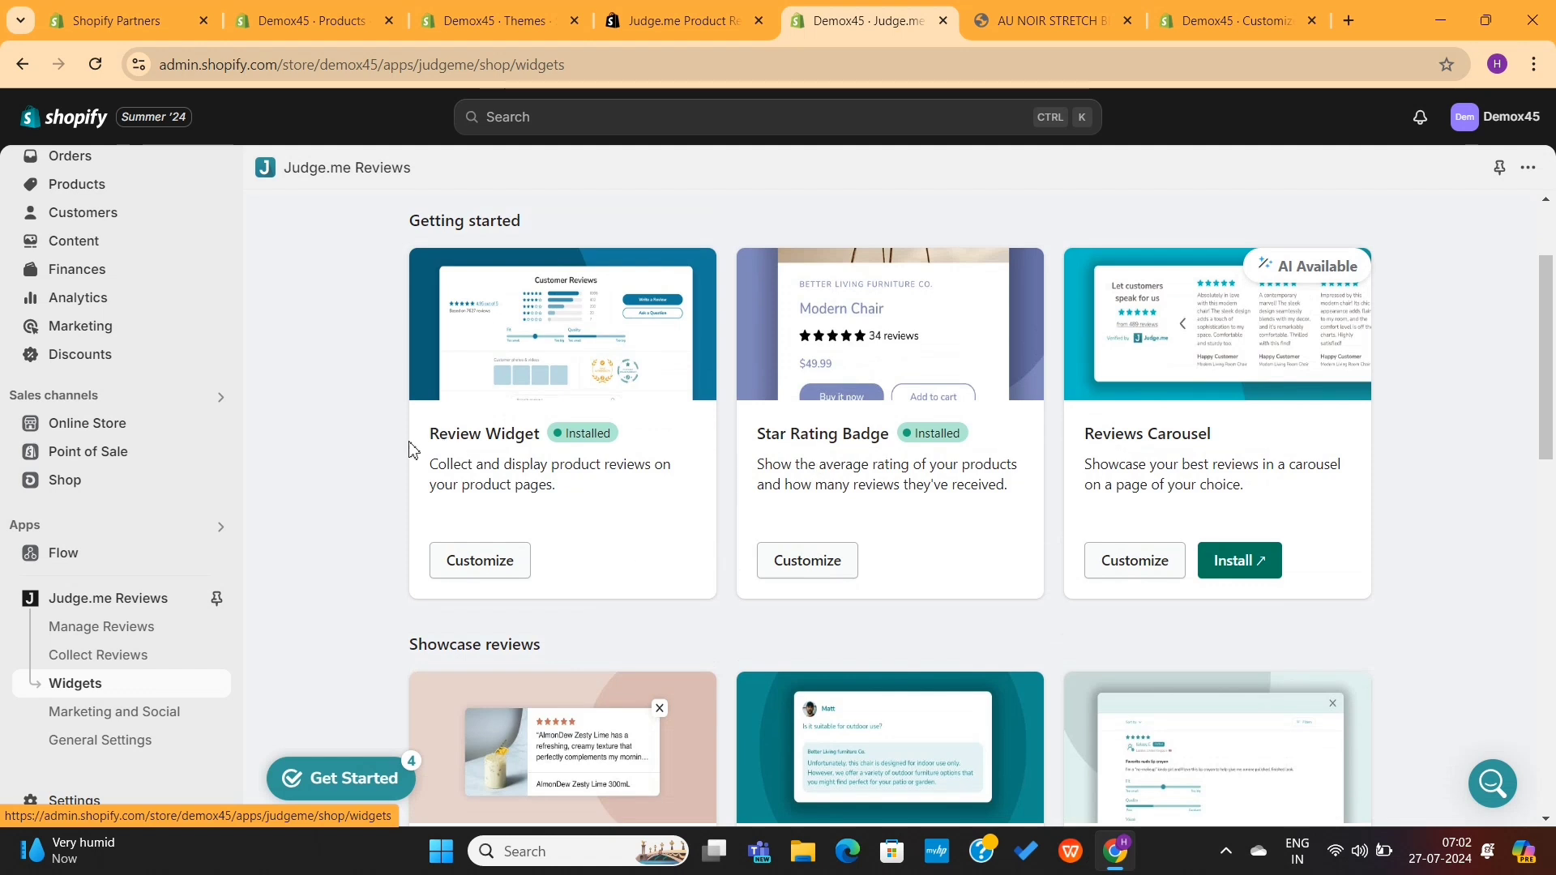
{"action": "left_click_drag", "start_coordinate": [408, 448], "coordinate": [529, 452]}
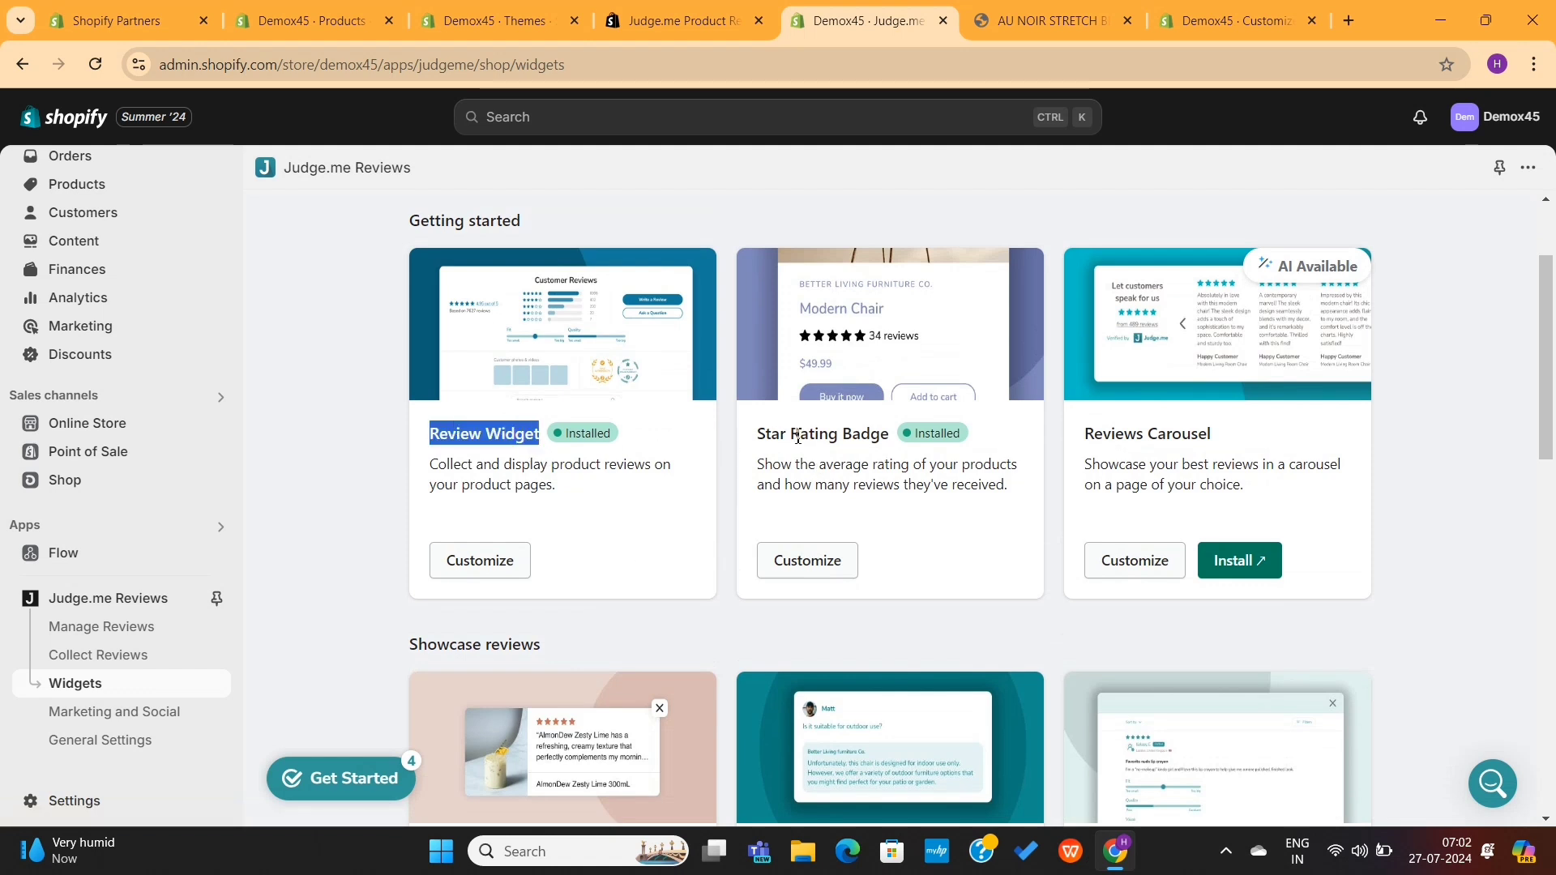
{"action": "left_click_drag", "start_coordinate": [757, 438], "coordinate": [888, 440]}
{"action": "left_click", "coordinate": [904, 448]}
Step: Look over the Pop-up Reviews and Questions and Answers widgets, then pin Judge.me Reviews
{"action": "scroll", "coordinate": [904, 449], "scroll_direction": "up", "scroll_amount": 1}
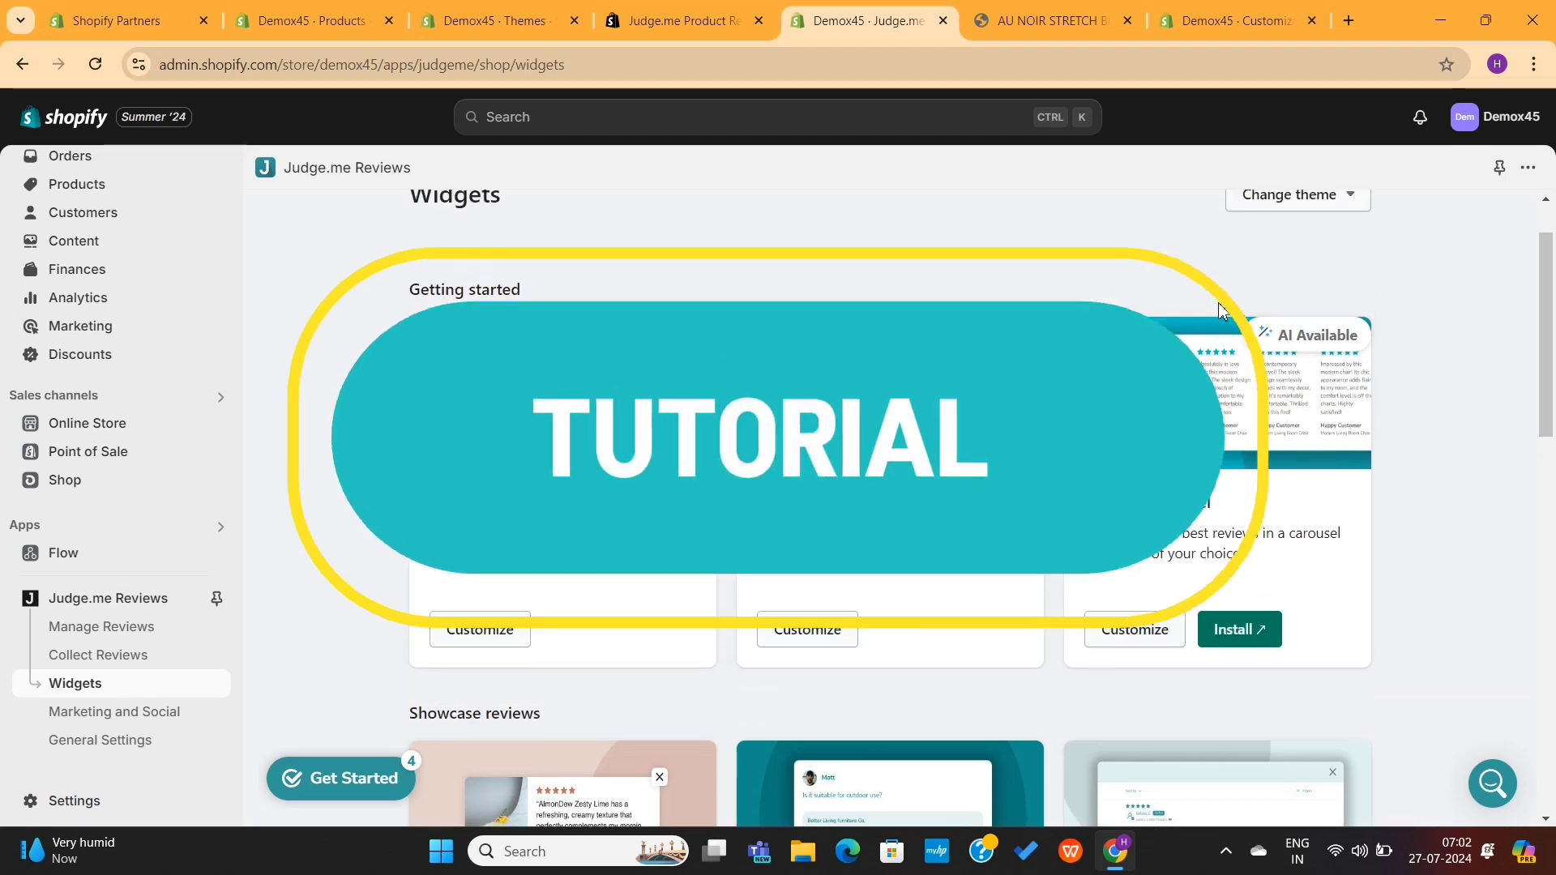
{"action": "scroll", "coordinate": [537, 531], "scroll_direction": "down", "scroll_amount": 5}
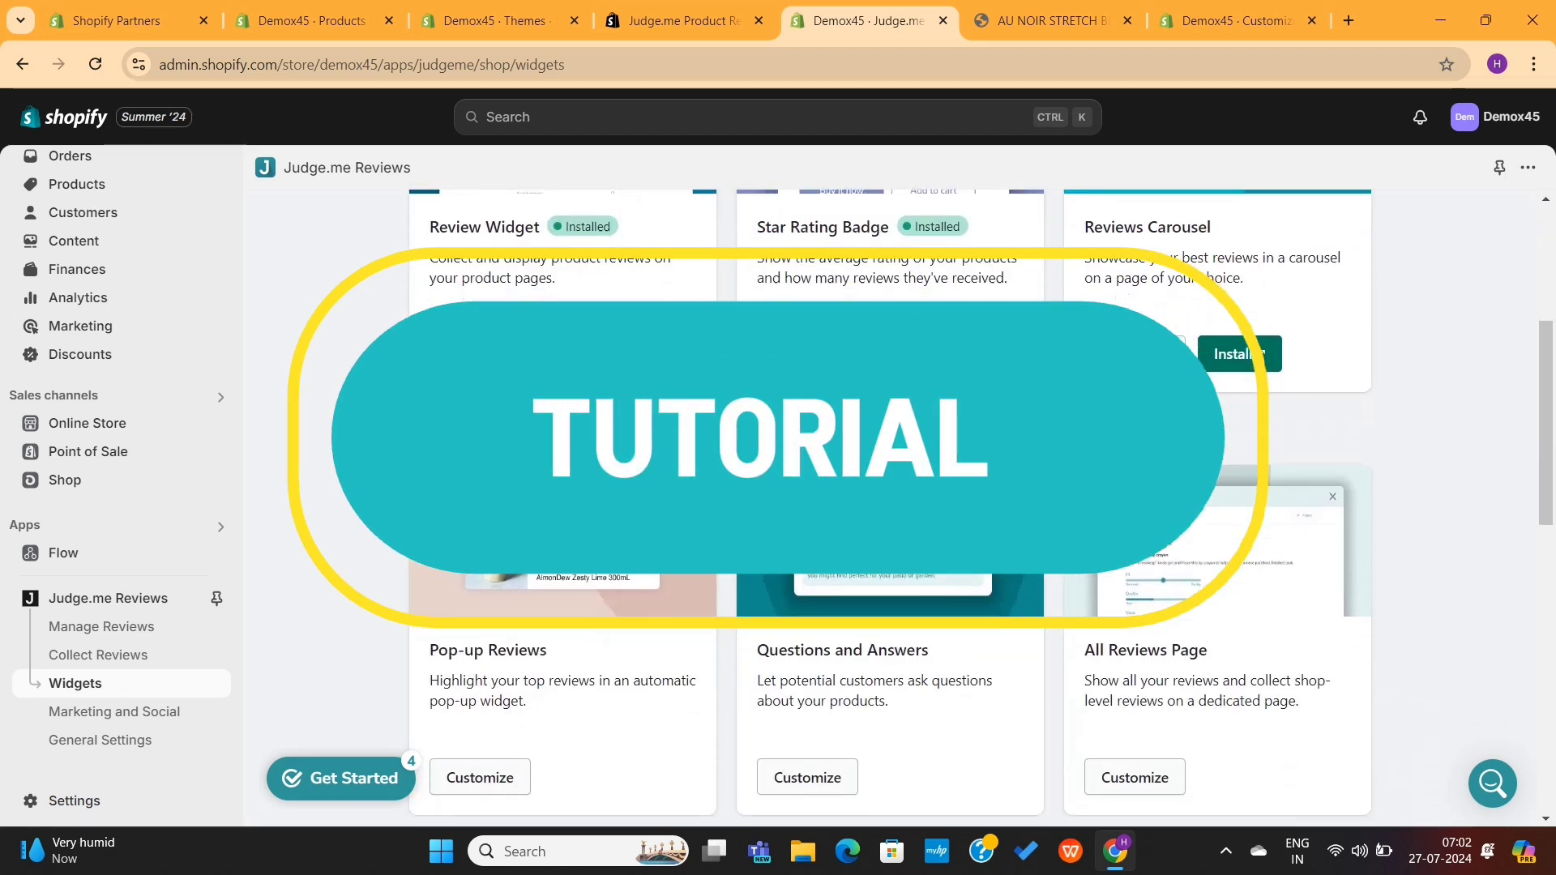
{"action": "left_click_drag", "start_coordinate": [569, 523], "coordinate": [383, 536]}
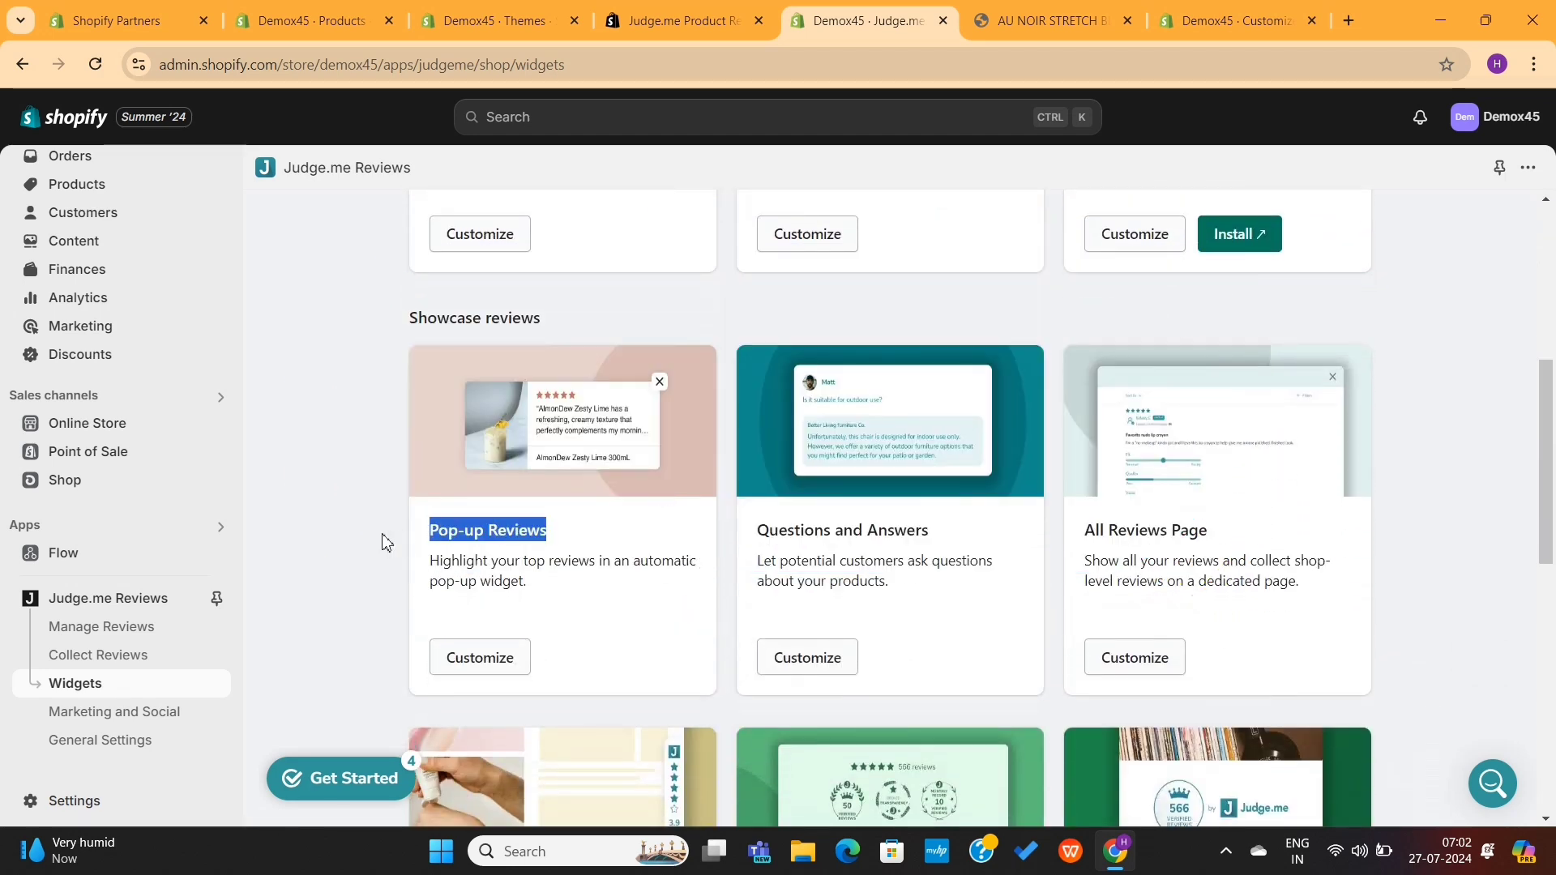
{"action": "left_click", "coordinate": [383, 541]}
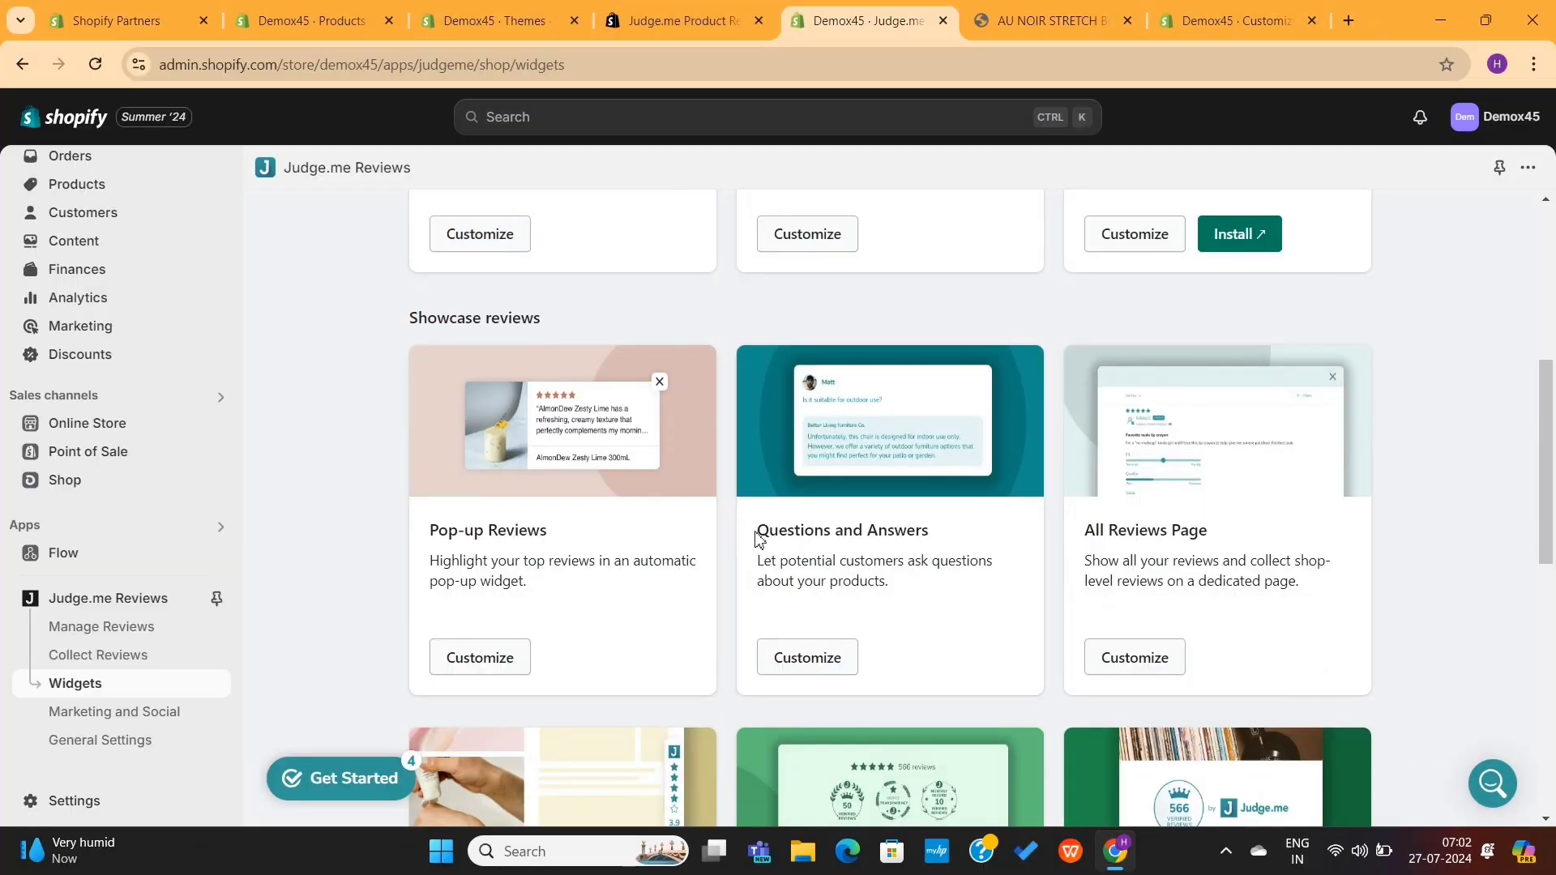
{"action": "left_click_drag", "start_coordinate": [758, 539], "coordinate": [966, 538]}
{"action": "left_click", "coordinate": [967, 540]}
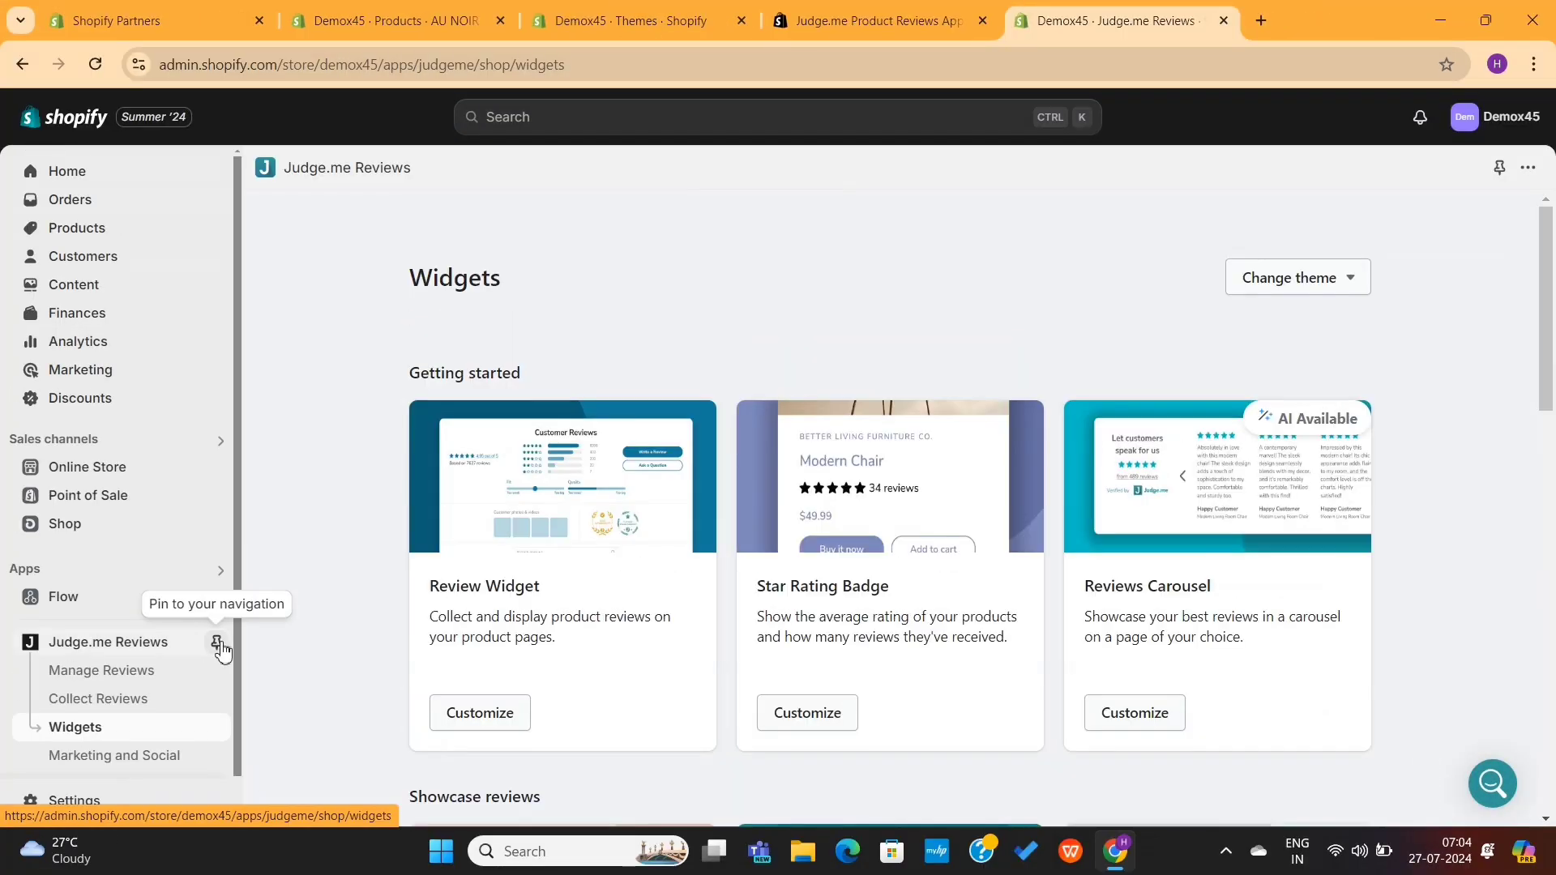
{"action": "left_click", "coordinate": [218, 646]}
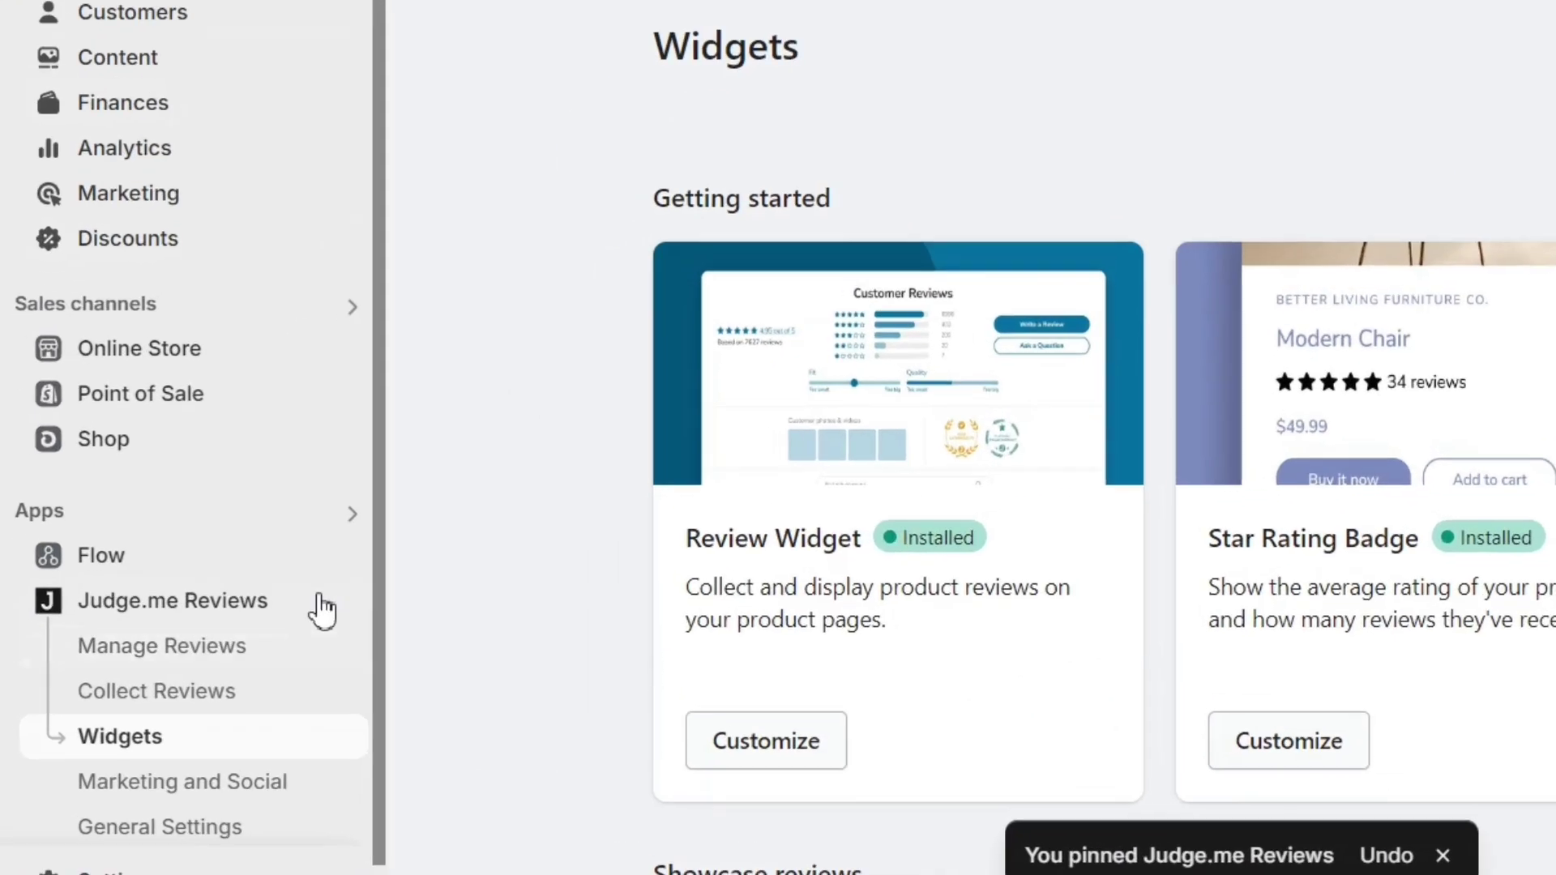
Step: Search the Shopify App Store for 'product bundles'
{"action": "left_click", "coordinate": [333, 512]}
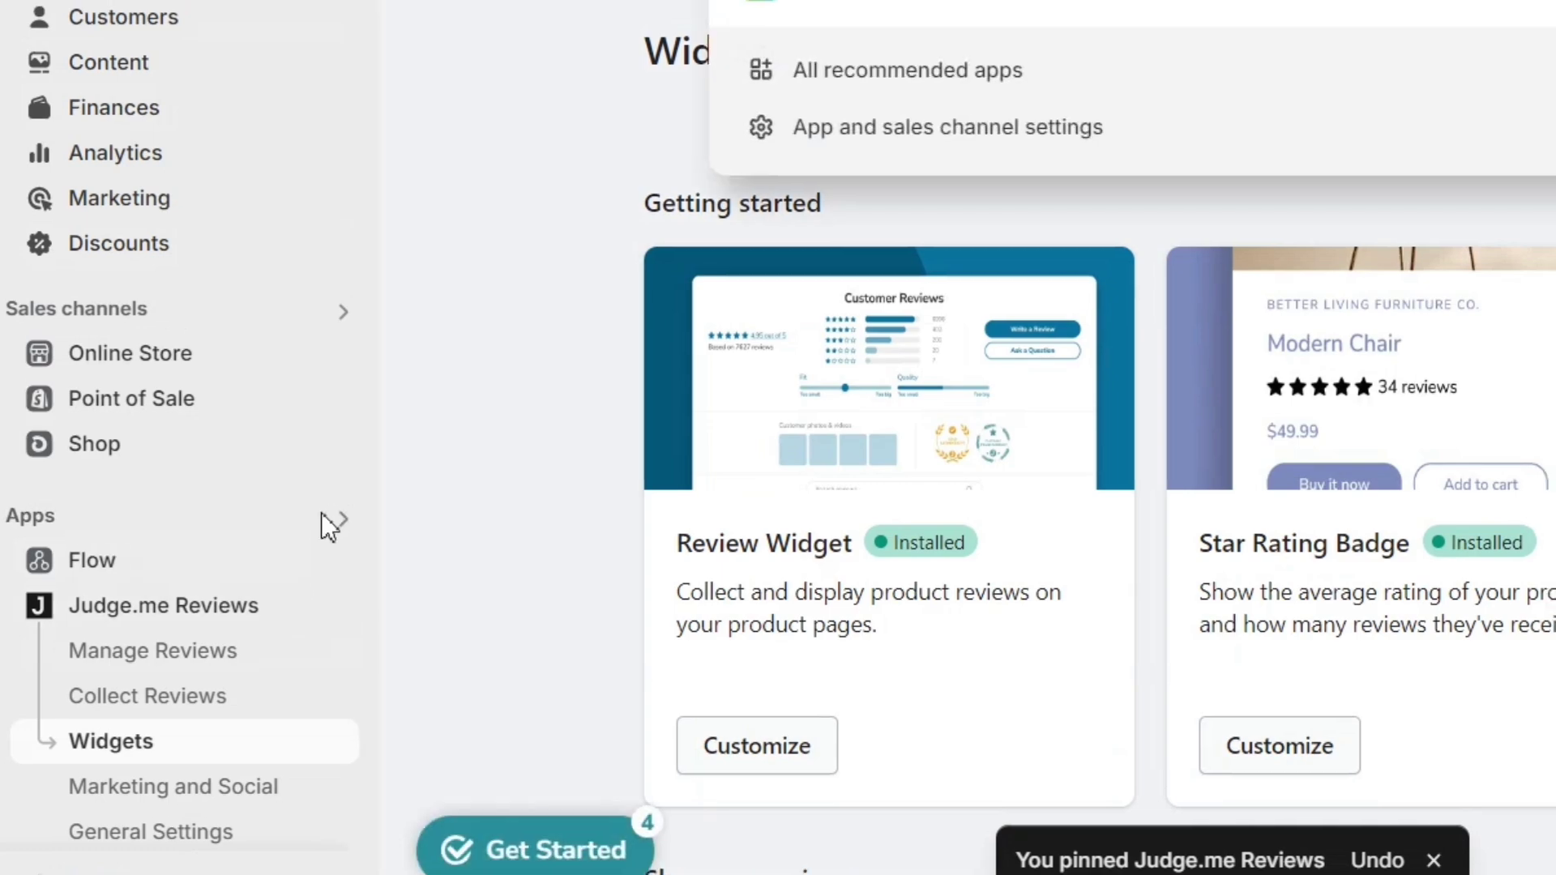
{"action": "type", "text": "product bun"}
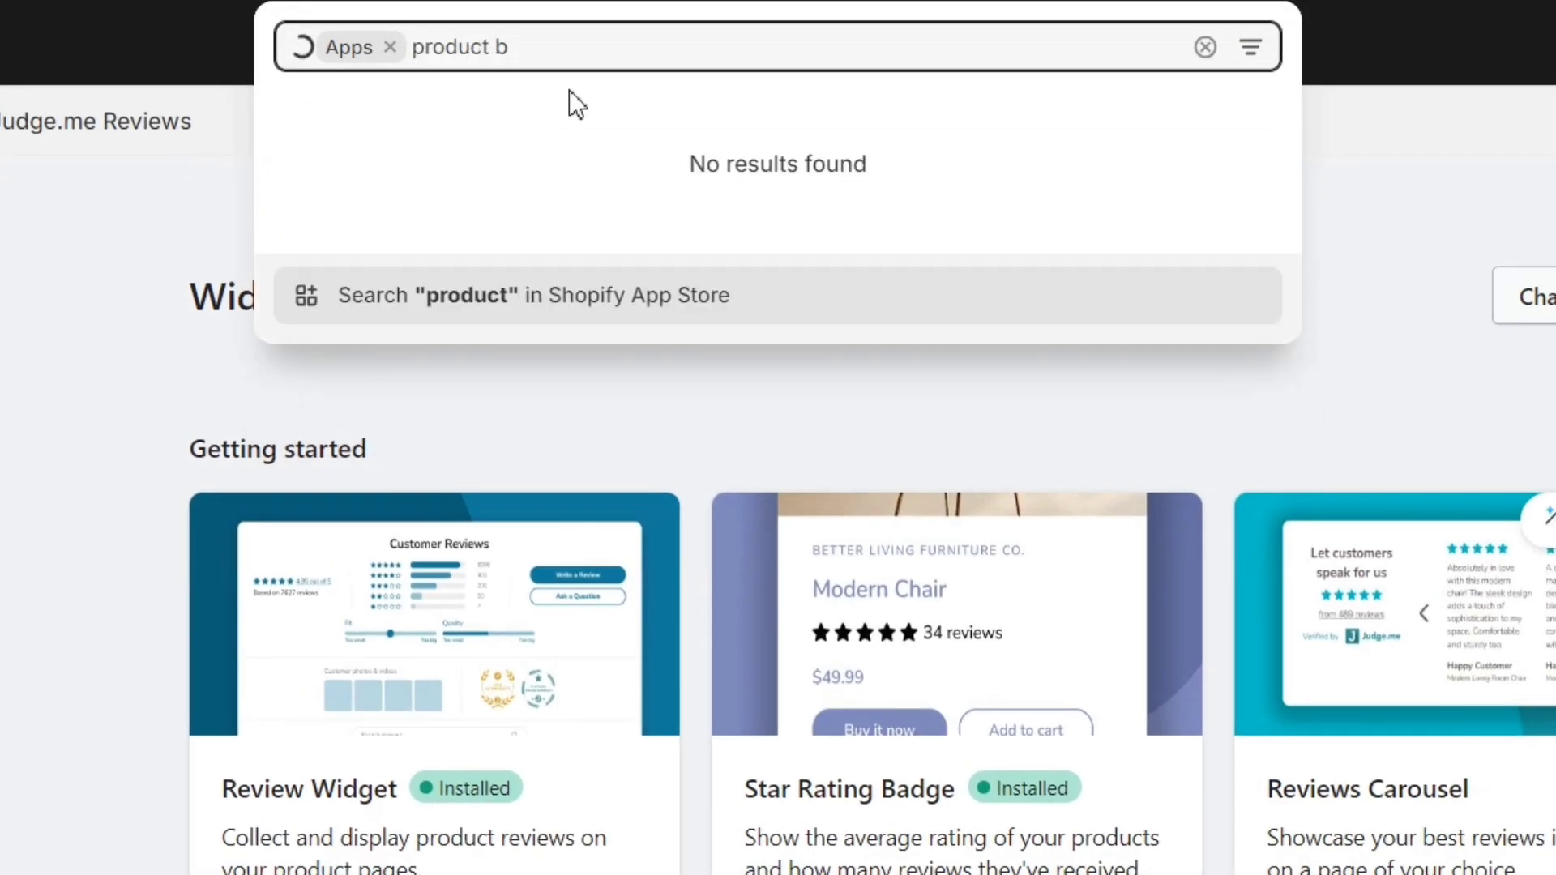
{"action": "type", "text": "dles"}
{"action": "left_click", "coordinate": [576, 301]}
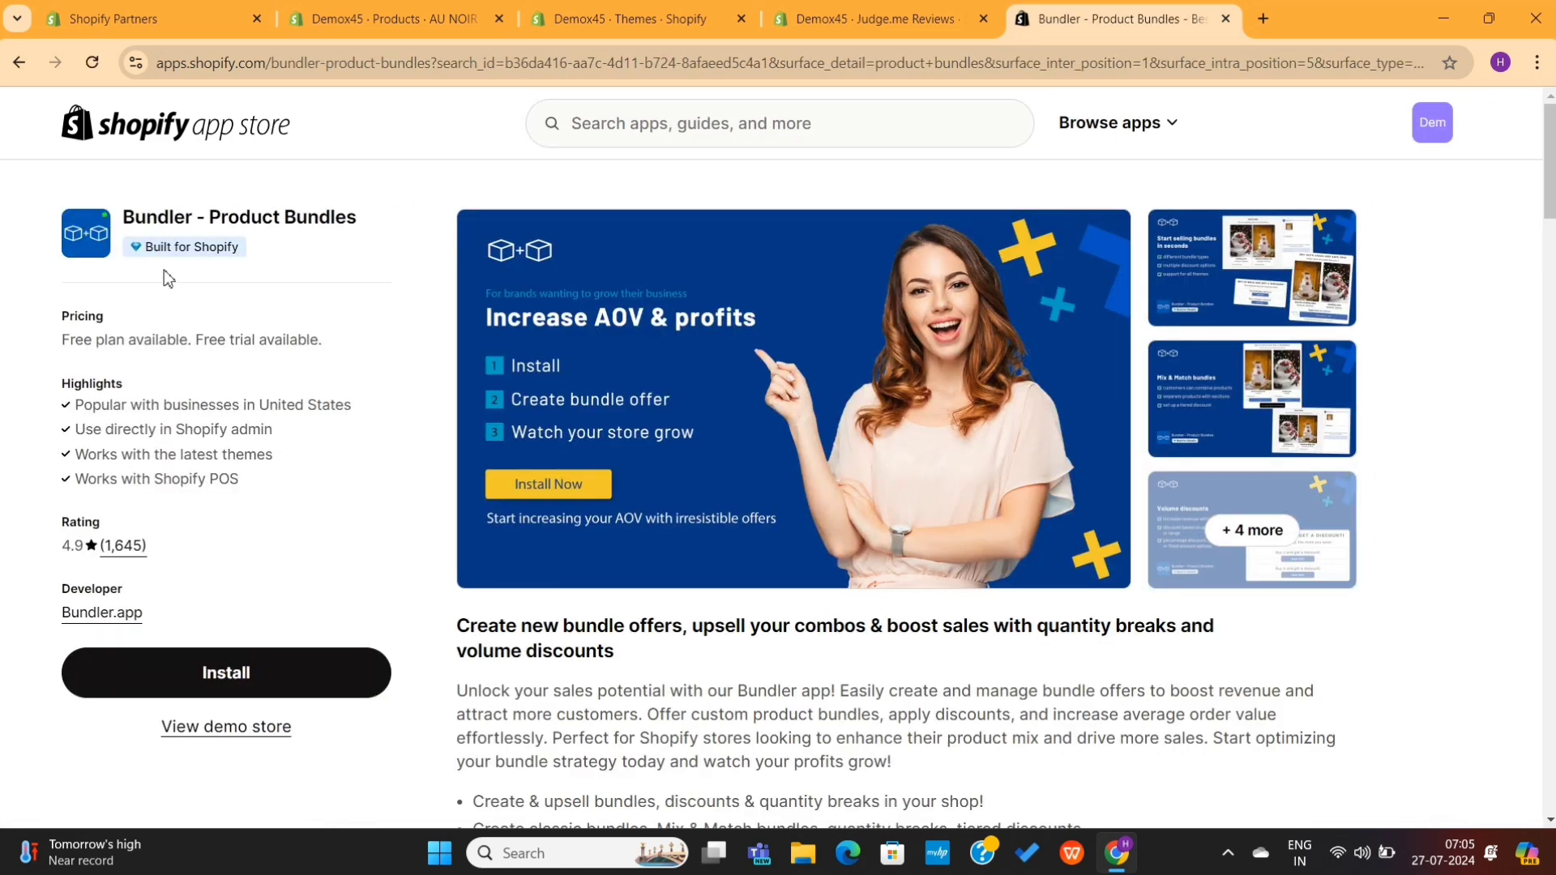
Step: Review Bundler – Product Bundles' free plan pricing and open its demo store
{"action": "left_click_drag", "start_coordinate": [55, 346], "coordinate": [361, 342]}
{"action": "left_click", "coordinate": [361, 342]}
{"action": "scroll", "coordinate": [406, 490], "scroll_direction": "down", "scroll_amount": 2}
{"action": "scroll", "coordinate": [406, 485], "scroll_direction": "down", "scroll_amount": 13}
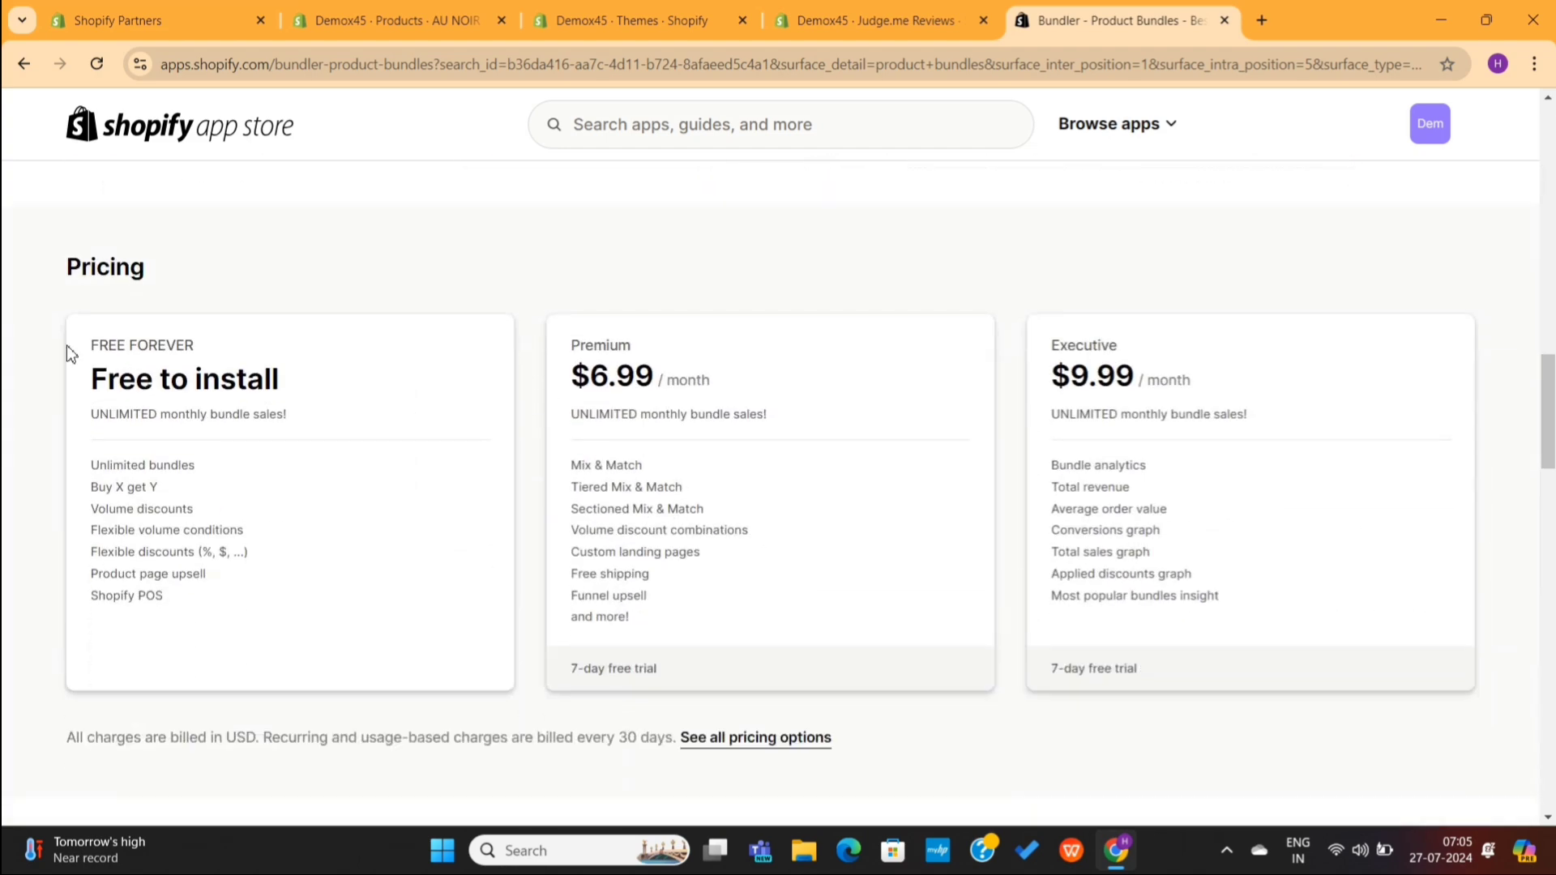
{"action": "left_click_drag", "start_coordinate": [66, 345], "coordinate": [289, 402]}
{"action": "left_click", "coordinate": [331, 410]}
{"action": "scroll", "coordinate": [330, 410], "scroll_direction": "up", "scroll_amount": 6}
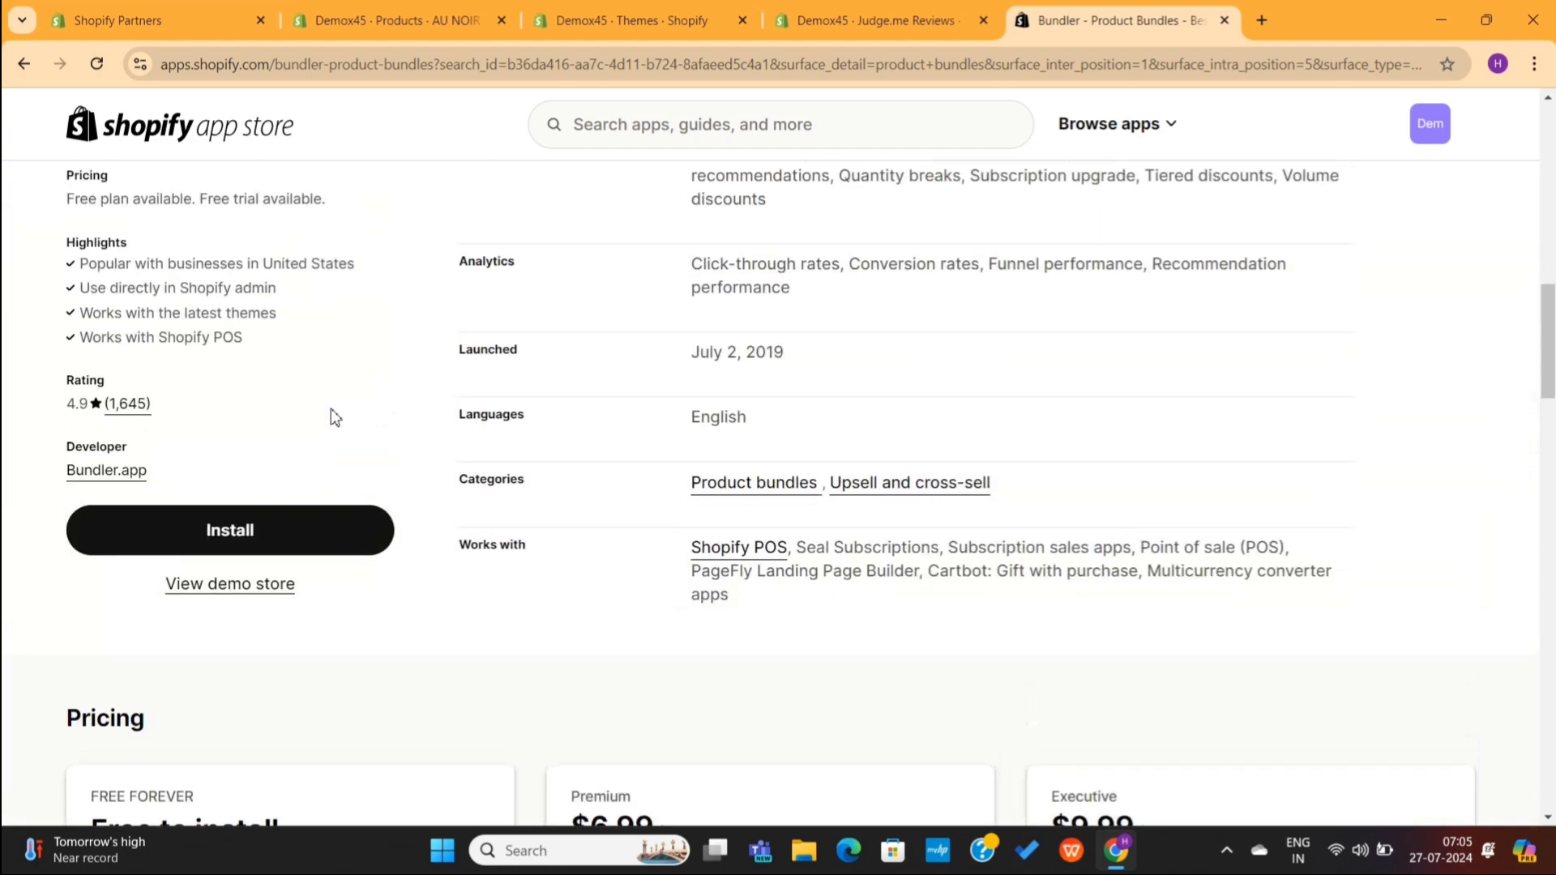
{"action": "scroll", "coordinate": [330, 409], "scroll_direction": "down", "scroll_amount": 3}
{"action": "scroll", "coordinate": [330, 408], "scroll_direction": "up", "scroll_amount": 10}
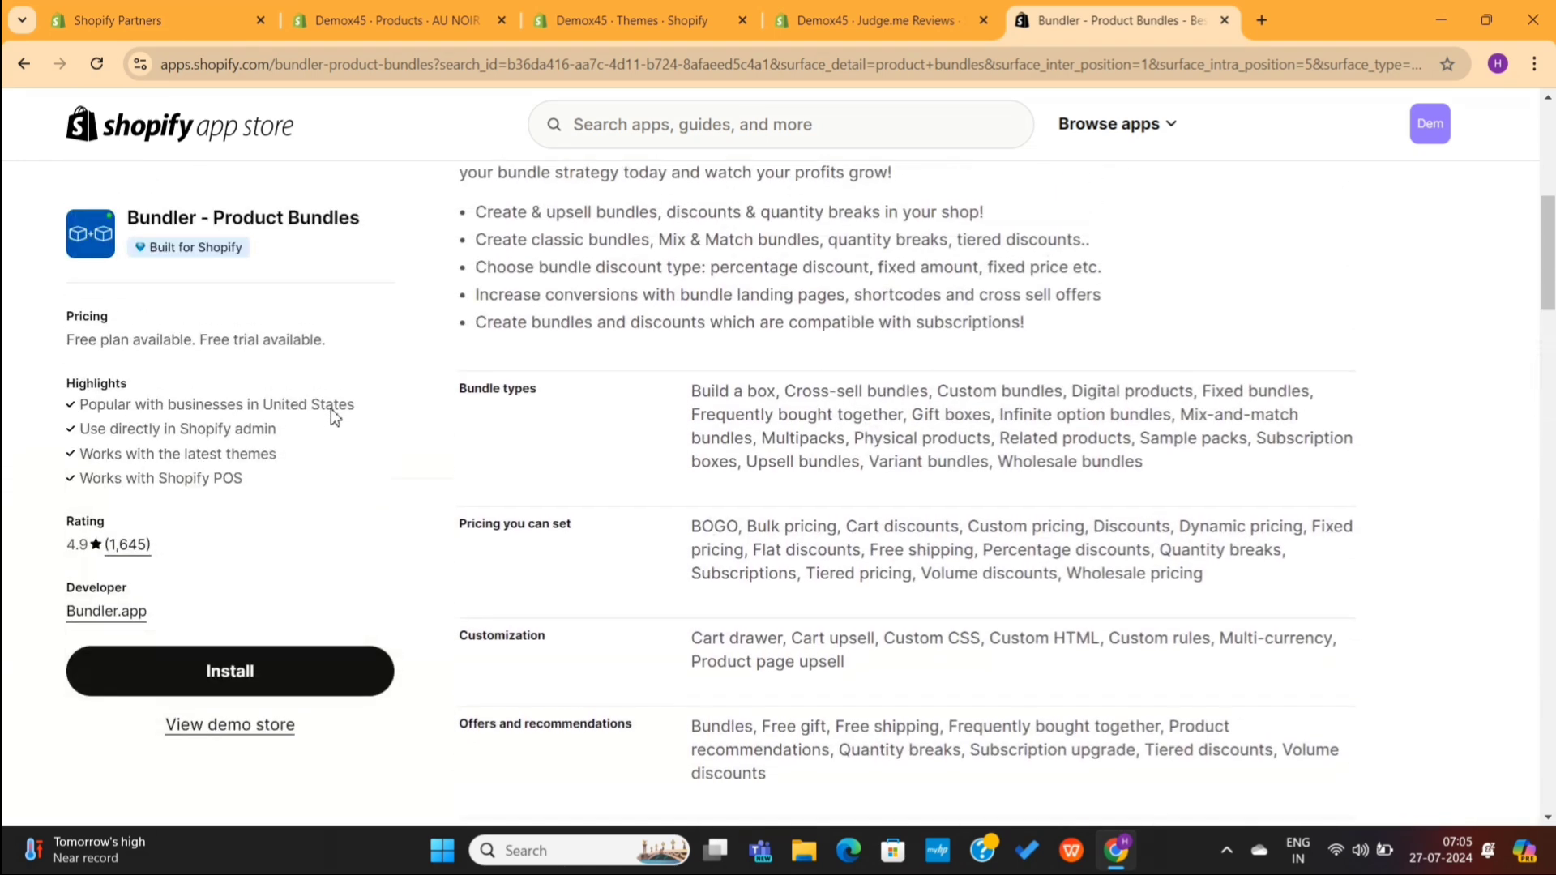
{"action": "left_click", "coordinate": [244, 725]}
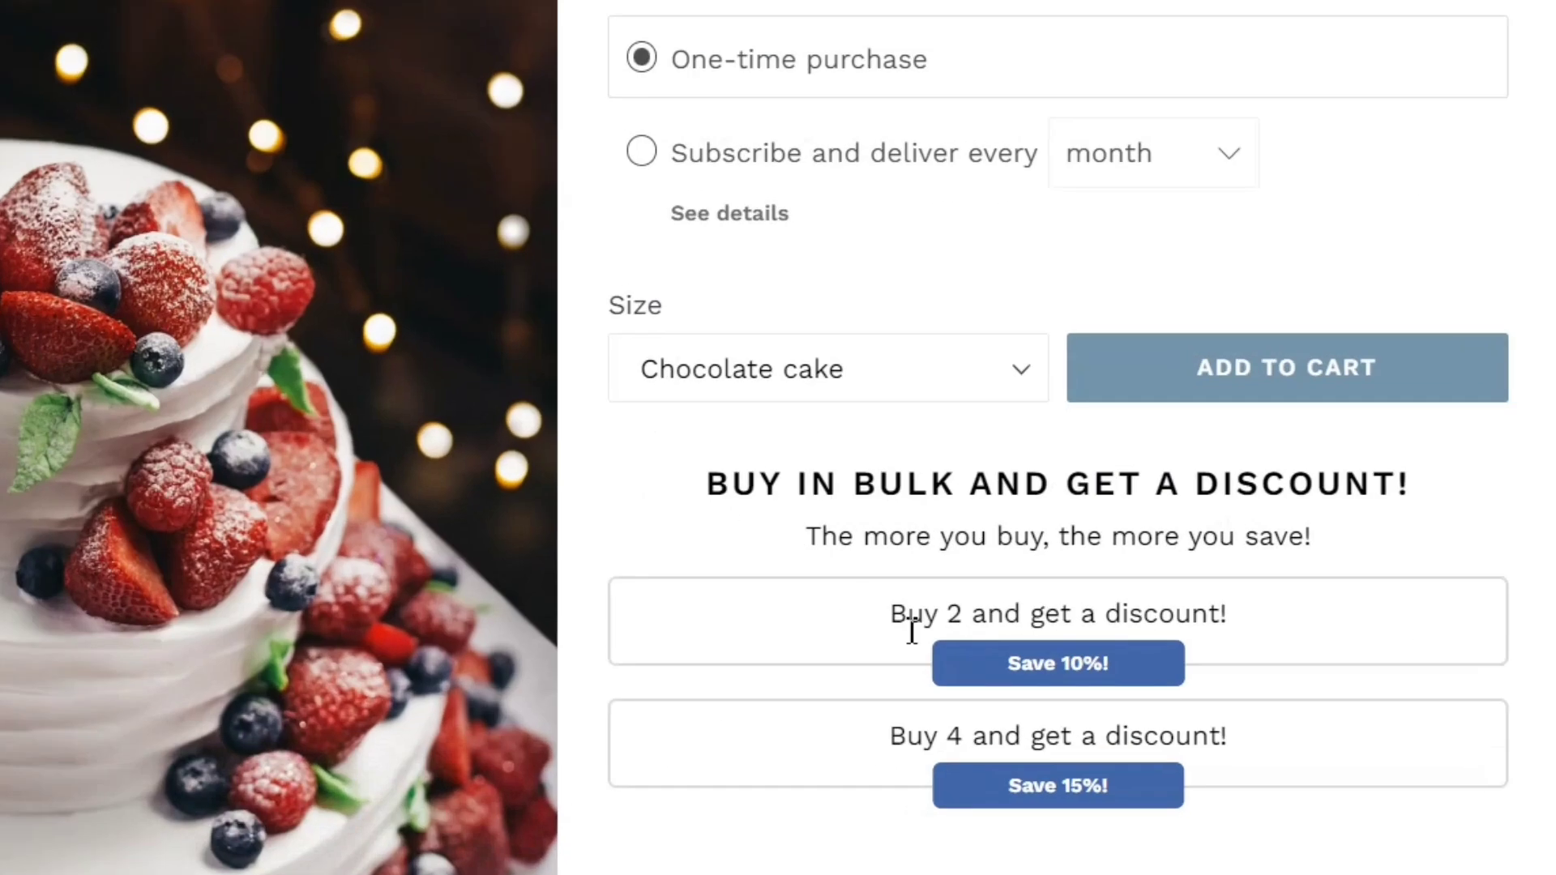
{"action": "left_click_drag", "start_coordinate": [816, 646], "coordinate": [1310, 636]}
{"action": "left_click", "coordinate": [1310, 631]}
{"action": "left_click_drag", "start_coordinate": [1258, 717], "coordinate": [795, 766]}
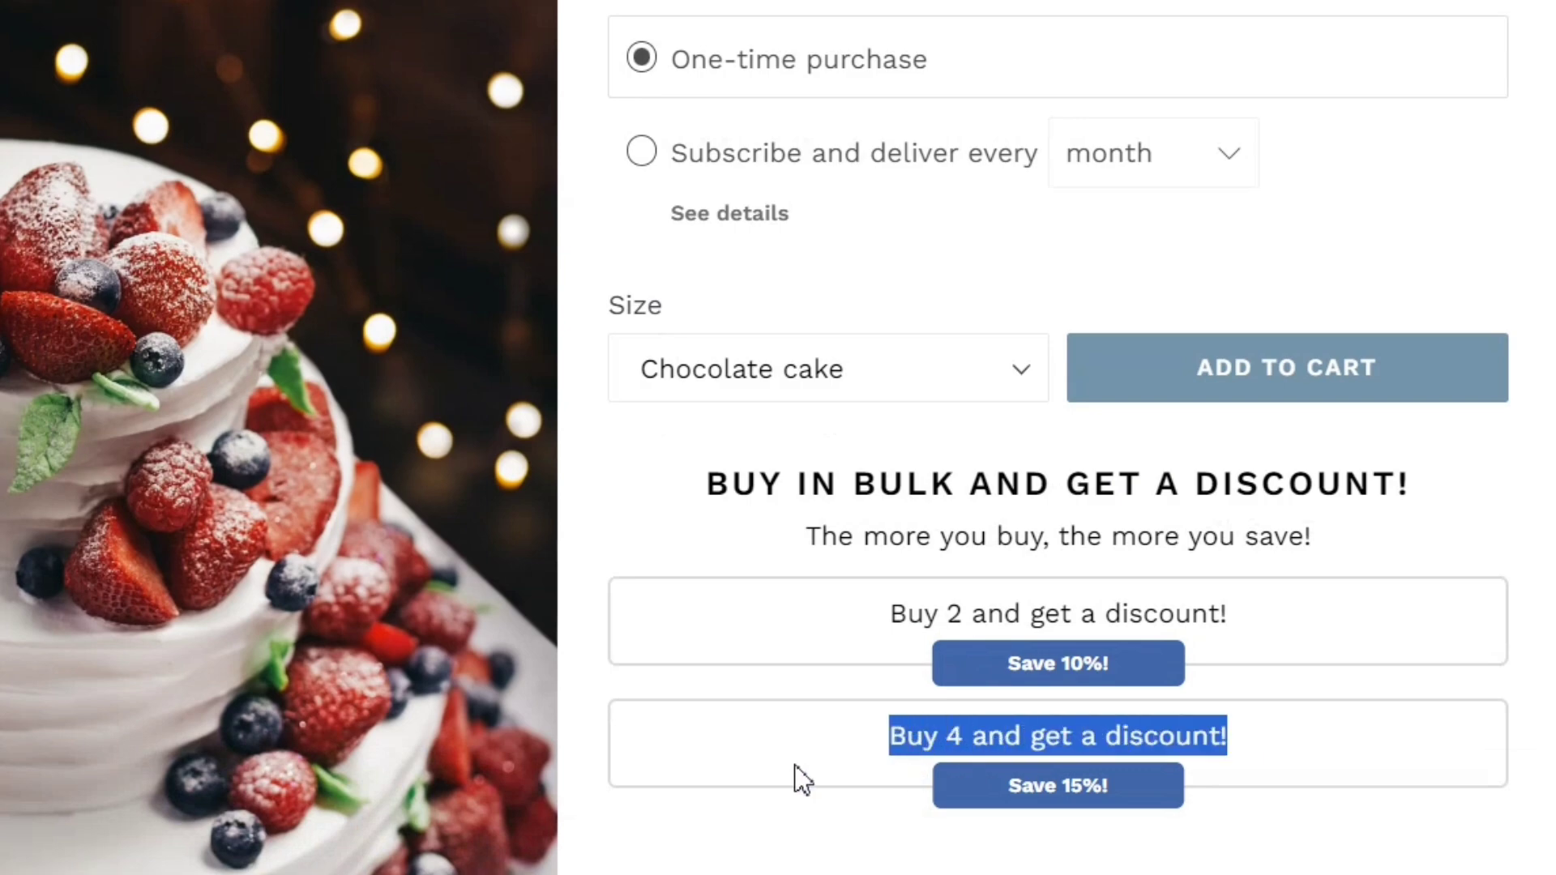
{"action": "left_click", "coordinate": [796, 780]}
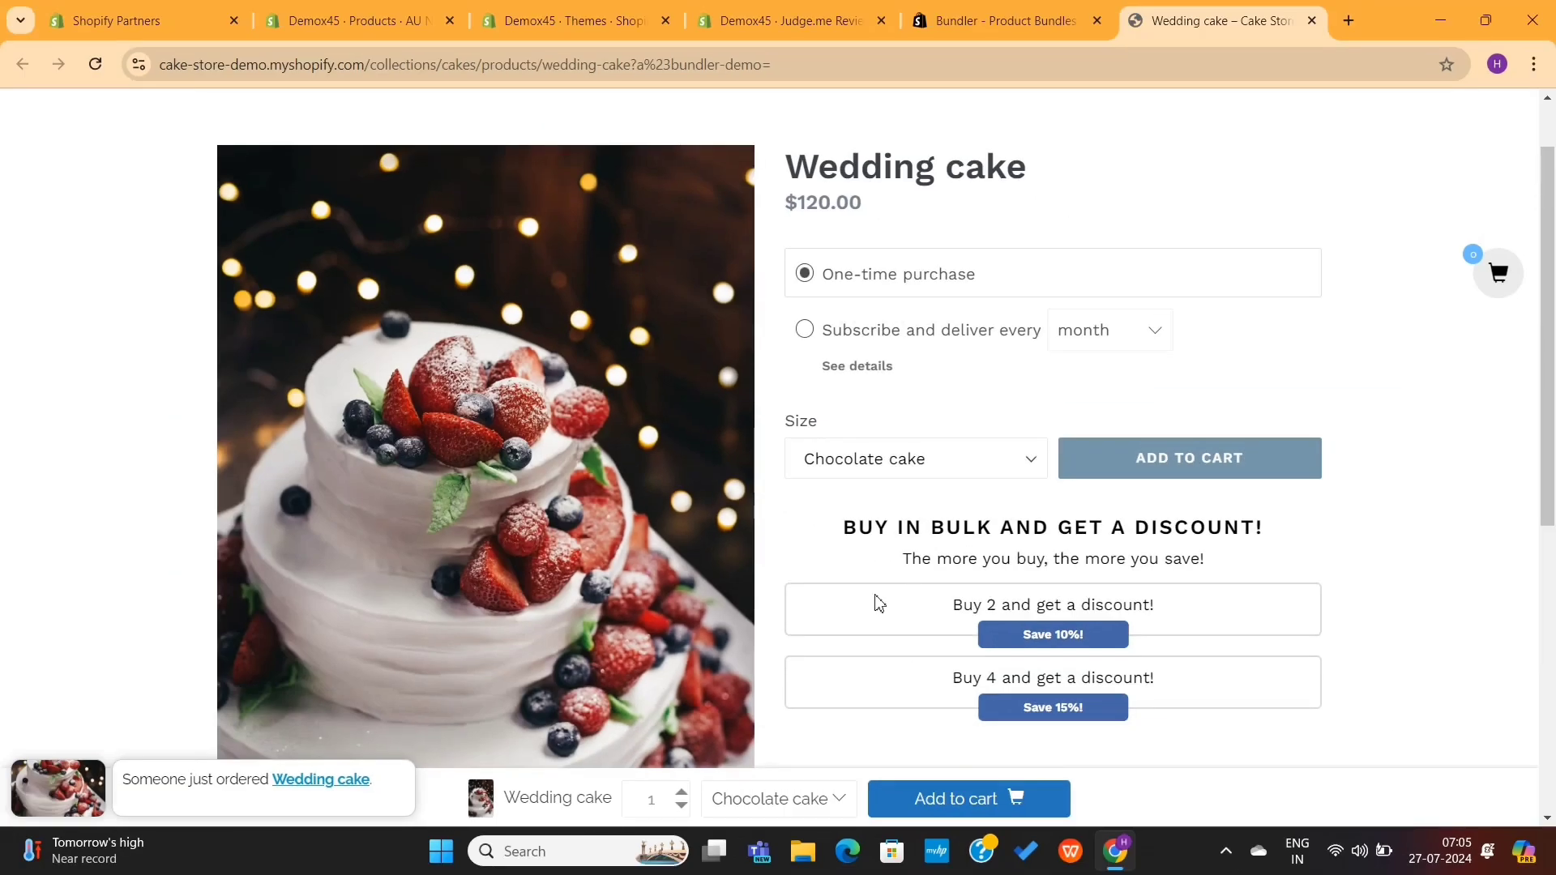
{"action": "scroll", "coordinate": [608, 644], "scroll_direction": "down", "scroll_amount": 4}
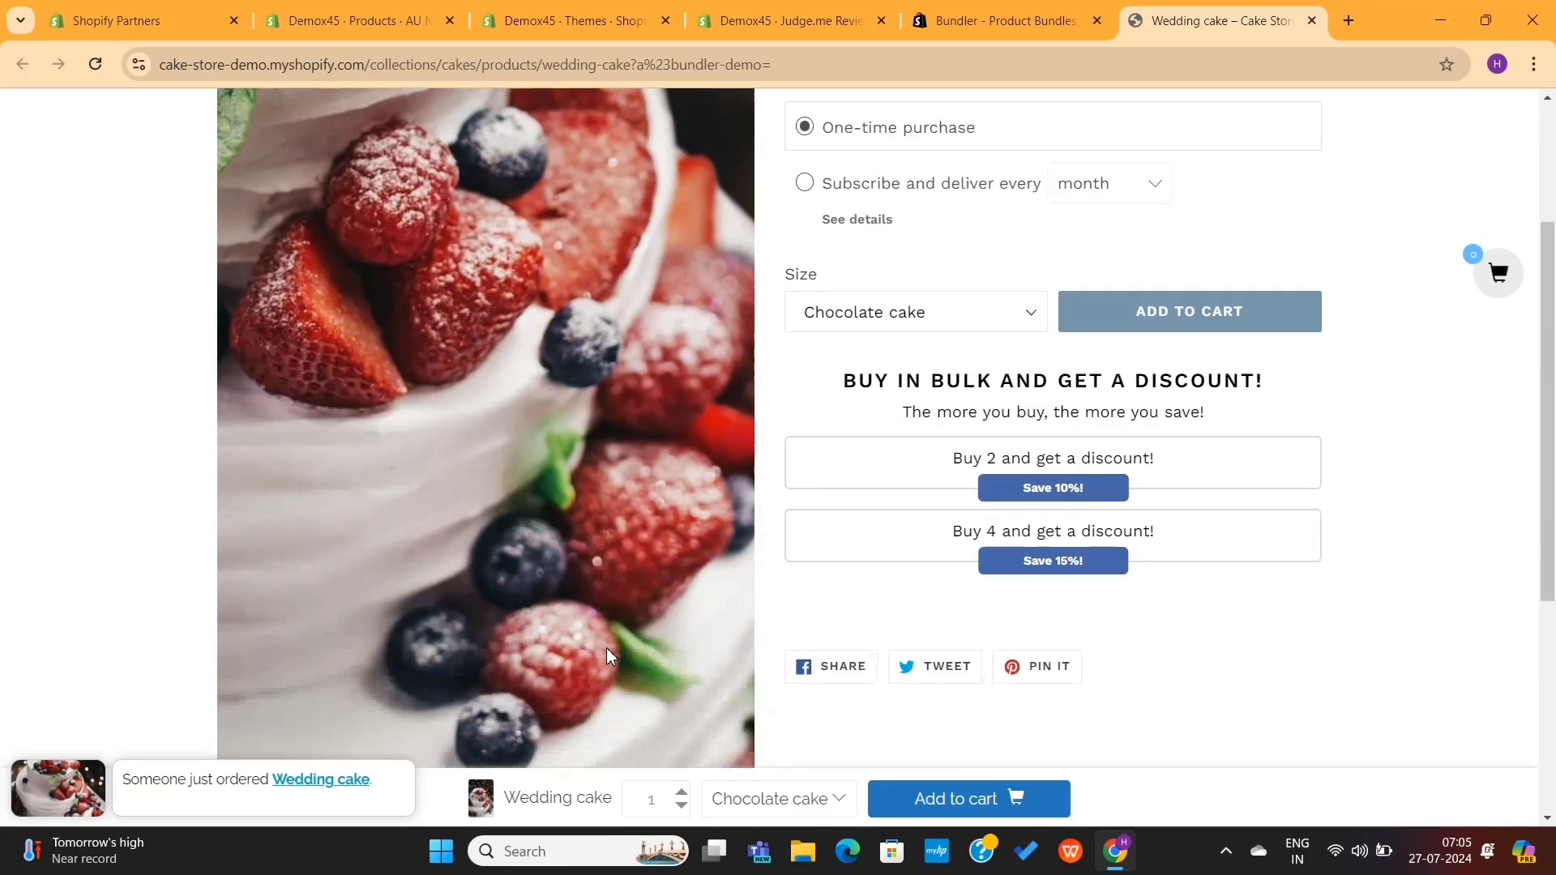
{"action": "left_click", "coordinate": [787, 812]}
{"action": "left_click", "coordinate": [787, 812]}
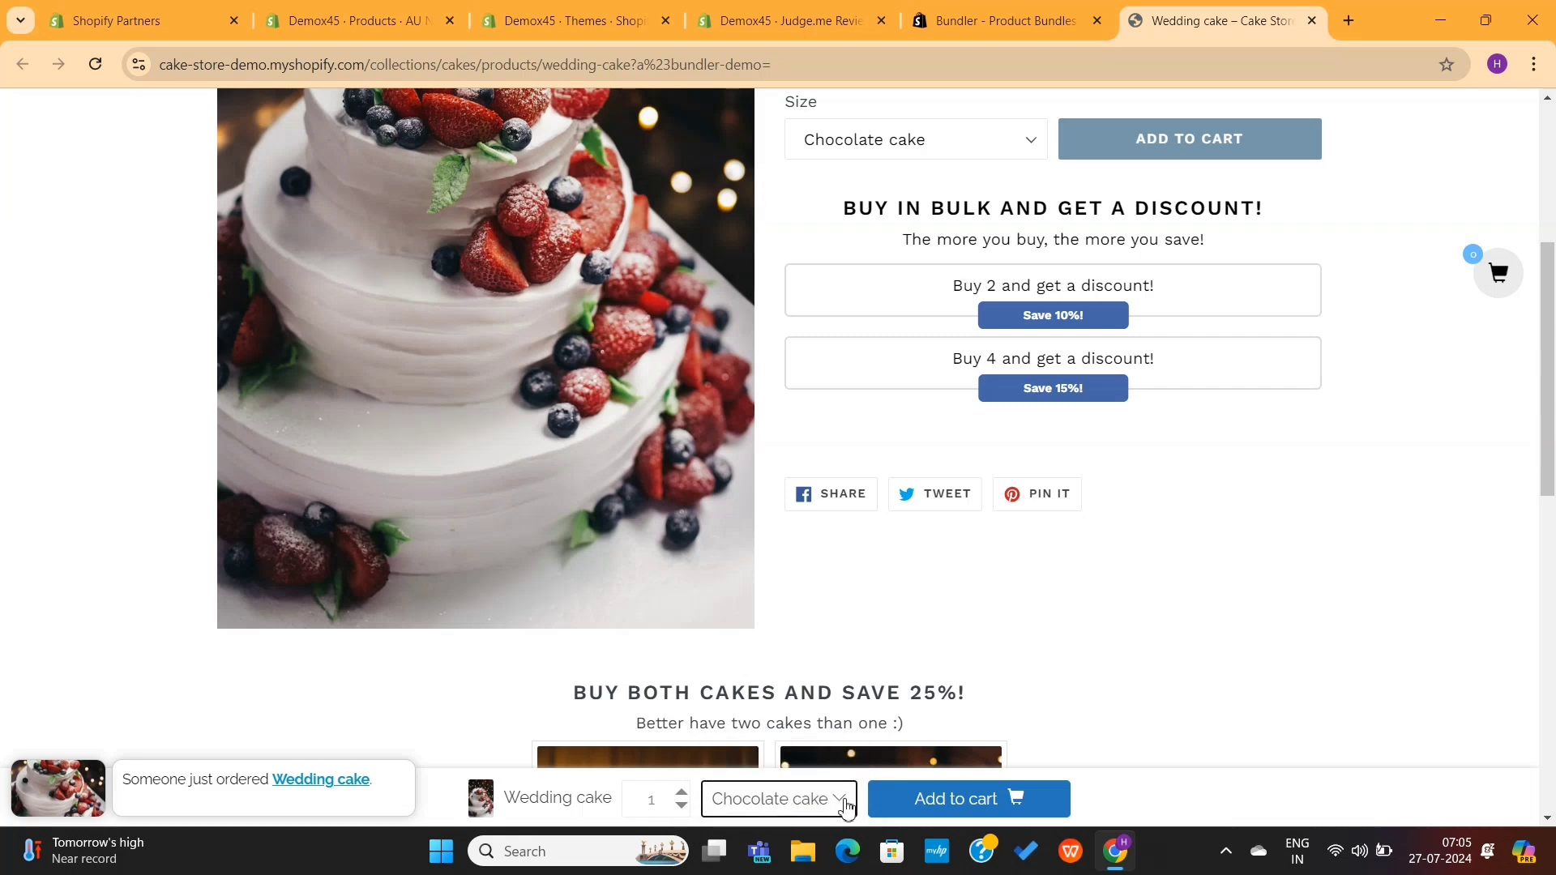
{"action": "scroll", "coordinate": [956, 666], "scroll_direction": "down", "scroll_amount": 6}
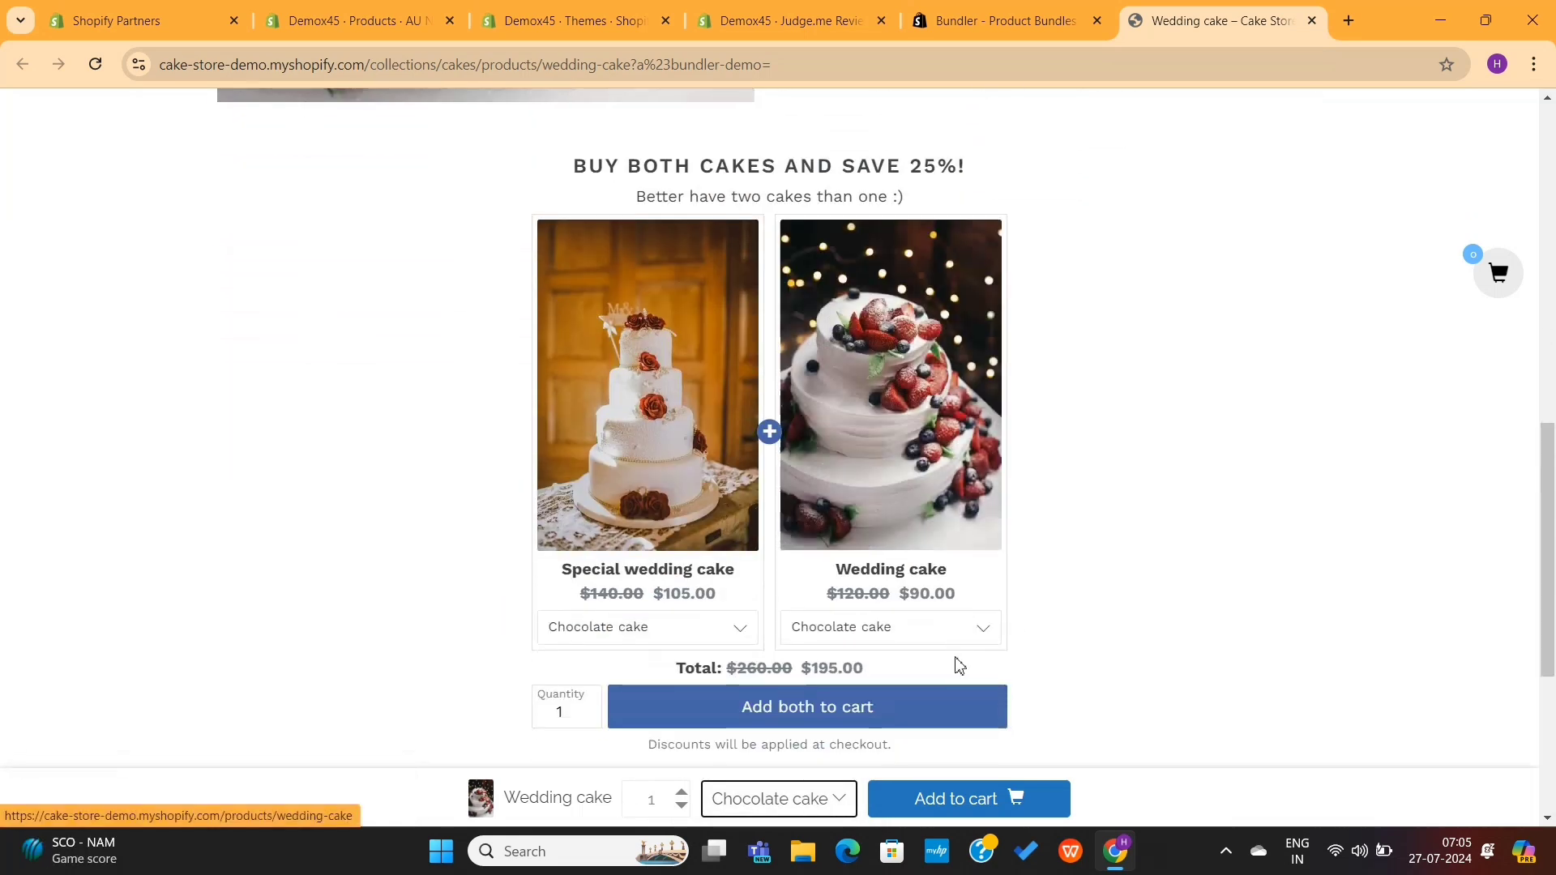
{"action": "scroll", "coordinate": [733, 576], "scroll_direction": "down", "scroll_amount": 2}
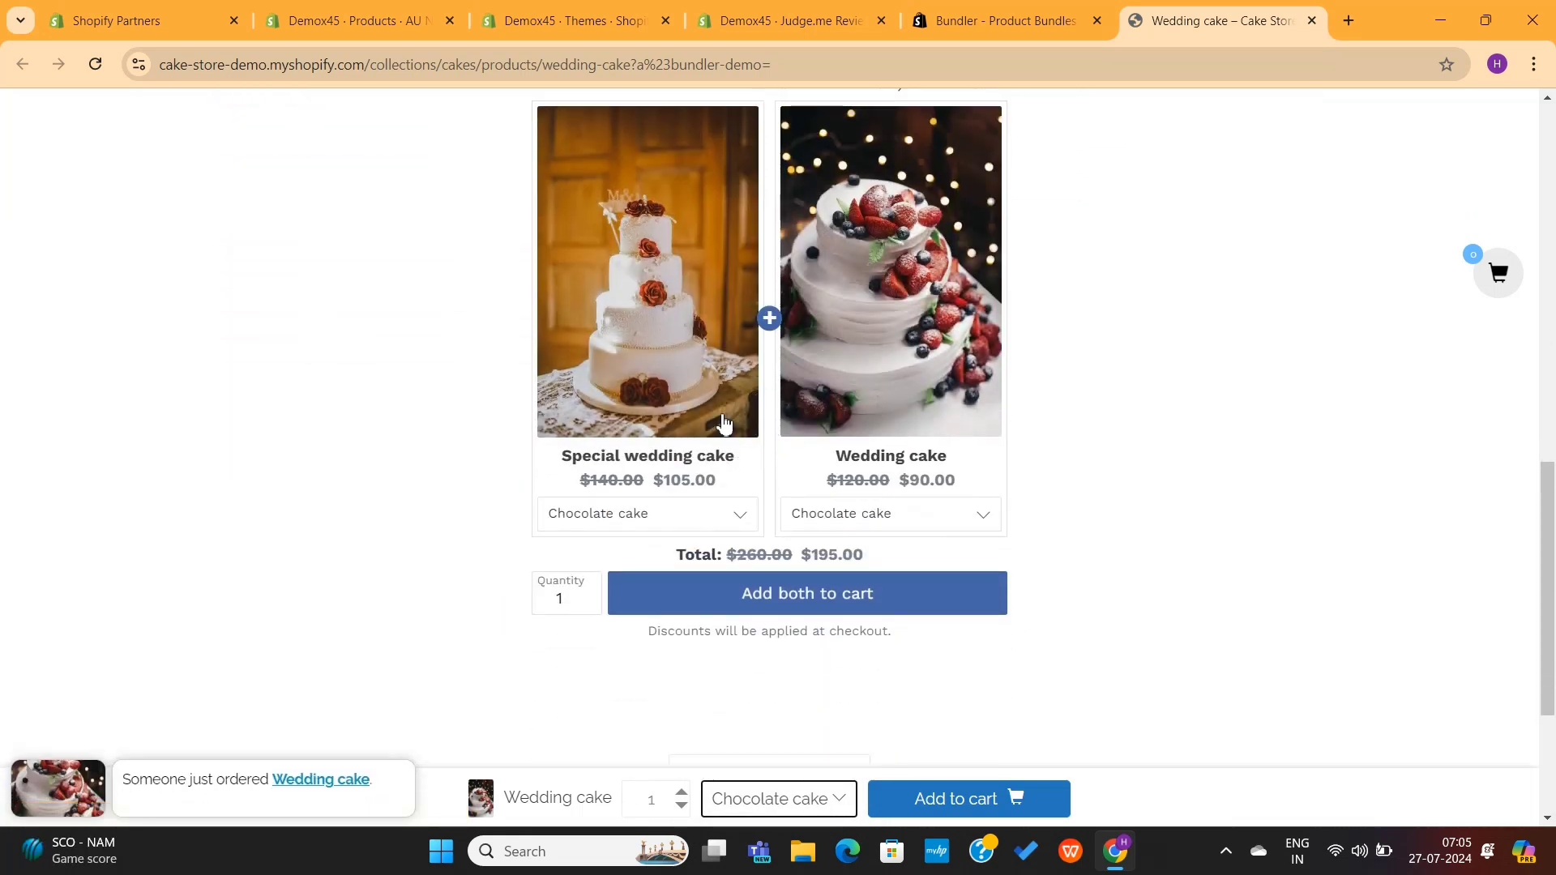
{"action": "scroll", "coordinate": [1133, 219], "scroll_direction": "up", "scroll_amount": 10}
{"action": "left_click", "coordinate": [1312, 20]}
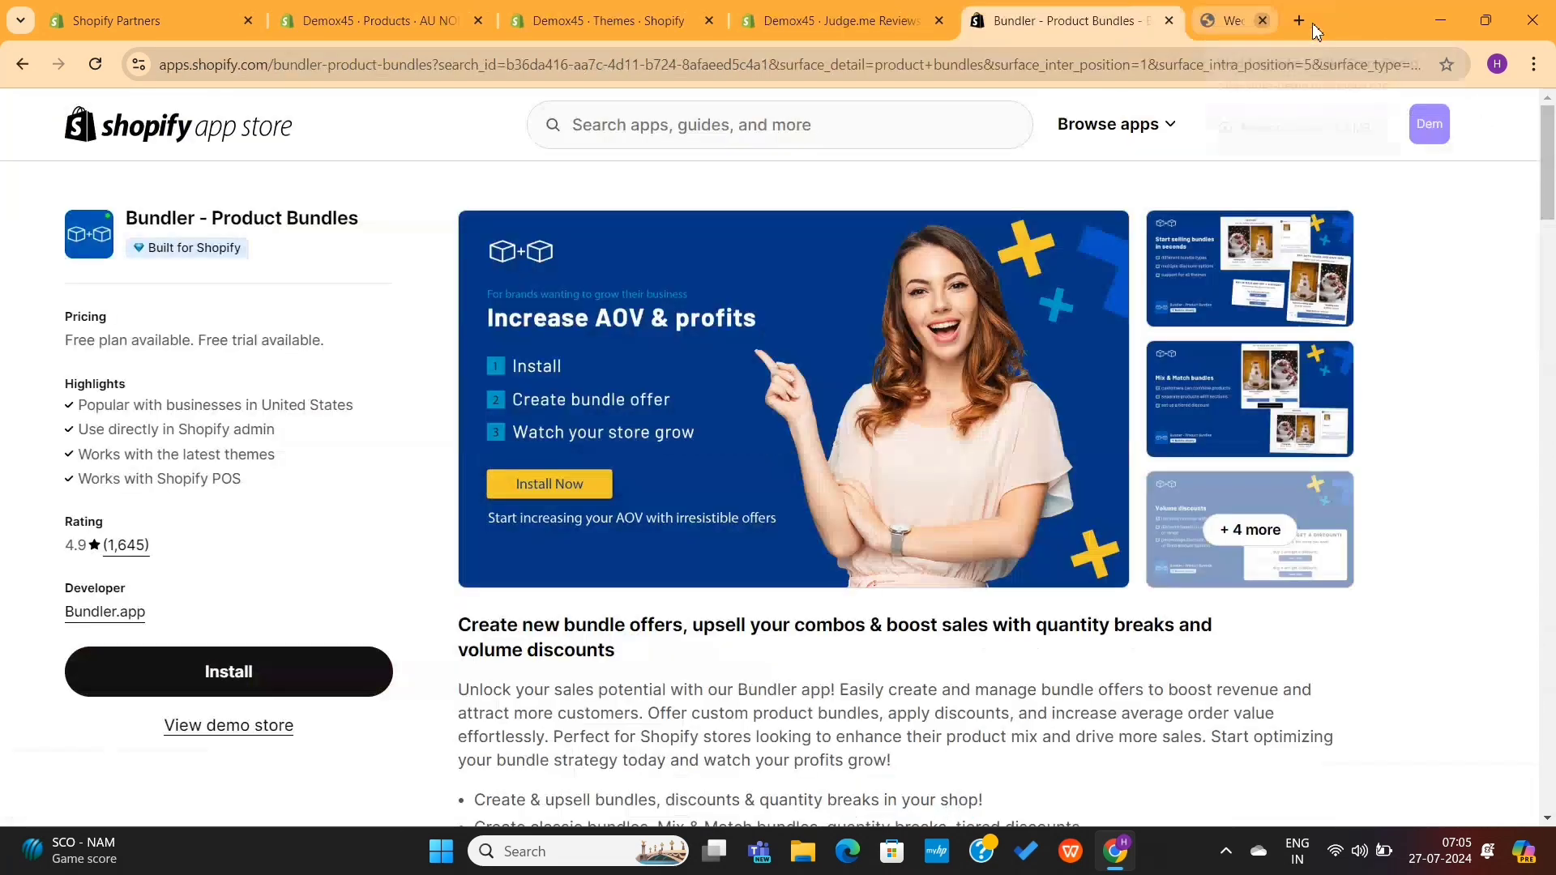
Step: Install the Bundler app on the store and confirm the installation
{"action": "left_click", "coordinate": [272, 675]}
{"action": "left_click", "coordinate": [1158, 561]}
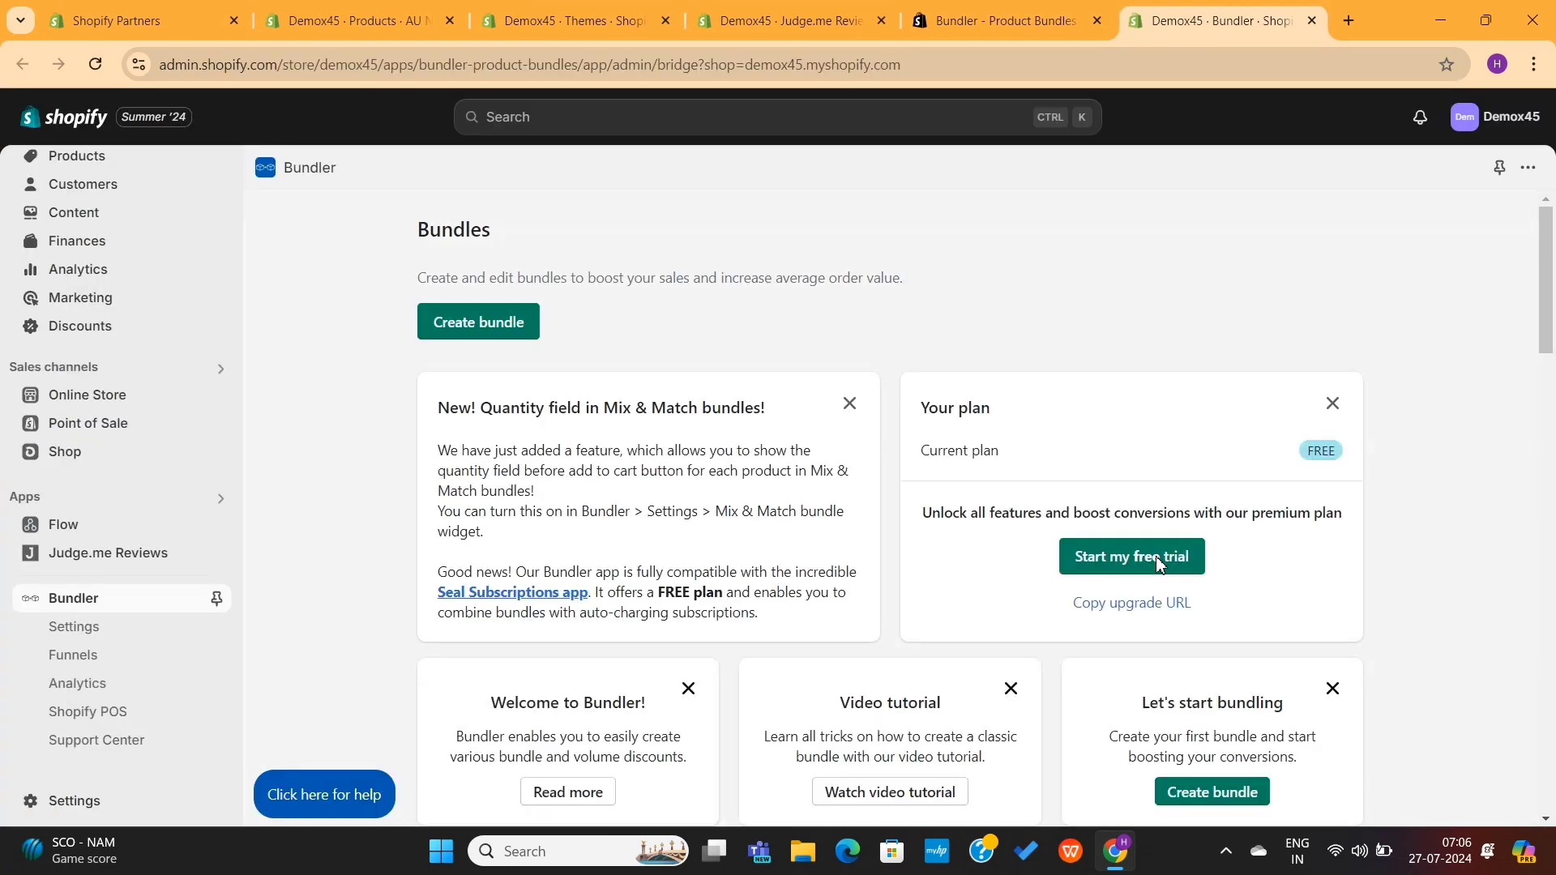
{"action": "left_click", "coordinate": [1158, 558]}
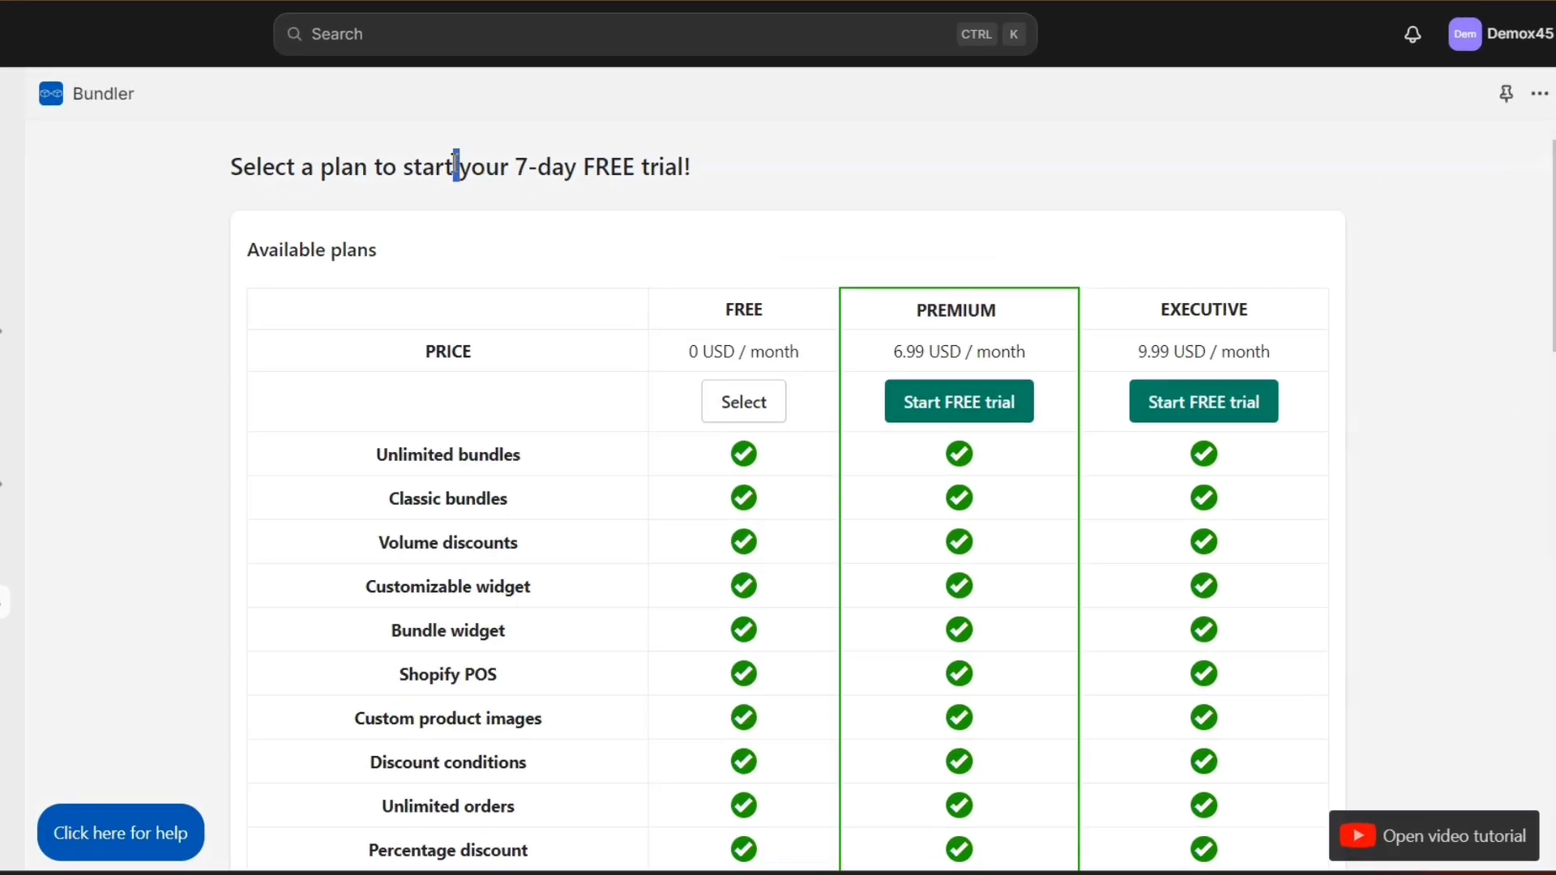
Step: Choose Bundler's FREE plan to reach the Bundles dashboard
{"action": "triple_click", "coordinate": [455, 163]}
{"action": "left_click", "coordinate": [455, 163]}
{"action": "scroll", "coordinate": [642, 450], "scroll_direction": "down", "scroll_amount": 20}
{"action": "scroll", "coordinate": [642, 451], "scroll_direction": "up", "scroll_amount": 20}
{"action": "left_click", "coordinate": [740, 415]}
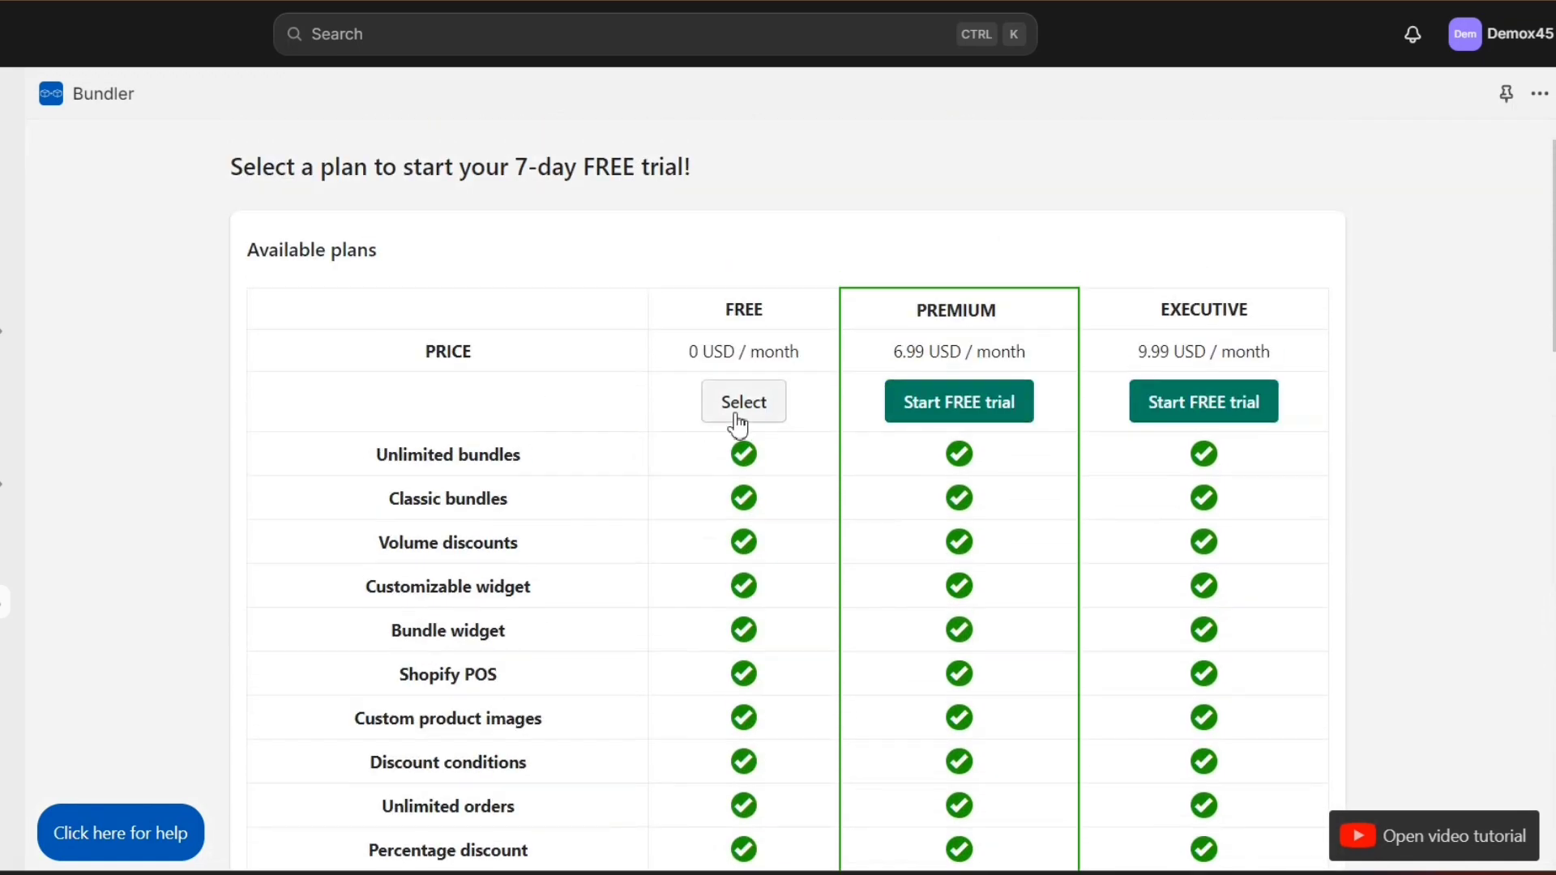
{"action": "scroll", "coordinate": [625, 445], "scroll_direction": "down", "scroll_amount": 15}
{"action": "scroll", "coordinate": [625, 453], "scroll_direction": "up", "scroll_amount": 15}
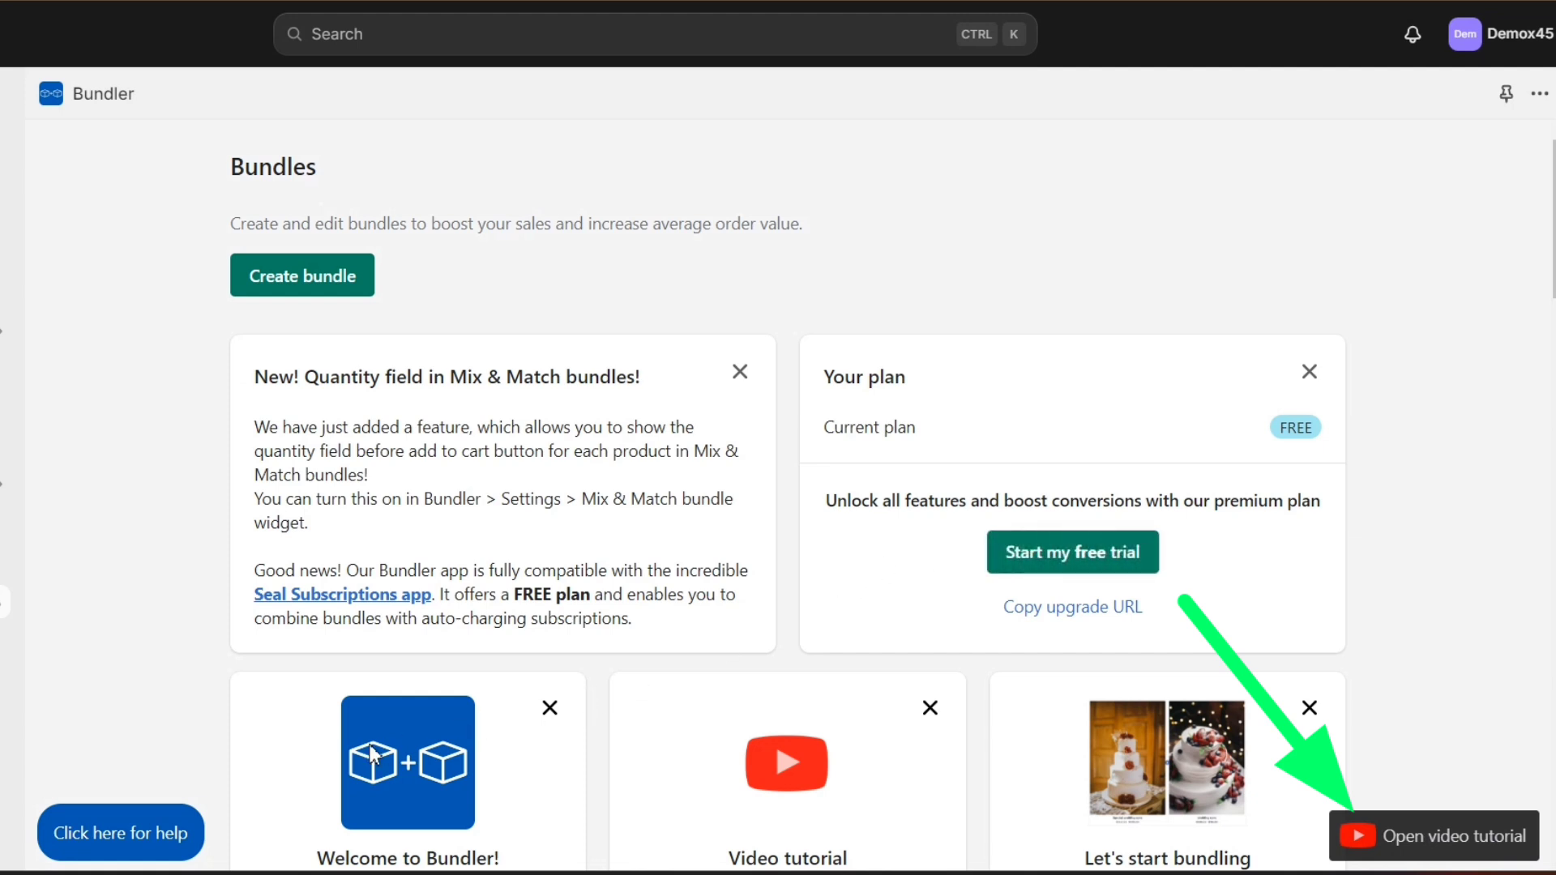
Step: Open the Bundler help panel, skim it and close it
{"action": "left_click", "coordinate": [161, 835]}
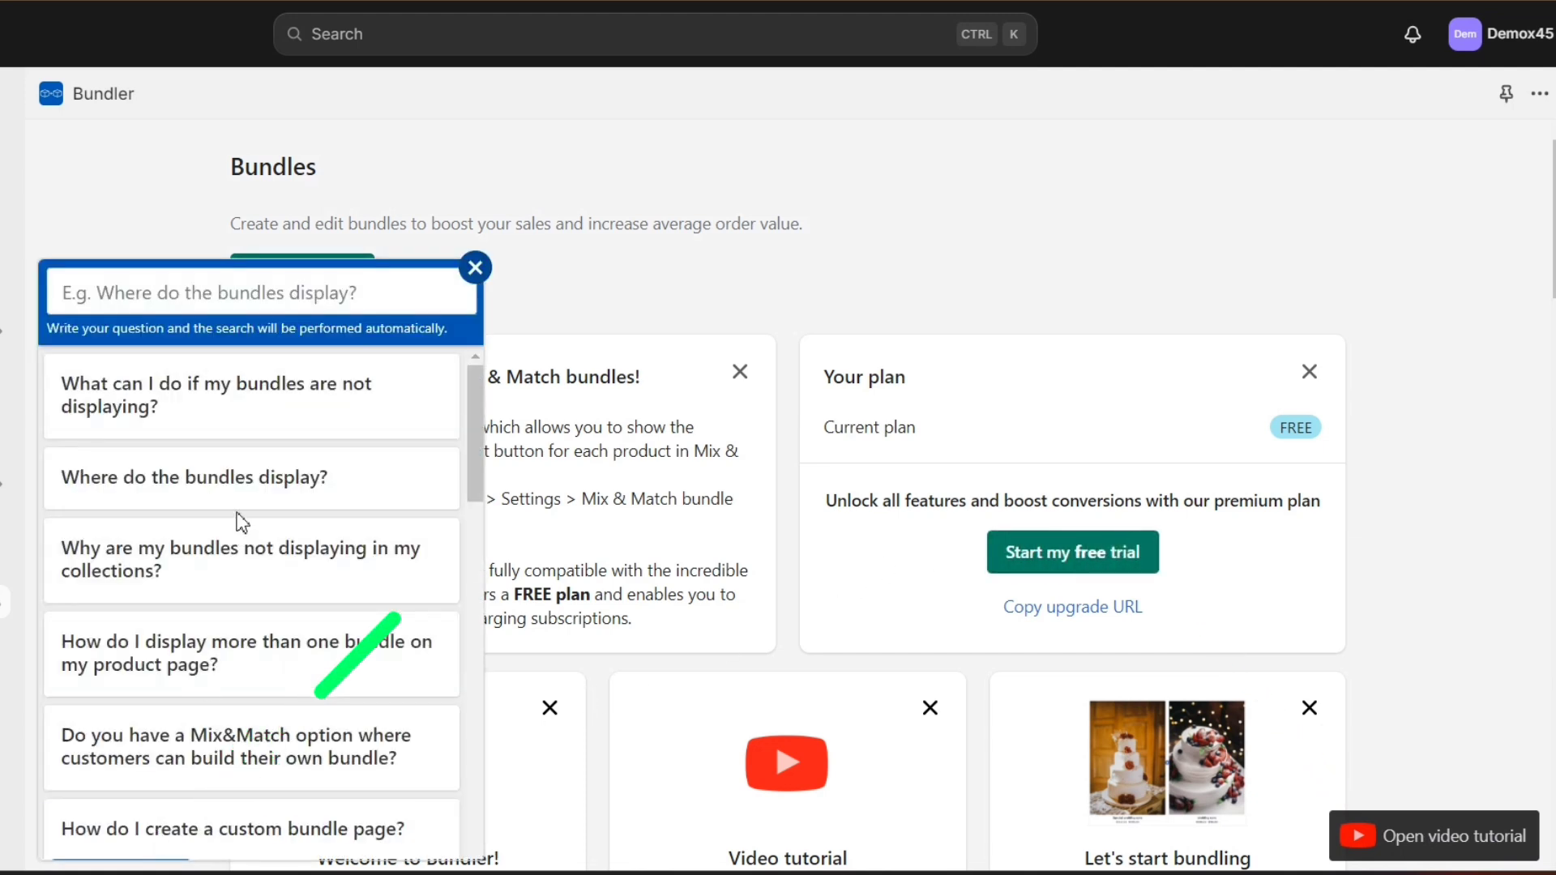
{"action": "scroll", "coordinate": [270, 431], "scroll_direction": "down", "scroll_amount": 8}
{"action": "scroll", "coordinate": [272, 432], "scroll_direction": "down", "scroll_amount": 10}
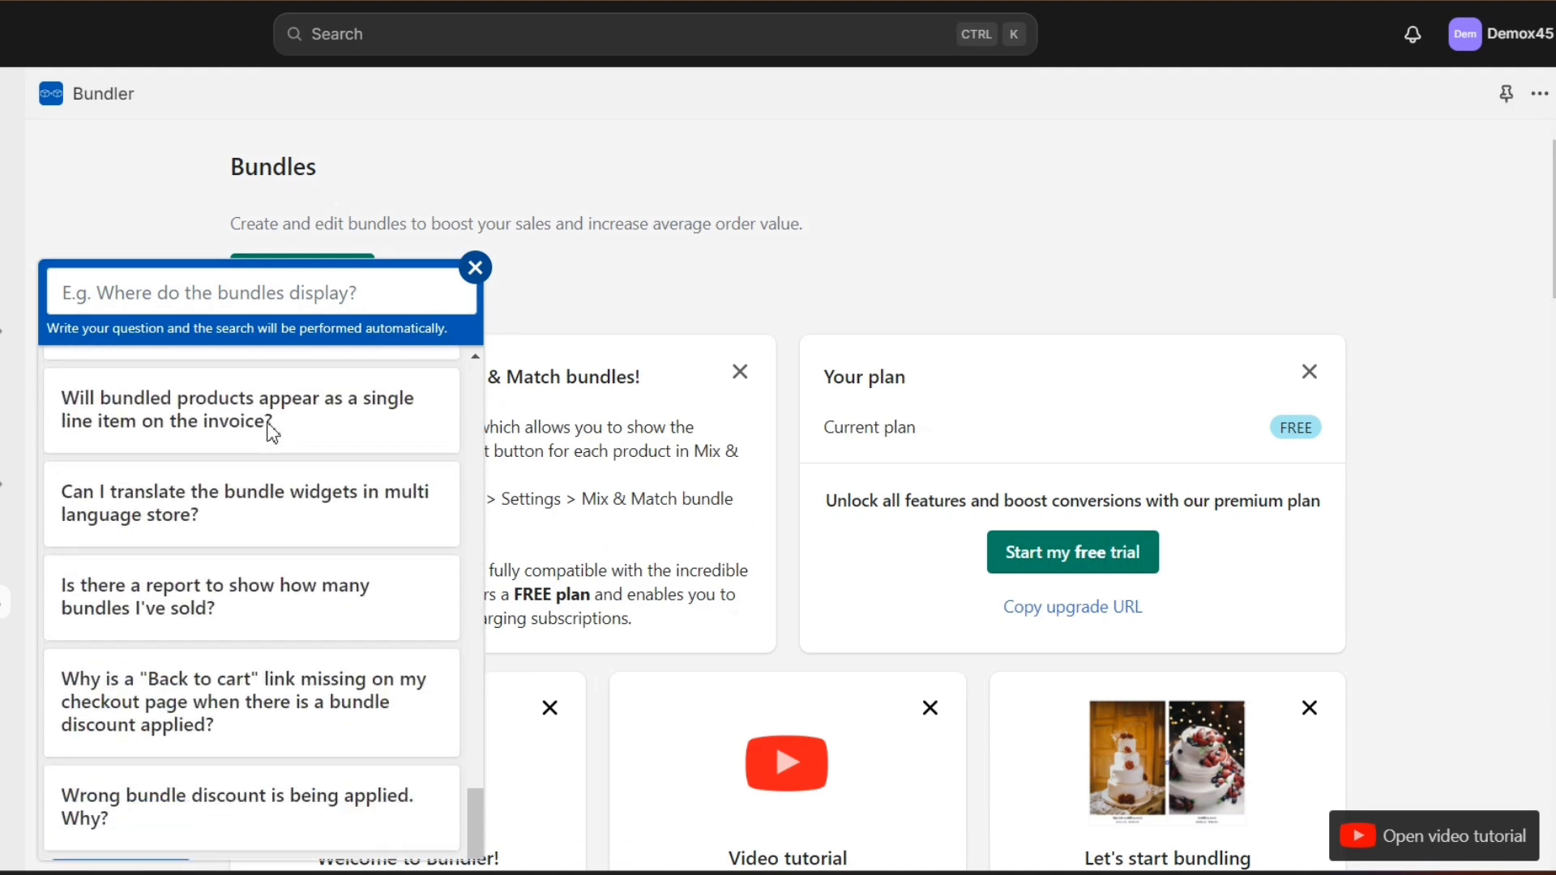
{"action": "left_click", "coordinate": [476, 268]}
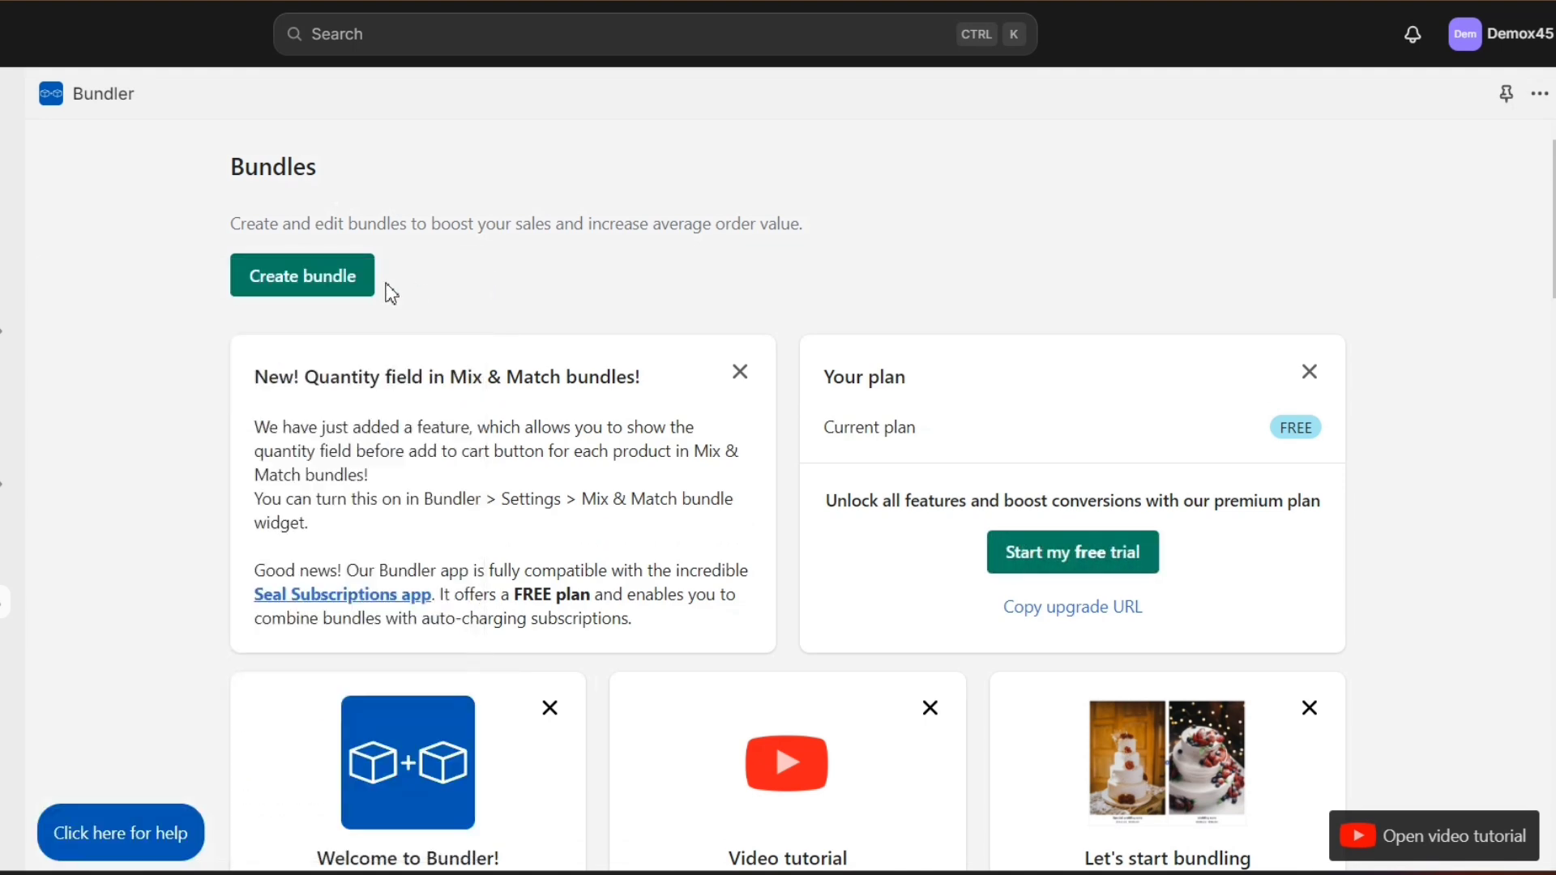
Step: Create a new bundle using the Volume discount preset
{"action": "left_click", "coordinate": [338, 292]}
{"action": "mouse_move", "coordinate": [568, 337]}
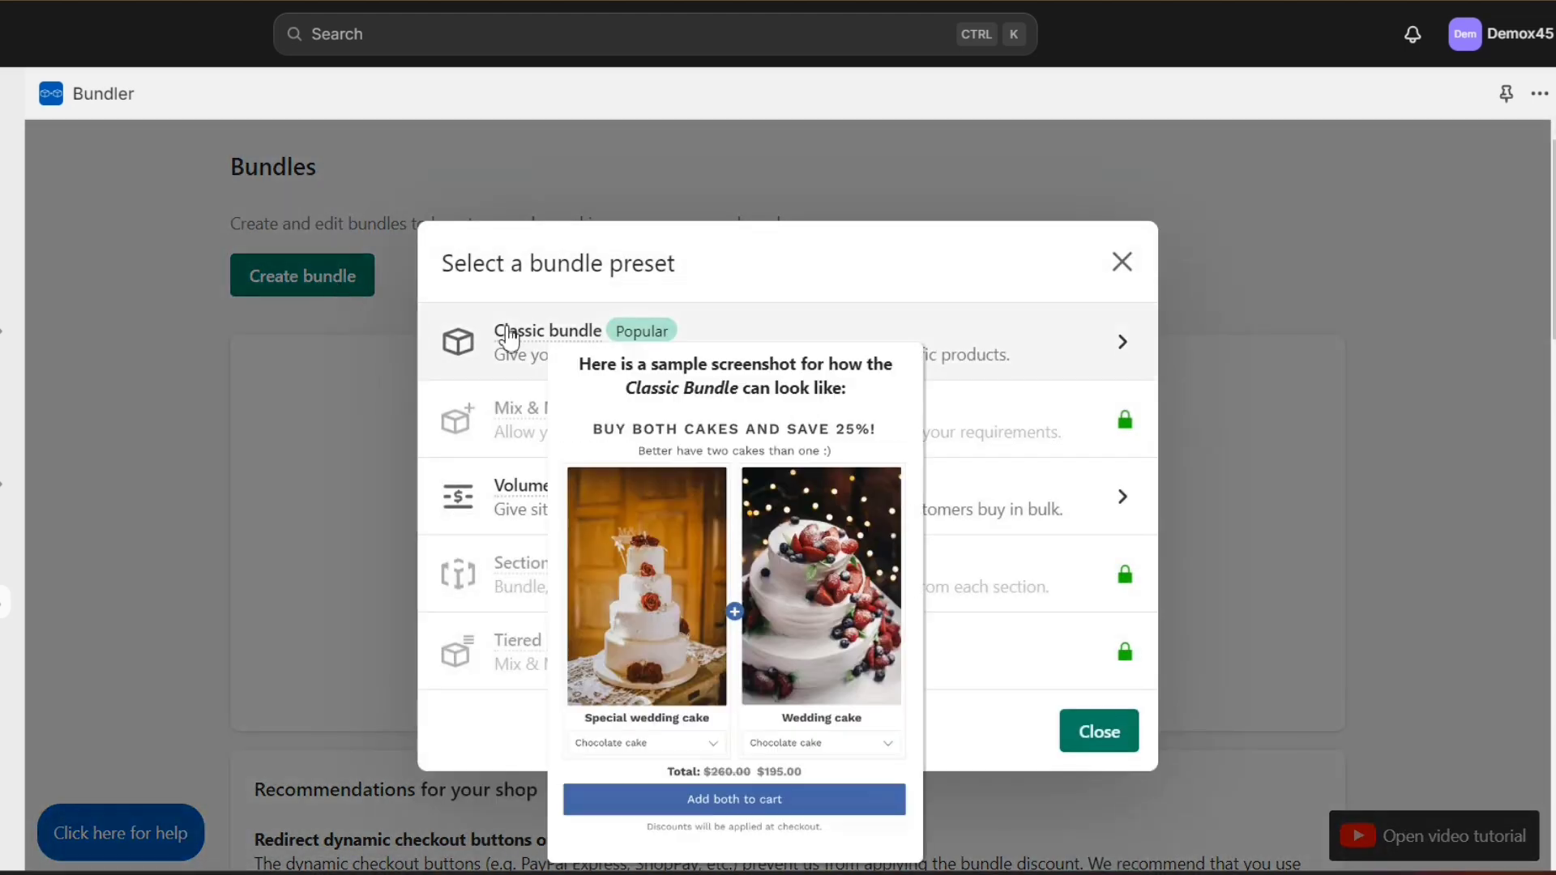
{"action": "mouse_move", "coordinate": [521, 491]}
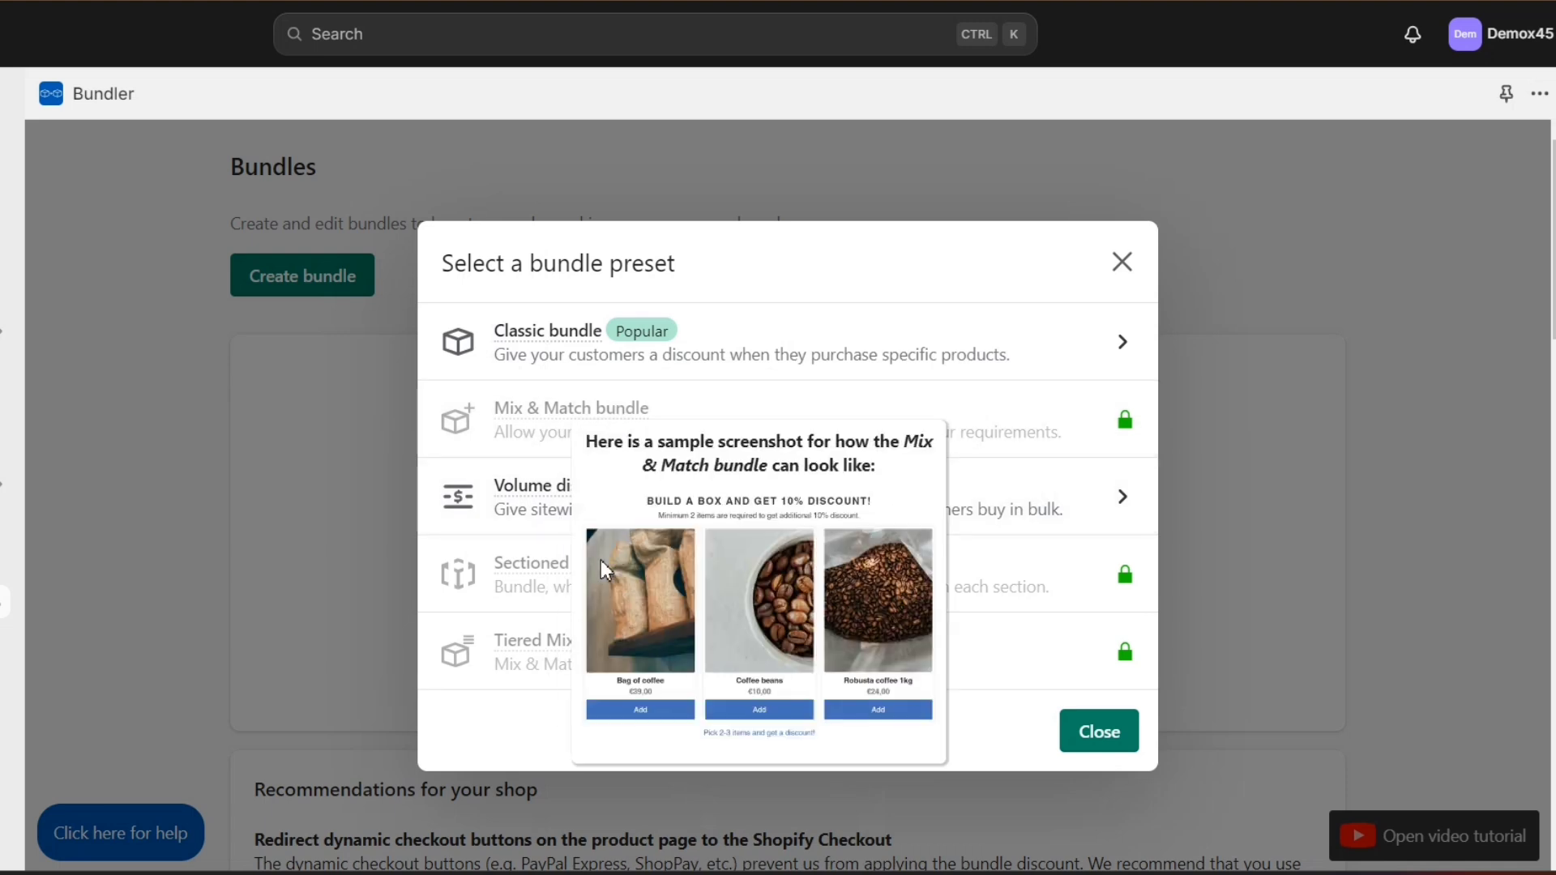
{"action": "mouse_move", "coordinate": [532, 580]}
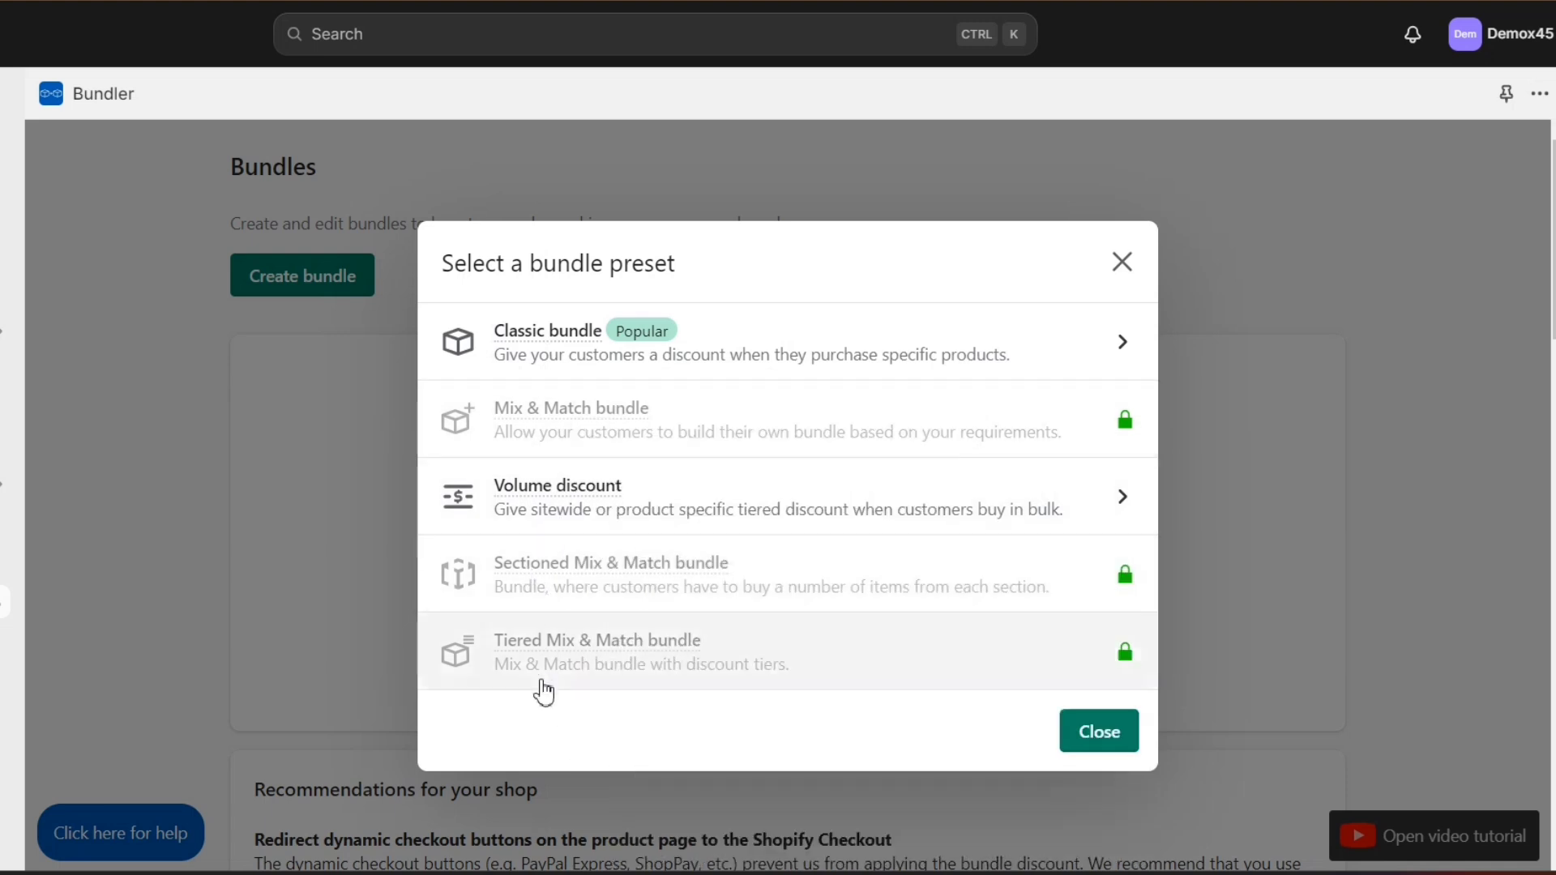
{"action": "mouse_move", "coordinate": [584, 497]}
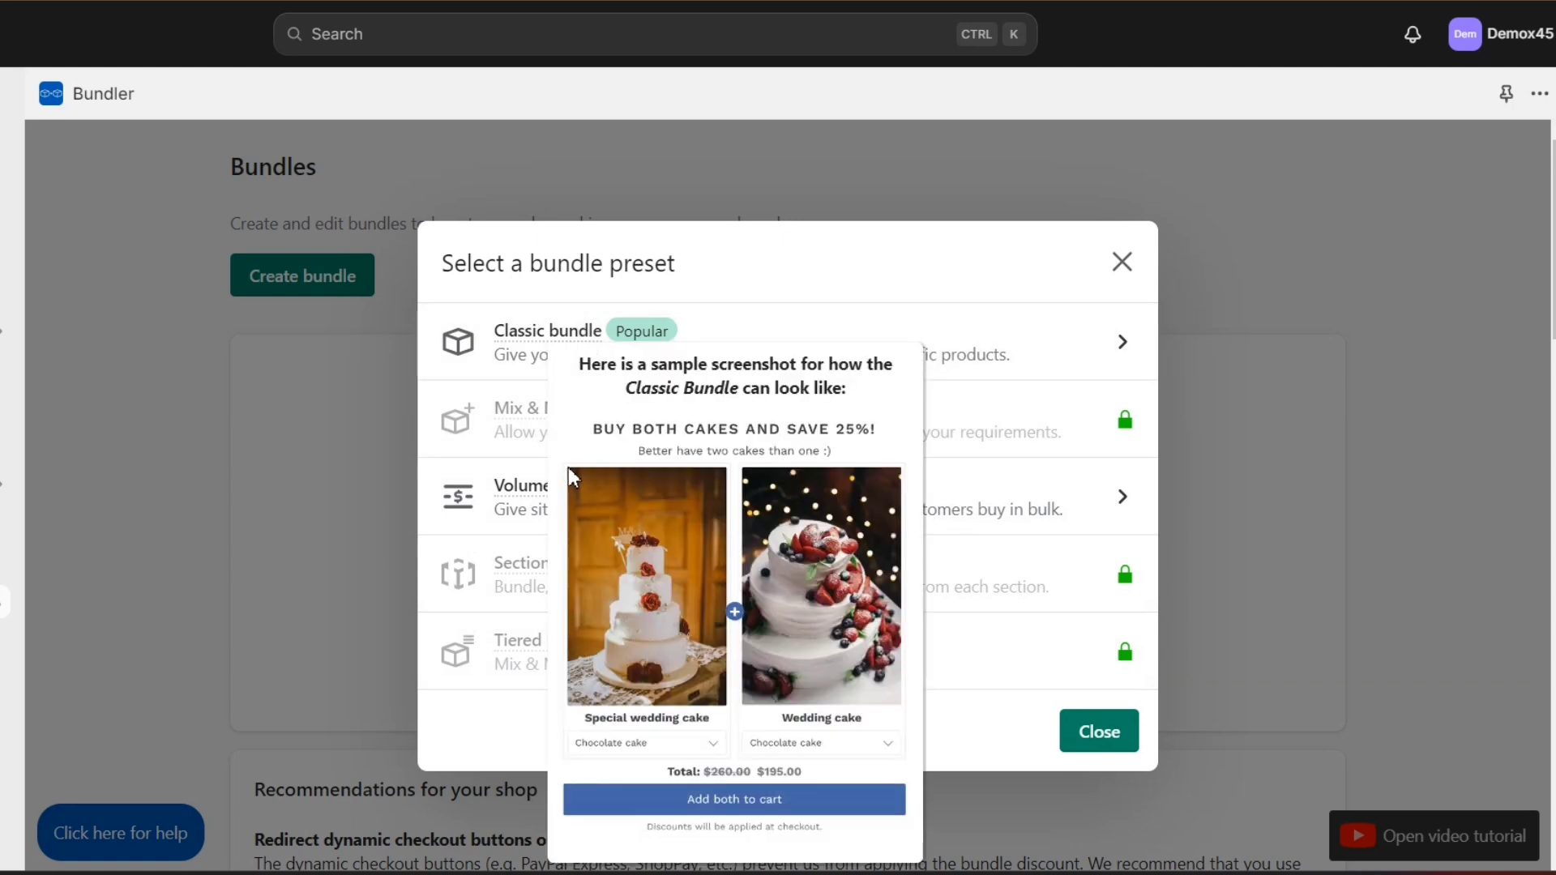
{"action": "left_click", "coordinate": [535, 496]}
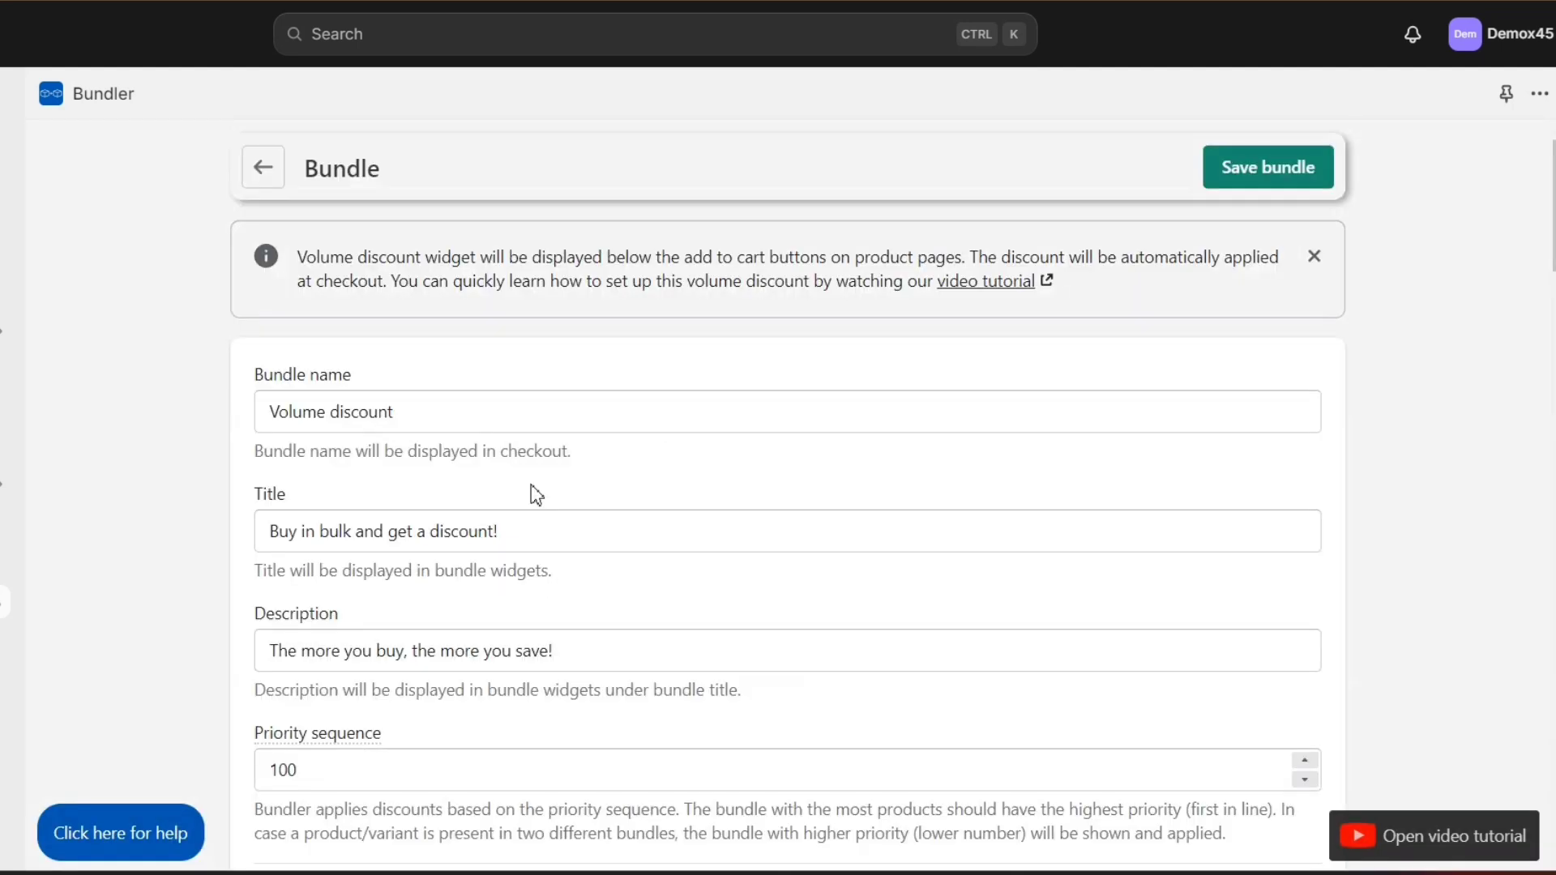
Step: Review the prefilled bundle name, title, description and Volume discounts section
{"action": "left_click_drag", "start_coordinate": [271, 409], "coordinate": [445, 411]}
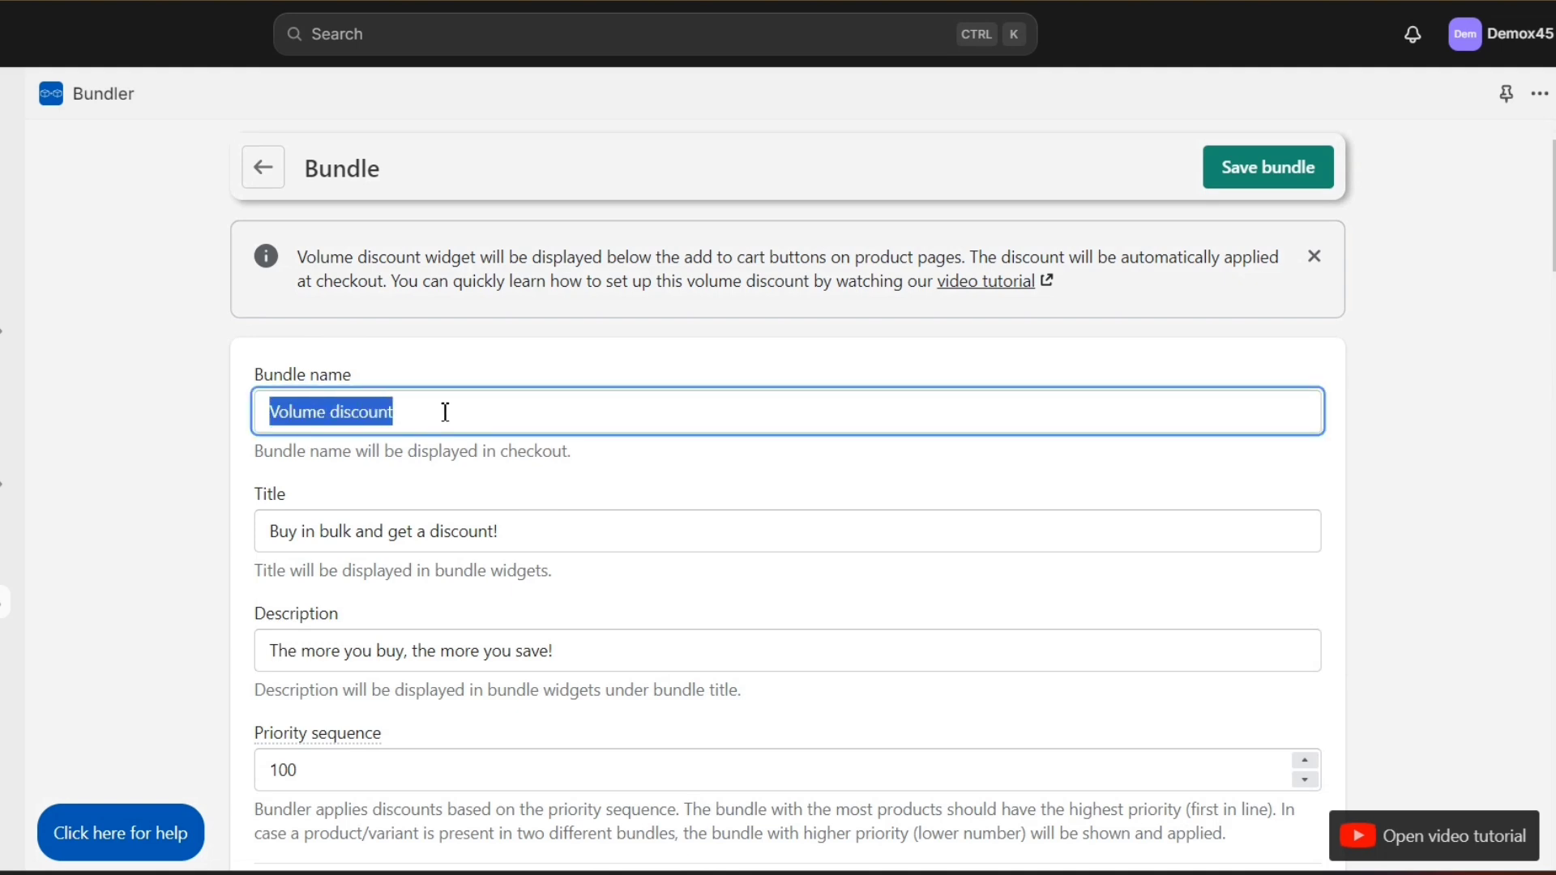
{"action": "left_click", "coordinate": [440, 499]}
{"action": "left_click_drag", "start_coordinate": [277, 532], "coordinate": [577, 542]}
{"action": "left_click", "coordinate": [581, 541]}
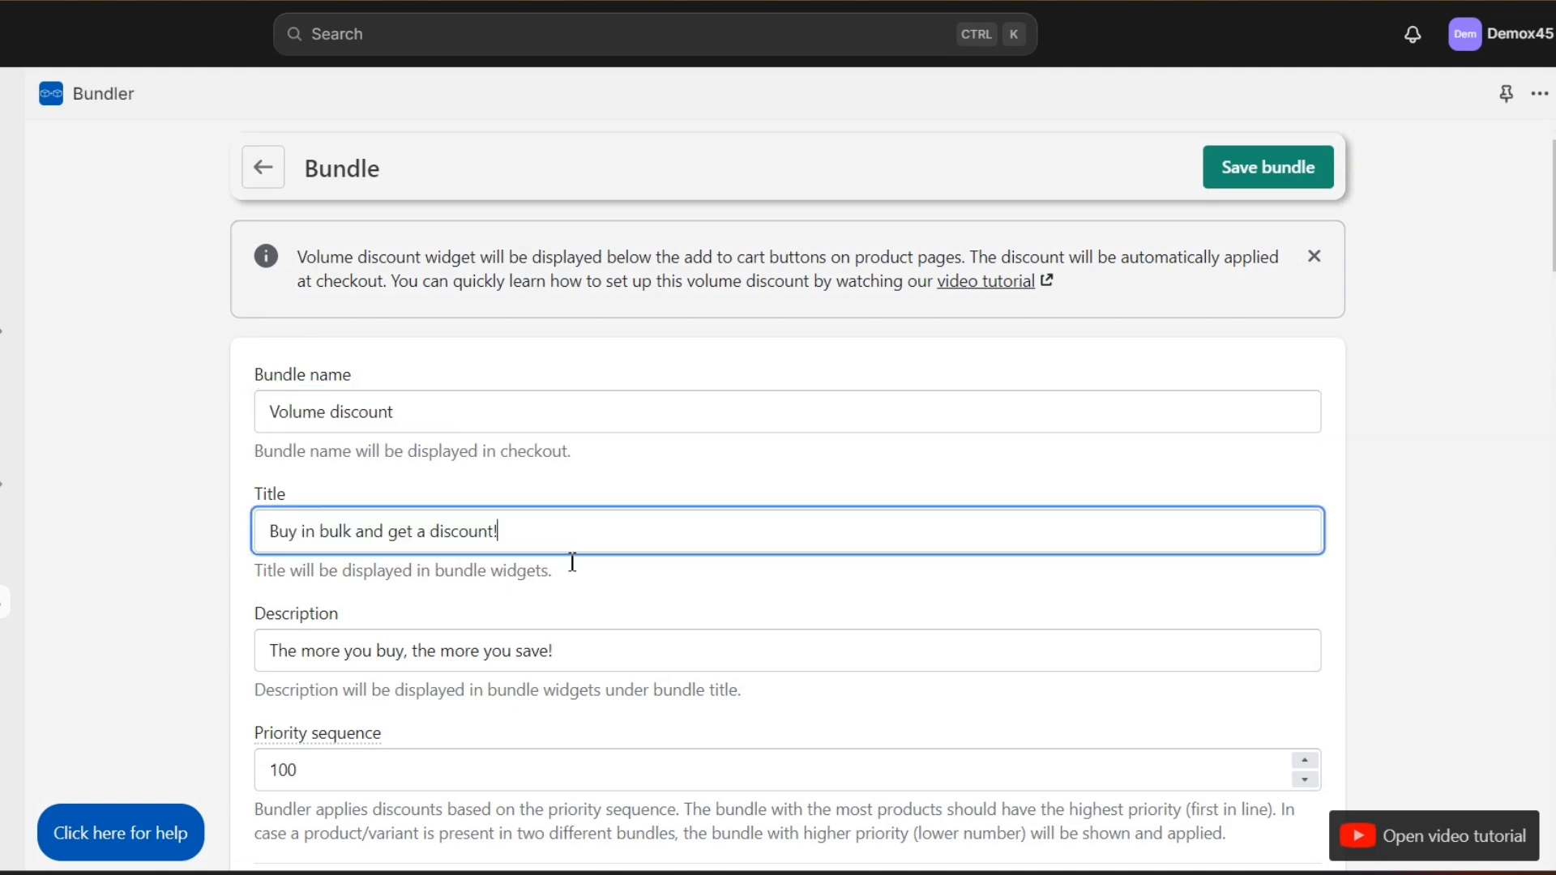
{"action": "left_click_drag", "start_coordinate": [573, 647], "coordinate": [261, 633]}
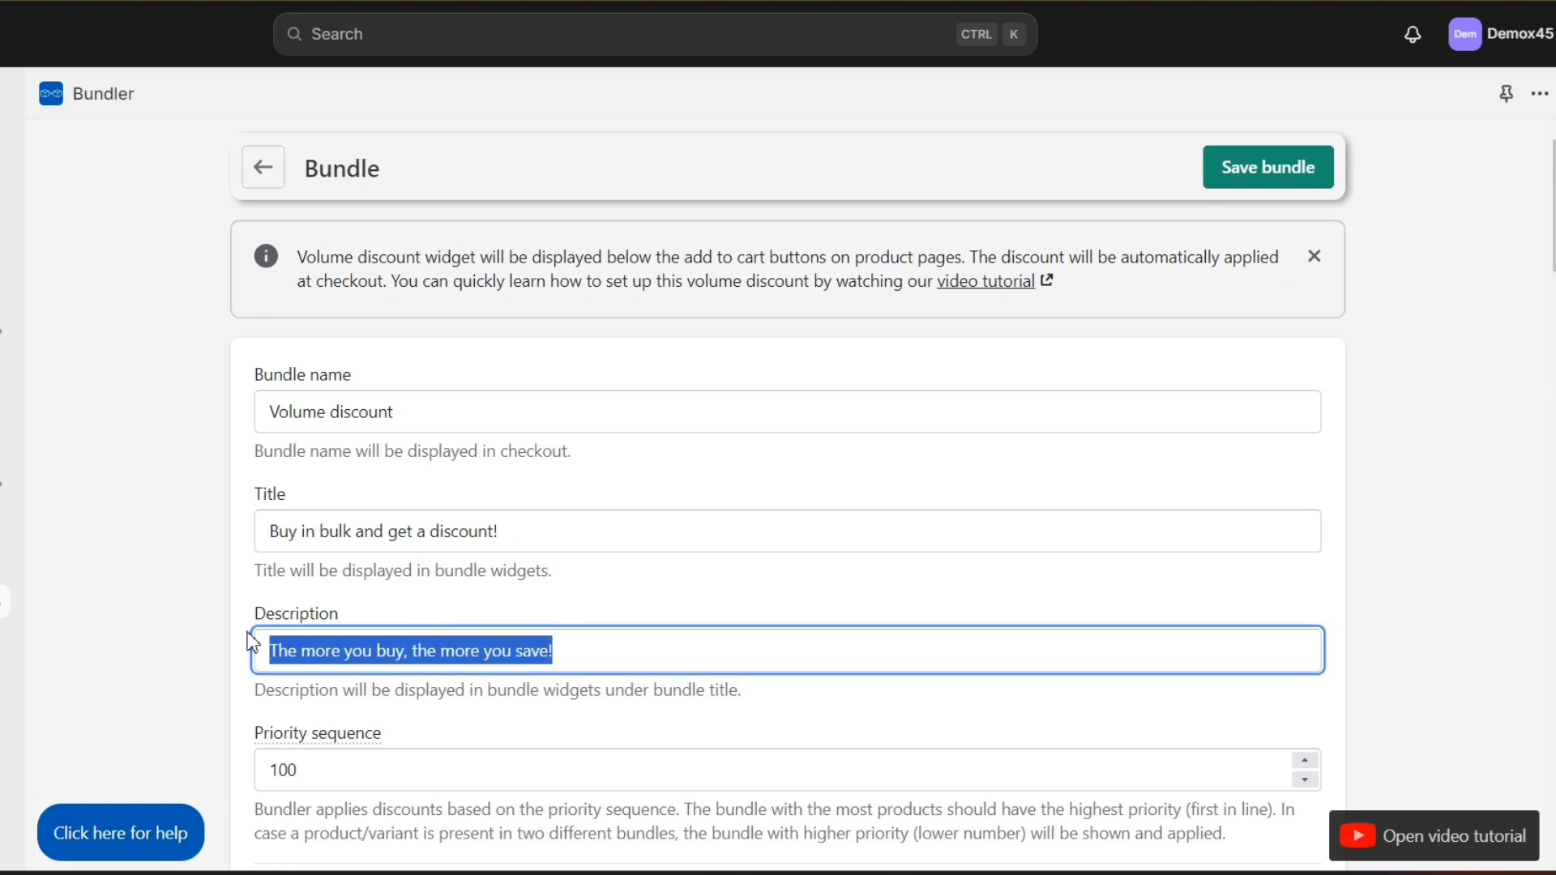
{"action": "left_click", "coordinate": [253, 643]}
{"action": "scroll", "coordinate": [403, 448], "scroll_direction": "down", "scroll_amount": 12}
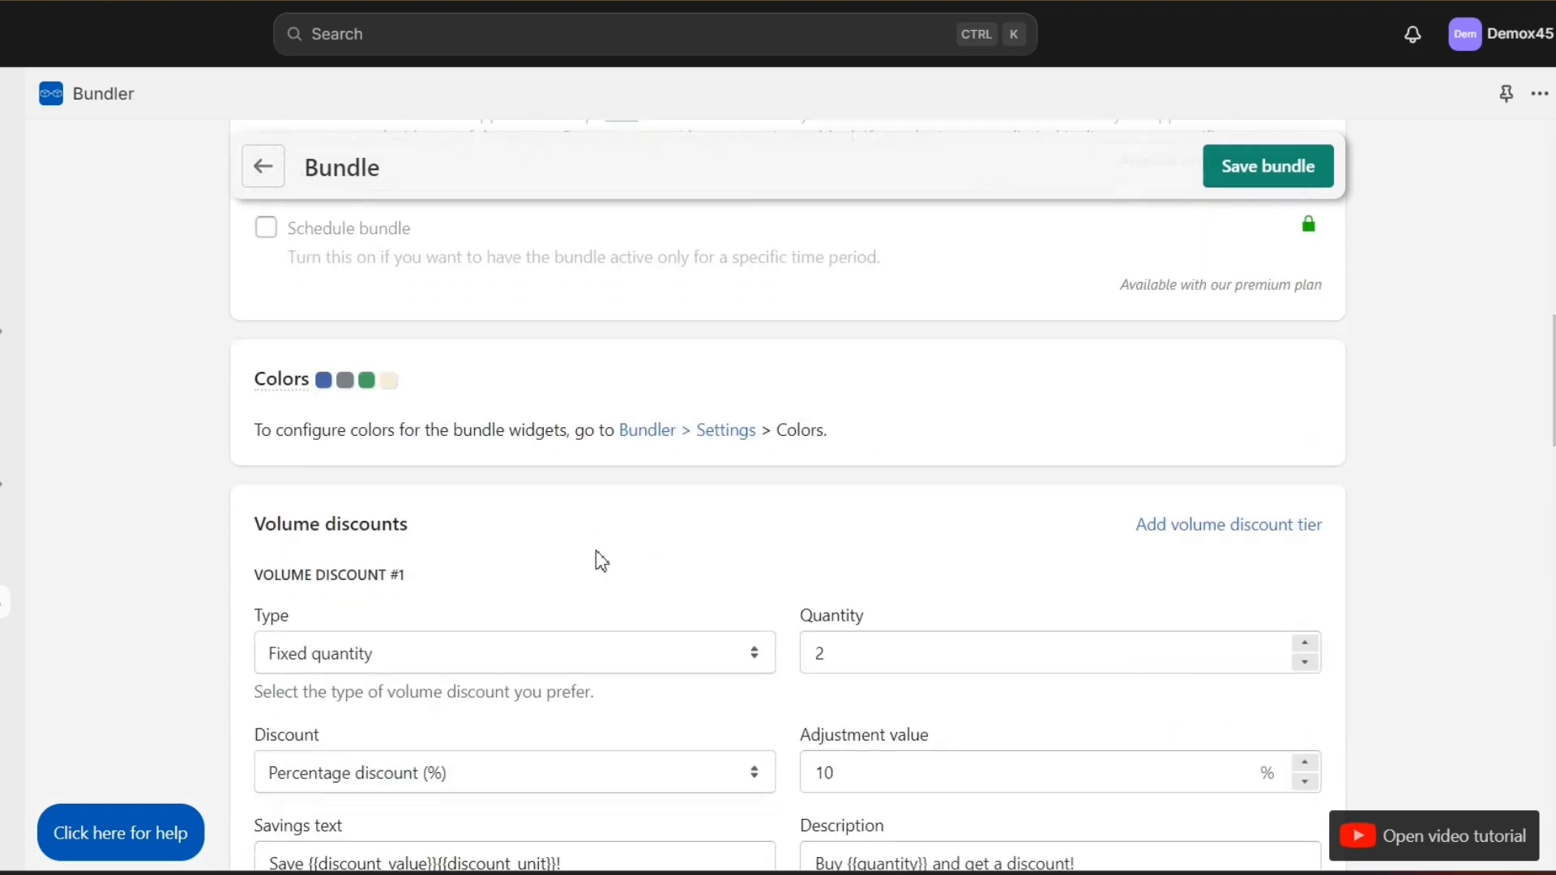
{"action": "scroll", "coordinate": [600, 559], "scroll_direction": "down", "scroll_amount": 3}
{"action": "left_click_drag", "start_coordinate": [409, 309], "coordinate": [248, 311]}
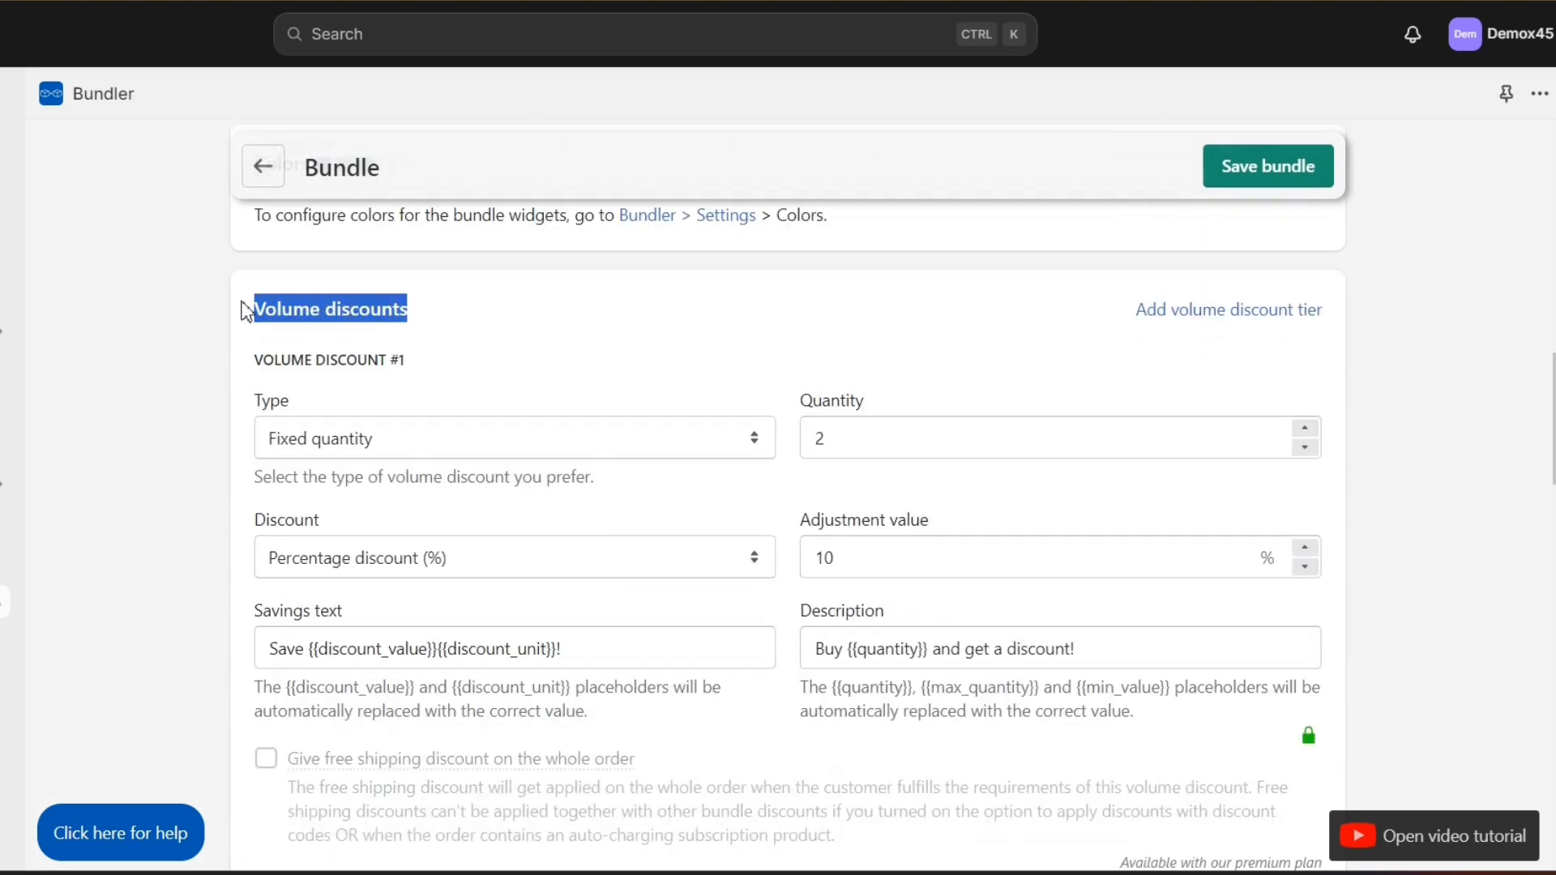
{"action": "left_click", "coordinate": [483, 339]}
{"action": "scroll", "coordinate": [483, 339], "scroll_direction": "up", "scroll_amount": 2}
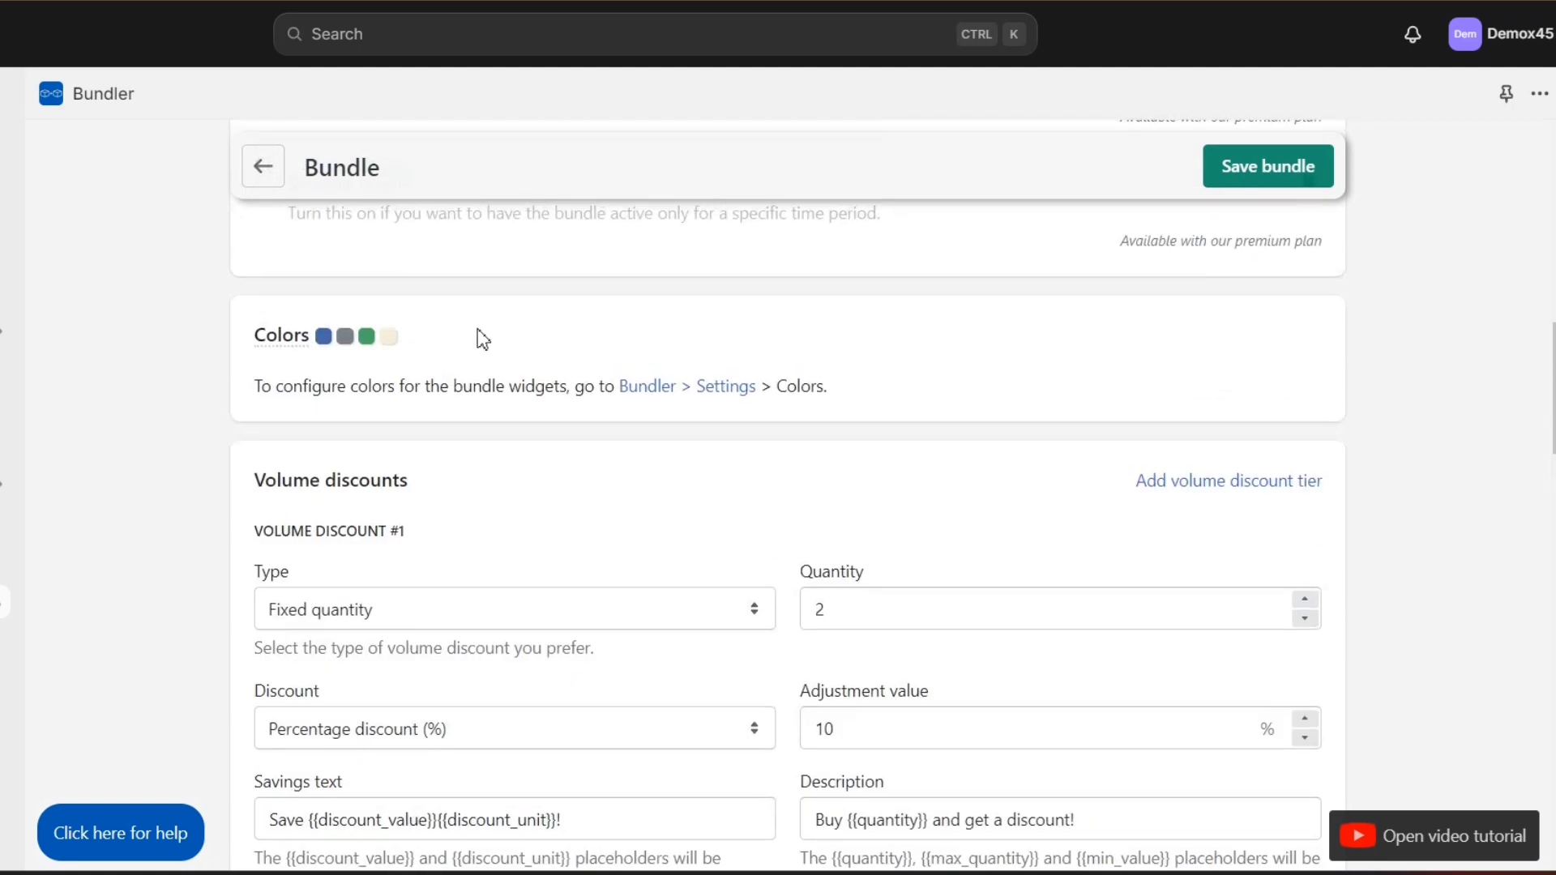
{"action": "scroll", "coordinate": [483, 339], "scroll_direction": "down", "scroll_amount": 3}
Step: Change Volume Discount #1's adjustment from 10% to 5% at quantity 2
{"action": "left_click", "coordinate": [886, 504]}
{"action": "left_click_drag", "start_coordinate": [886, 503], "coordinate": [795, 503]}
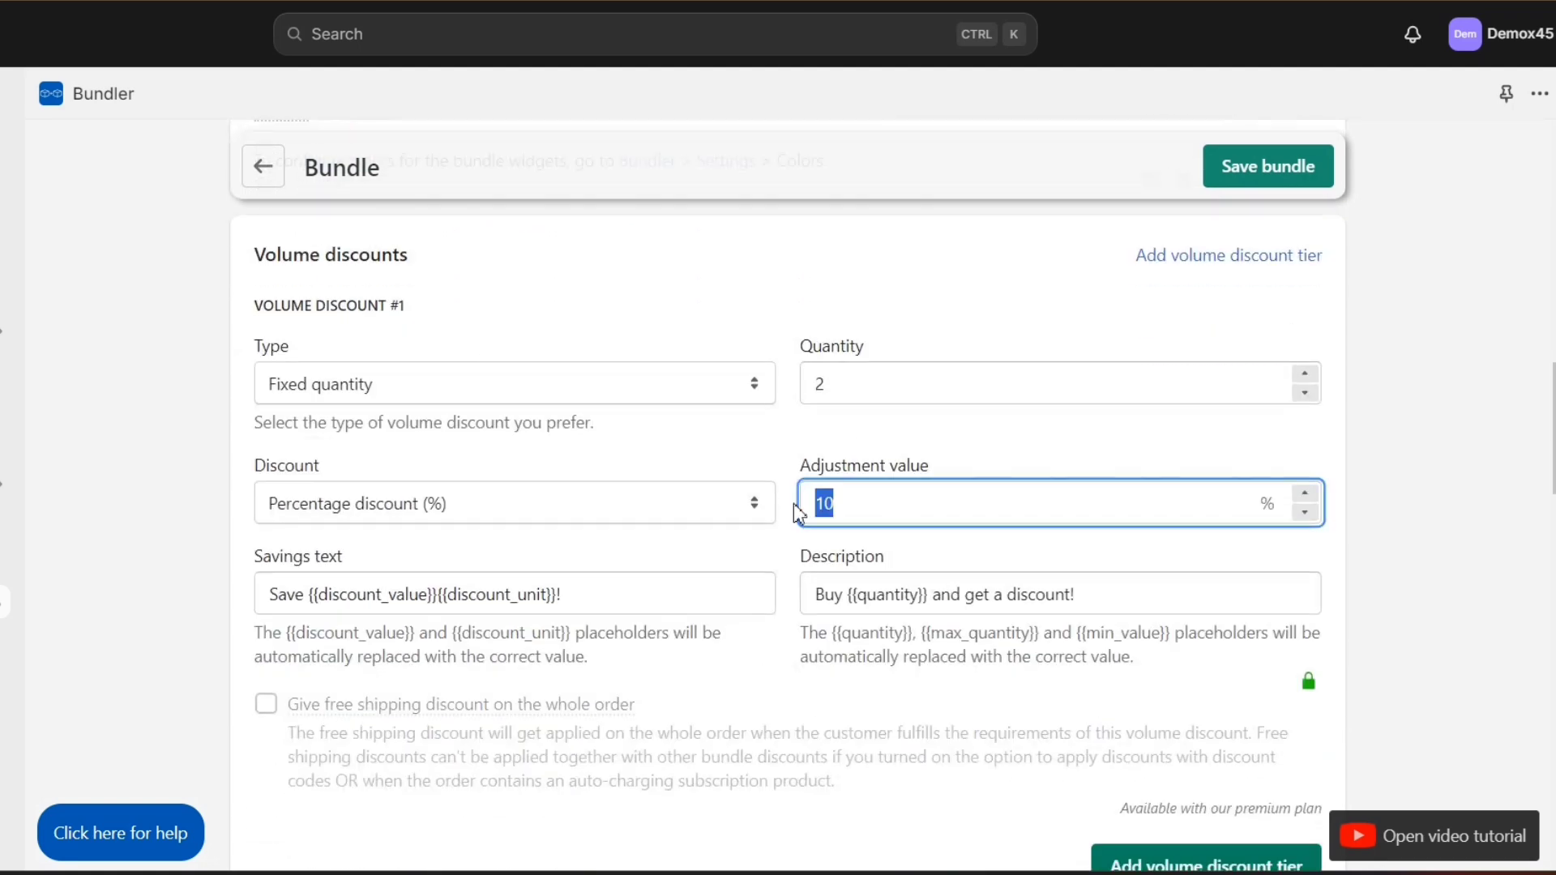
{"action": "left_click_drag", "start_coordinate": [800, 349], "coordinate": [904, 365]}
{"action": "left_click", "coordinate": [901, 362]}
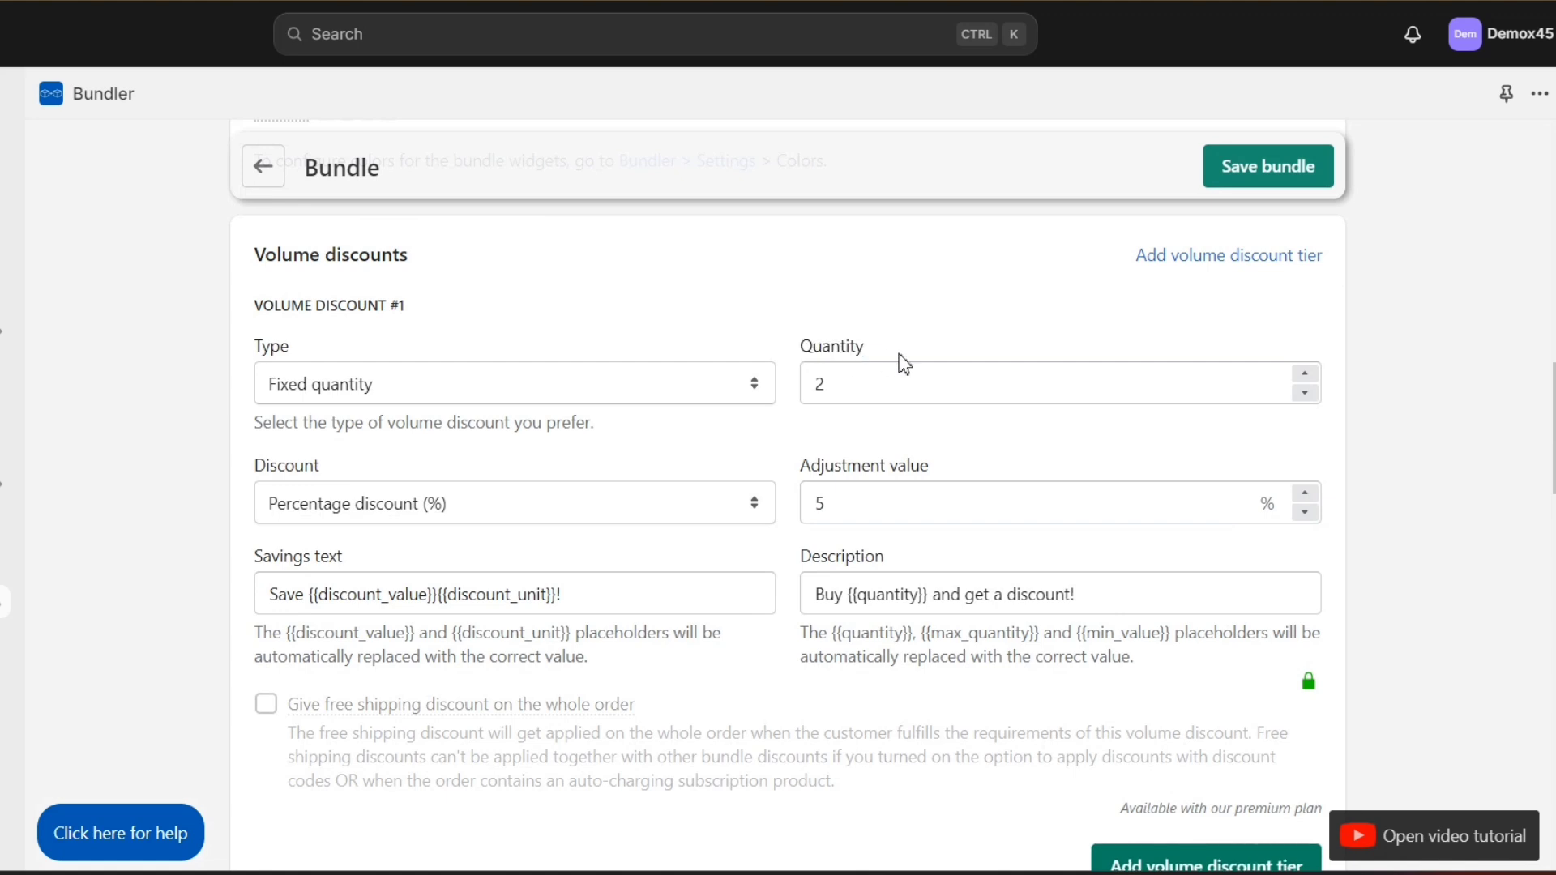
{"action": "left_click_drag", "start_coordinate": [792, 357], "coordinate": [924, 347]}
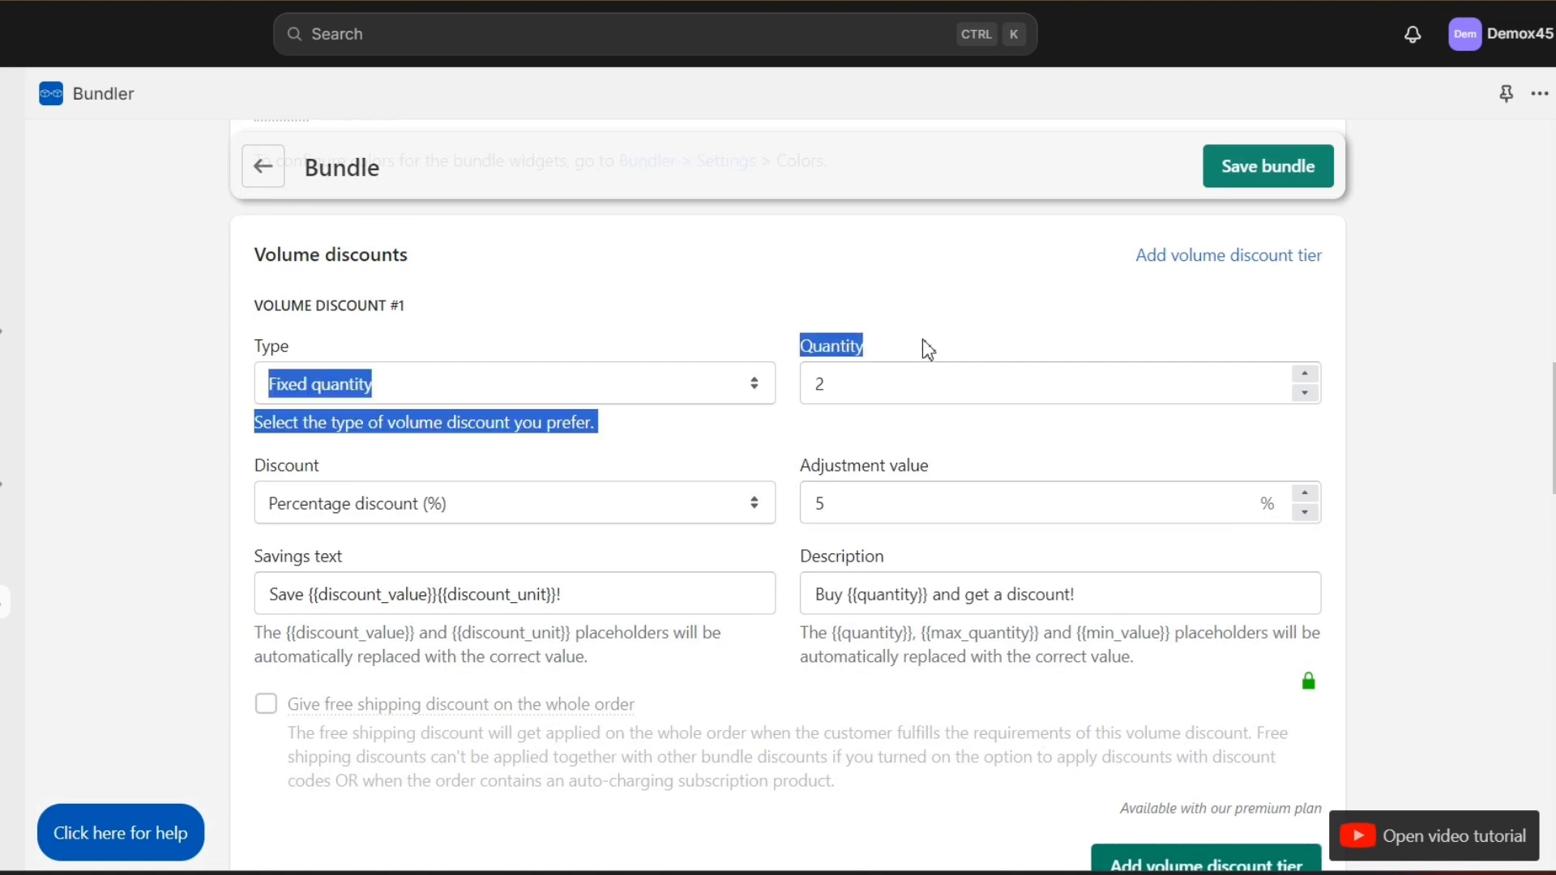
{"action": "left_click", "coordinate": [896, 458]}
{"action": "left_click", "coordinate": [828, 502]}
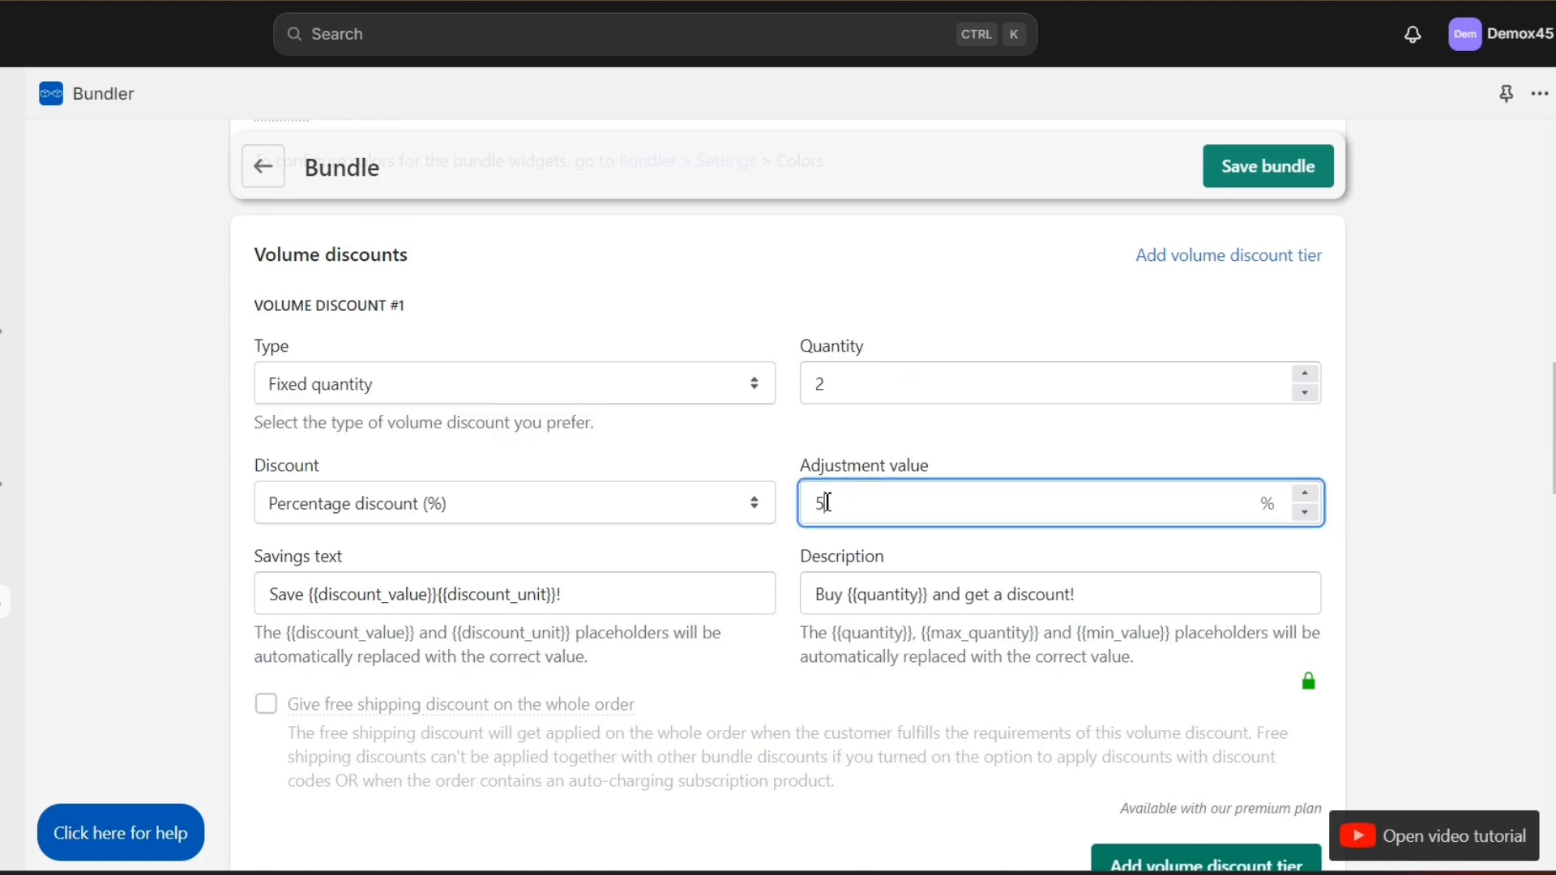
{"action": "left_click", "coordinate": [786, 577]}
{"action": "scroll", "coordinate": [908, 616], "scroll_direction": "down", "scroll_amount": 3}
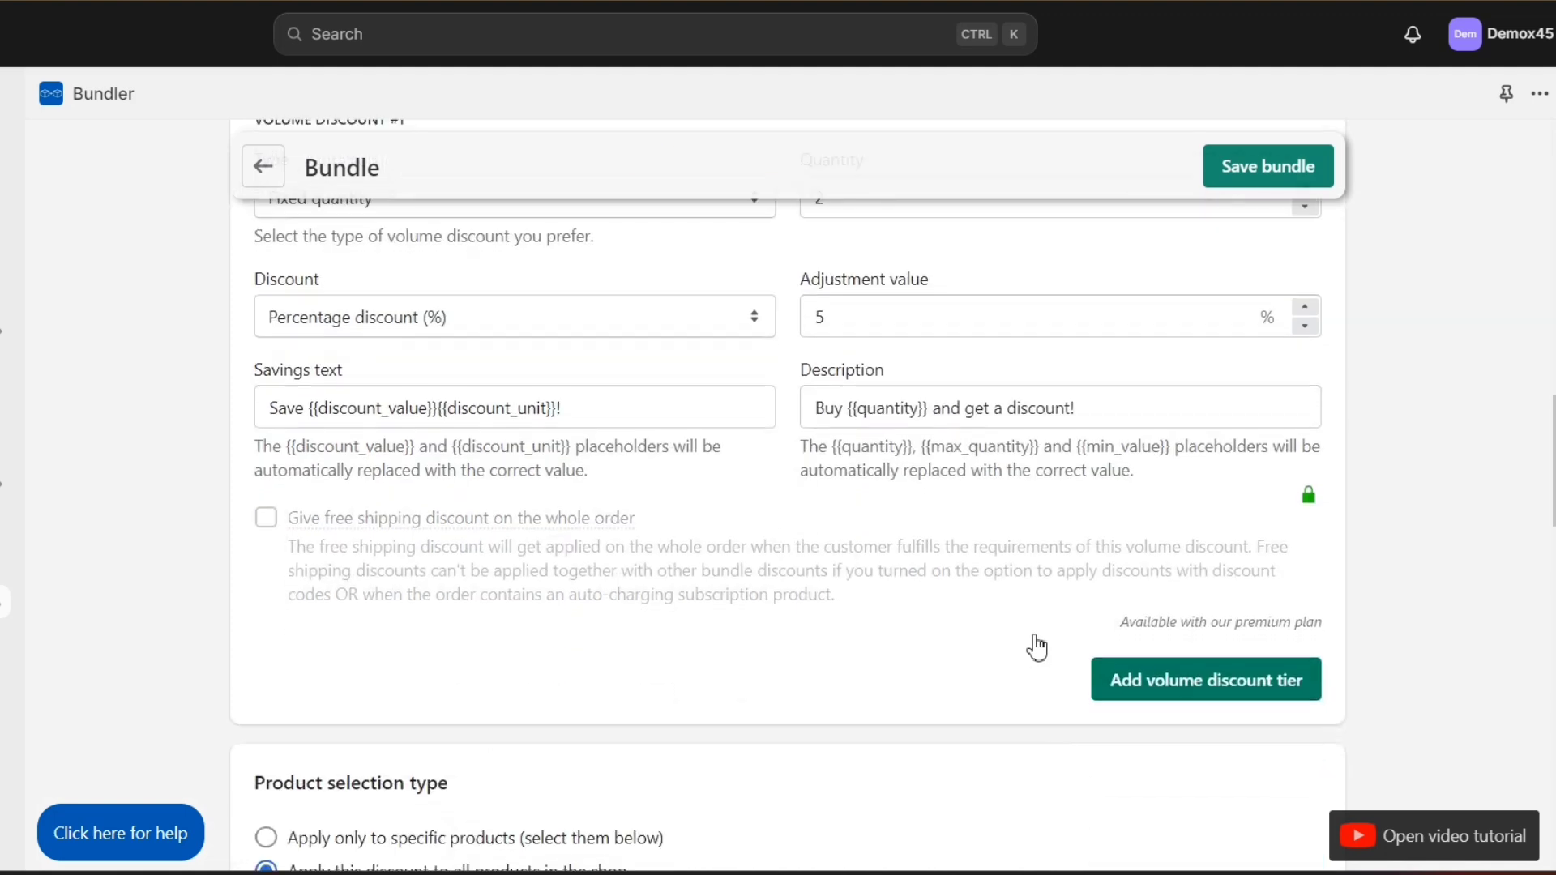
Step: Add a second volume discount tier with quantity 5
{"action": "left_click", "coordinate": [1136, 685]}
{"action": "scroll", "coordinate": [810, 681], "scroll_direction": "down", "scroll_amount": 5}
{"action": "triple_click", "coordinate": [343, 251]}
{"action": "left_click", "coordinate": [724, 380]}
{"action": "double_click", "coordinate": [963, 317]}
{"action": "type", "text": "5"}
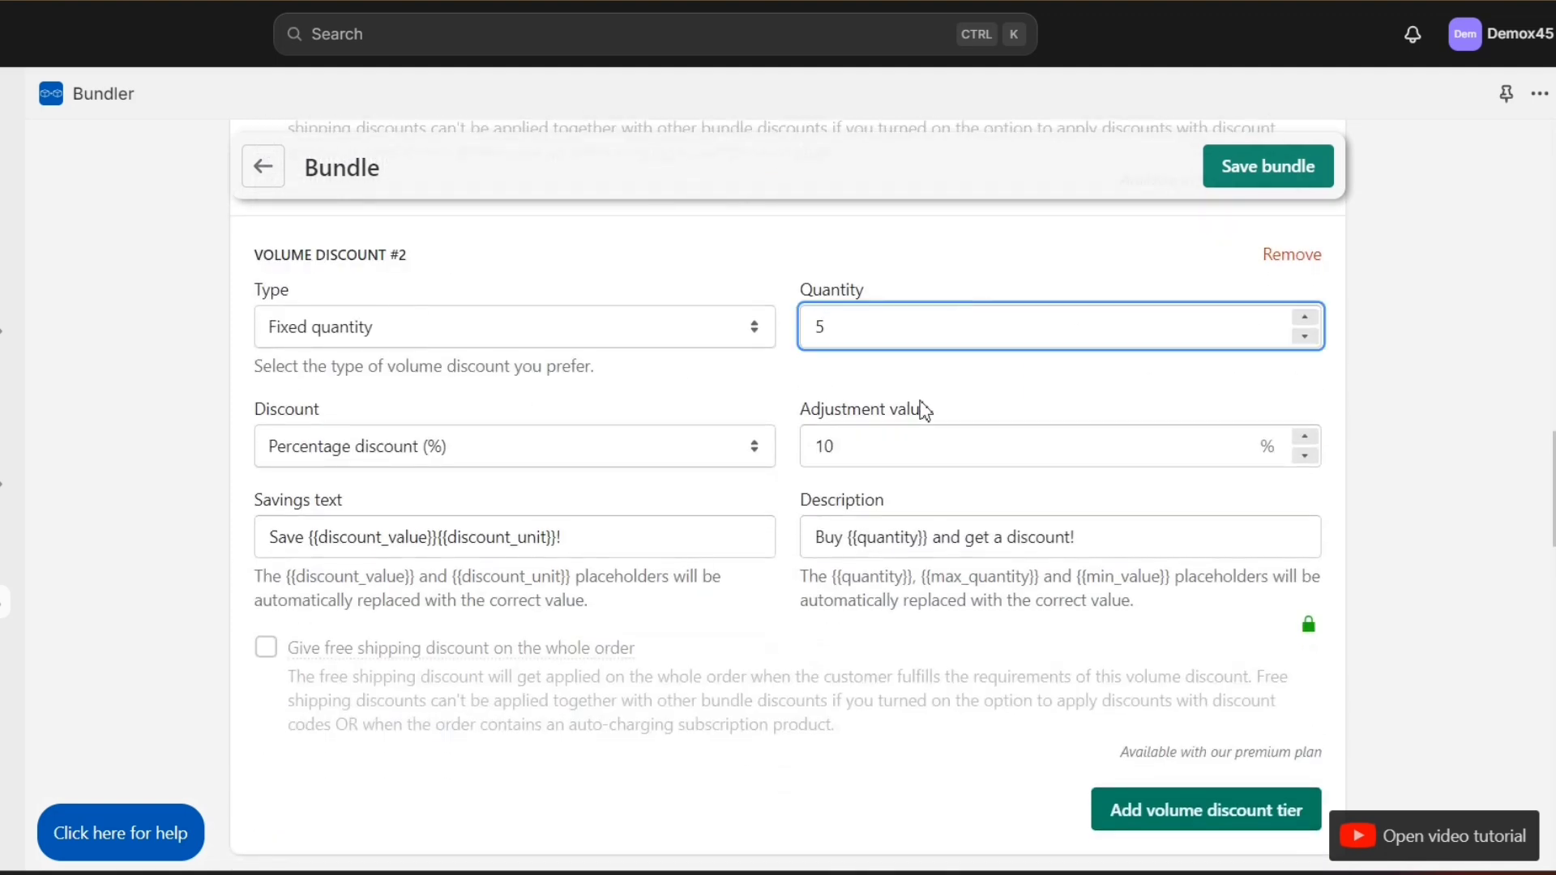
{"action": "left_click", "coordinate": [813, 399]}
{"action": "scroll", "coordinate": [1053, 616], "scroll_direction": "down", "scroll_amount": 3}
Step: Add a third tier with quantity 10 and a 20% discount
{"action": "left_click", "coordinate": [1115, 649]}
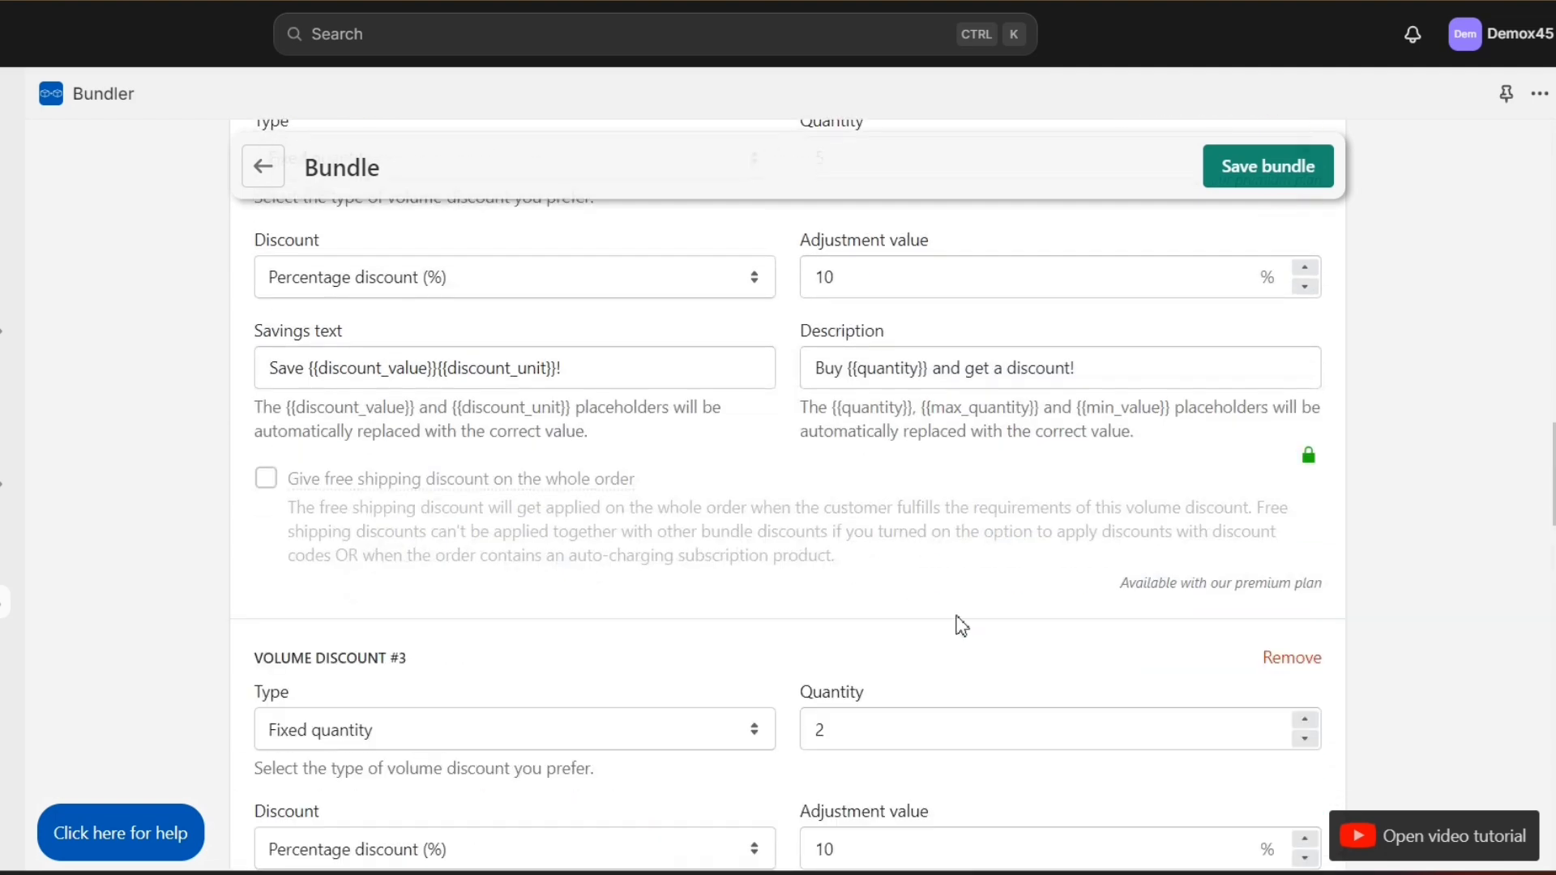
{"action": "scroll", "coordinate": [892, 624], "scroll_direction": "down", "scroll_amount": 2}
{"action": "double_click", "coordinate": [827, 626]}
{"action": "double_click", "coordinate": [823, 749]}
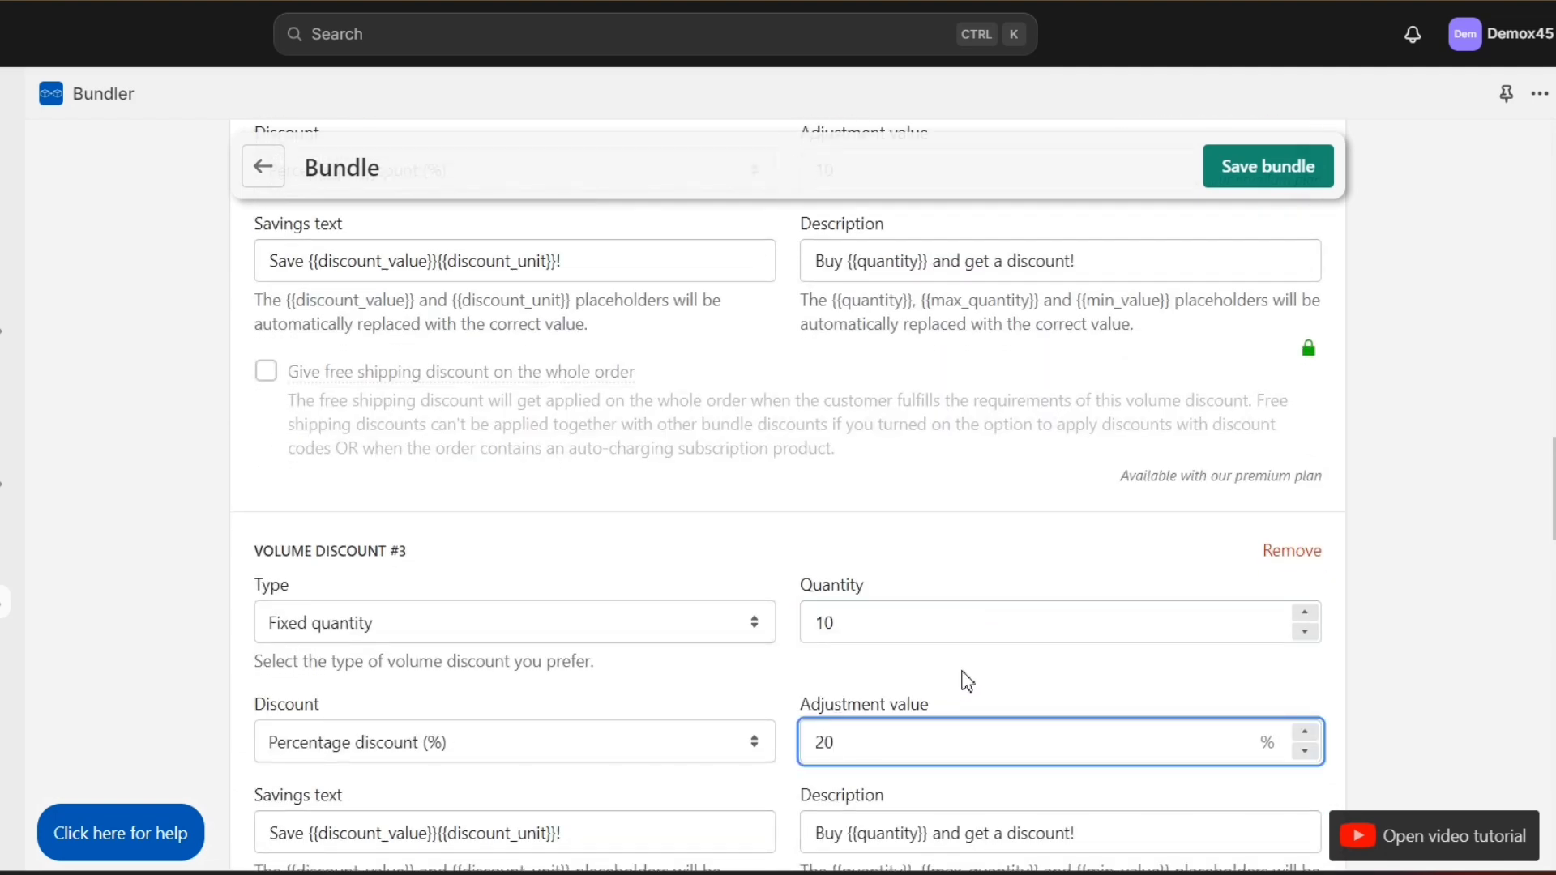
{"action": "scroll", "coordinate": [967, 681], "scroll_direction": "down", "scroll_amount": 10}
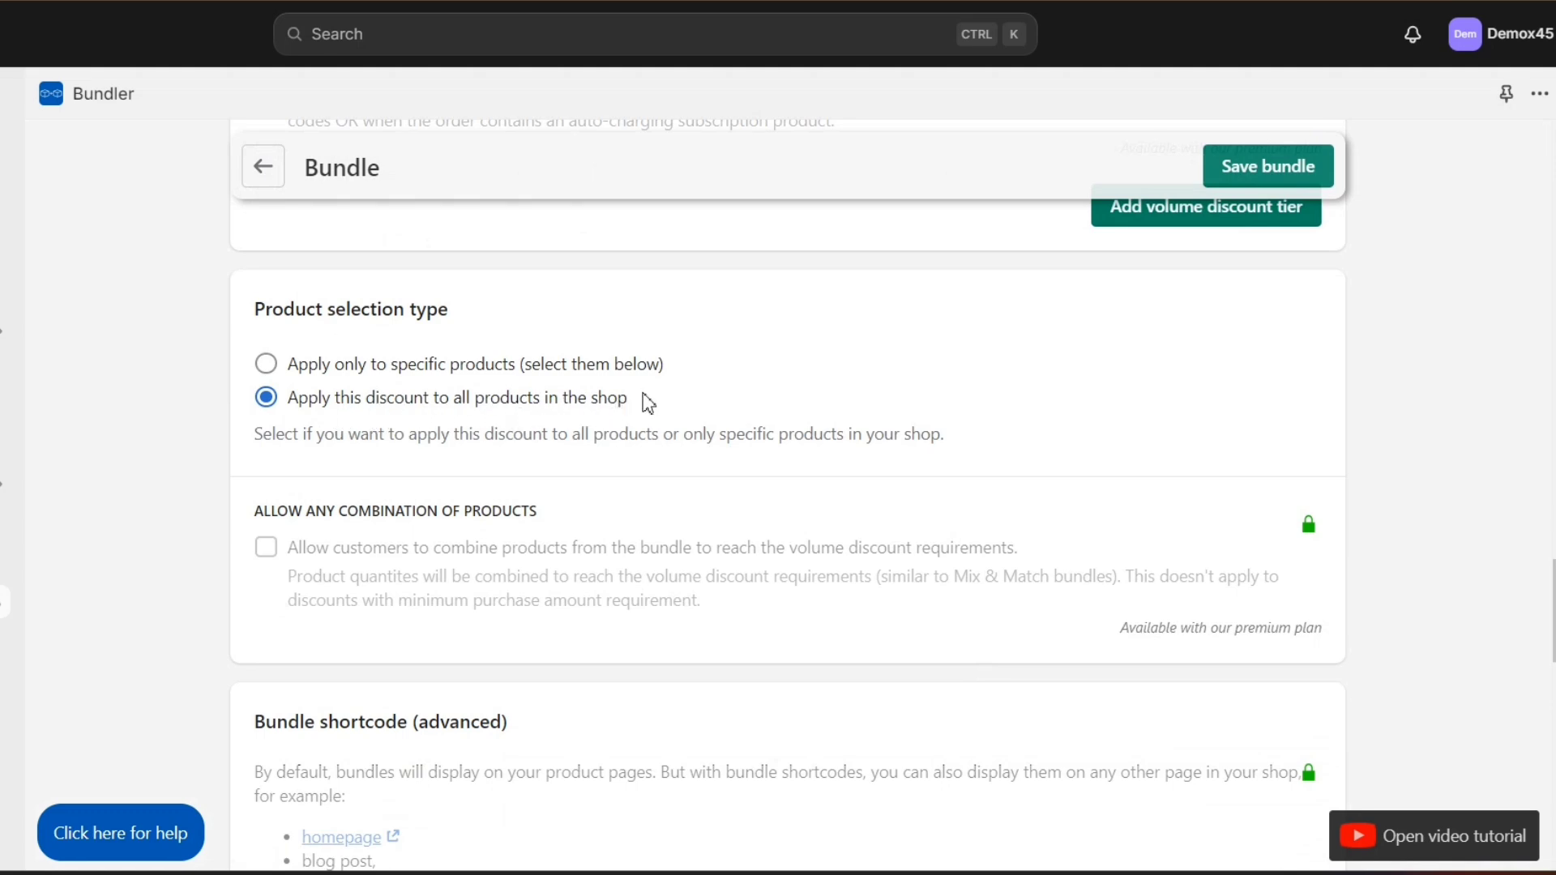
Step: Limit the discount to specific products, close the product picker without adding any, and pin Bundler
{"action": "left_click", "coordinate": [266, 364]}
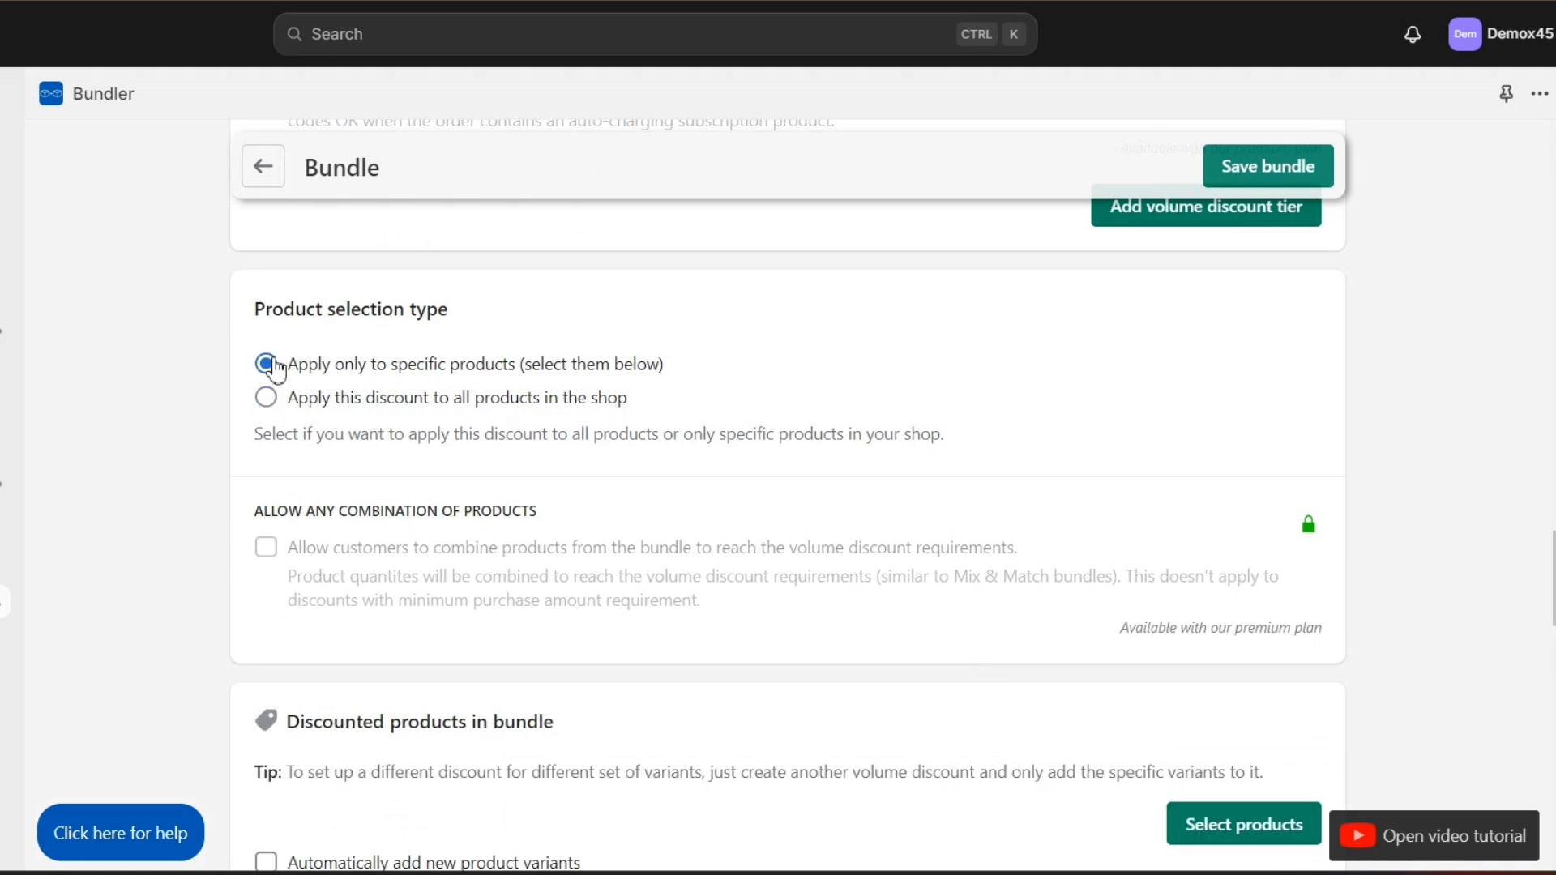
{"action": "scroll", "coordinate": [356, 388], "scroll_direction": "down", "scroll_amount": 4}
{"action": "left_click", "coordinate": [1243, 523]}
{"action": "scroll", "coordinate": [792, 618], "scroll_direction": "down", "scroll_amount": 10}
{"action": "key", "text": "Escape"}
{"action": "scroll", "coordinate": [687, 616], "scroll_direction": "up", "scroll_amount": 8}
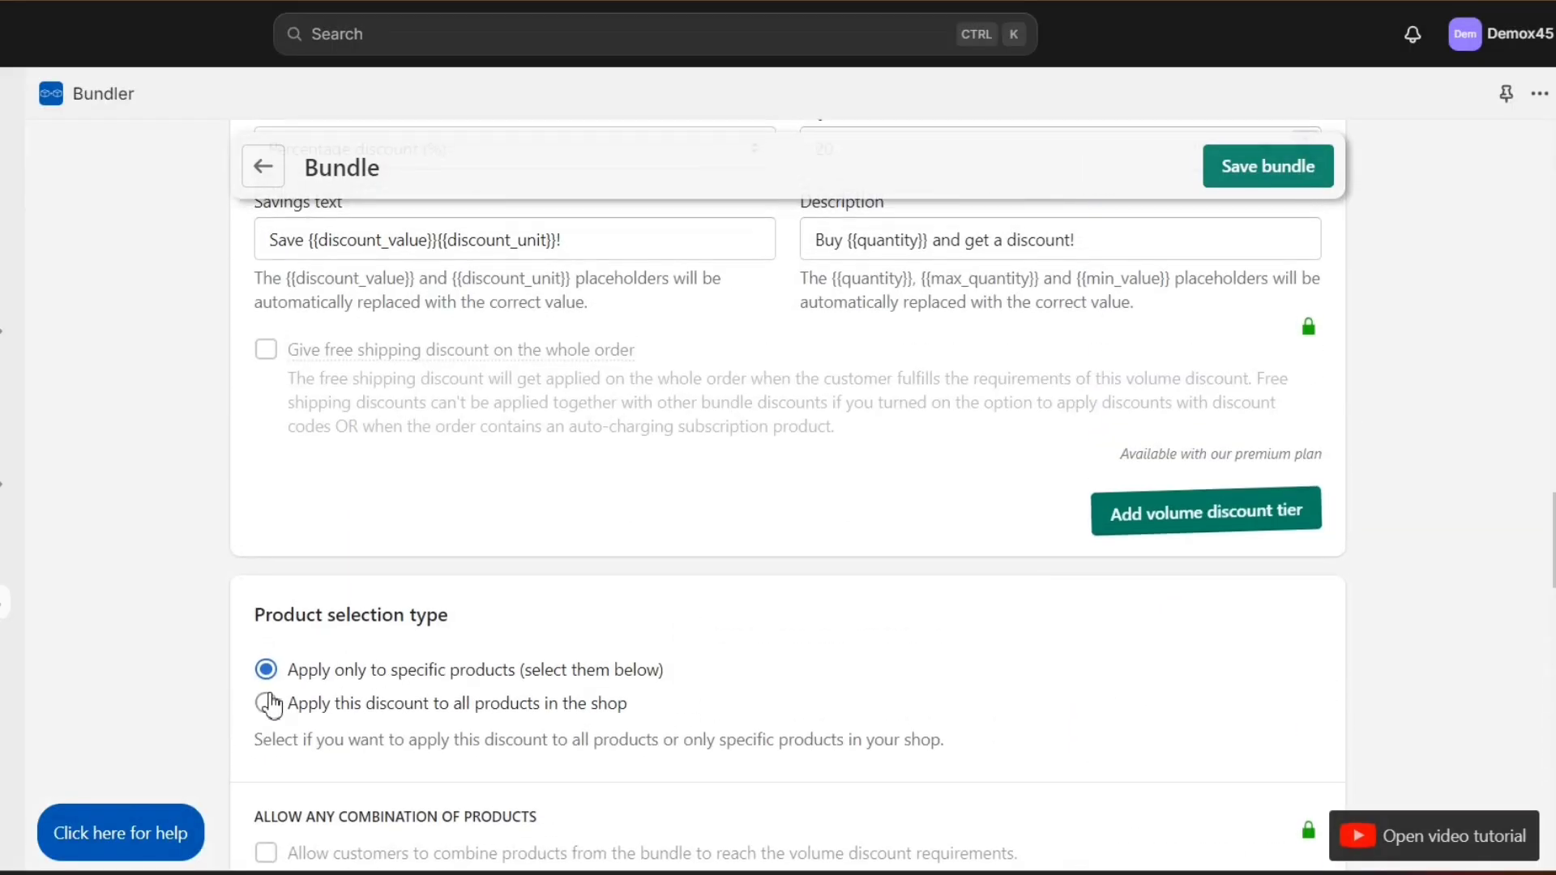
{"action": "scroll", "coordinate": [770, 454], "scroll_direction": "up", "scroll_amount": 15}
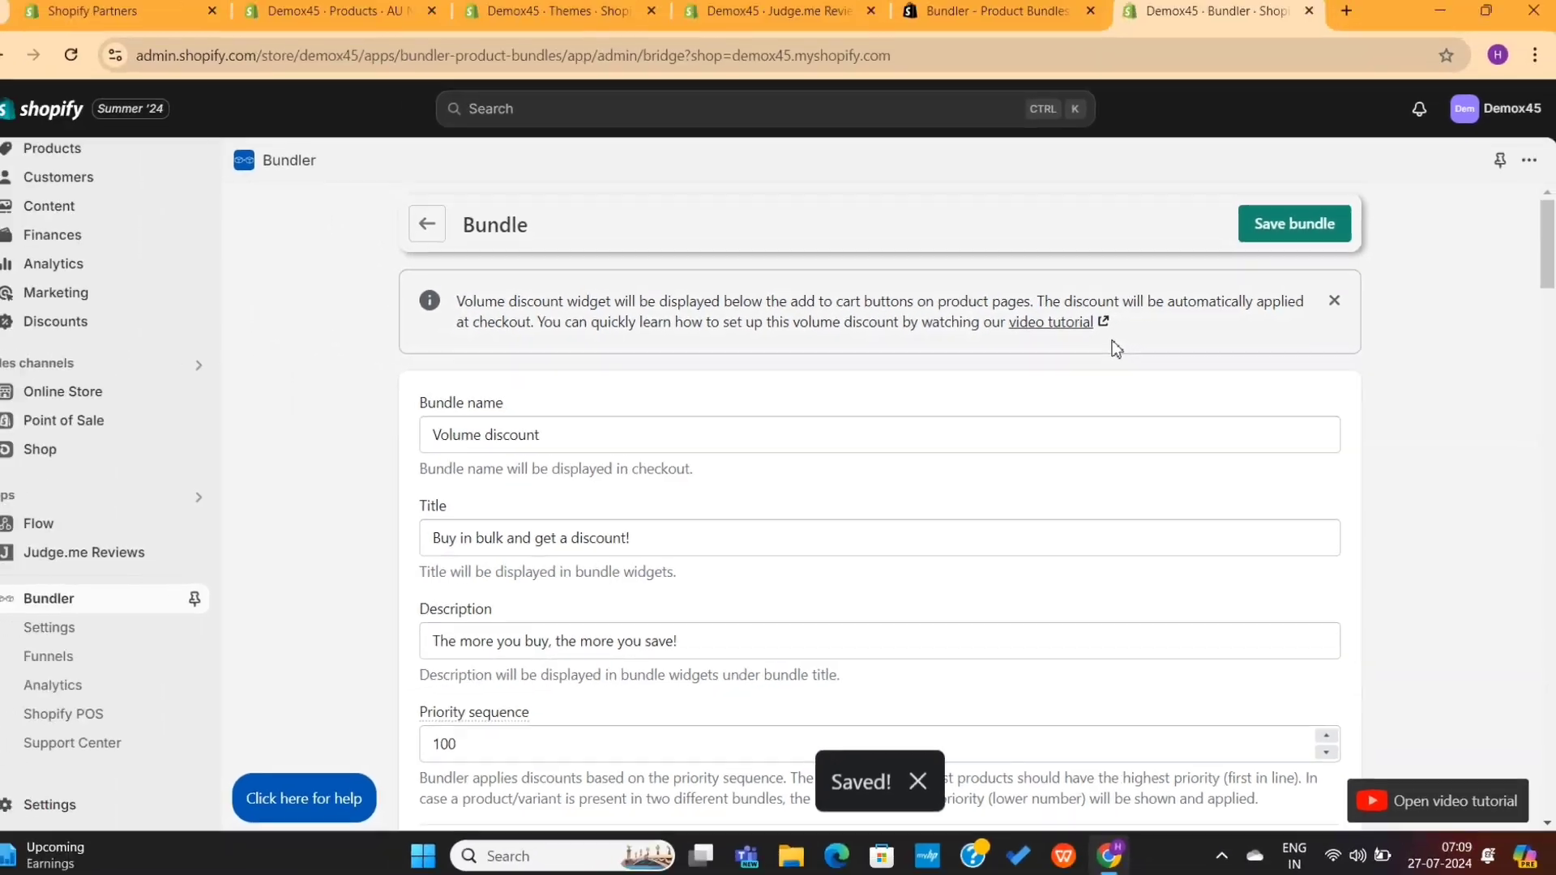
{"action": "left_click", "coordinate": [195, 598]}
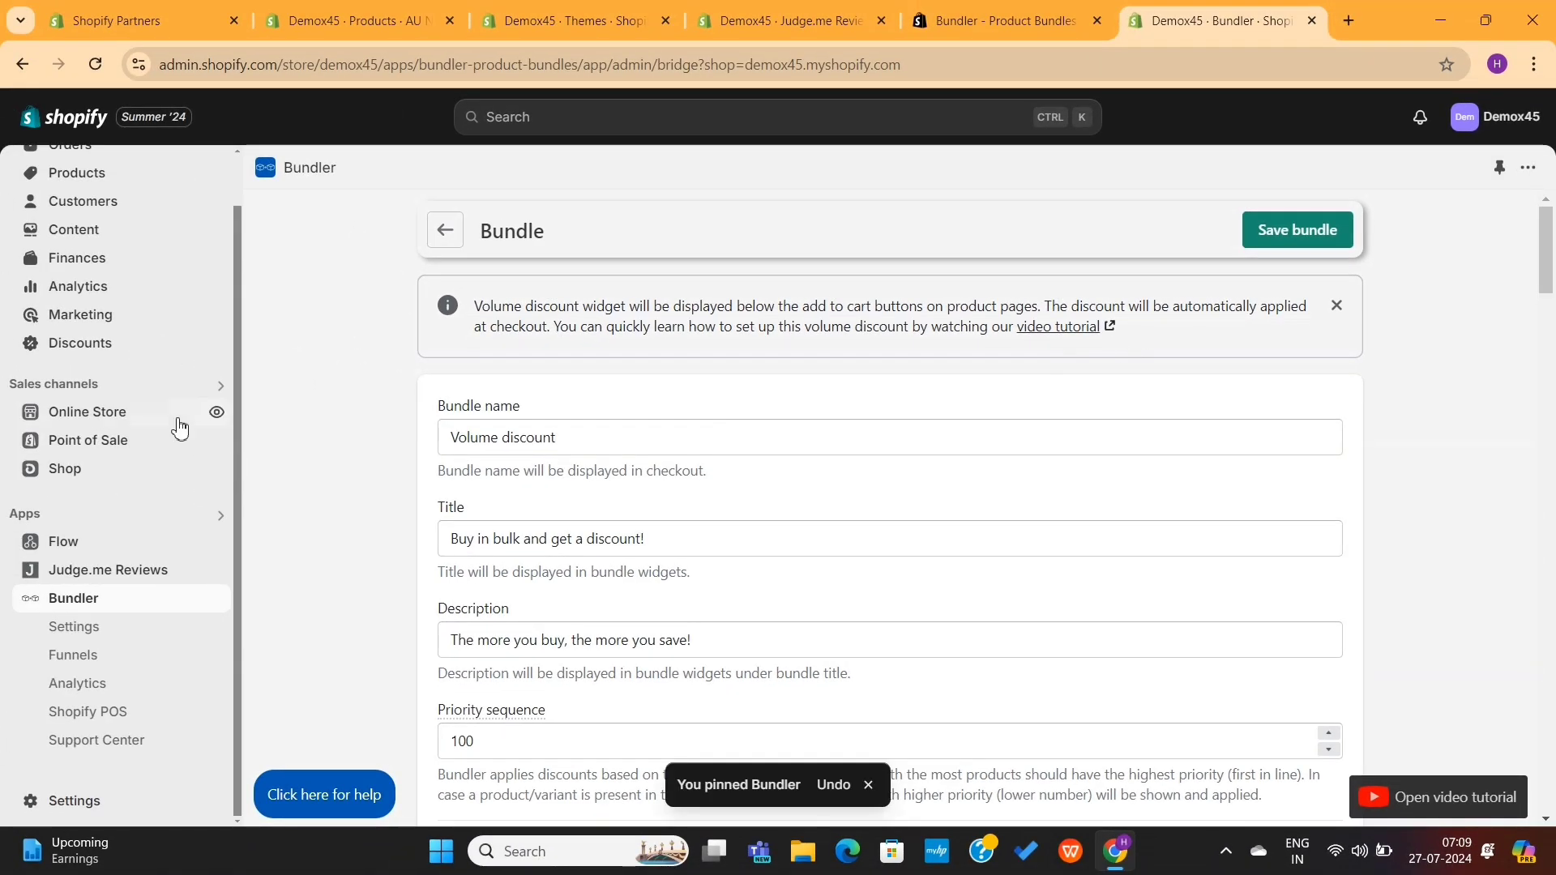
Step: Preview the online store and open the Piccoli Blue blazer product page
{"action": "left_click", "coordinate": [216, 415]}
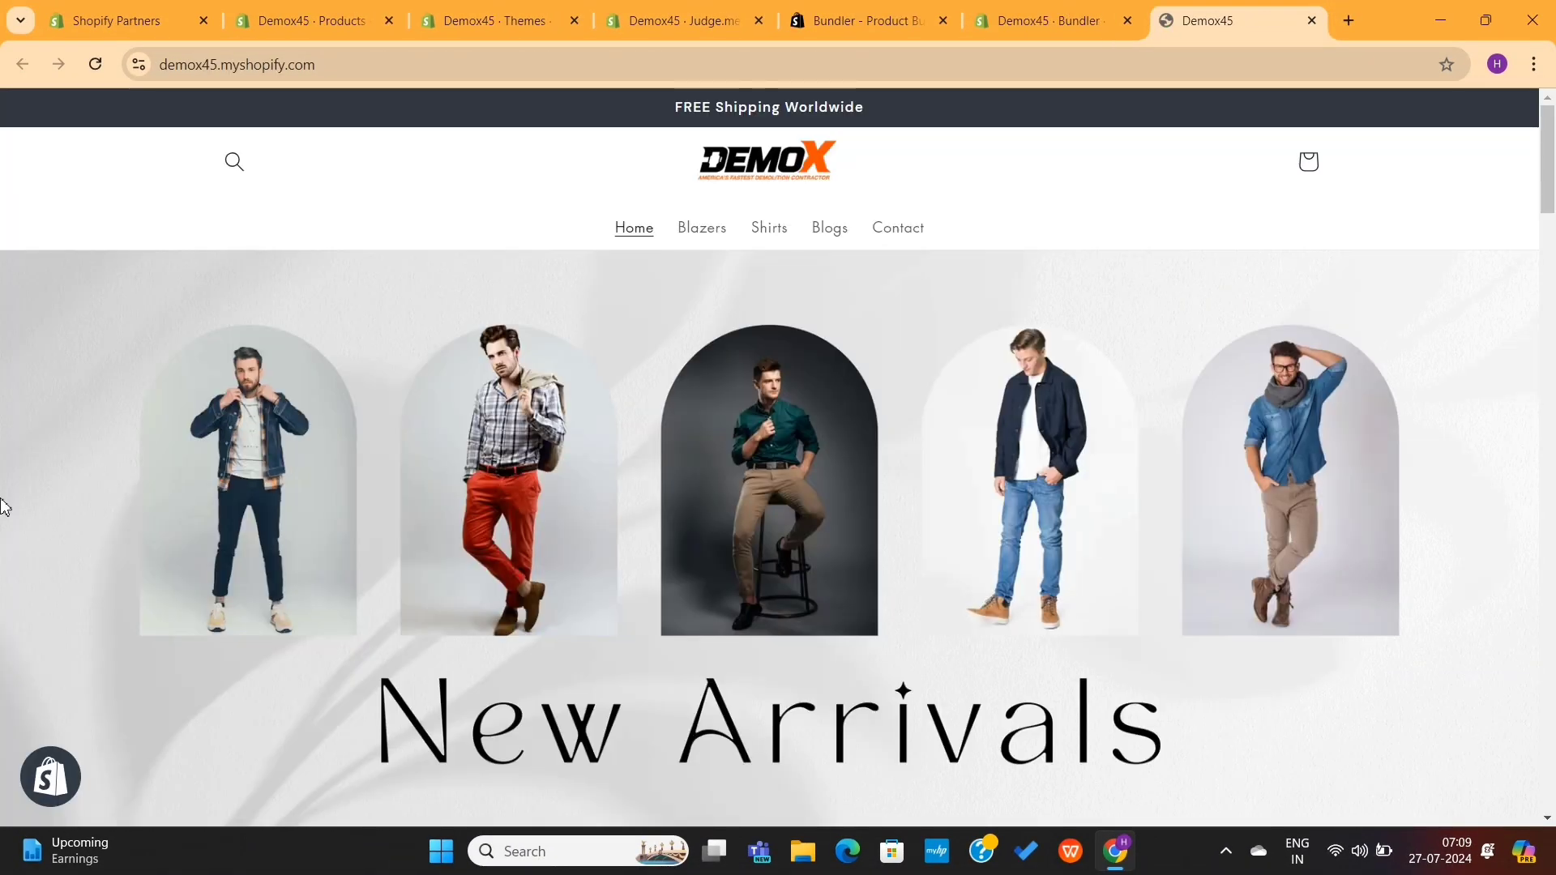
{"action": "scroll", "coordinate": [579, 438], "scroll_direction": "down", "scroll_amount": 10}
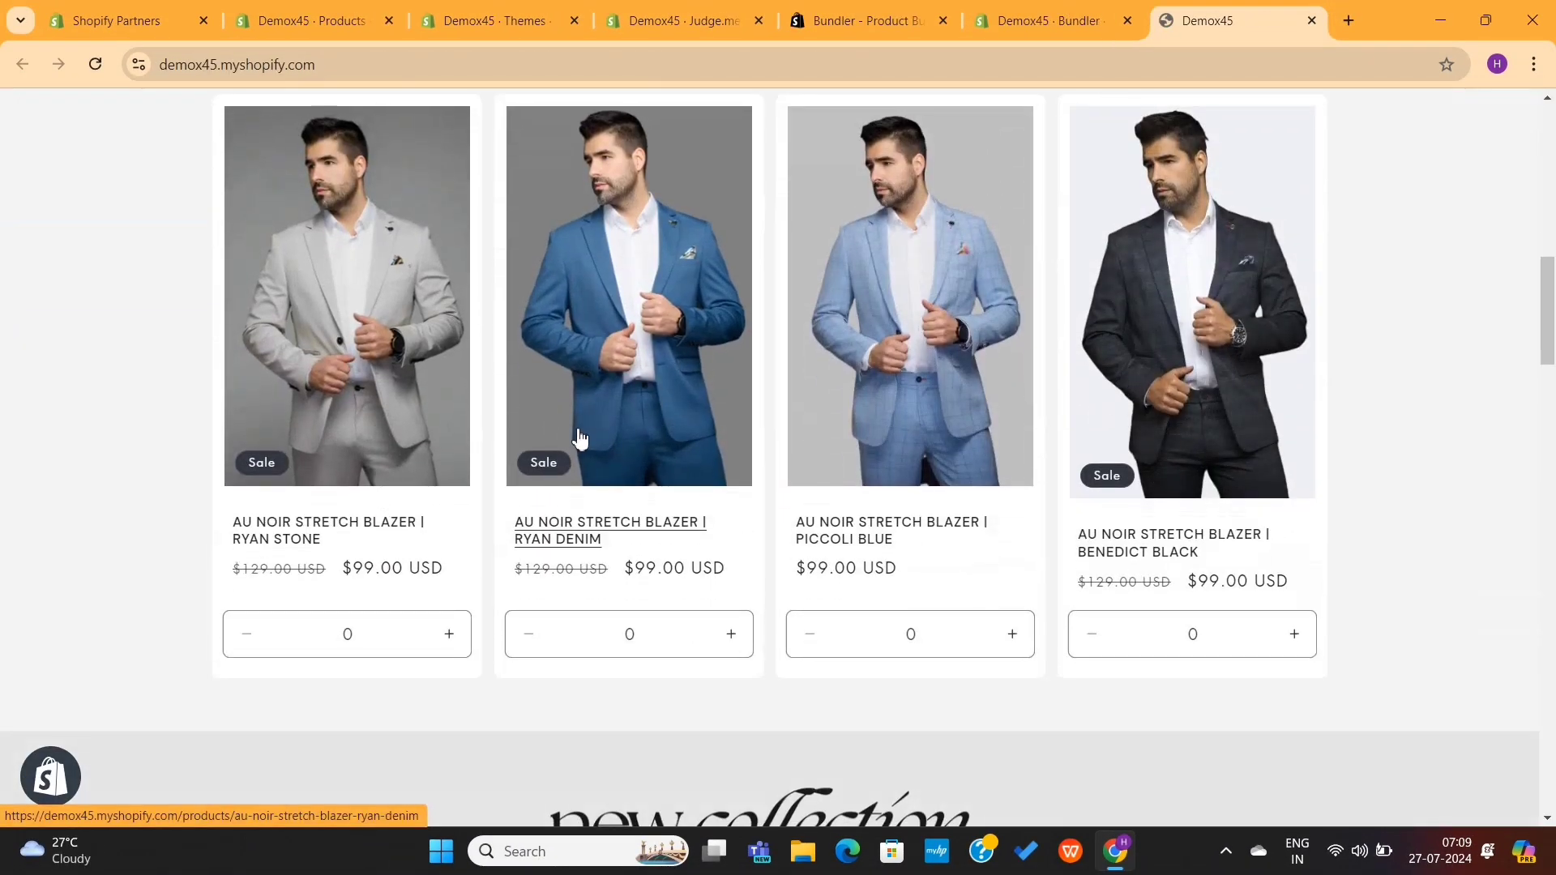
{"action": "left_click", "coordinate": [1003, 527]}
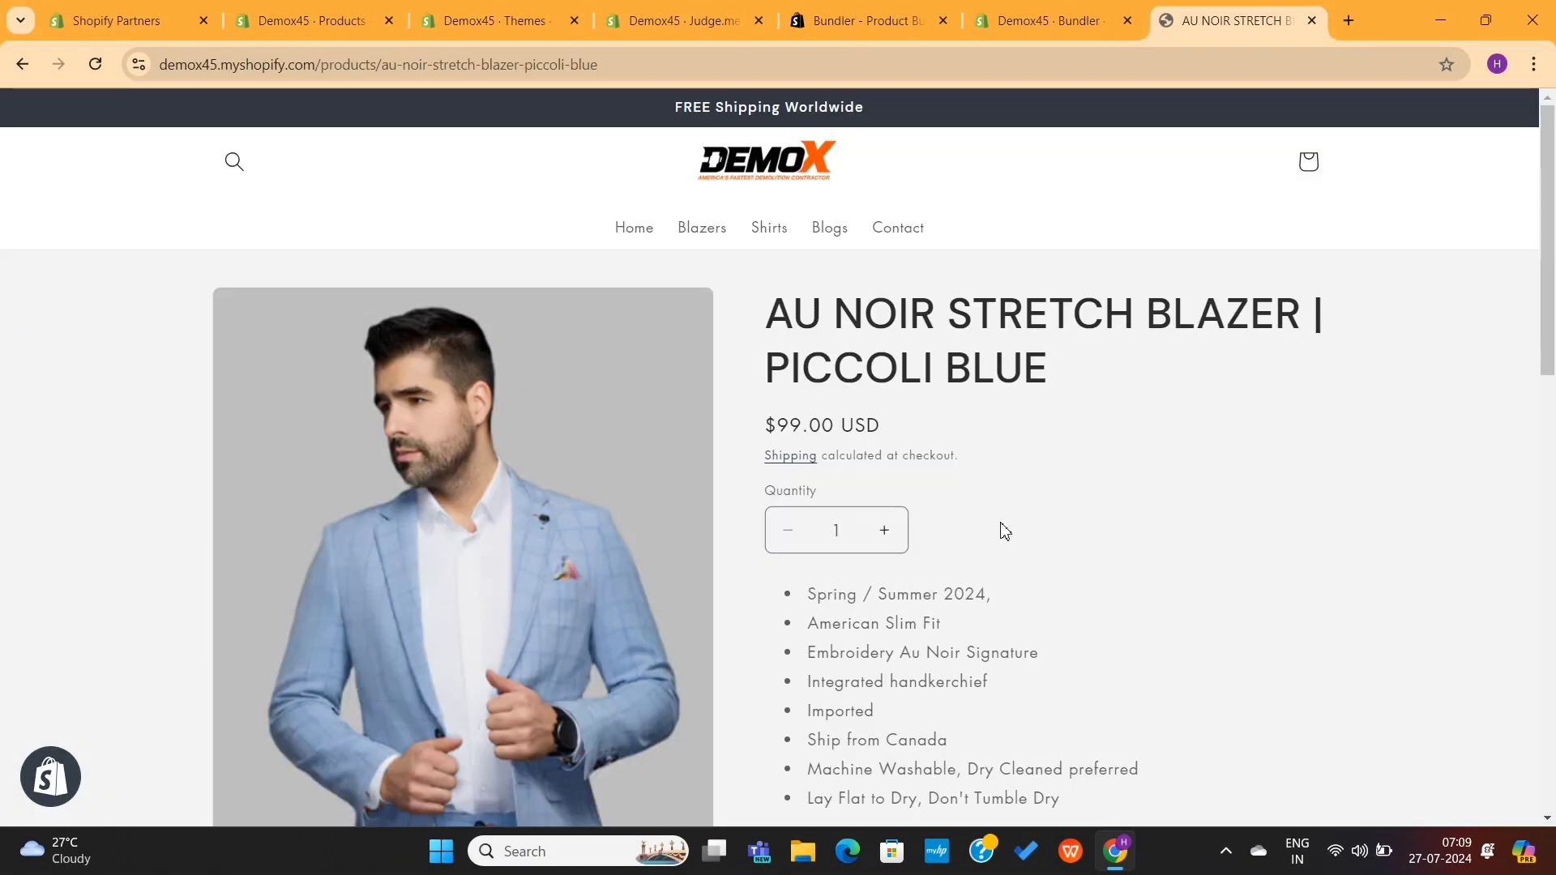
{"action": "scroll", "coordinate": [1003, 527], "scroll_direction": "down", "scroll_amount": 10}
{"action": "scroll", "coordinate": [1003, 525], "scroll_direction": "down", "scroll_amount": 1}
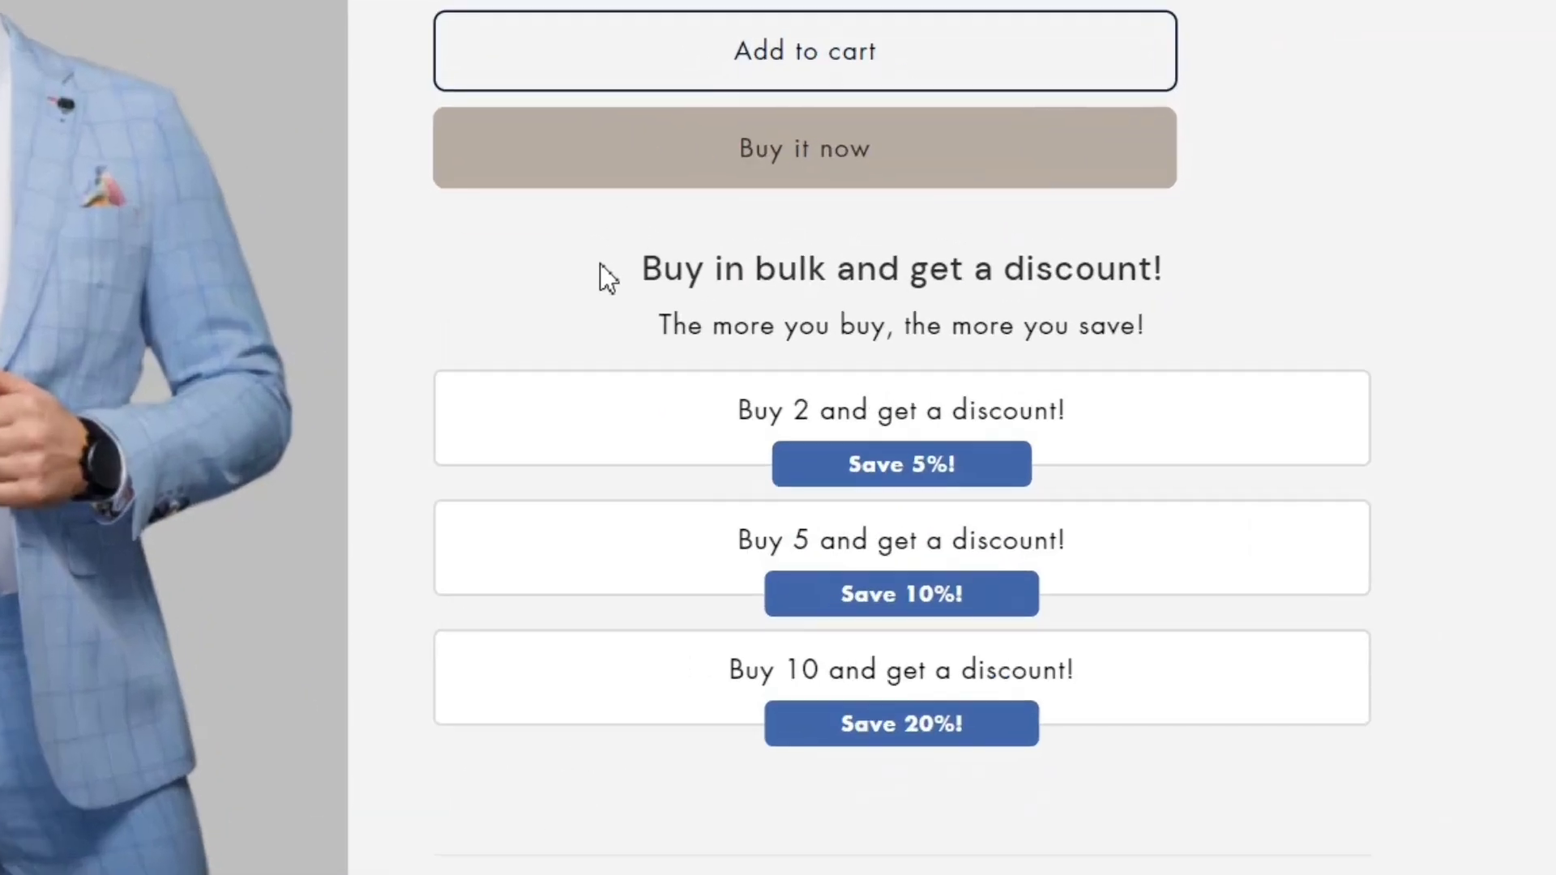
Step: Review the blazer's bulk discount heading and the Buy 5 offer
{"action": "left_click_drag", "start_coordinate": [600, 265], "coordinate": [1205, 329]}
{"action": "left_click", "coordinate": [1204, 327]}
{"action": "left_click_drag", "start_coordinate": [590, 253], "coordinate": [1120, 300]}
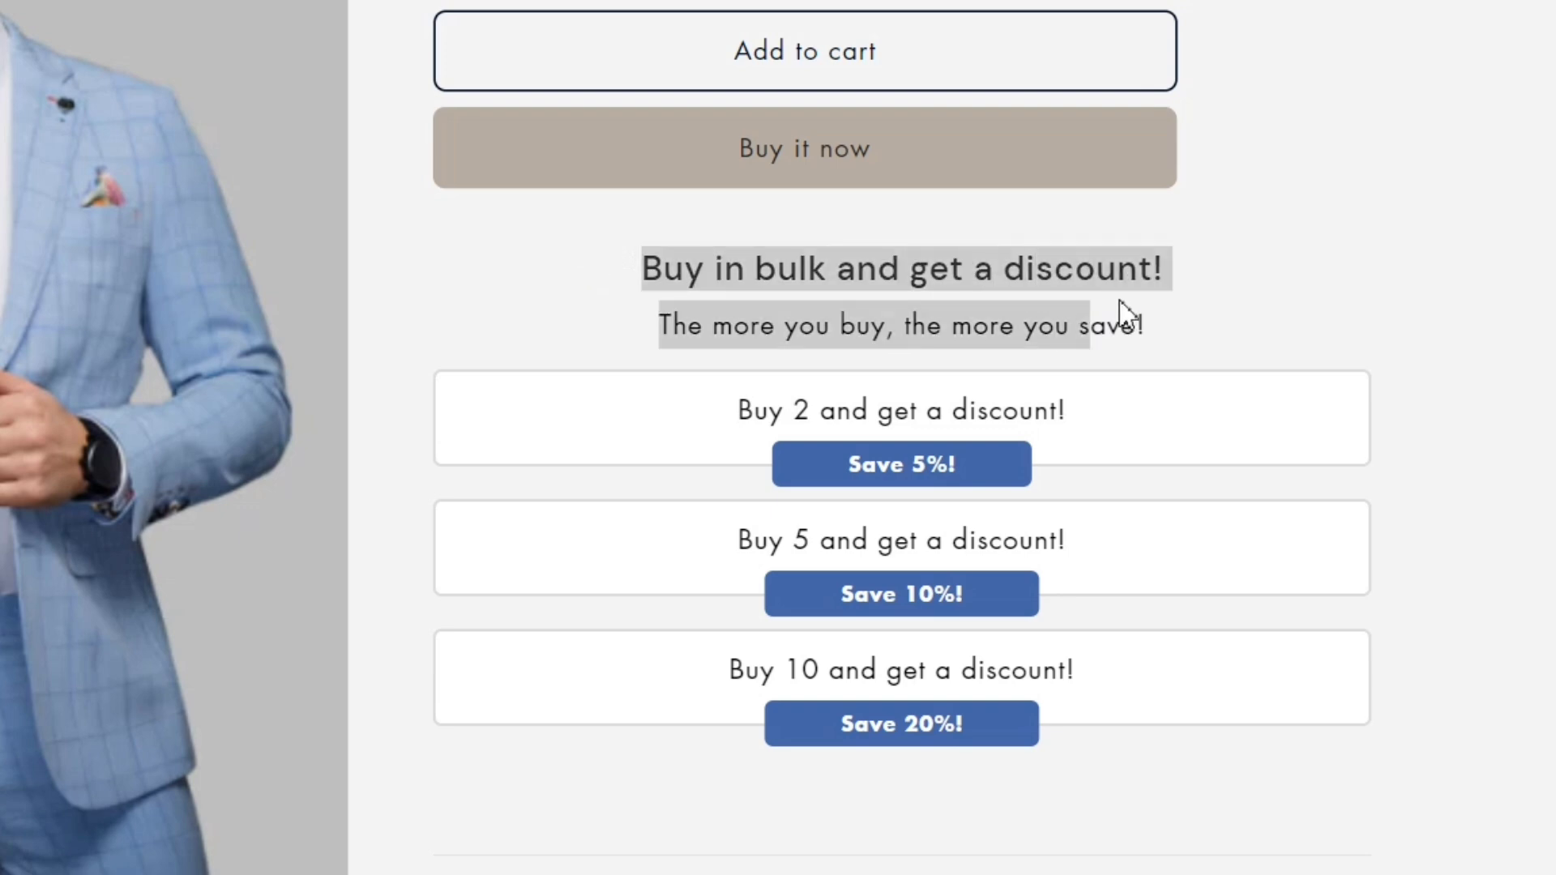
{"action": "left_click", "coordinate": [1233, 304]}
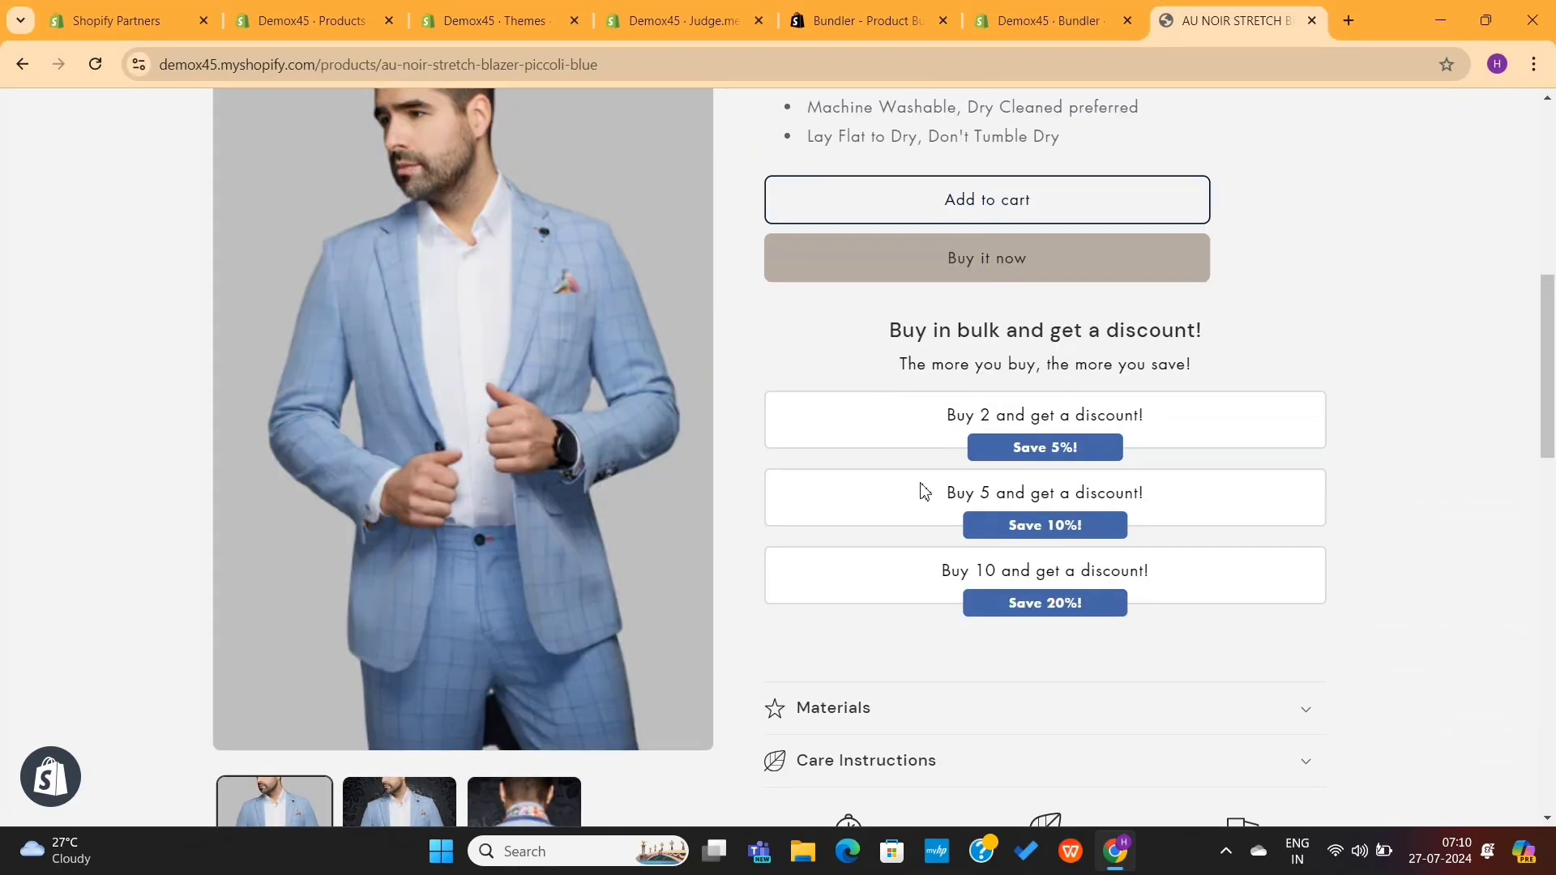
{"action": "left_click_drag", "start_coordinate": [921, 484], "coordinate": [1169, 502]}
{"action": "left_click", "coordinate": [1170, 508]}
{"action": "scroll", "coordinate": [1013, 493], "scroll_direction": "up", "scroll_amount": 5}
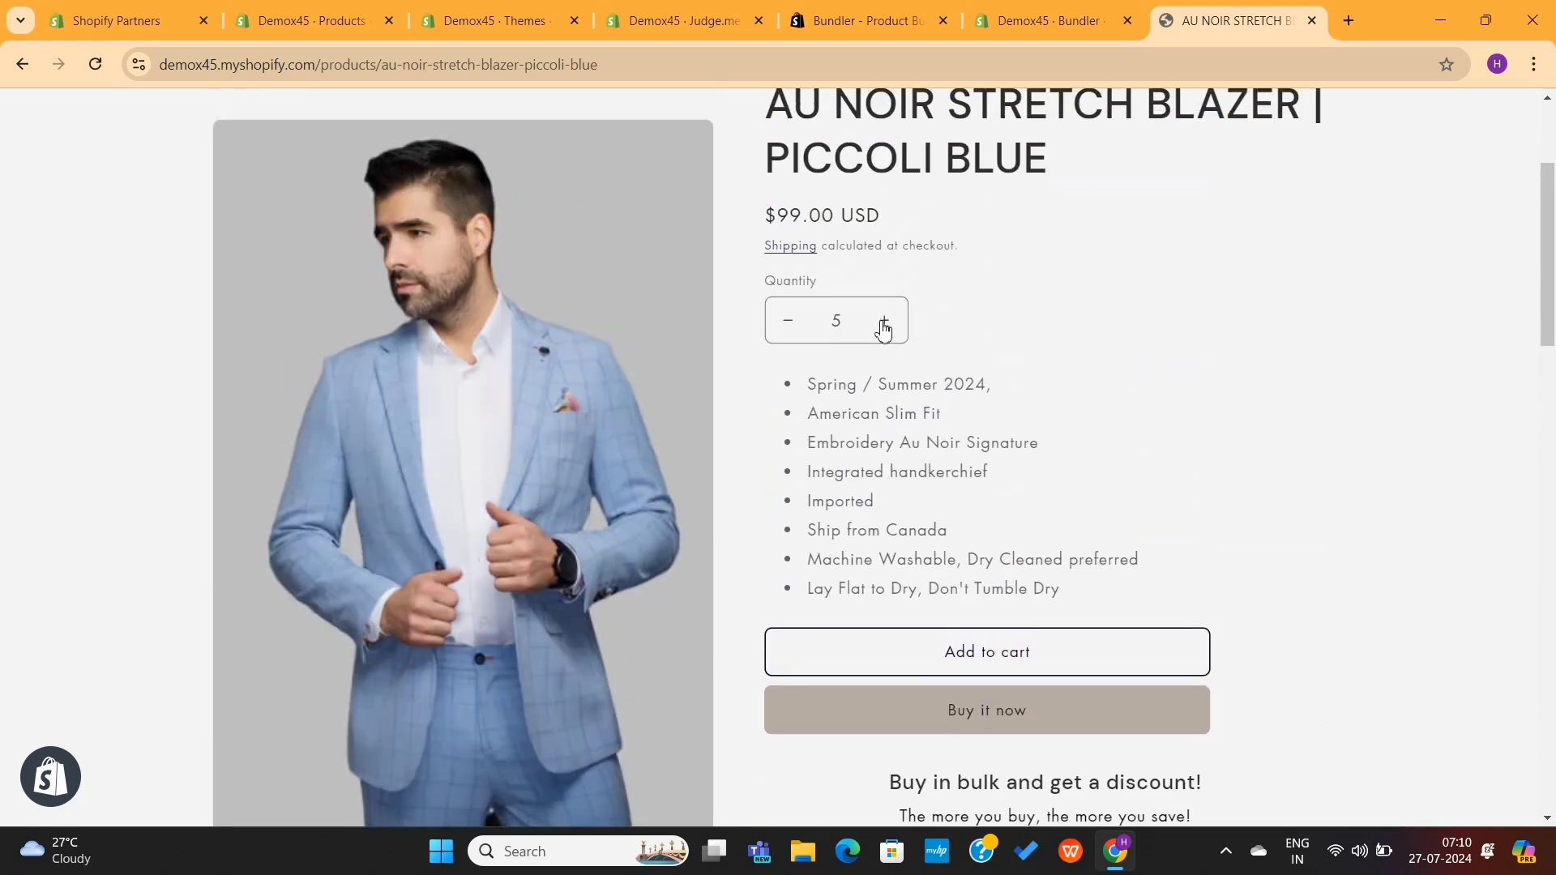
Step: Add five blazers to the cart and note the US$49.50 discount offer
{"action": "left_click", "coordinate": [964, 656]}
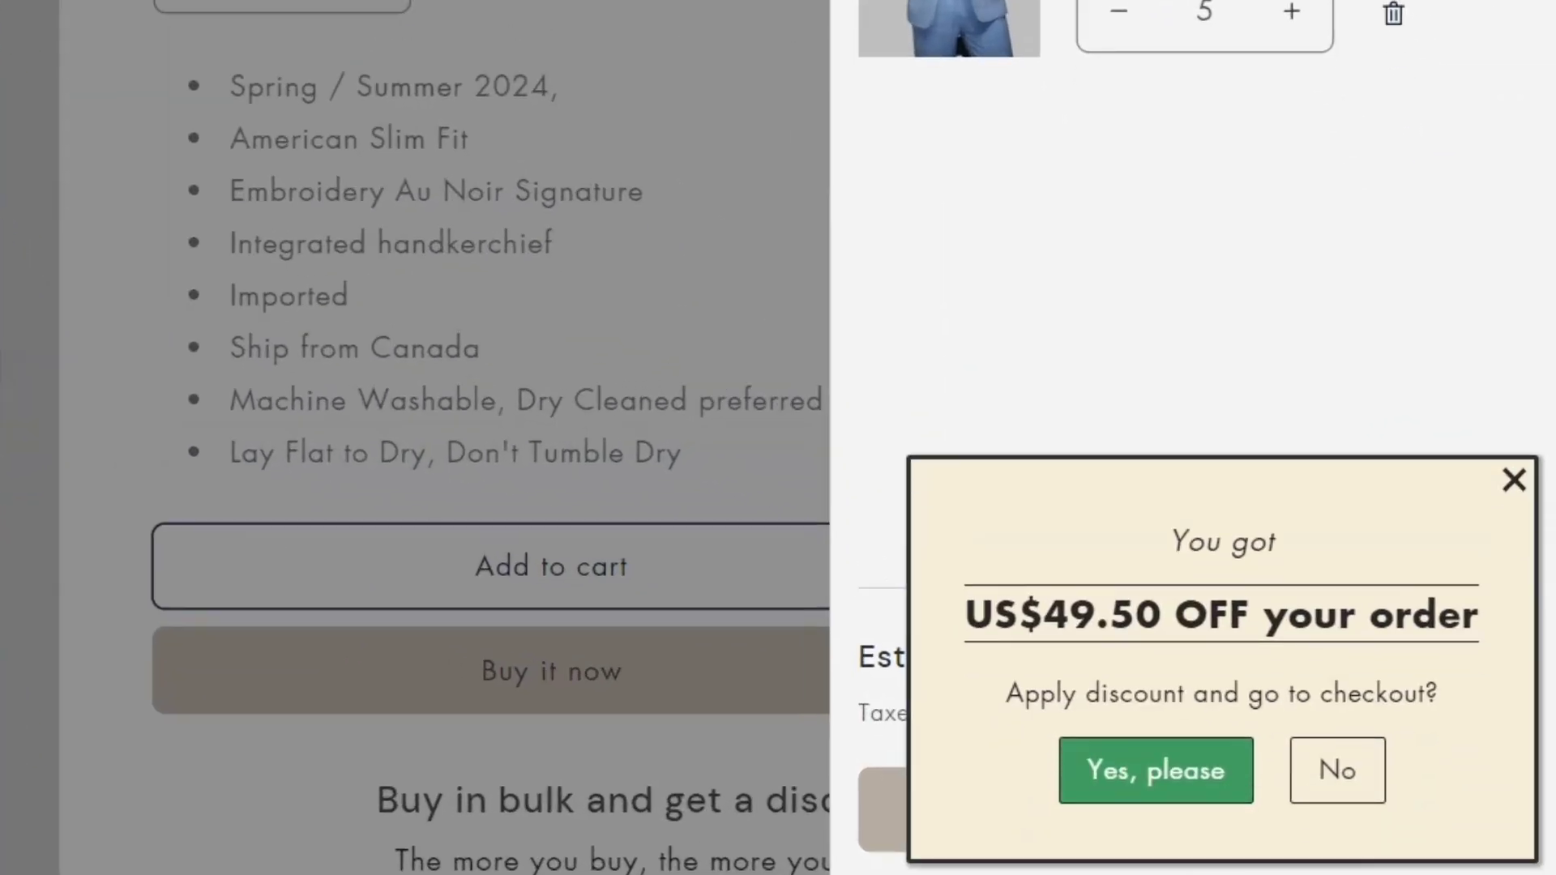
{"action": "left_click_drag", "start_coordinate": [1156, 558], "coordinate": [1278, 556]}
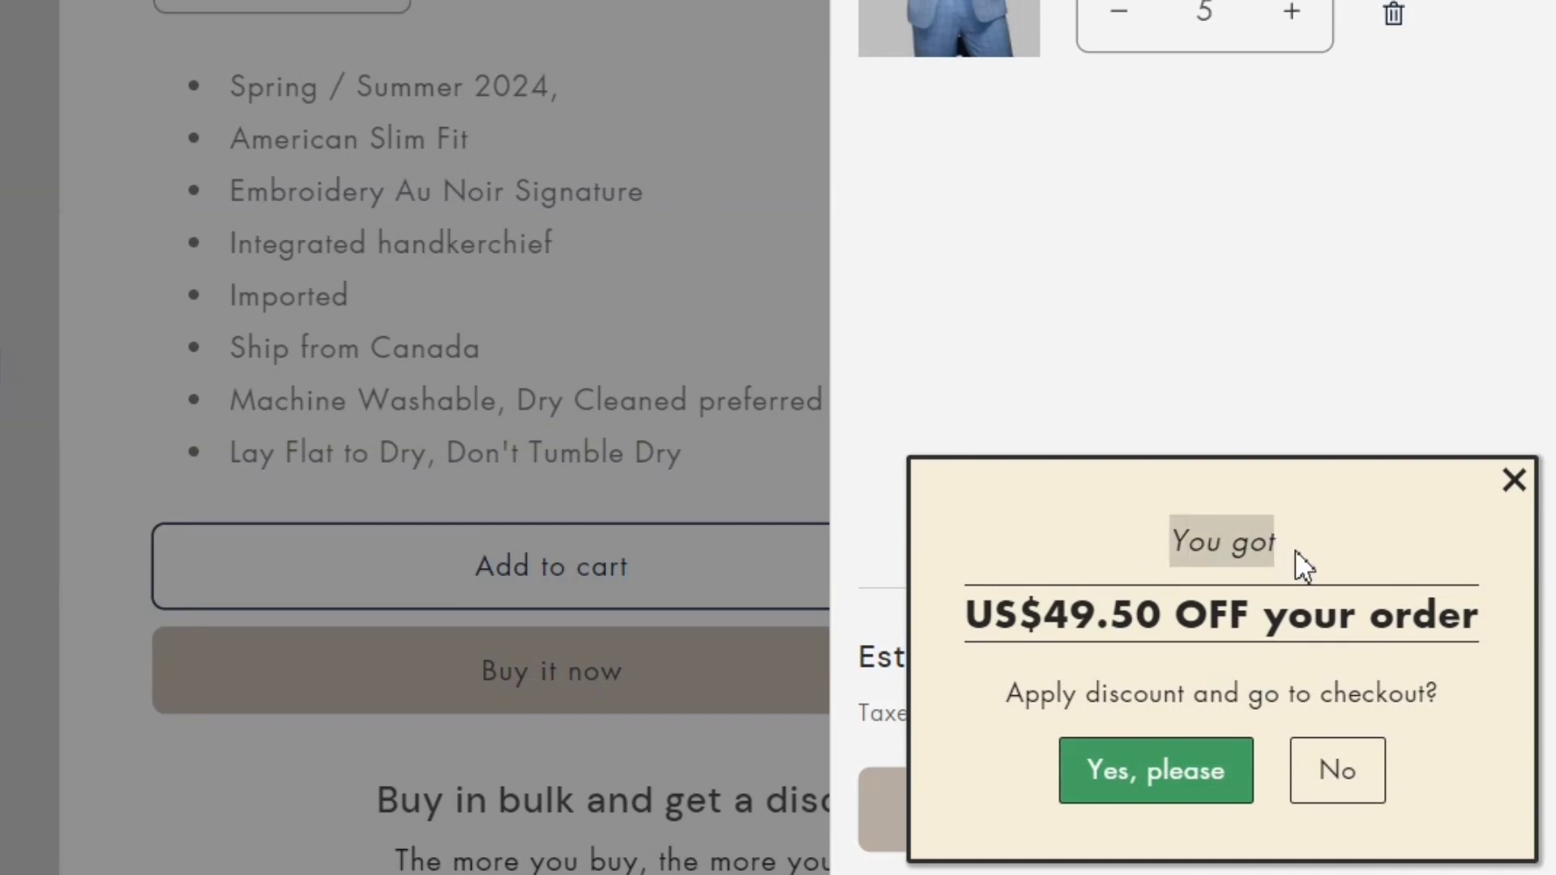
{"action": "left_click", "coordinate": [1305, 565]}
{"action": "left_click_drag", "start_coordinate": [961, 645], "coordinate": [1459, 653]}
Step: Accept the discount and check out with VOLUME DISCOUNT 2 saving $49.50, total $445.50
{"action": "left_click", "coordinate": [1191, 785]}
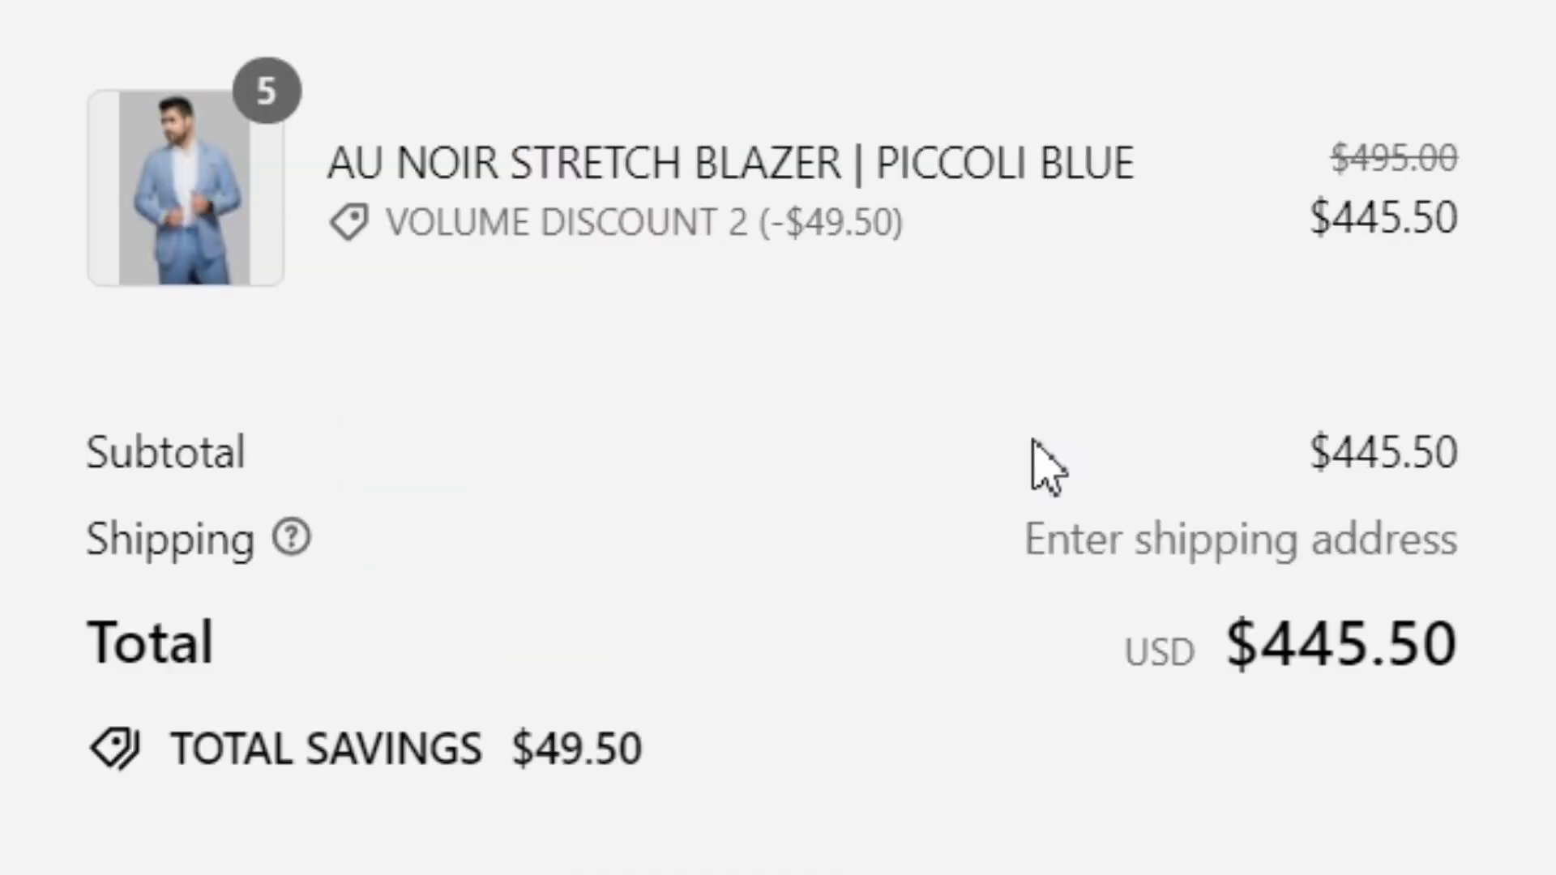
{"action": "left_click_drag", "start_coordinate": [398, 227], "coordinate": [775, 247]}
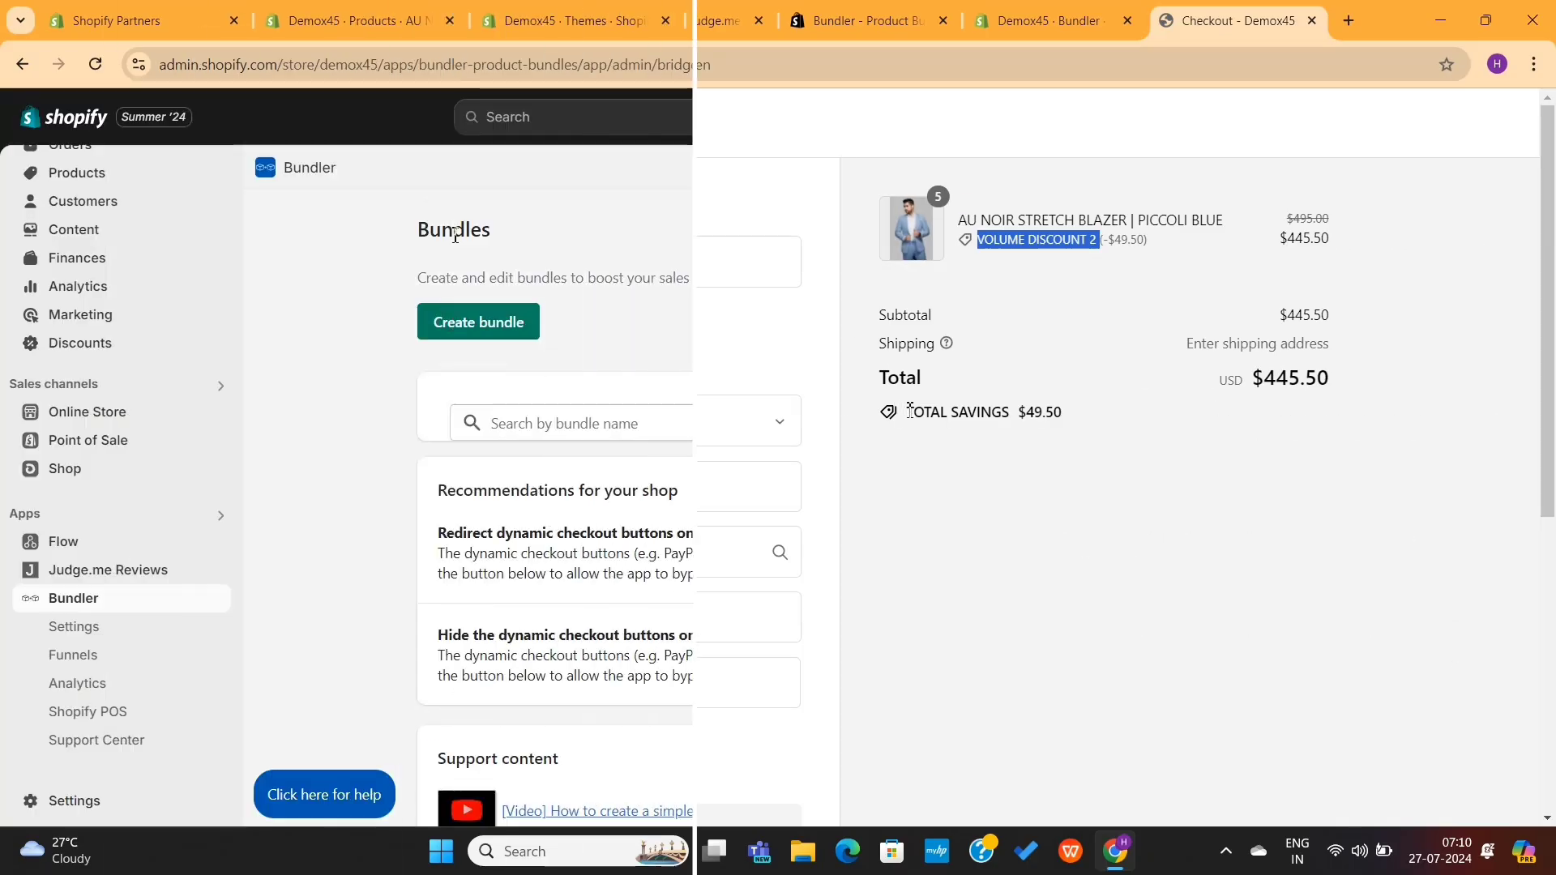
{"action": "left_click", "coordinate": [908, 410]}
{"action": "left_click_drag", "start_coordinate": [908, 410], "coordinate": [1098, 421]}
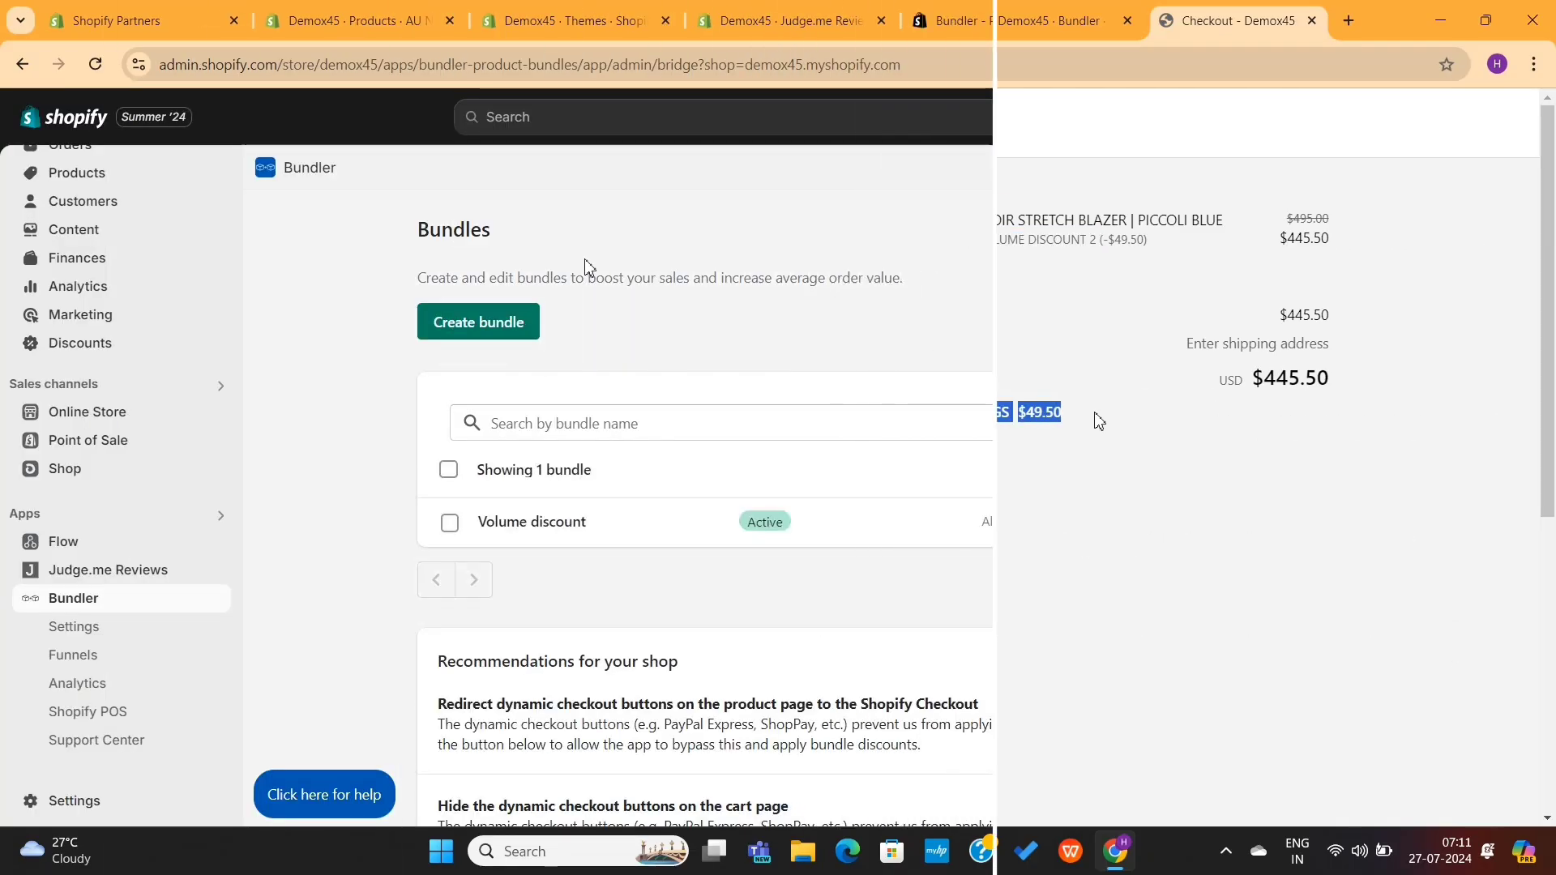
Step: Start a new Classic bundle and clear its default title text
{"action": "left_click", "coordinate": [278, 284]}
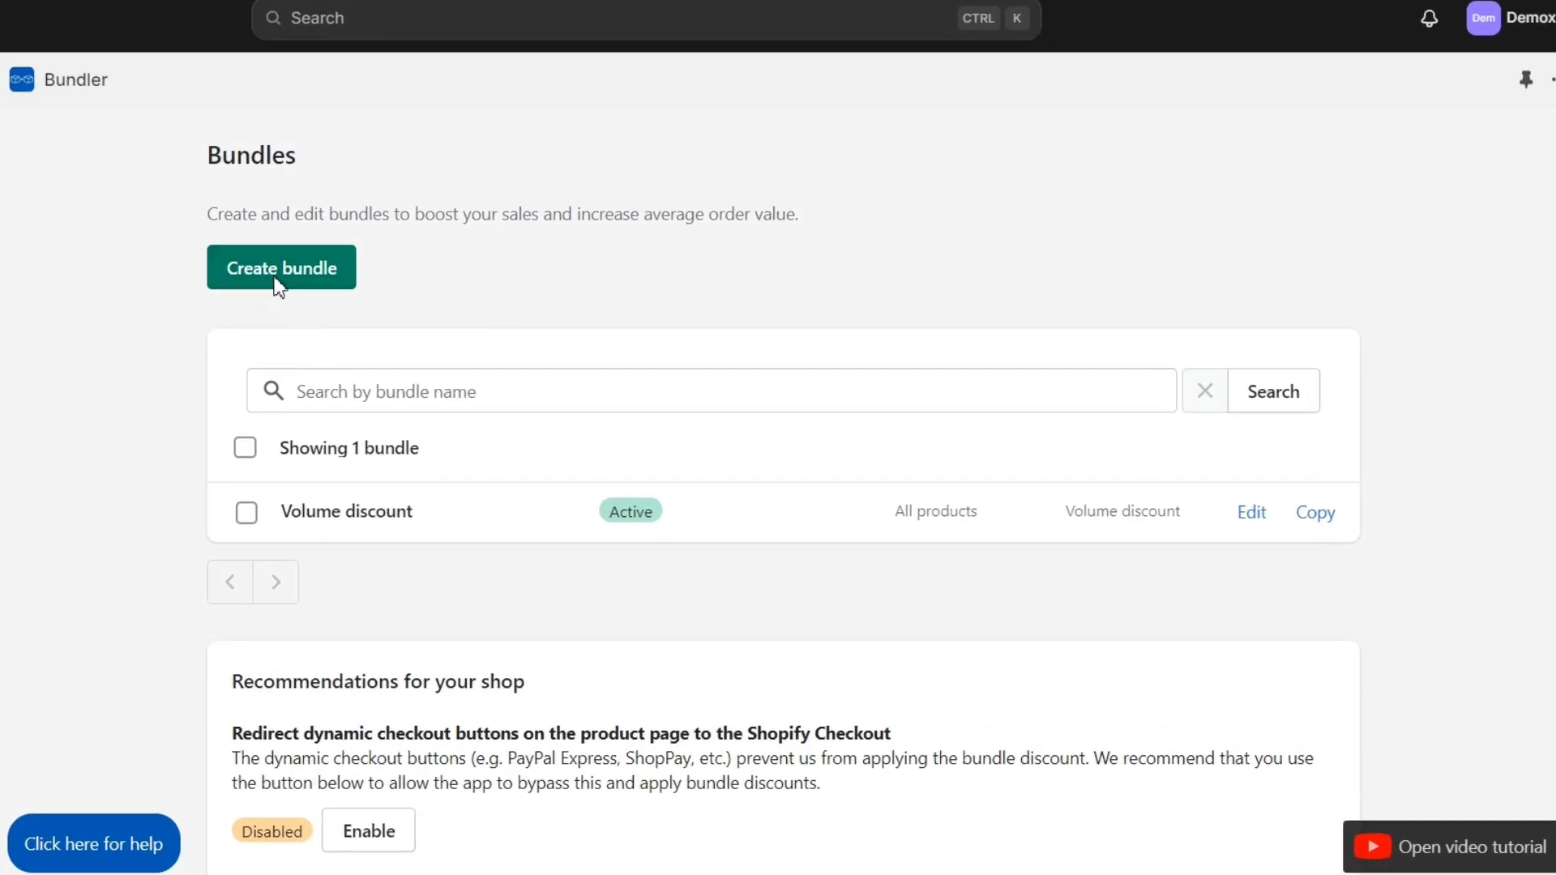
{"action": "mouse_move", "coordinate": [524, 338]}
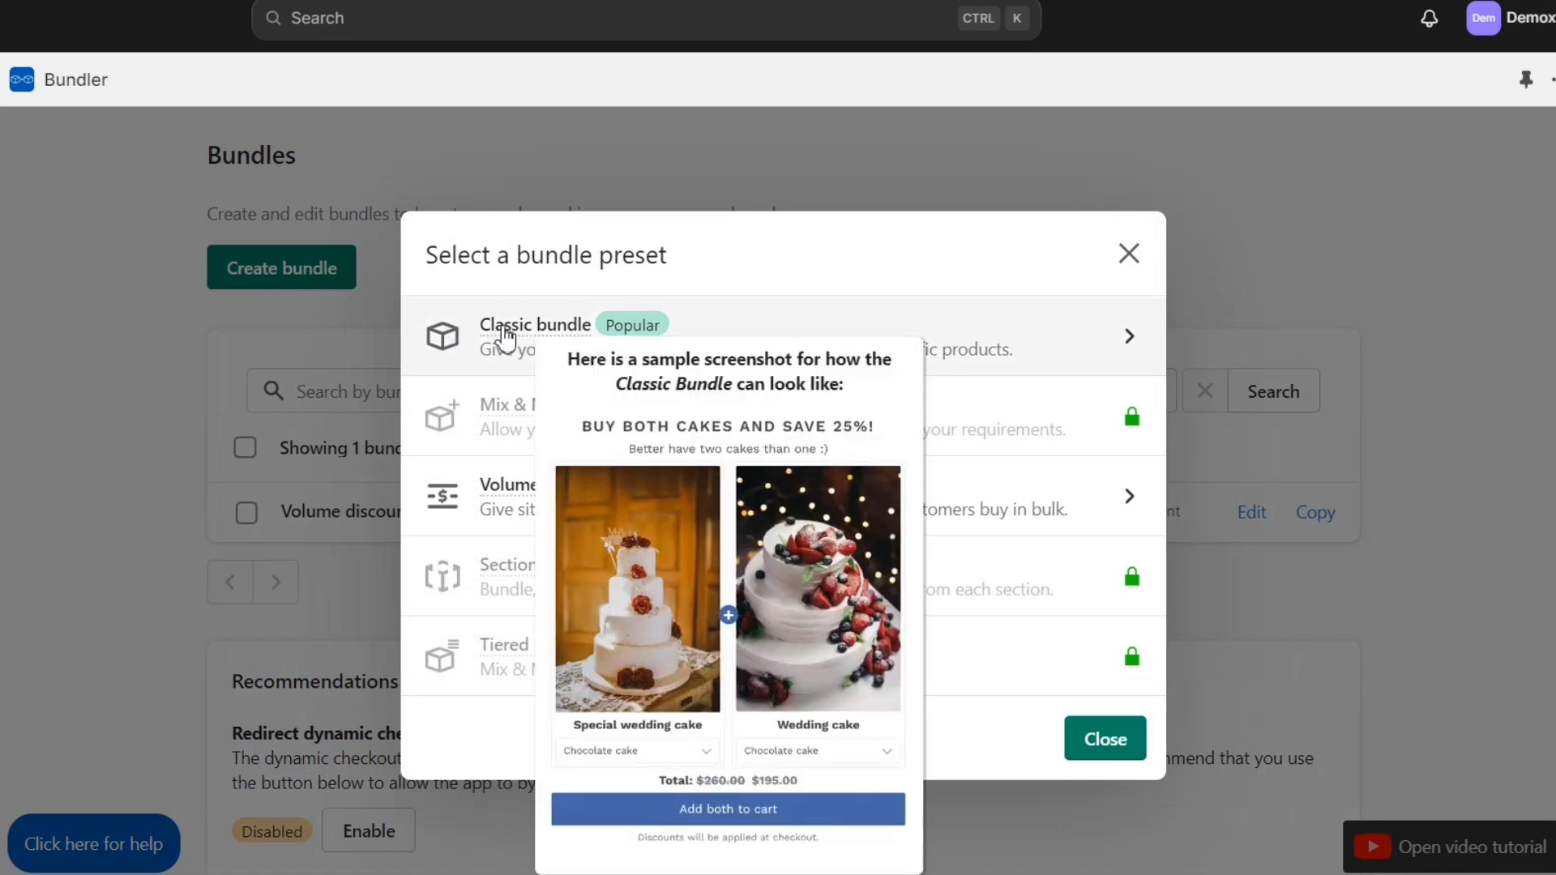
{"action": "left_click", "coordinate": [505, 337]}
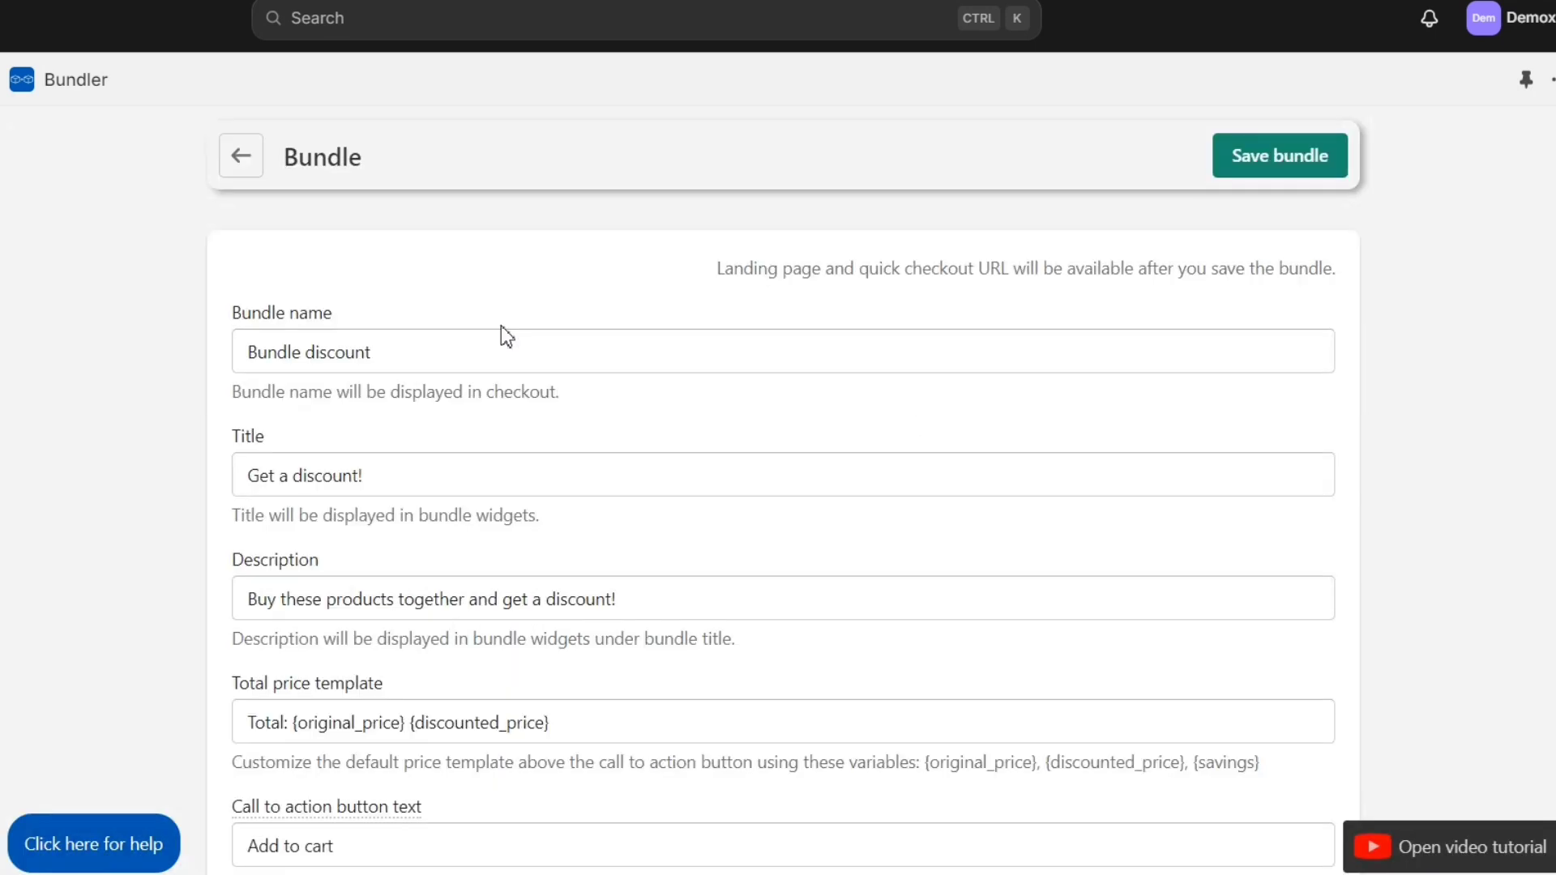
{"action": "left_click_drag", "start_coordinate": [254, 477], "coordinate": [361, 484]}
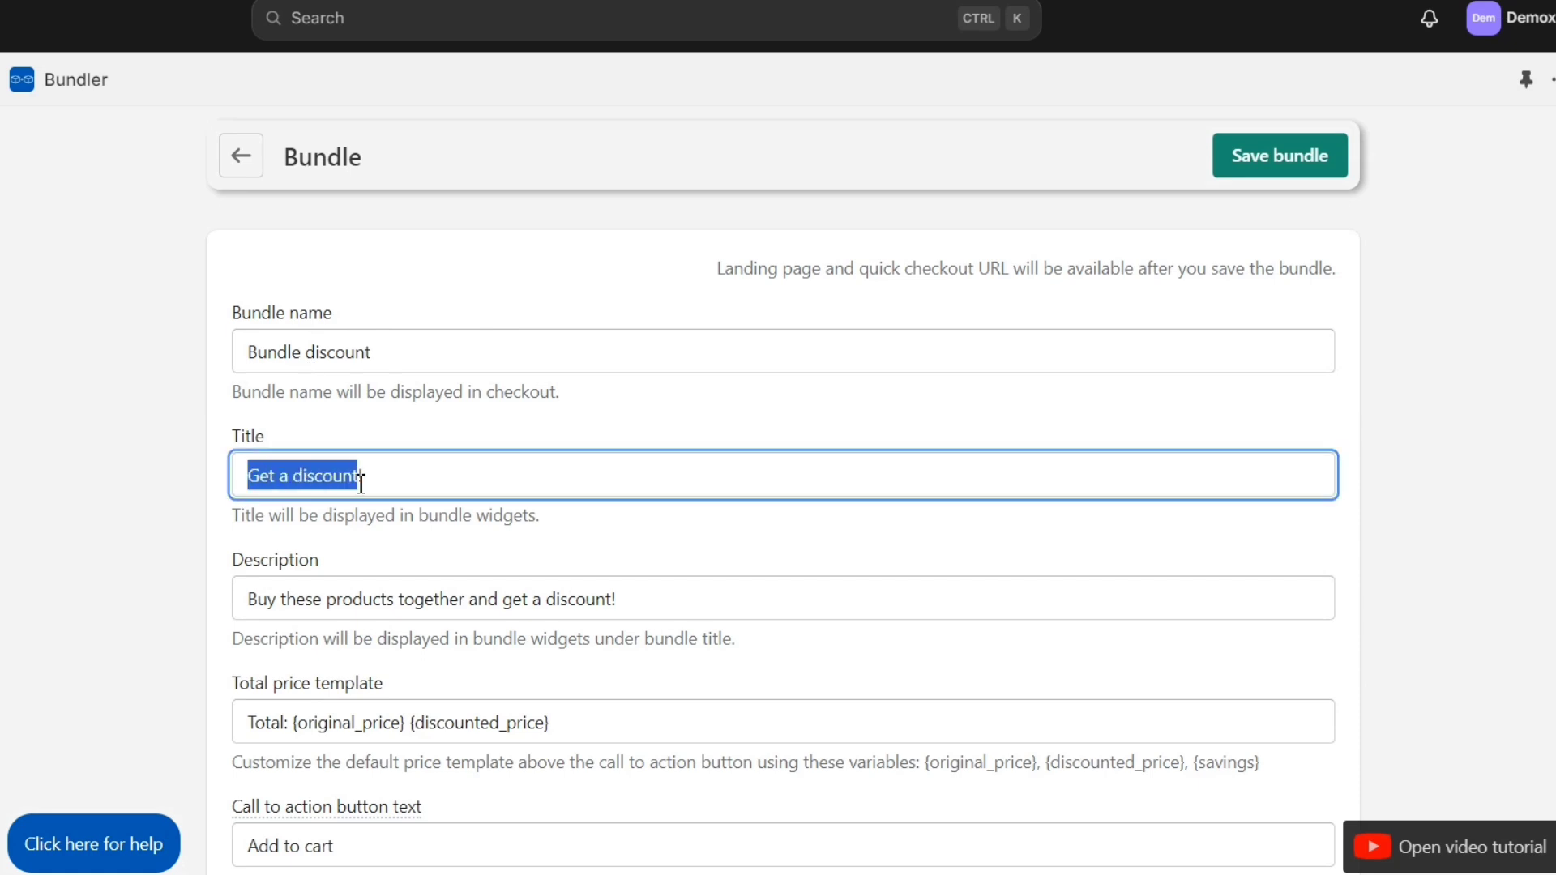
{"action": "key", "text": "BackSpace"}
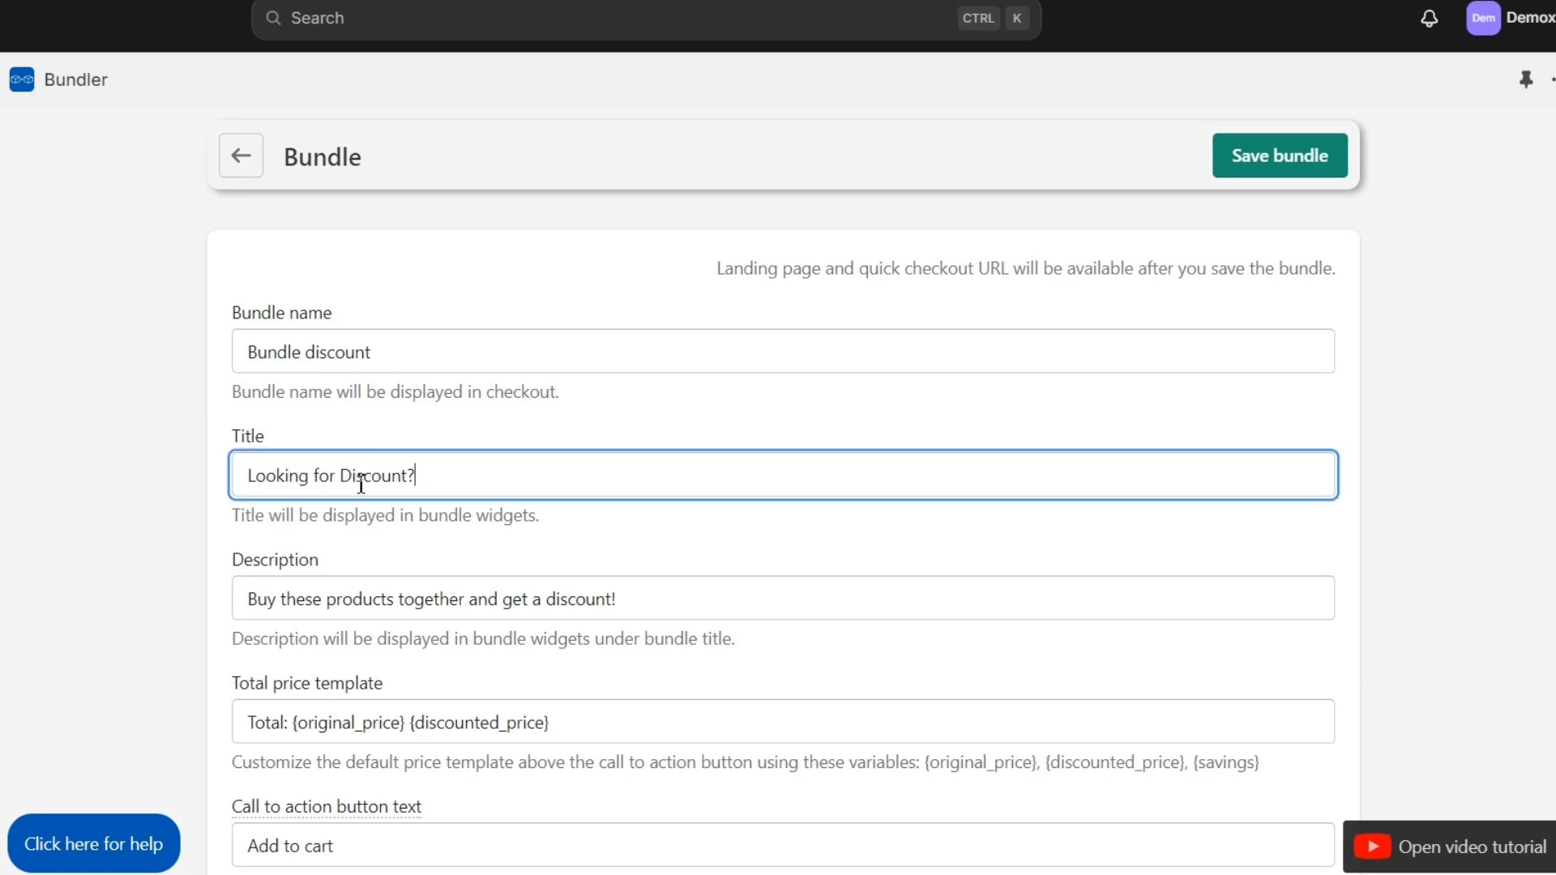
{"action": "left_click", "coordinate": [438, 582]}
Step: Look at the 10 percent discount, then switch the bundle to a fixed amount discount
{"action": "scroll", "coordinate": [434, 640], "scroll_direction": "down", "scroll_amount": 10}
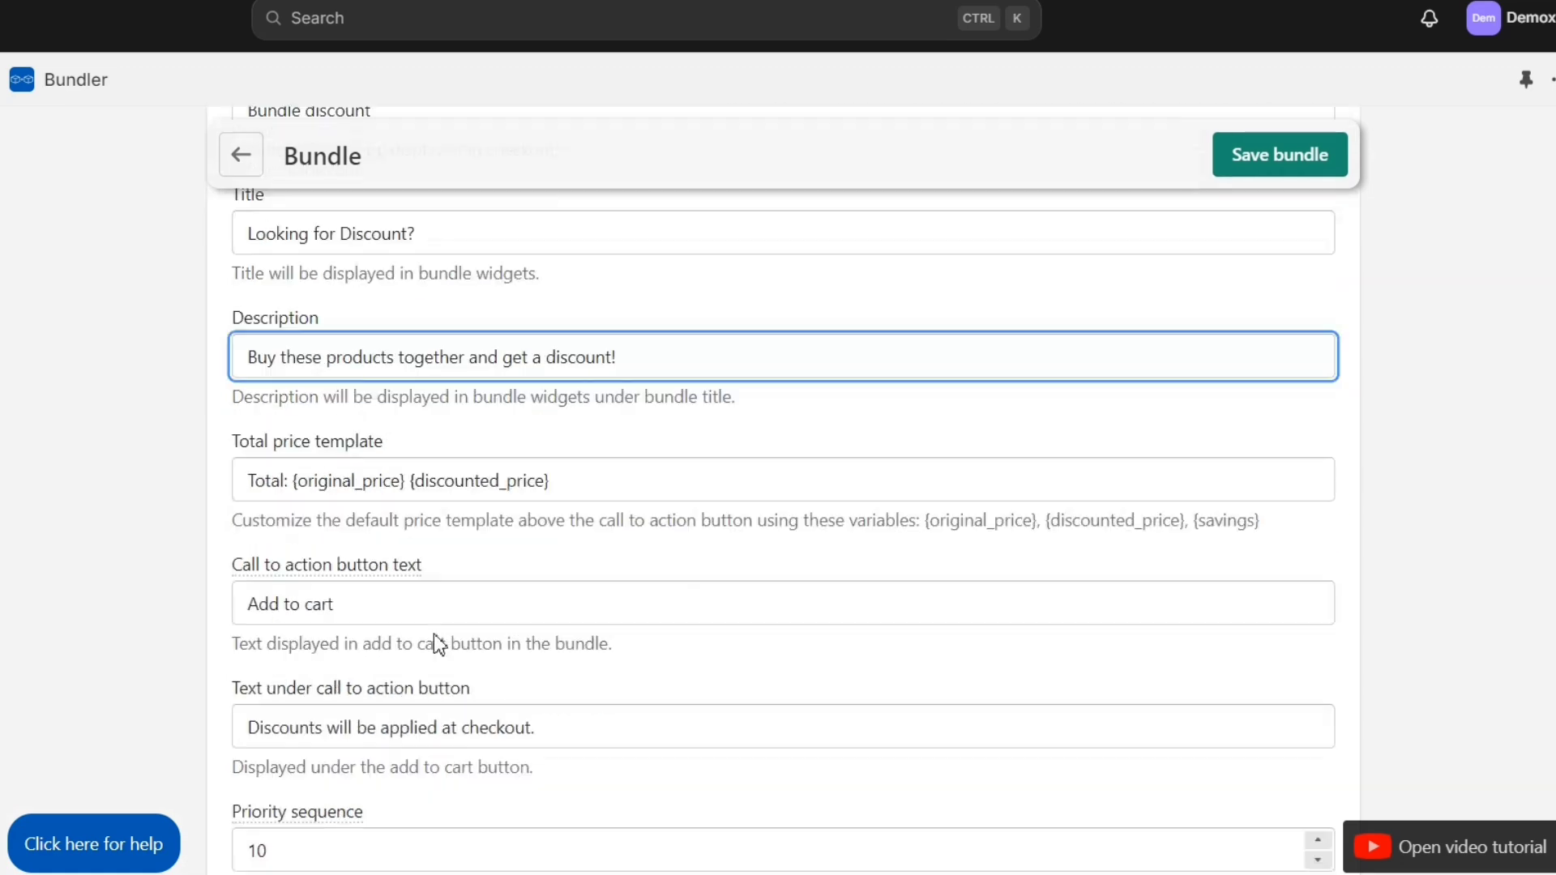
{"action": "scroll", "coordinate": [454, 597], "scroll_direction": "down", "scroll_amount": 6}
{"action": "scroll", "coordinate": [406, 552], "scroll_direction": "up", "scroll_amount": 1}
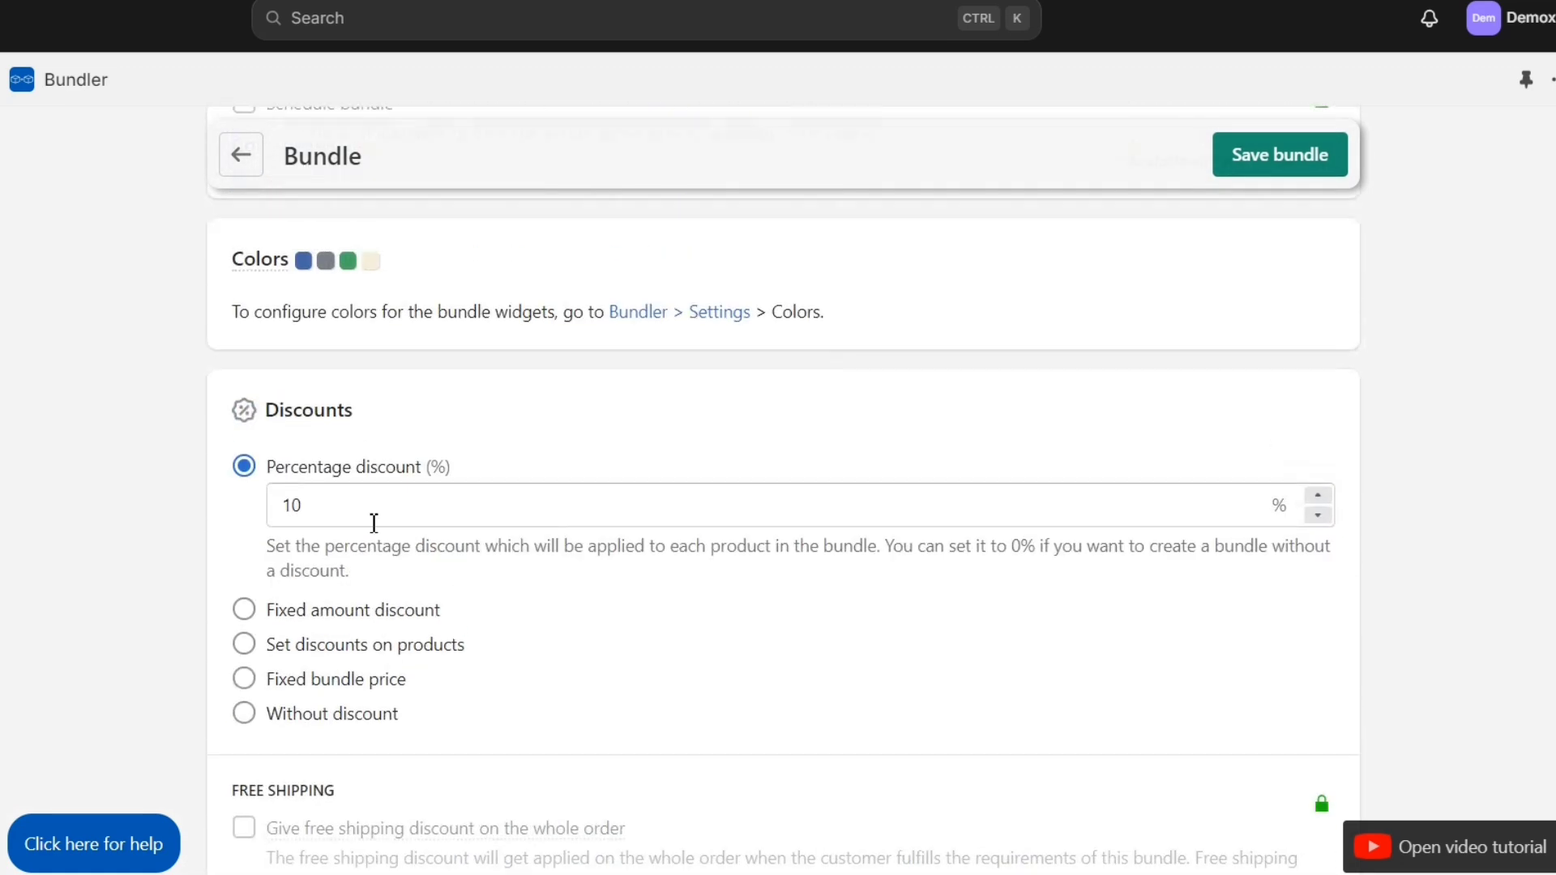
{"action": "left_click", "coordinate": [307, 503]}
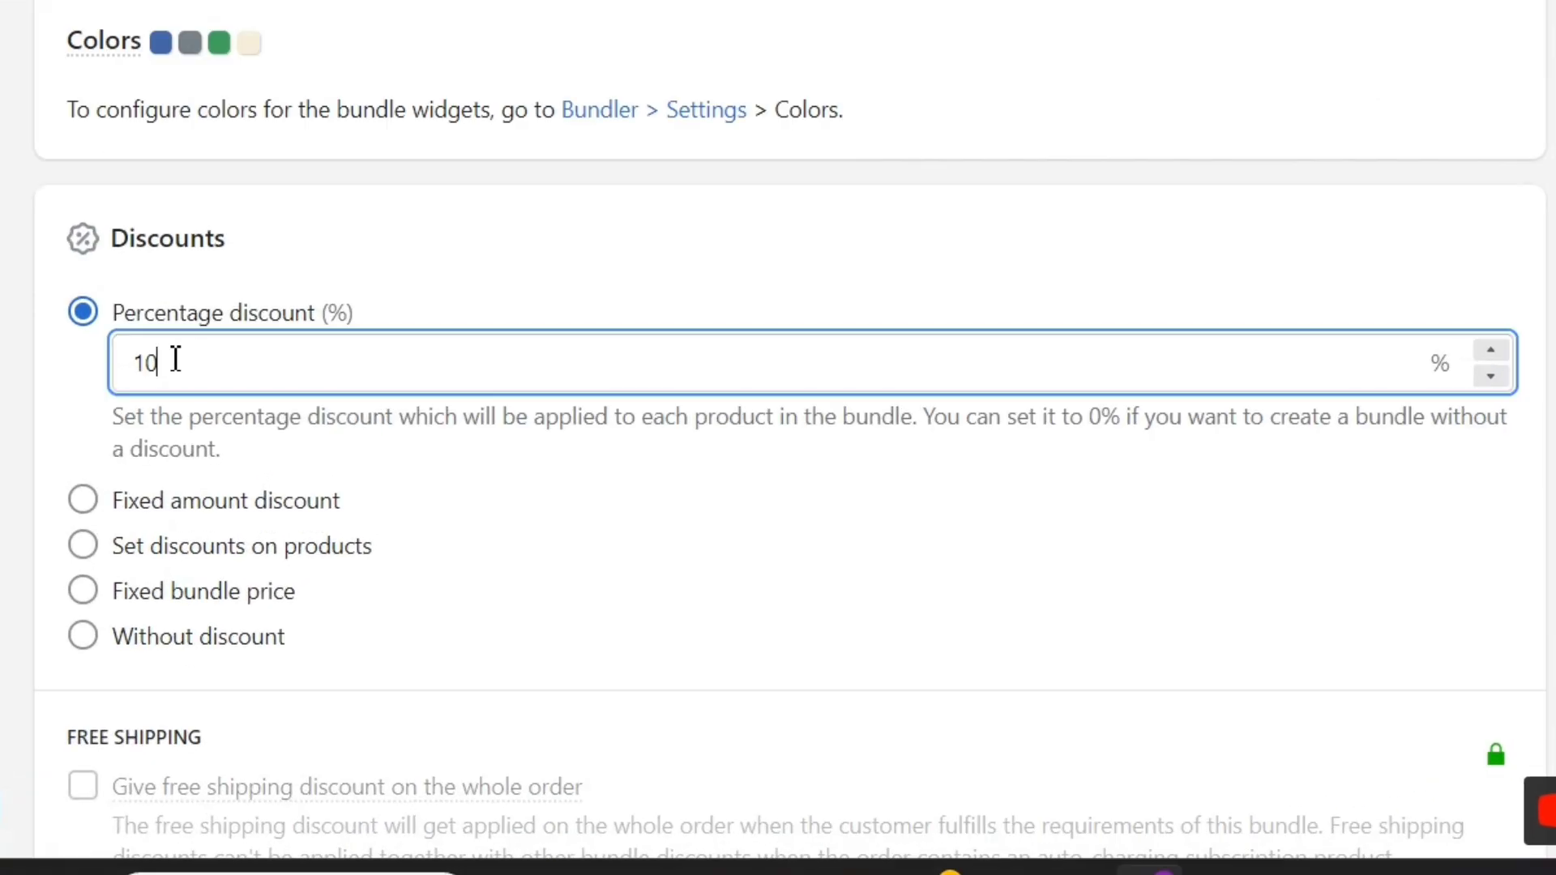
{"action": "left_click_drag", "start_coordinate": [175, 360], "coordinate": [124, 363]}
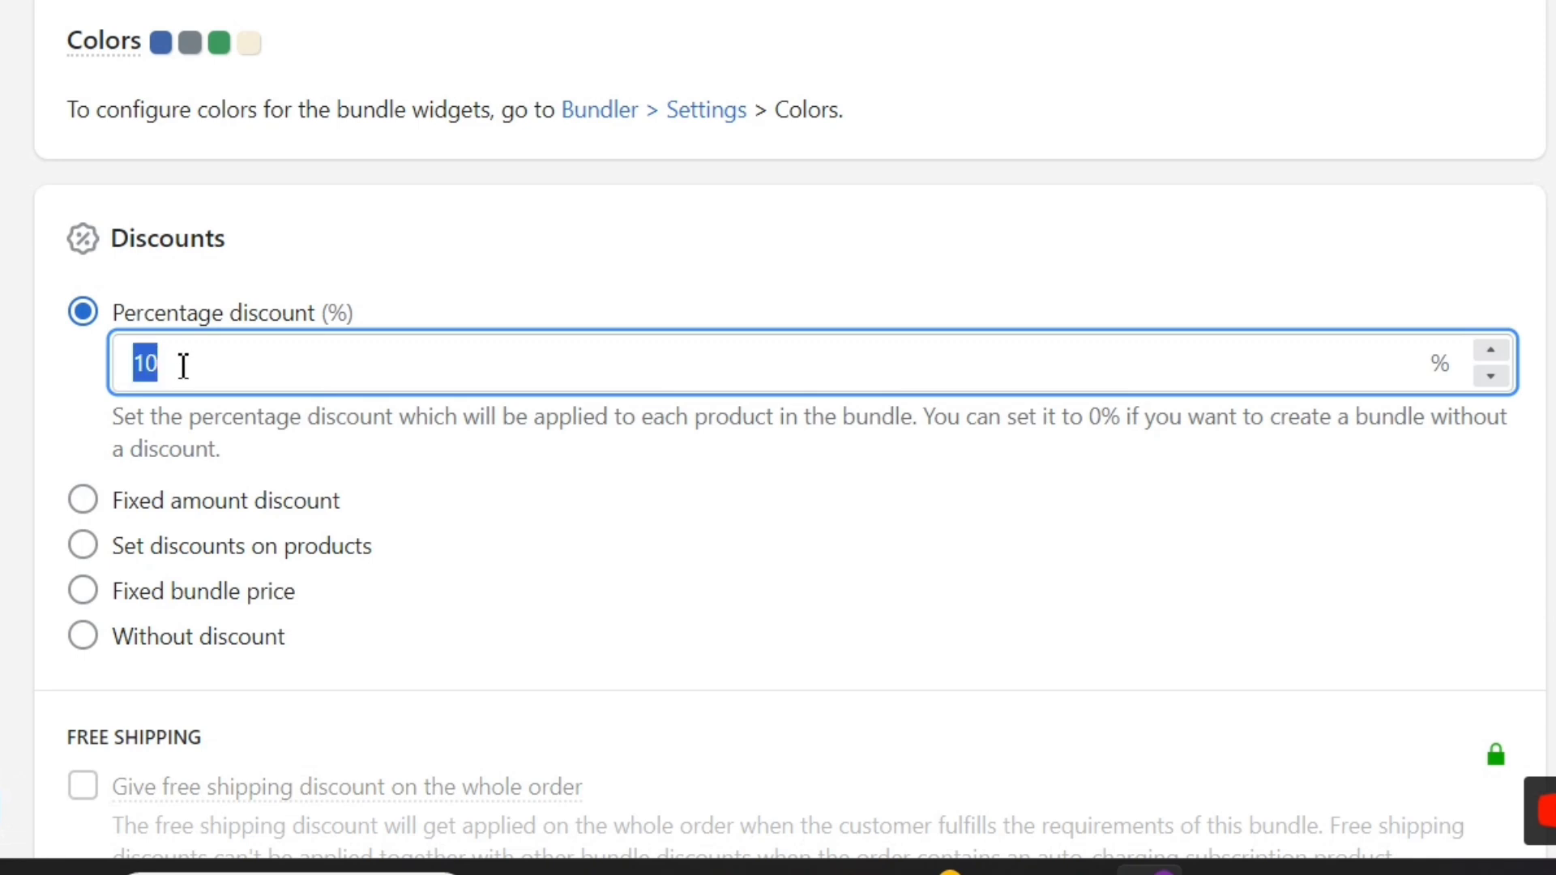
{"action": "left_click", "coordinate": [82, 375]}
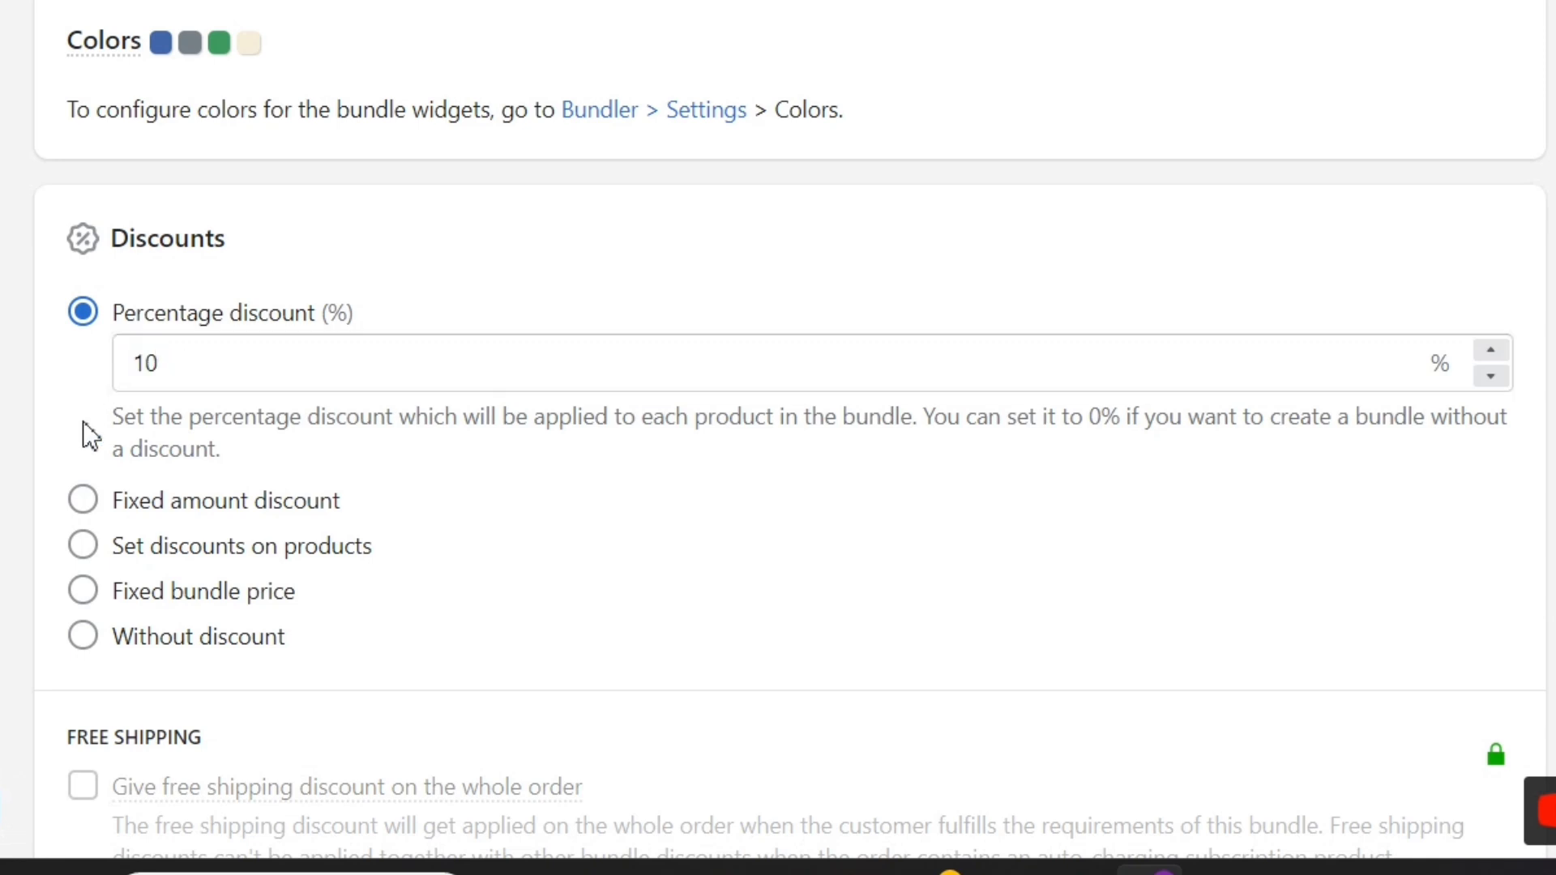
{"action": "left_click", "coordinate": [84, 502]}
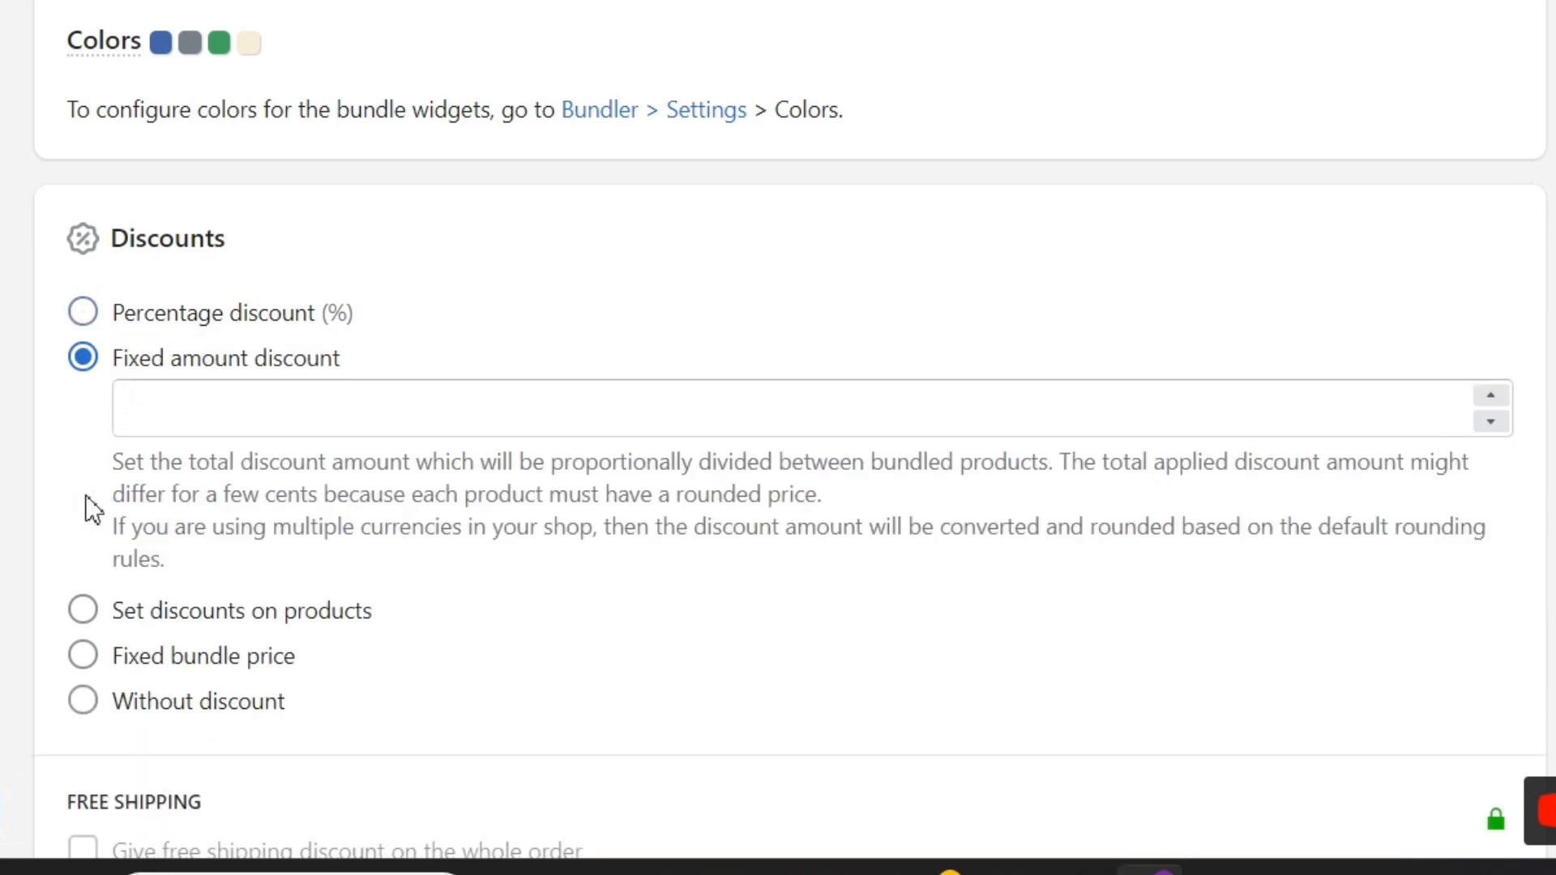
{"action": "left_click", "coordinate": [205, 412]}
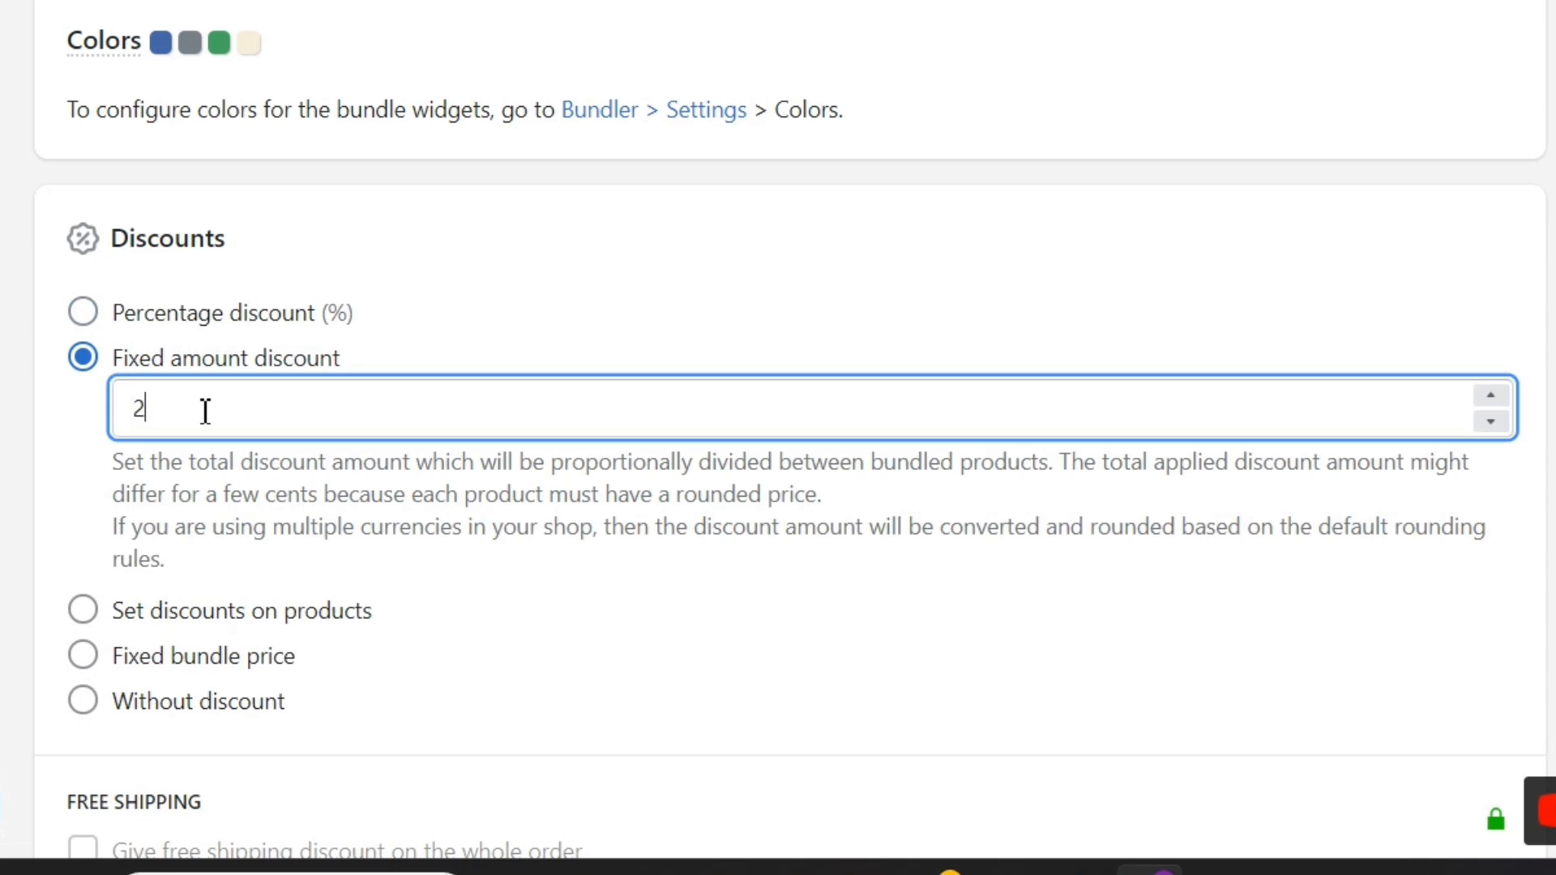
{"action": "left_click", "coordinate": [92, 651]}
Step: Try the per-product, fixed price and no-discount options, then settle on a fixed amount of 25
{"action": "left_click", "coordinate": [86, 616]}
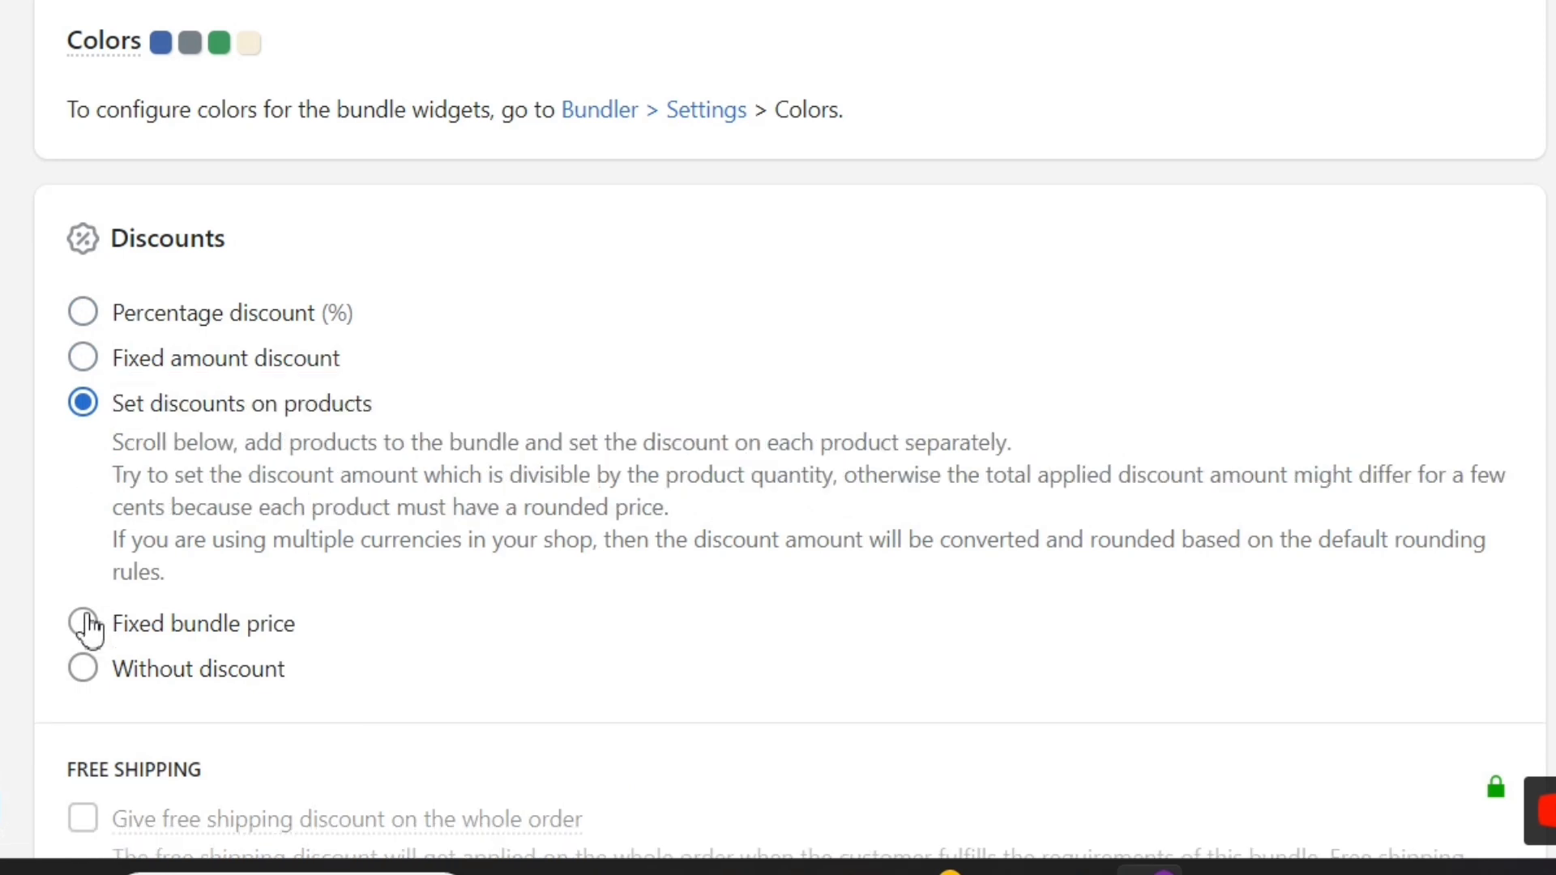
{"action": "left_click", "coordinate": [84, 624]}
{"action": "left_click", "coordinate": [217, 493]}
{"action": "left_click", "coordinate": [84, 671]}
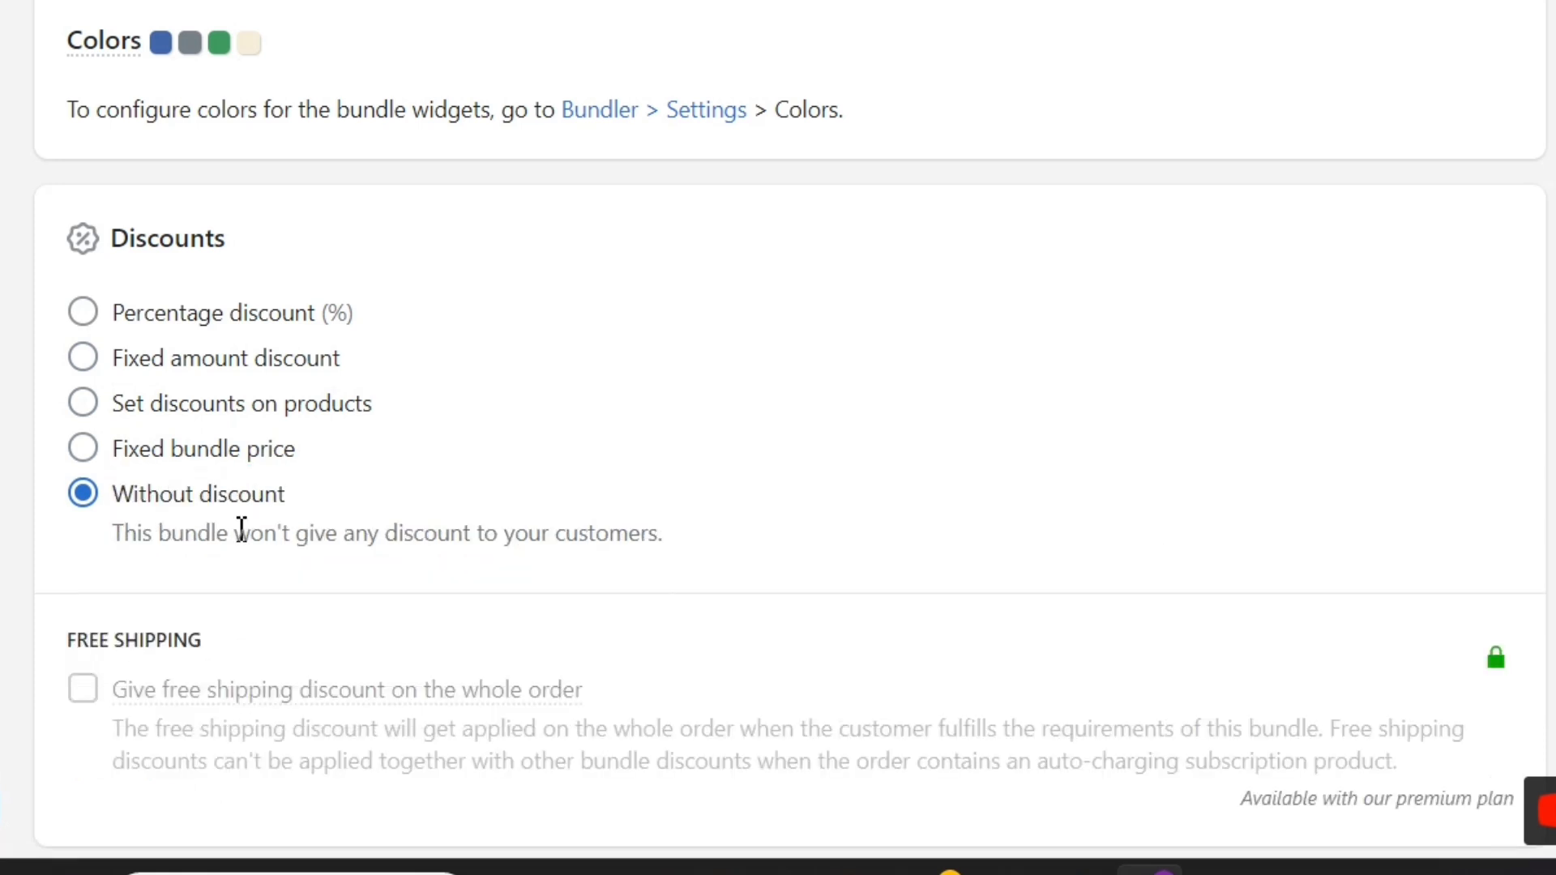
{"action": "left_click", "coordinate": [94, 321]}
{"action": "left_click", "coordinate": [137, 365]}
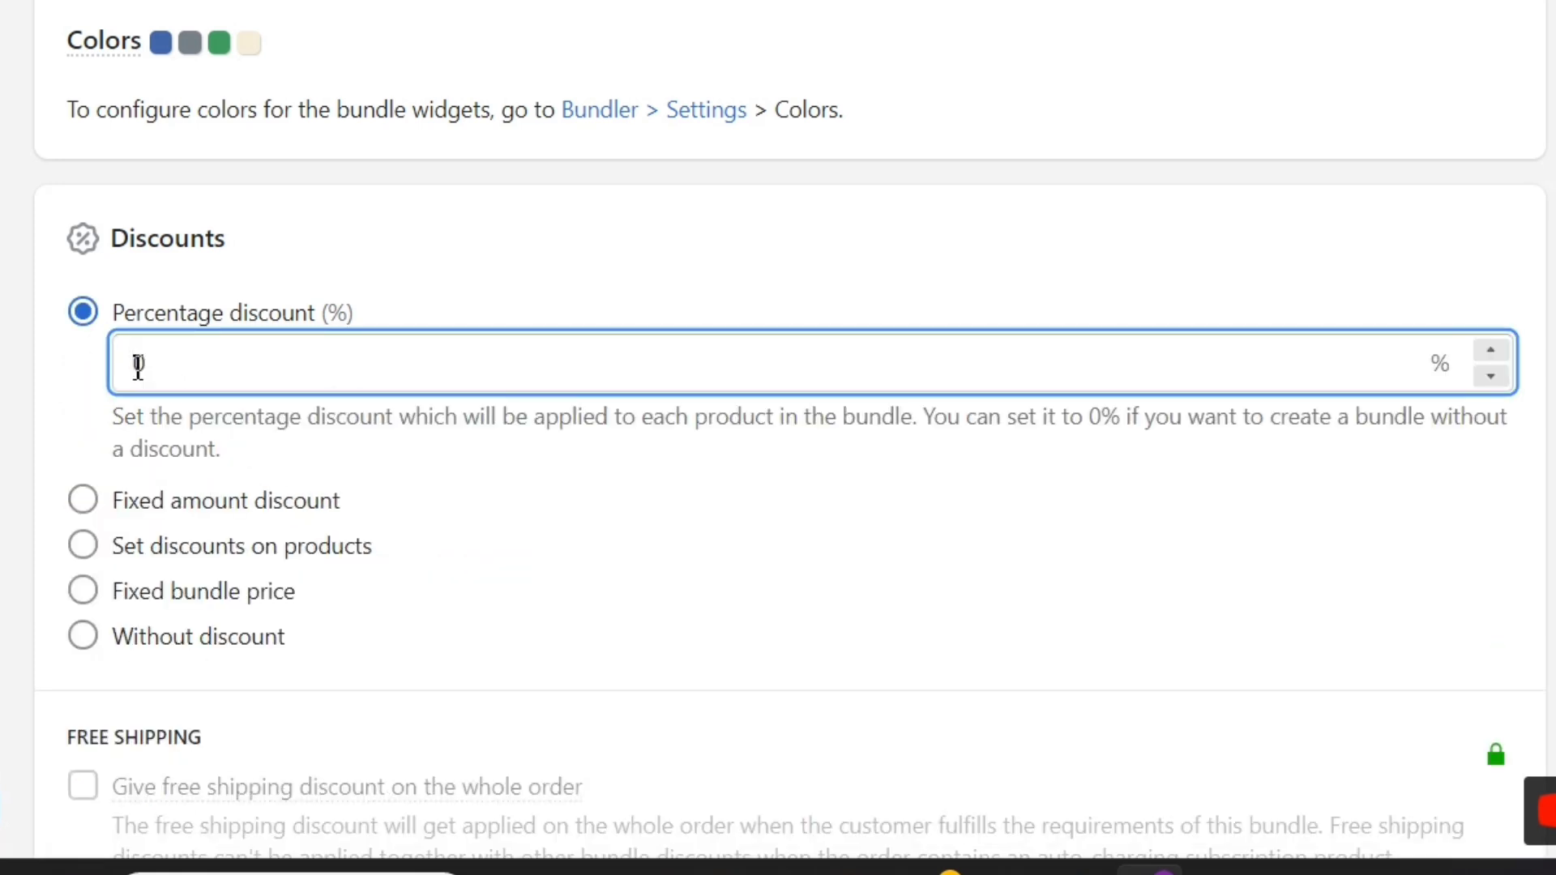
{"action": "left_click", "coordinate": [84, 503]}
{"action": "left_click", "coordinate": [200, 391]}
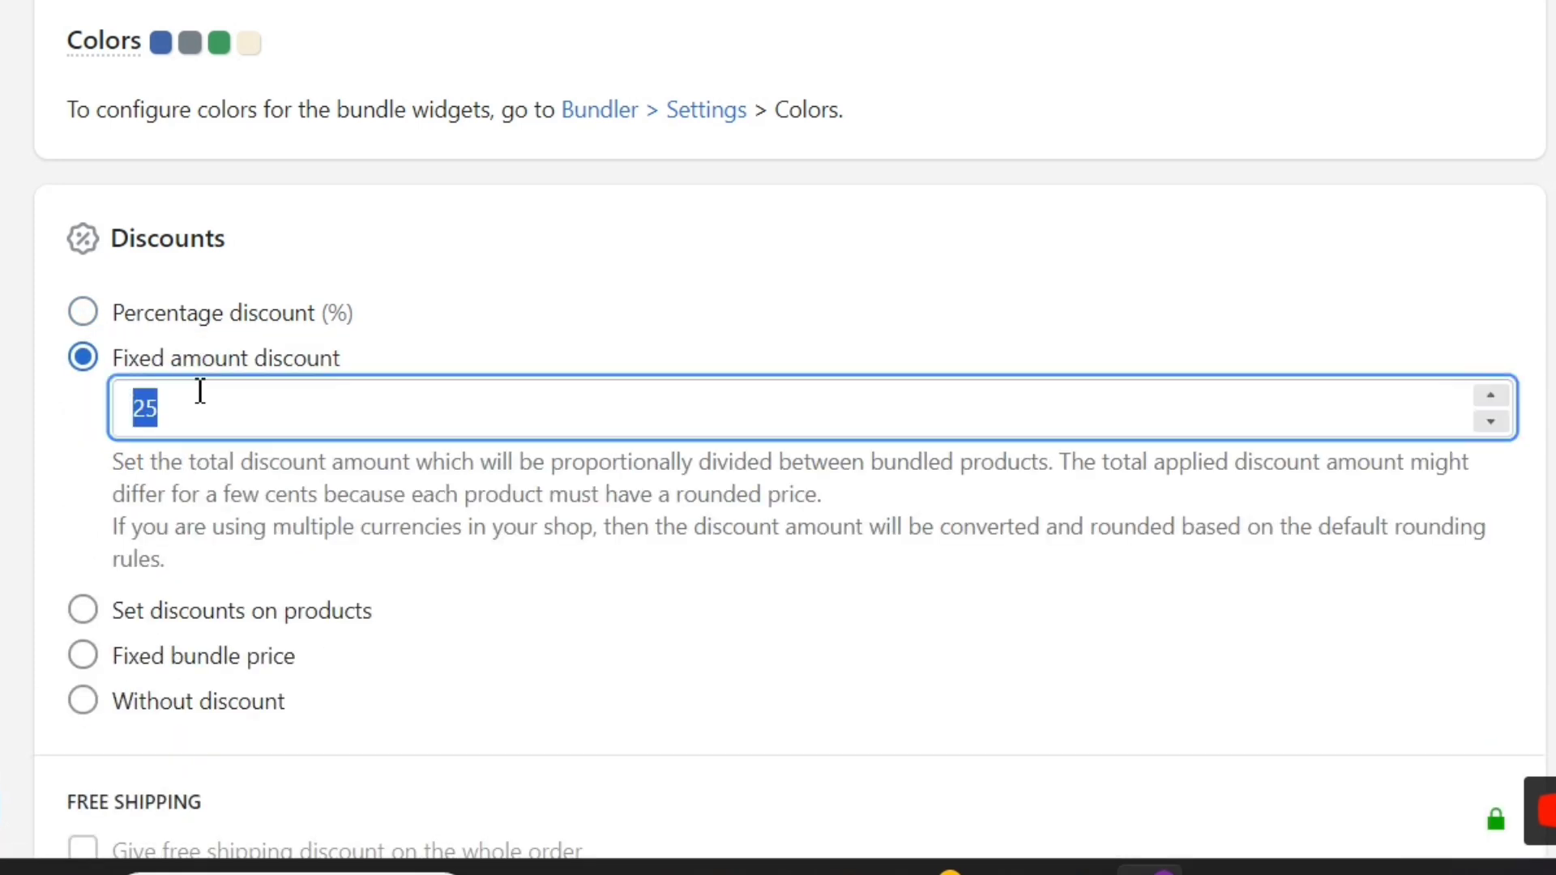
{"action": "left_click", "coordinate": [454, 336]}
{"action": "scroll", "coordinate": [390, 454], "scroll_direction": "down", "scroll_amount": 15}
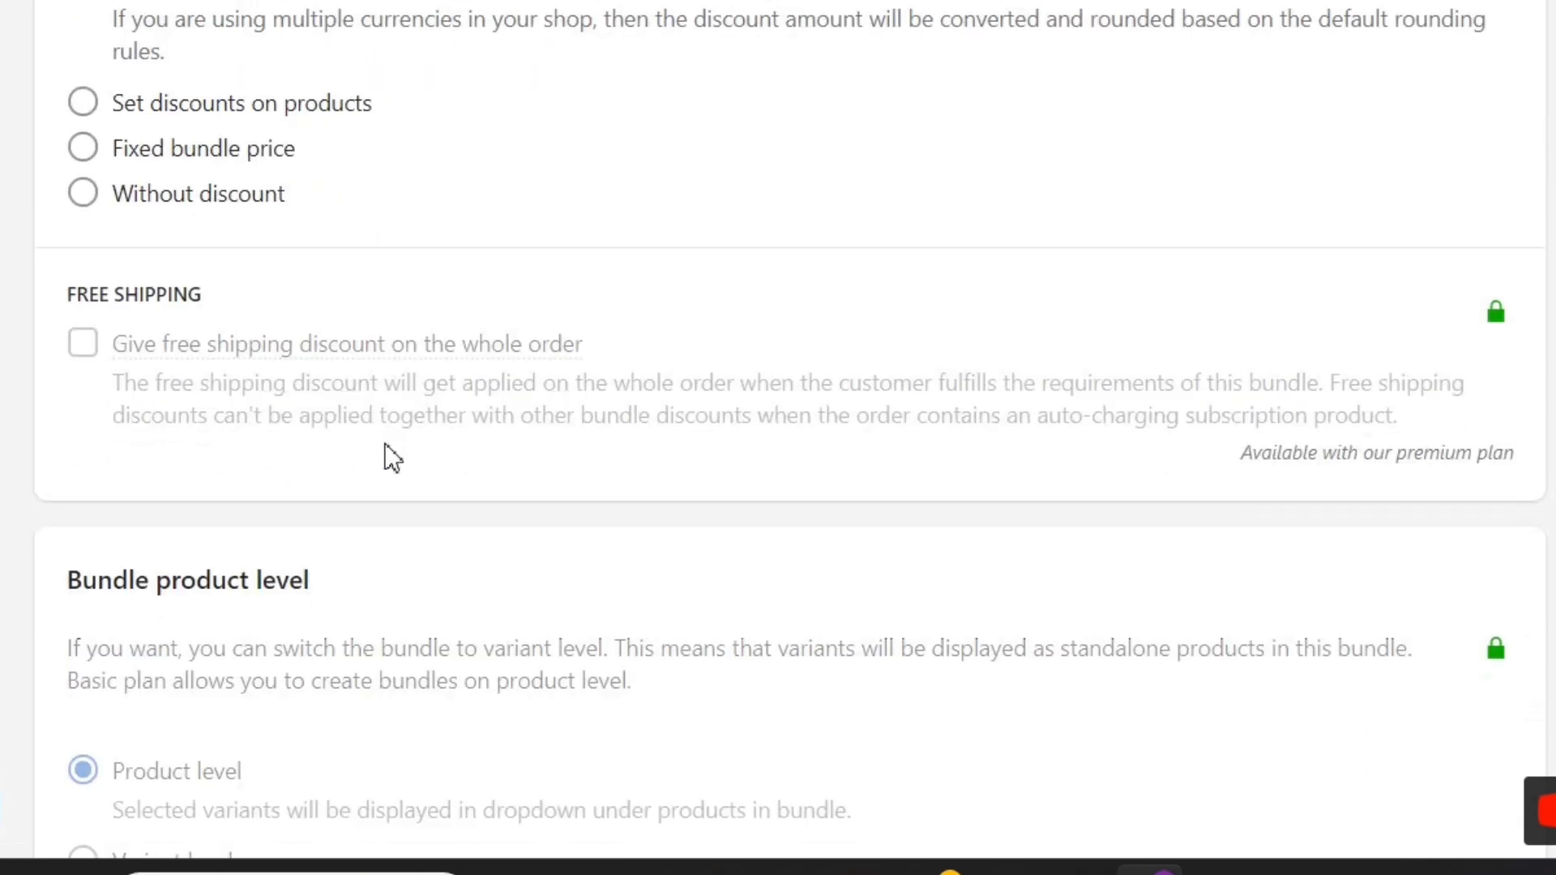
{"action": "scroll", "coordinate": [392, 458], "scroll_direction": "down", "scroll_amount": 3}
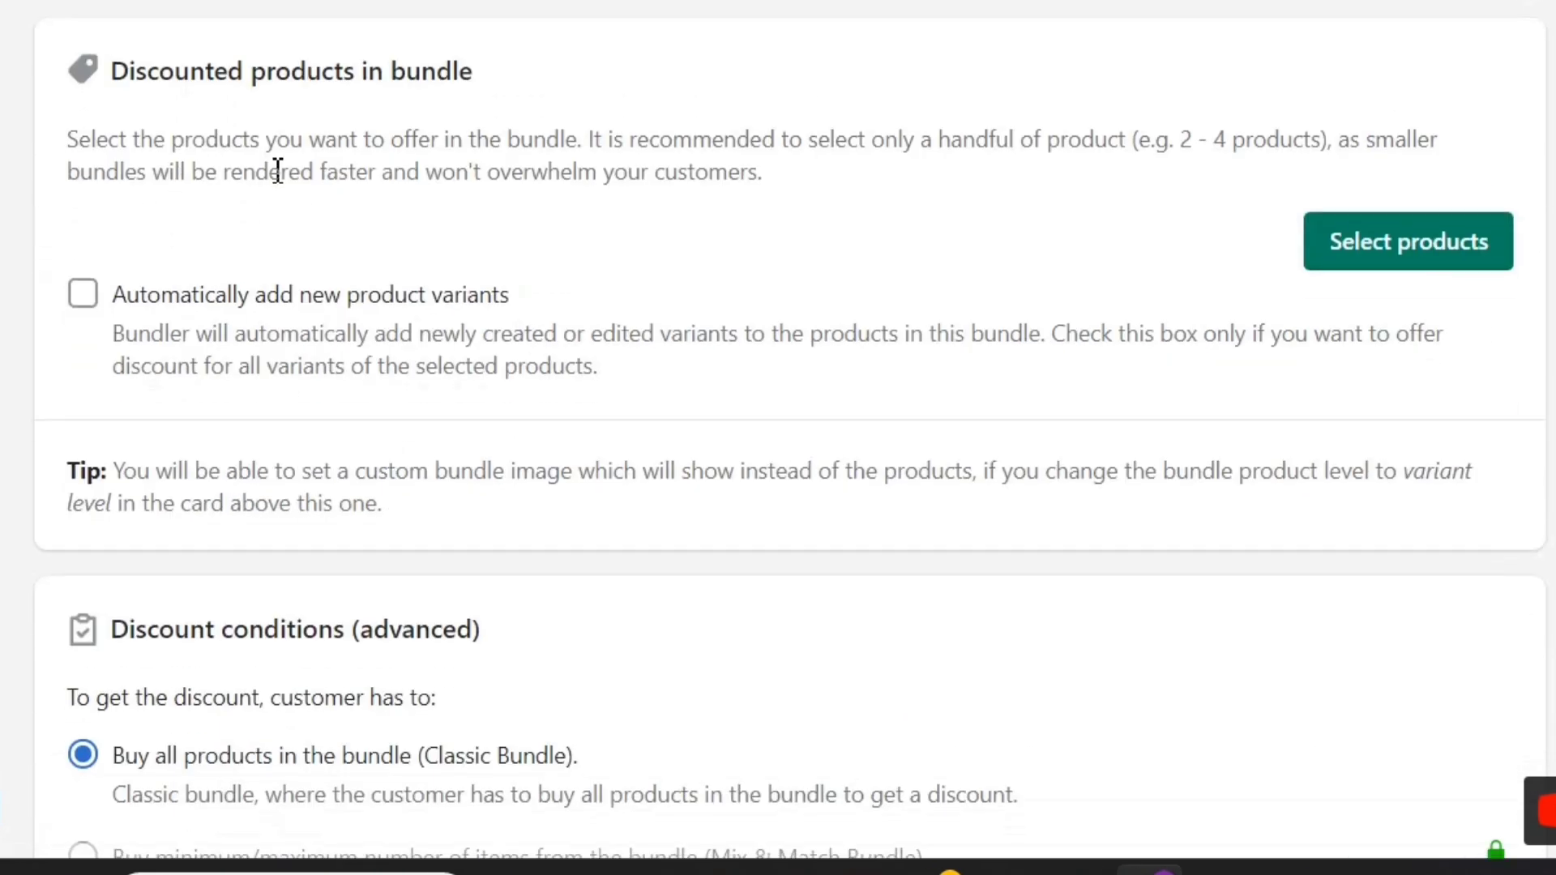
Step: Add the PICCOLI BLUE, RYAN DENIM and BENEDICT BLACK blazers to the bundle
{"action": "left_click", "coordinate": [1380, 268]}
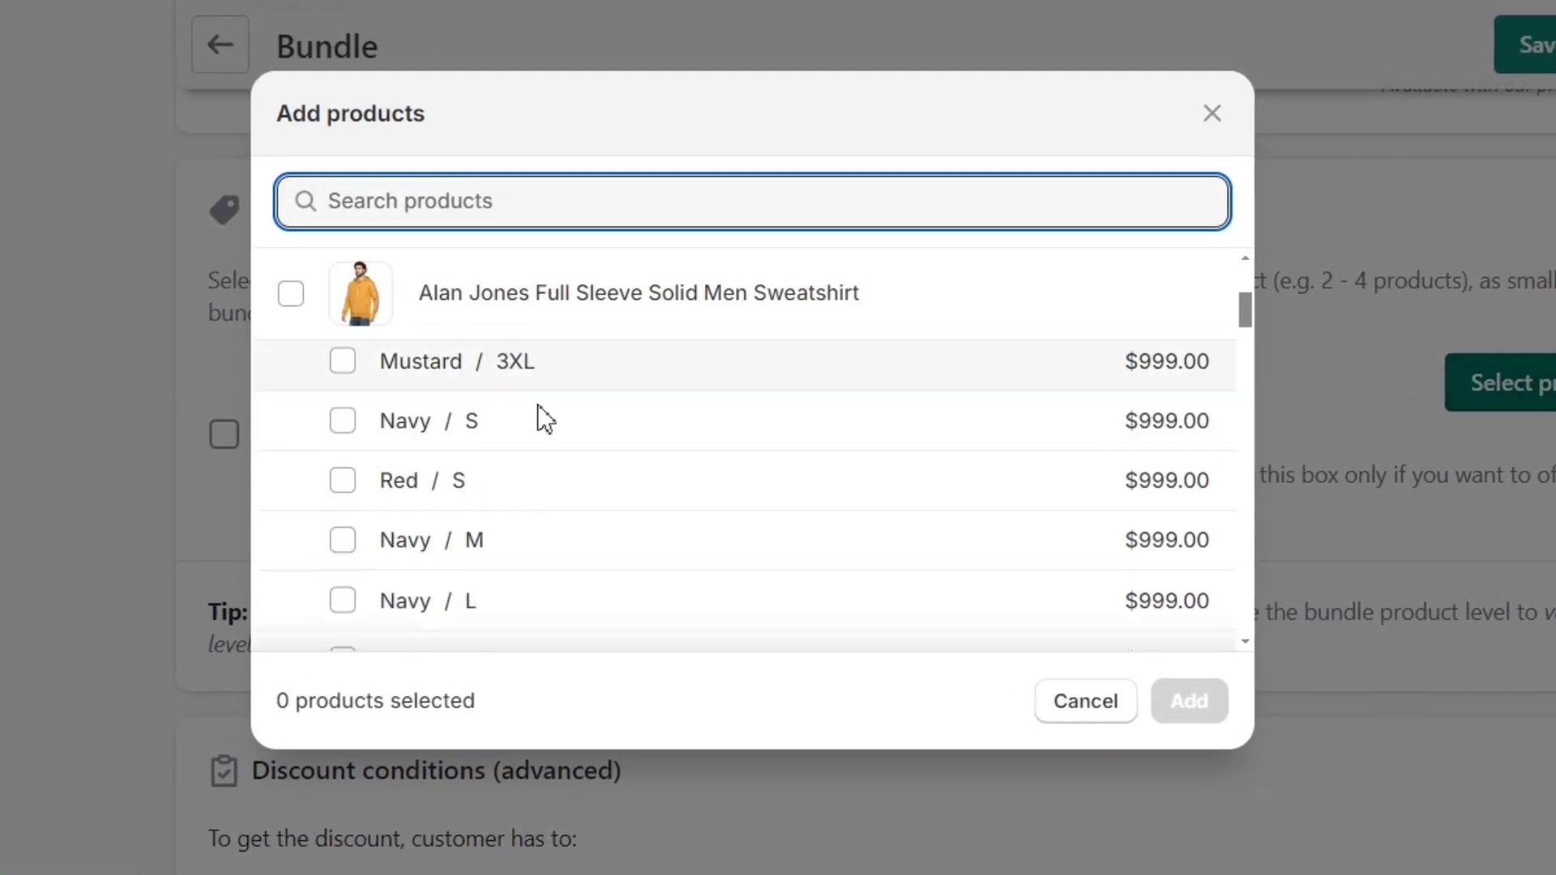
{"action": "scroll", "coordinate": [539, 417], "scroll_direction": "down", "scroll_amount": 5}
{"action": "left_click", "coordinate": [289, 423]}
{"action": "left_click", "coordinate": [290, 514]}
{"action": "left_click", "coordinate": [291, 331]}
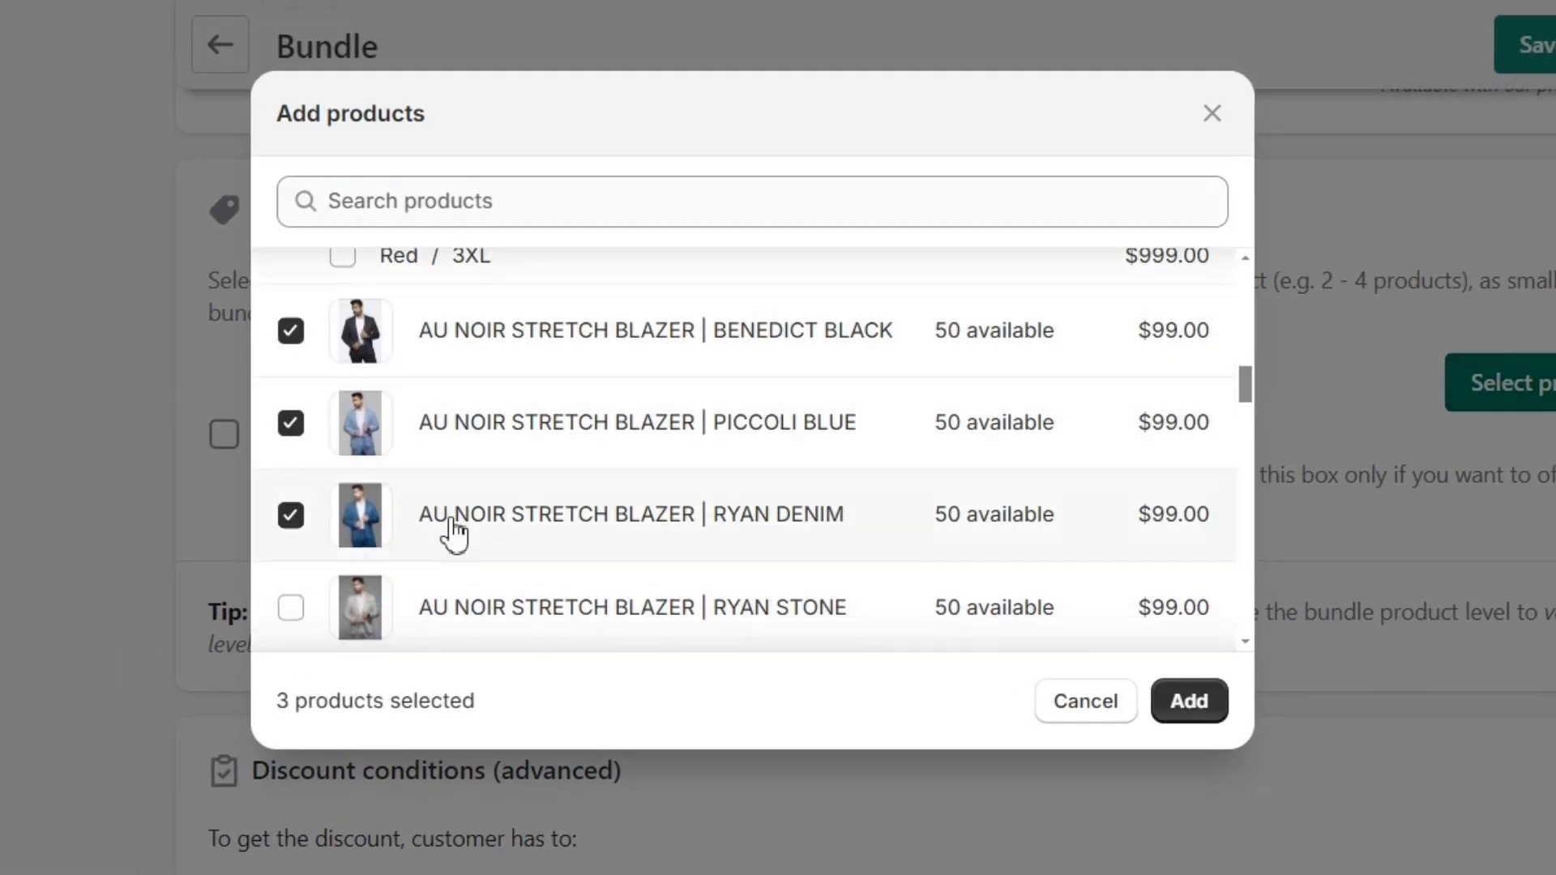
{"action": "left_click", "coordinate": [1189, 704]}
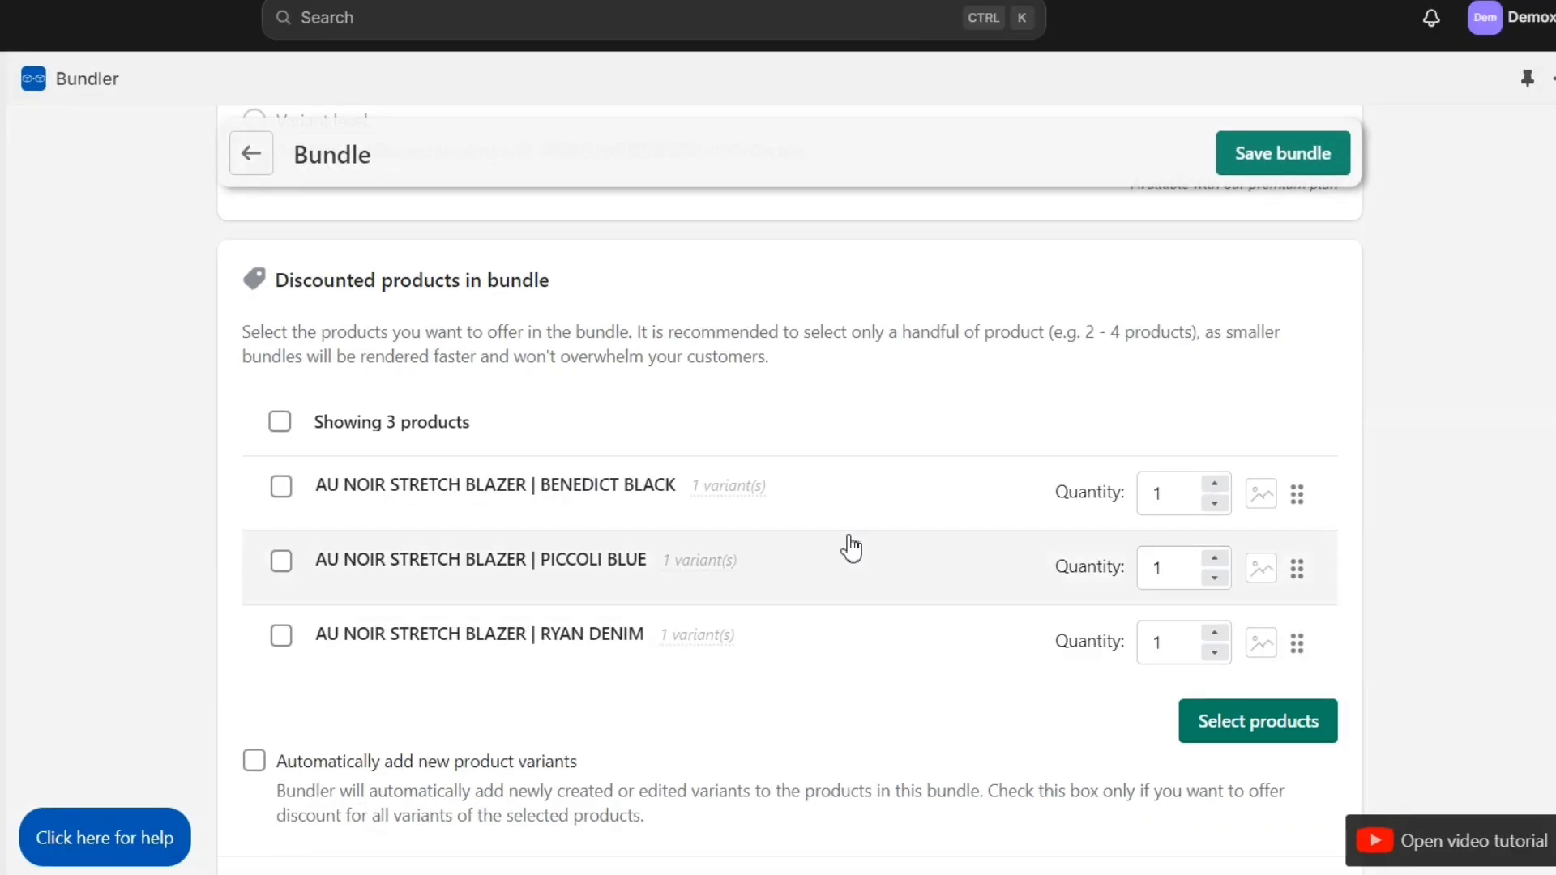
Step: Save the bundle and go to its product page on the storefront
{"action": "scroll", "coordinate": [819, 683], "scroll_direction": "down", "scroll_amount": 2}
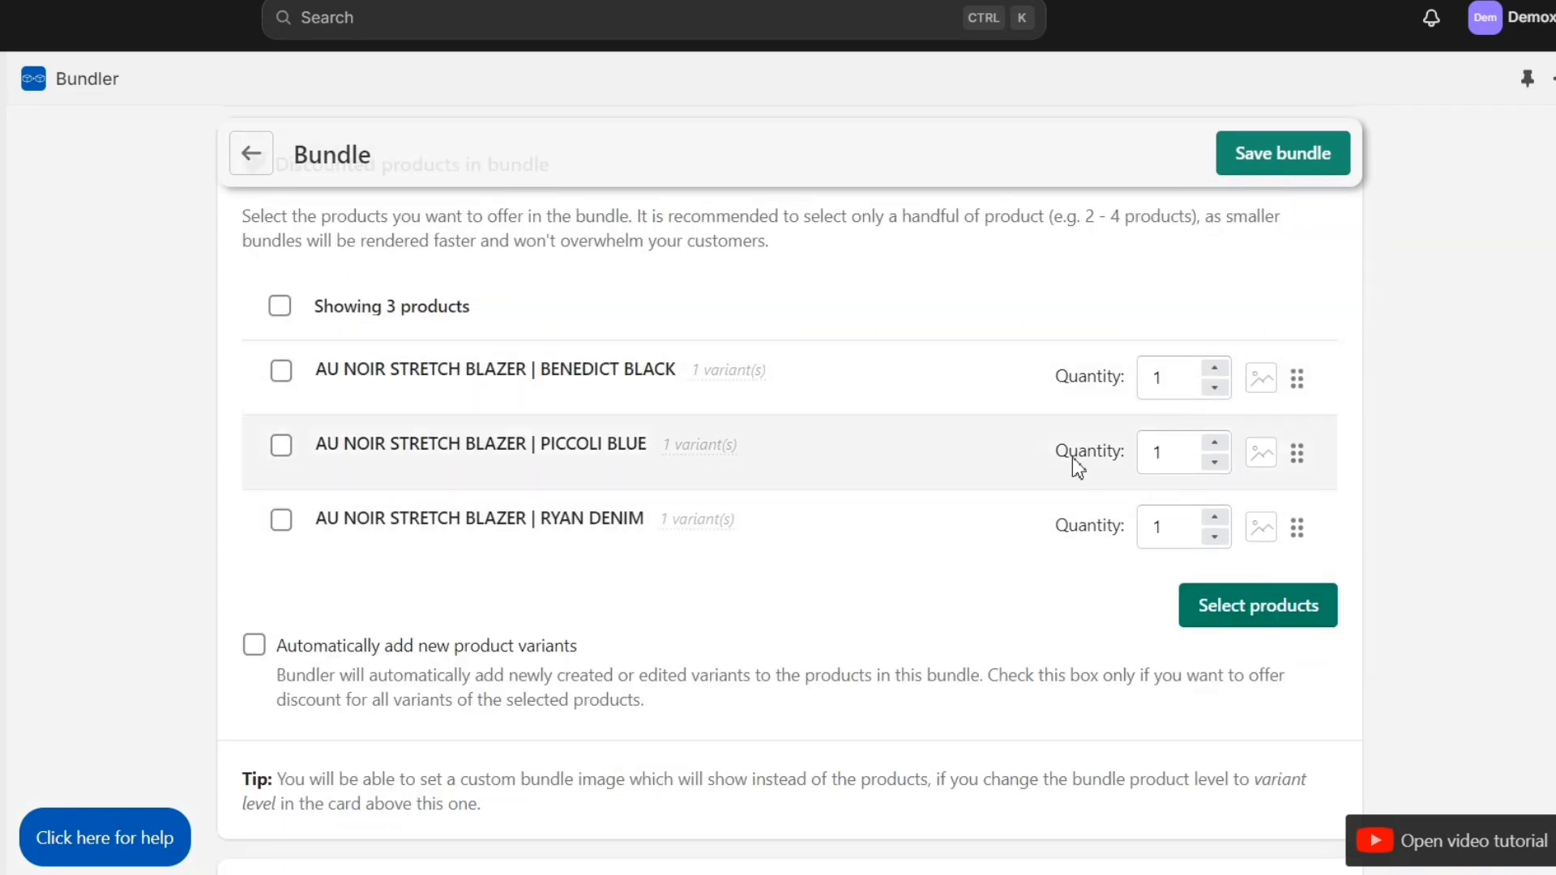
{"action": "scroll", "coordinate": [903, 503], "scroll_direction": "down", "scroll_amount": 8}
{"action": "scroll", "coordinate": [905, 499], "scroll_direction": "down", "scroll_amount": 7}
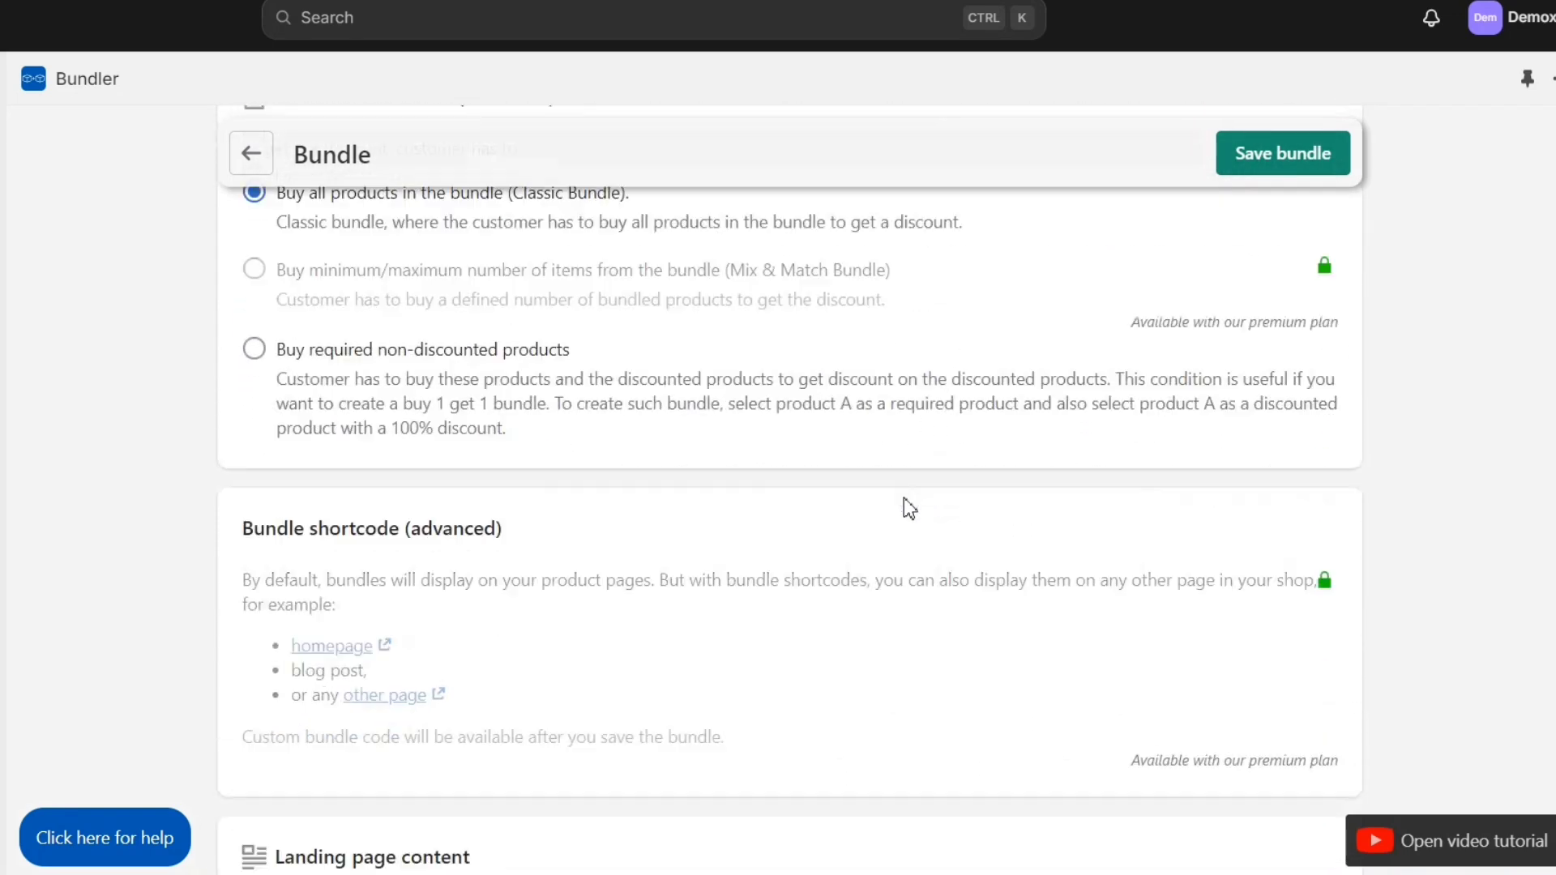
{"action": "scroll", "coordinate": [903, 497], "scroll_direction": "down", "scroll_amount": 12}
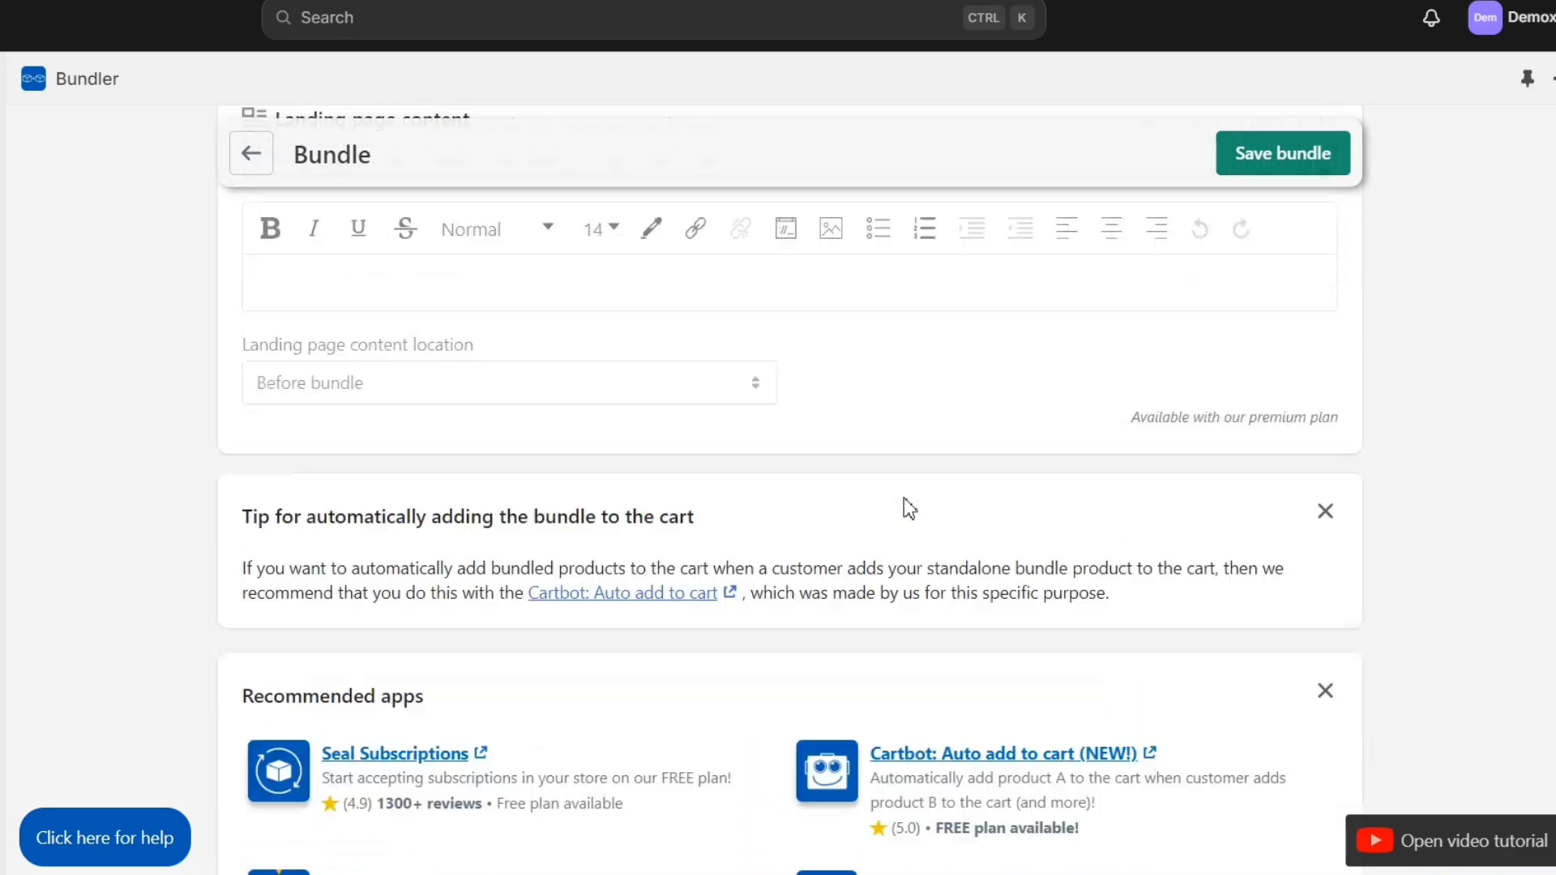
{"action": "scroll", "coordinate": [903, 498], "scroll_direction": "up", "scroll_amount": 20}
{"action": "left_click", "coordinate": [1266, 158]}
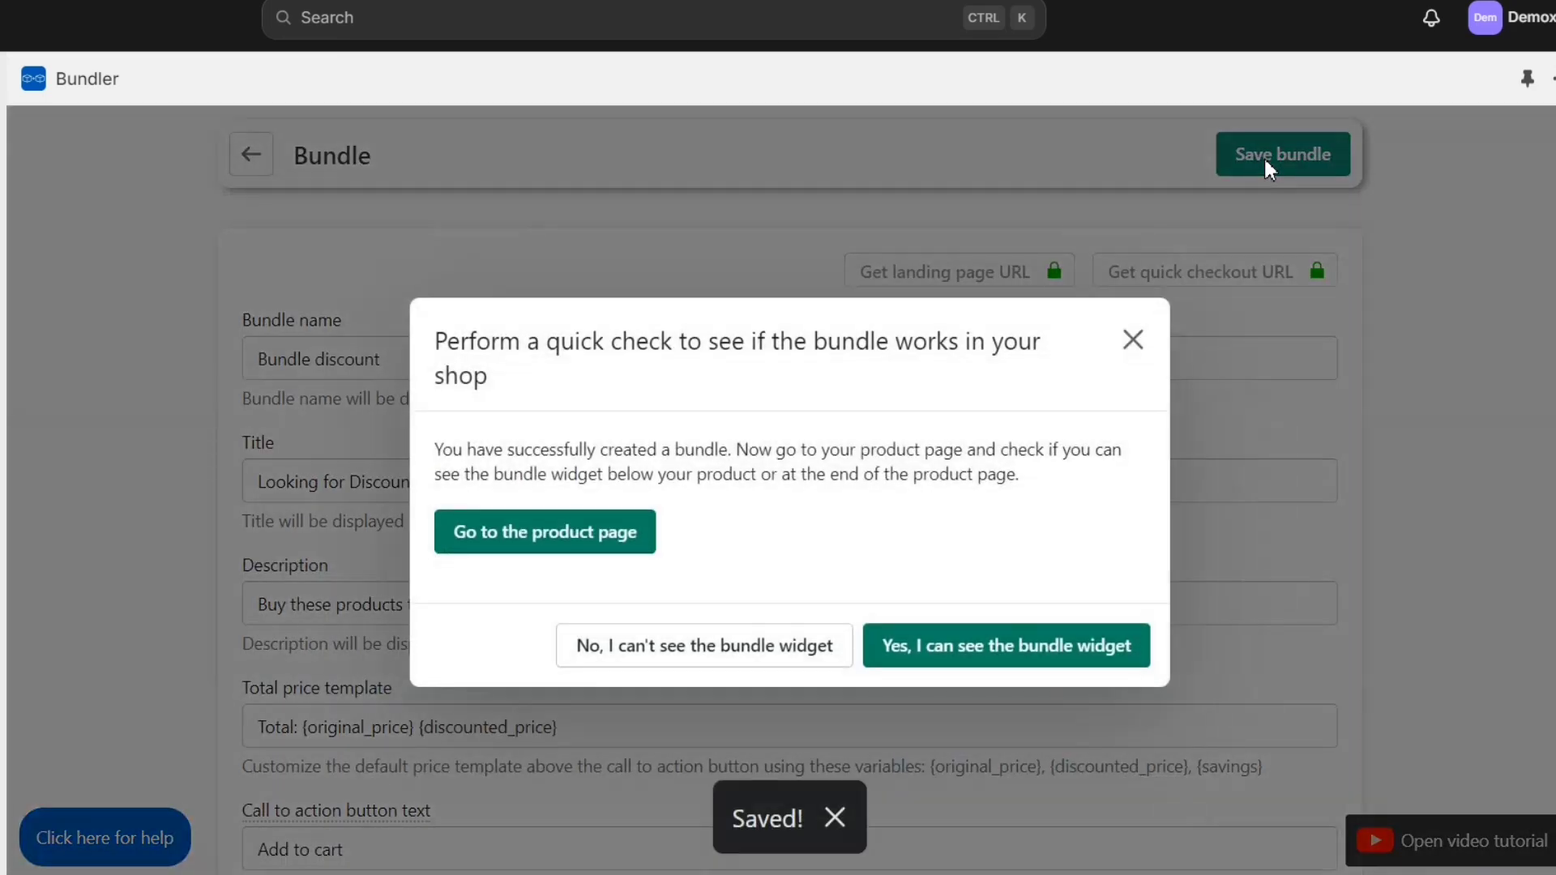
{"action": "left_click", "coordinate": [611, 531]}
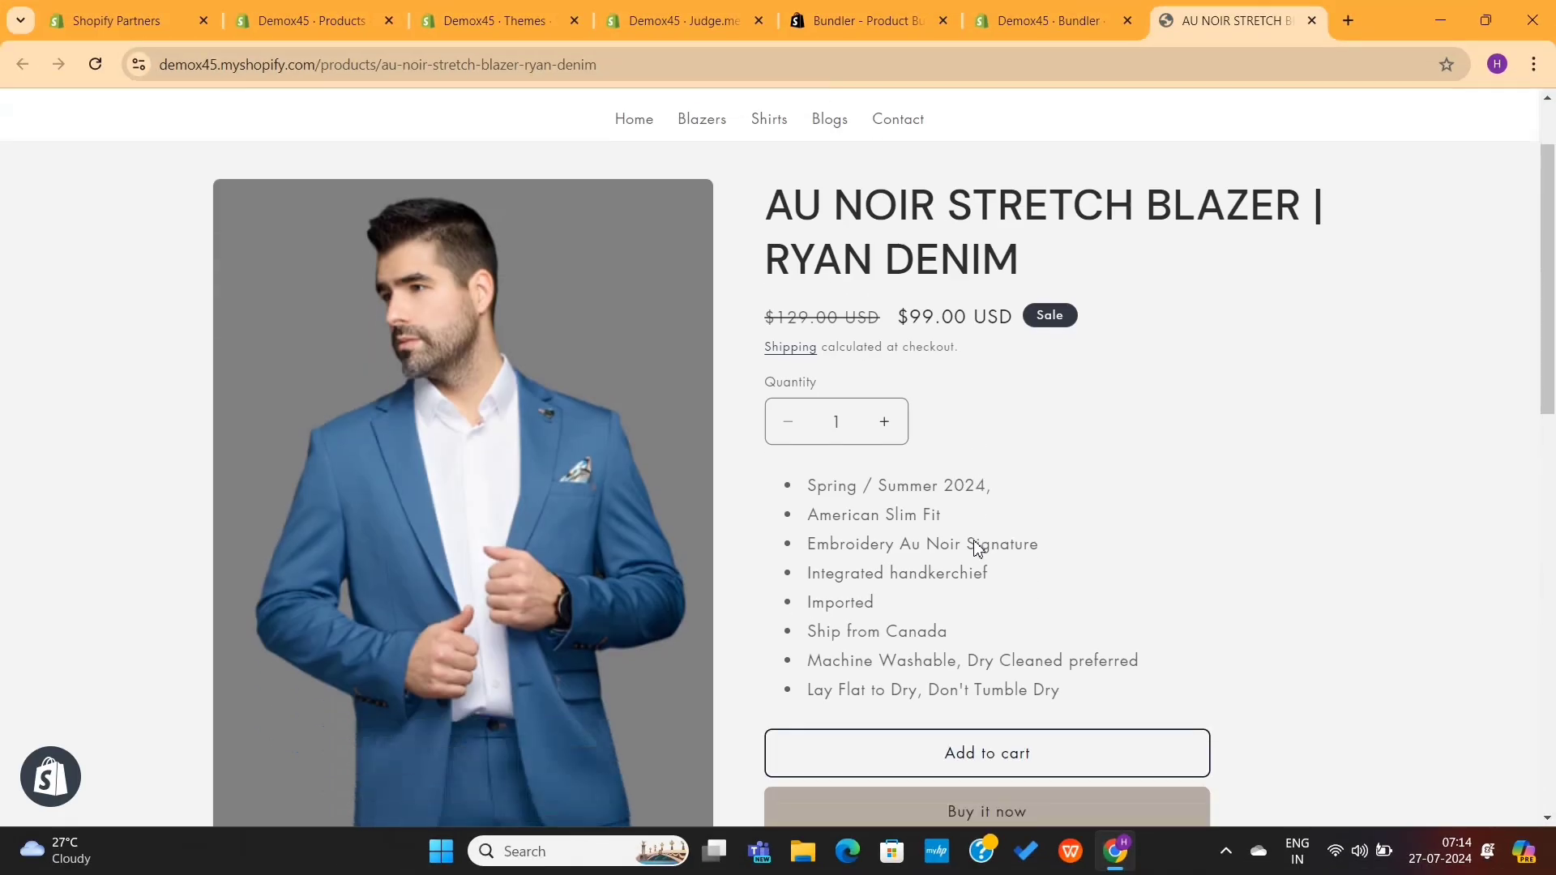
Step: Find the 'Looking for Discount?' bundle on the product page and add all three blazers to the cart
{"action": "scroll", "coordinate": [979, 548], "scroll_direction": "down", "scroll_amount": 10}
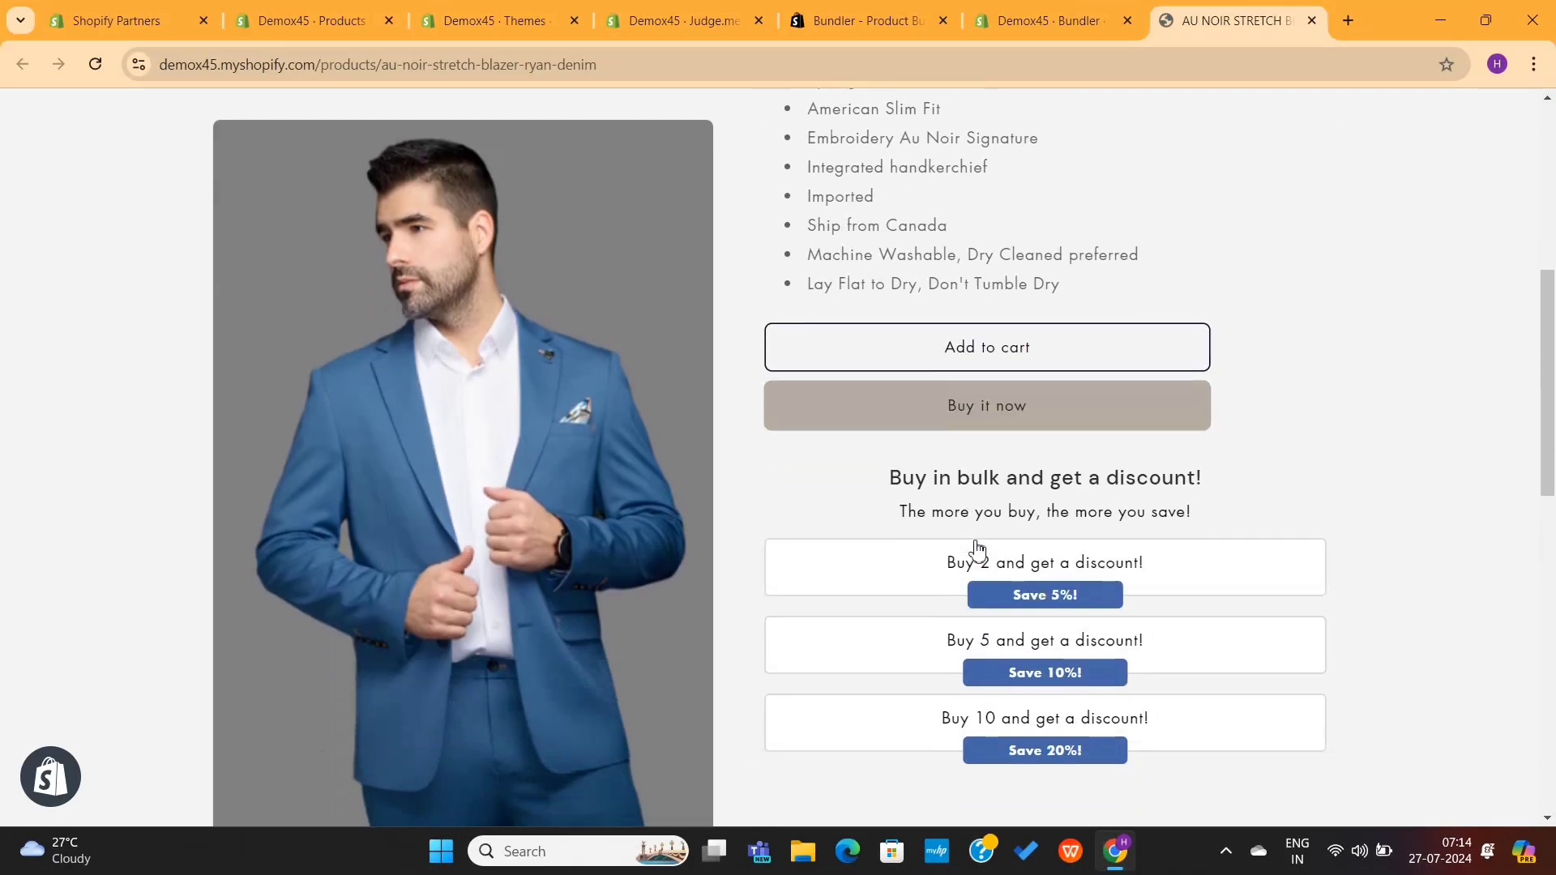
{"action": "scroll", "coordinate": [979, 548], "scroll_direction": "down", "scroll_amount": 5}
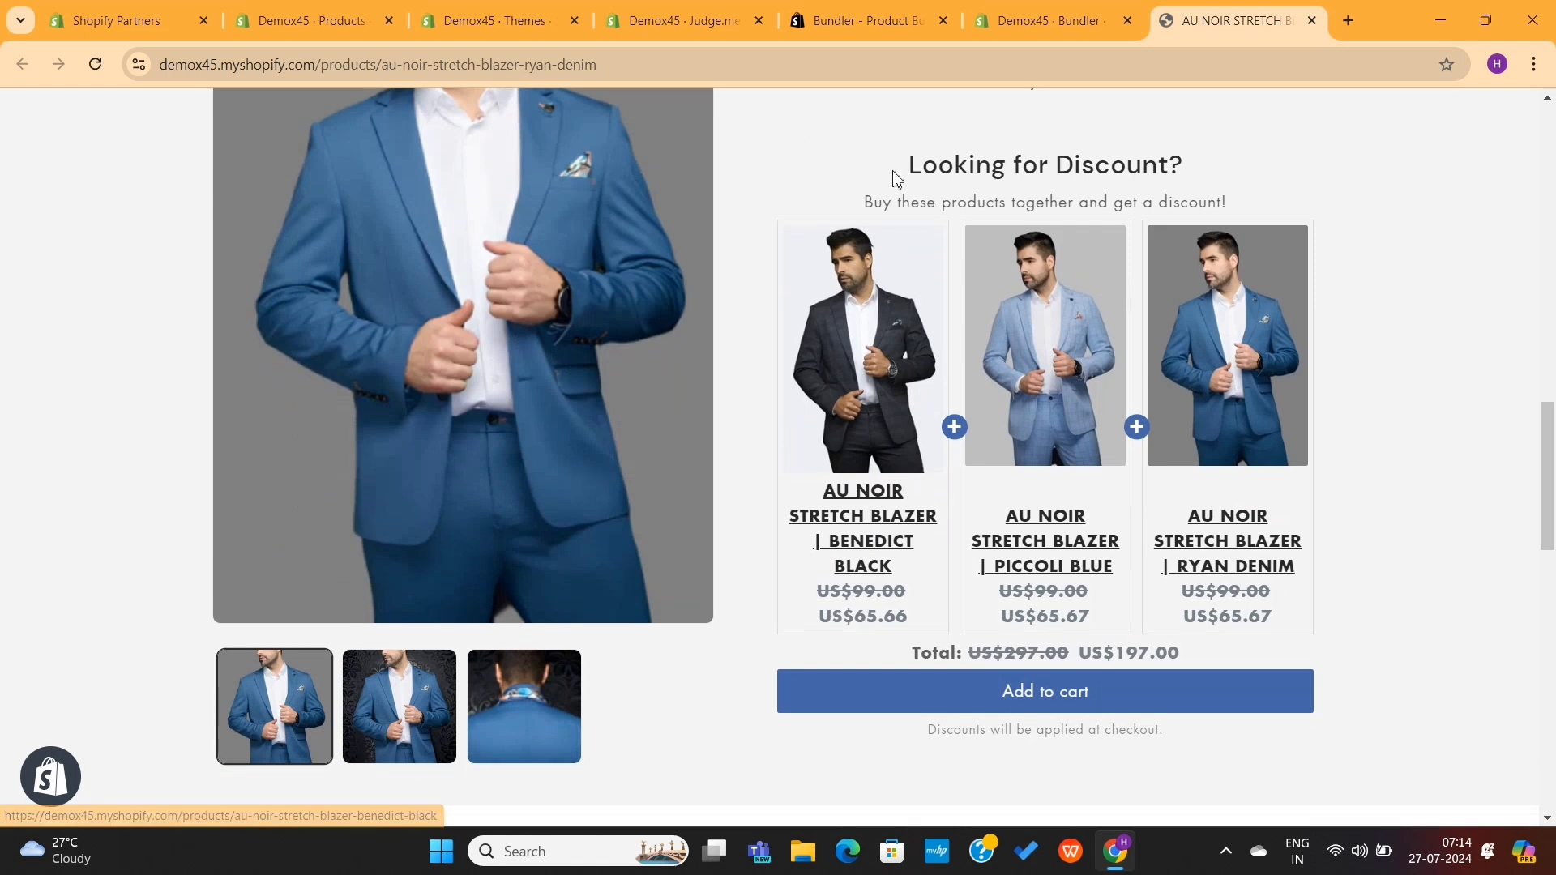
{"action": "left_click_drag", "start_coordinate": [884, 158], "coordinate": [1190, 195]}
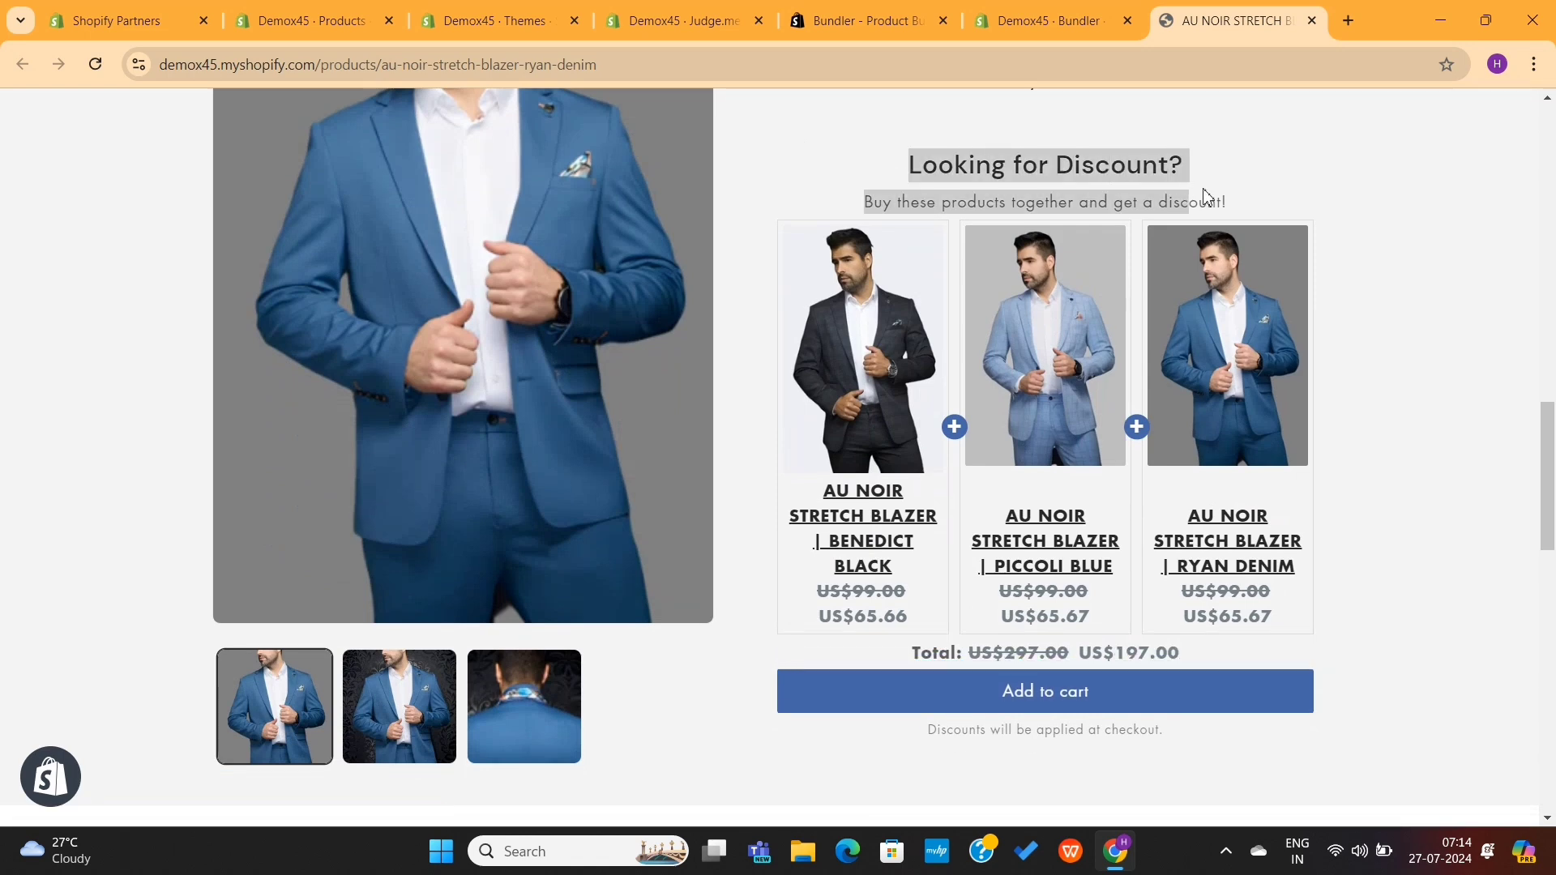
{"action": "left_click", "coordinate": [1273, 205]}
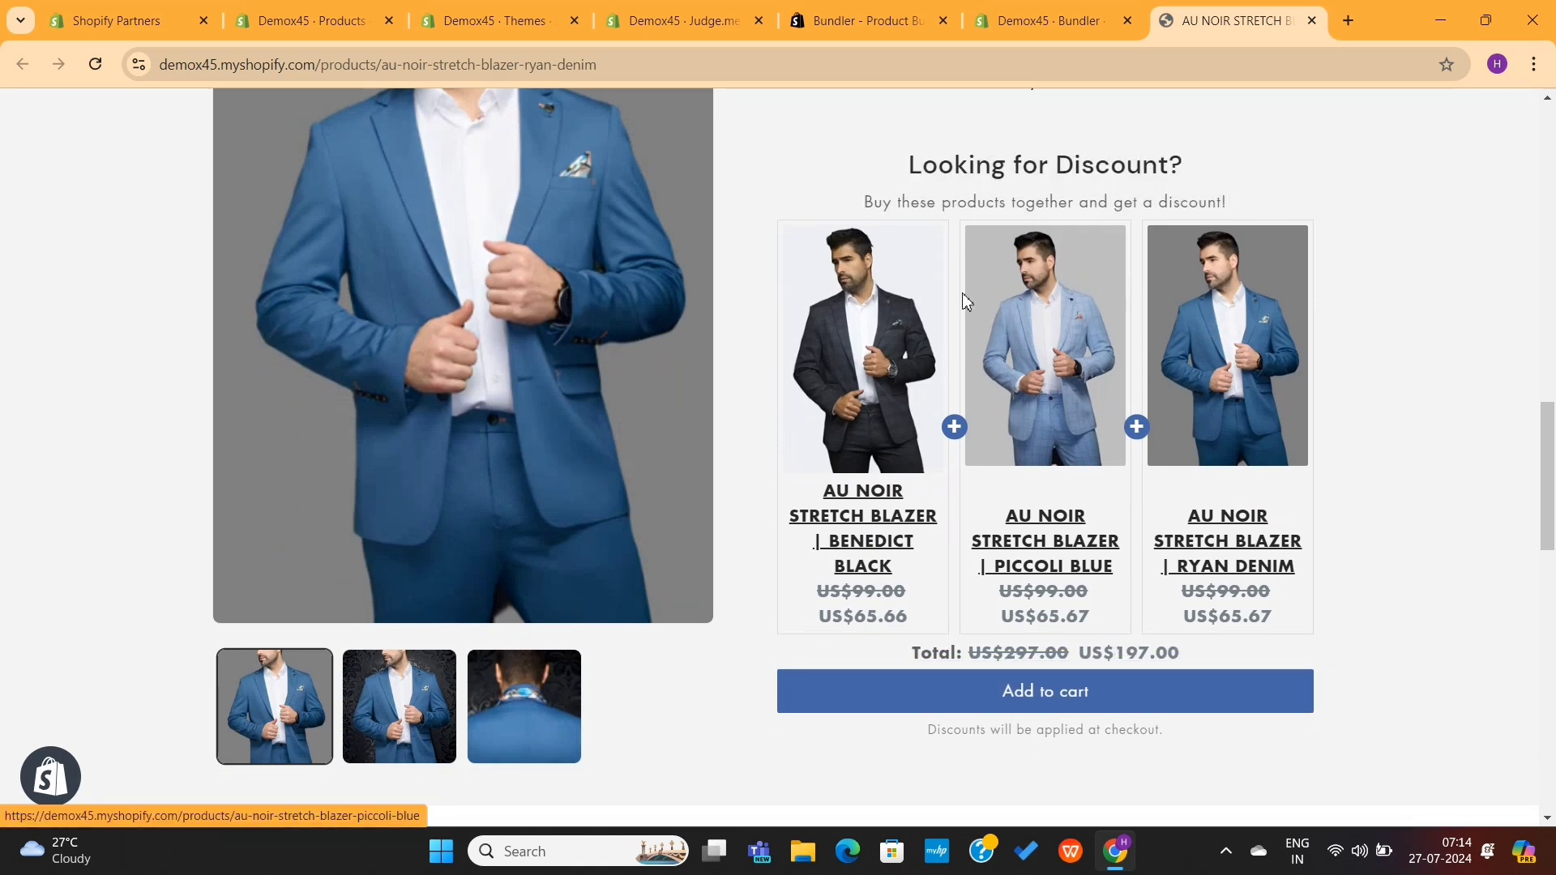
{"action": "left_click_drag", "start_coordinate": [814, 493], "coordinate": [920, 577]}
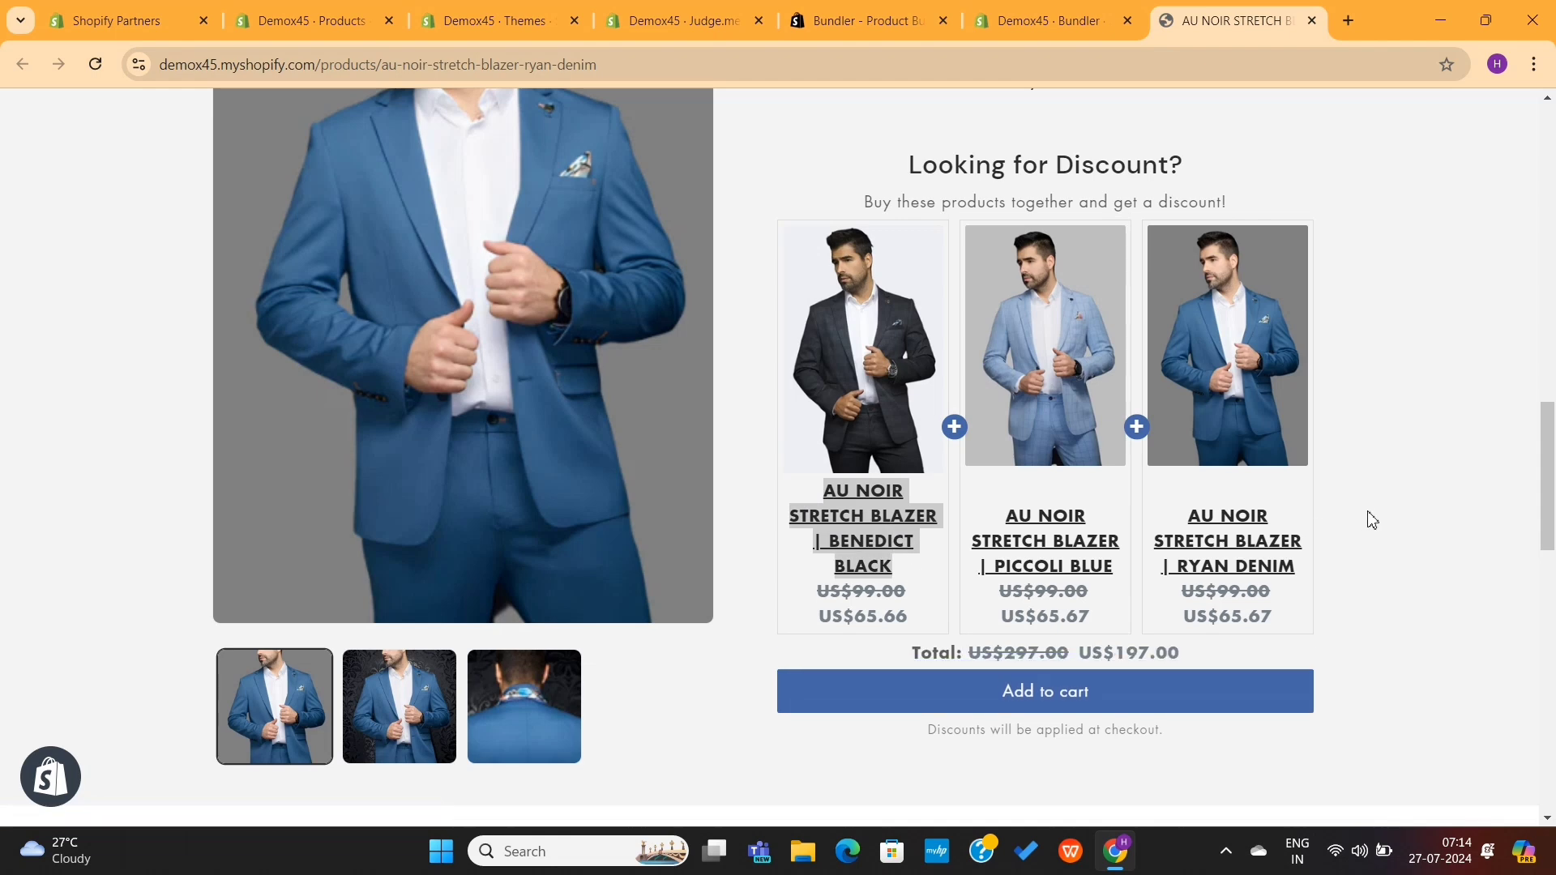
{"action": "left_click", "coordinate": [1365, 521]}
{"action": "scroll", "coordinate": [1067, 504], "scroll_direction": "down", "scroll_amount": 1}
{"action": "left_click", "coordinate": [1057, 575]}
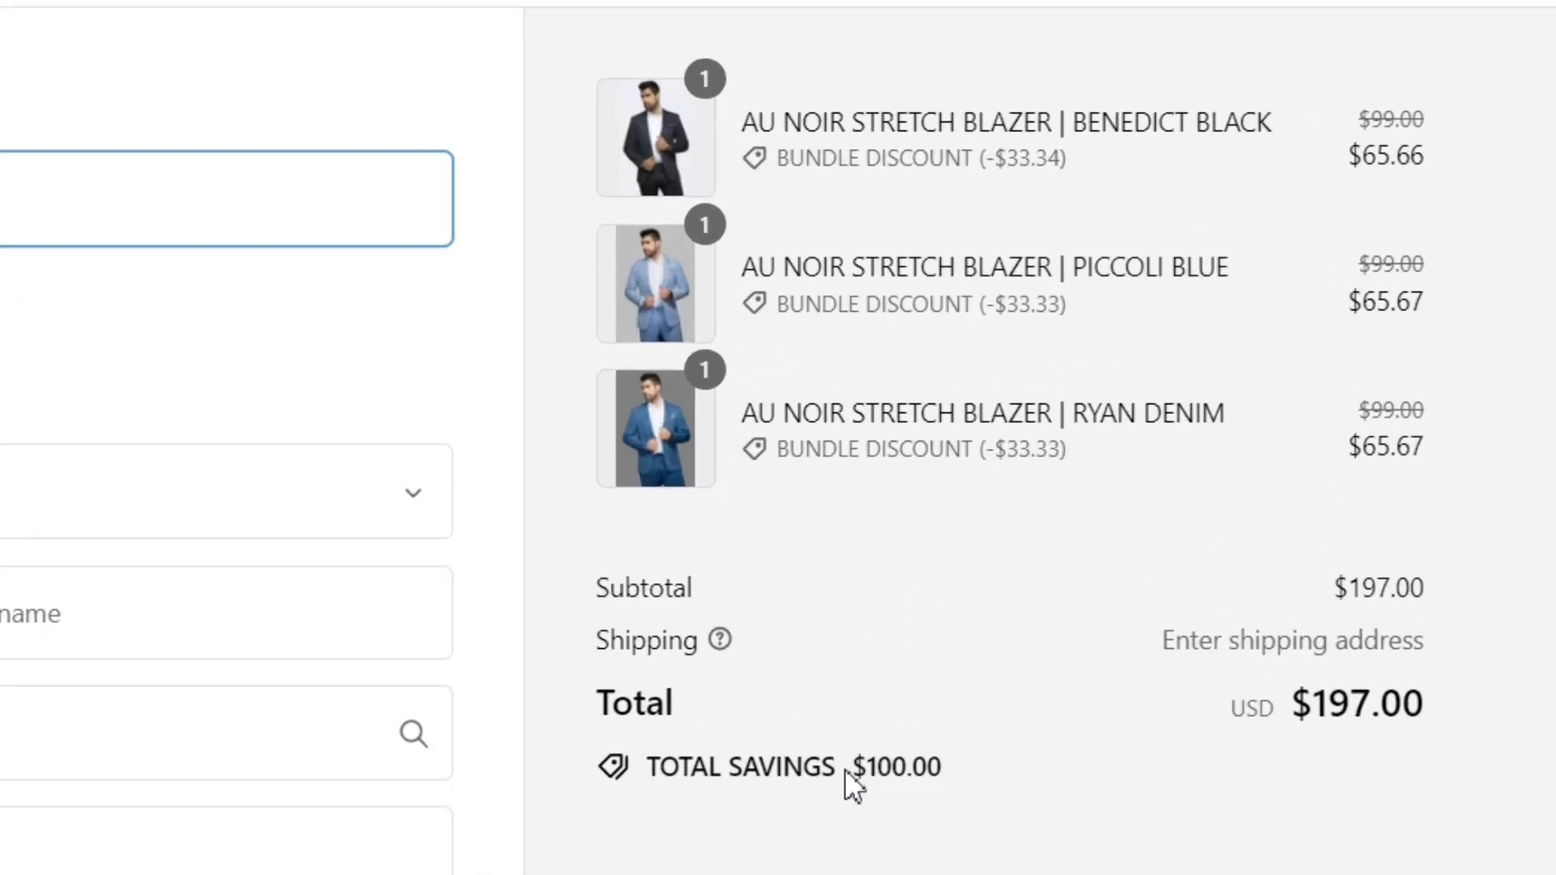
Step: Confirm checkout shows $100.00 total savings, then close checkout
{"action": "left_click_drag", "start_coordinate": [1016, 572], "coordinate": [1094, 584]}
{"action": "left_click", "coordinate": [990, 793]}
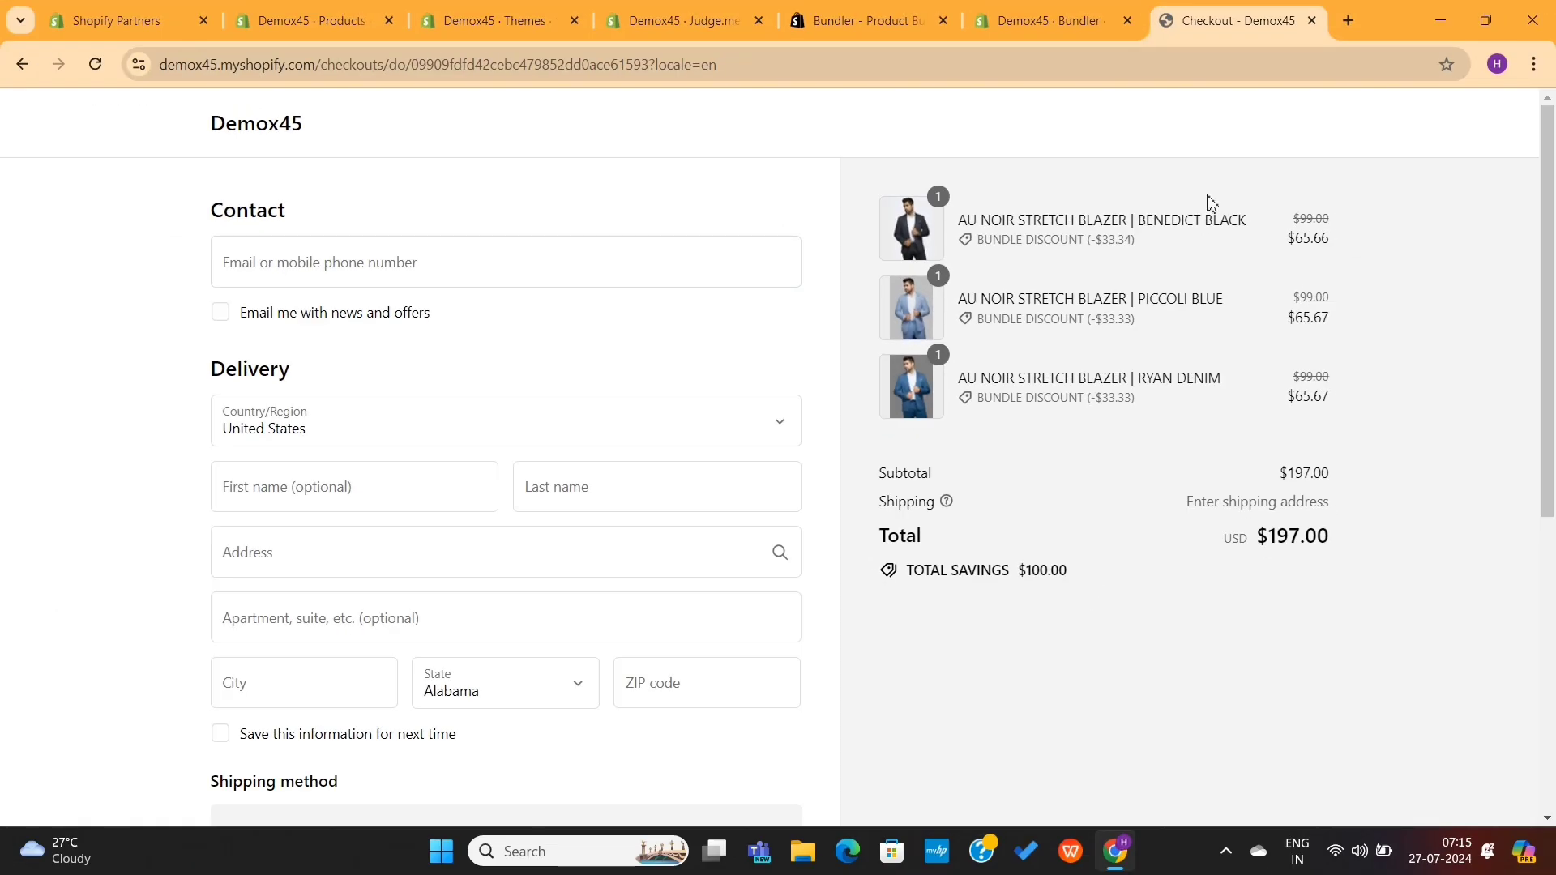
{"action": "key", "text": "ctrl+w"}
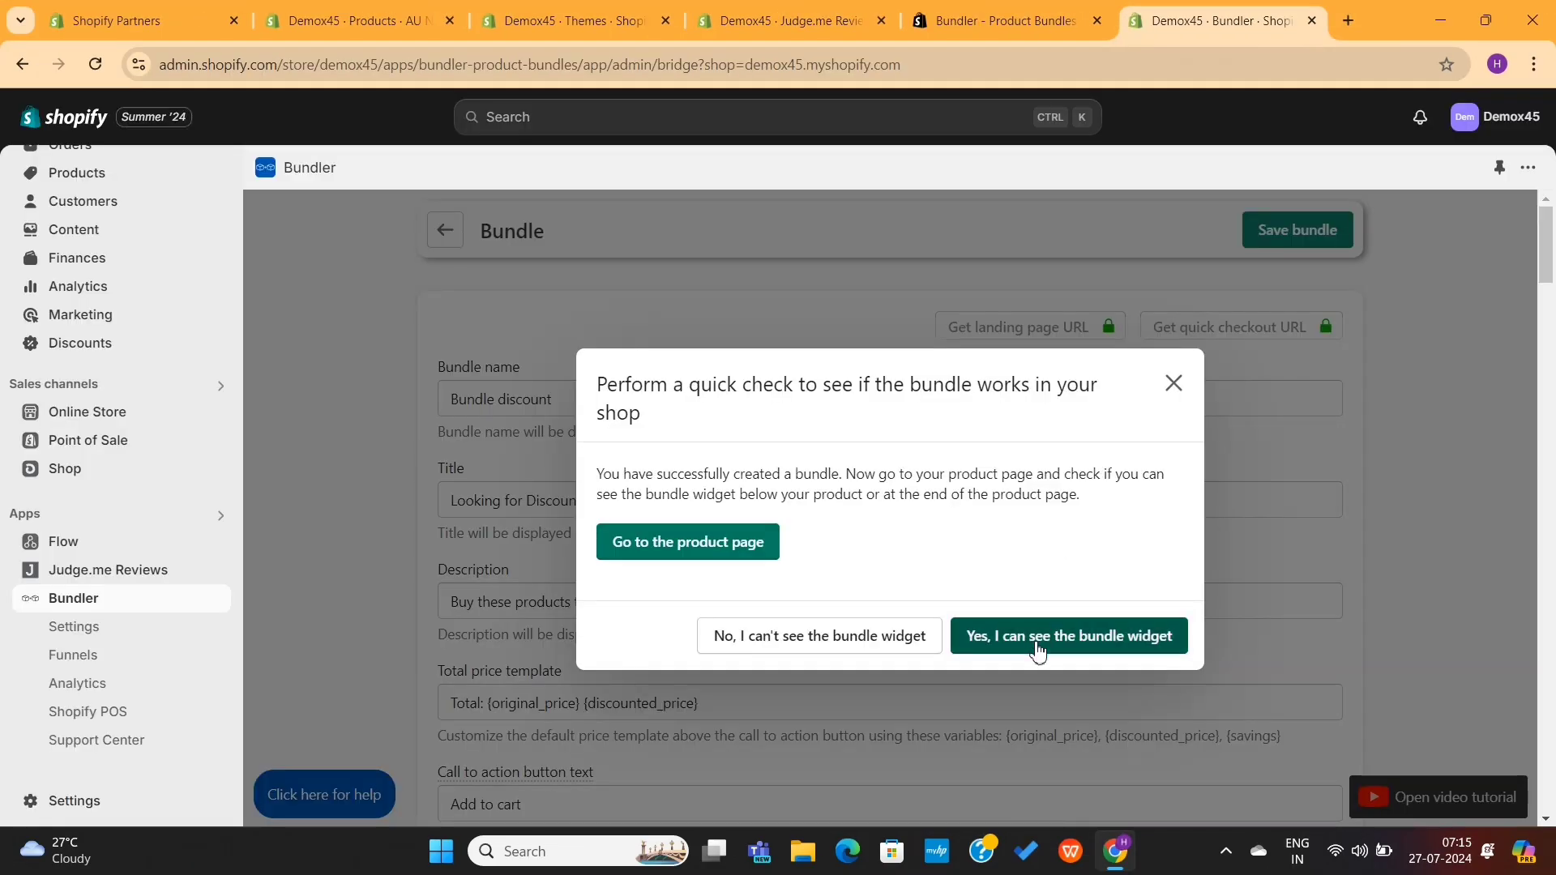
Step: Answer Bundler's check: widget visible, everything fine, and 'No, maybe later' for a review
{"action": "left_click", "coordinate": [1038, 648]}
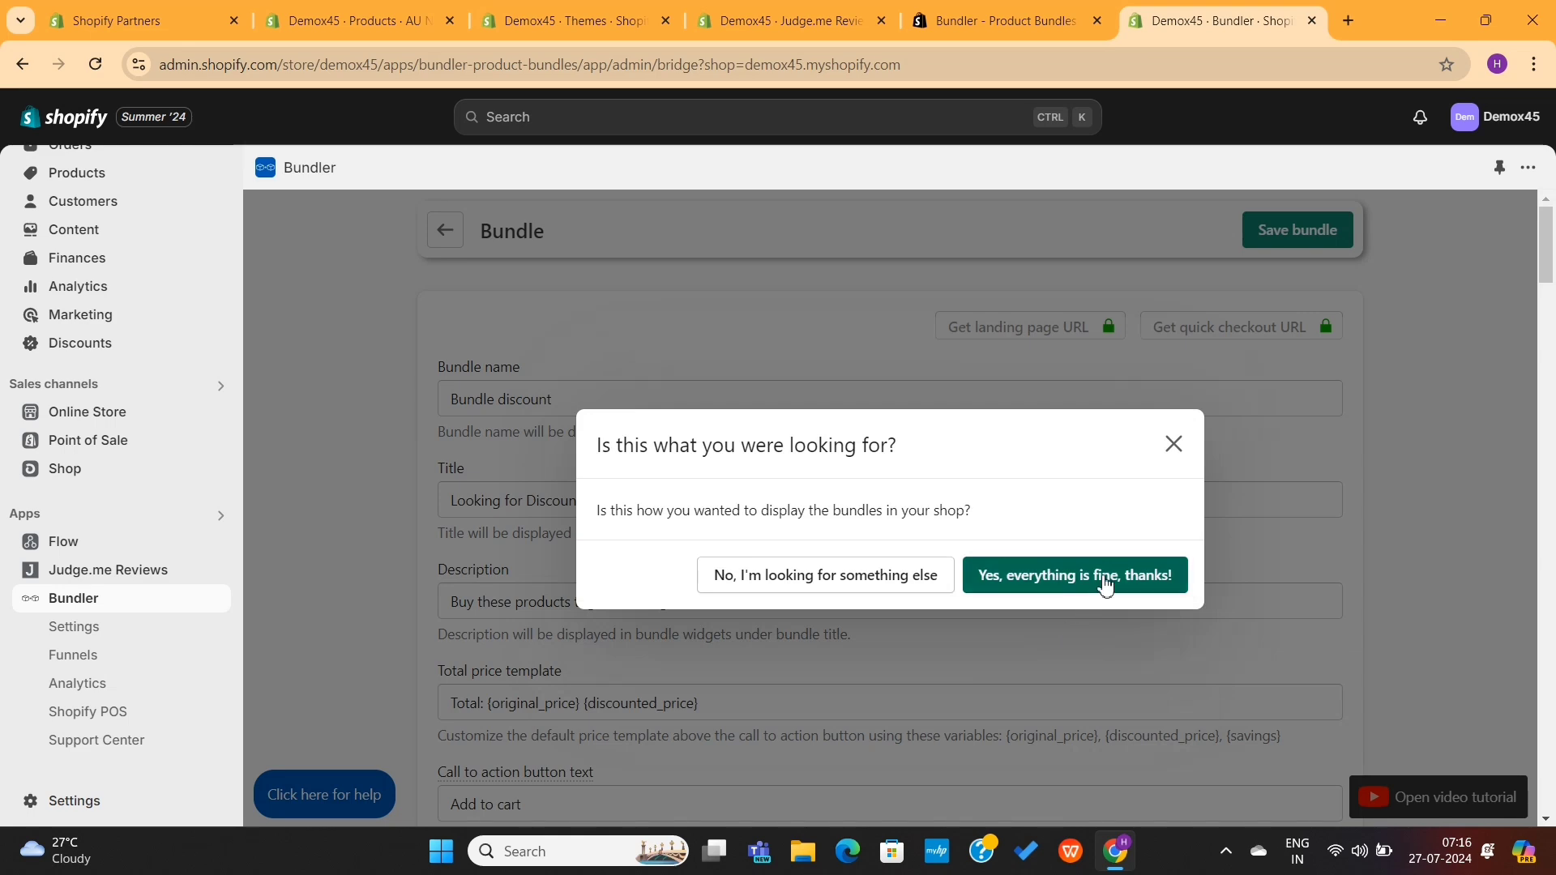
{"action": "left_click", "coordinate": [1106, 583]}
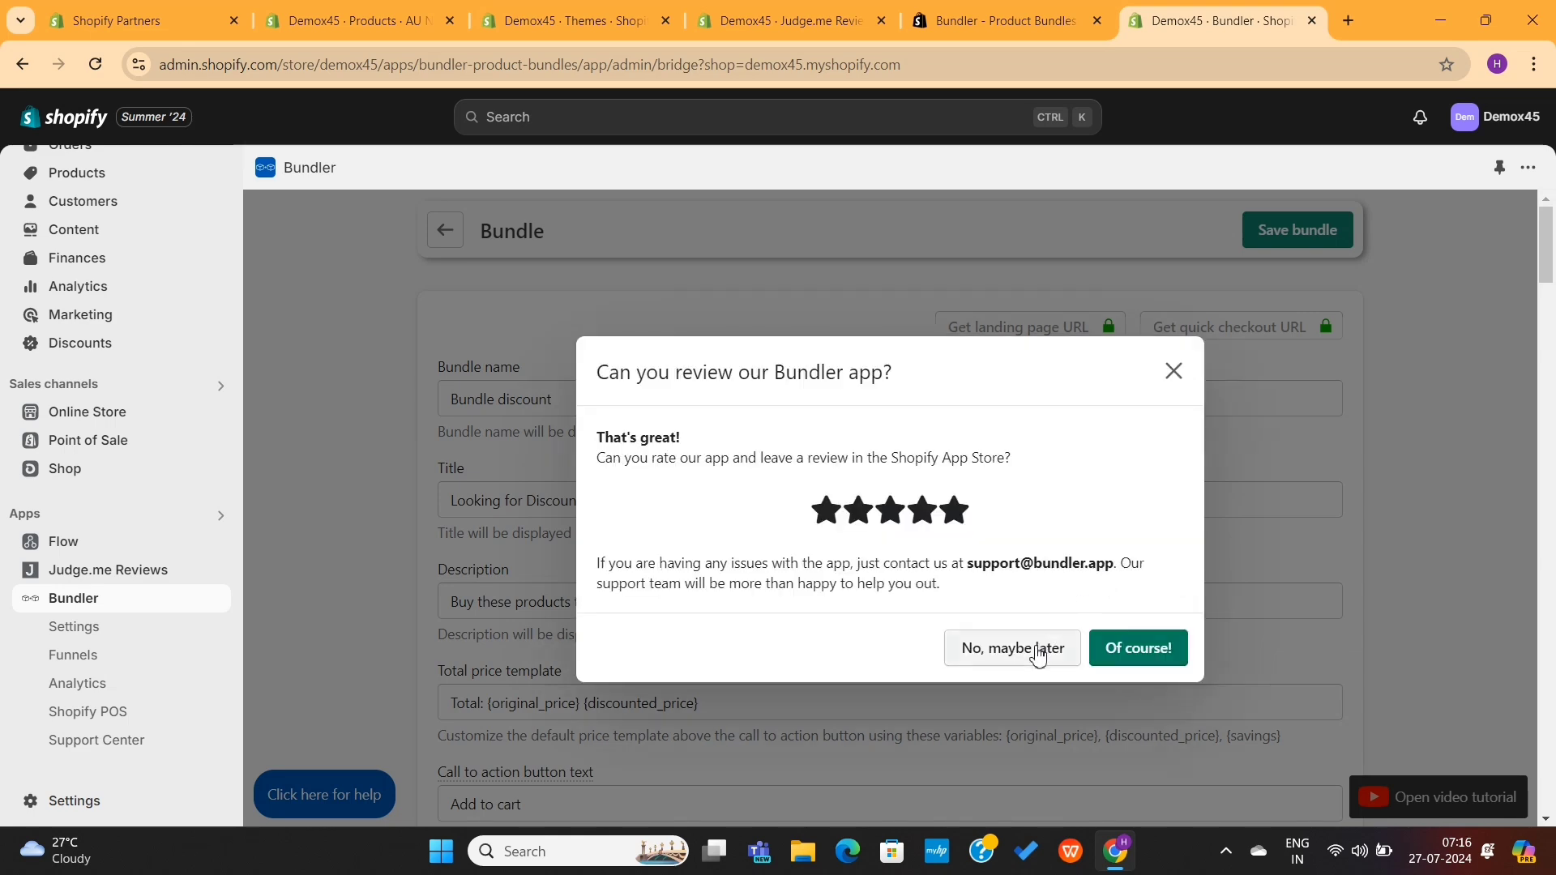
{"action": "left_click", "coordinate": [1039, 653]}
{"action": "scroll", "coordinate": [977, 488], "scroll_direction": "down", "scroll_amount": 7}
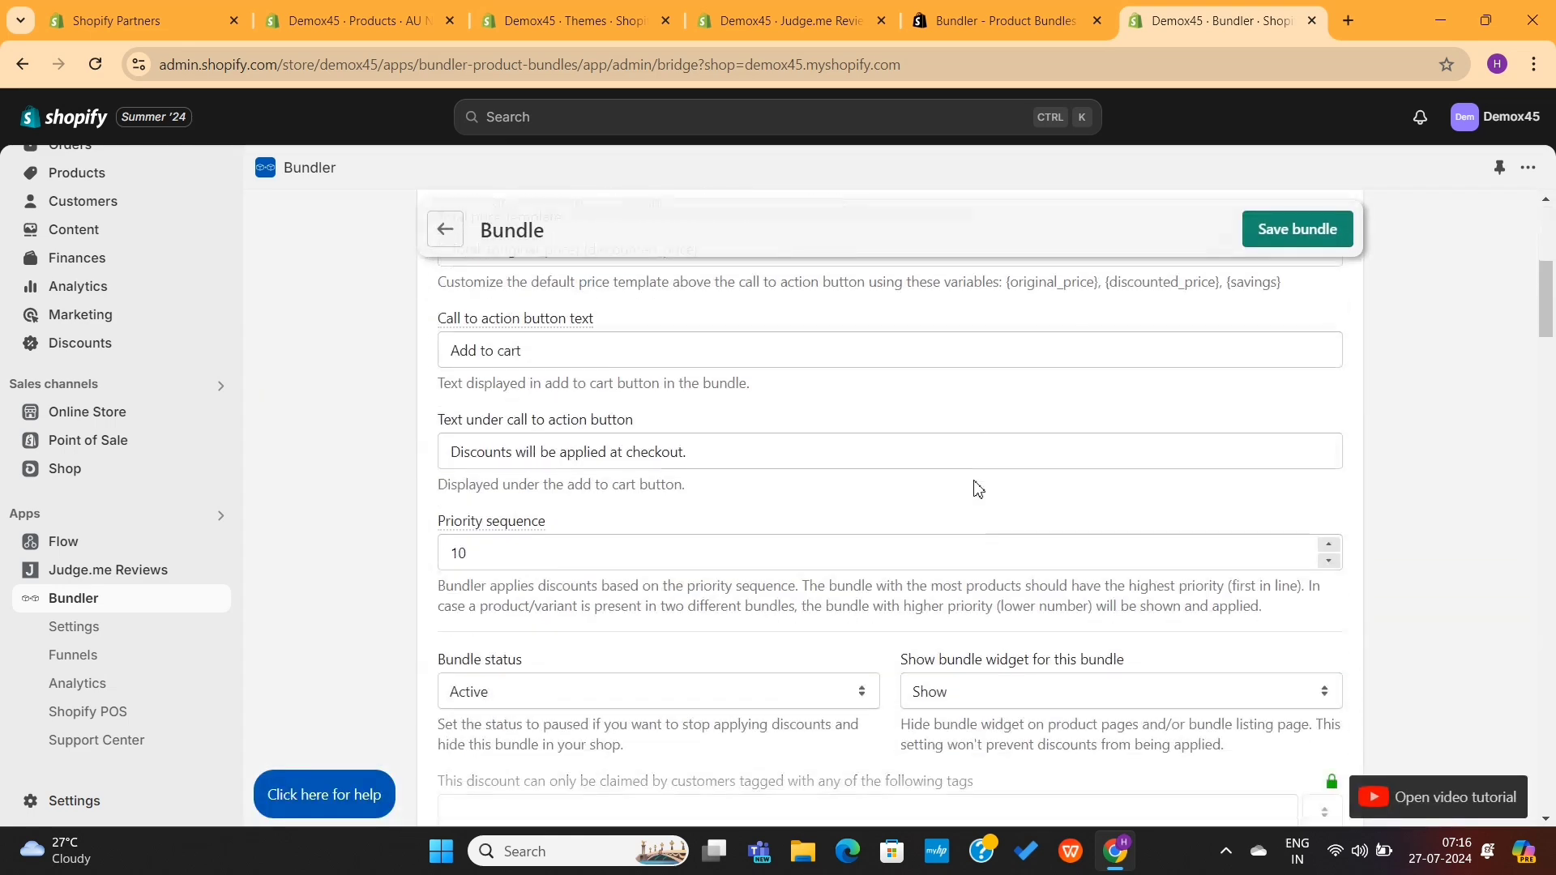
{"action": "scroll", "coordinate": [977, 487], "scroll_direction": "up", "scroll_amount": 7}
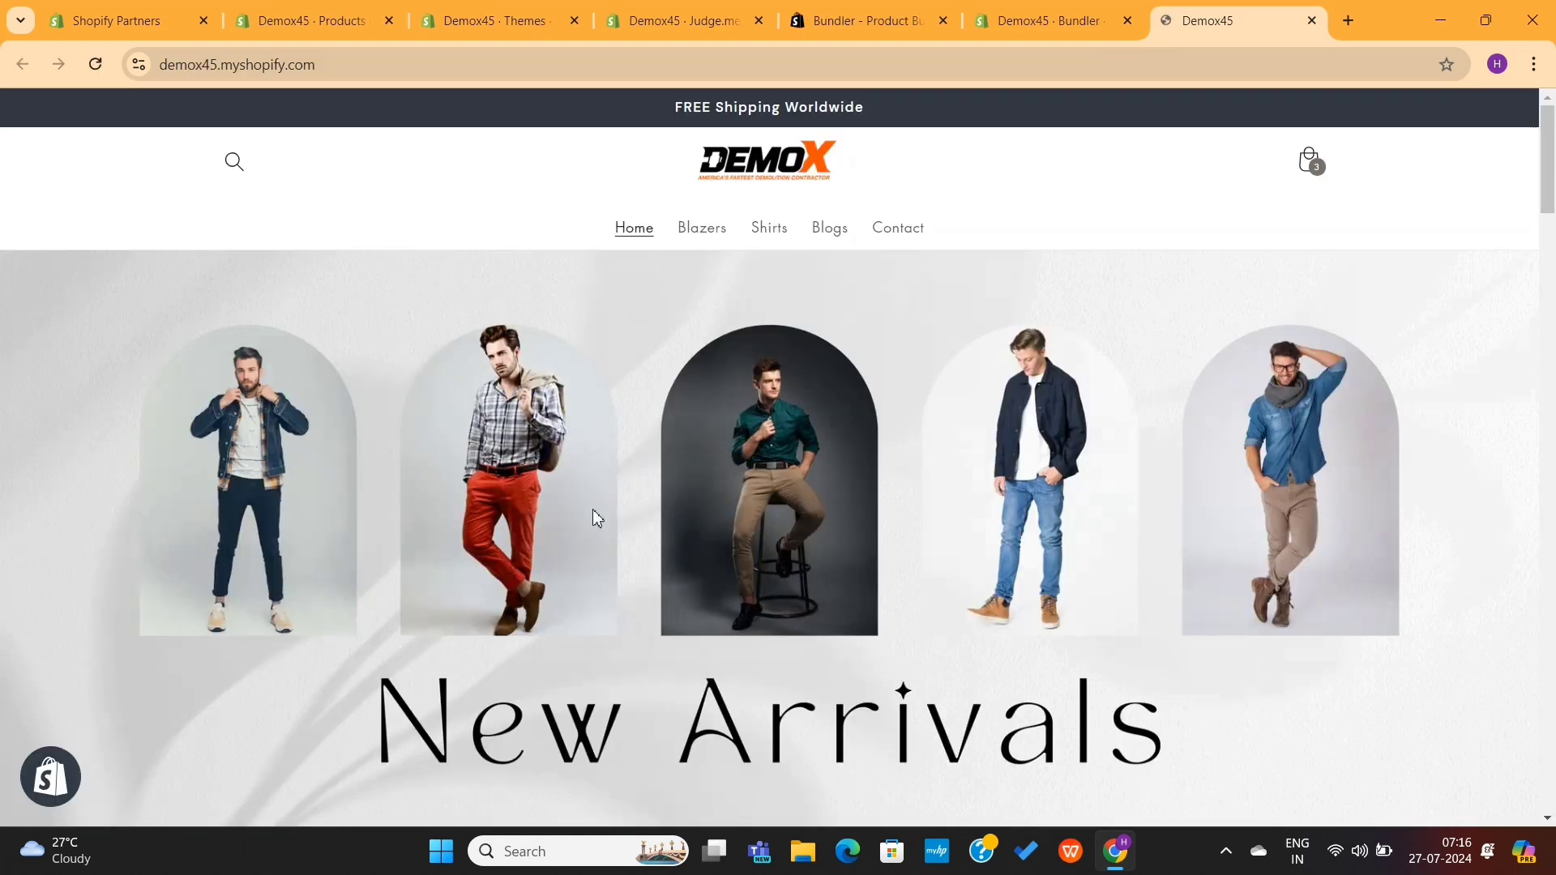
Step: Open the Dark Blue washed shirt page, check the 5%, 10% and 20% bulk discounts, then close it
{"action": "scroll", "coordinate": [598, 518], "scroll_direction": "down", "scroll_amount": 14}
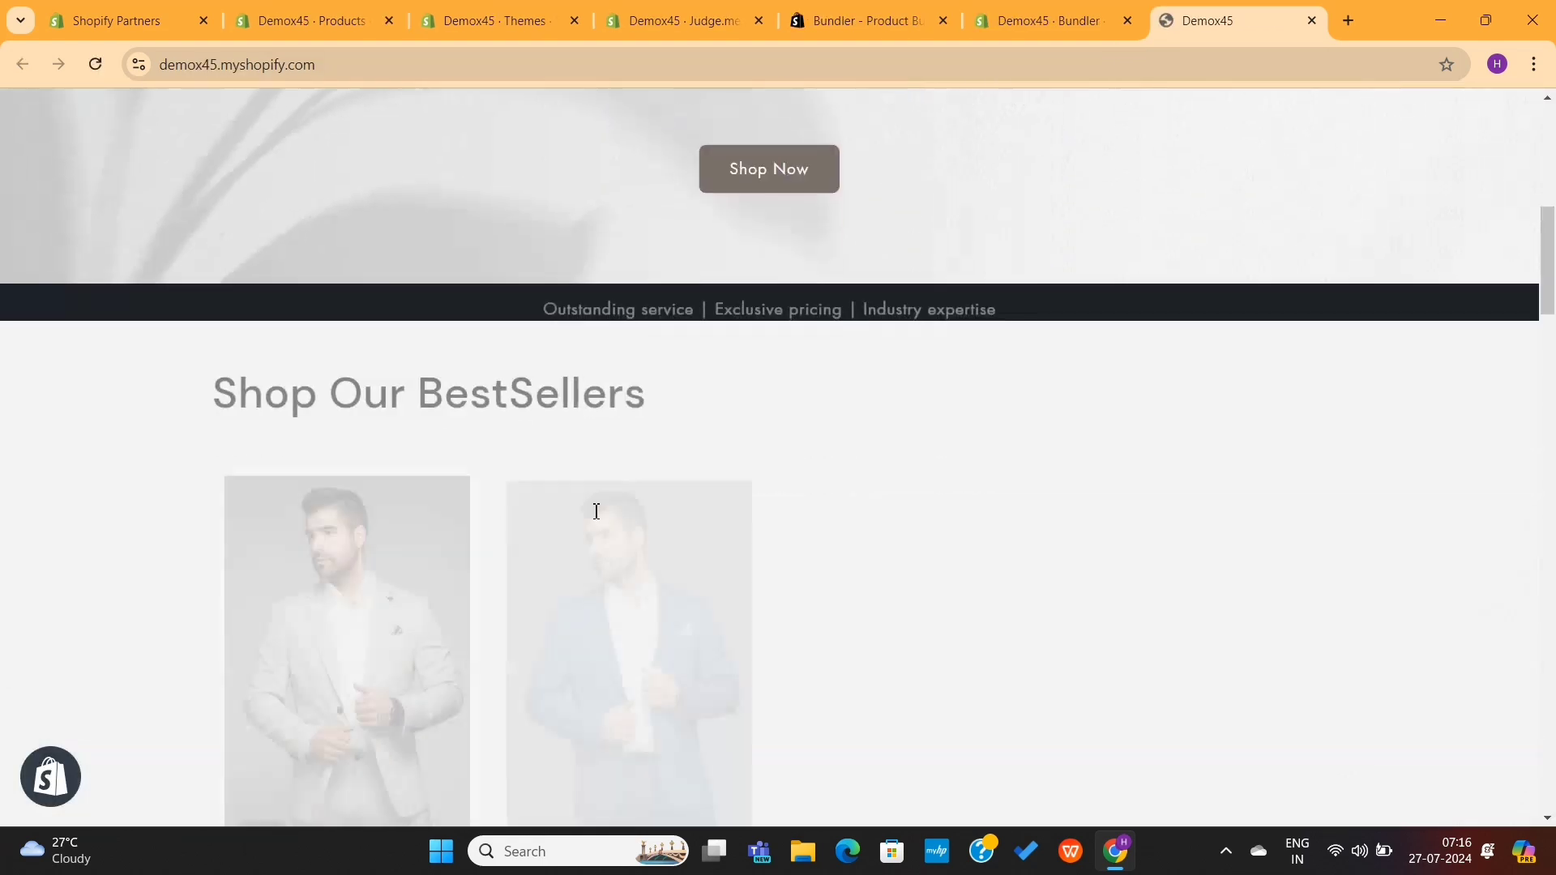
{"action": "scroll", "coordinate": [597, 517], "scroll_direction": "up", "scroll_amount": 2}
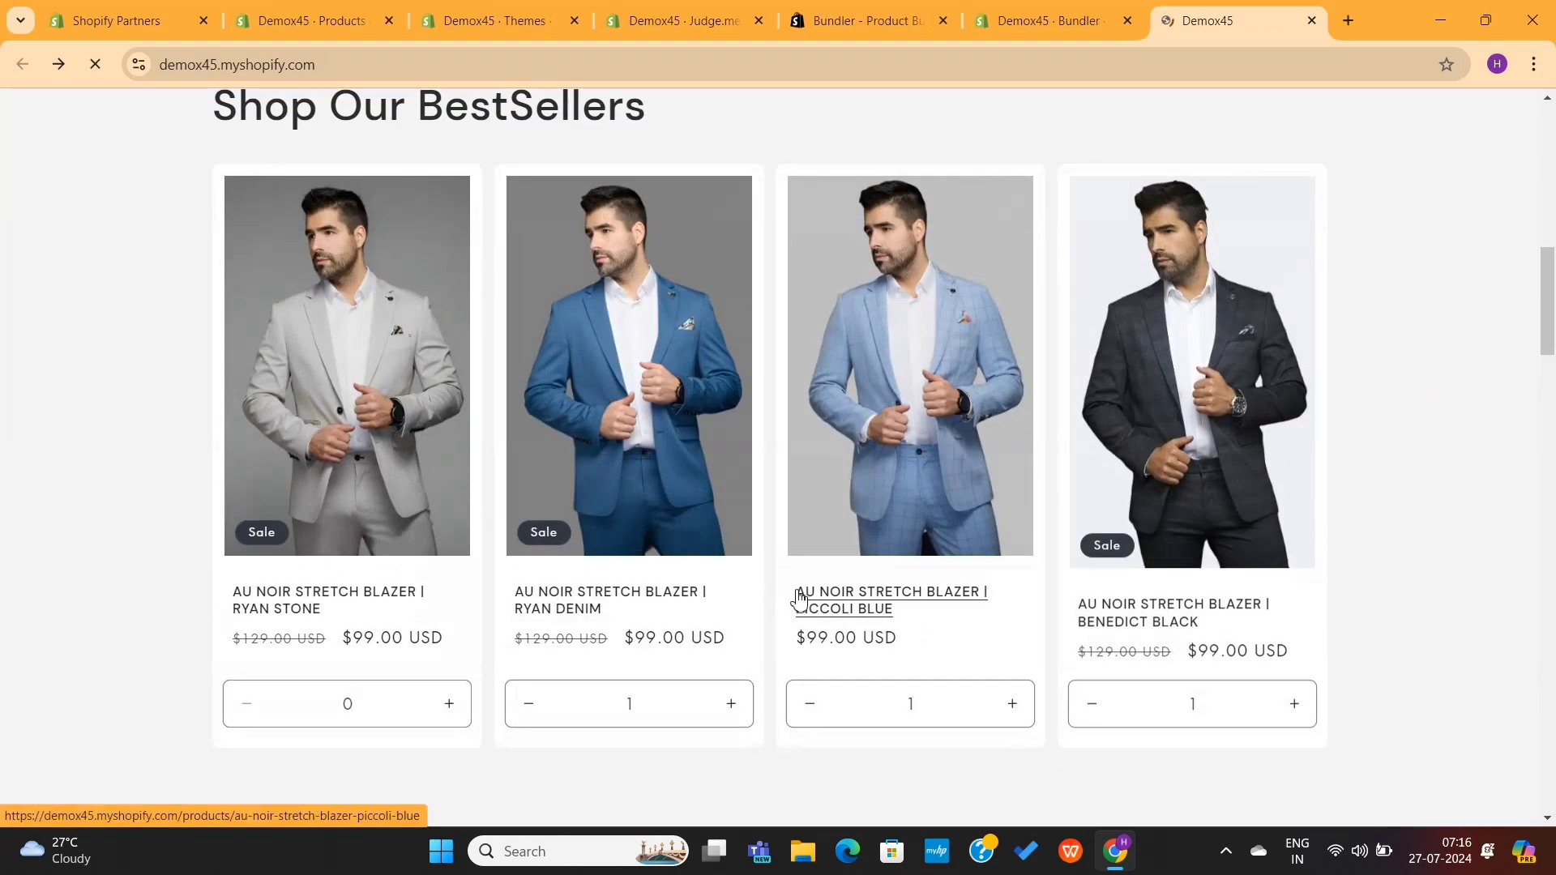
{"action": "scroll", "coordinate": [802, 598], "scroll_direction": "down", "scroll_amount": 11}
{"action": "scroll", "coordinate": [798, 600], "scroll_direction": "down", "scroll_amount": 15}
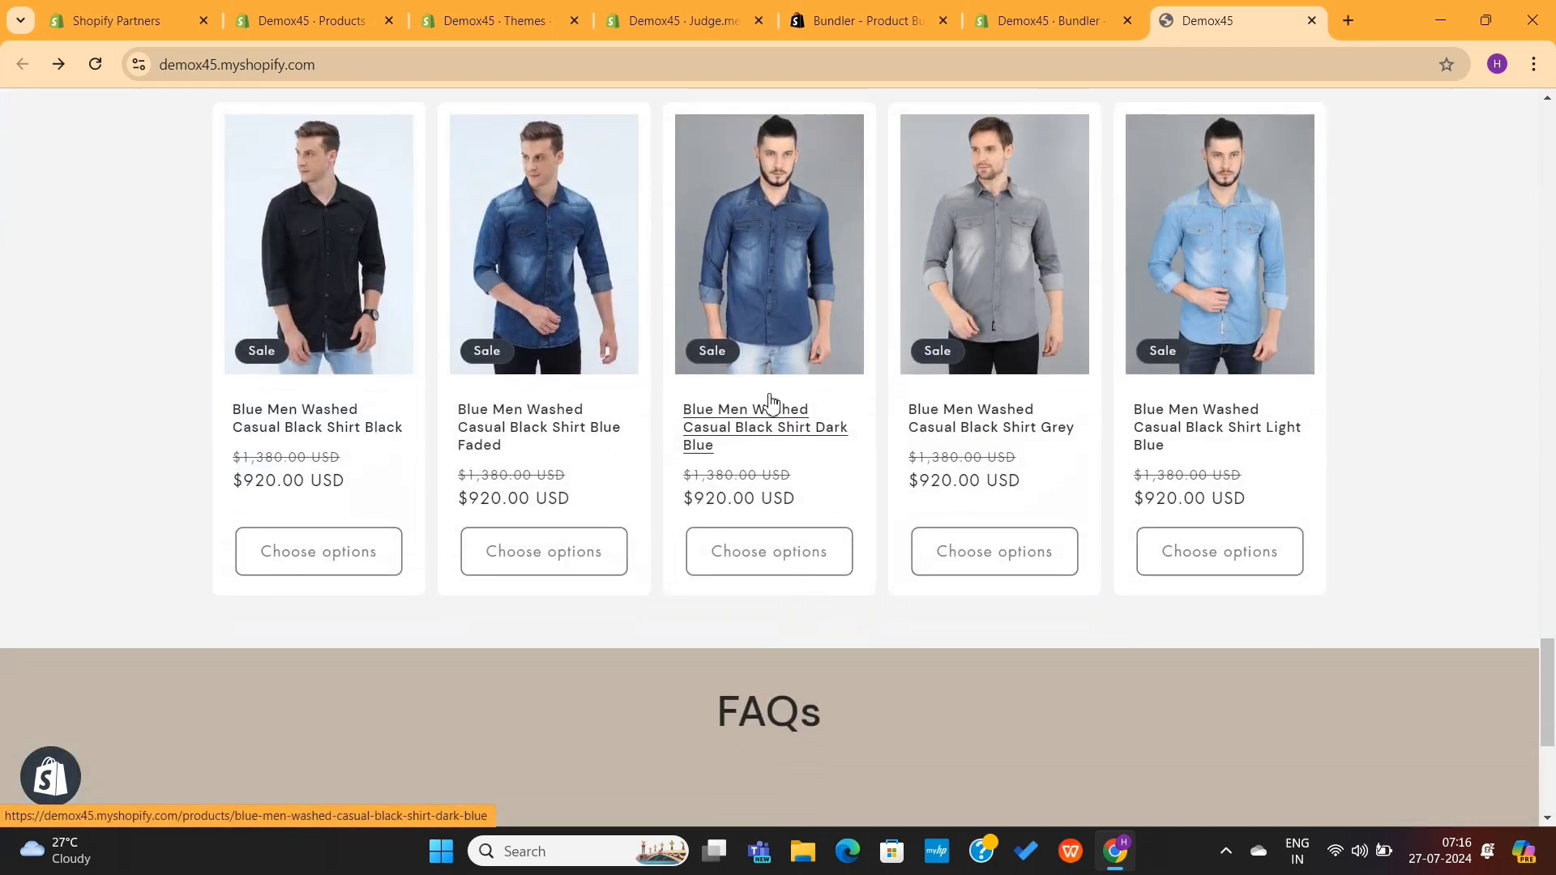
{"action": "left_click", "coordinate": [770, 411]}
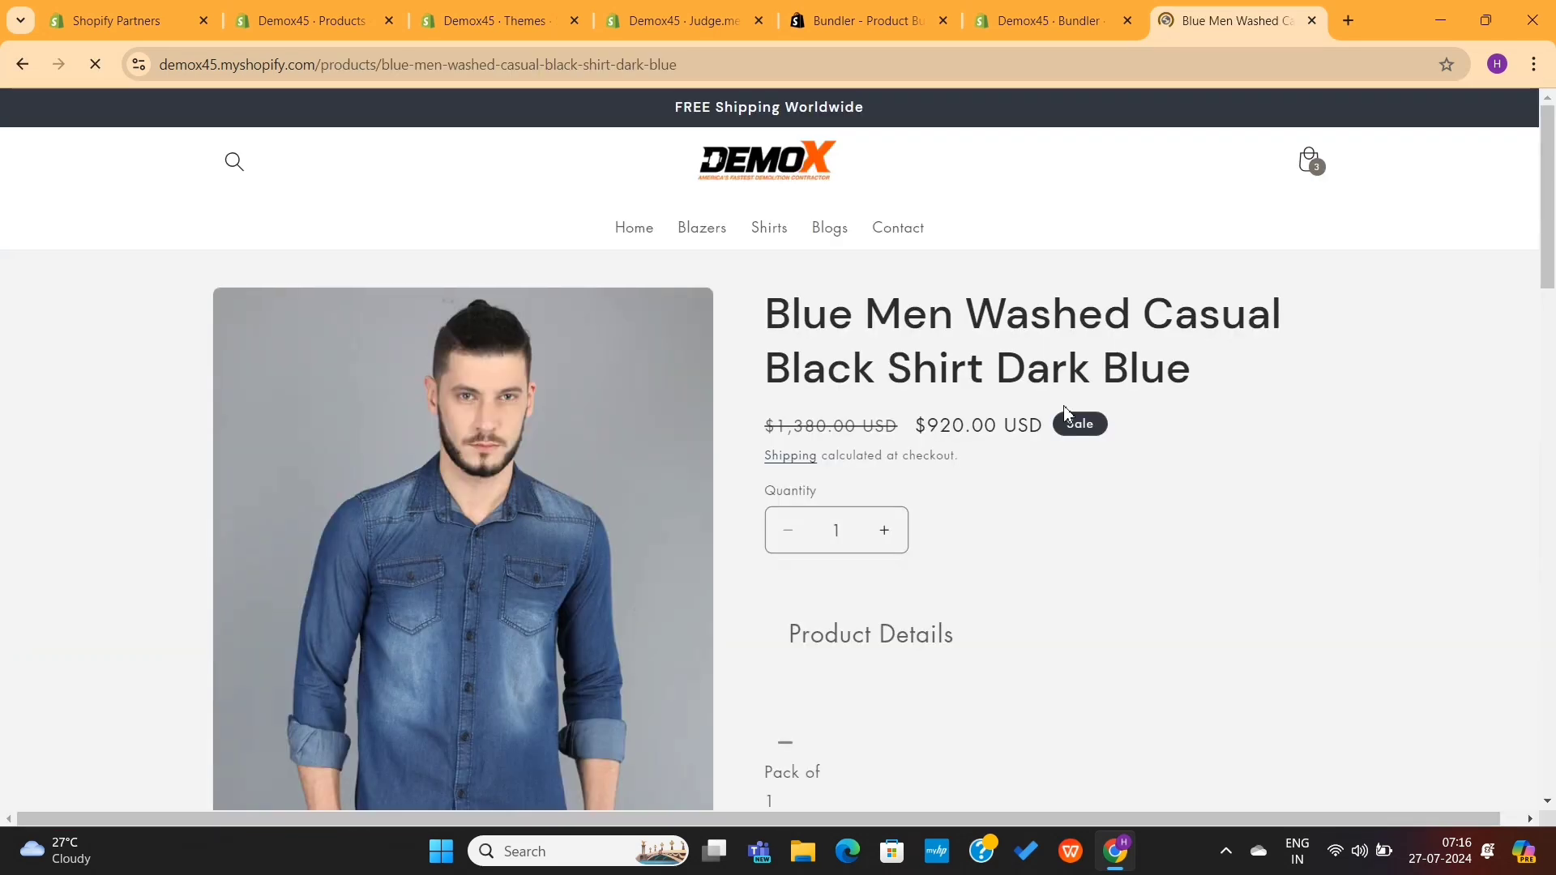
{"action": "scroll", "coordinate": [1067, 408], "scroll_direction": "down", "scroll_amount": 10}
{"action": "scroll", "coordinate": [1067, 408], "scroll_direction": "down", "scroll_amount": 18}
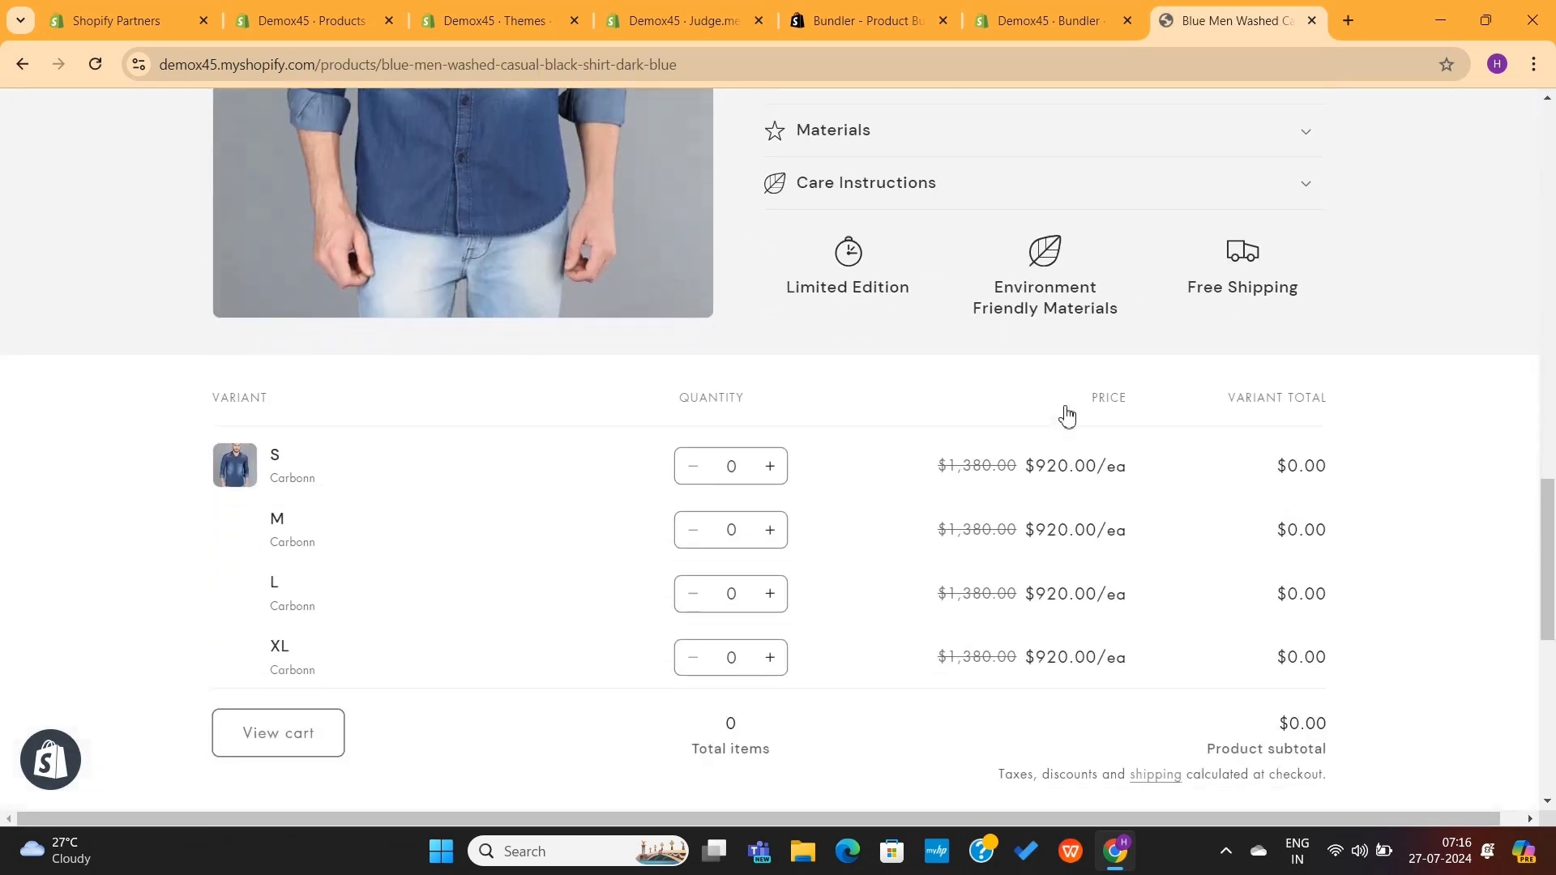
{"action": "scroll", "coordinate": [1067, 415], "scroll_direction": "up", "scroll_amount": 15}
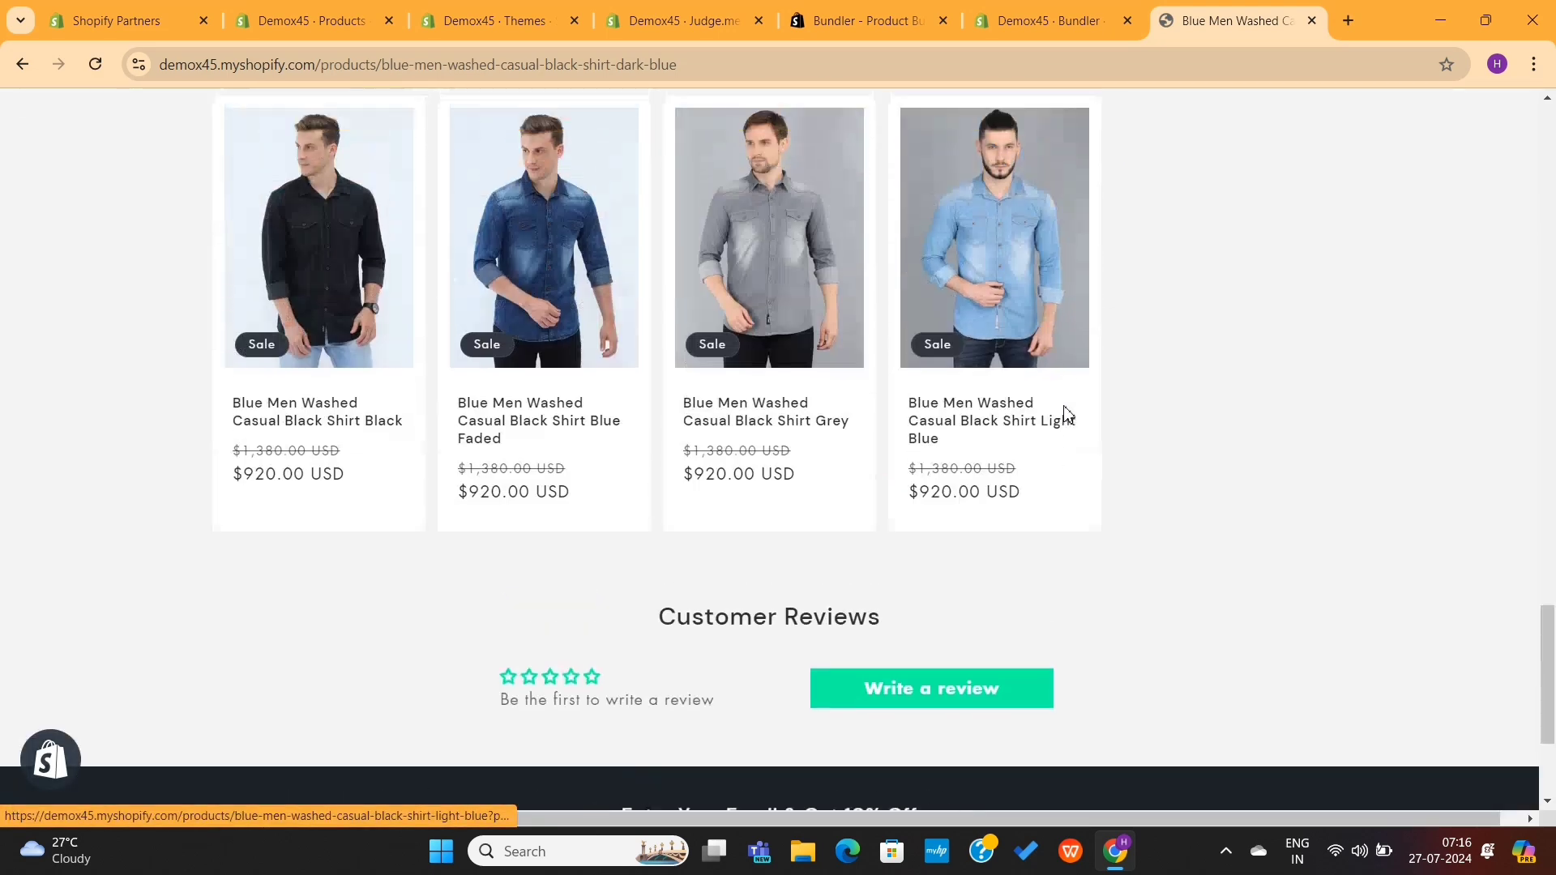
{"action": "scroll", "coordinate": [1067, 412], "scroll_direction": "up", "scroll_amount": 12}
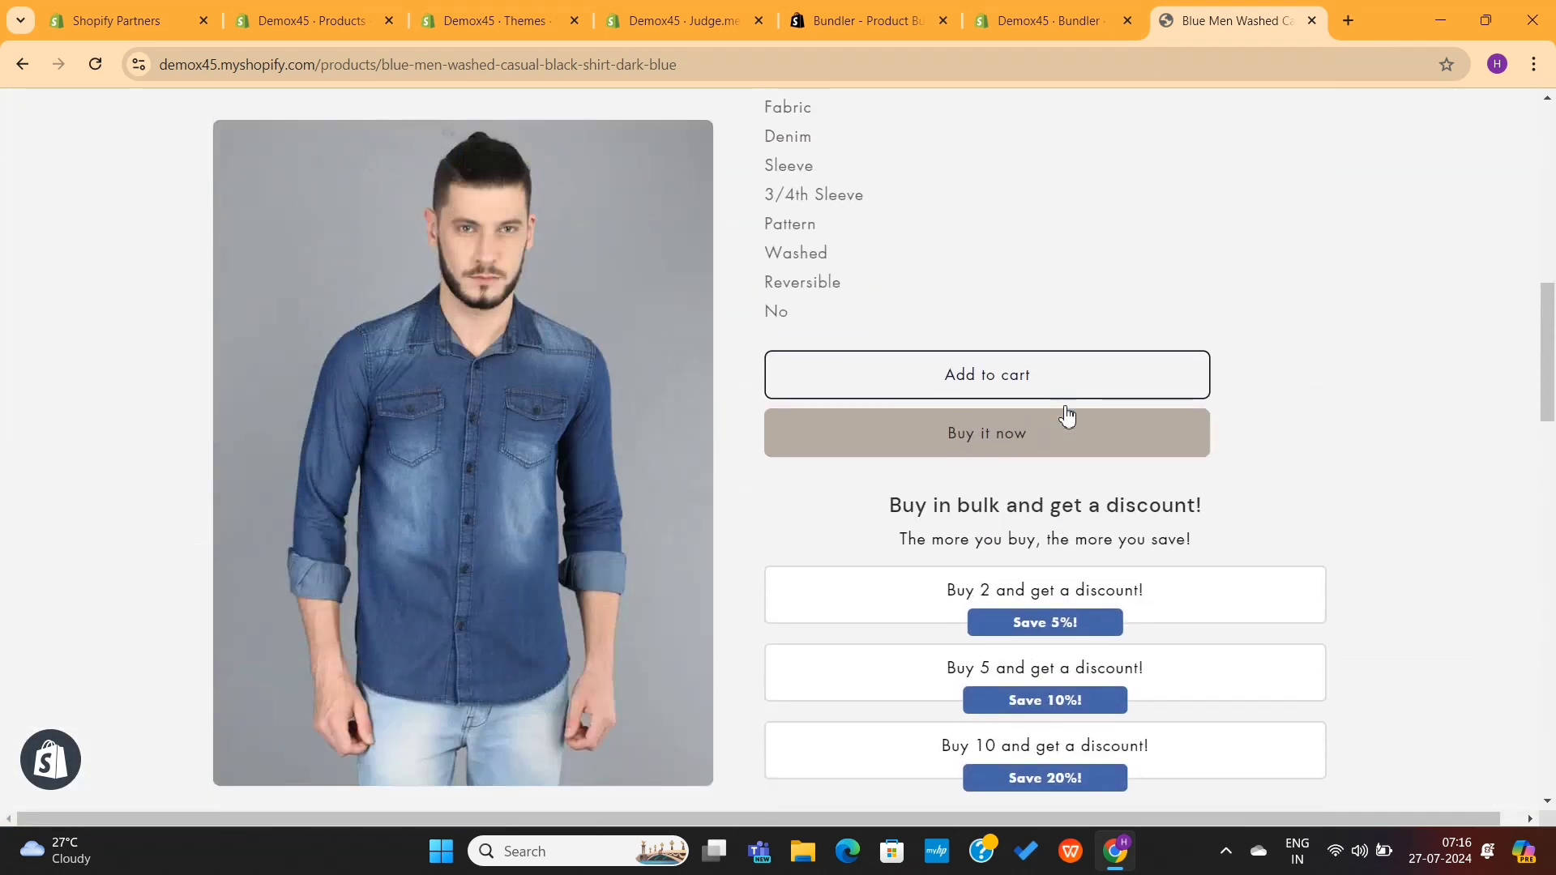
{"action": "key", "text": "ctrl+w"}
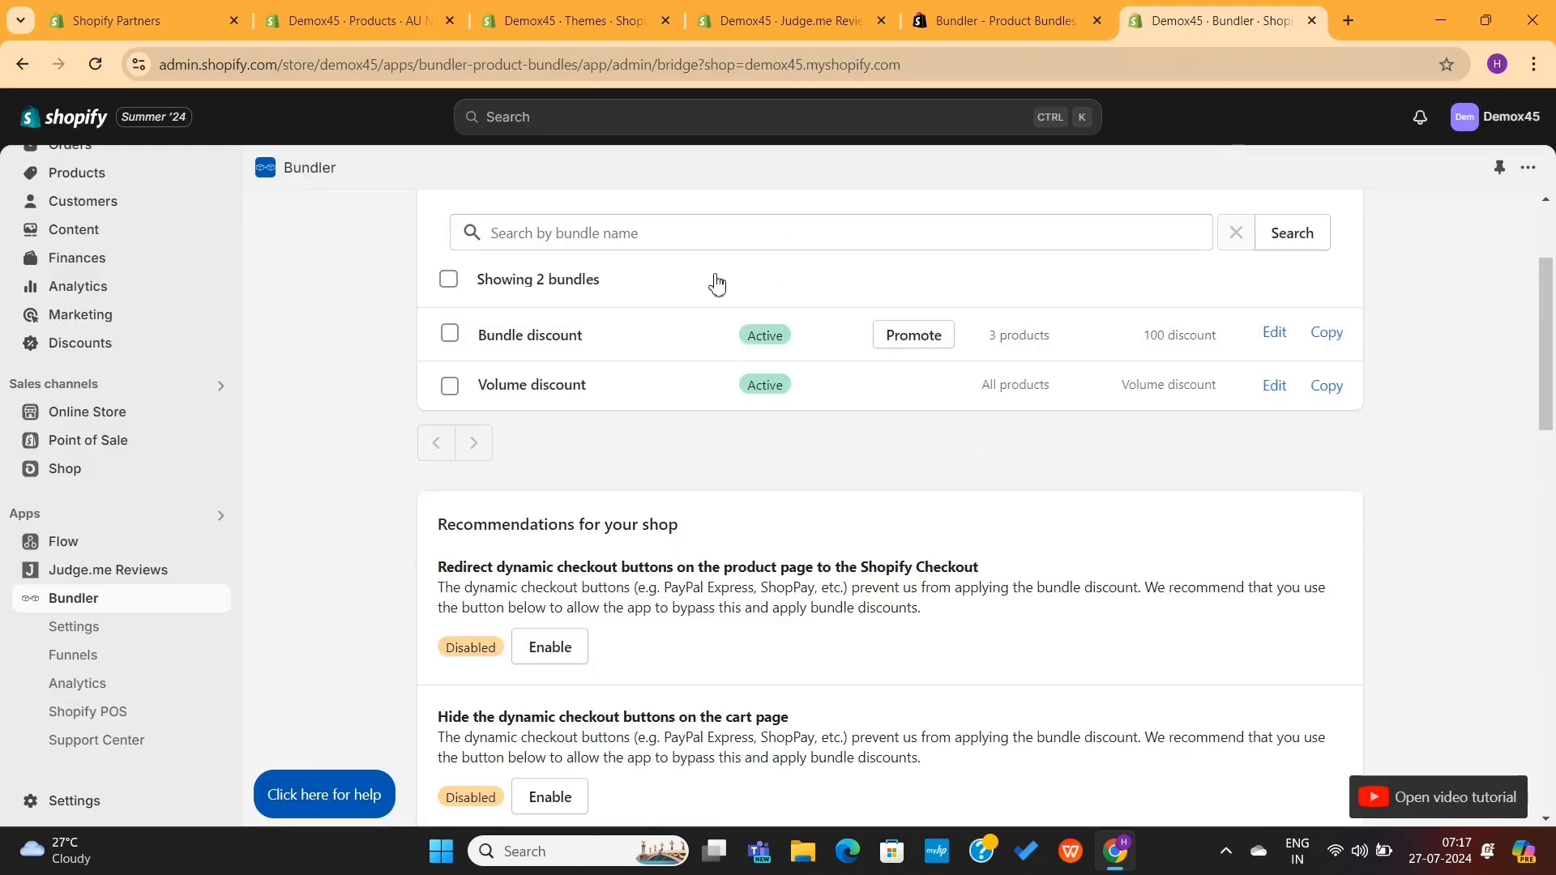
Step: Bring up the bundle preset choices, then dismiss them without creating a bundle
{"action": "scroll", "coordinate": [717, 283], "scroll_direction": "up", "scroll_amount": 2}
{"action": "left_click", "coordinate": [502, 320]}
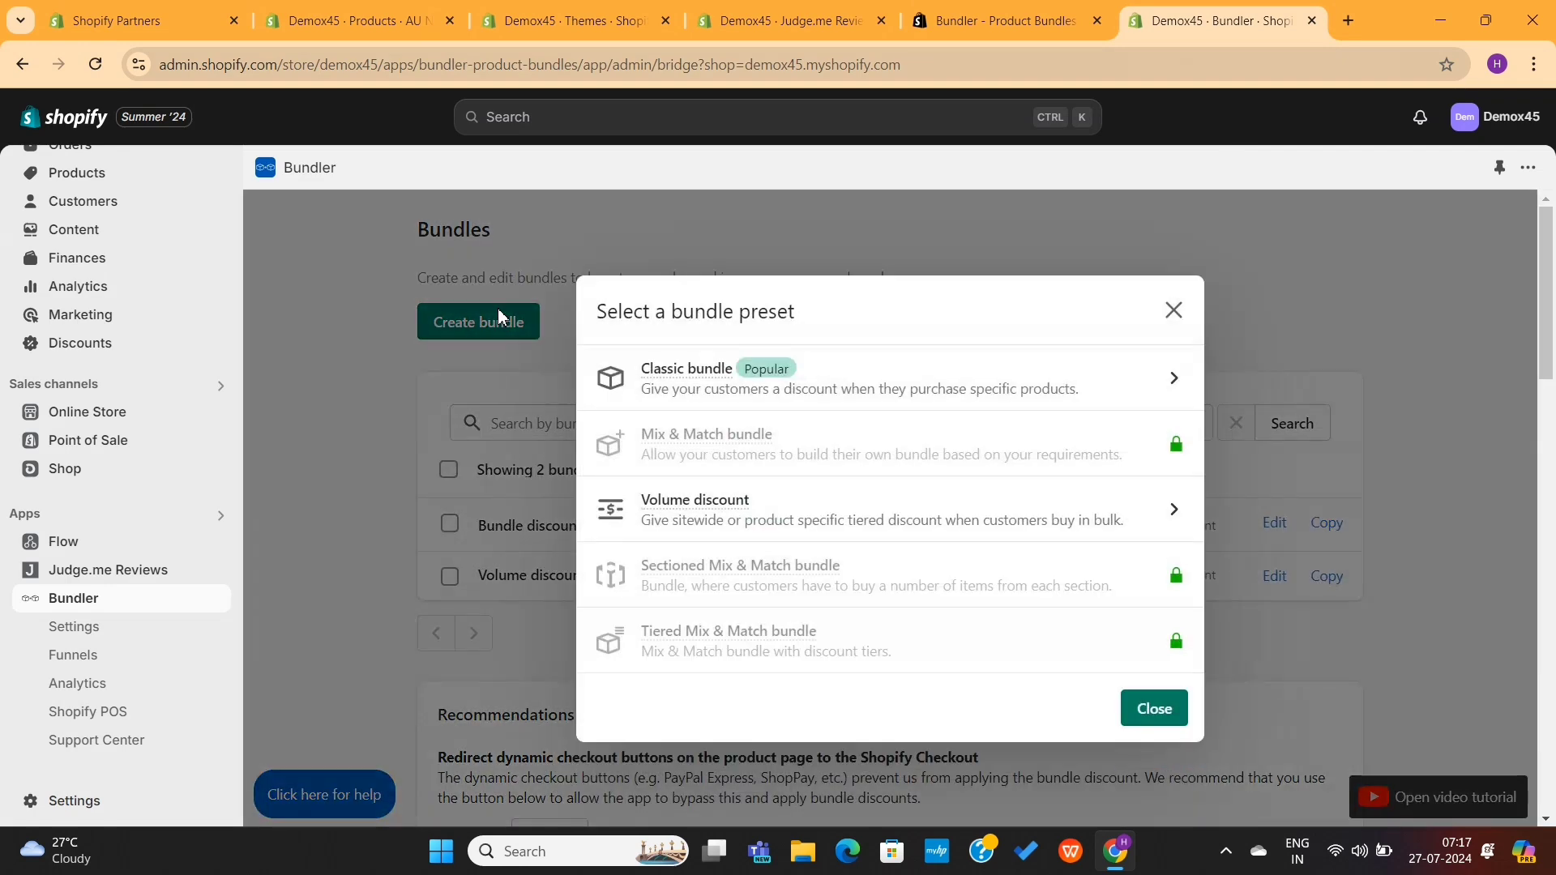
{"action": "mouse_move", "coordinate": [709, 379]}
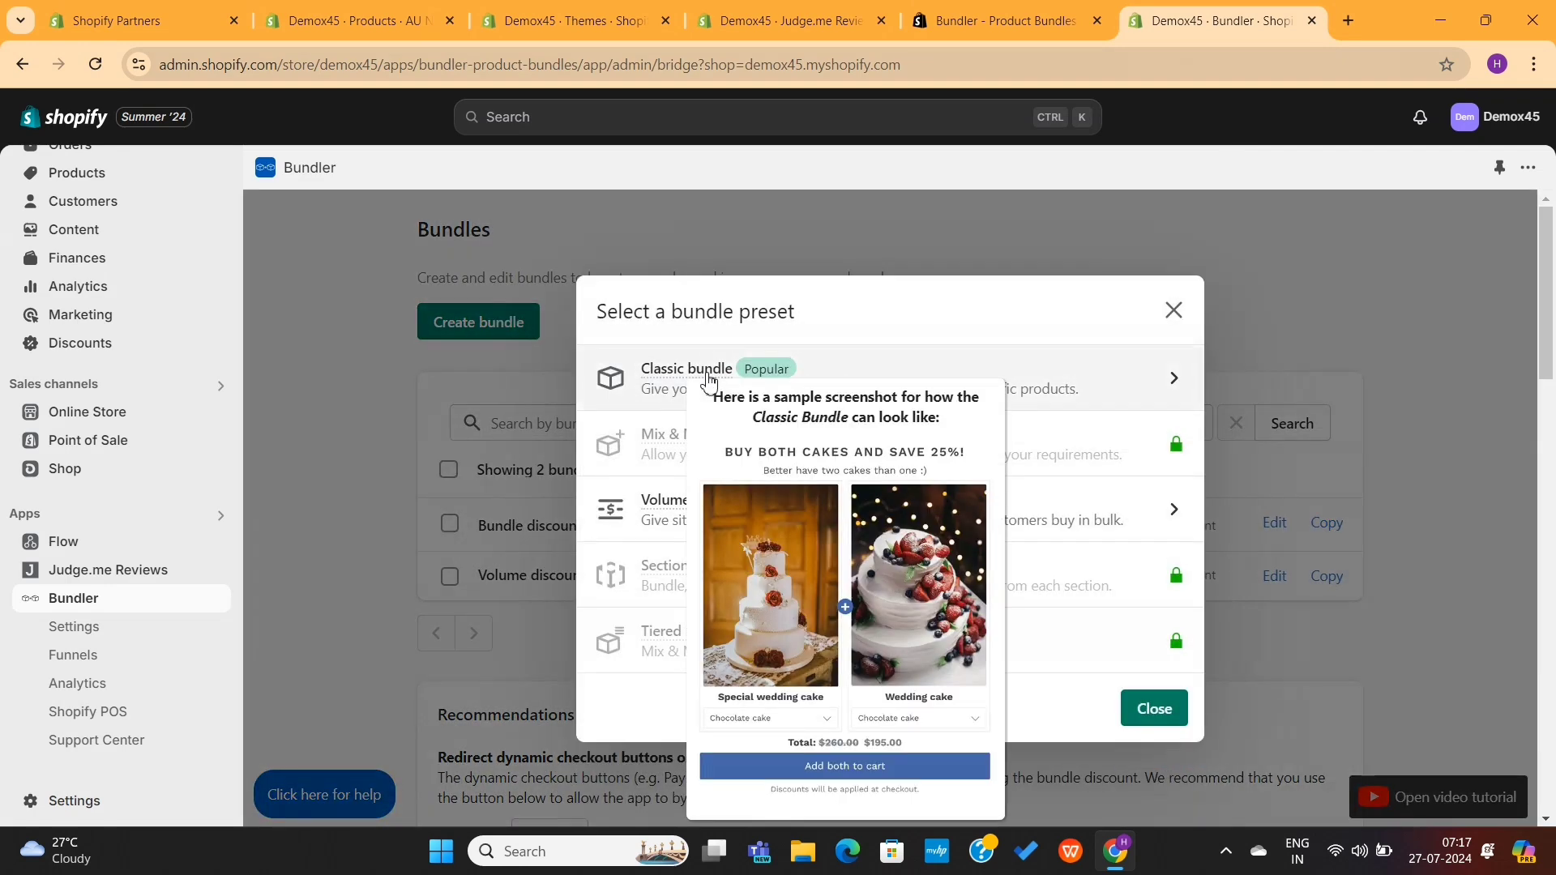
{"action": "left_click", "coordinate": [1174, 310]}
Step: Go to Bundler's Settings and show the Colors section for the bundle widgets
{"action": "scroll", "coordinate": [1049, 487], "scroll_direction": "down", "scroll_amount": 5}
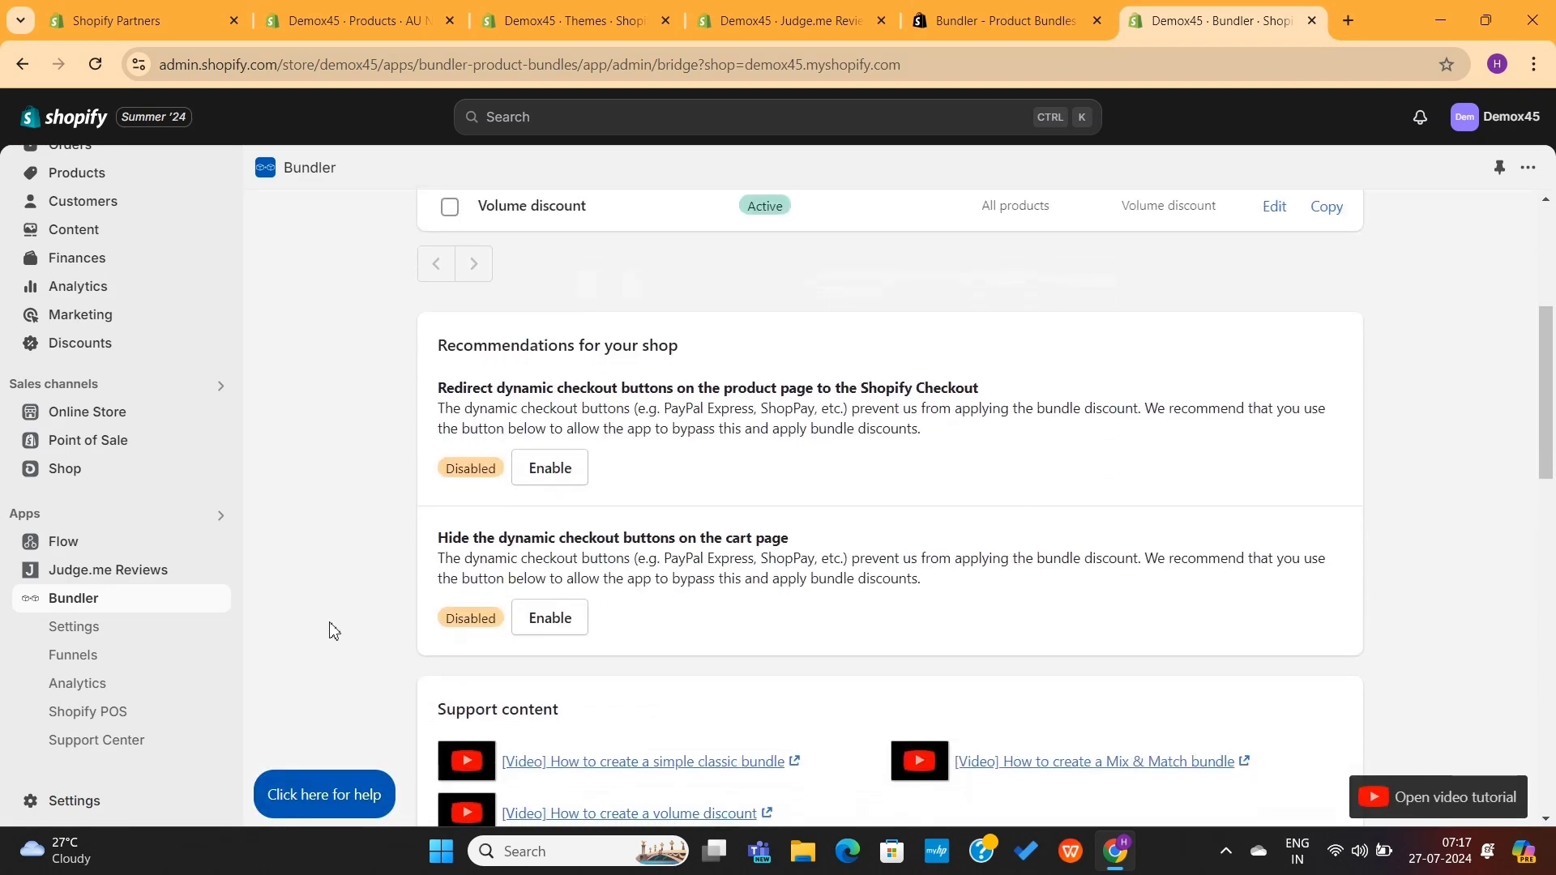
{"action": "left_click", "coordinate": [138, 633]}
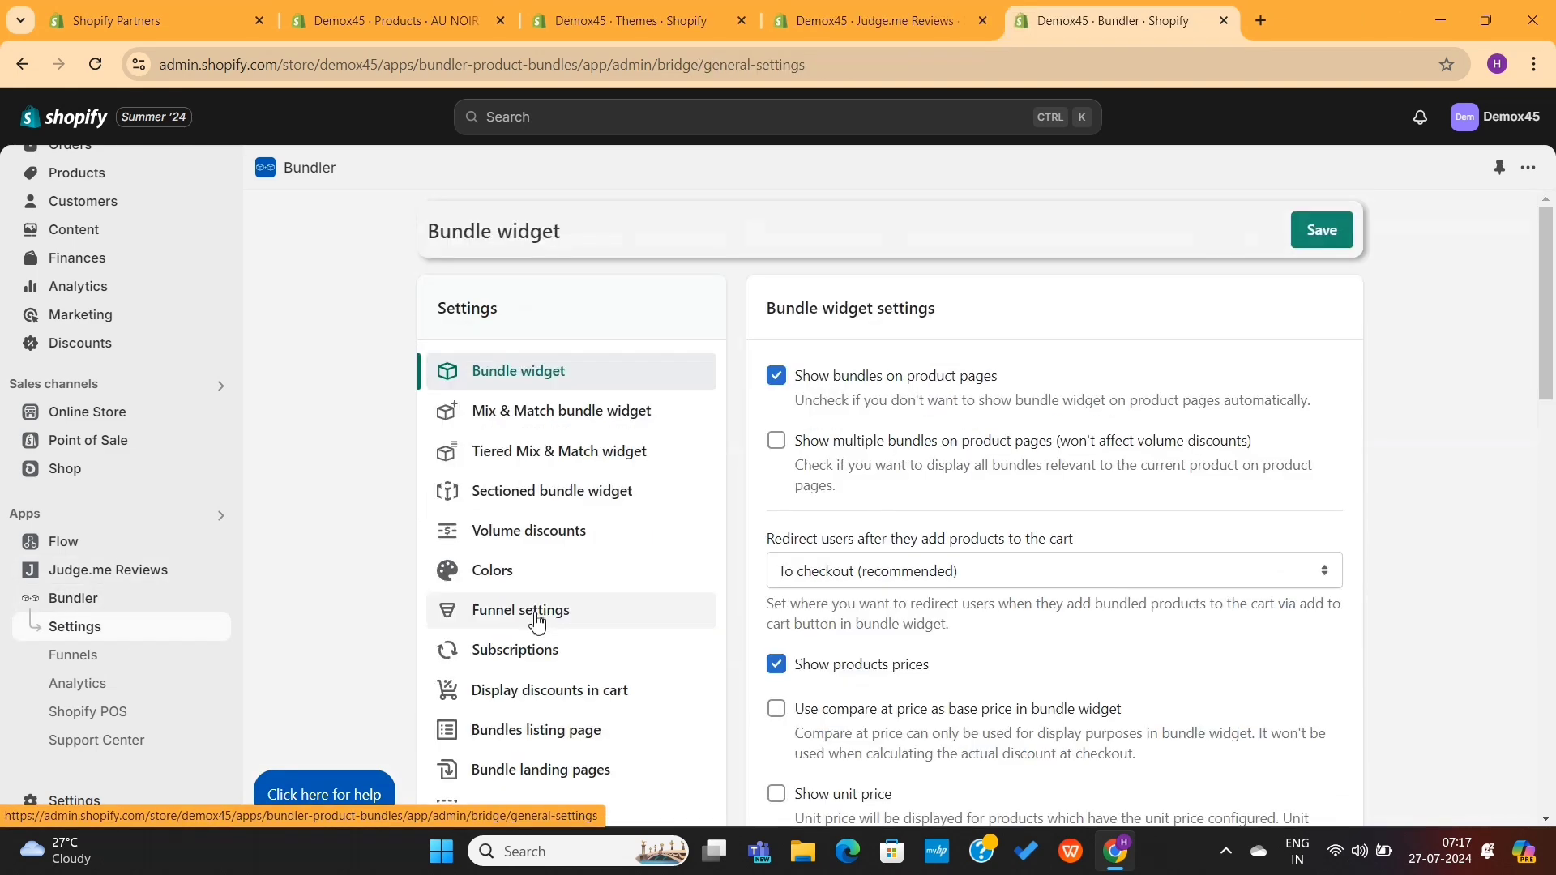
{"action": "scroll", "coordinate": [552, 620], "scroll_direction": "down", "scroll_amount": 2}
{"action": "left_click", "coordinate": [528, 396]}
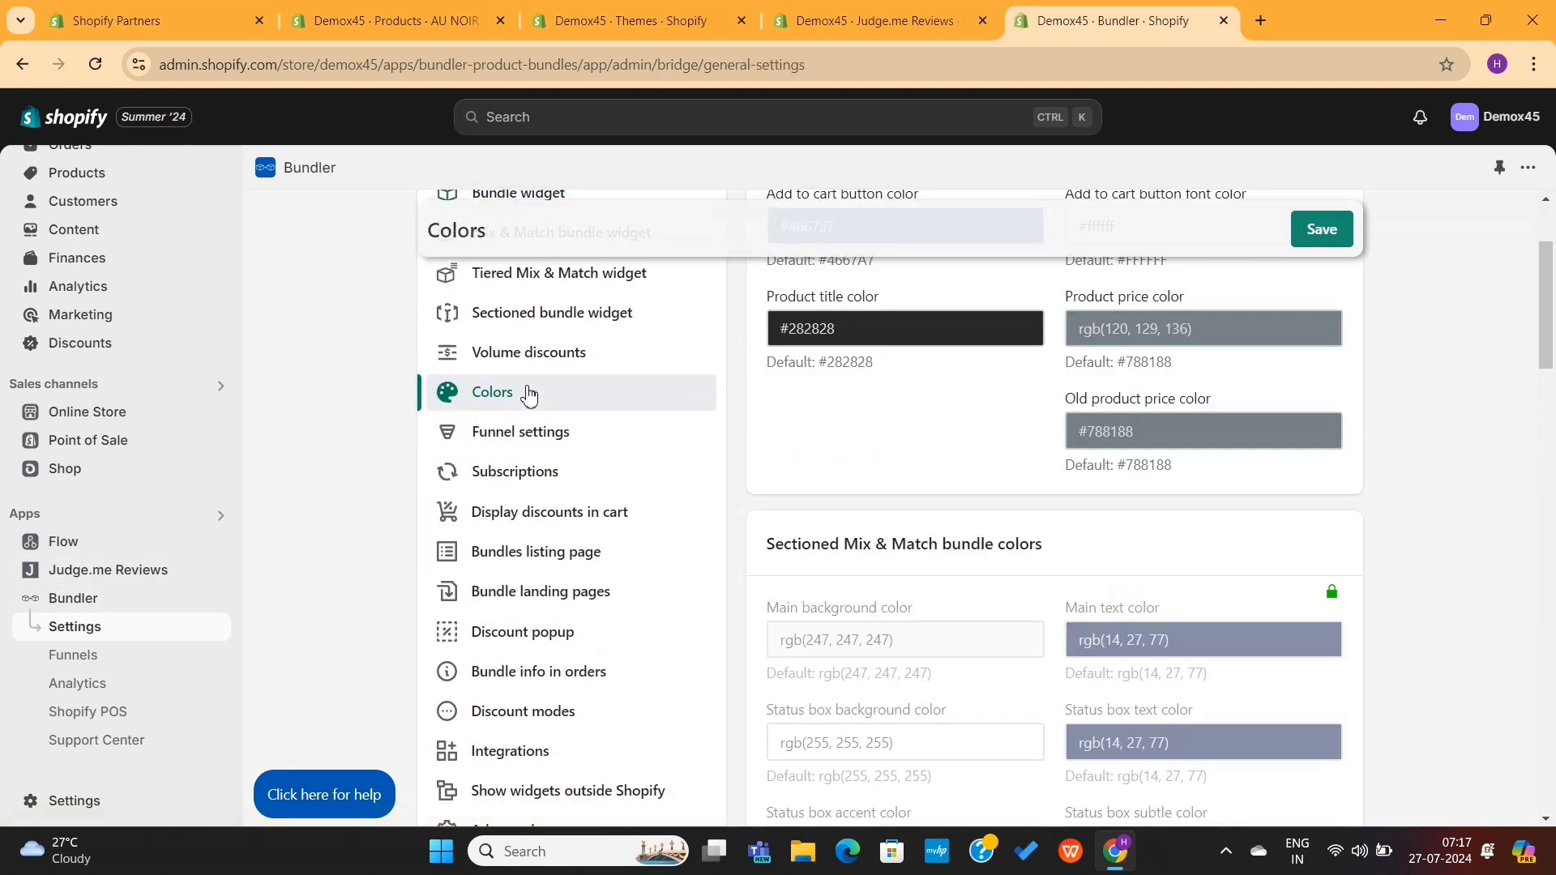
{"action": "scroll", "coordinate": [805, 412], "scroll_direction": "up", "scroll_amount": 2}
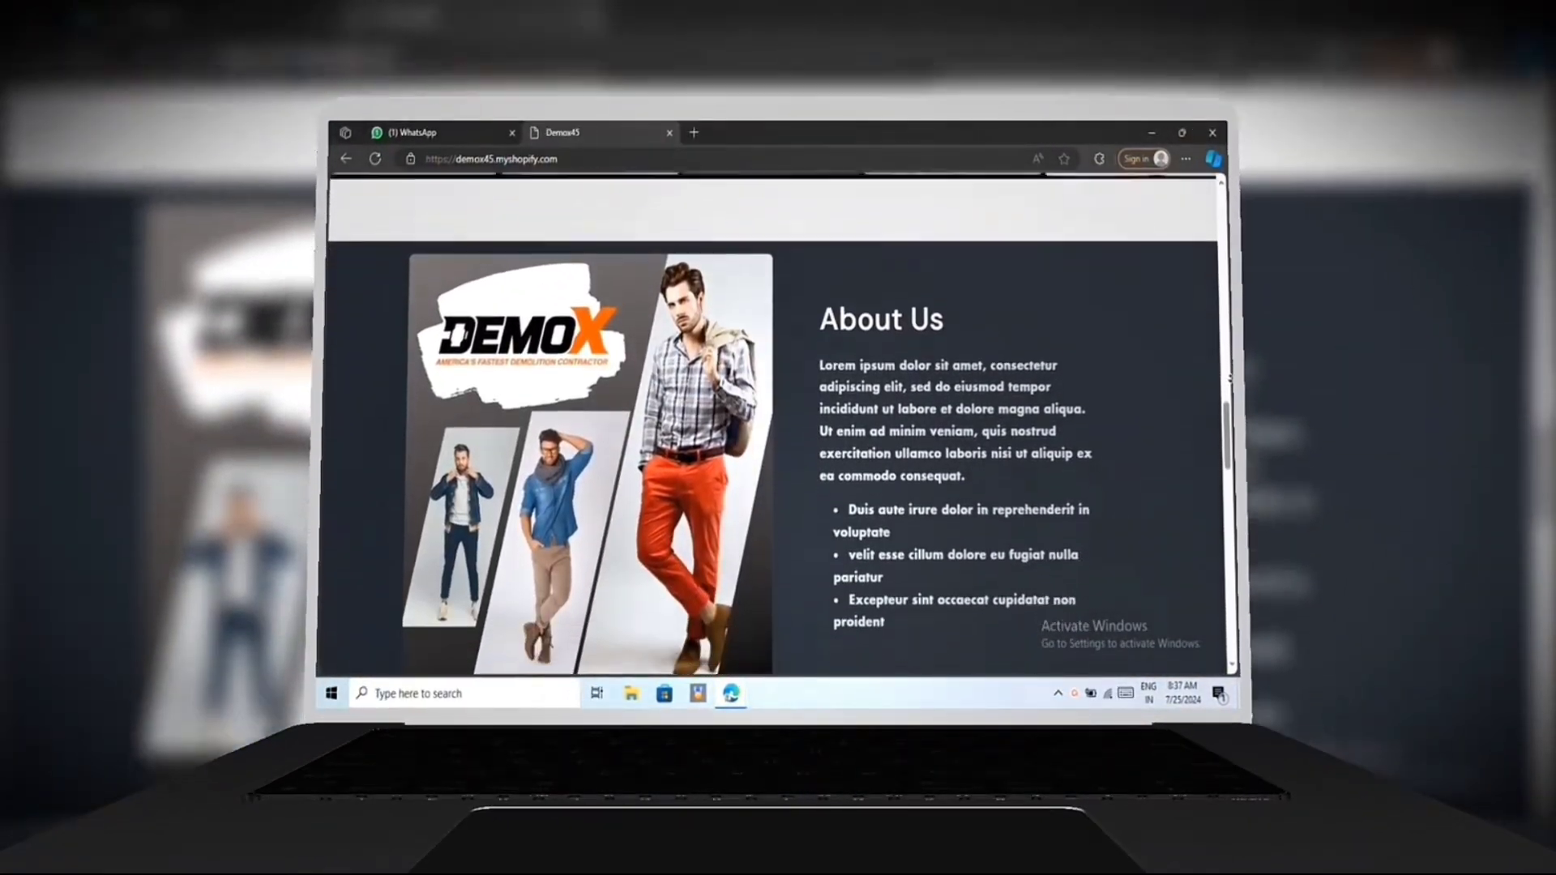
{"action": "scroll", "coordinate": [774, 487], "scroll_direction": "down", "scroll_amount": 5}
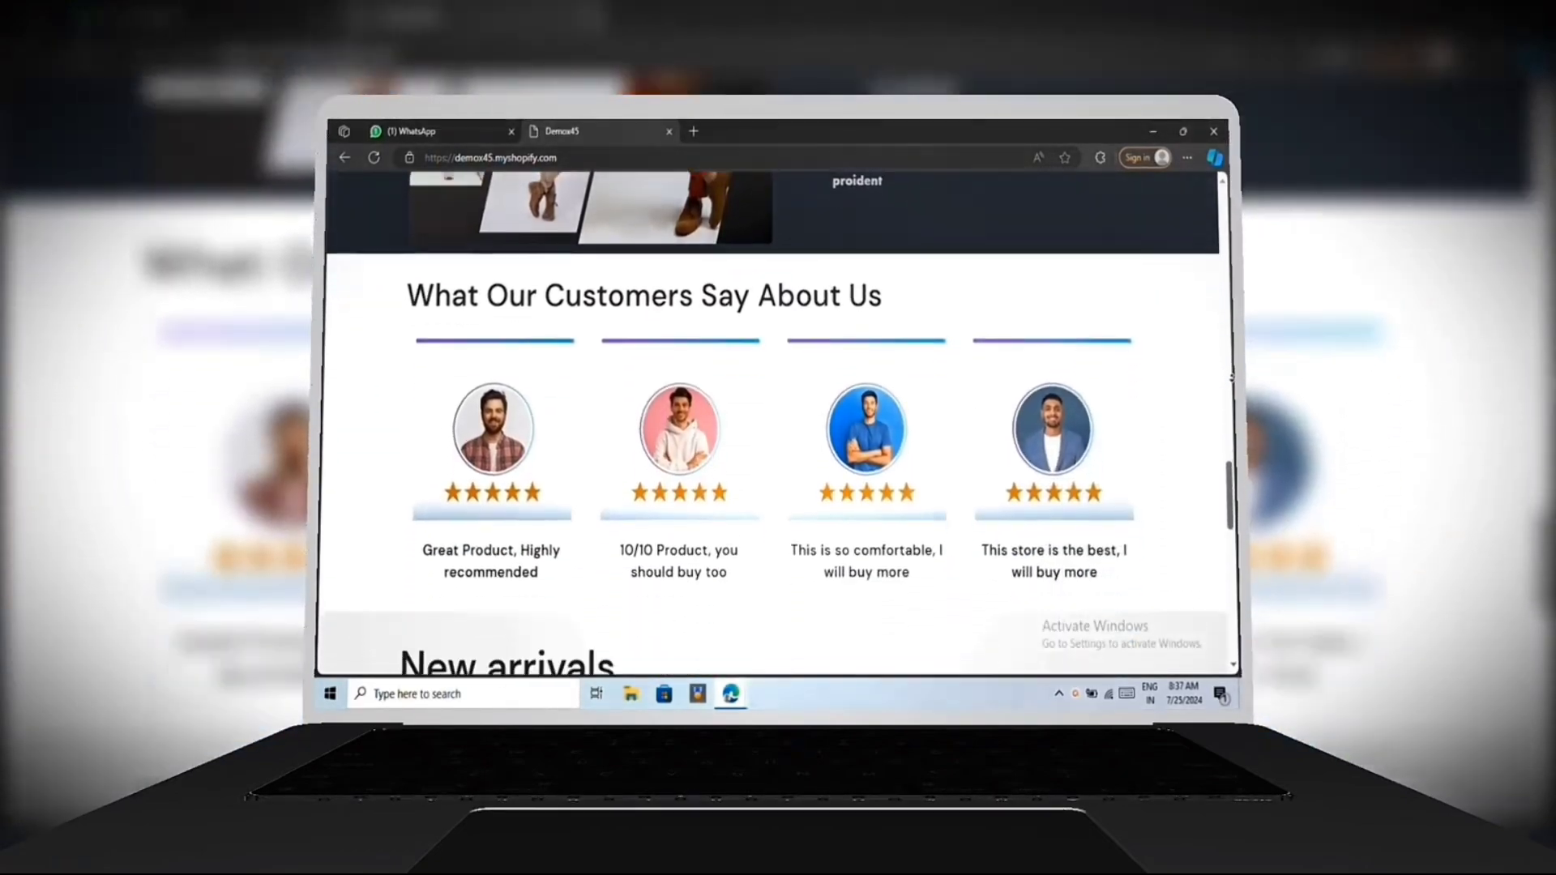